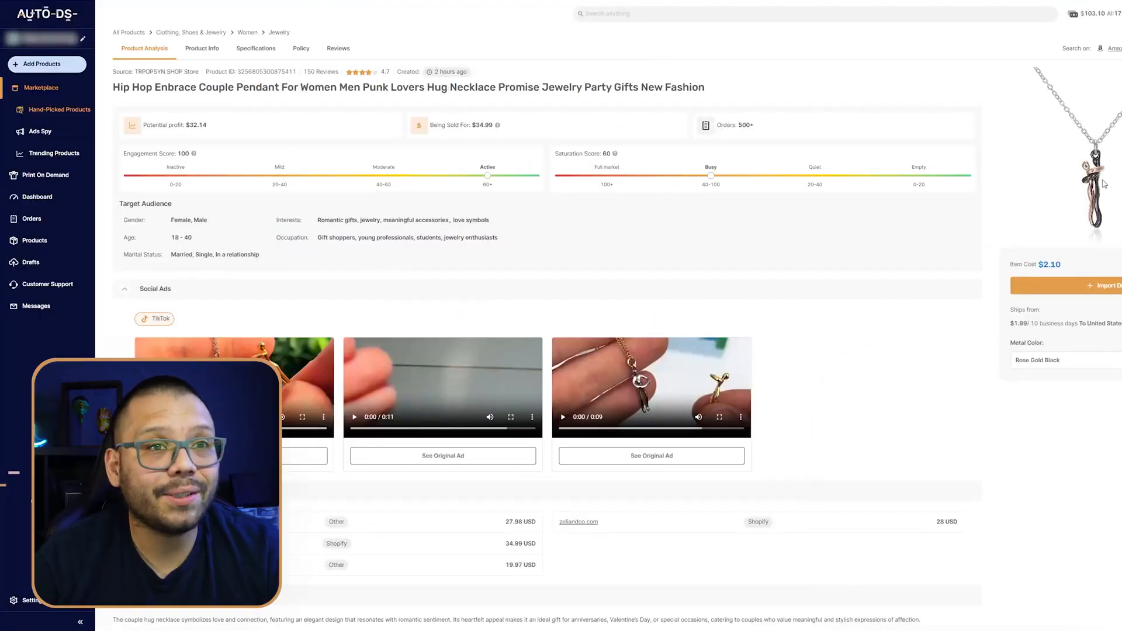
Step: Highlight the $2.10 item cost and $1.99 shipping, then place the calculator beside the competitor prices
left_click_drag(1043, 267, 1052, 267)
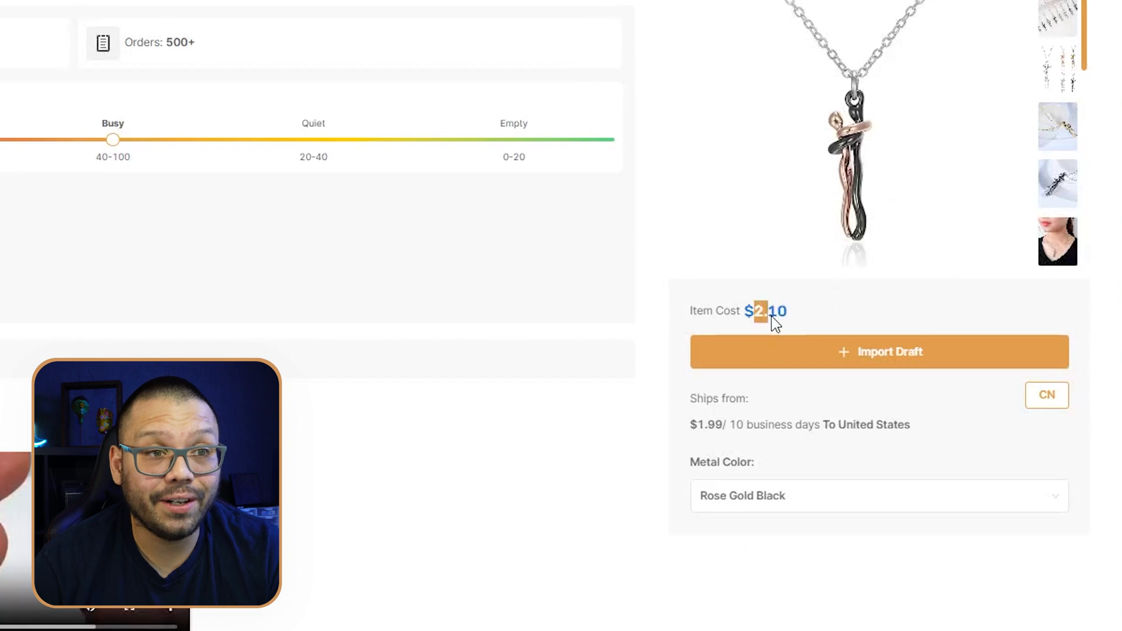
left_click_drag(771, 317, 811, 320)
left_click(774, 318)
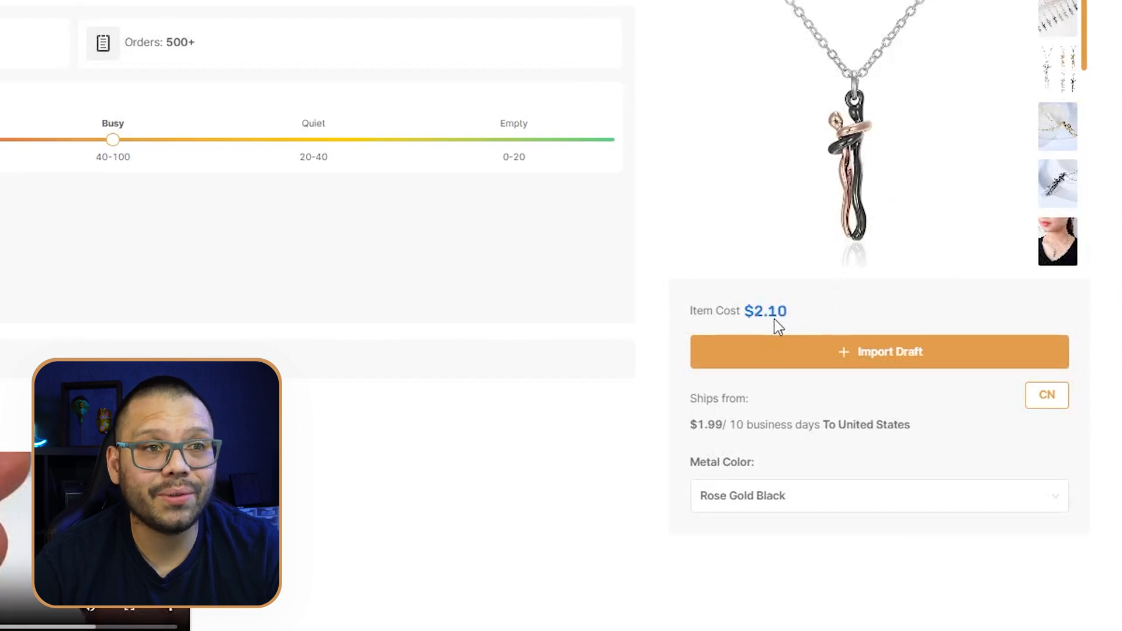
left_click_drag(720, 438, 731, 437)
left_click(731, 437)
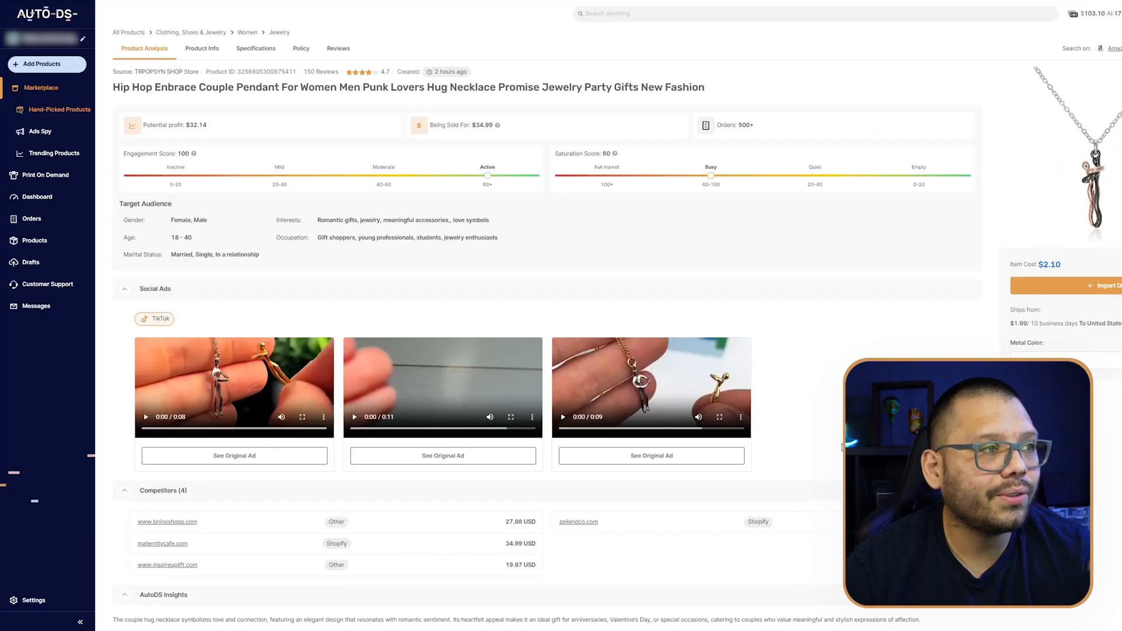
scroll(788, 446, "down", 2)
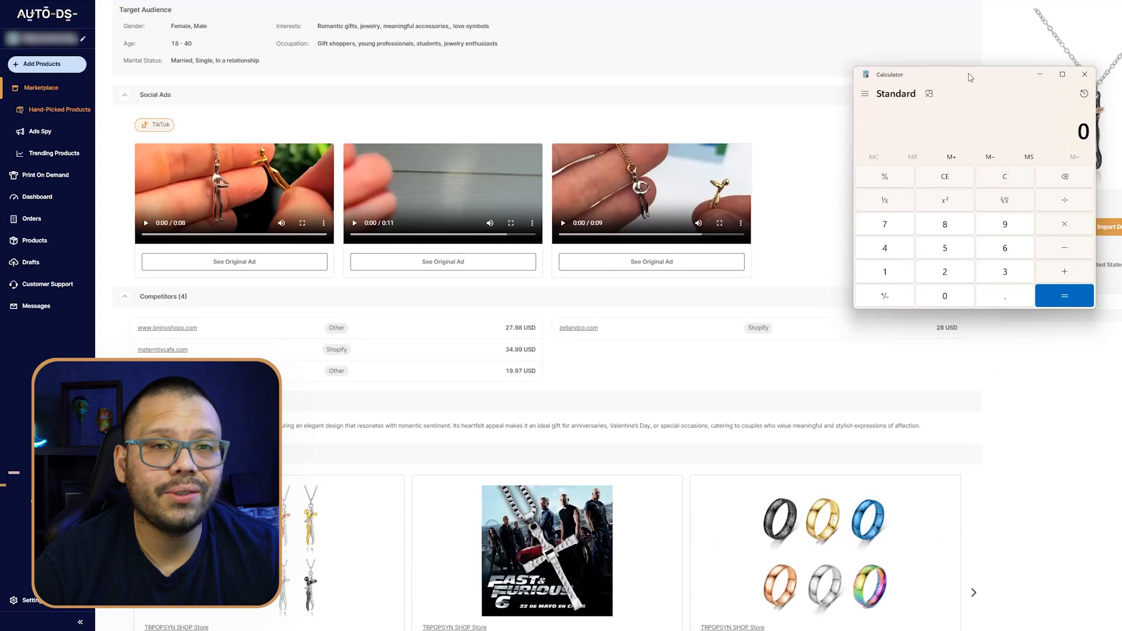
left_click_drag(970, 77, 898, 108)
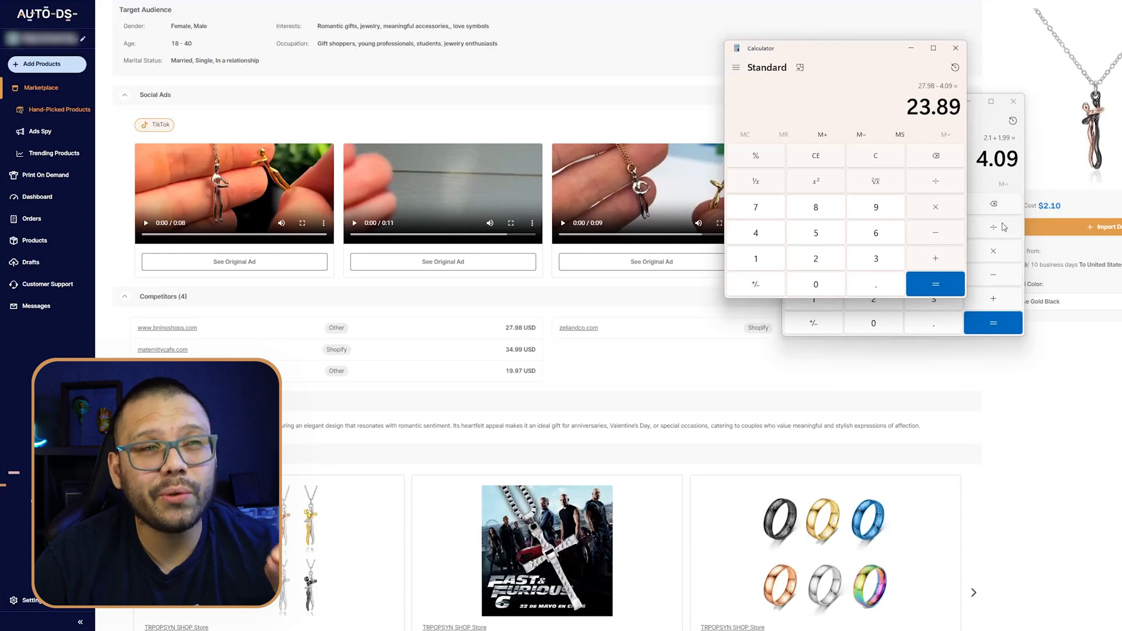
Step: Shift the 4.09 cost calculator further right so it overlaps the 23.89 profit calculator
left_click(989, 133)
left_click_drag(940, 112, 1073, 107)
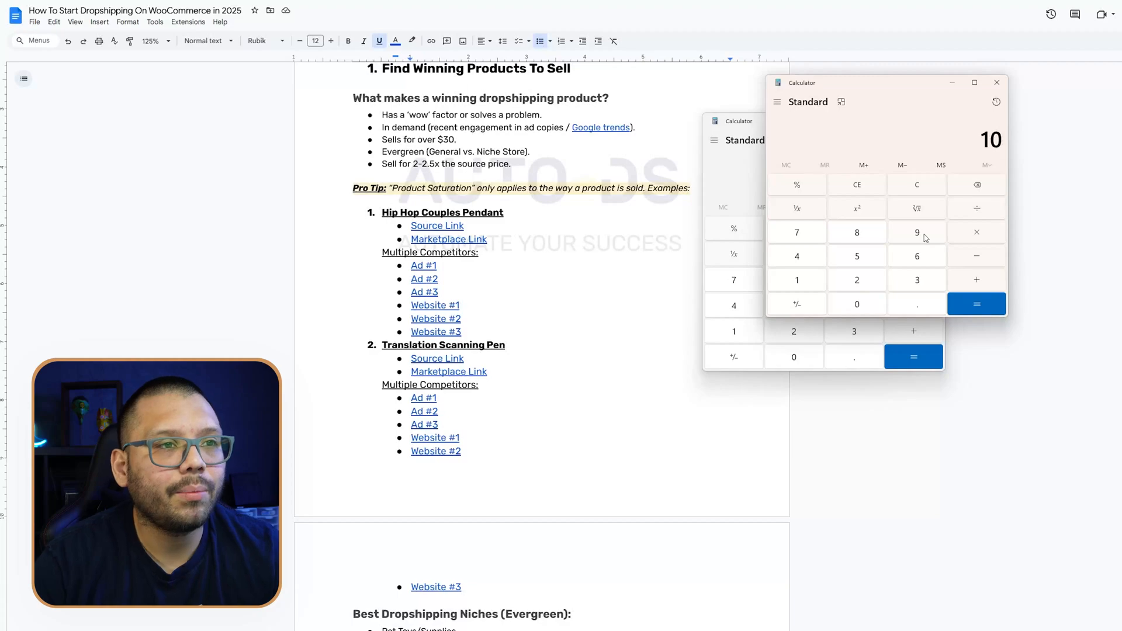
Step: Enter 100,000 into the calculator for the 100,000 × 0.02 sales estimate
type("00000 × 0.02 =")
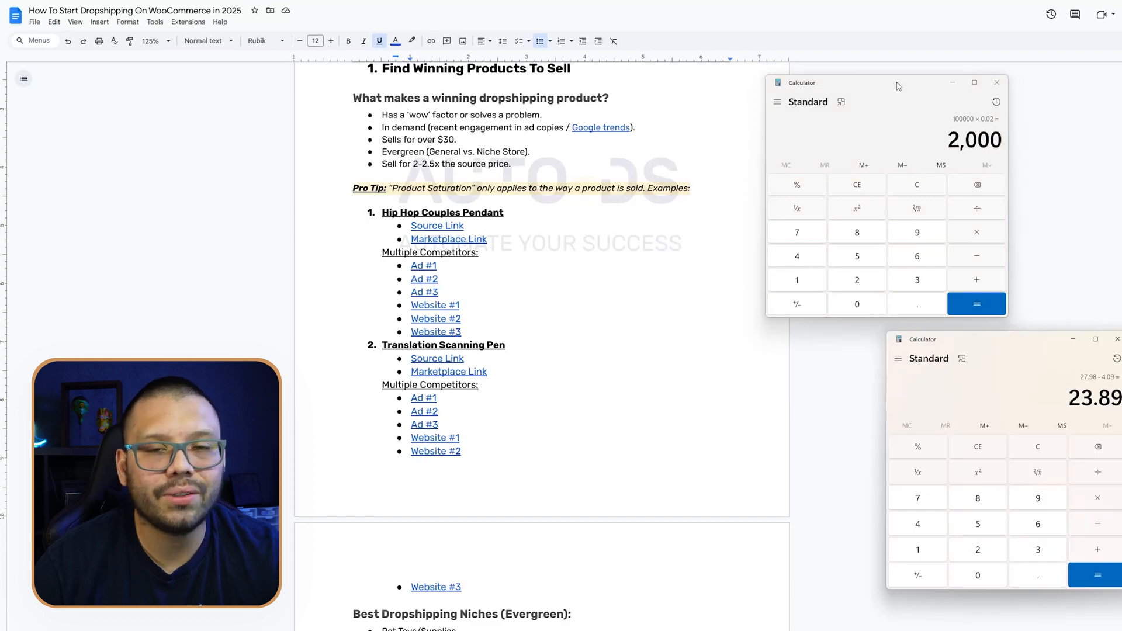
Step: Multiply 2,000 by 23.89 for 47,780 profit, and open the translation pen's Source Link
left_click(888, 92)
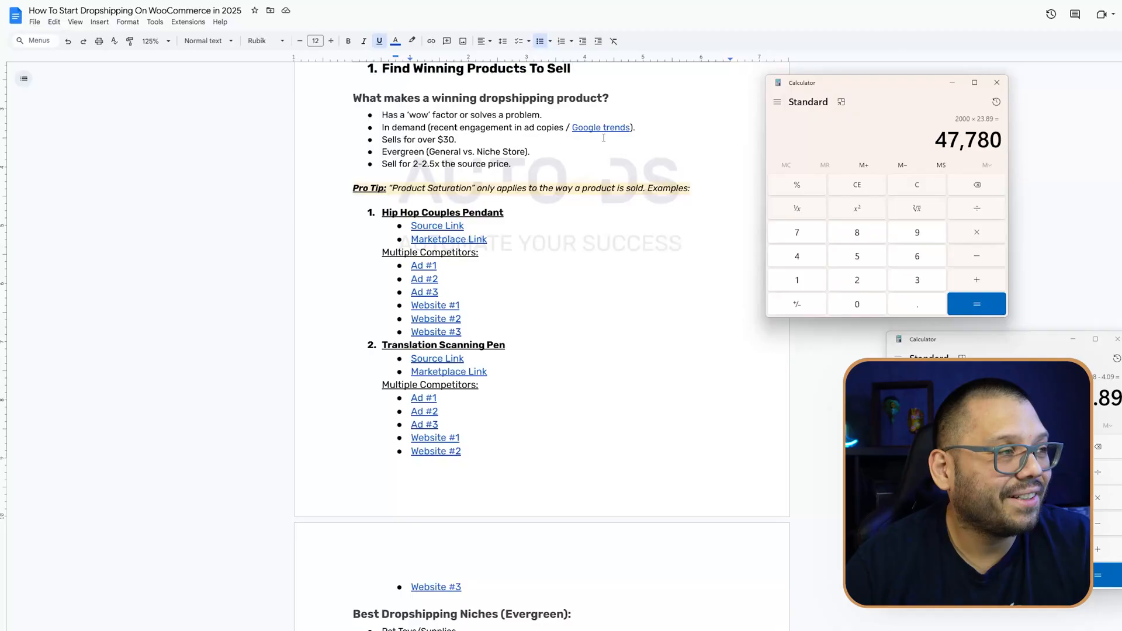
left_click(439, 358)
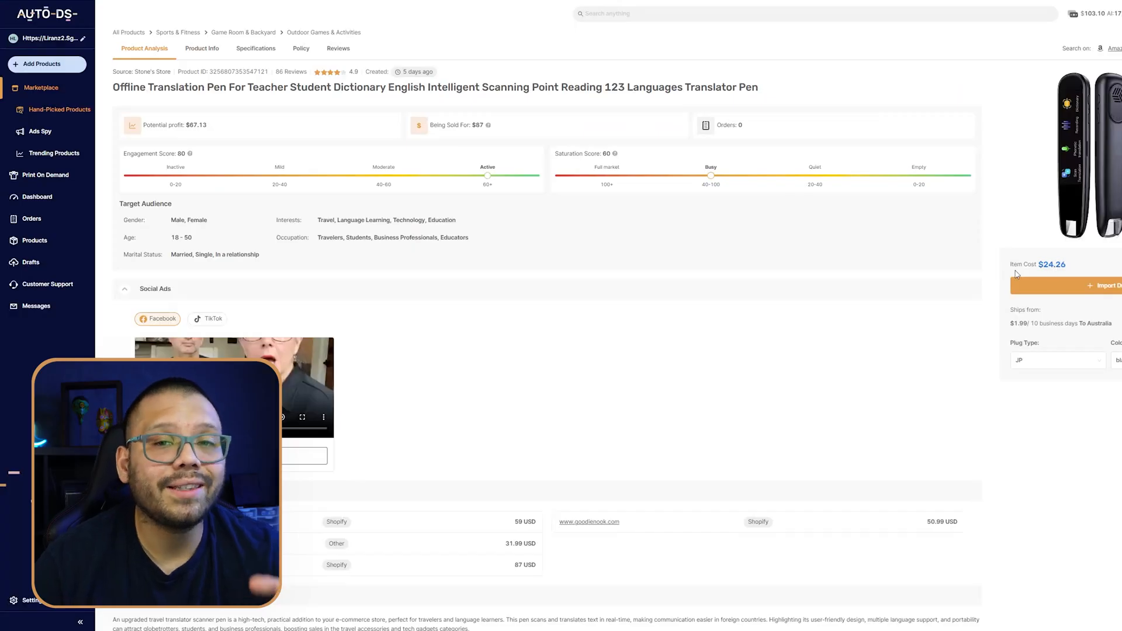
Step: Check the translation pen's $24.26 item cost and search for it on AliExpress
left_click_drag(1042, 265, 1072, 266)
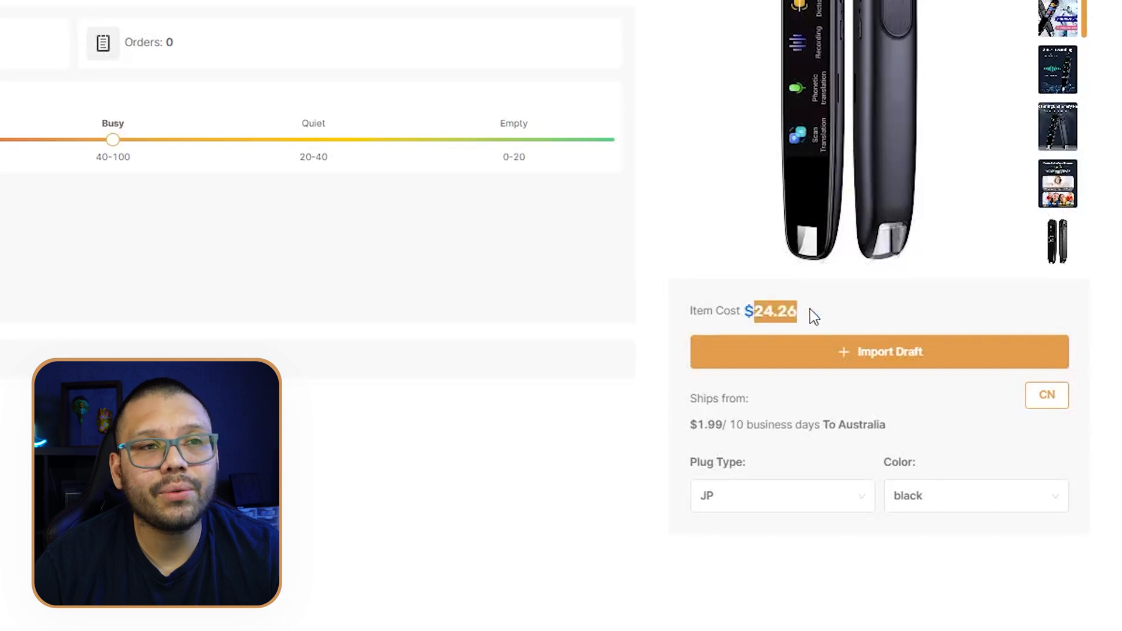
left_click(839, 317)
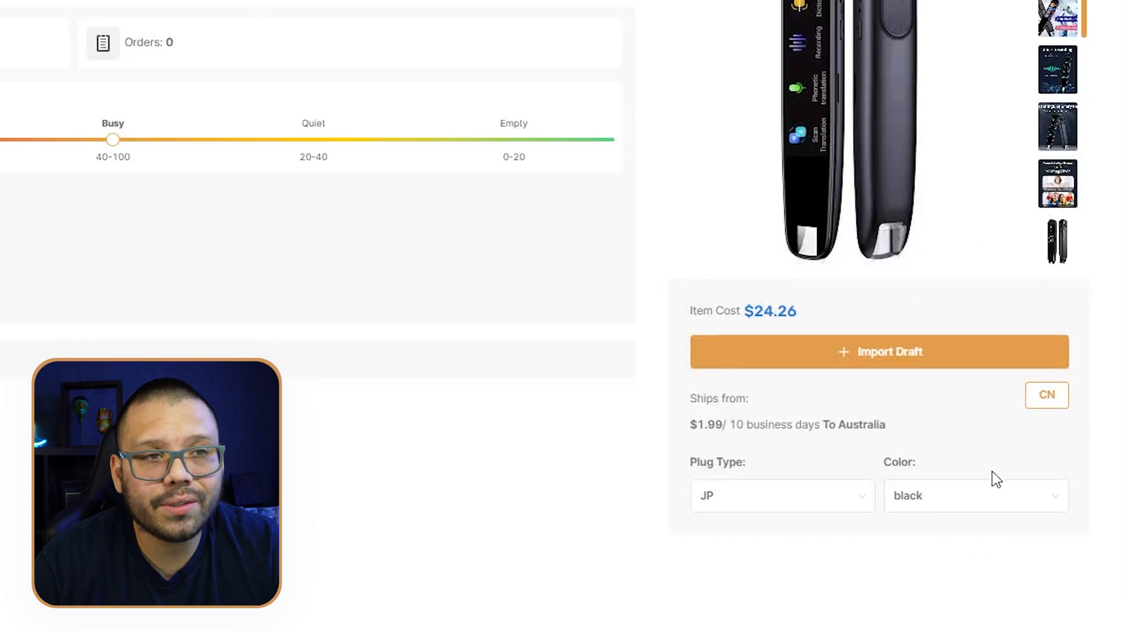
scroll(844, 140, "up", 1)
scroll(844, 140, "up", 3)
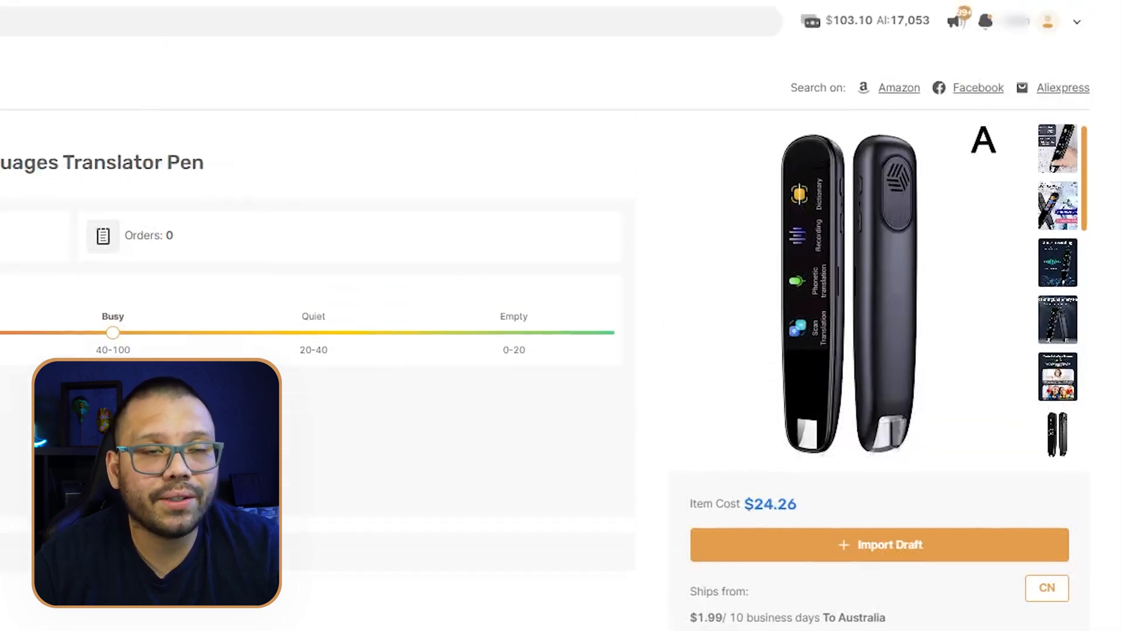
left_click(1049, 93)
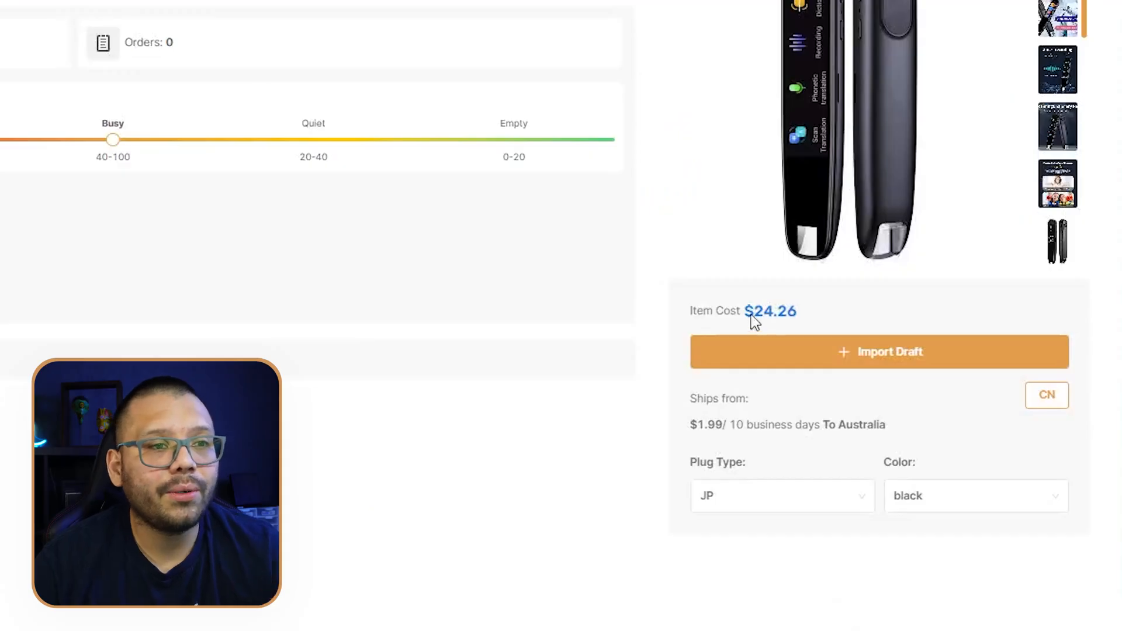
left_click(853, 313)
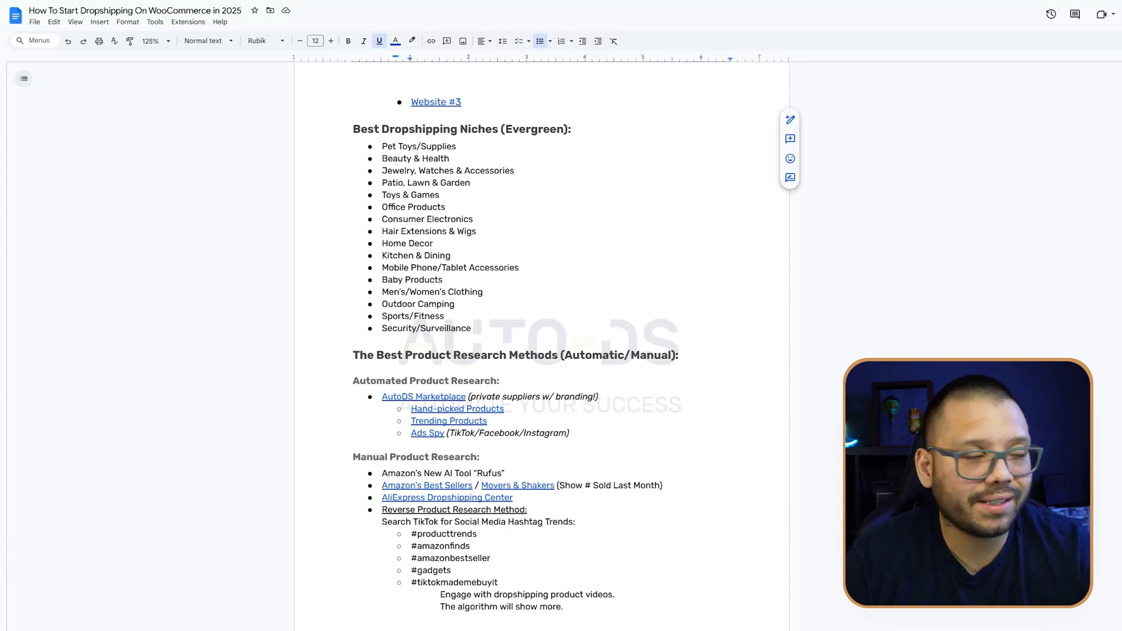
left_click_drag(387, 146, 457, 146)
left_click(462, 146)
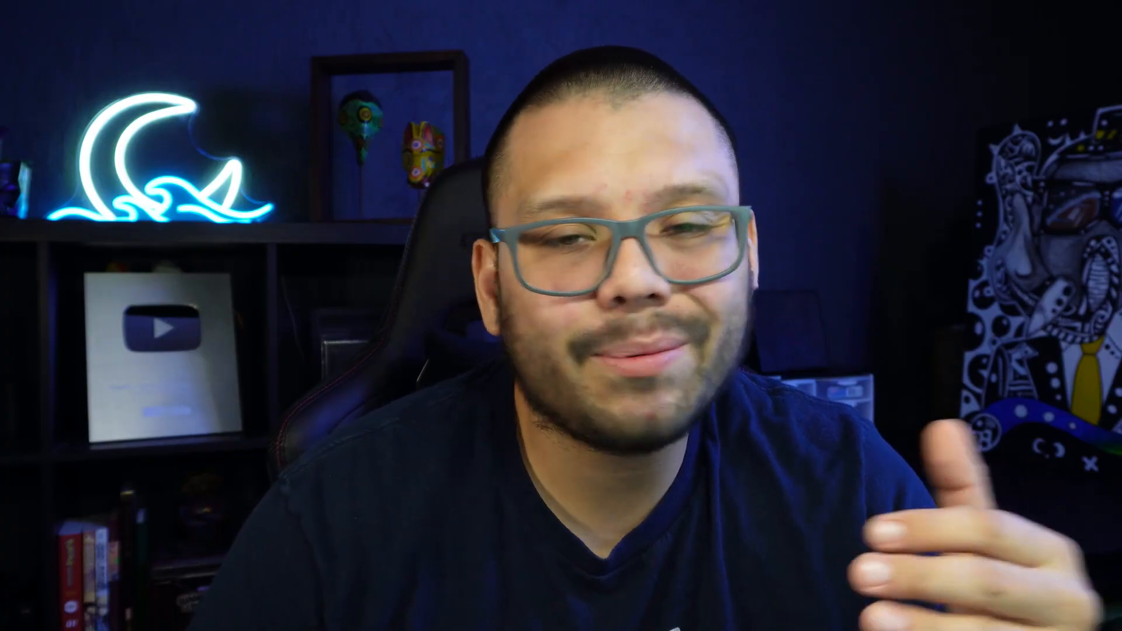
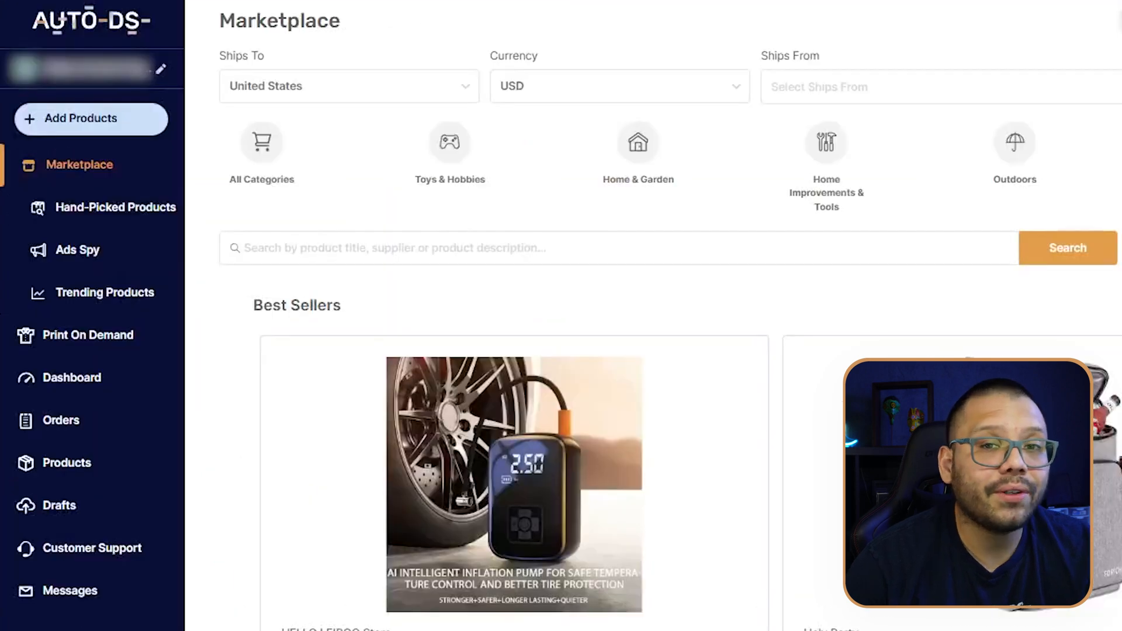
Step: Open Hand-Picked Products from the Marketplace section of the sidebar
left_click(132, 211)
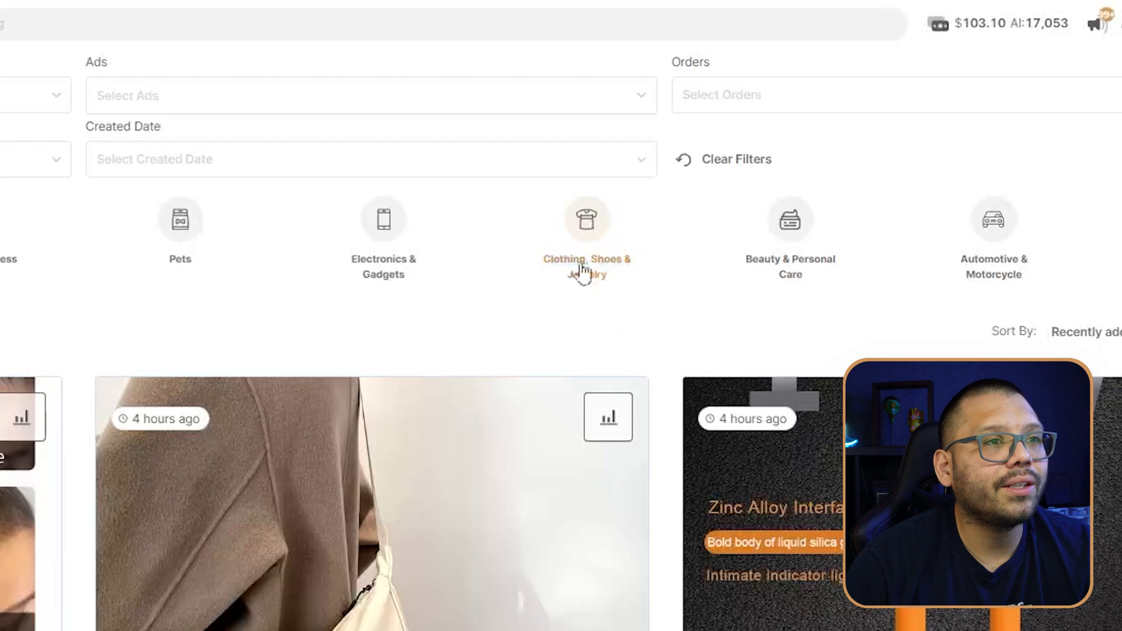
Step: Filter to Clothing, Shoes & Jewelry and locate the $1.05 8 Bit Thug Life sunglasses
left_click(585, 279)
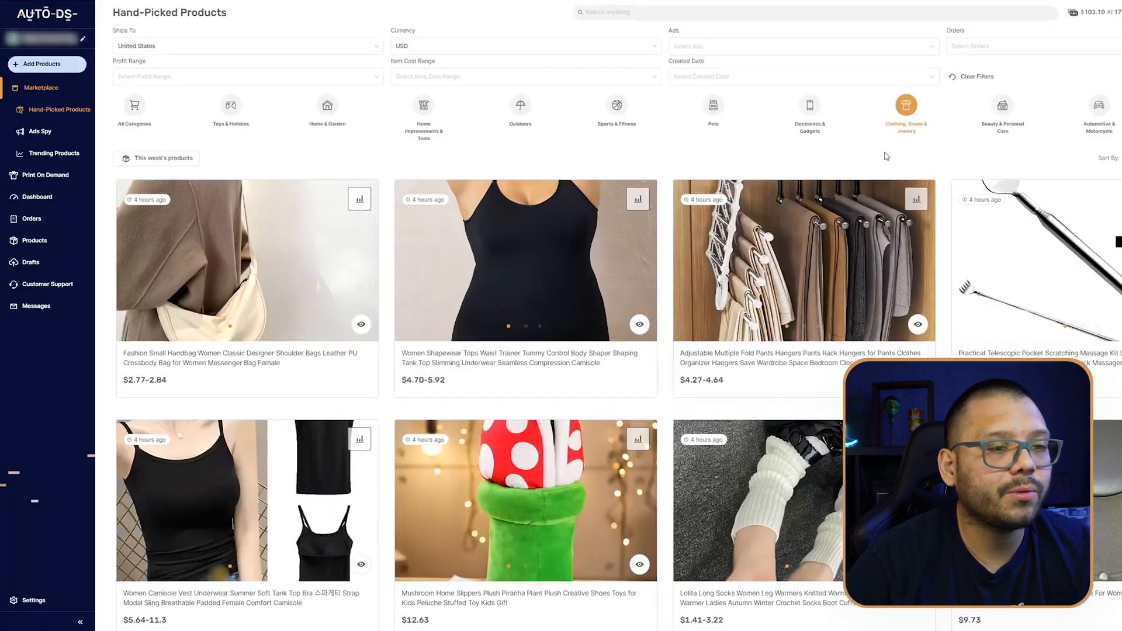
scroll(887, 149, "down", 2)
scroll(889, 140, "up", 2)
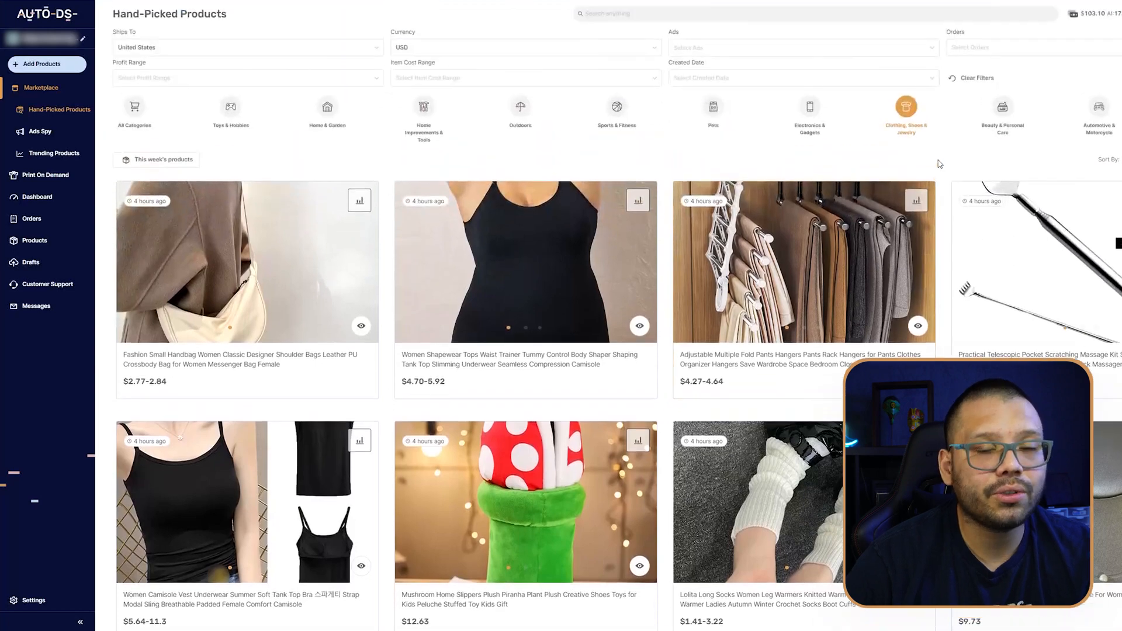
scroll(610, 137, "down", 9)
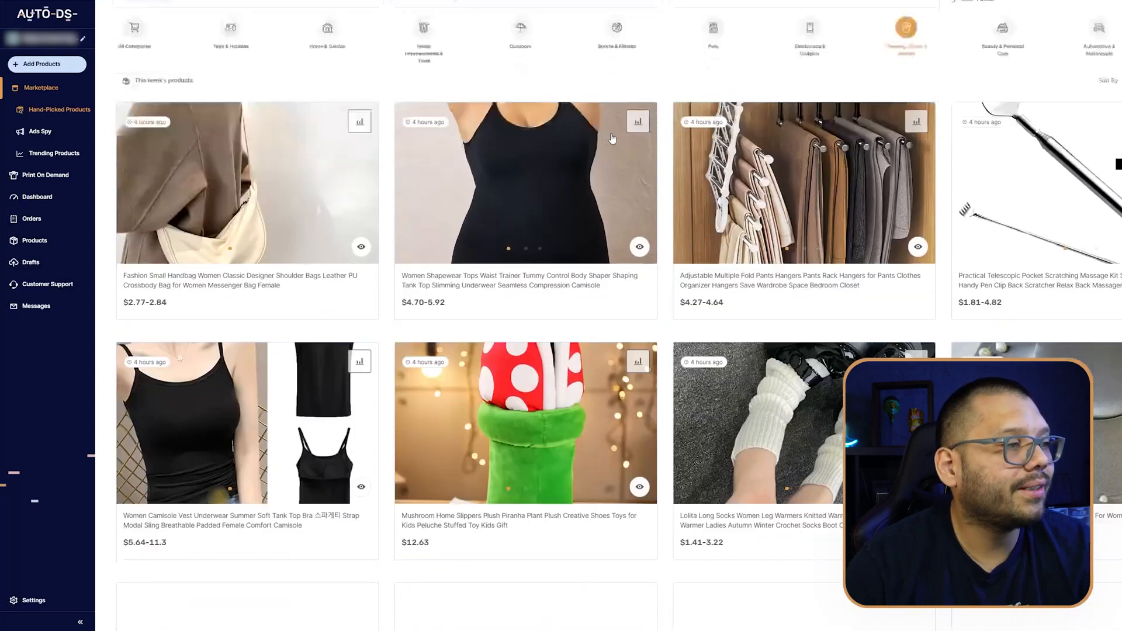
scroll(617, 141, "down", 4)
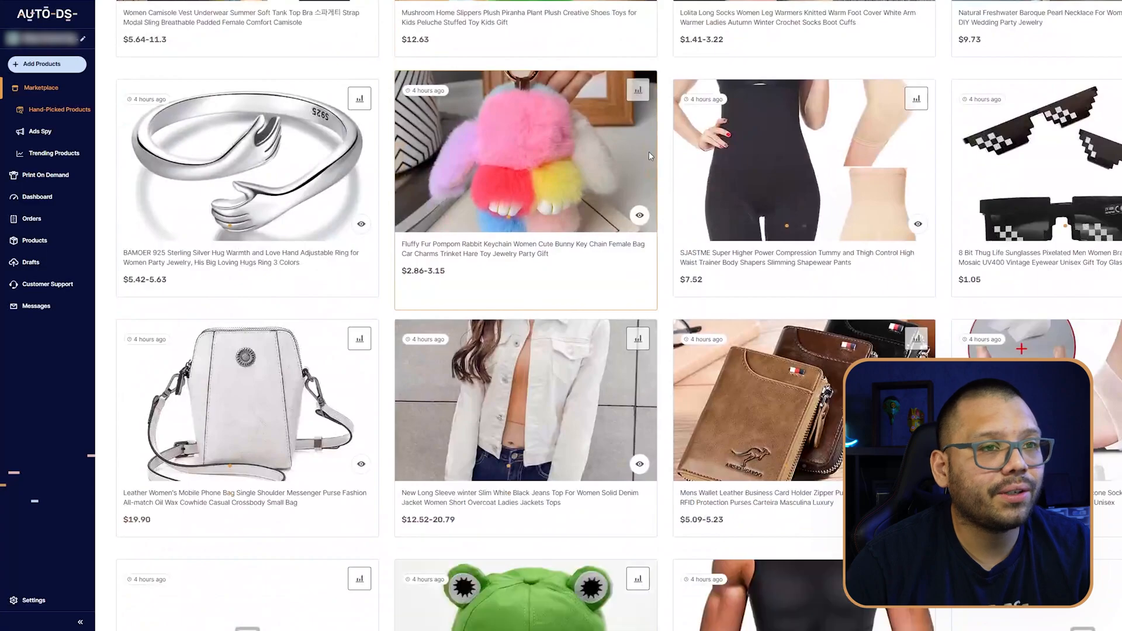
scroll(616, 140, "down", 2)
scroll(1052, 233, "up", 2)
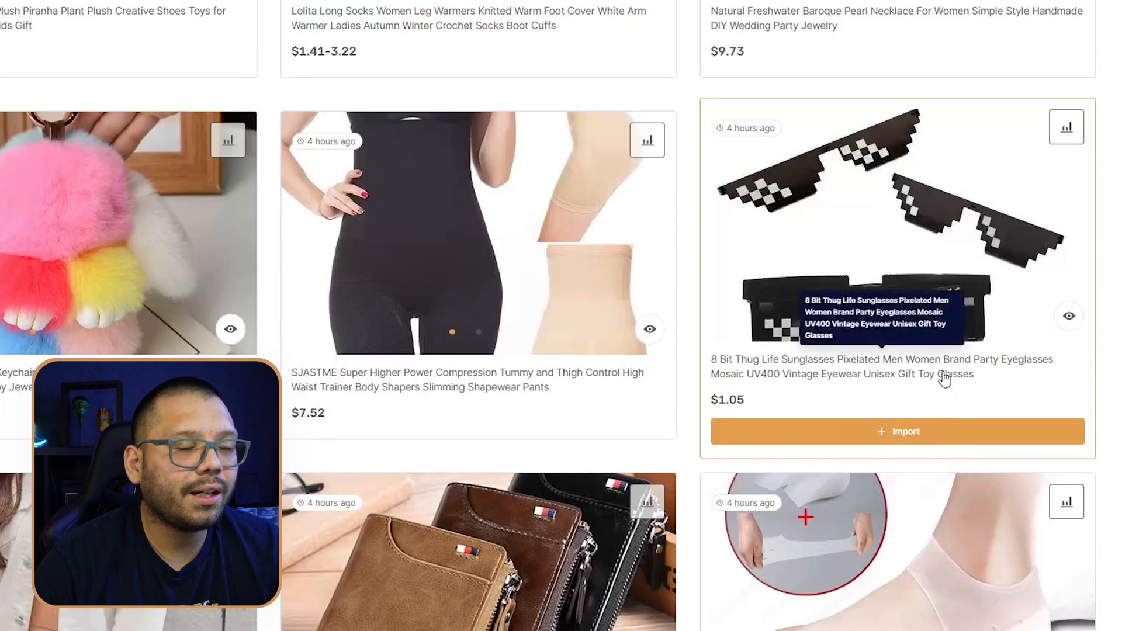
Step: Open the pixelated sunglasses' product analysis and highlight the $16.41 potential profit
left_click(893, 369)
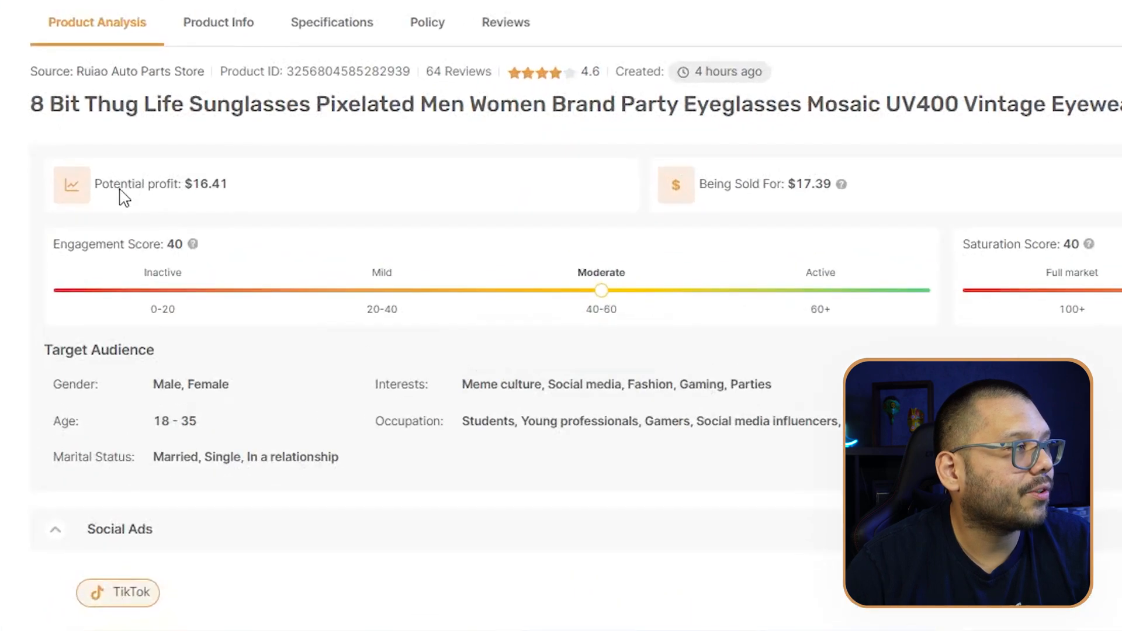
left_click_drag(155, 125, 228, 128)
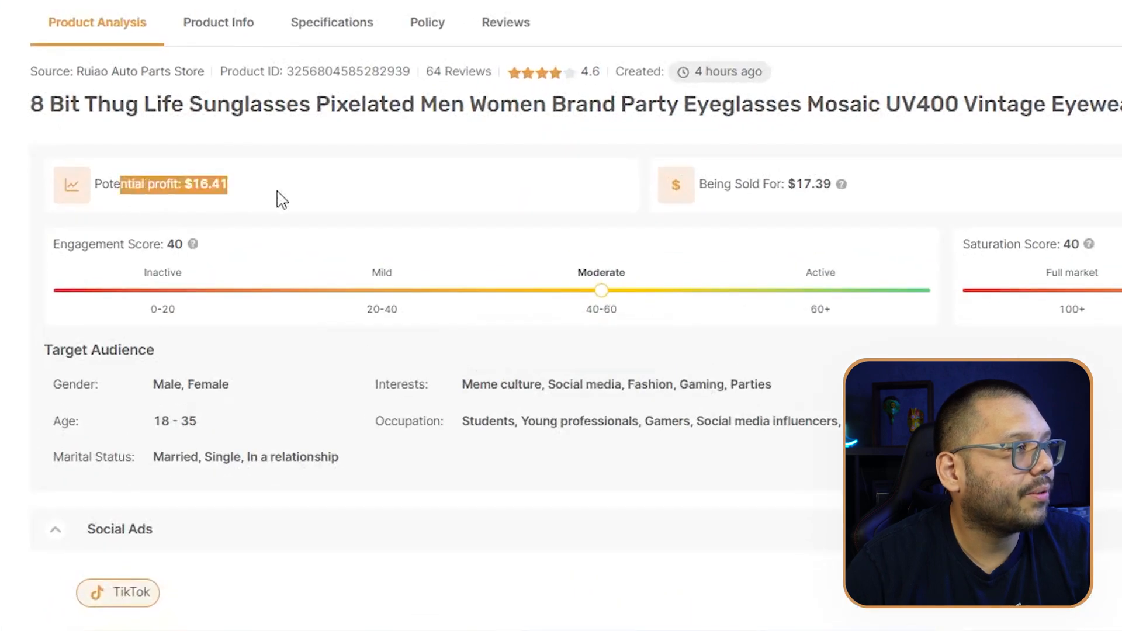
left_click(223, 199)
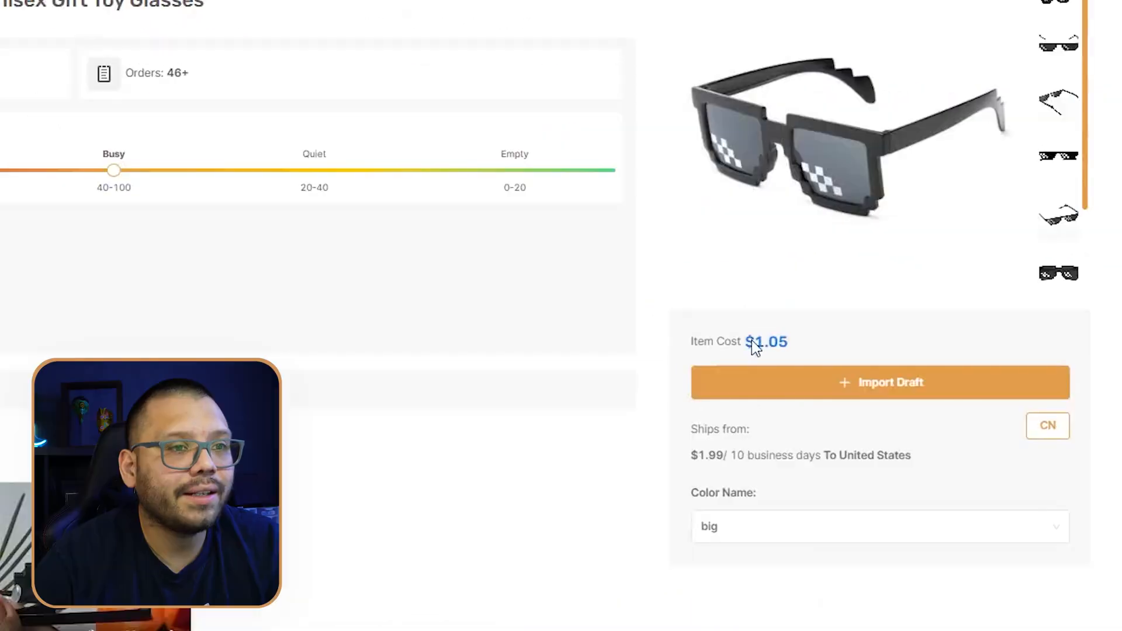
Step: Highlight the $1.05 item cost, $1.99 shipping, and the engagement and saturation scores
left_click_drag(754, 342, 801, 348)
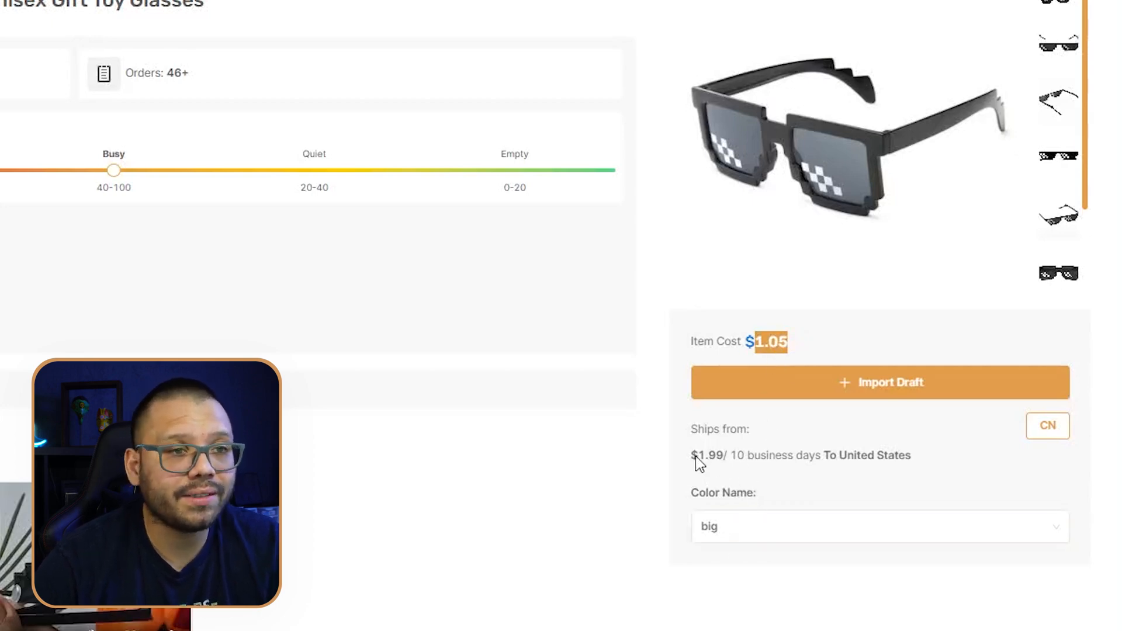
left_click_drag(697, 456, 724, 458)
left_click(803, 485)
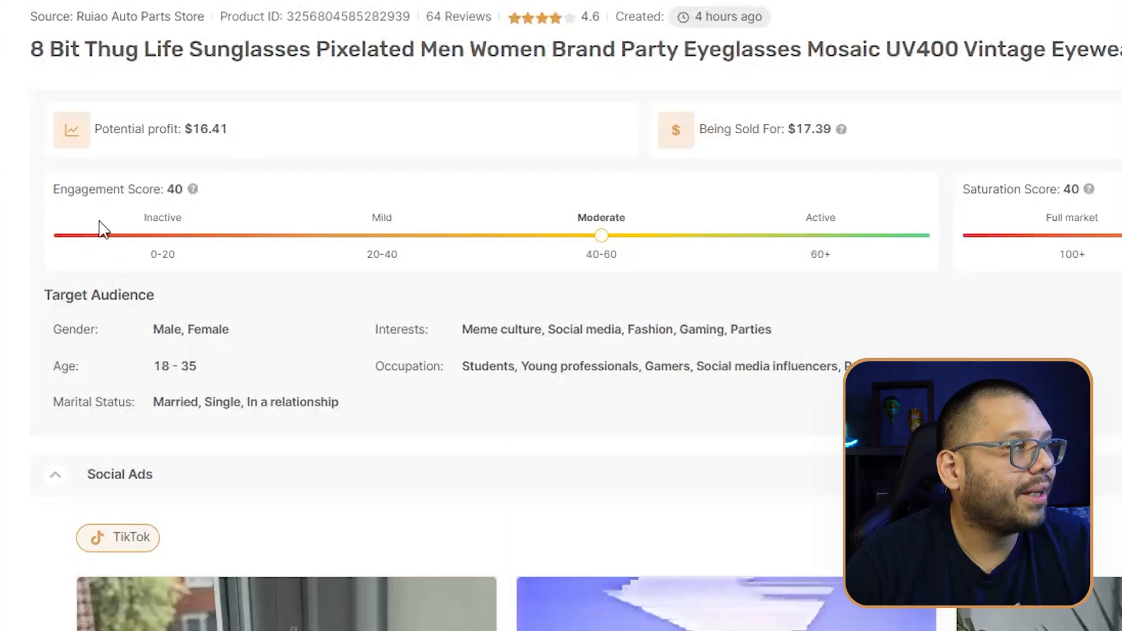
left_click_drag(73, 189, 472, 215)
left_click(472, 215)
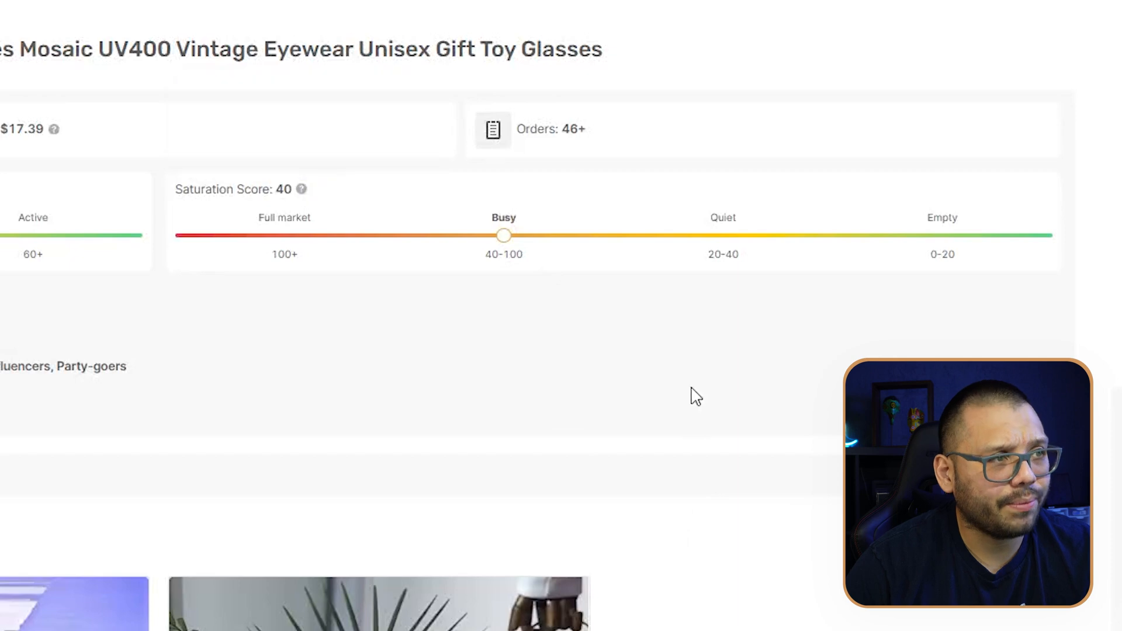
left_click_drag(482, 262, 517, 260)
left_click(537, 263)
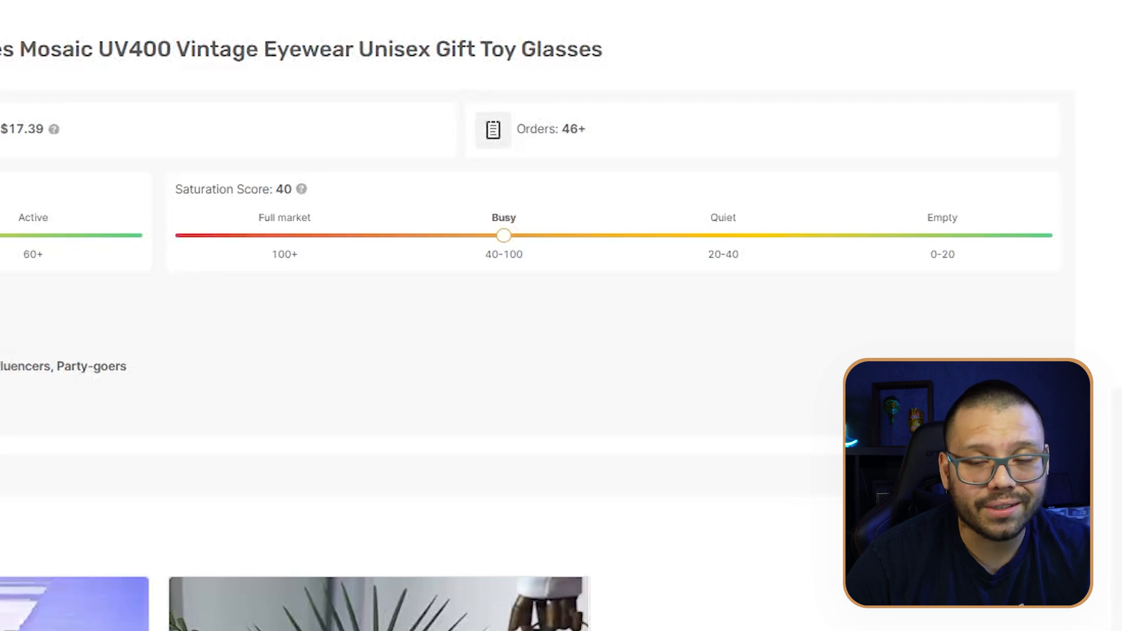
left_click_drag(72, 192, 165, 191)
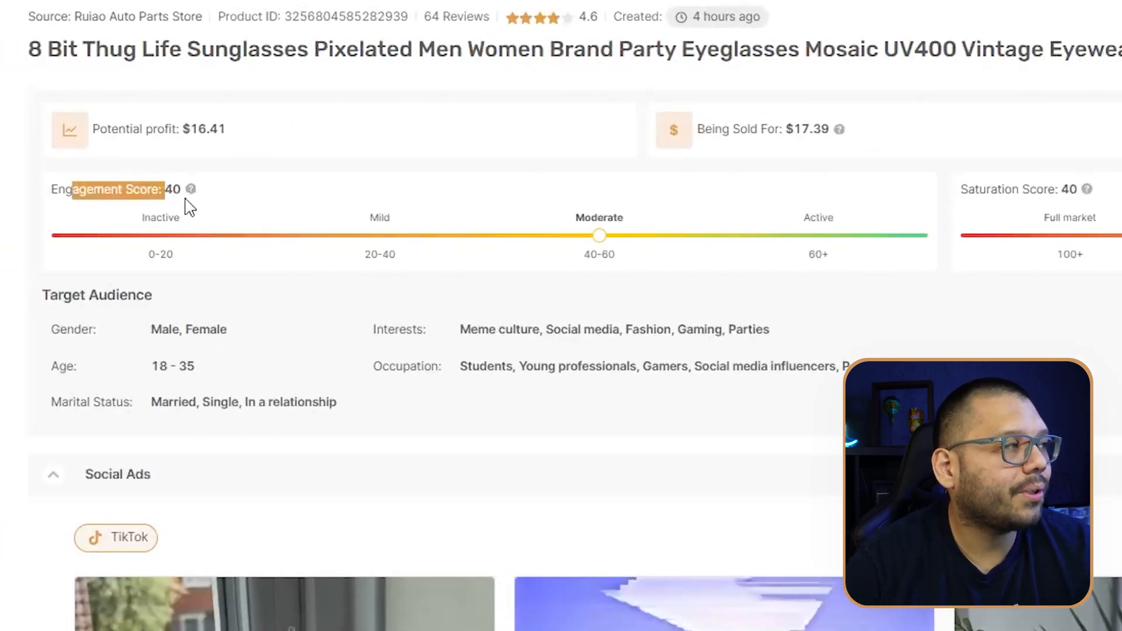
left_click(380, 213)
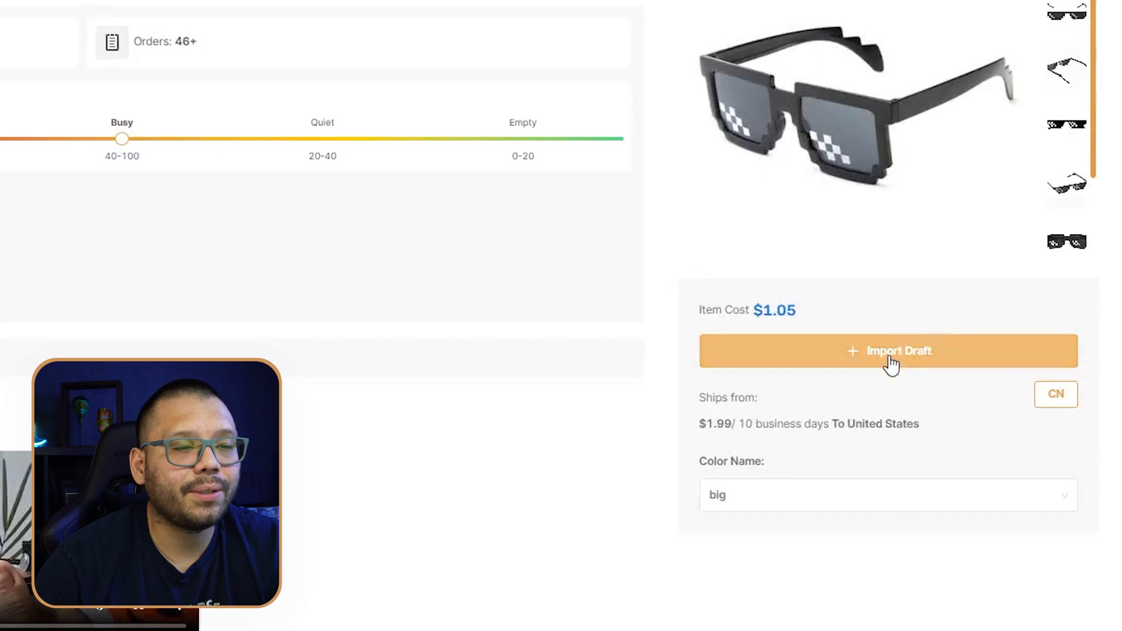
Step: Import the 8 Bit pixelated sunglasses into drafts with Import Draft
left_click(891, 363)
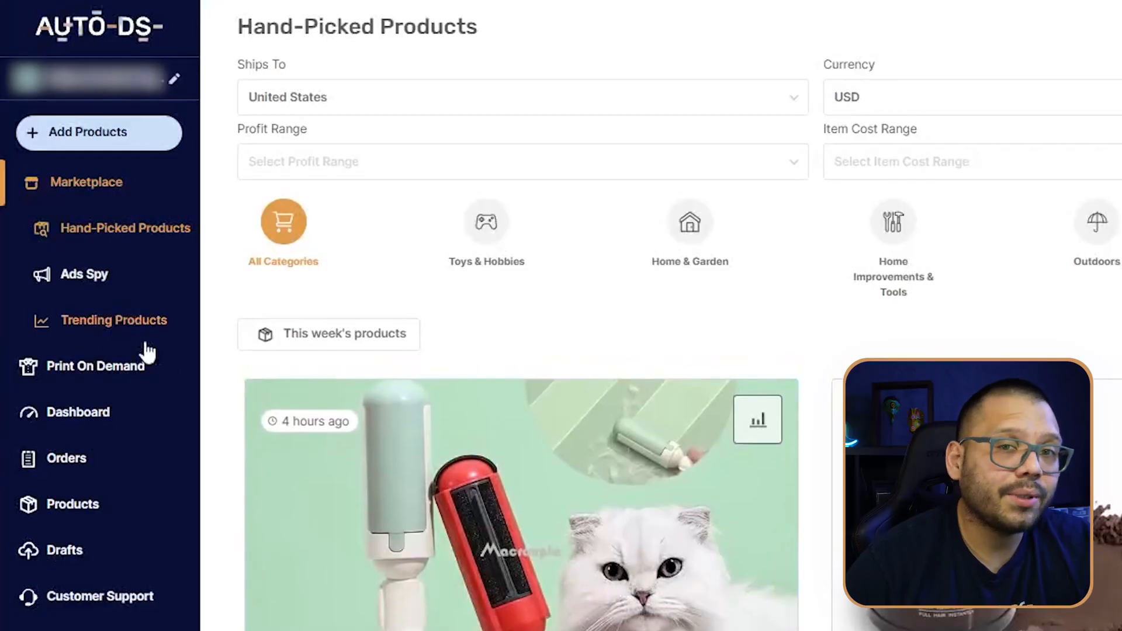
Step: Open Trending Products and browse down the product grid
left_click(146, 343)
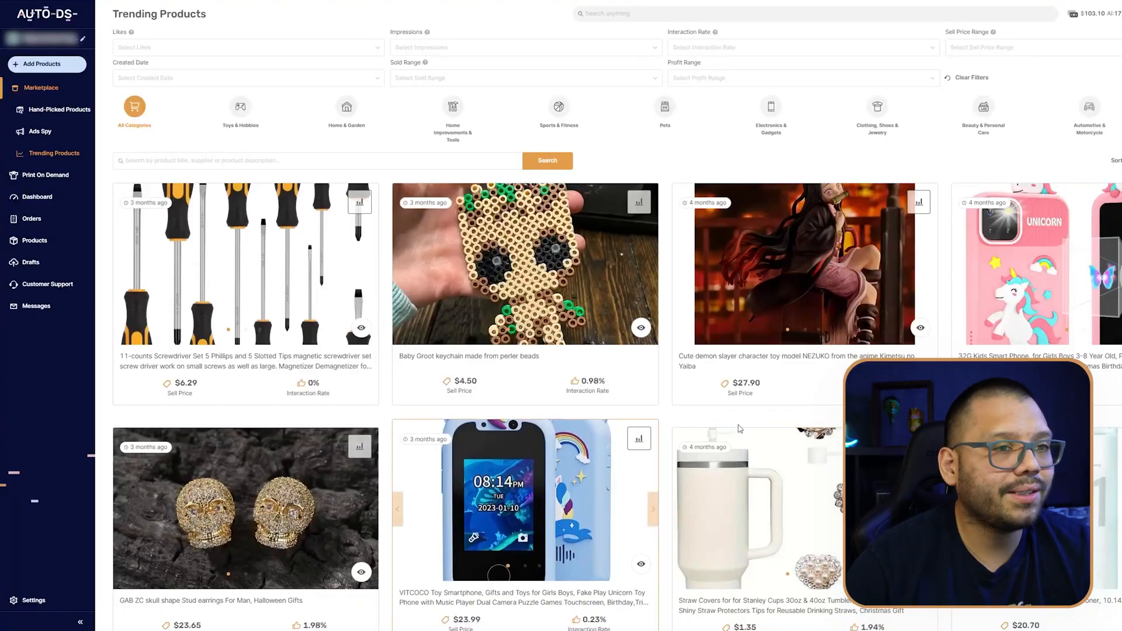
scroll(738, 428, "down", 5)
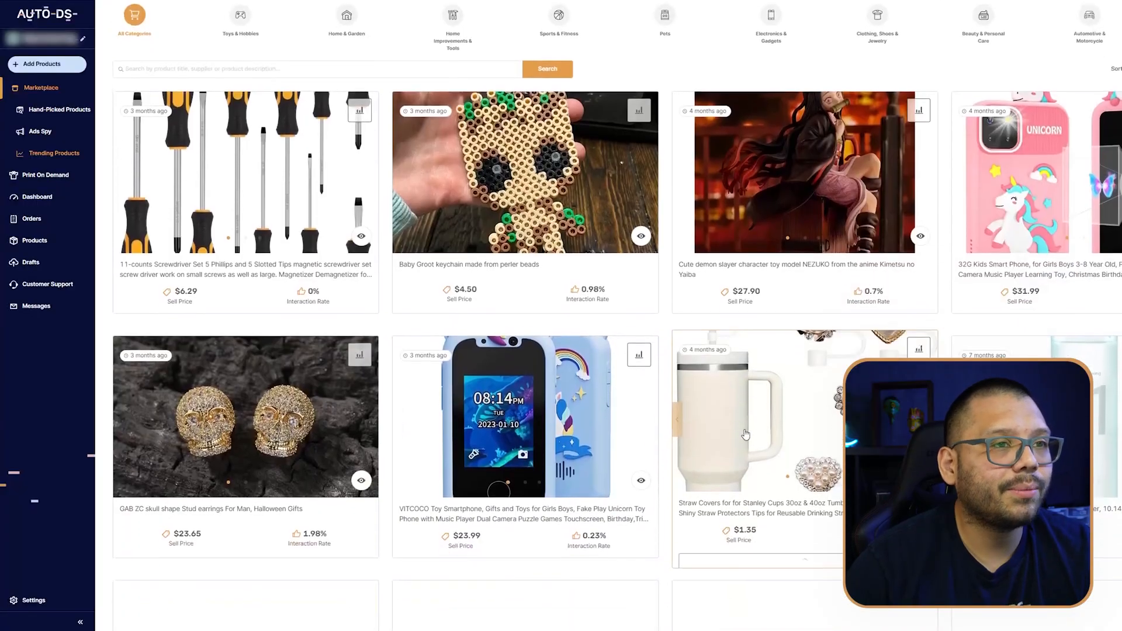
scroll(738, 431, "down", 2)
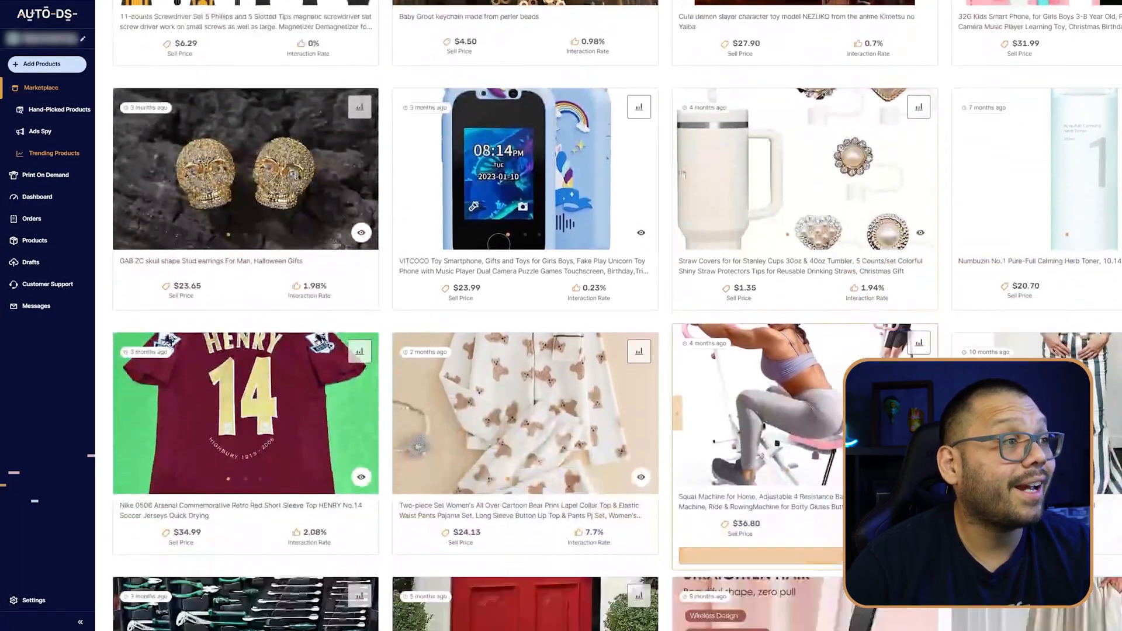
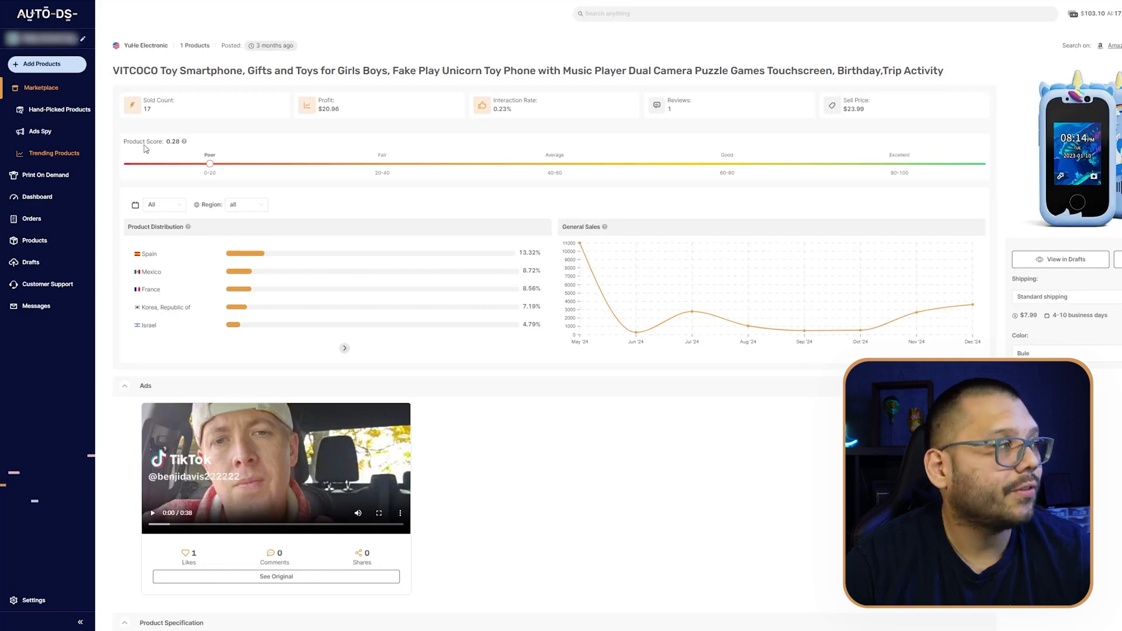
mouse_move(183, 142)
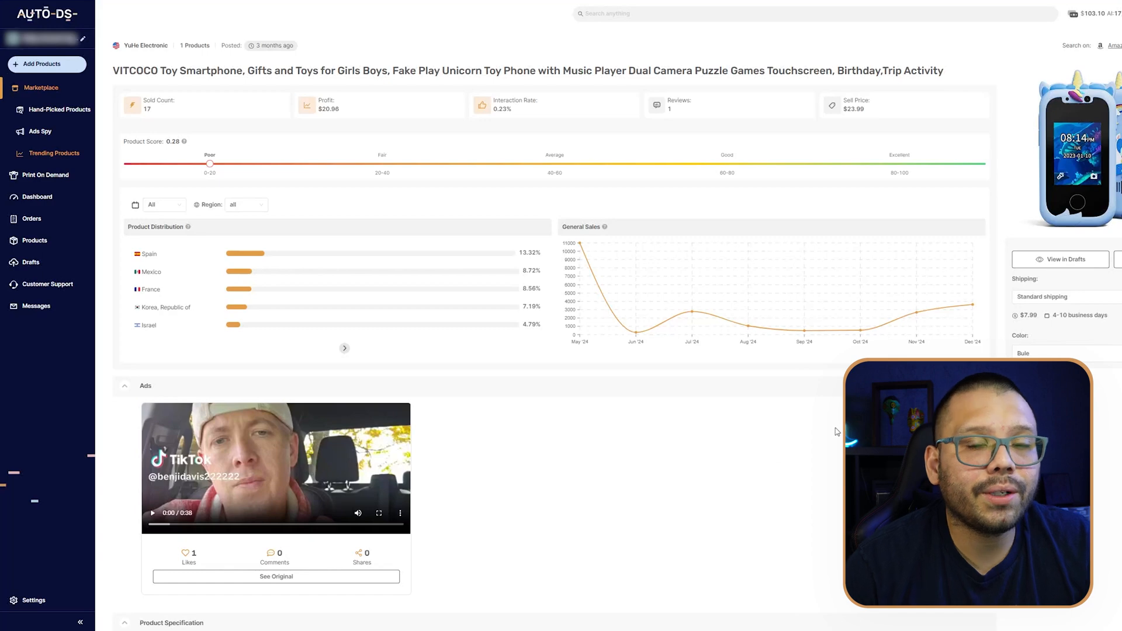
scroll(336, 436, "down", 1)
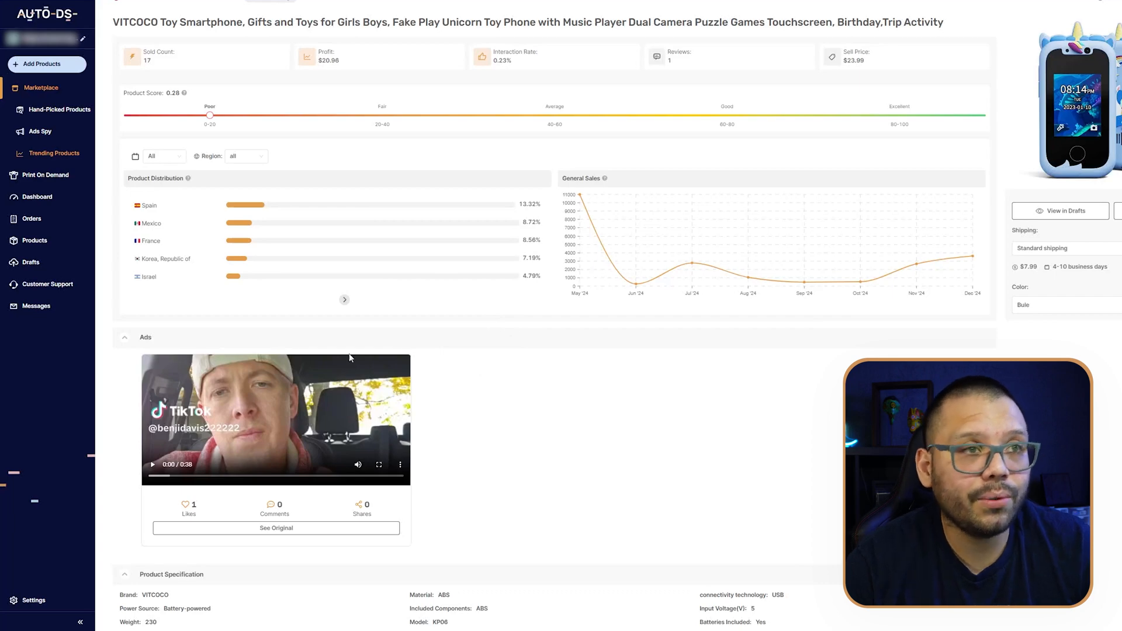
scroll(445, 226, "up", 1)
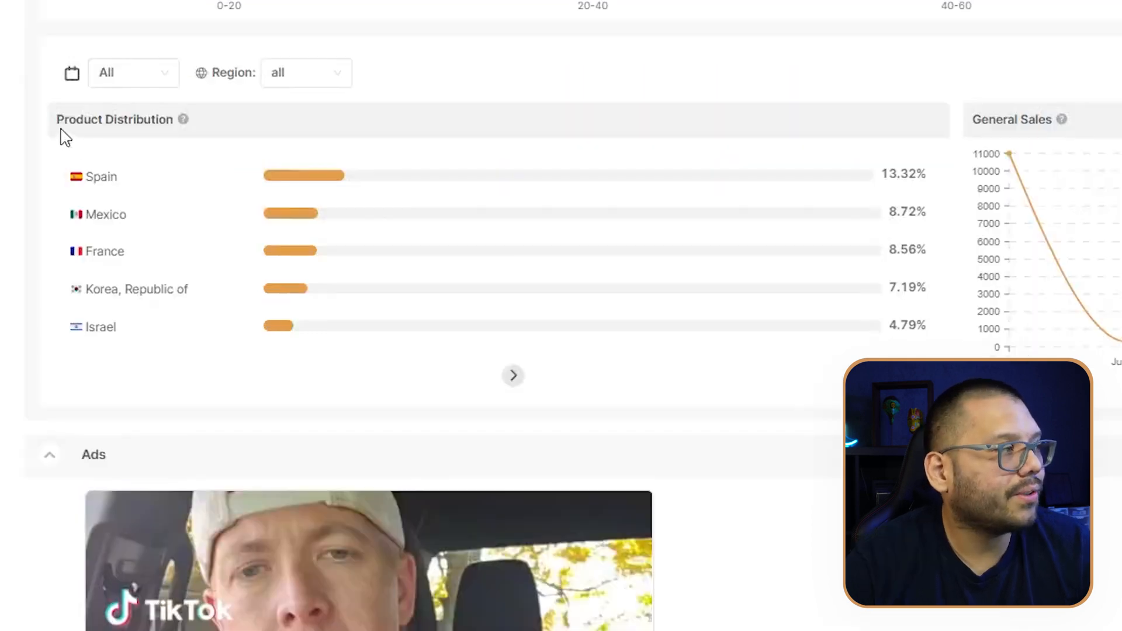
left_click_drag(59, 129, 224, 142)
left_click(346, 129)
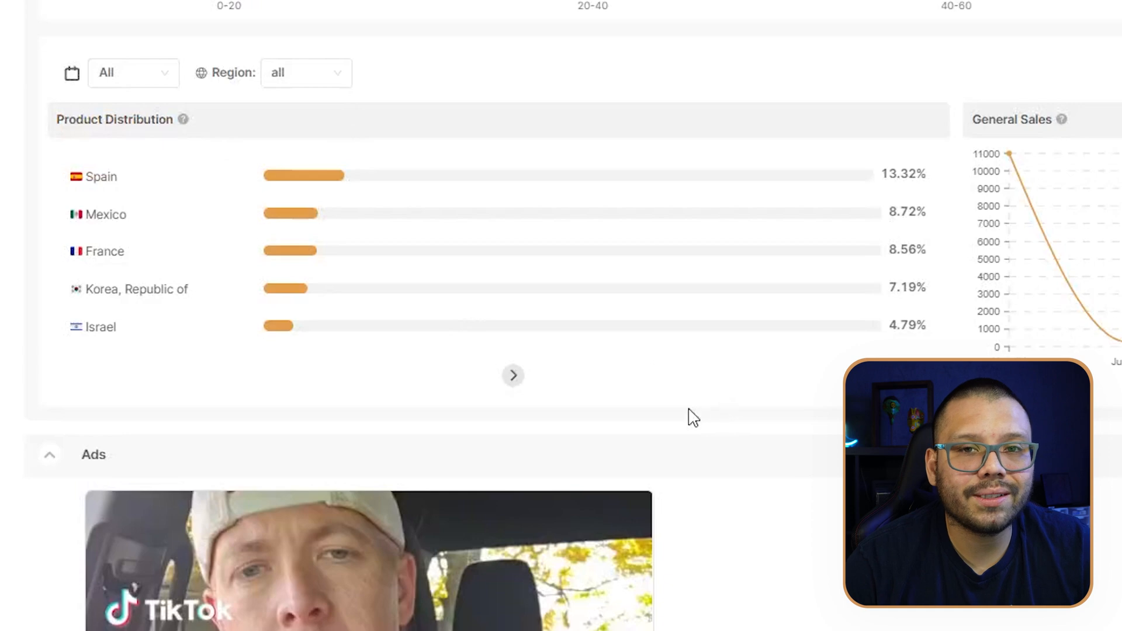
left_click_drag(83, 176, 192, 188)
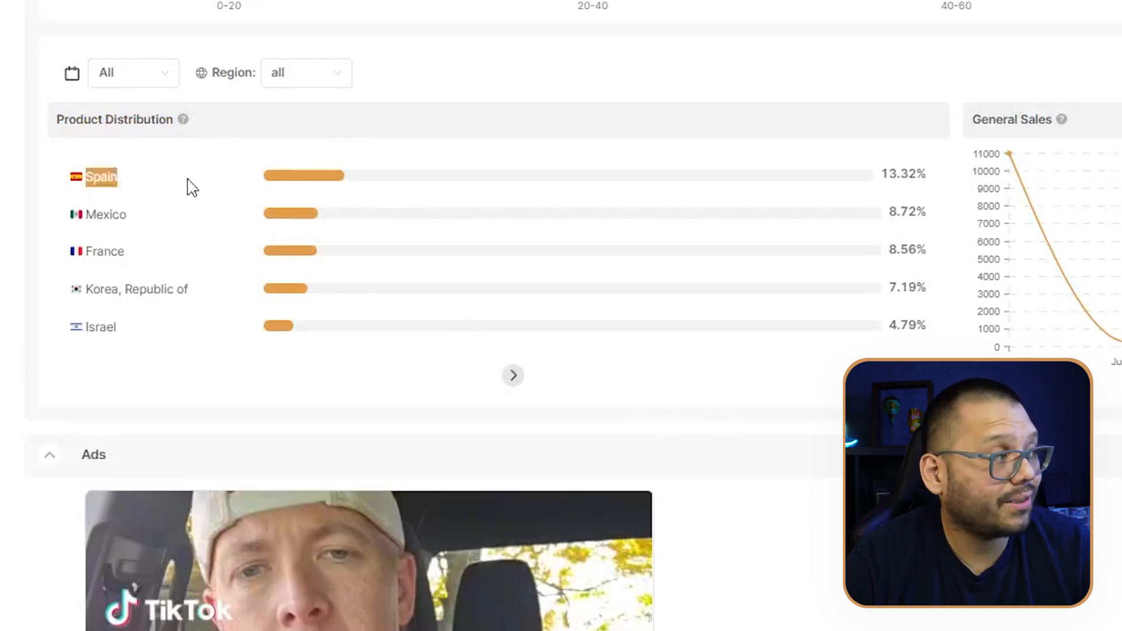
left_click(636, 192)
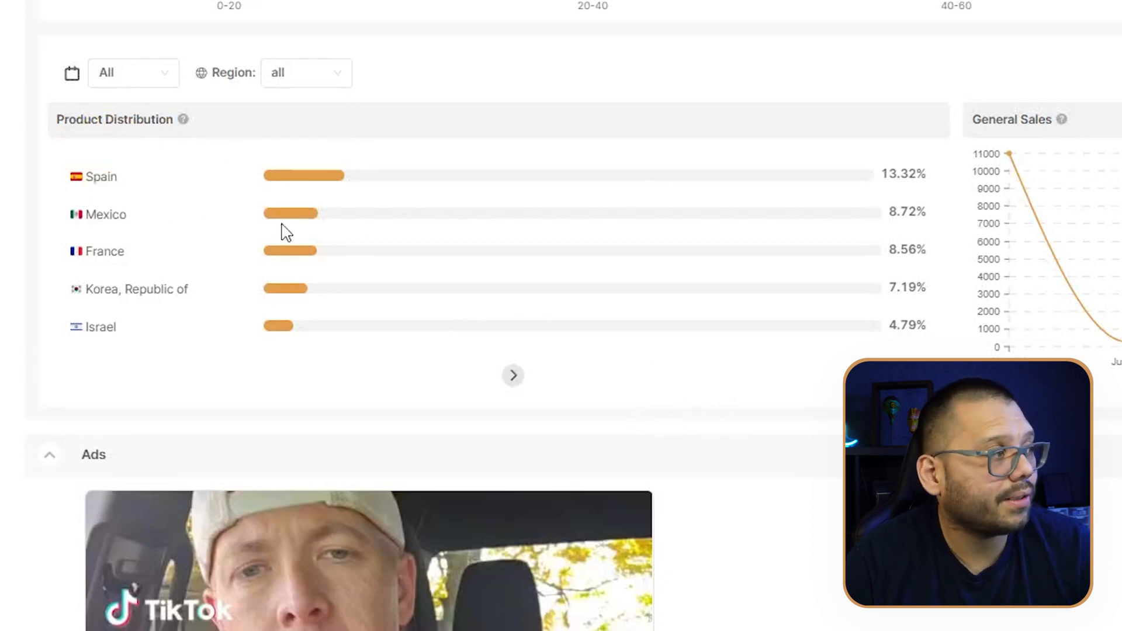
left_click_drag(99, 219, 181, 322)
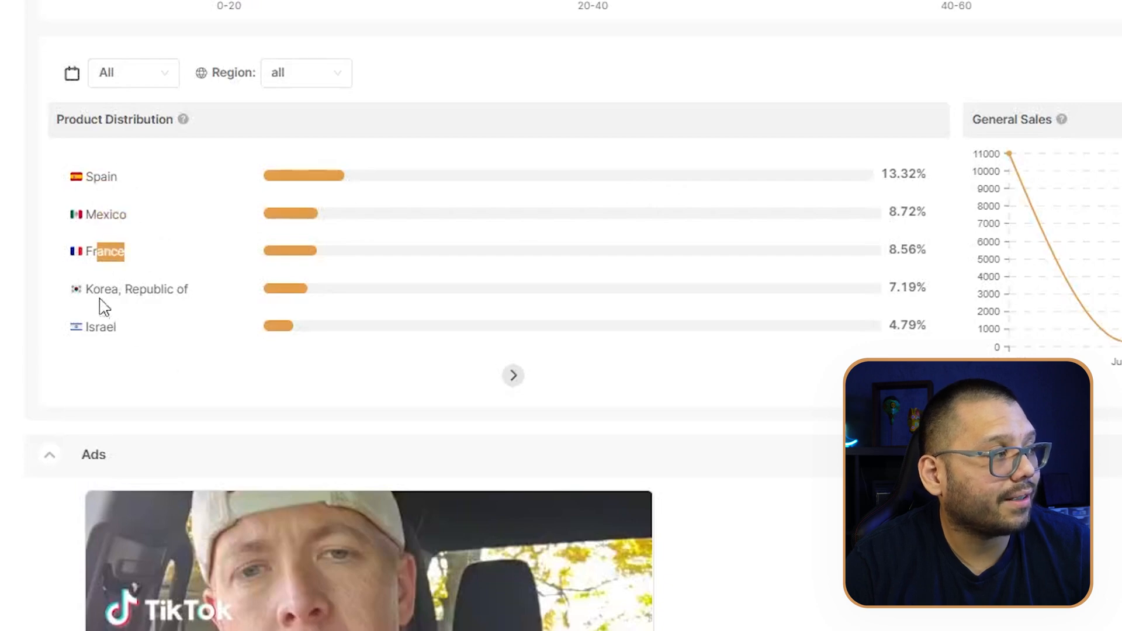
left_click_drag(104, 307, 283, 416)
left_click_drag(96, 327, 853, 356)
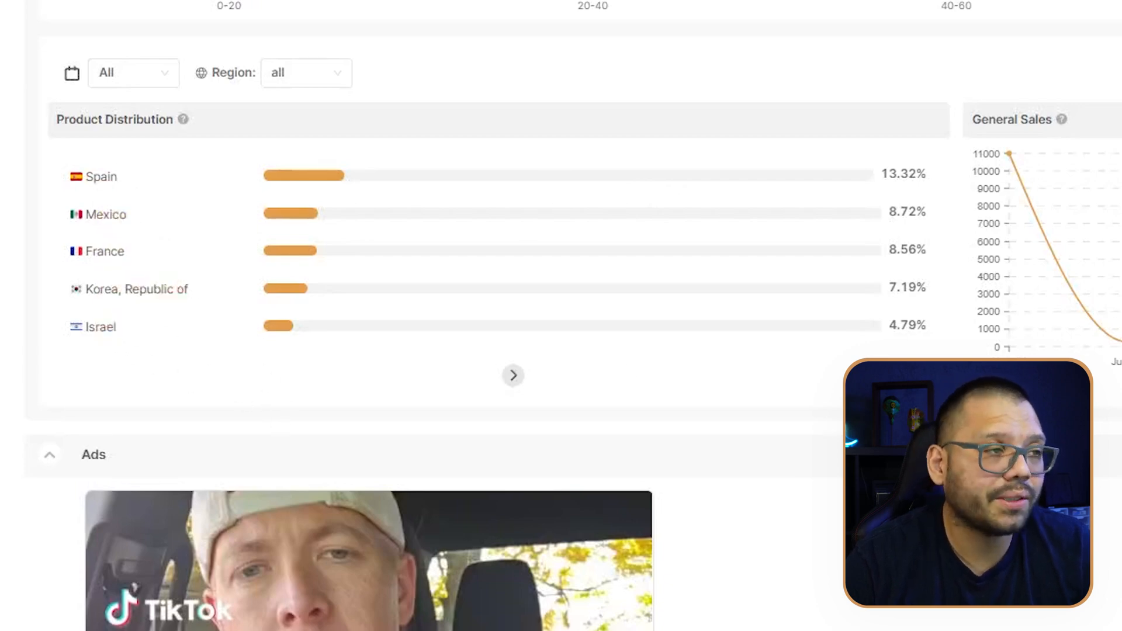
left_click_drag(970, 125, 1048, 125)
left_click(496, 552)
Step: Show Ads Spy results for the 'home and garden' keyword, limited to a 30-day creation date
mouse_move(1007, 235)
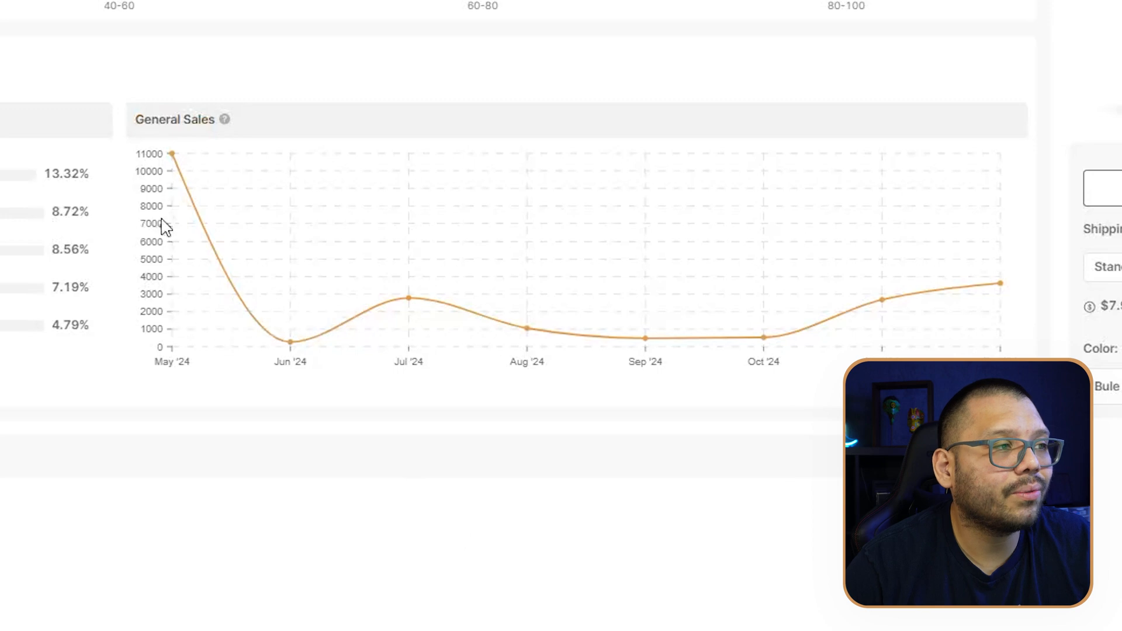
mouse_move(179, 166)
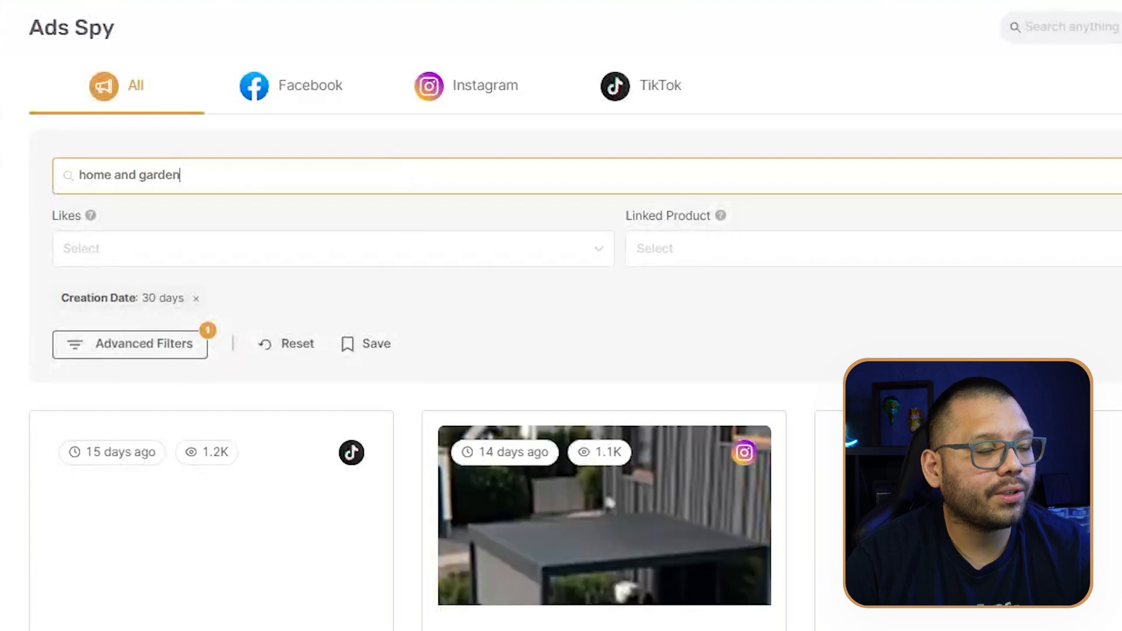
Step: Open the LINZINAR plant stand TikTok ad details: 348 views, 6 likes, 2.01% interaction rate
scroll(881, 302, "down", 5)
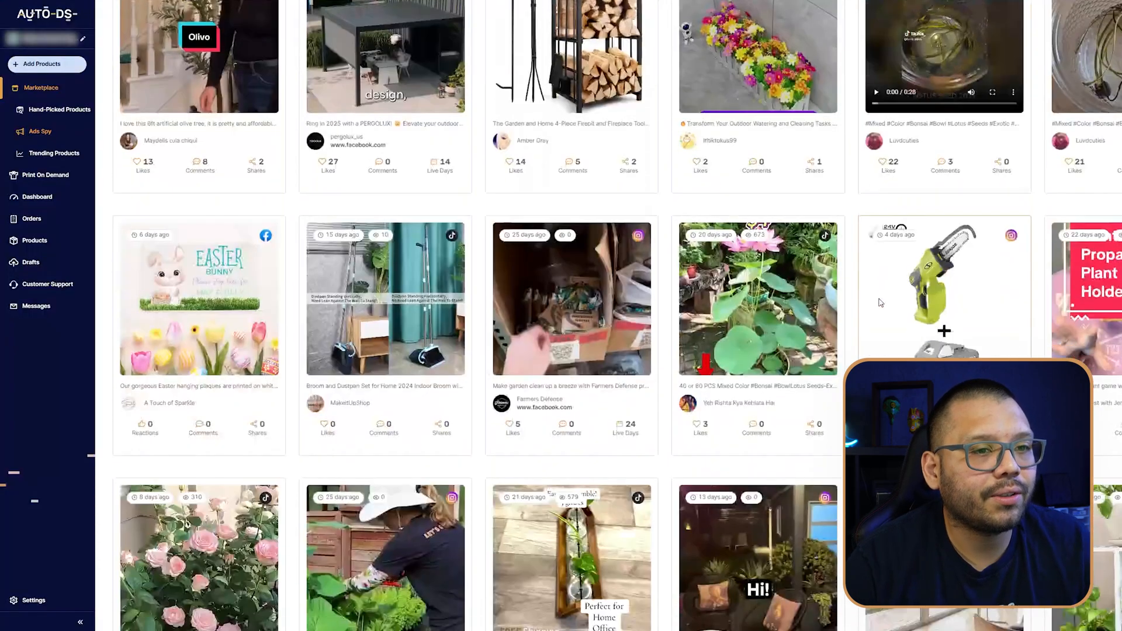
scroll(880, 302, "down", 3)
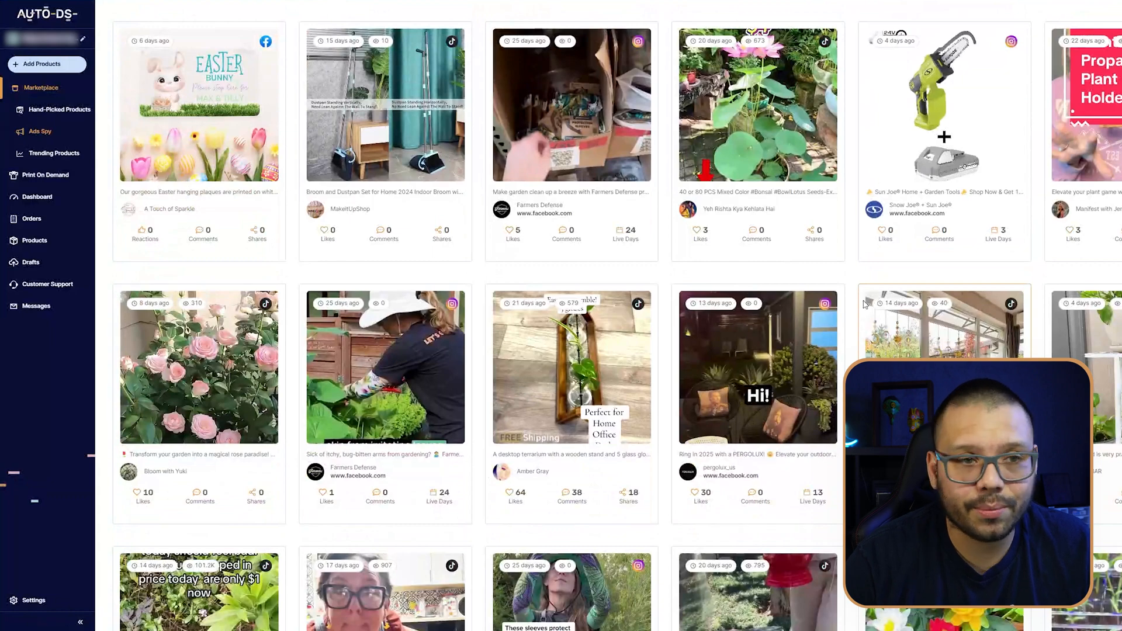
mouse_move(1105, 461)
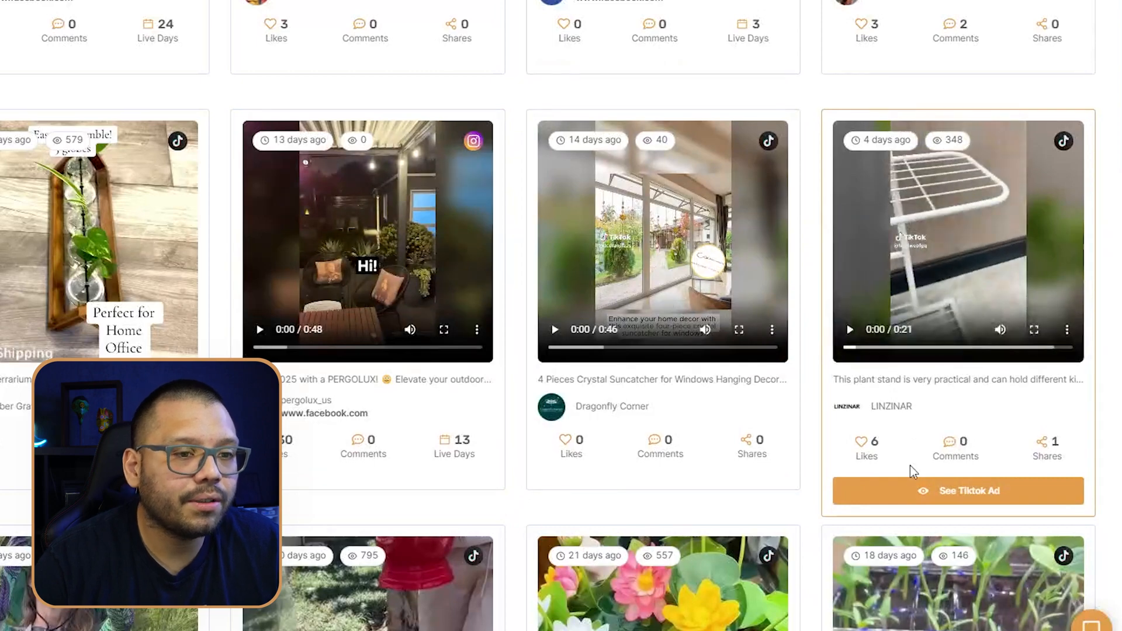
left_click(967, 495)
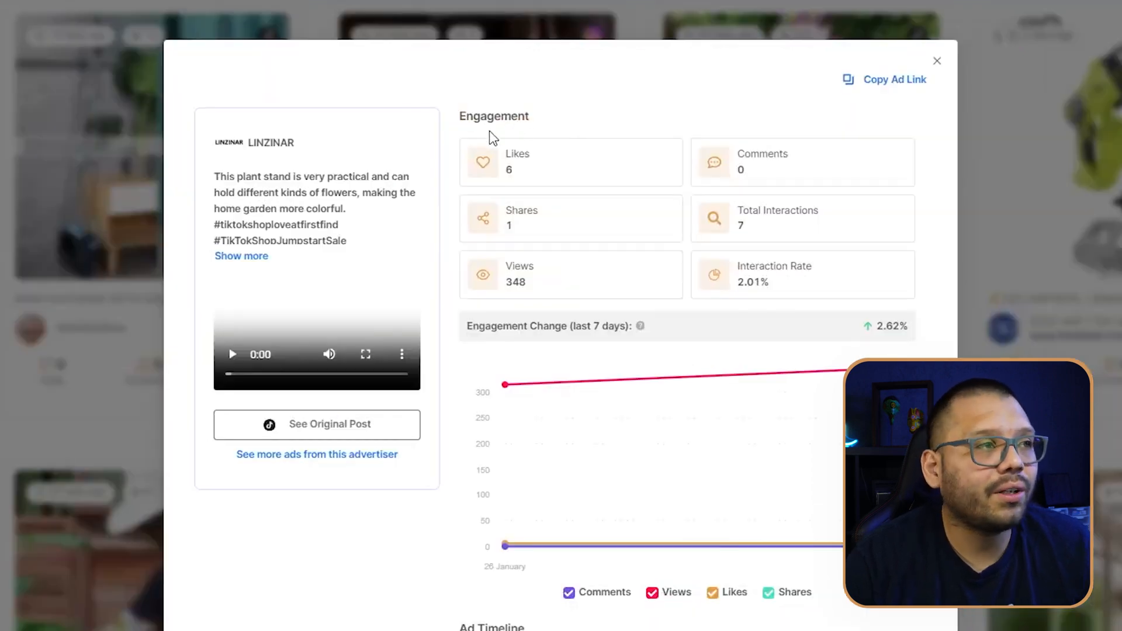
left_click_drag(566, 87, 615, 90)
left_click(615, 115)
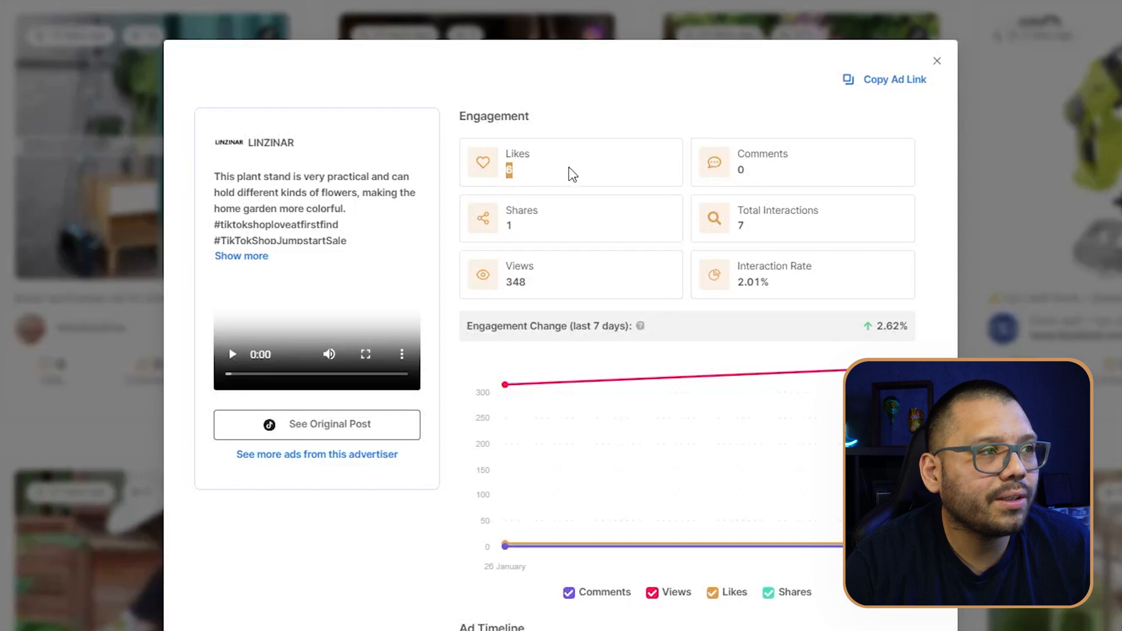
double_click(525, 283)
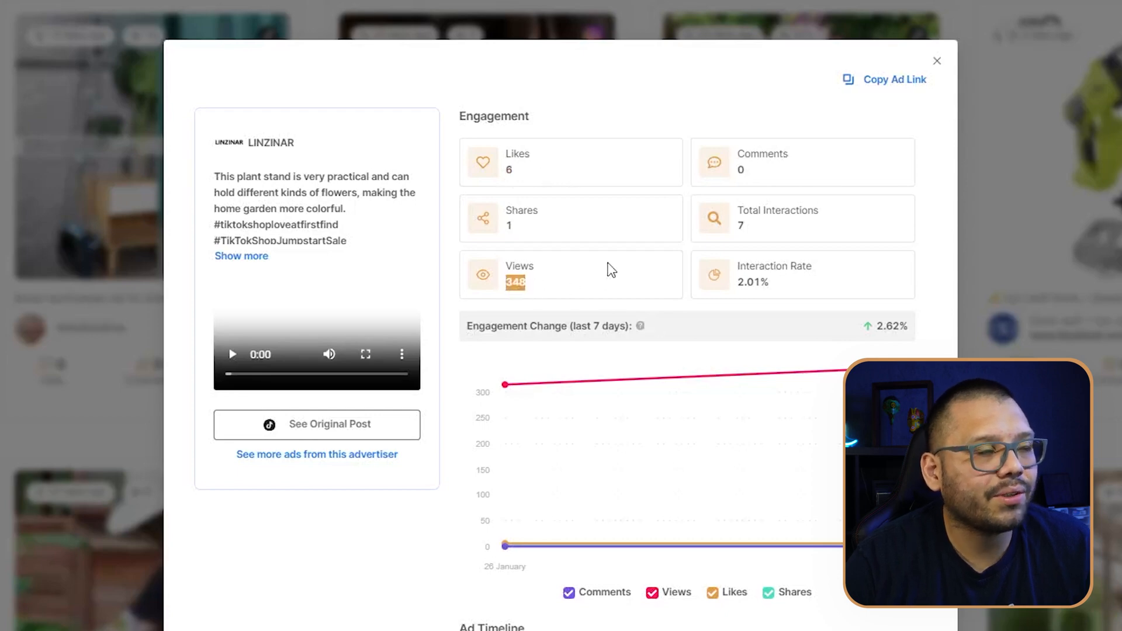
left_click(591, 240)
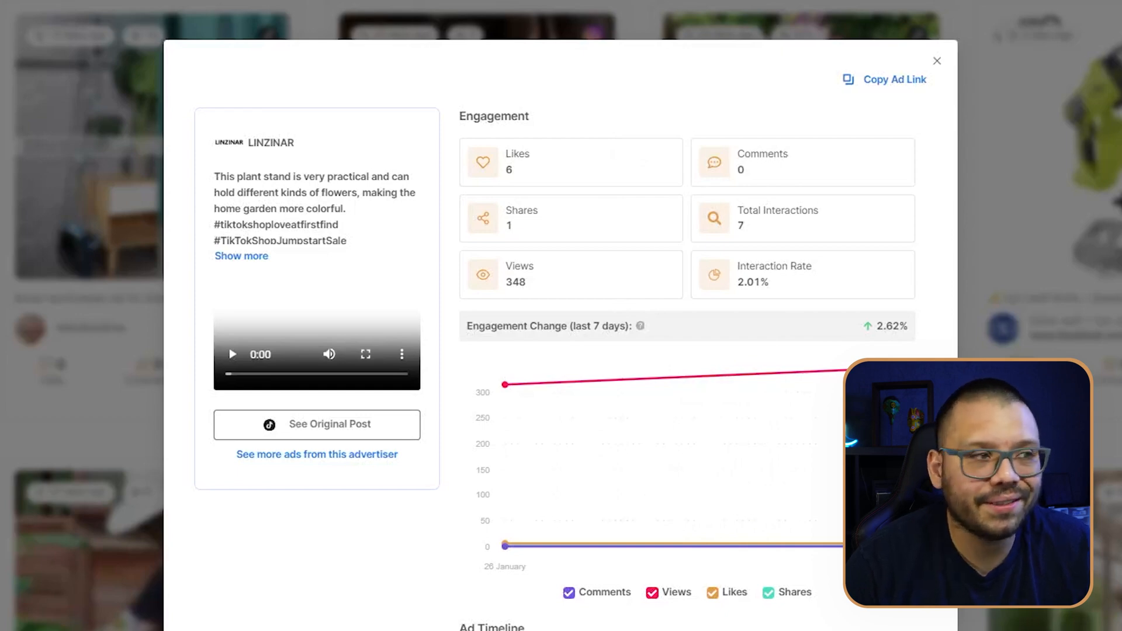
mouse_move(514, 391)
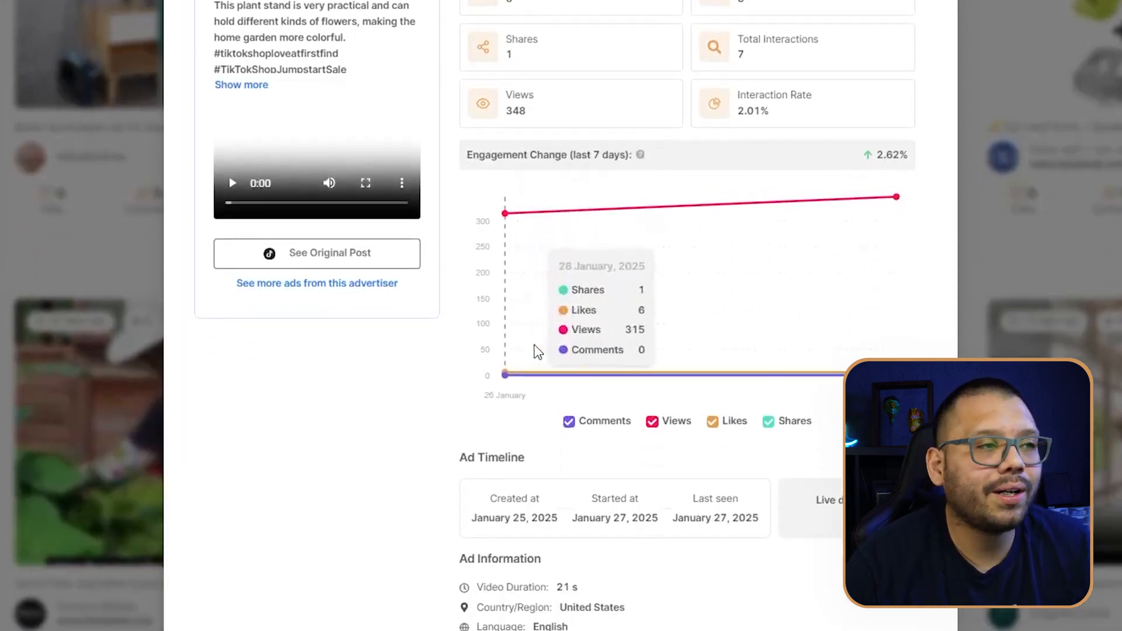
mouse_move(751, 339)
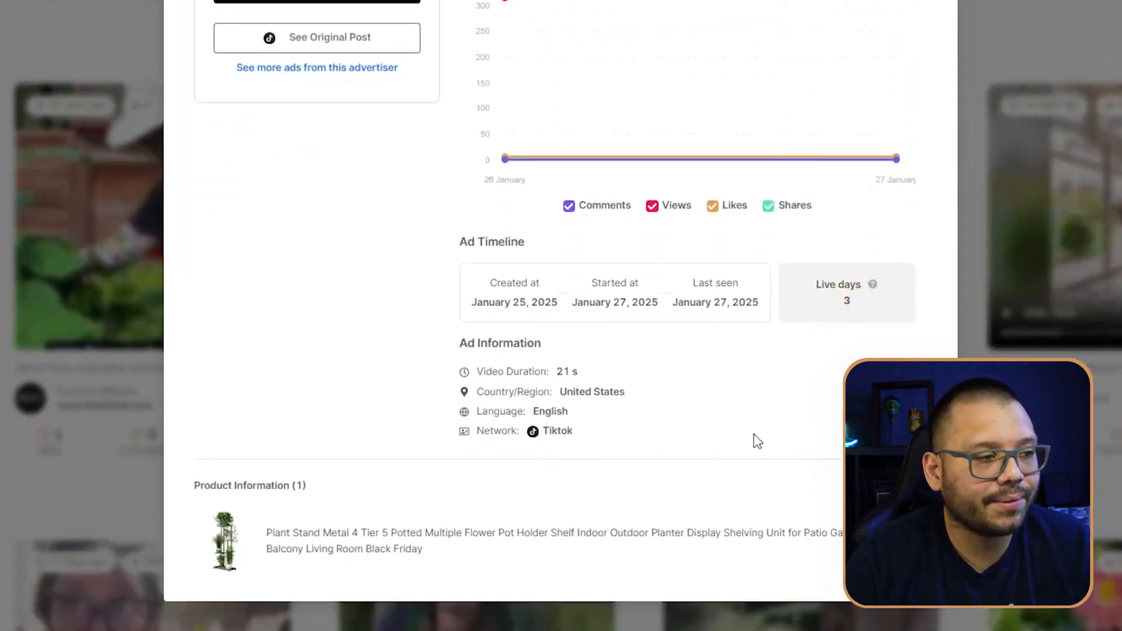
left_click_drag(256, 484, 458, 513)
left_click(495, 482)
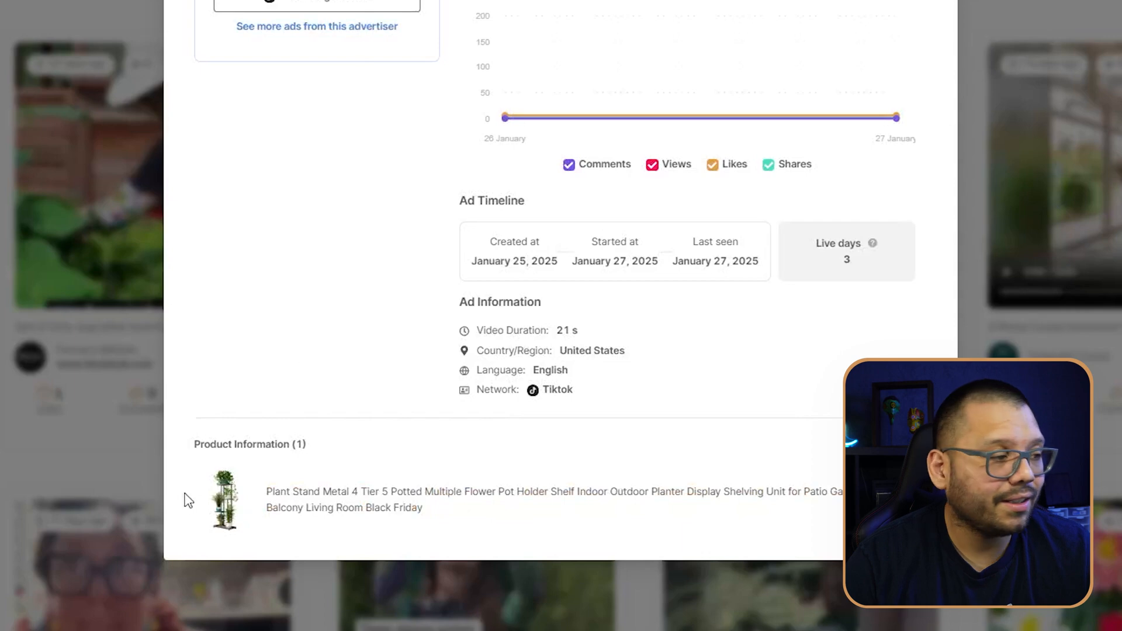
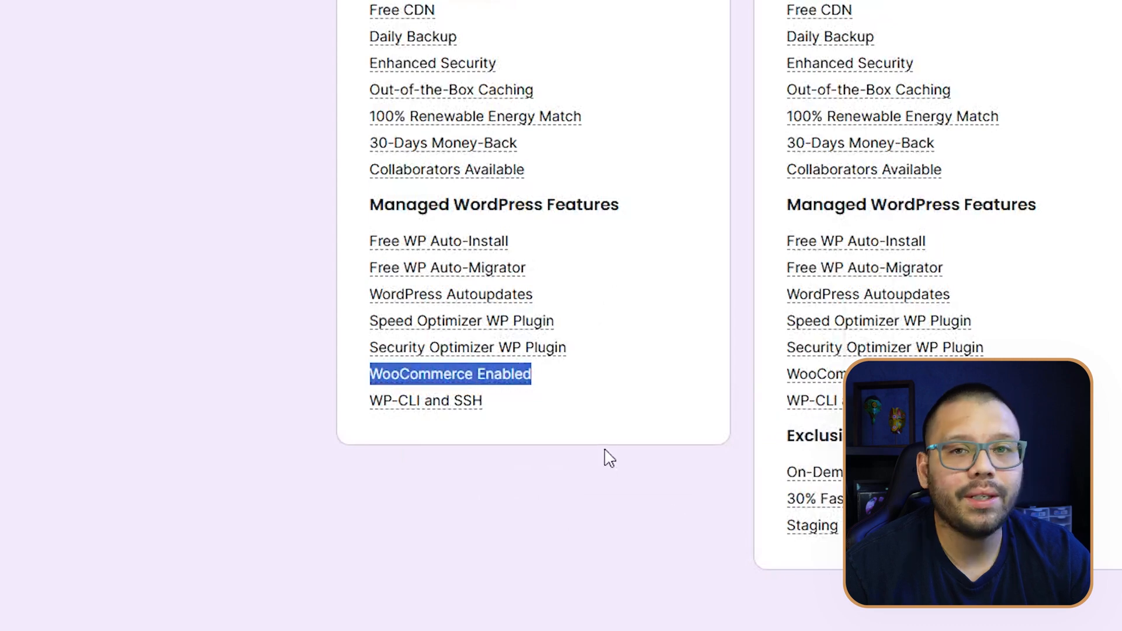
Step: Scroll back up the SiteGround plan comparison page
scroll(596, 409, "up", 5)
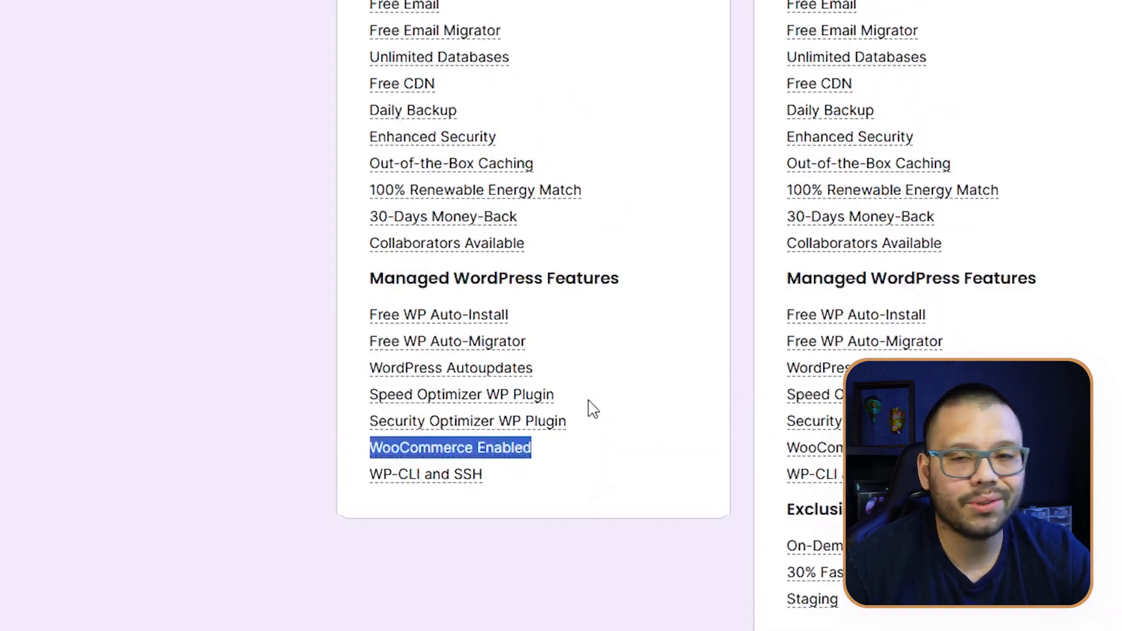
scroll(584, 386, "up", 7)
Step: Send DeepSeek the prepared prompt asking for catchy online store names
left_click(319, 358)
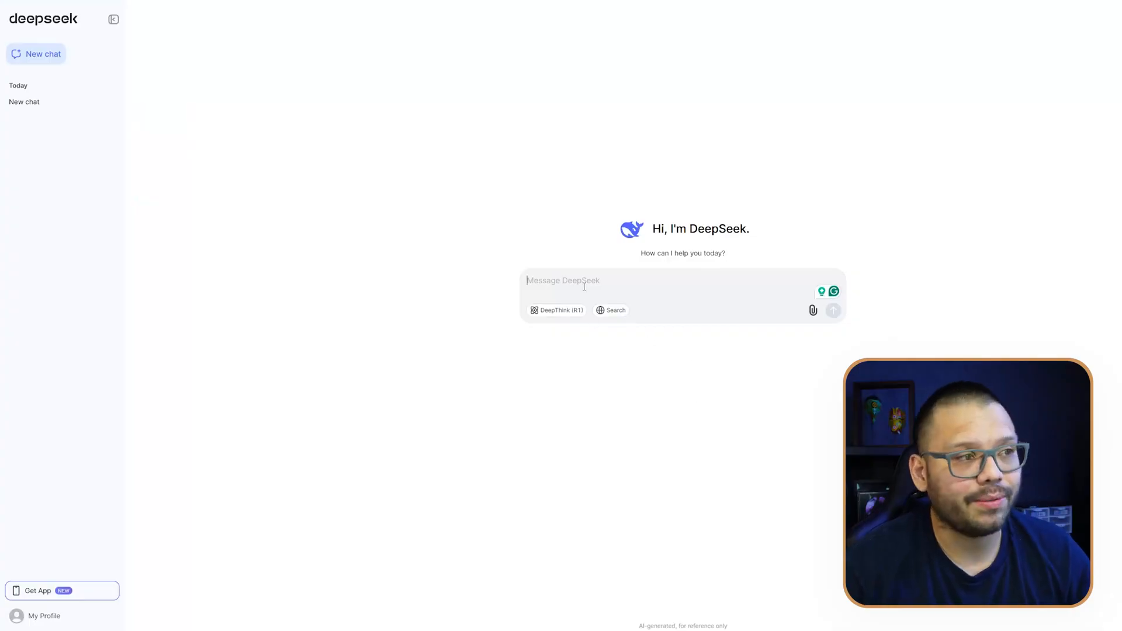
type("I'm looking to start an online general store. I'm going to sell some high tech gadgets and practical household goods along with a few other cool things in various niches. Give me a few cool and catchy names for my online store please.")
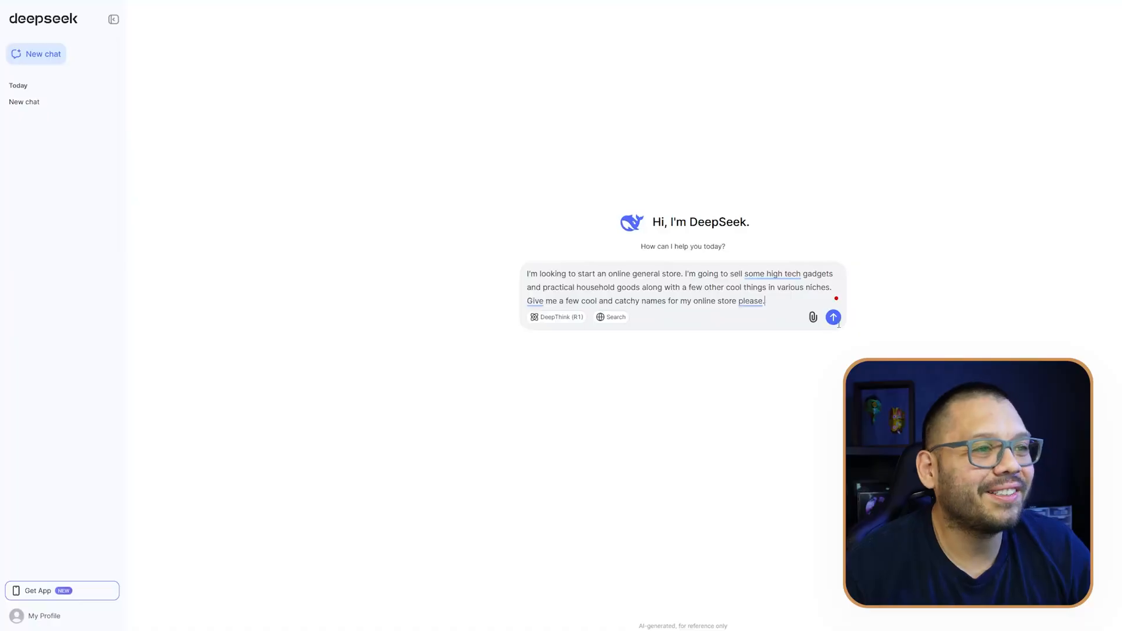
left_click(834, 317)
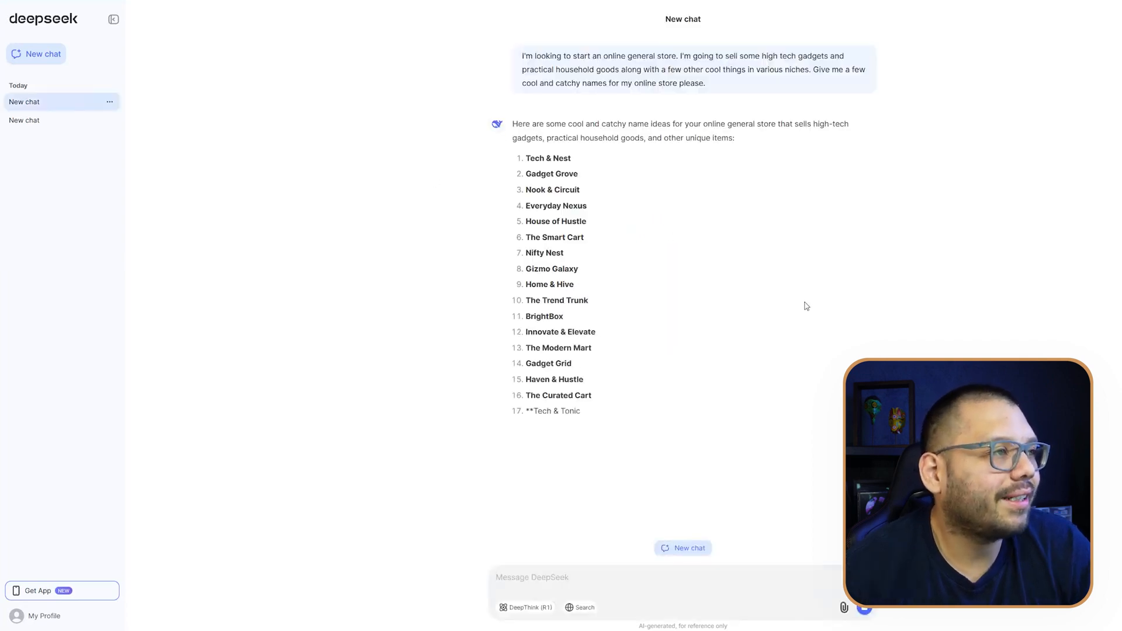
left_click_drag(526, 159, 579, 174)
left_click(612, 163)
left_click(581, 174)
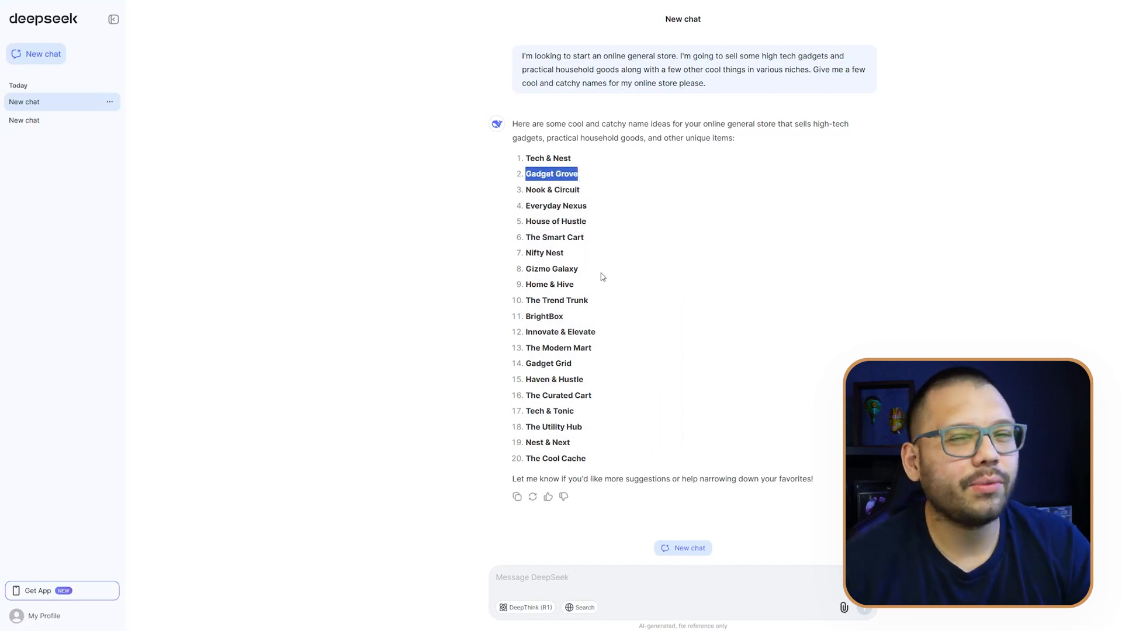
left_click_drag(526, 189, 577, 189)
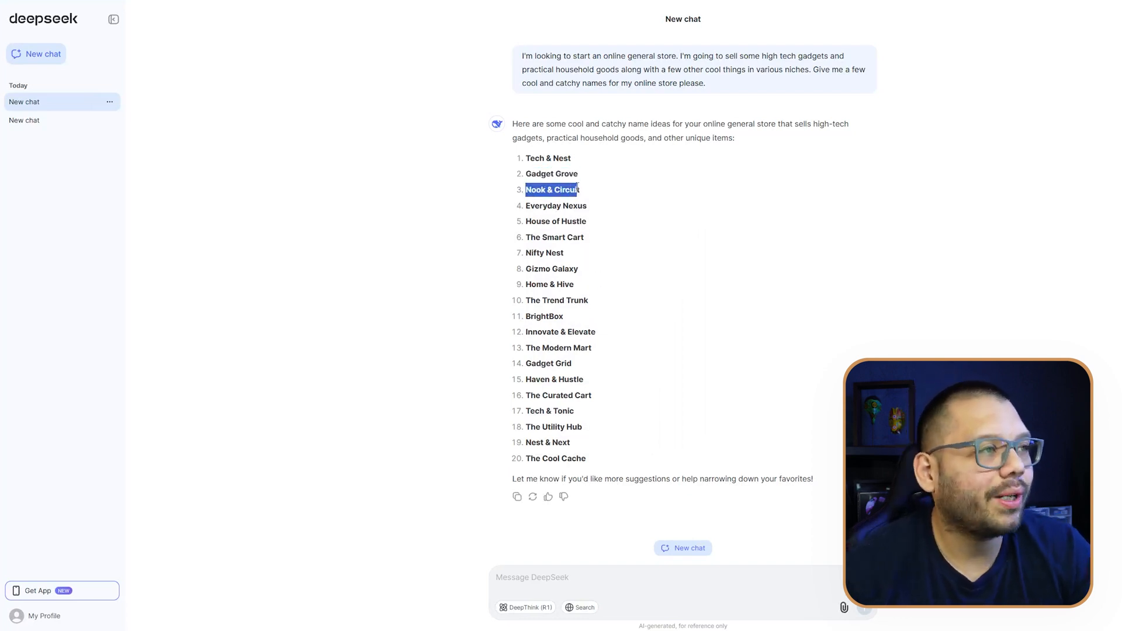
left_click(625, 191)
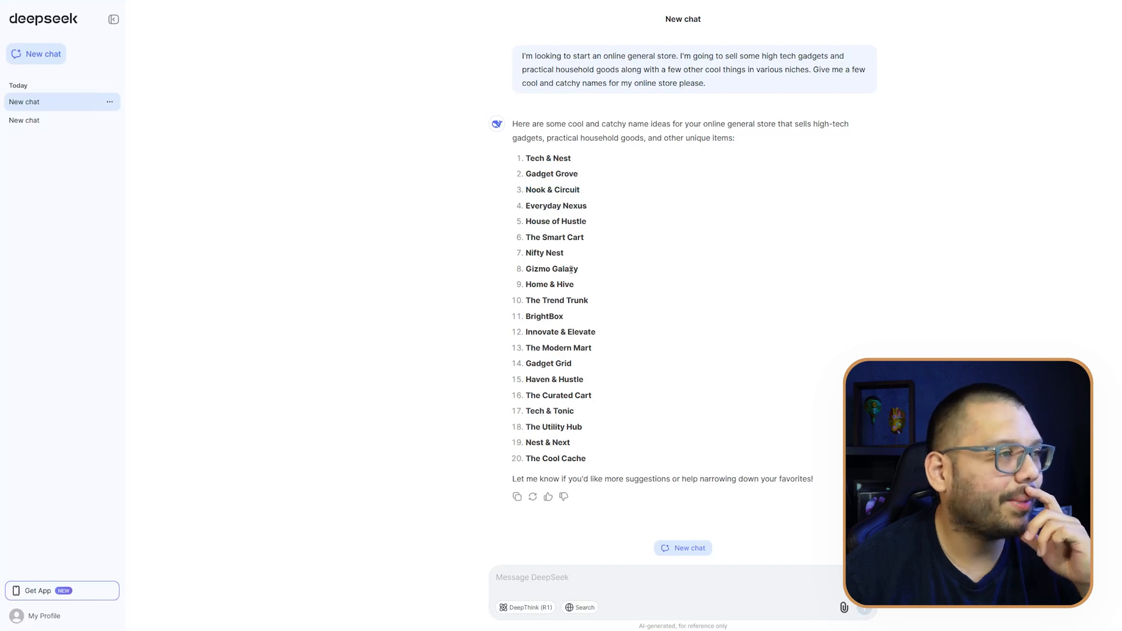
left_click_drag(526, 190, 590, 191)
left_click(591, 192)
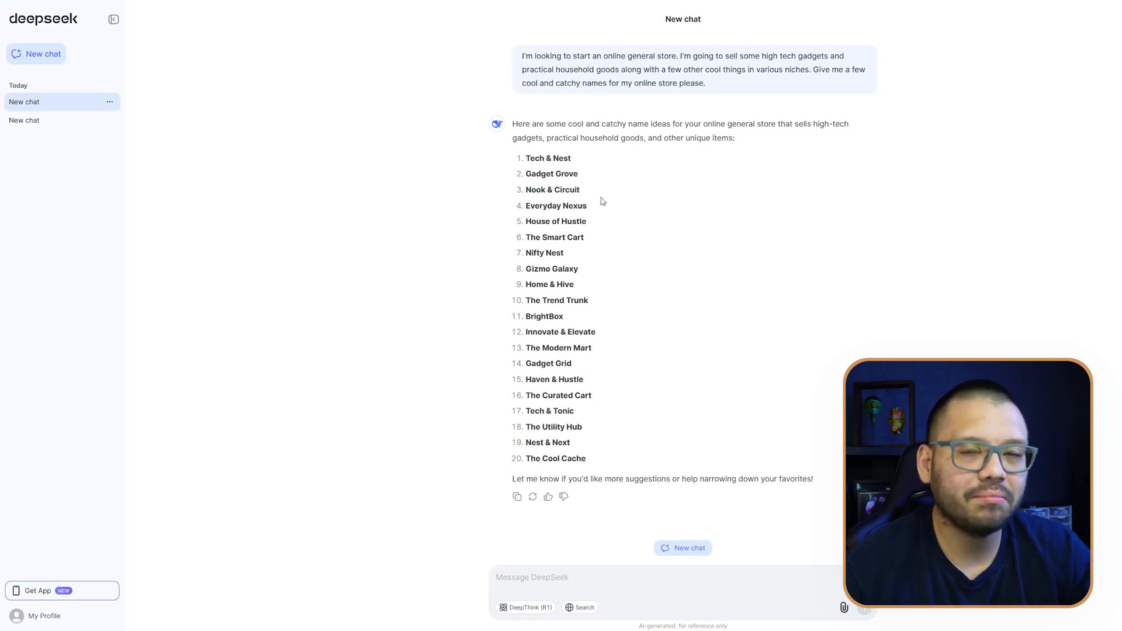
triple_click(581, 205)
mouse_move(530, 223)
left_mouse_down()
mouse_move(588, 226)
mouse_move(525, 223)
left_mouse_up()
left_click(591, 228)
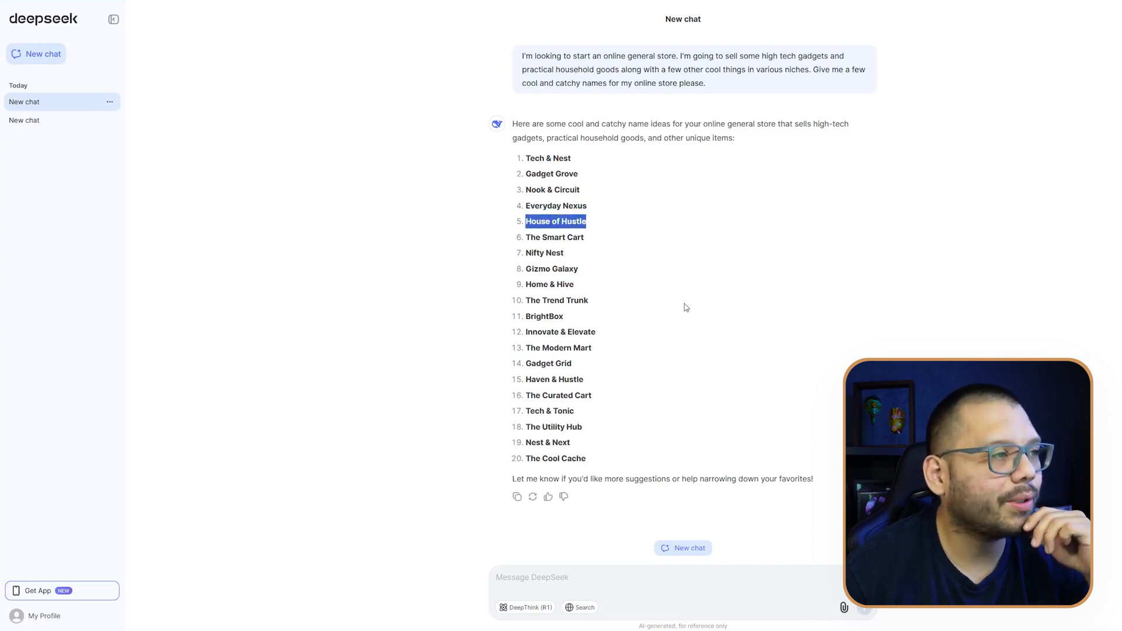
left_click_drag(543, 237, 587, 242)
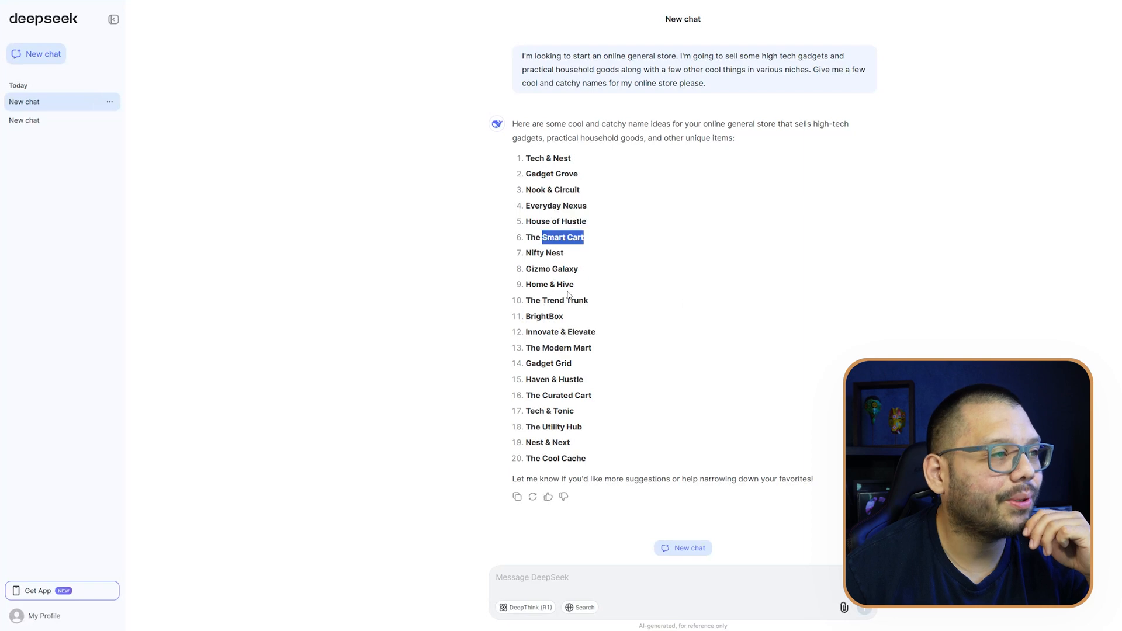
left_click_drag(532, 300, 588, 301)
left_click_drag(532, 443, 618, 446)
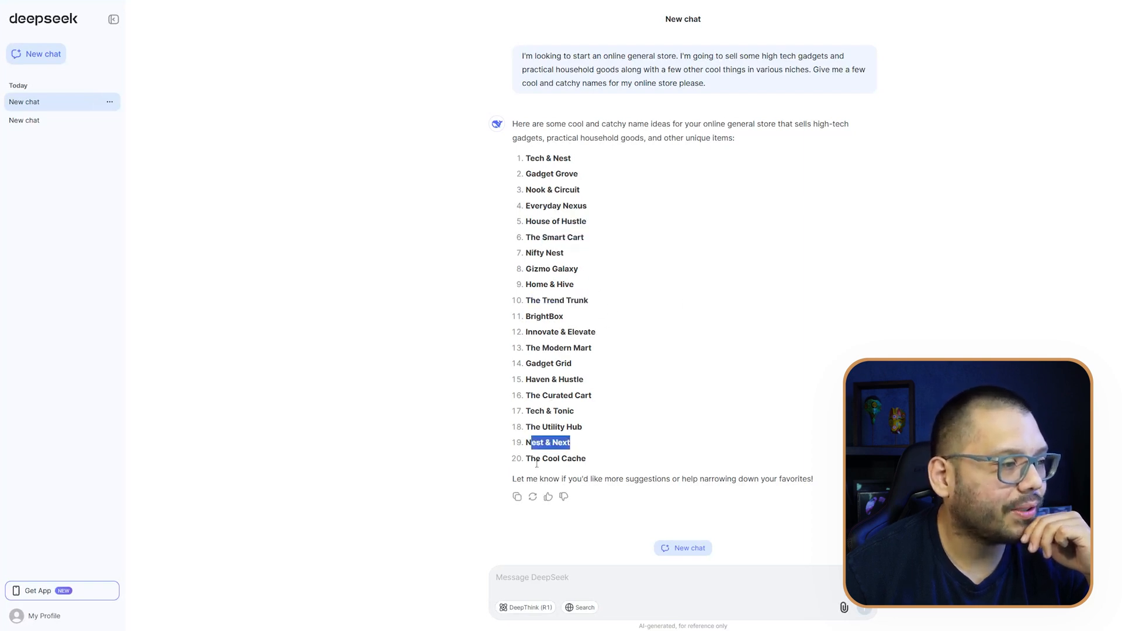
left_click_drag(536, 463, 614, 466)
left_click(636, 471)
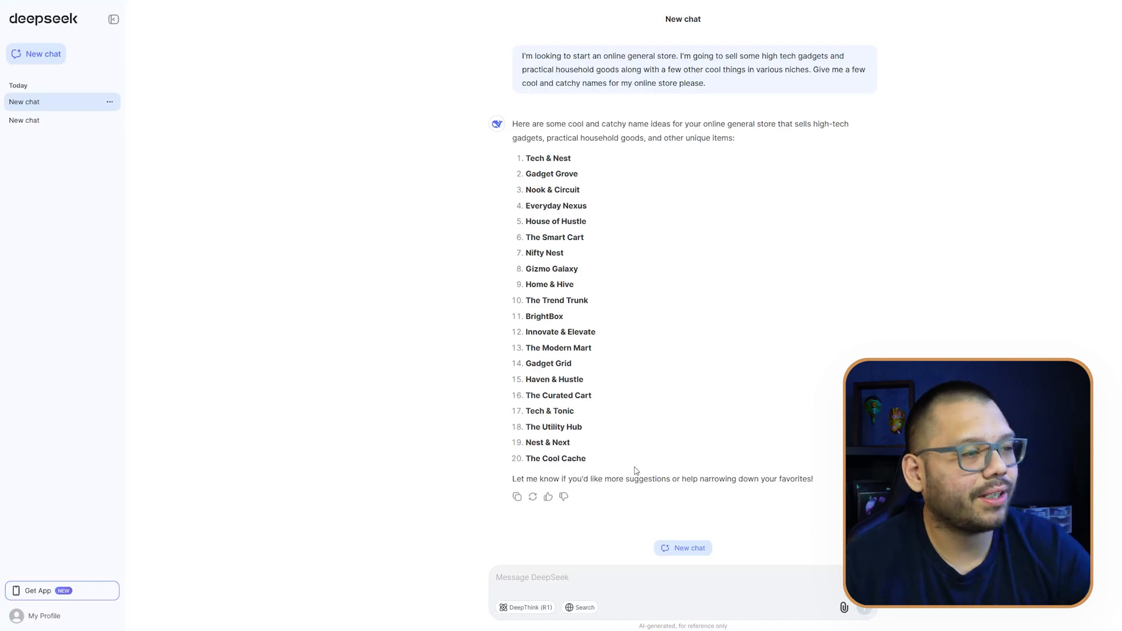
left_click_drag(580, 190, 525, 190)
key("ctrl+c")
left_click(618, 584)
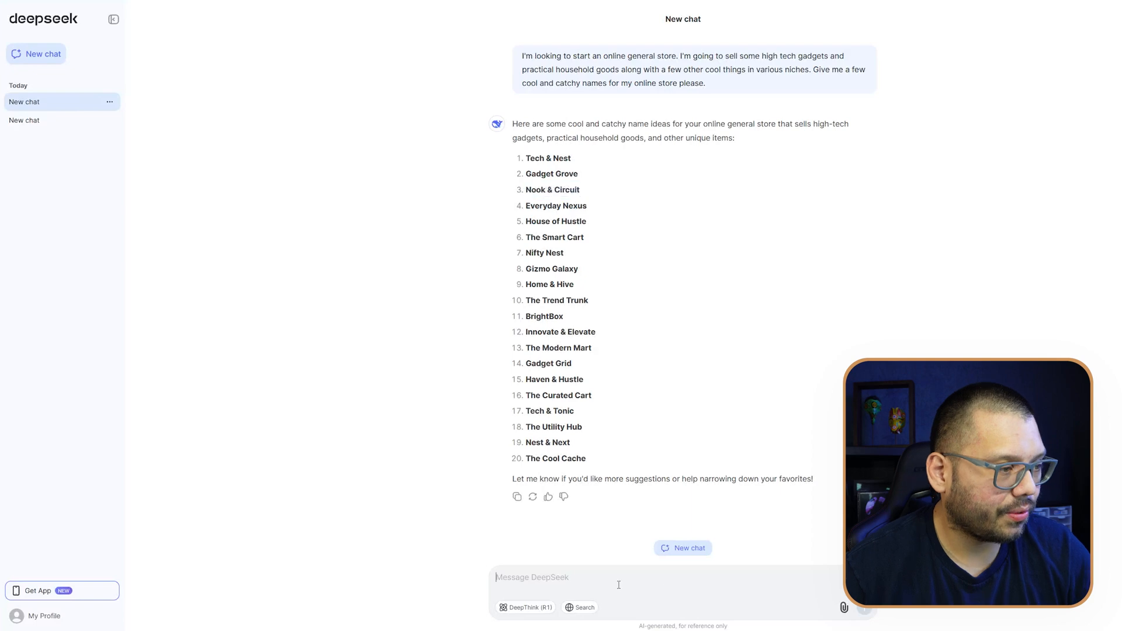
Step: Ask DeepSeek to 'Elaborate on Nook & Circuit', then paste the name into SiteGround's domain field
type("Elaborate on Nook & Circuit")
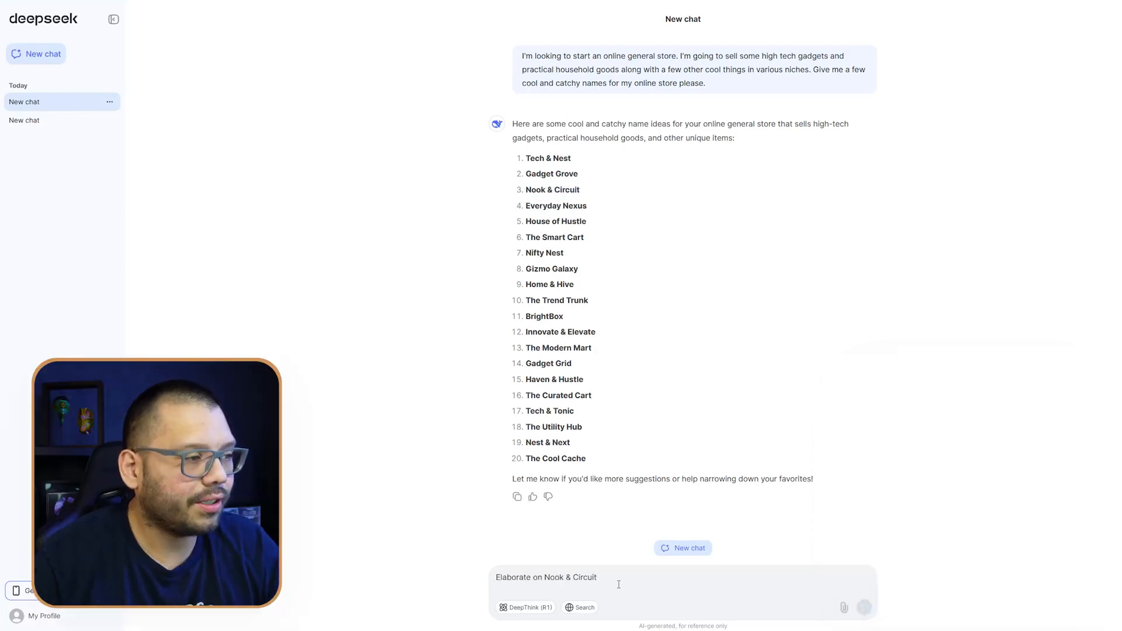
key("Return")
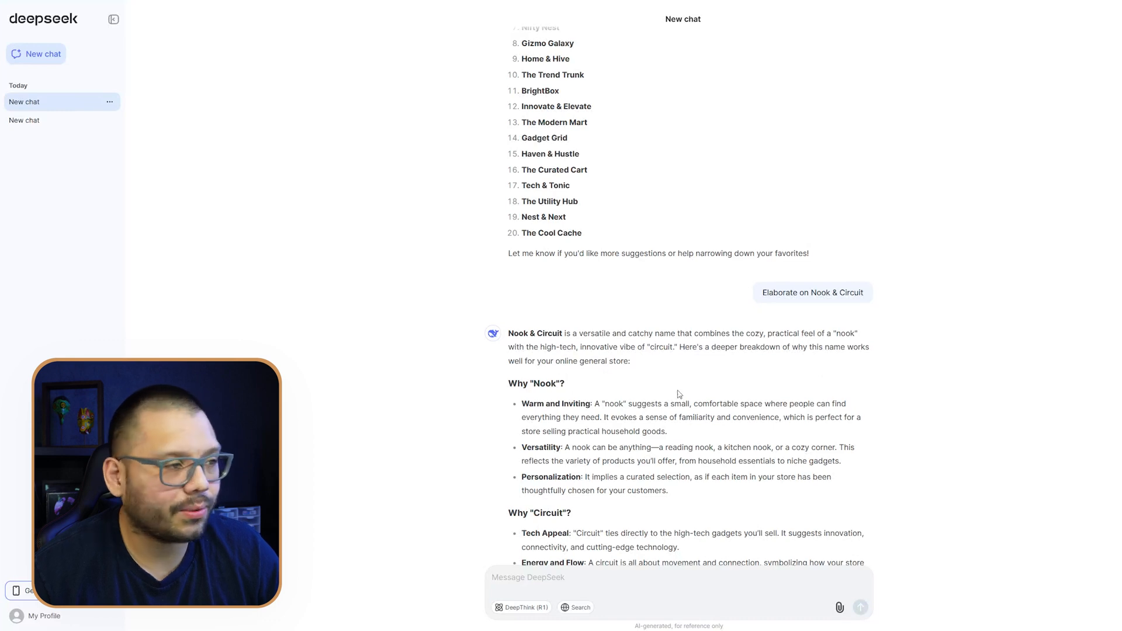
scroll(784, 415, "down", 2)
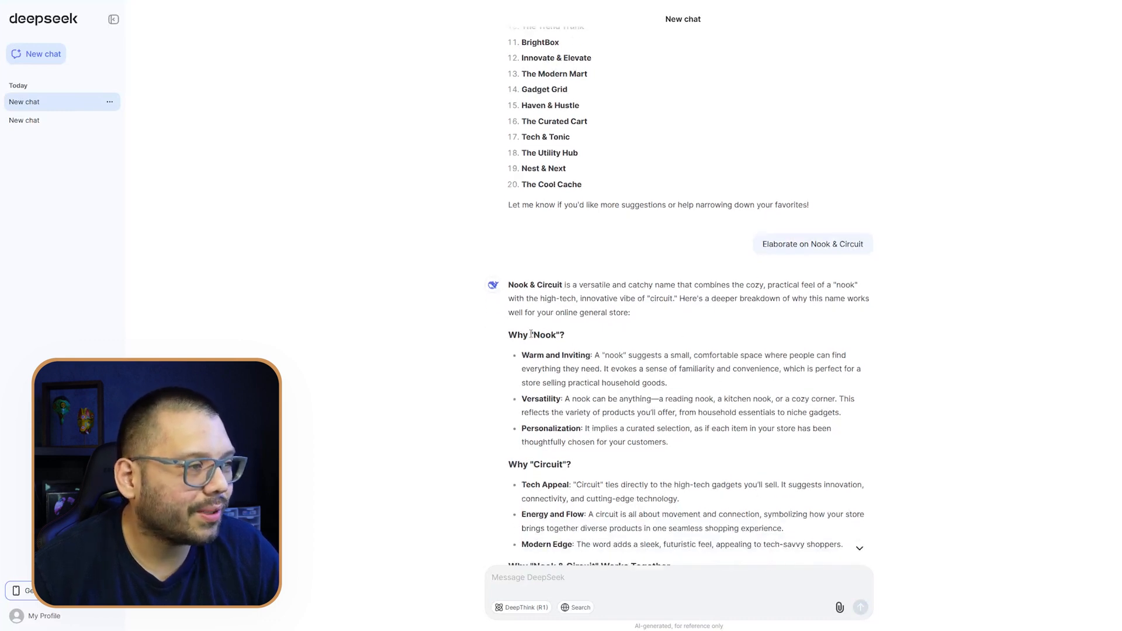
left_click_drag(530, 333, 560, 334)
left_click(638, 334)
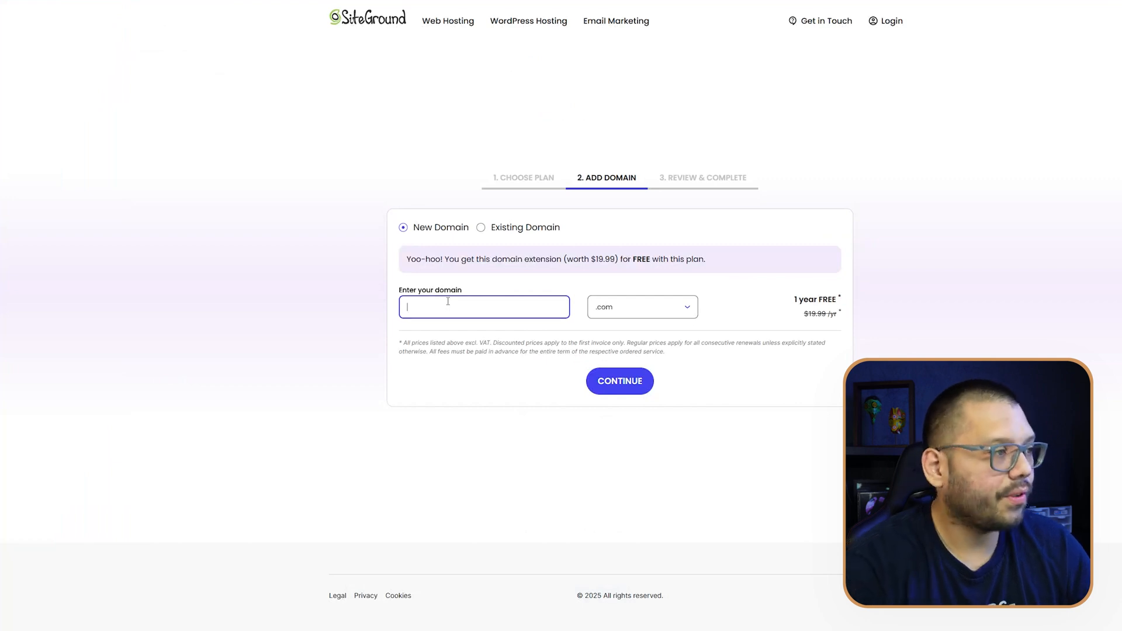
key("ctrl+v")
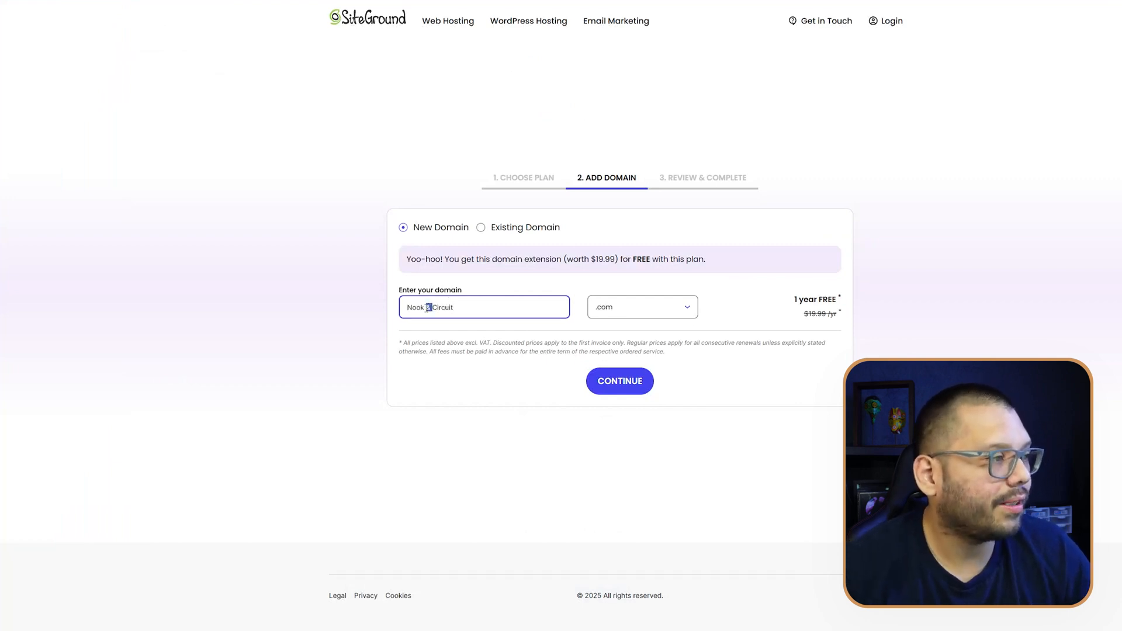
Step: Reformat the domain name, then check whether circuitnook.com is available
key("BackSpace")
type("n")
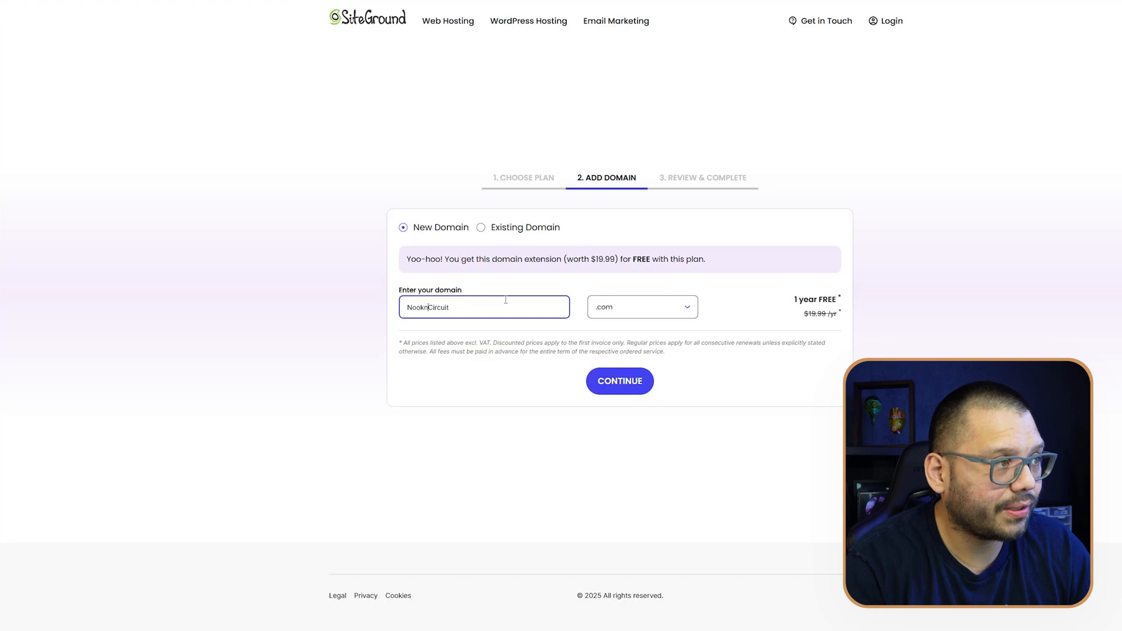
key("BackSpace")
type("N")
key("ctrl+a")
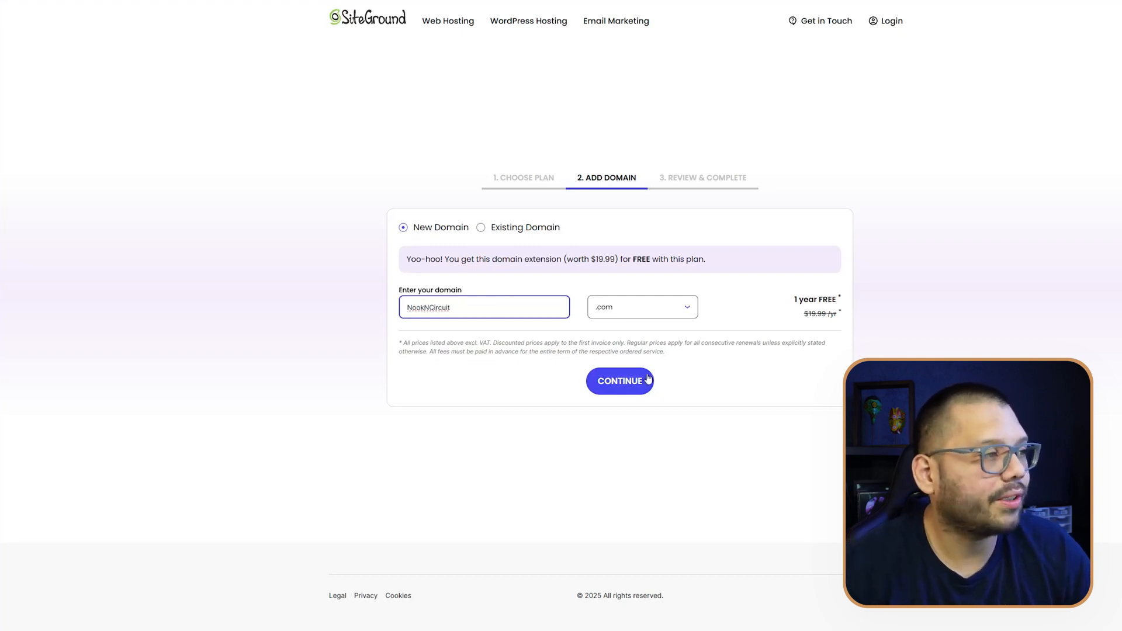
type("CircuitNook")
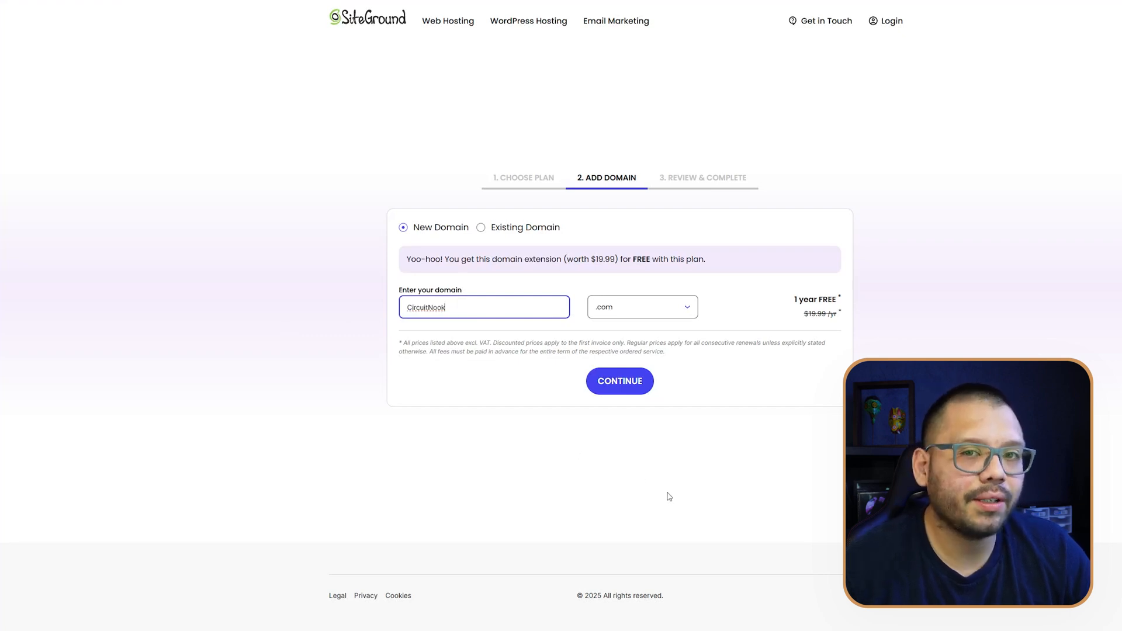
left_click(618, 382)
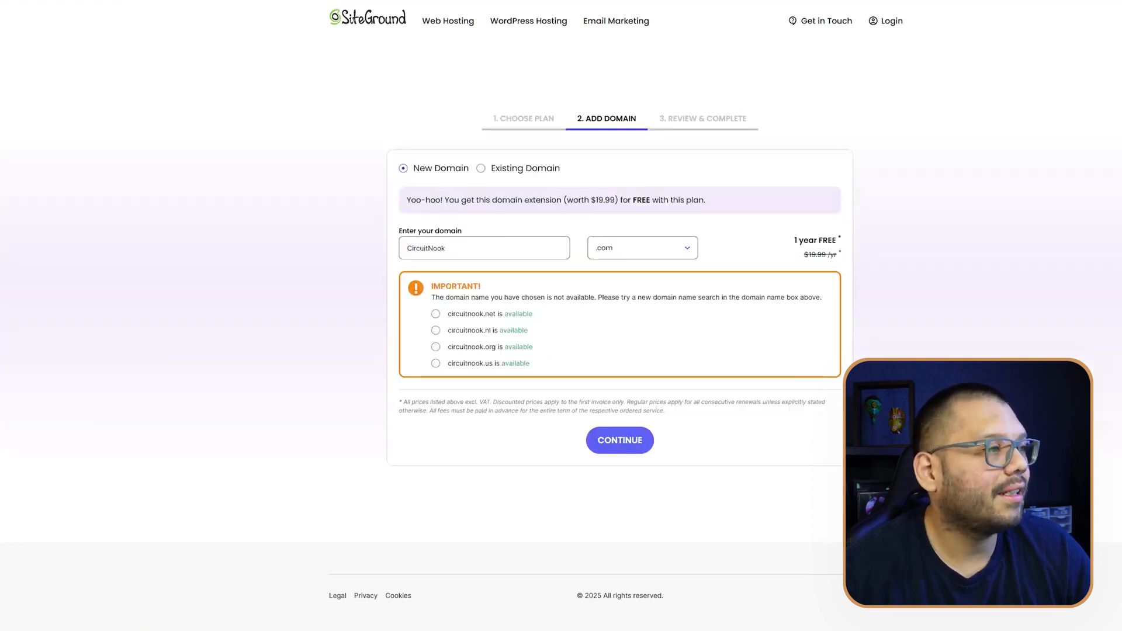
Step: Switch the domain to nookncircuit.com and continue past the availability check
left_click_drag(464, 257, 339, 252)
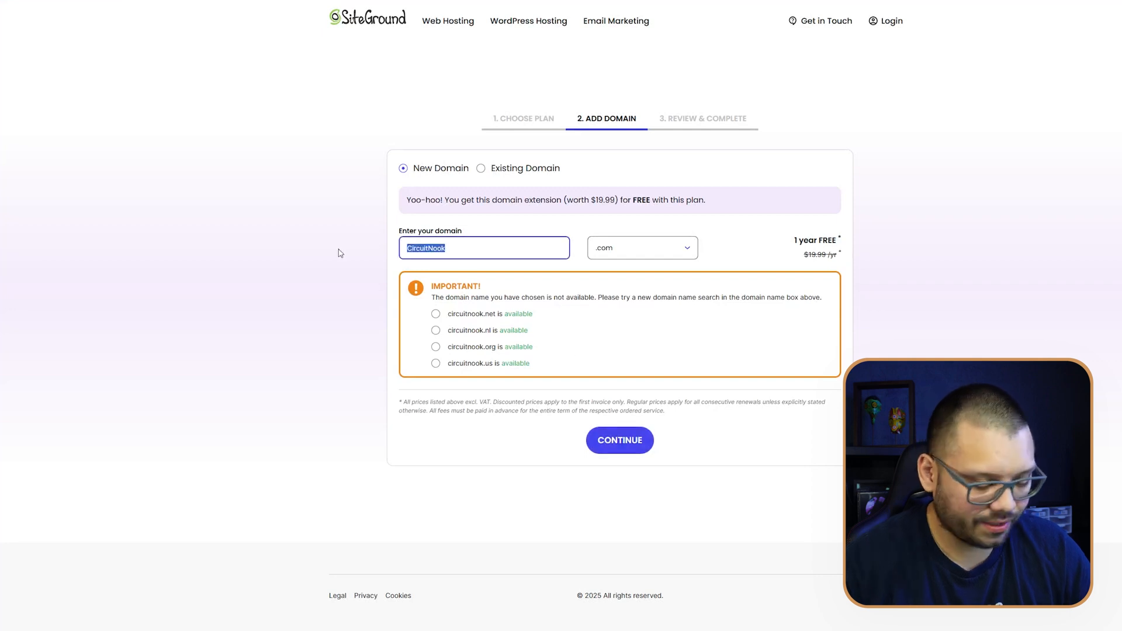
key("ctrl+v")
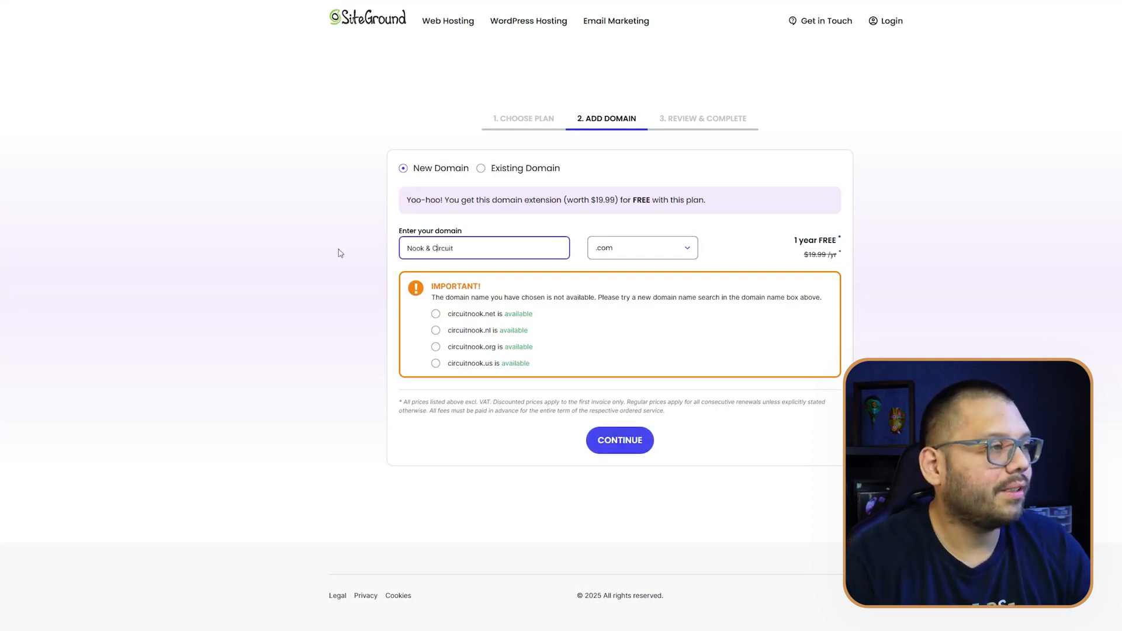
key("BackSpace")
key("BackSpace")
key("BackSpace")
type("n")
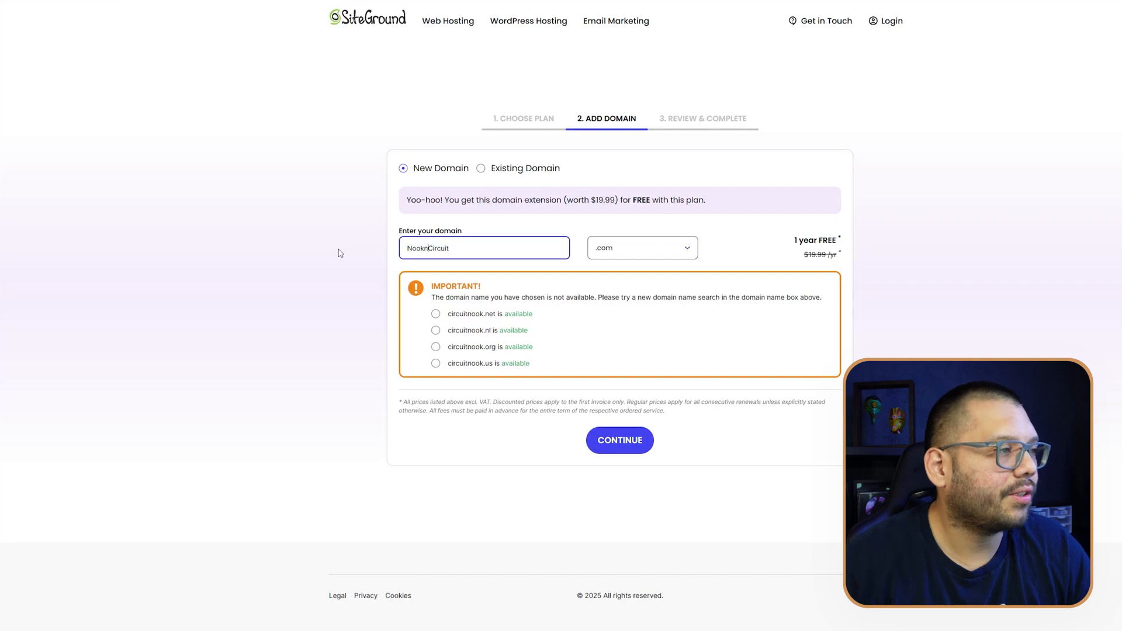
left_click(607, 446)
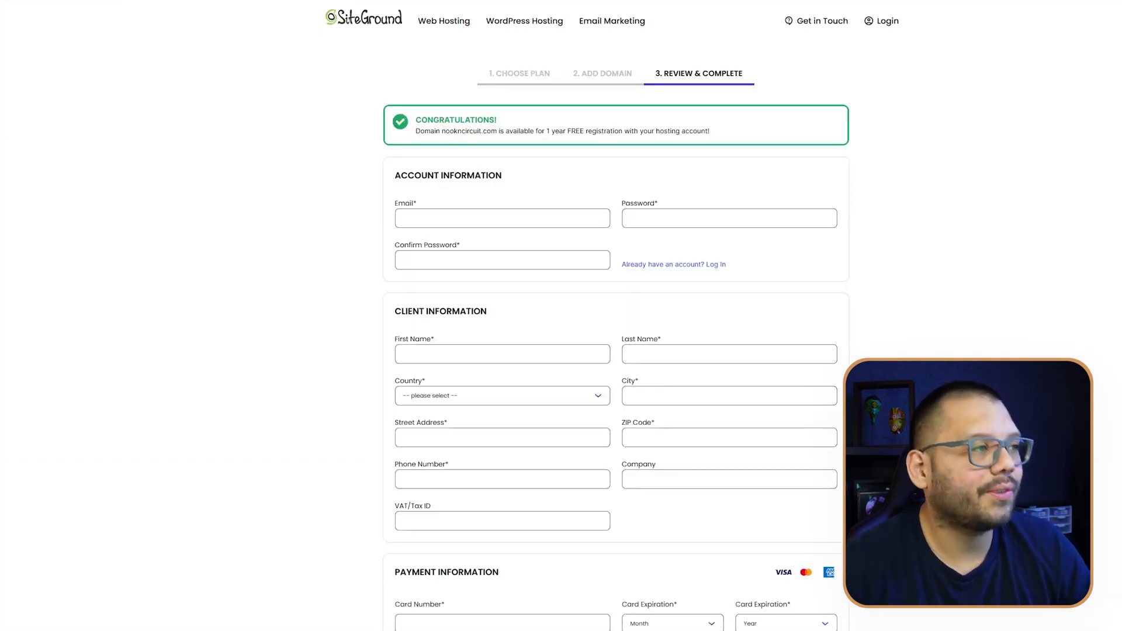
Step: Fill in the account e-mail from autofill, then enter and confirm the account password
left_click(526, 218)
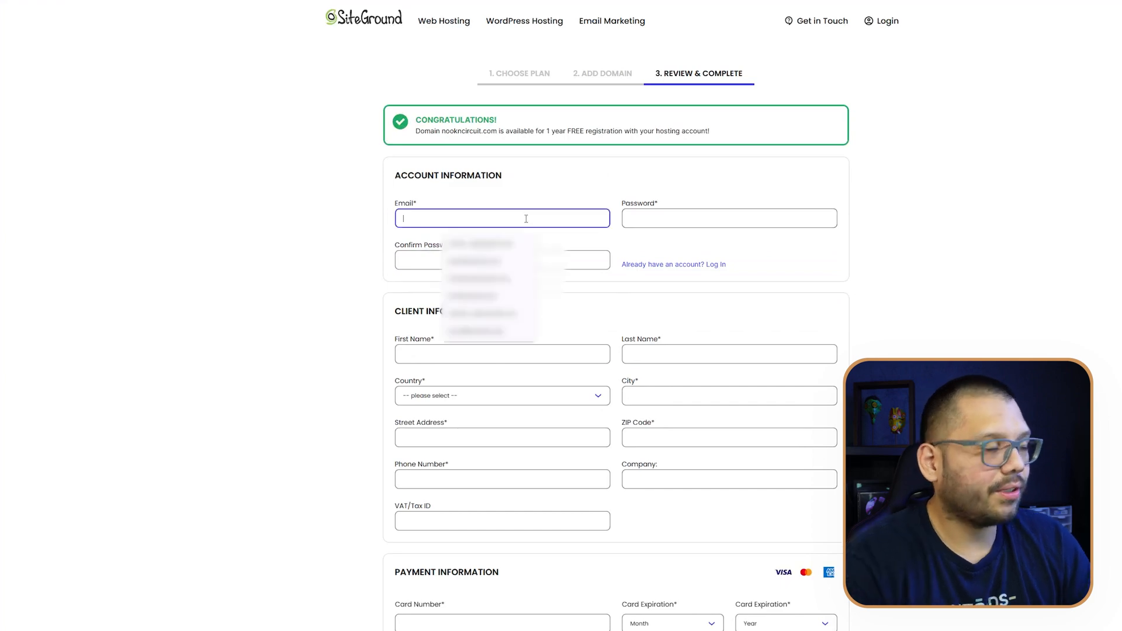
key("Down")
key("Return")
left_click(650, 219)
type("•••••")
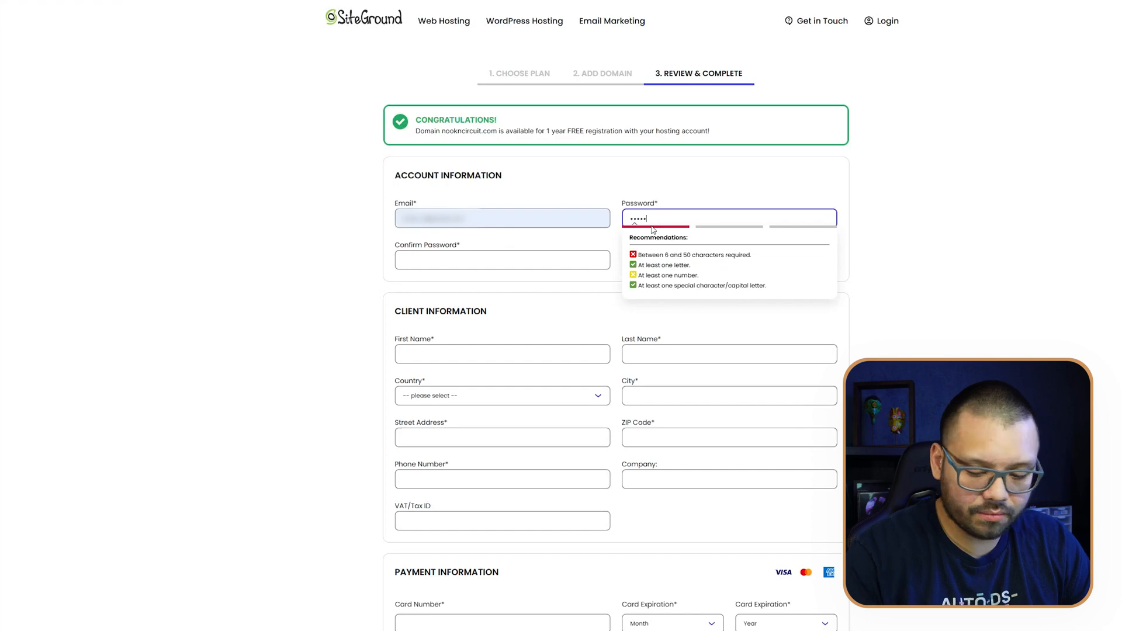
type("•••")
key("Tab")
type("•••••")
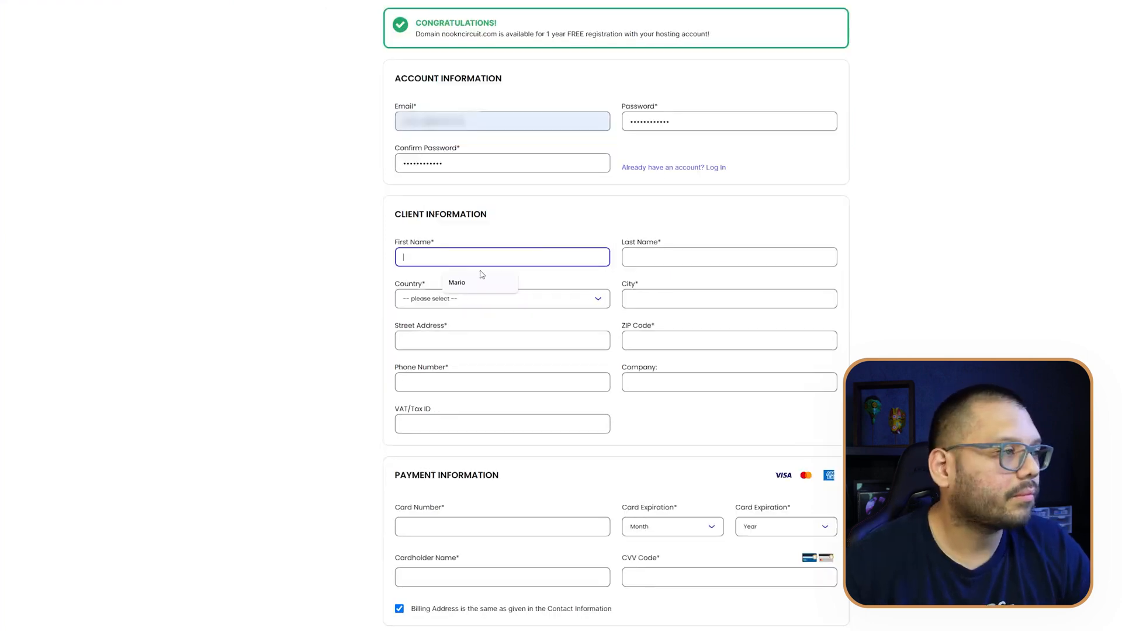
Step: Fill in the first name from autofill and choose United States as the country
left_click(481, 281)
left_click(508, 304)
key("u")
key("Return")
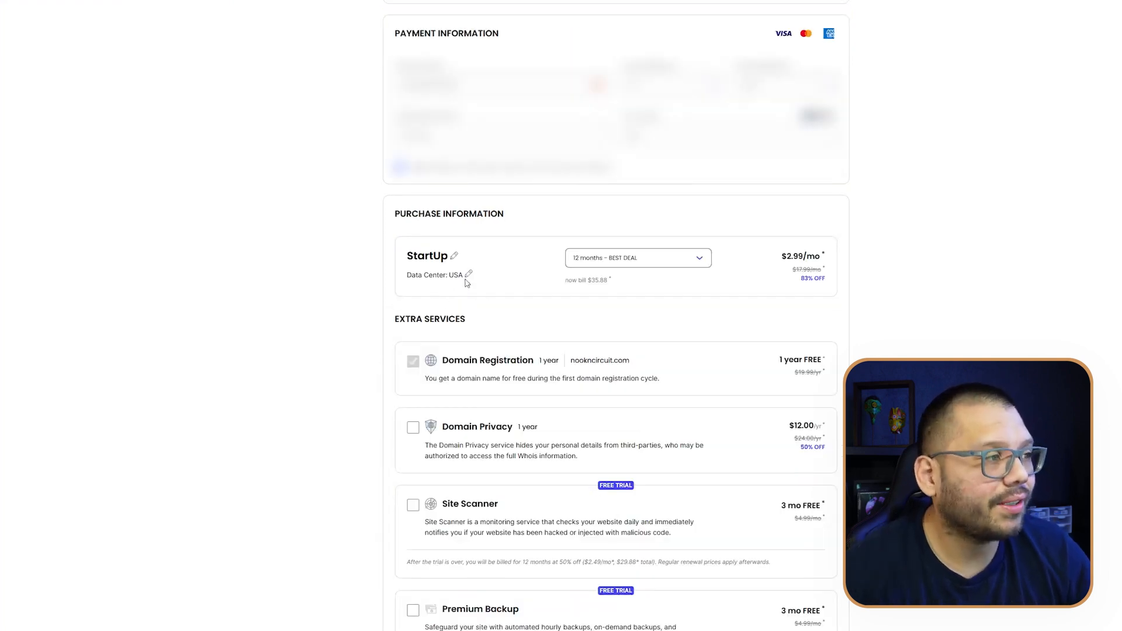
Step: Keep USA, California as the hosting data center
left_click_drag(309, 195, 375, 190)
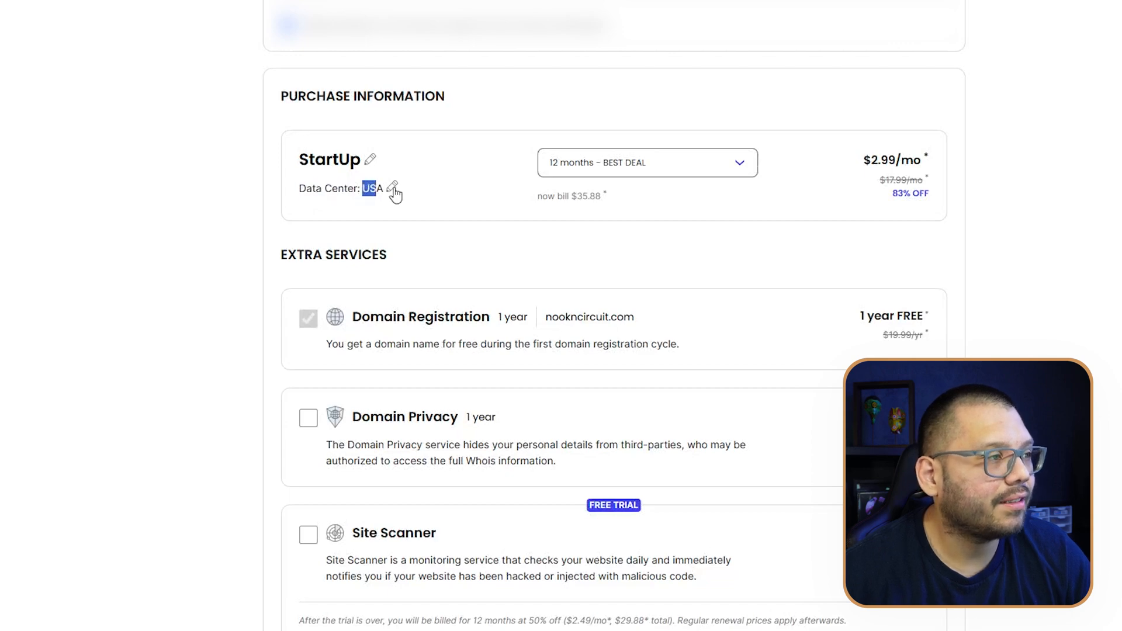
left_click(392, 188)
left_click(466, 218)
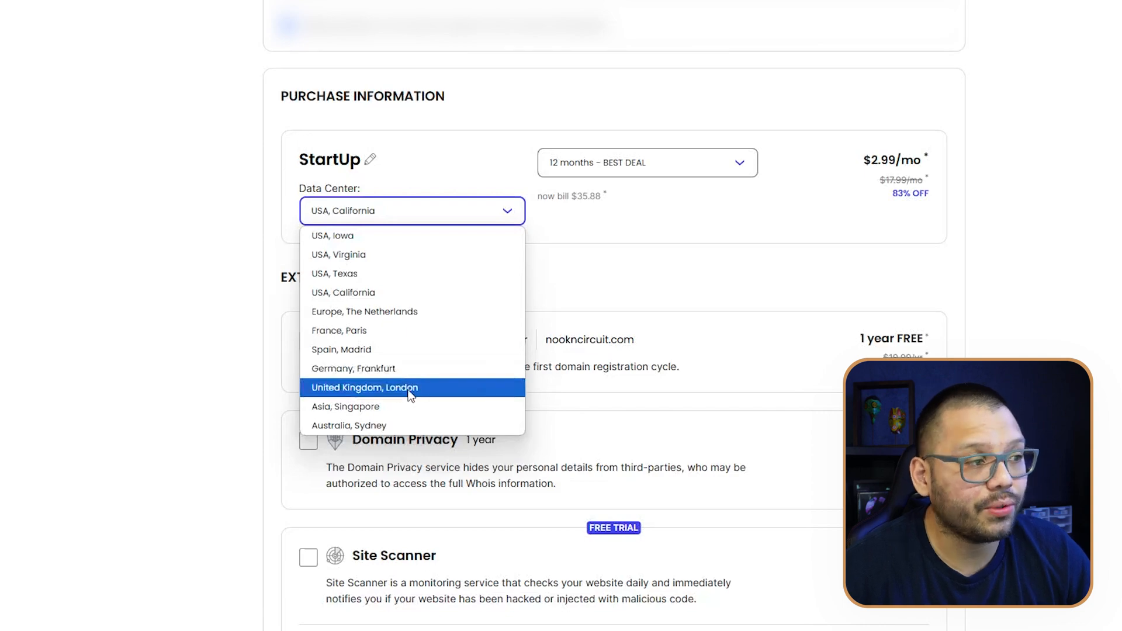
left_click(766, 375)
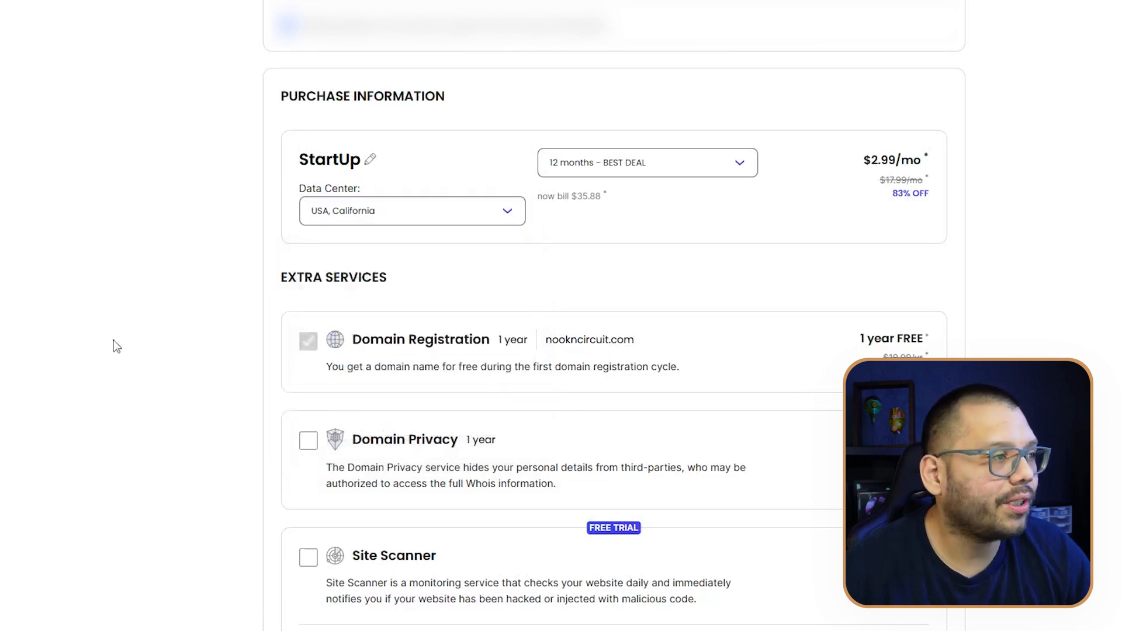
Step: Review the free first-year domain and the $35.88 first bill amount
scroll(549, 224, "down", 3)
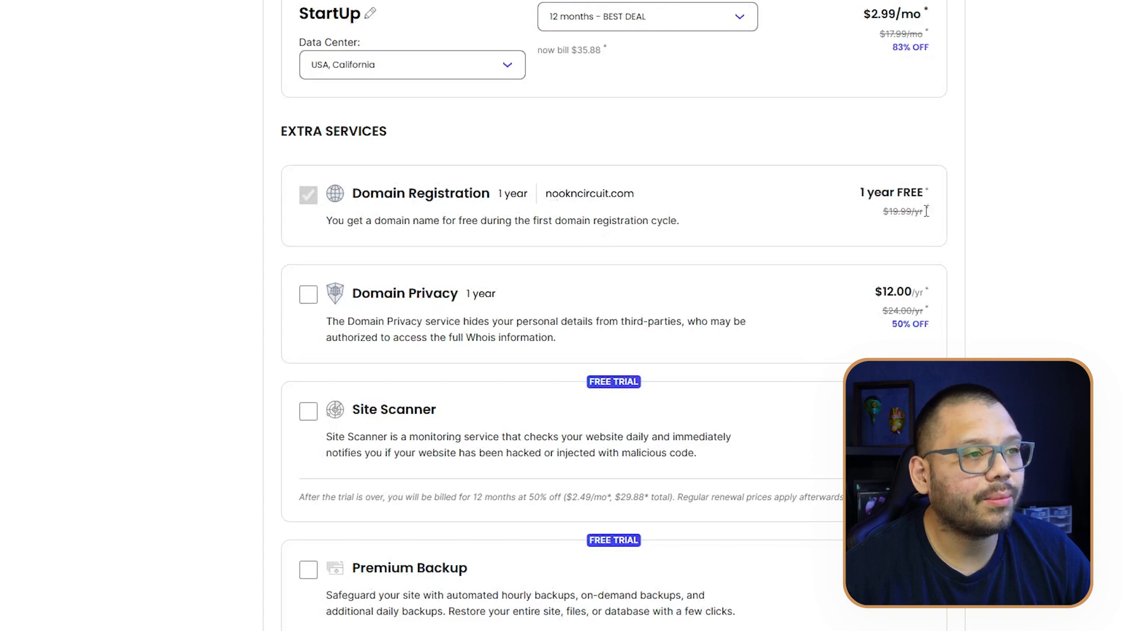
triple_click(876, 200)
left_click(1091, 188)
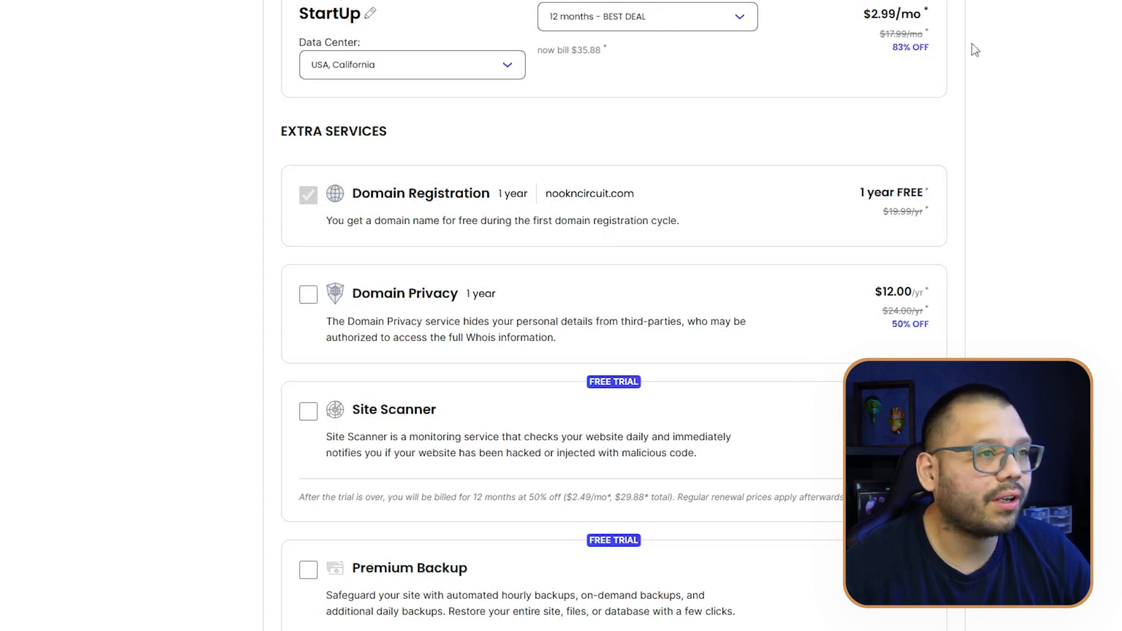
double_click(586, 50)
scroll(604, 99, "up", 1)
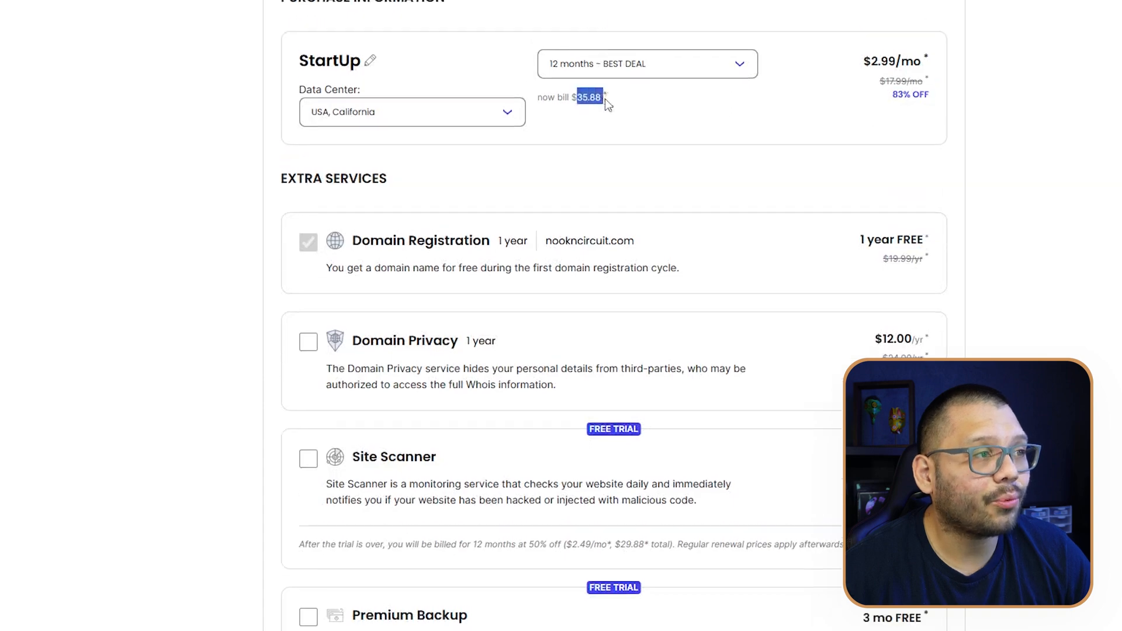
scroll(1074, 289, "up", 2)
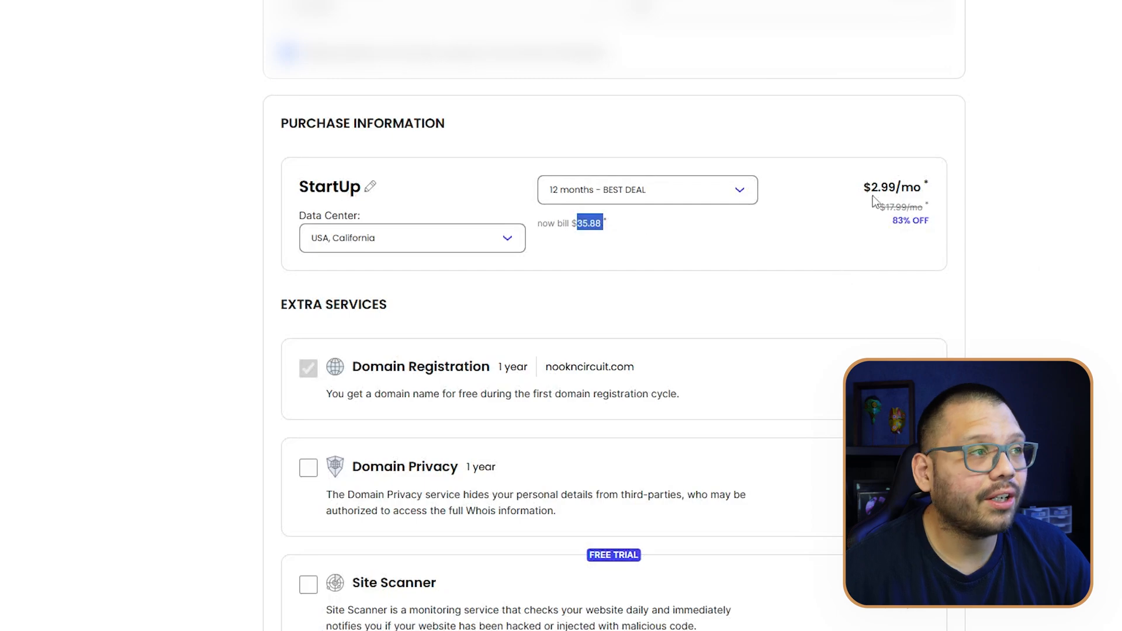
scroll(836, 570, "down", 9)
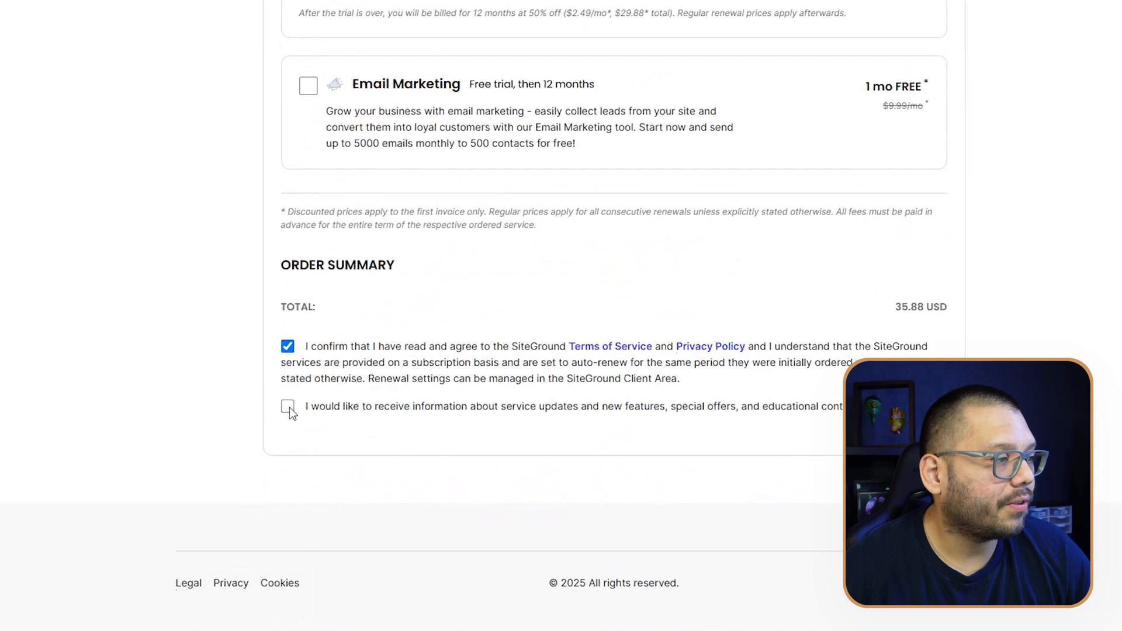
Step: Opt in to service update e-mails and submit the order for payment
left_click(288, 407)
scroll(539, 457, "down", 1)
left_click(602, 412)
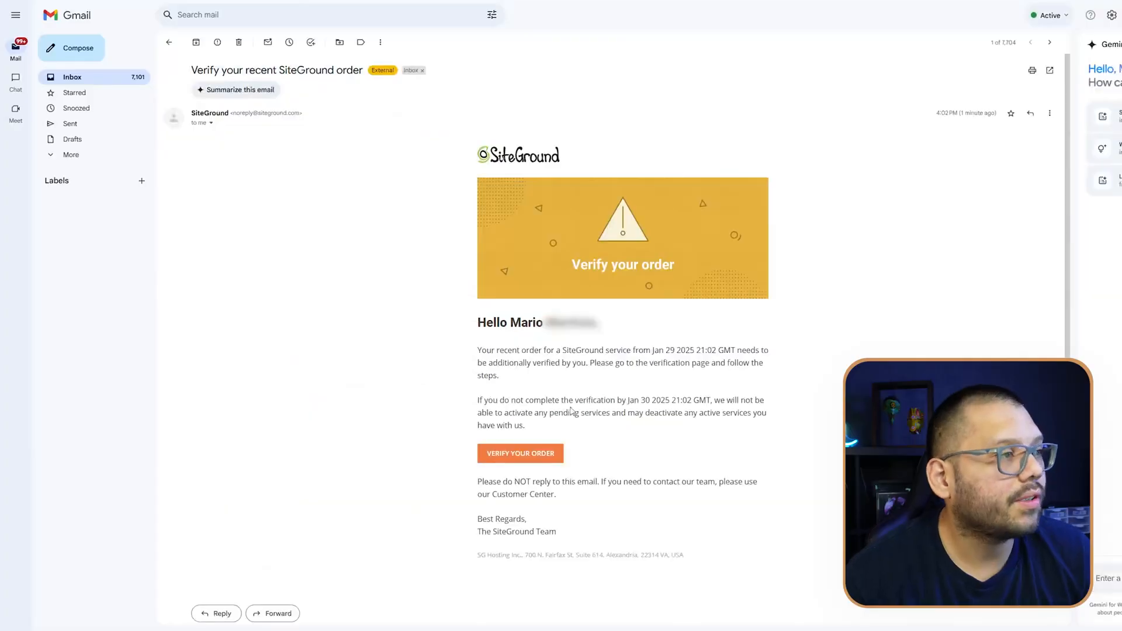
Step: Follow the VERIFY YOUR ORDER link in SiteGround's verification e-mail
left_click(547, 454)
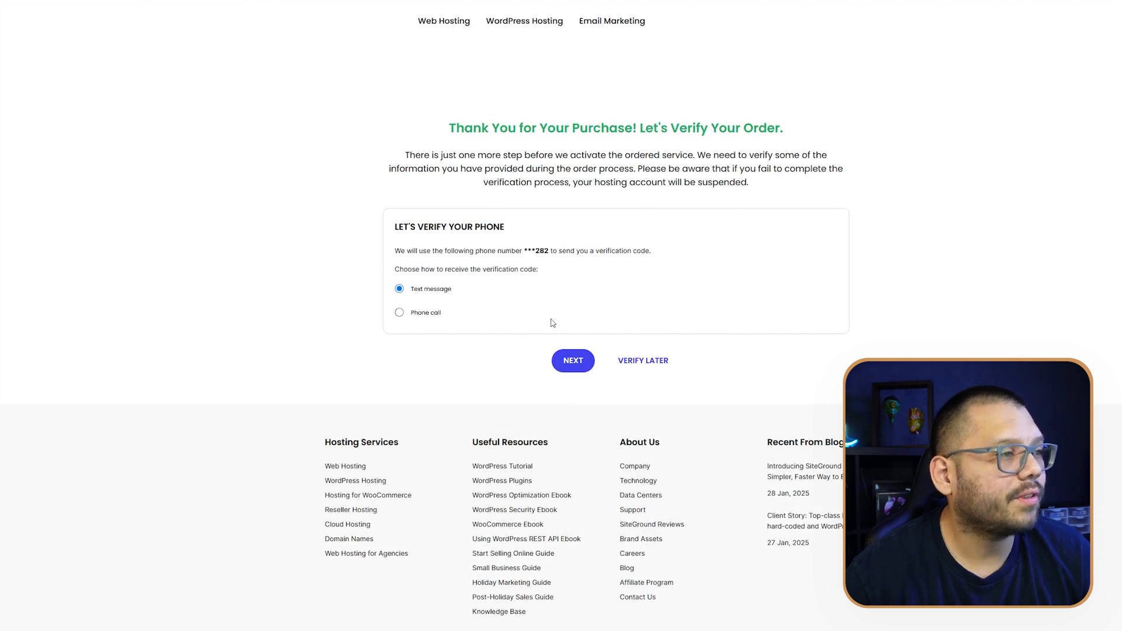
Step: Postpone the order's phone verification until later
left_click(429, 313)
left_click(441, 292)
left_click(426, 313)
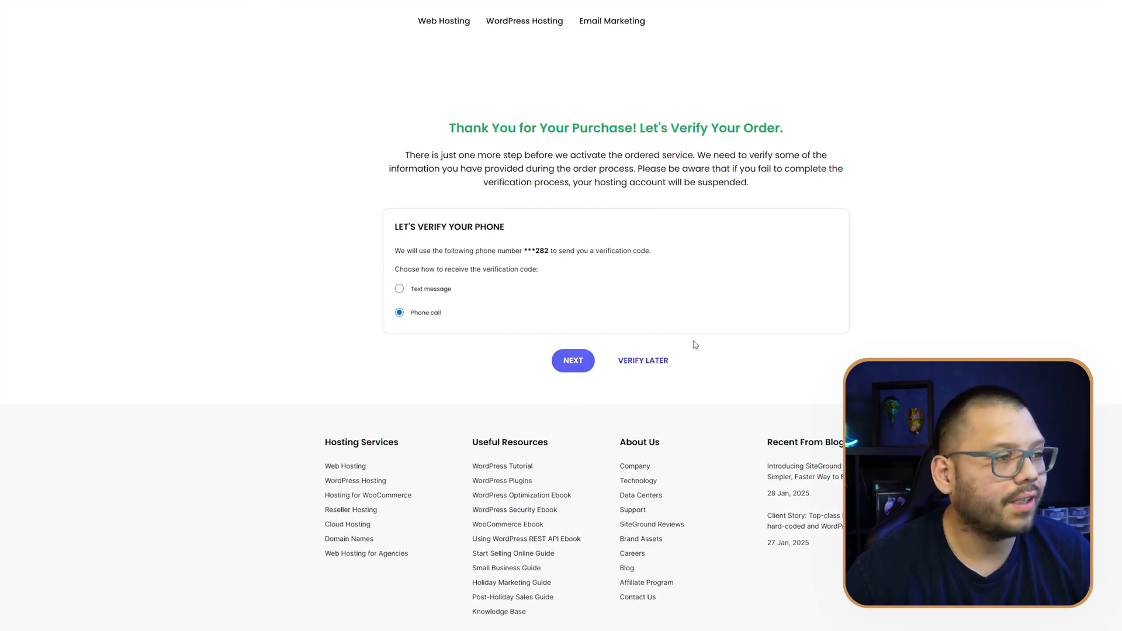
left_click(653, 362)
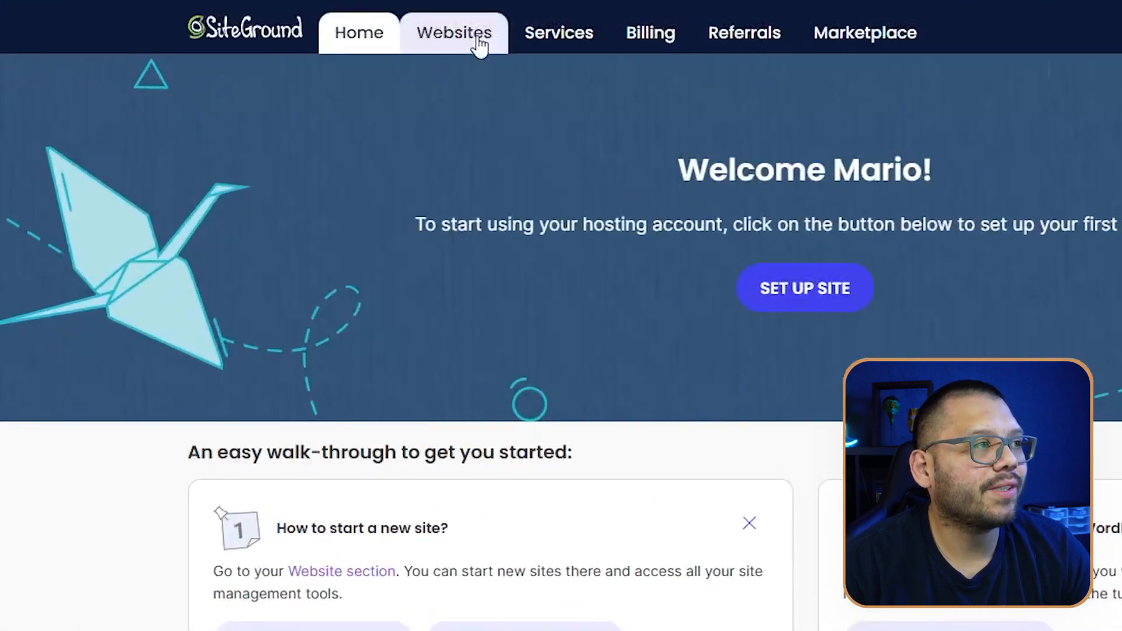
Step: Set up nookncircuit.com as a new WordPress website on the existing domain
left_click(470, 40)
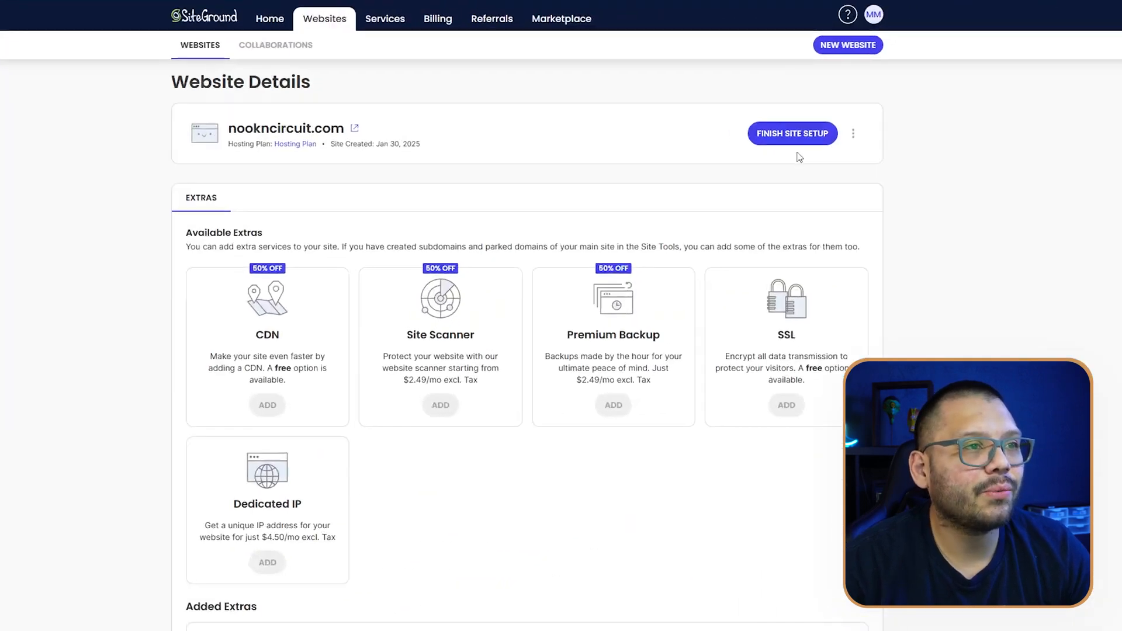
left_click(825, 115)
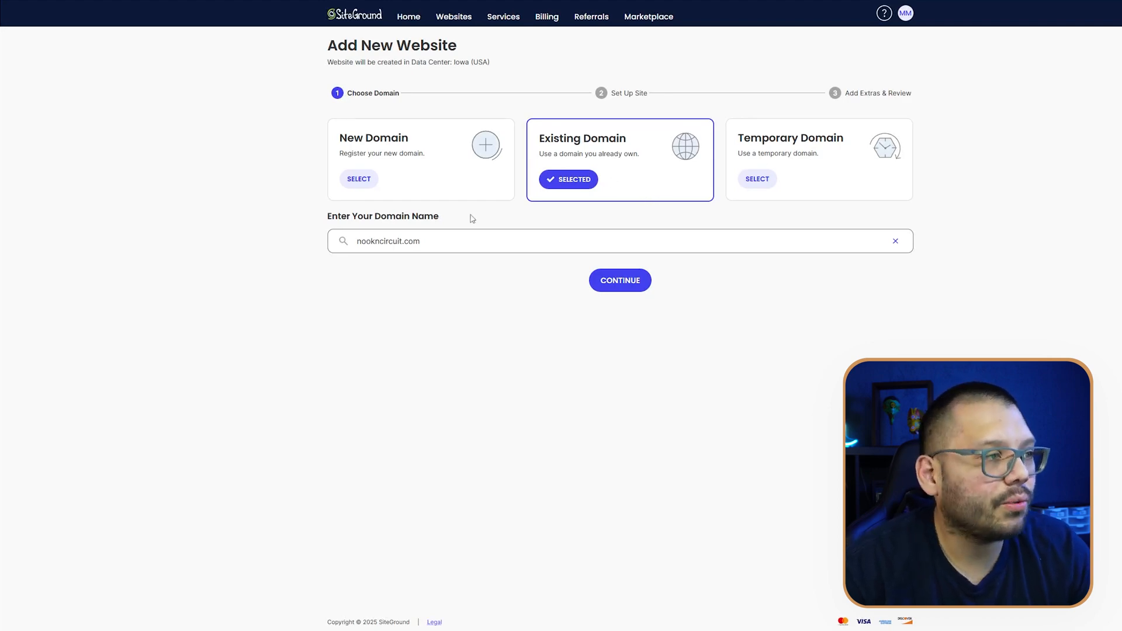
left_click(633, 280)
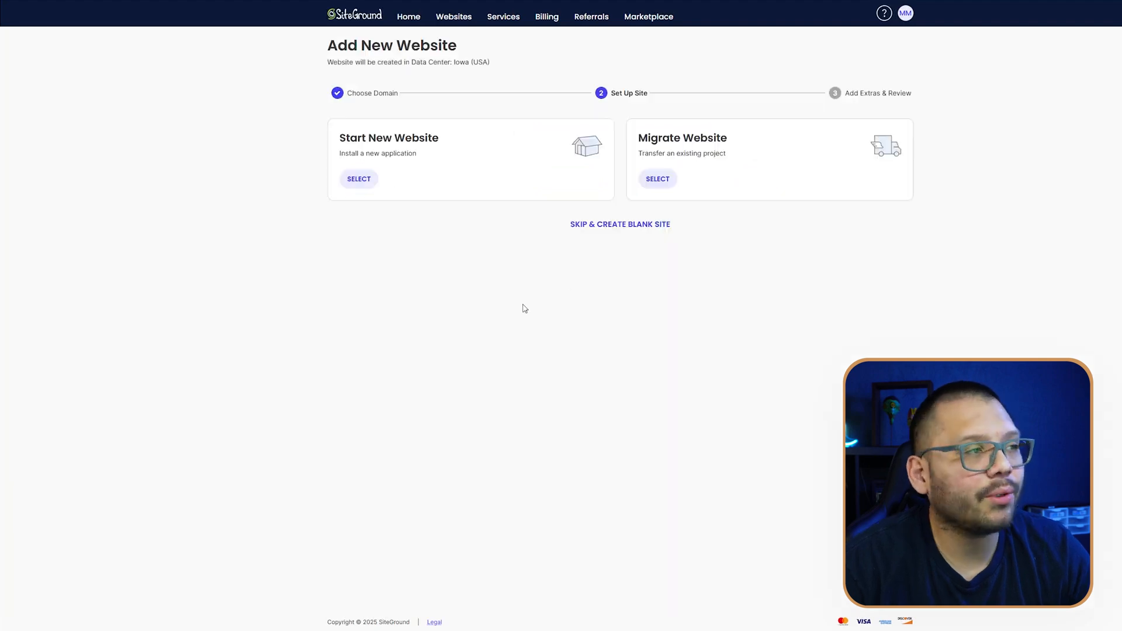
left_click(356, 179)
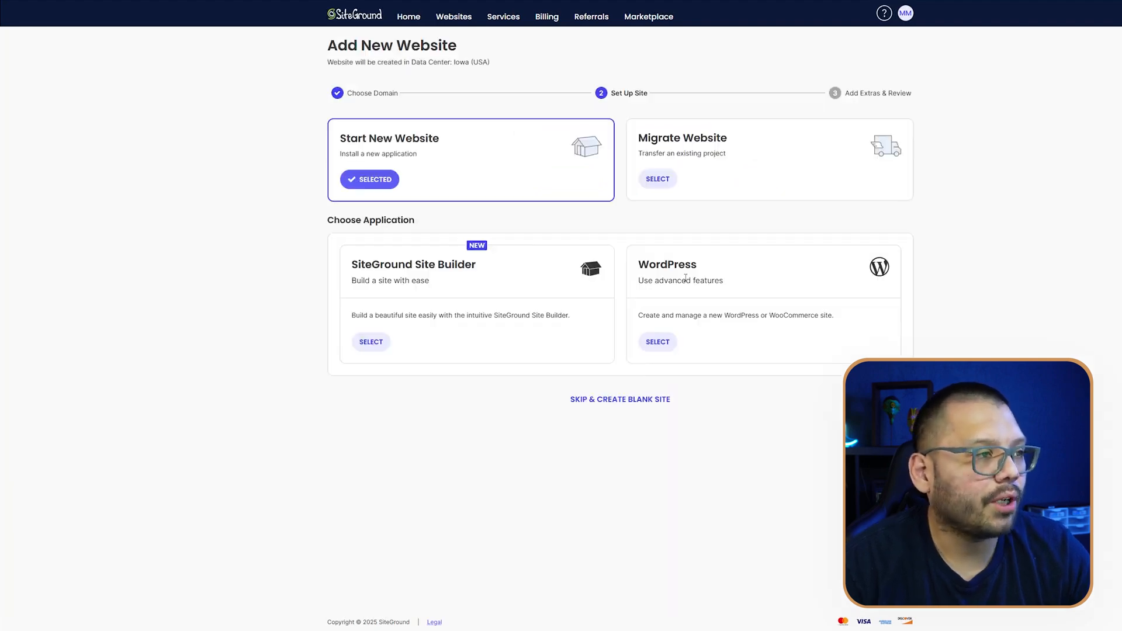
left_click(660, 343)
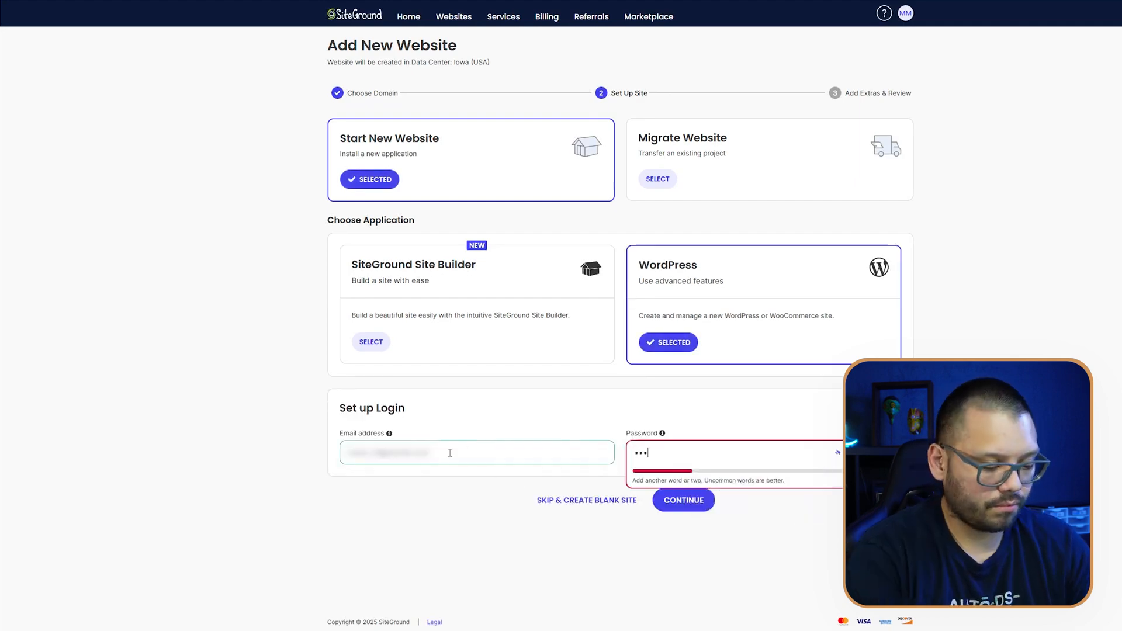
Step: Set the WordPress login password, decline Site Scanner, and create the site
type("•••••••")
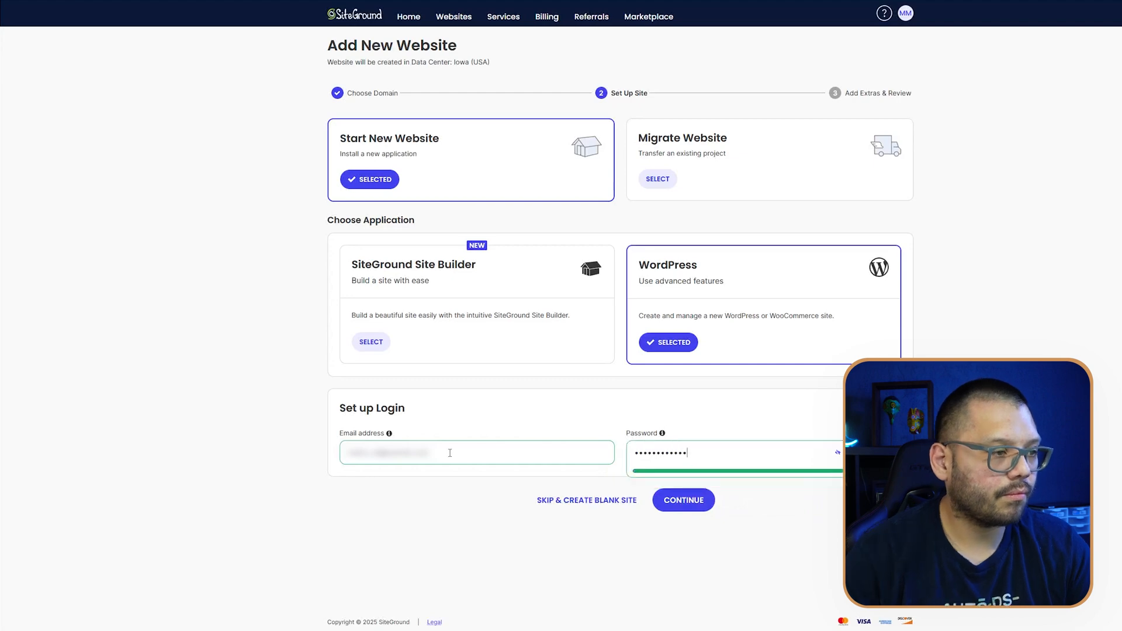
left_click(683, 500)
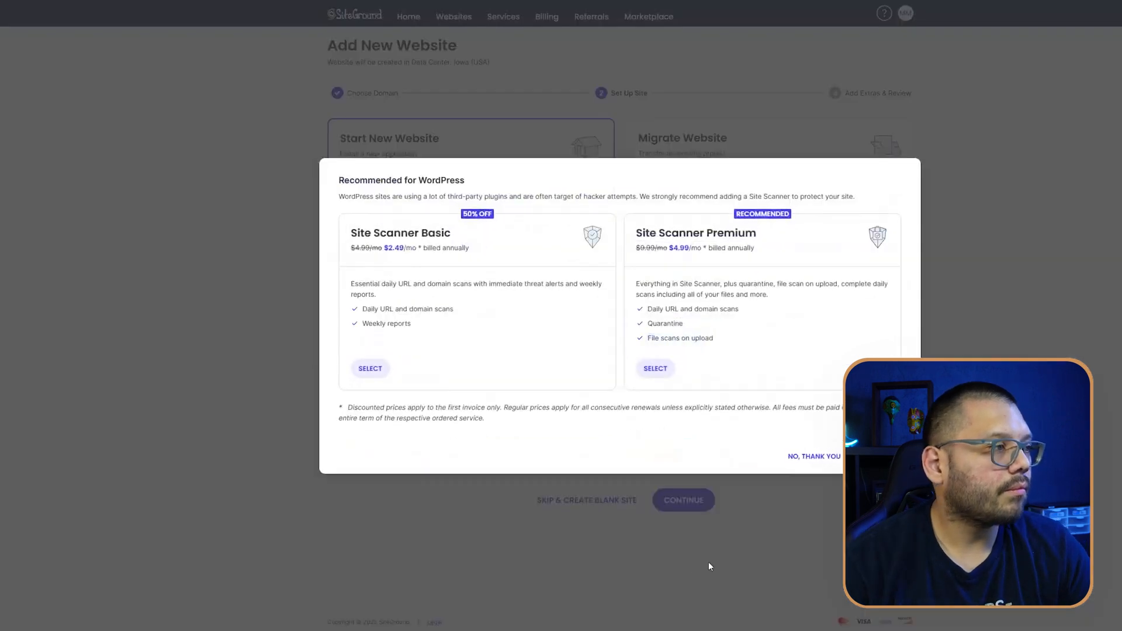
left_click(813, 456)
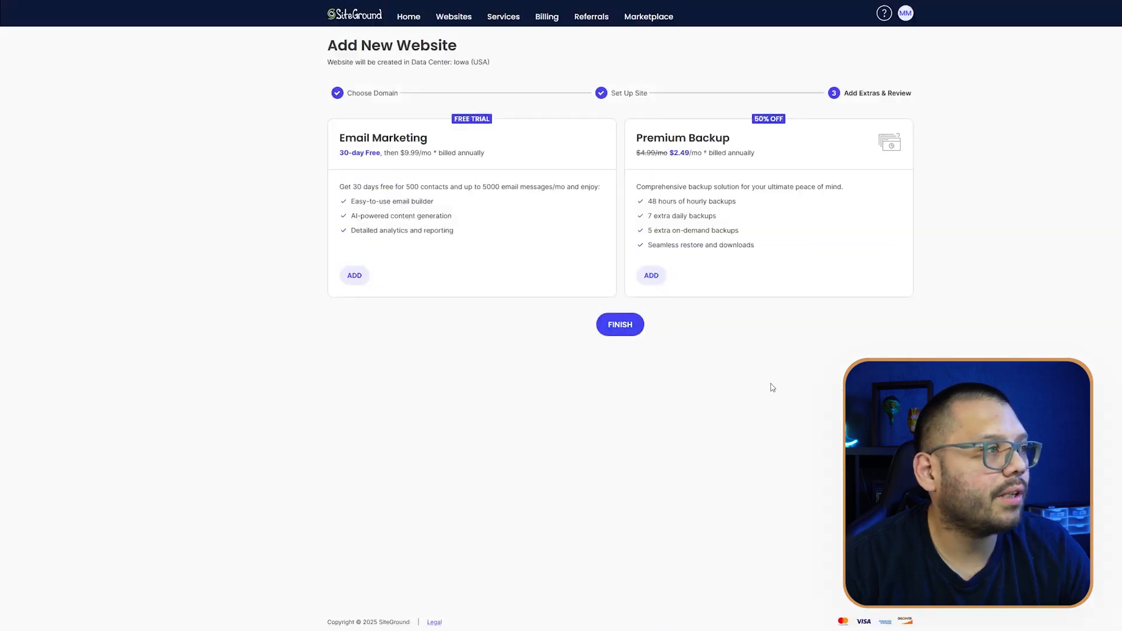
left_click(621, 329)
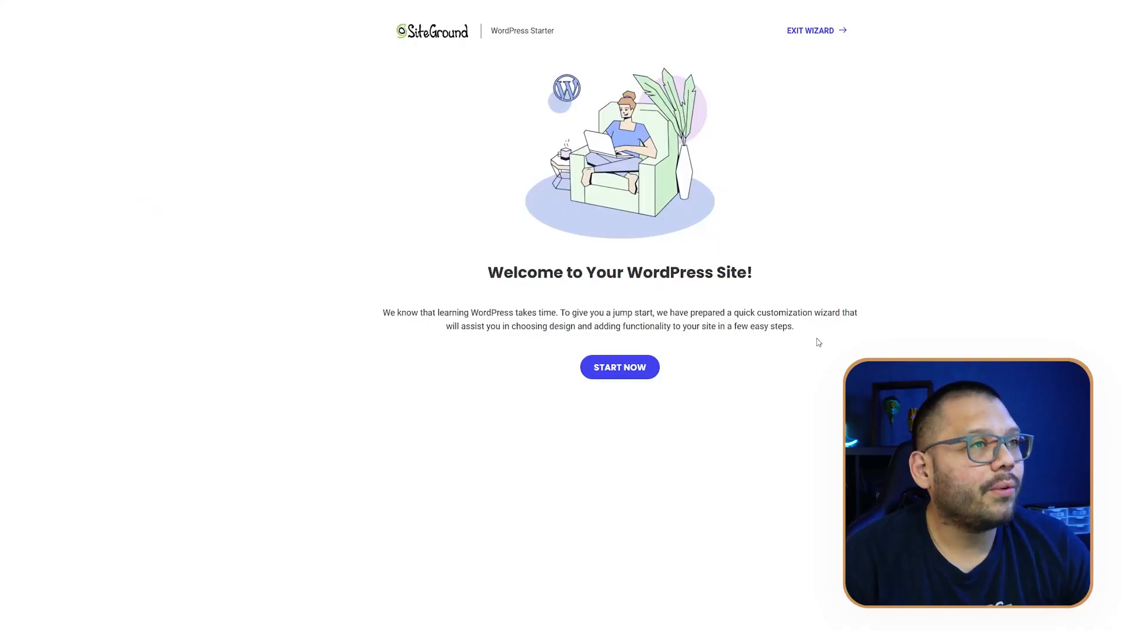
Step: Start the WordPress Starter wizard with Other as the website topic
left_click(638, 374)
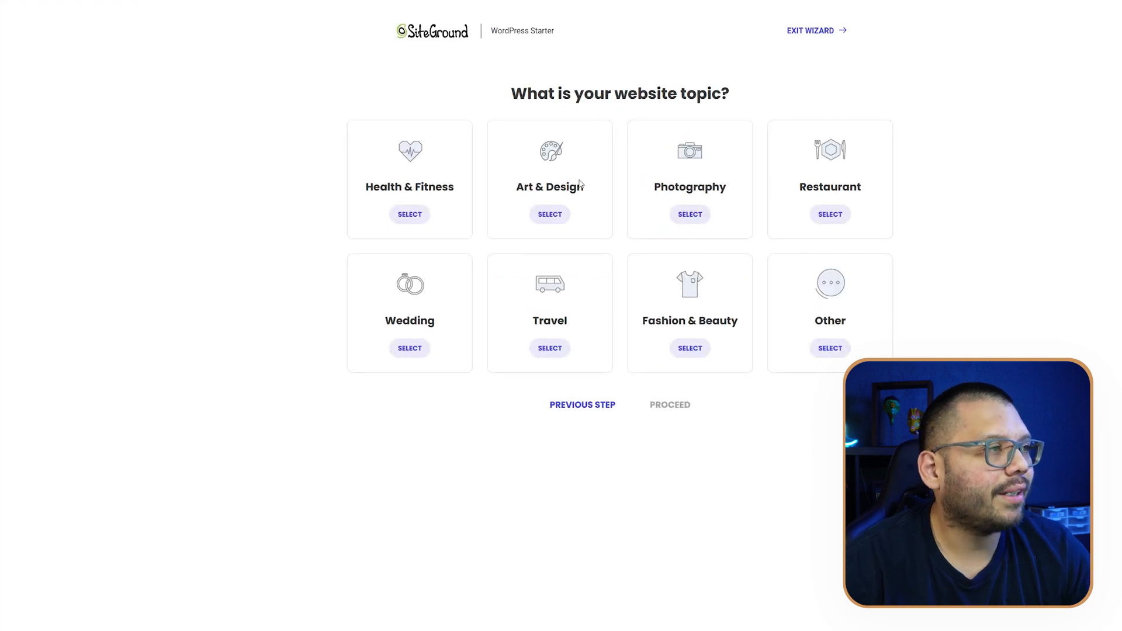
left_click(830, 347)
left_click(671, 409)
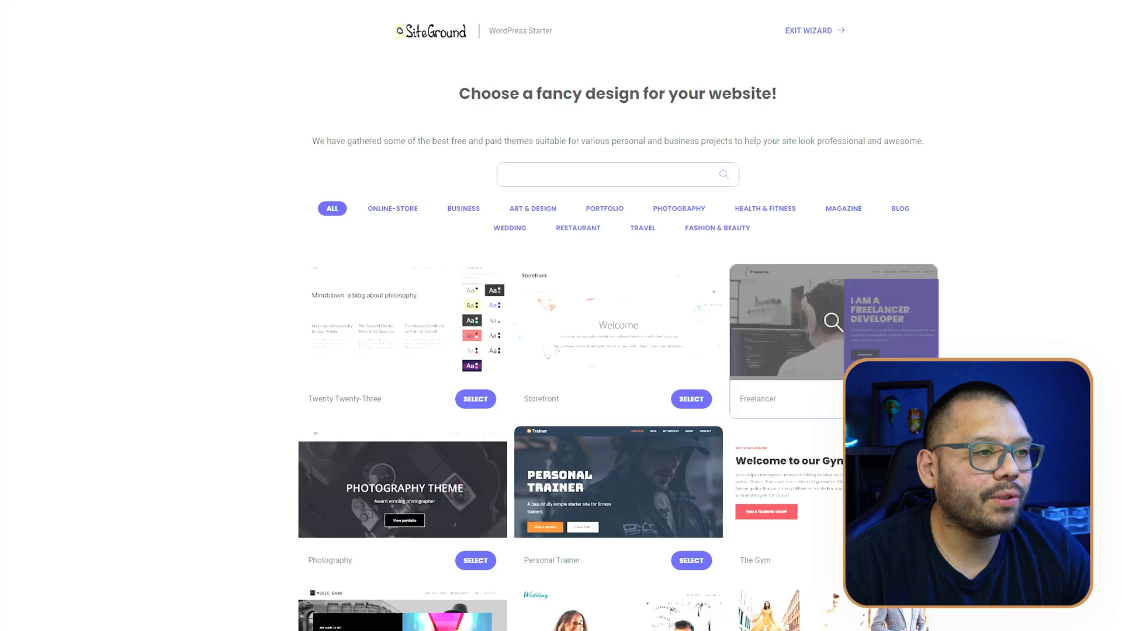
Step: Browse the theme gallery and select the Storefront theme
scroll(1116, 452, "down", 3)
scroll(1116, 452, "up", 1)
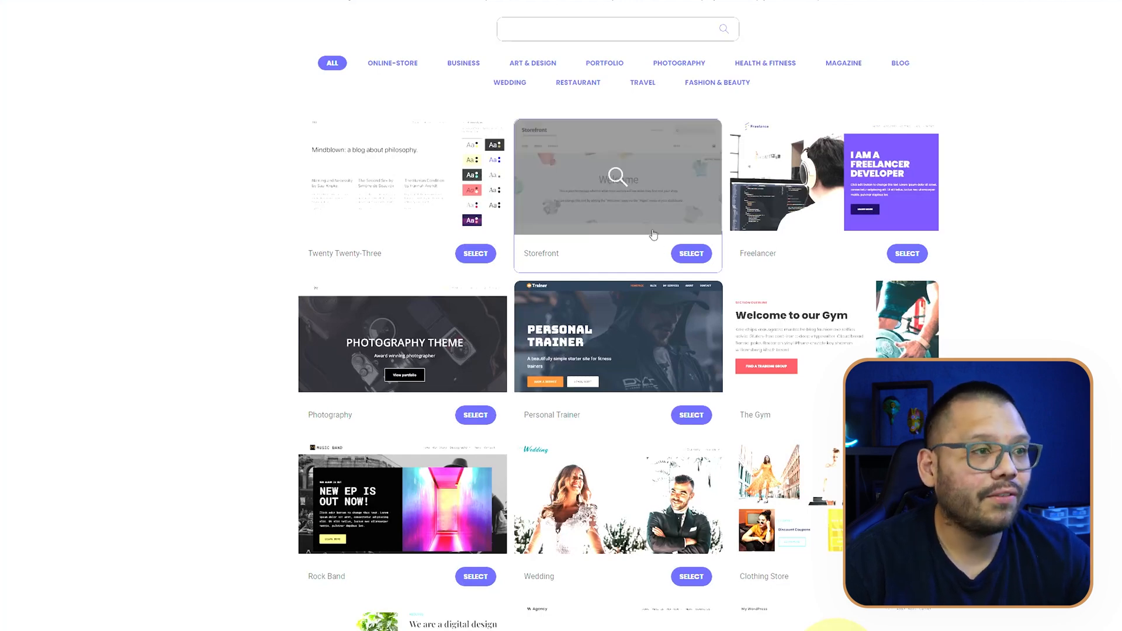
scroll(820, 379, "down", 1)
scroll(820, 380, "down", 3)
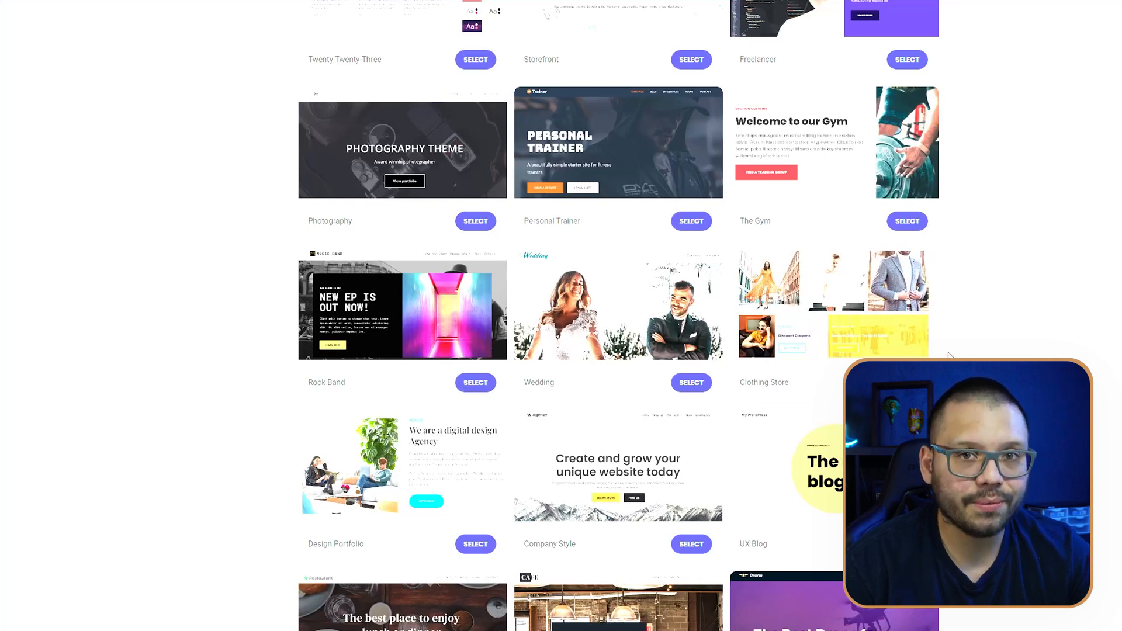
scroll(833, 472, "down", 3)
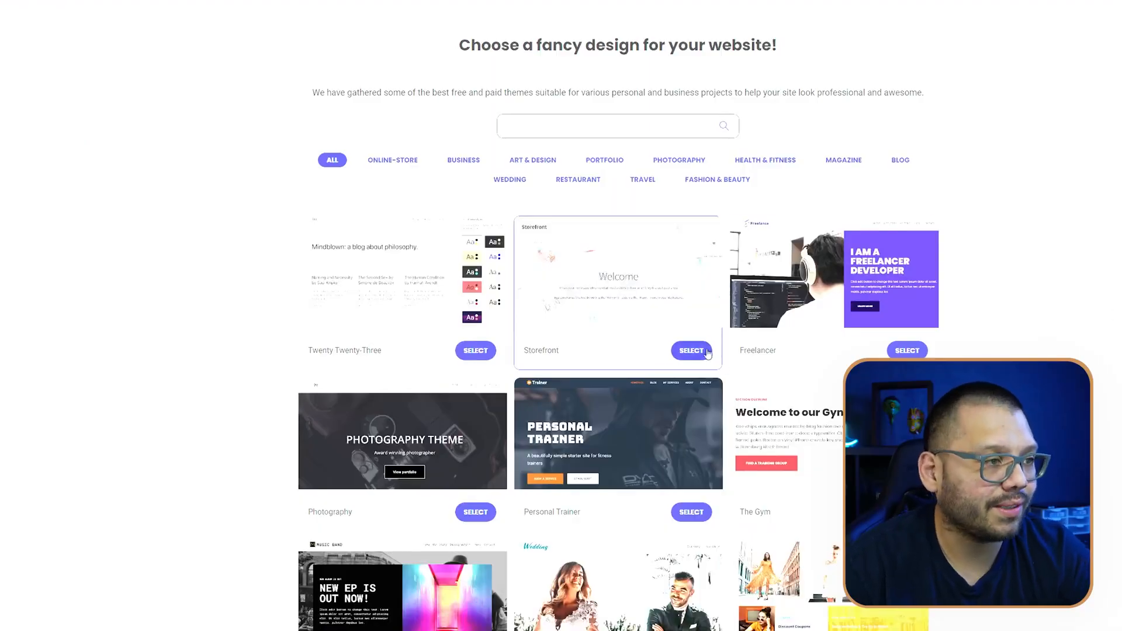
left_click(691, 350)
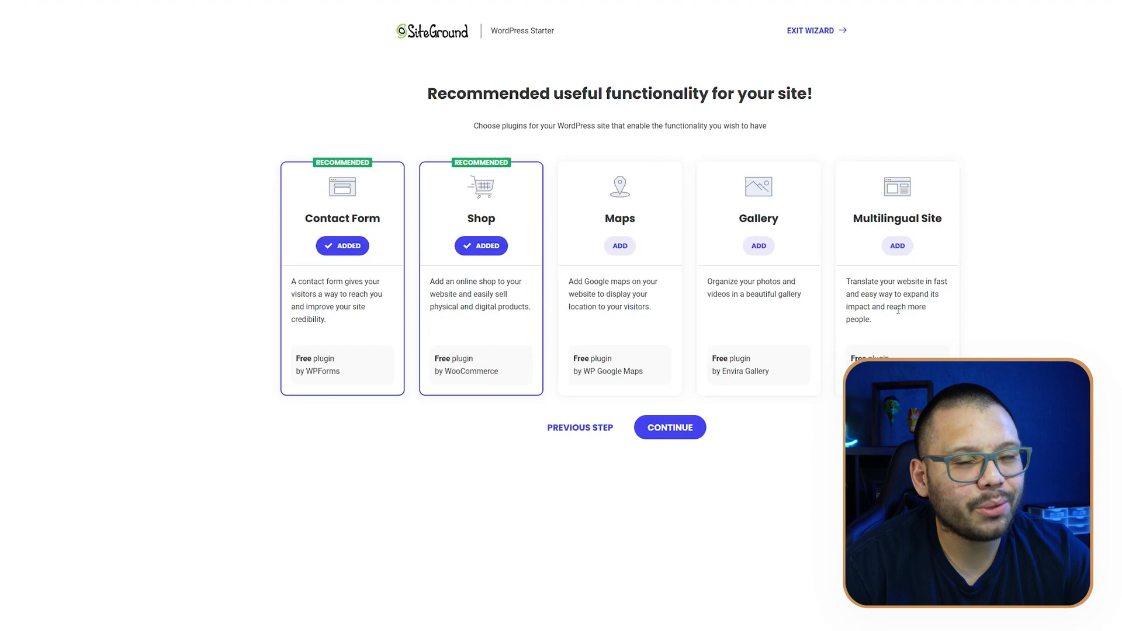
Step: Add the OptinMonster Grow Subscribers List plugin and complete the WordPress Starter setup
left_click(666, 427)
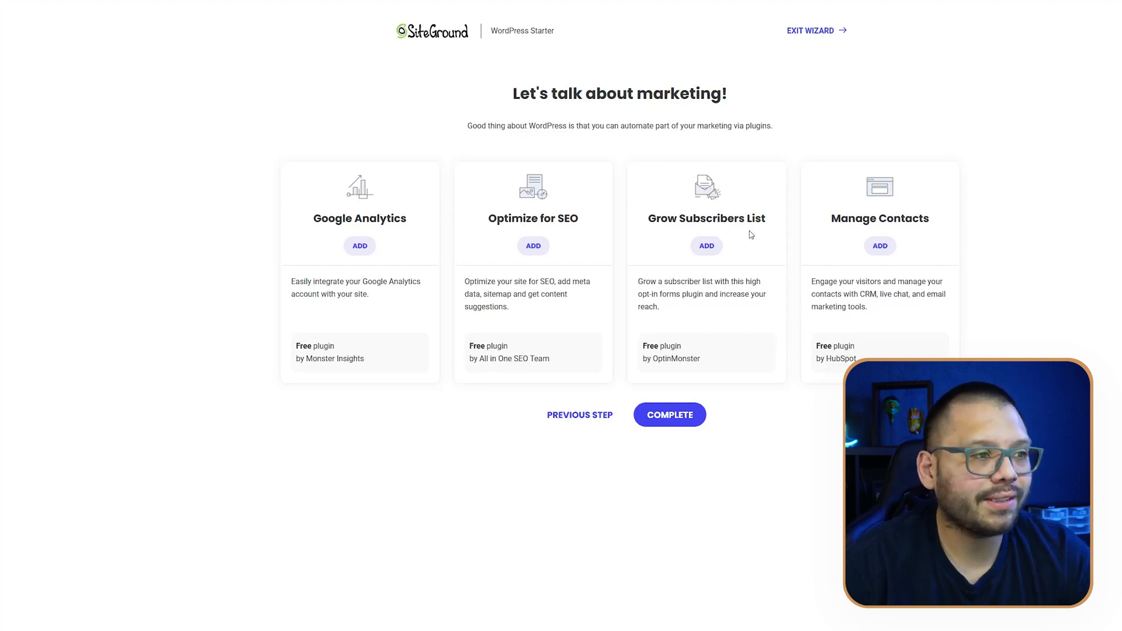
left_click_drag(642, 351, 701, 360)
left_click(707, 362)
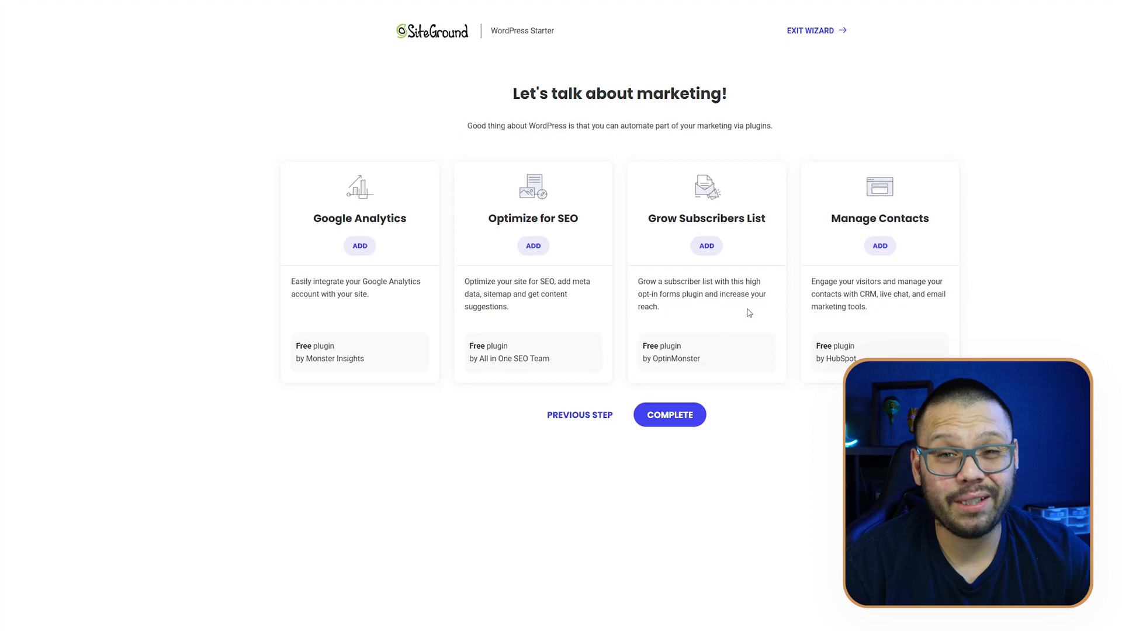
left_click(708, 248)
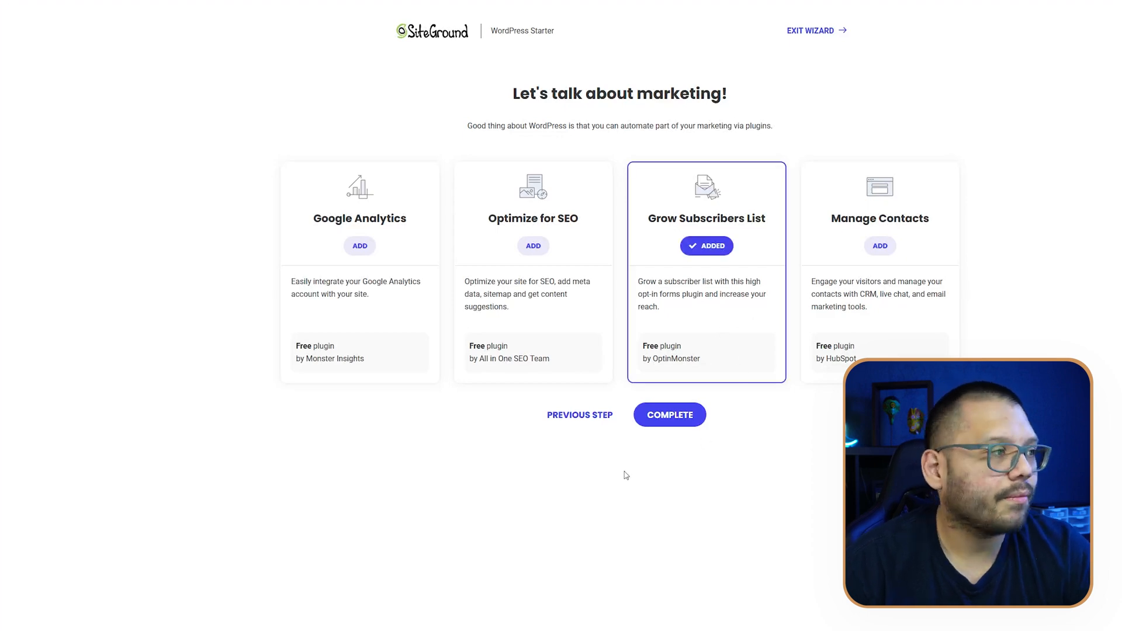
left_click(656, 414)
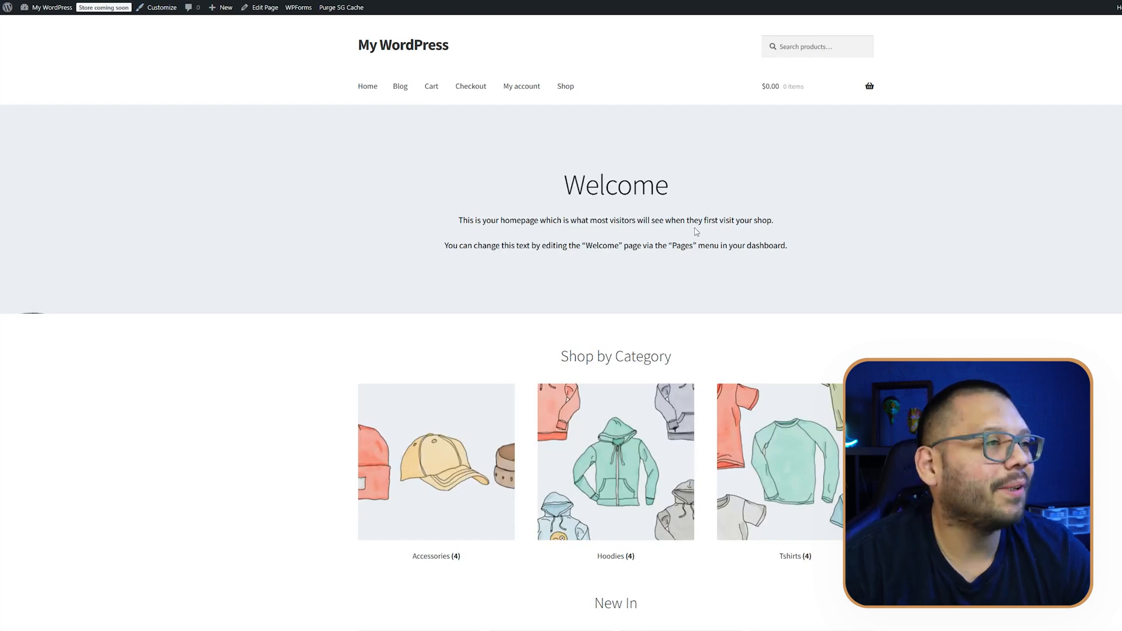
scroll(673, 272, "down", 15)
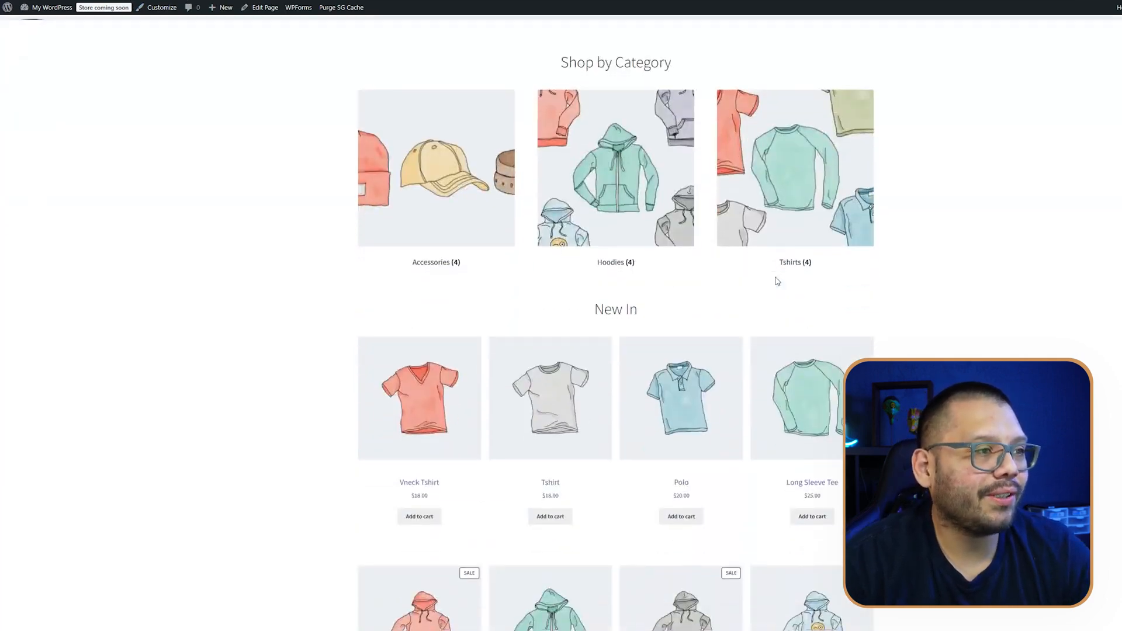
scroll(776, 285, "down", 6)
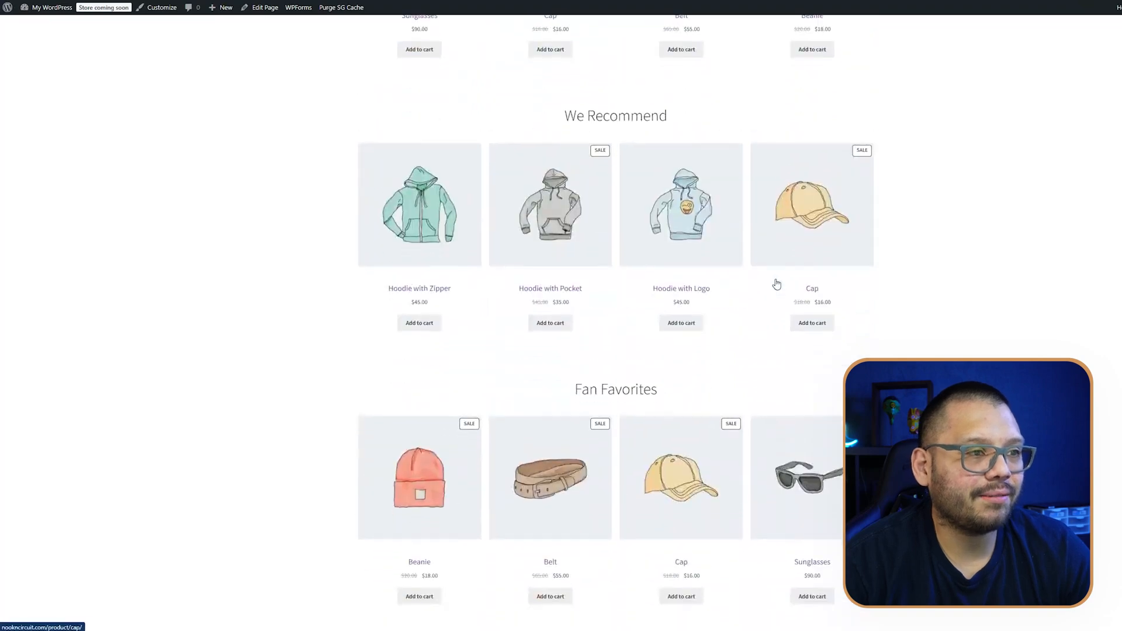
scroll(777, 284, "down", 6)
scroll(779, 283, "down", 3)
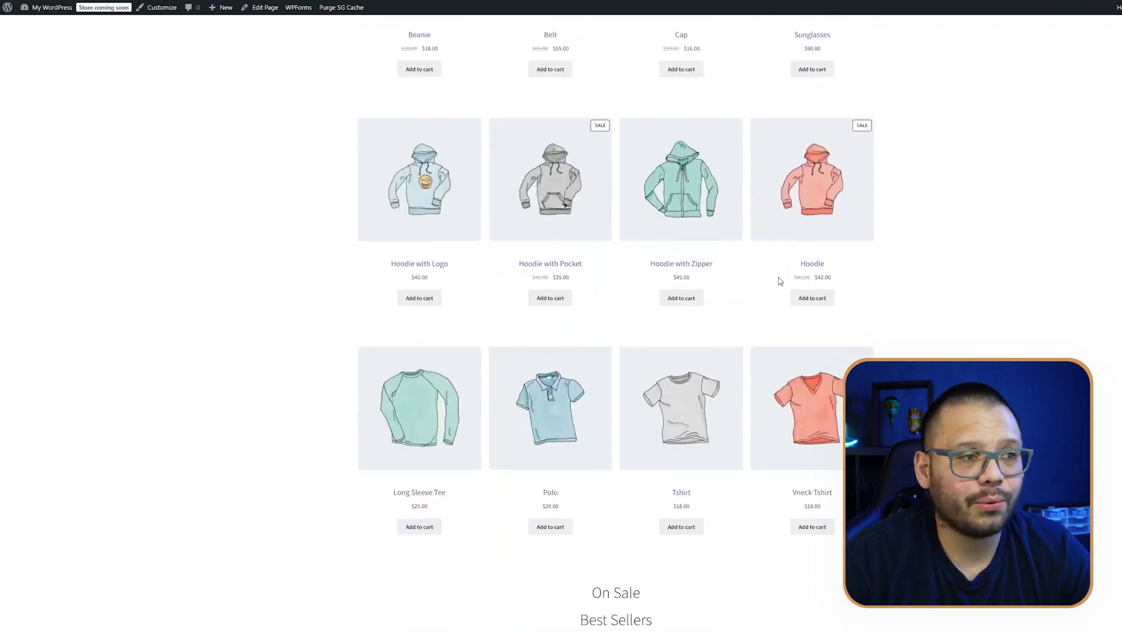
scroll(781, 282, "down", 5)
scroll(1022, 320, "down", 4)
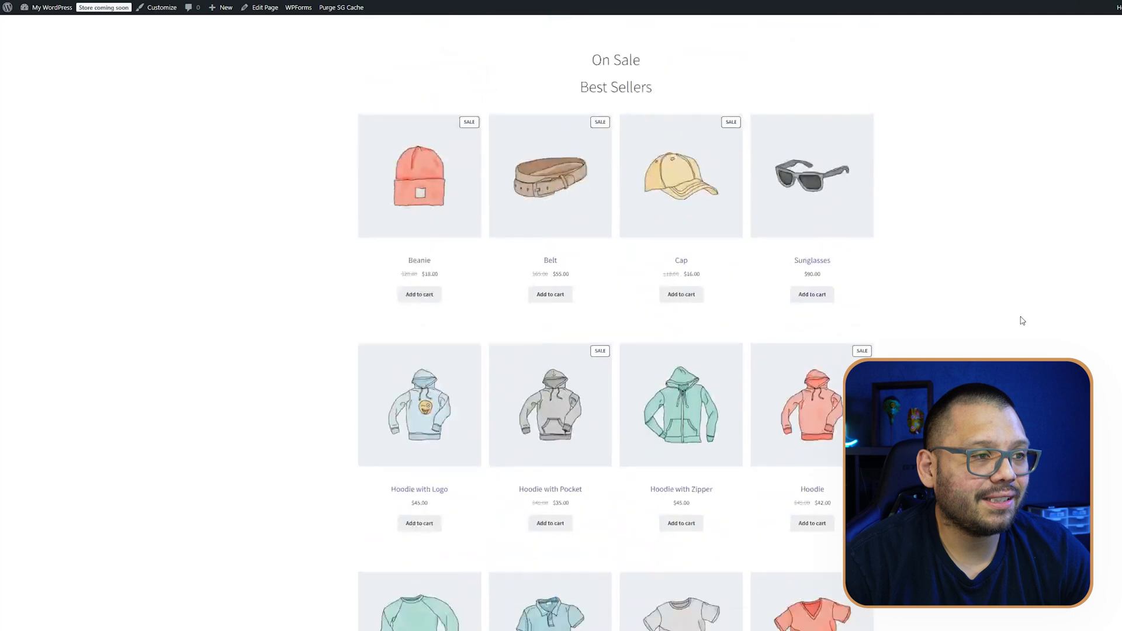
scroll(1011, 319, "down", 6)
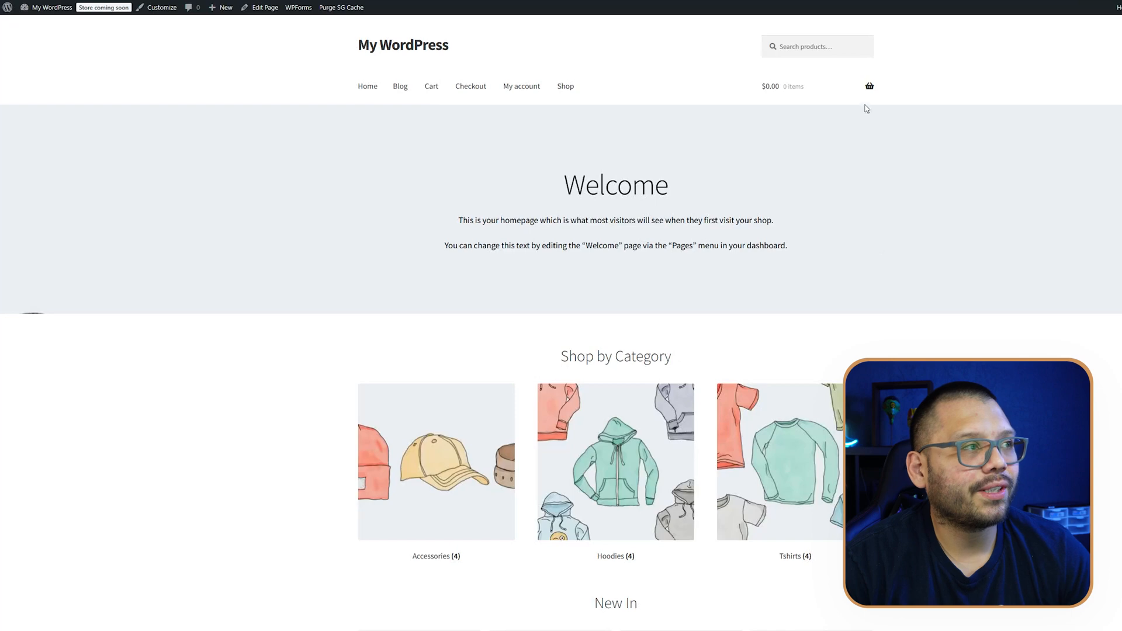
scroll(730, 456, "down", 2)
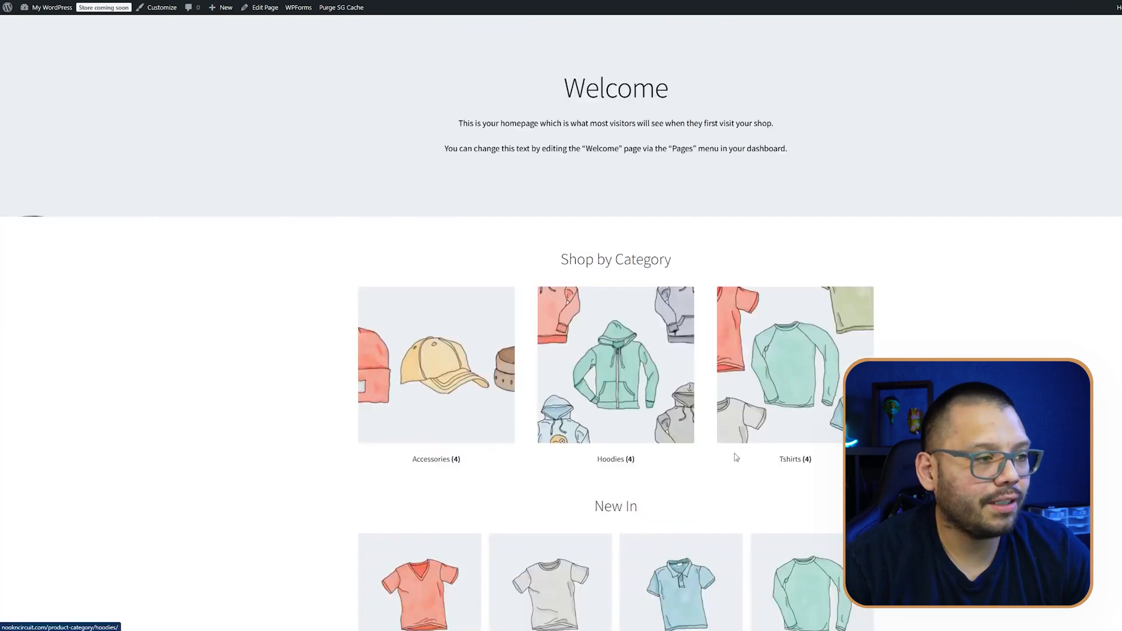
scroll(730, 456, "down", 4)
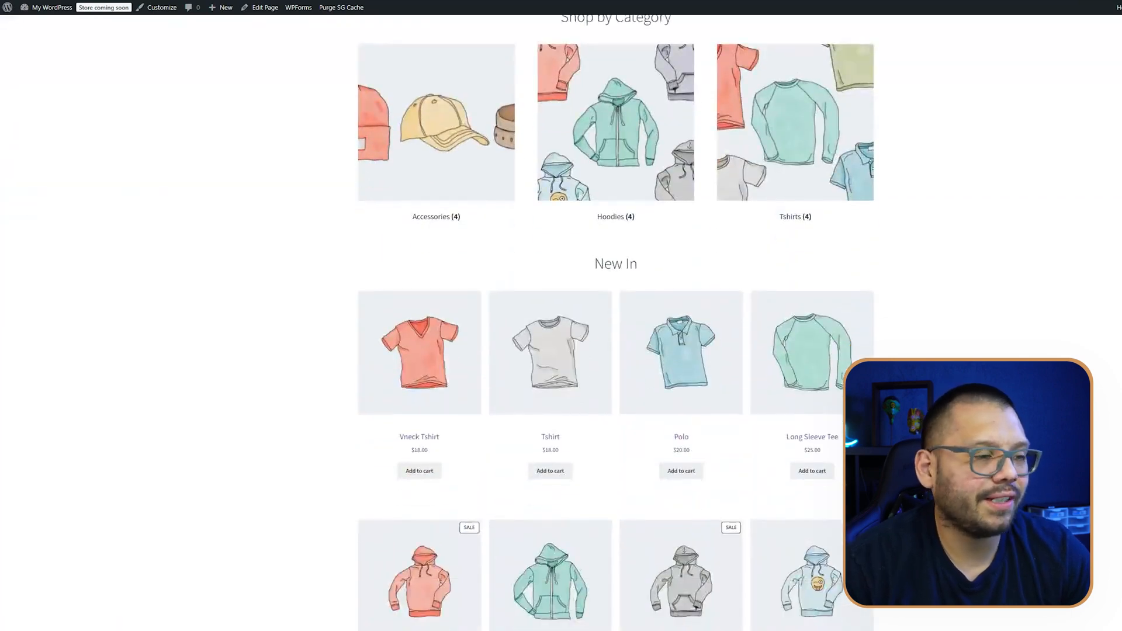
scroll(560, 315, "up", 5)
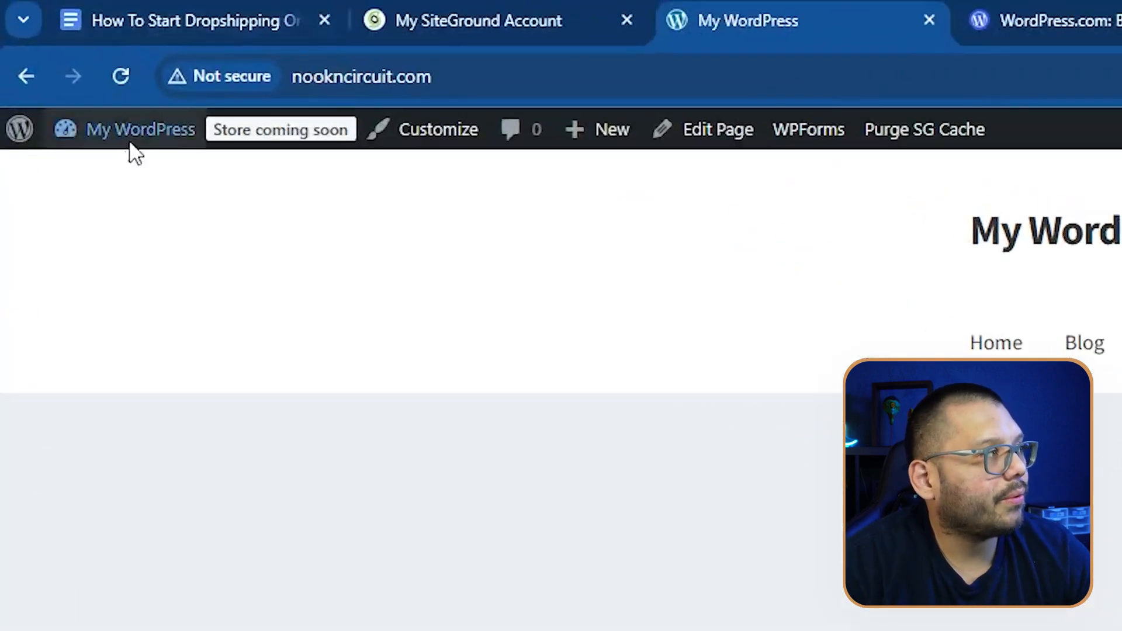
mouse_move(150, 158)
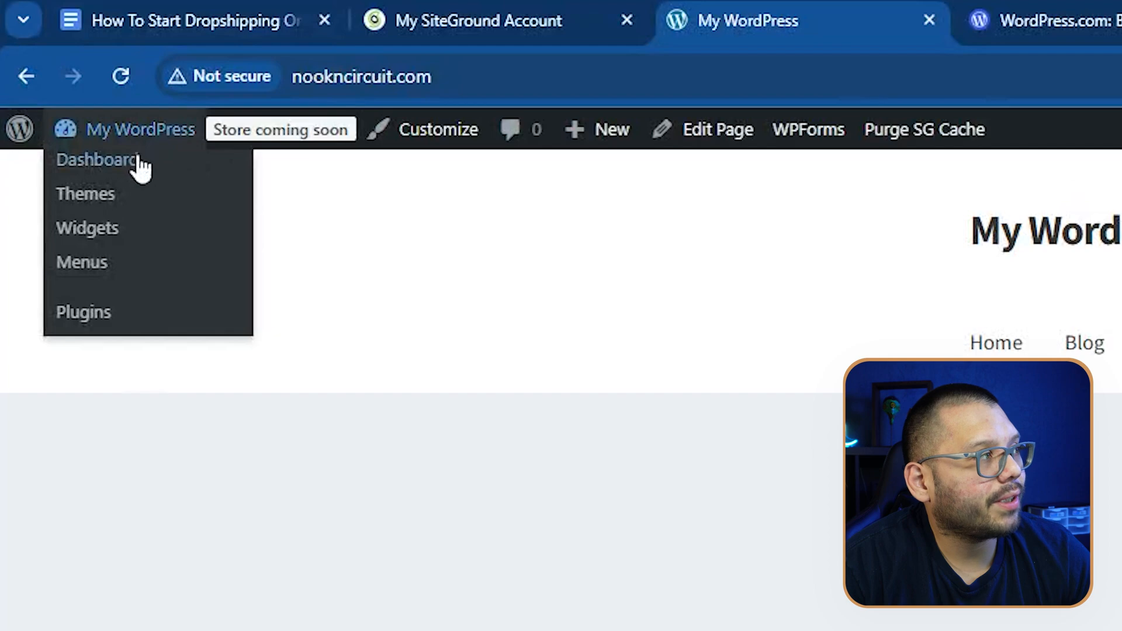
Step: Open the WordPress admin Dashboard from the My WordPress admin-bar menu
left_click(123, 170)
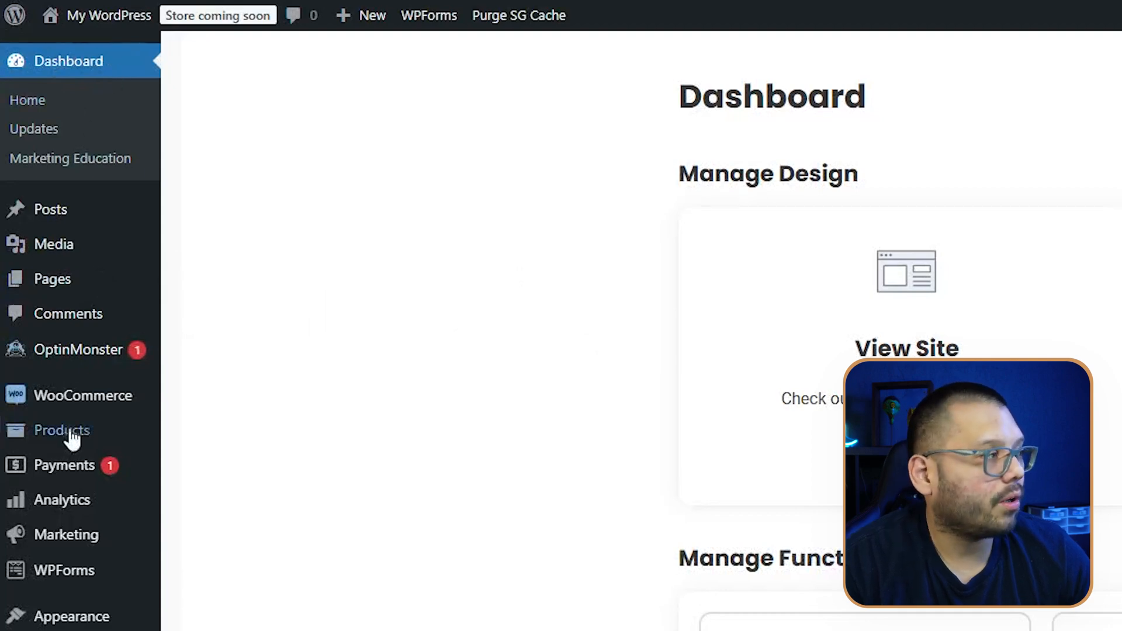
mouse_move(77, 407)
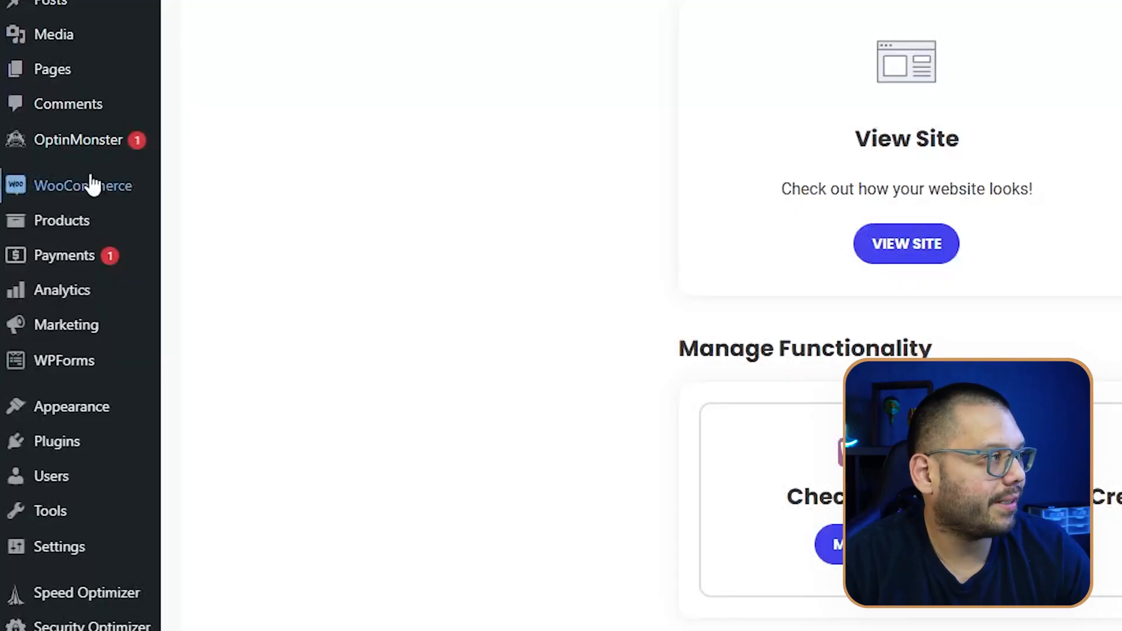
Step: Start the WooCommerce guided store setup as a business that is just starting
mouse_move(97, 197)
left_click(215, 193)
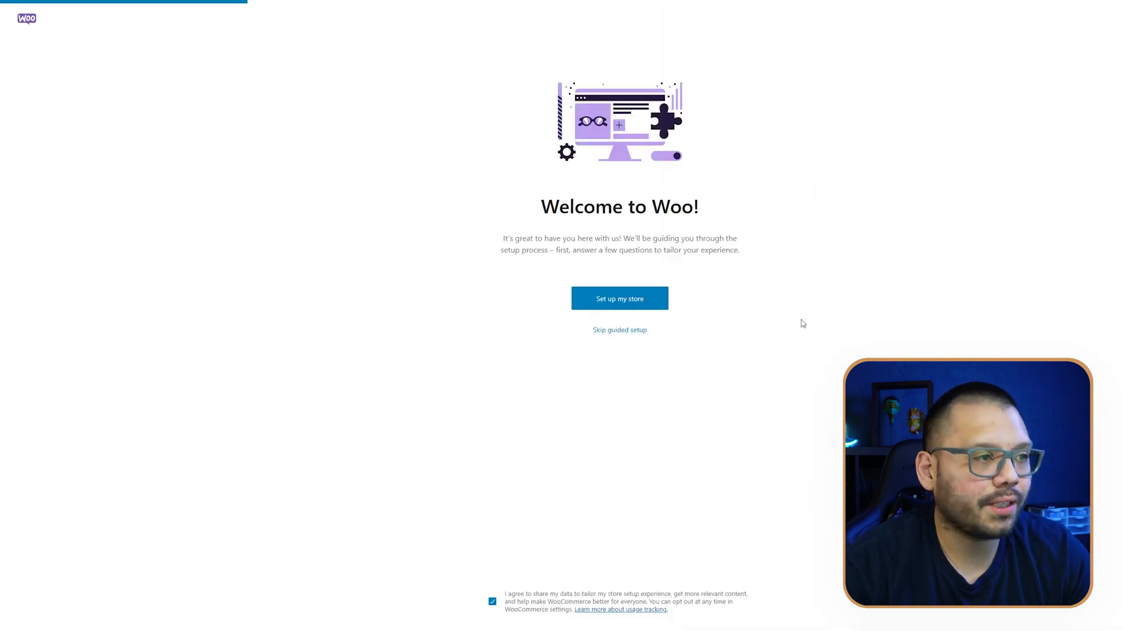
left_click(637, 302)
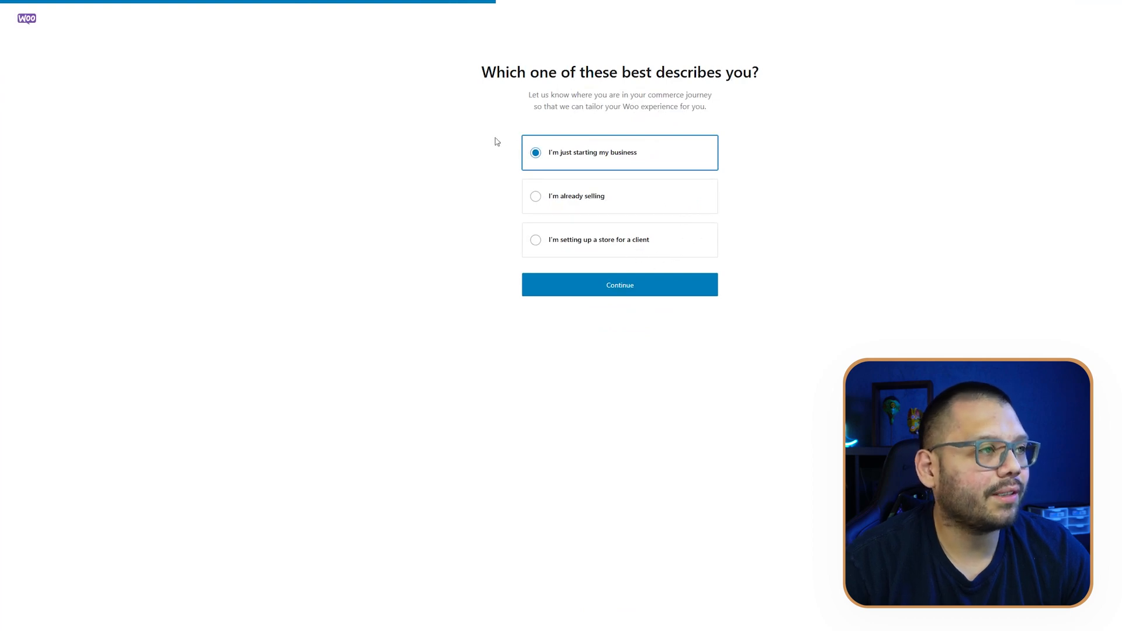
left_click(625, 286)
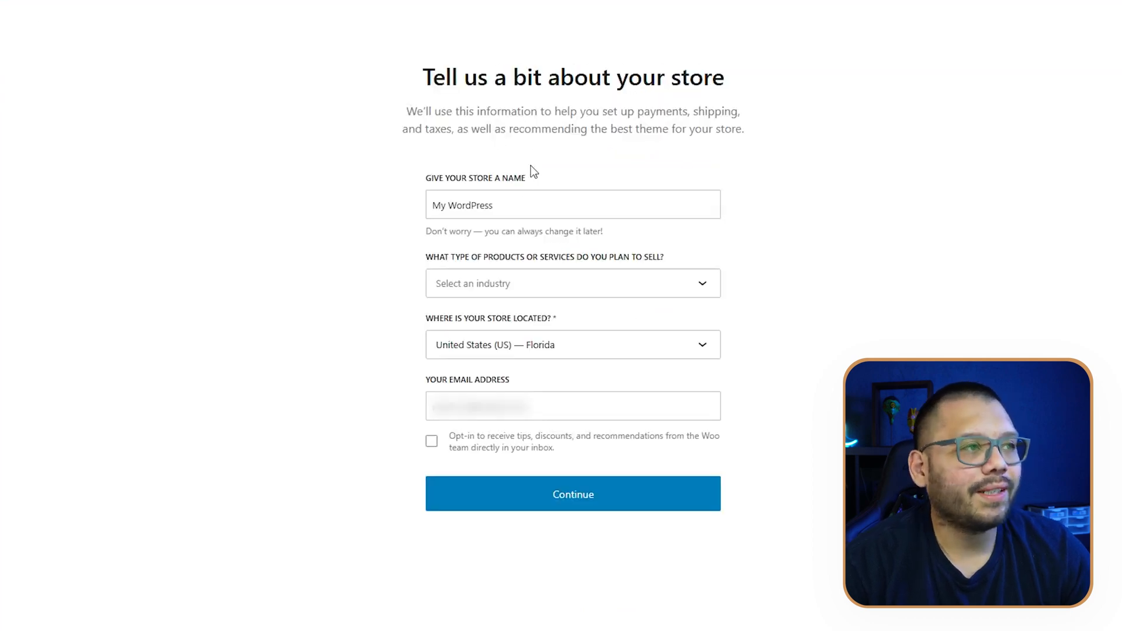
Step: Name the store 'Nook N Circuit' with industry Home, furniture and garden, and submit
left_click_drag(520, 203, 395, 193)
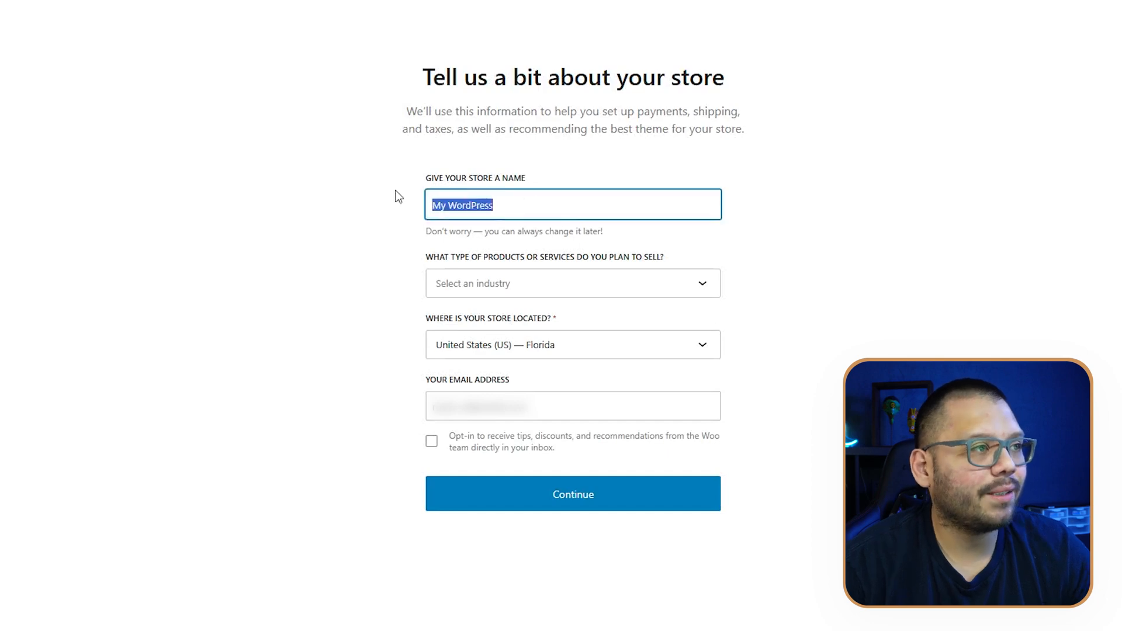
type("n")
key("BackSpace")
type("Nook N Circuit")
left_click(630, 287)
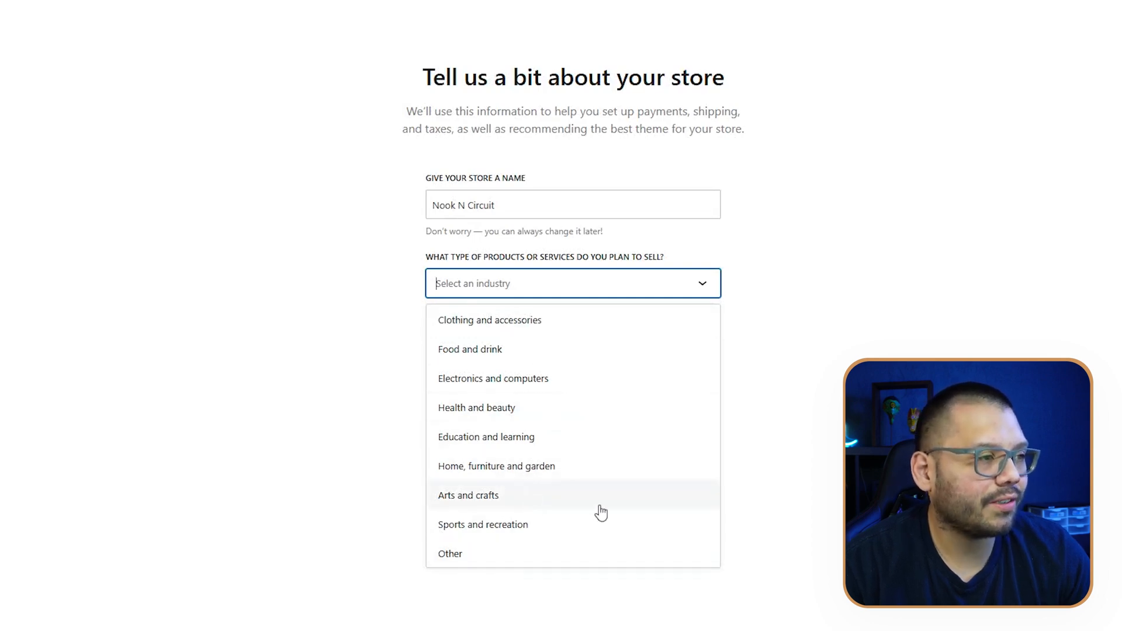
left_click(562, 474)
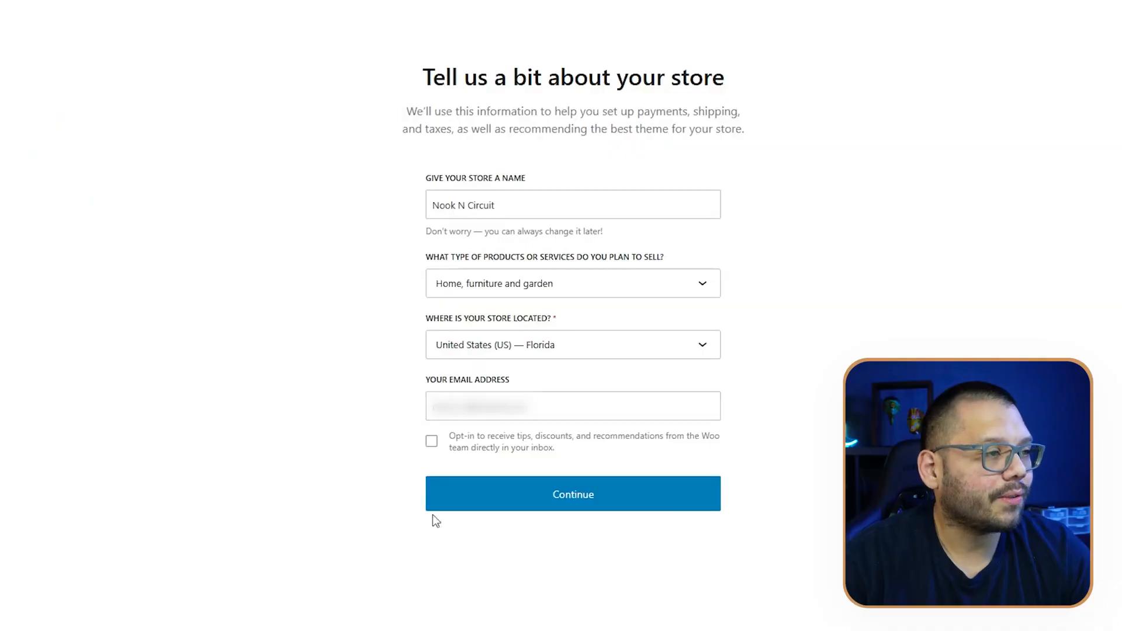
left_click(574, 494)
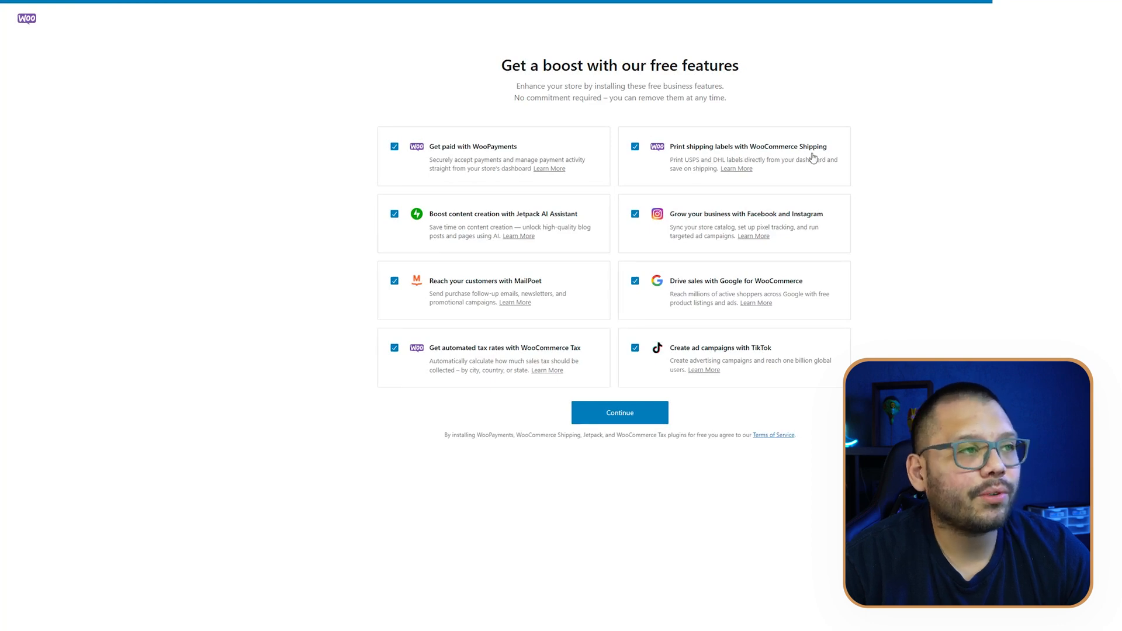
Step: Untick Shipping, Facebook, Jetpack AI, MailPoet, TikTok and Google add-ons, then install WooPayments and WooCommerce Tax
left_click(635, 146)
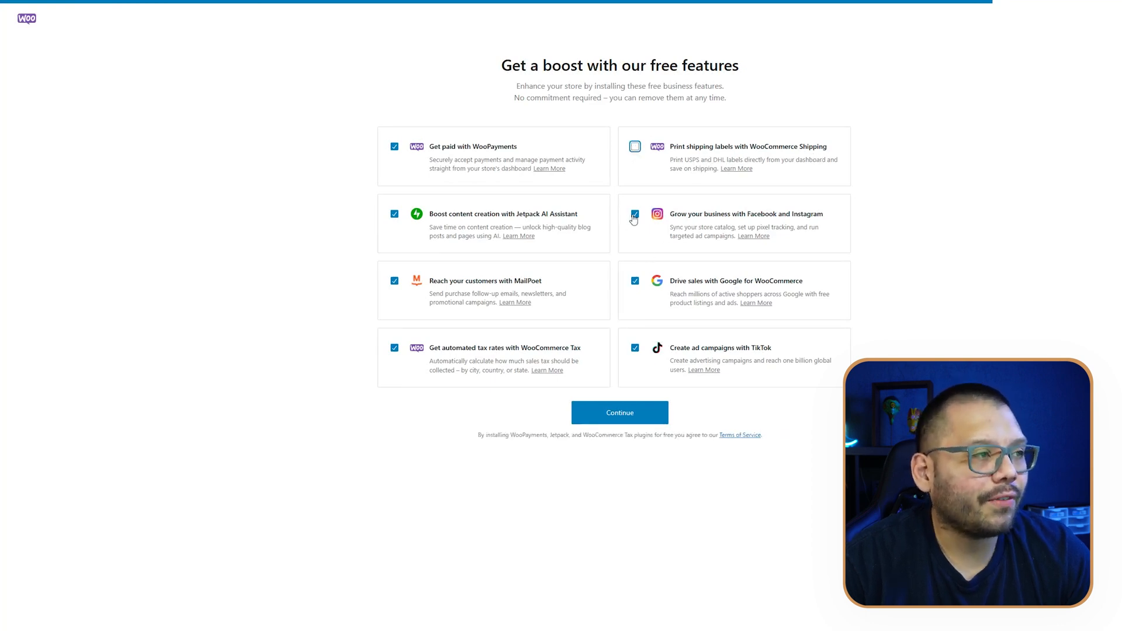
left_click(634, 215)
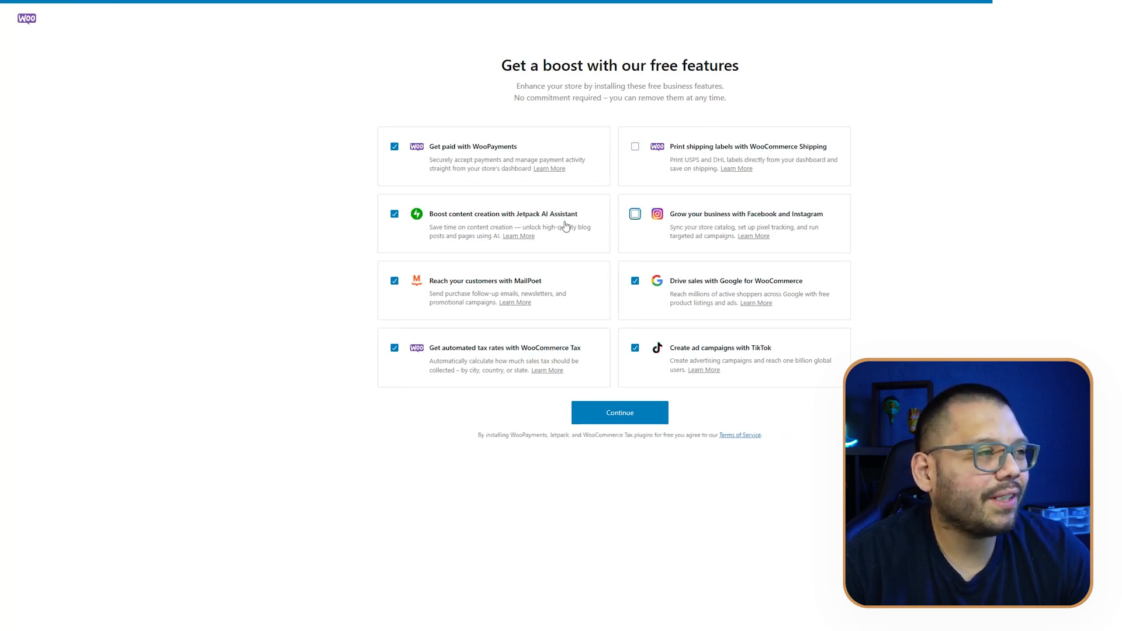
left_click(395, 216)
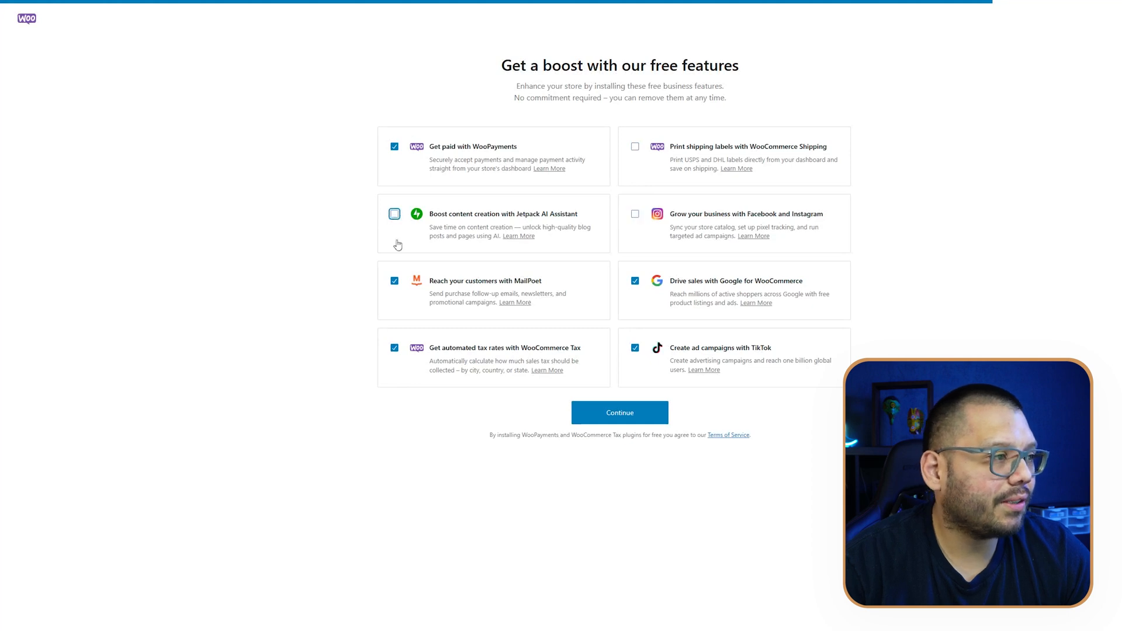
left_click(395, 282)
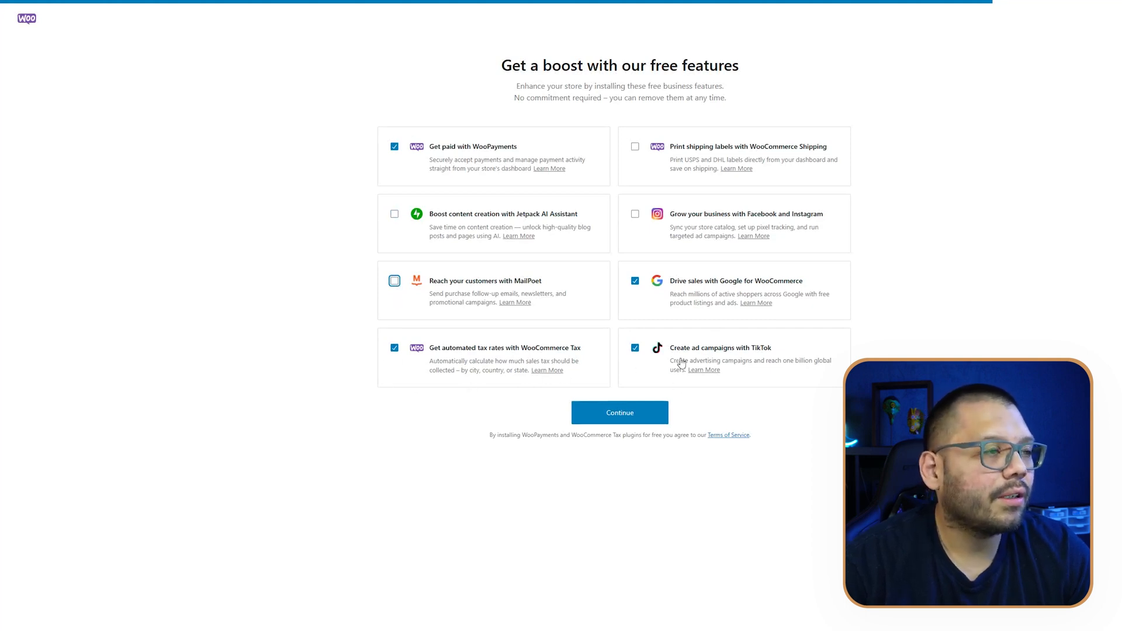
left_click(636, 348)
left_click(635, 281)
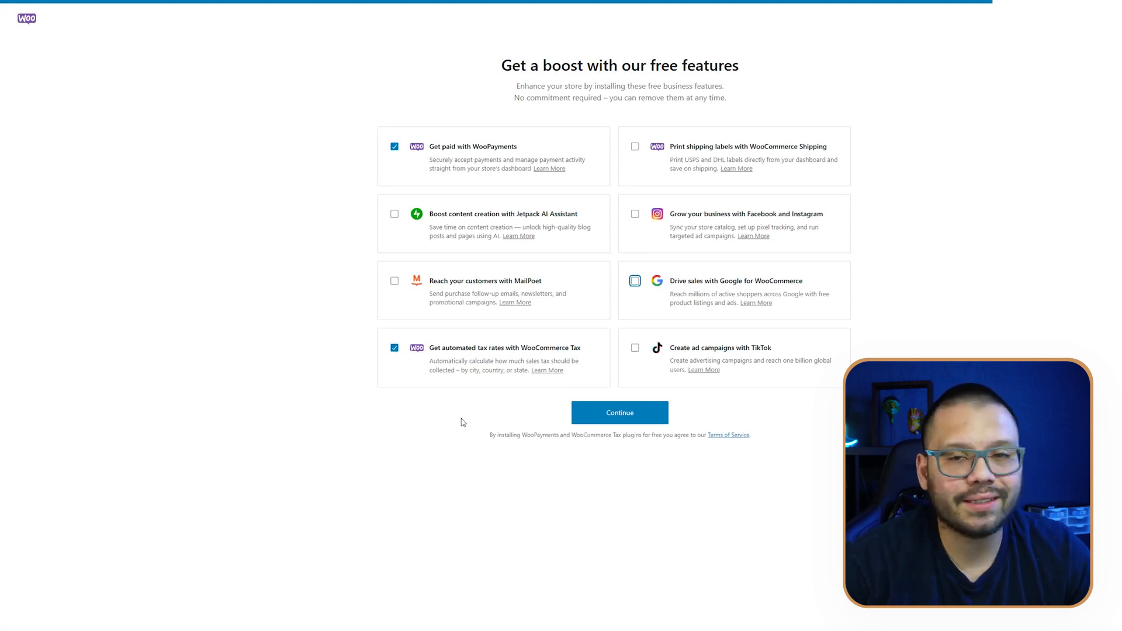
left_click(664, 419)
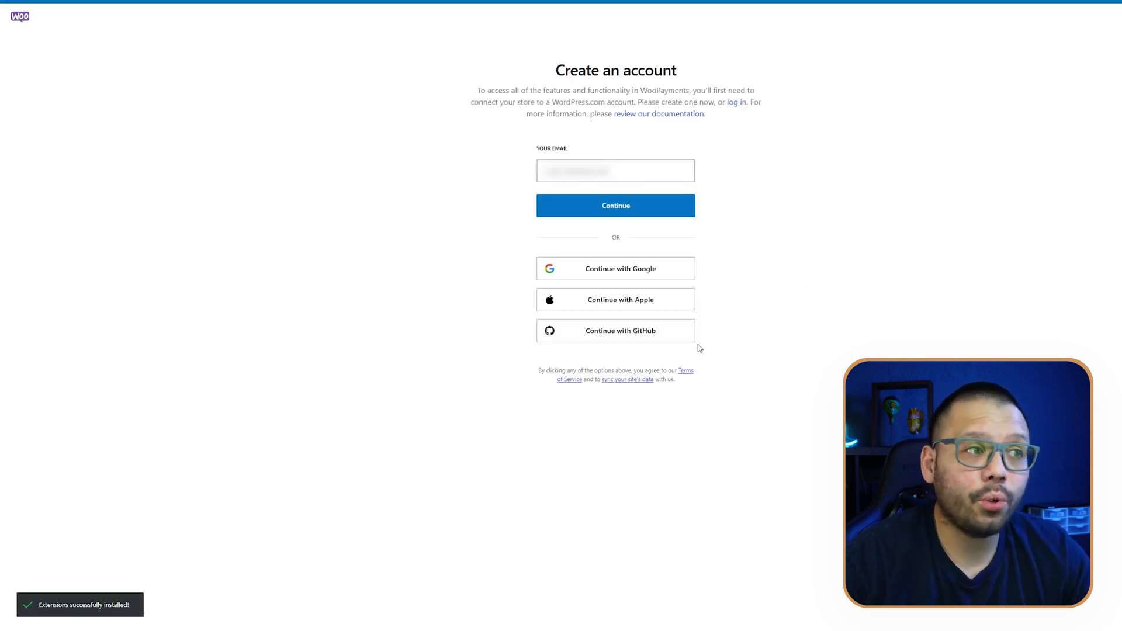
Step: Create the WordPress.com account with Google, then start the Get paid with WooPayments task
left_click(634, 269)
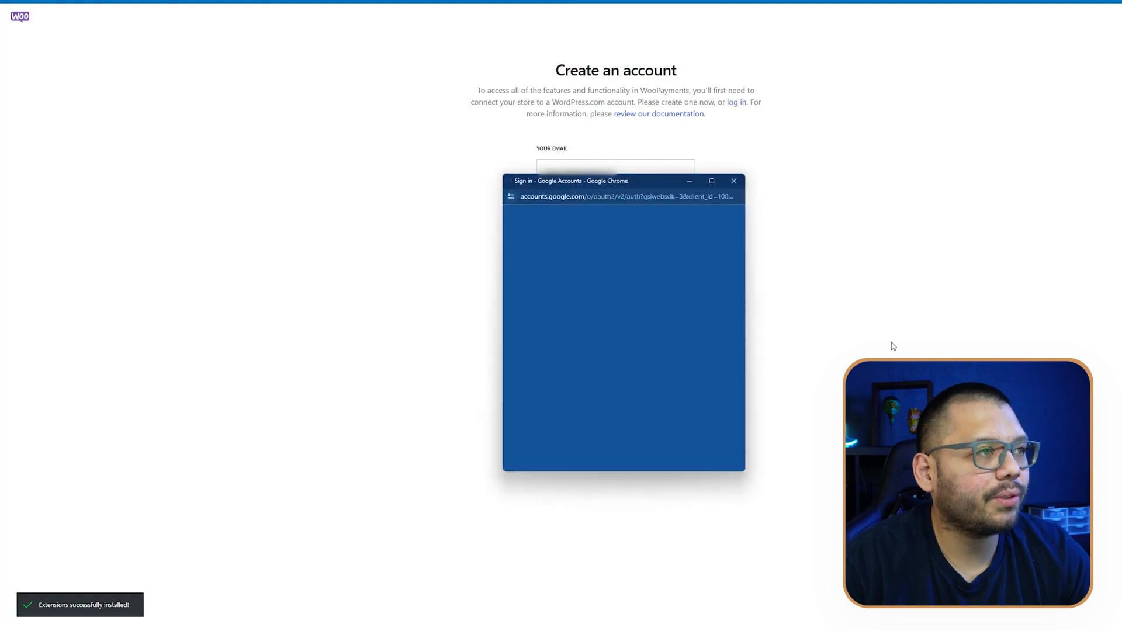
left_click(560, 322)
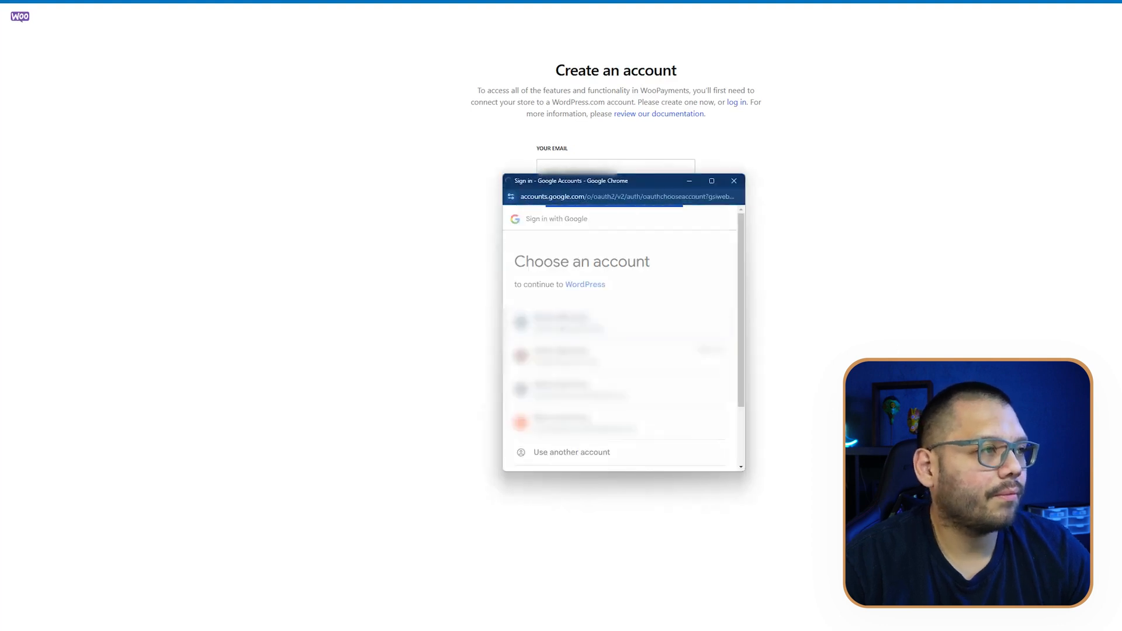
left_click(696, 393)
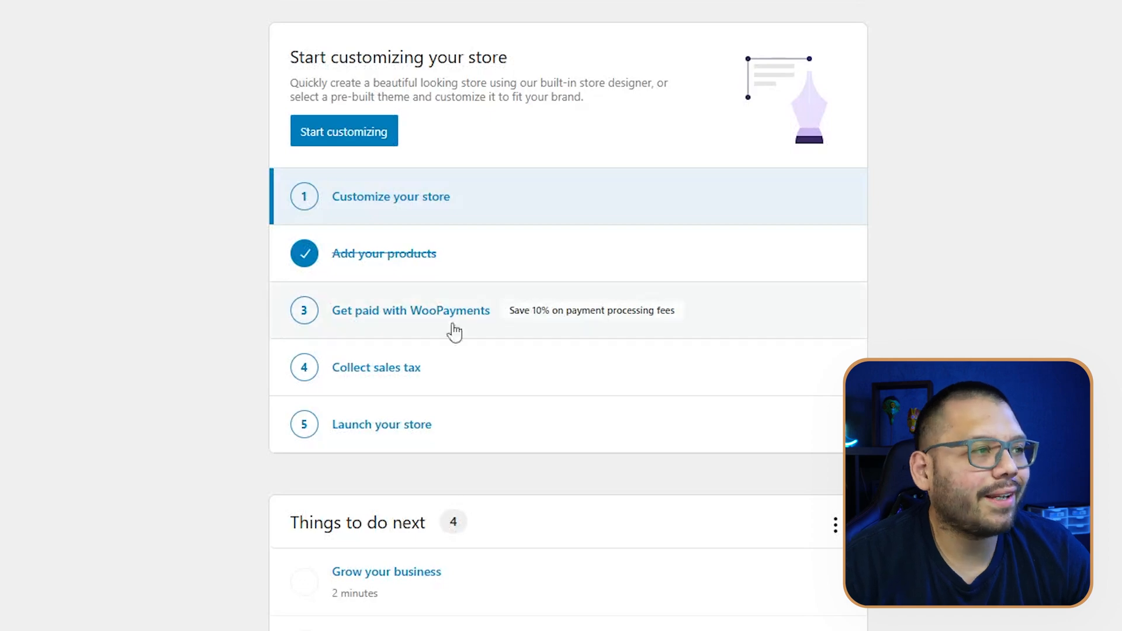
left_click(447, 323)
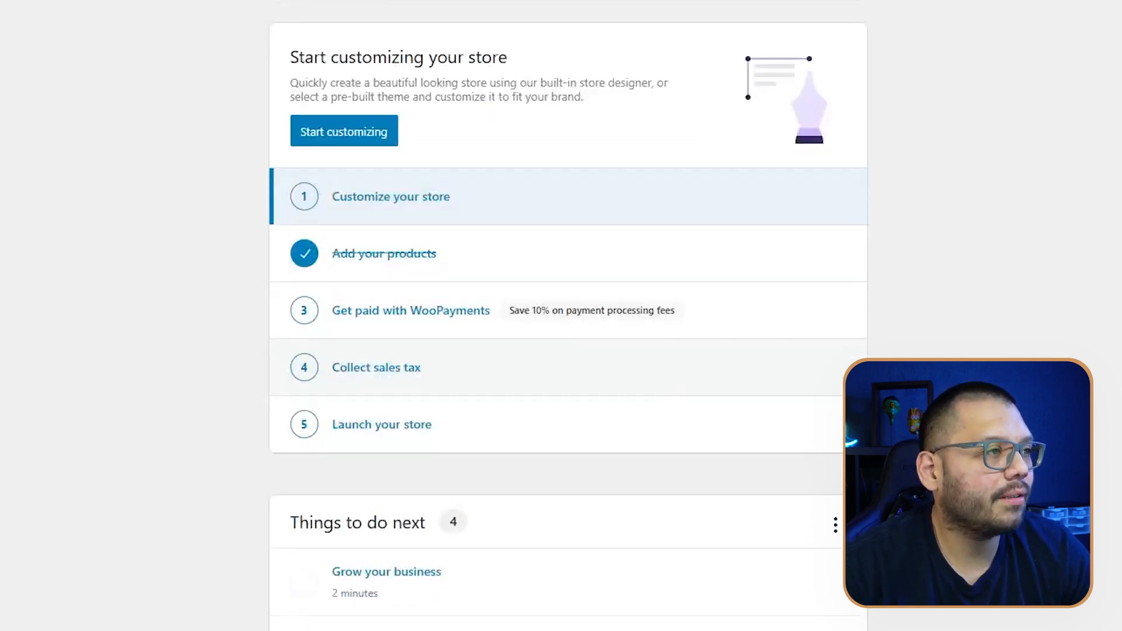
left_click(413, 275)
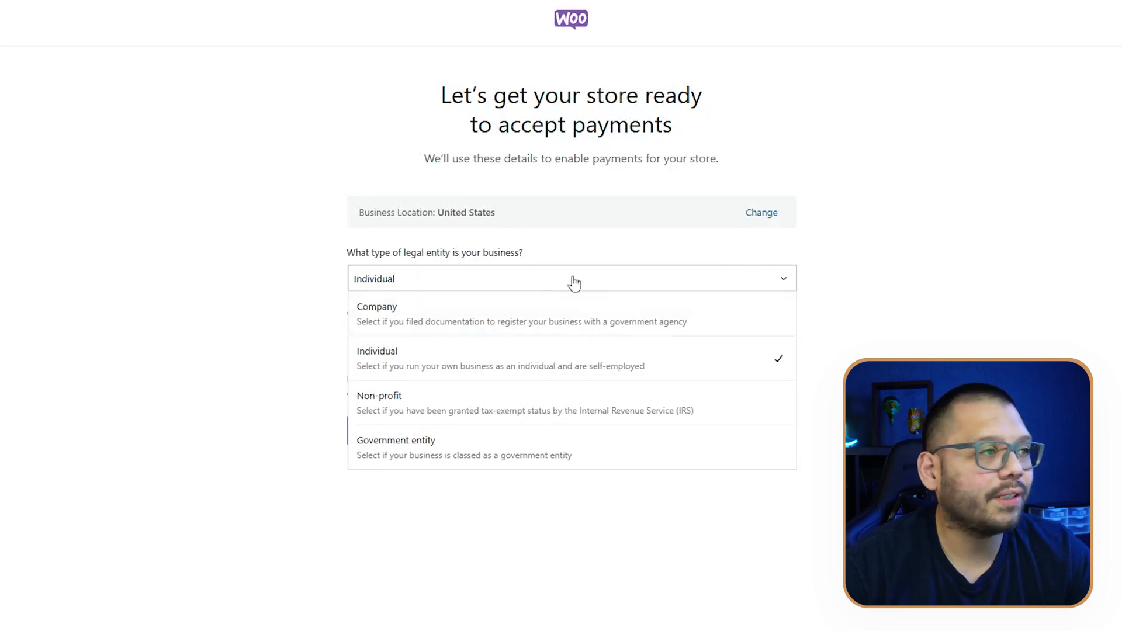
Step: Set the business type to Company, Single-member LLC, and submit it
left_click(458, 315)
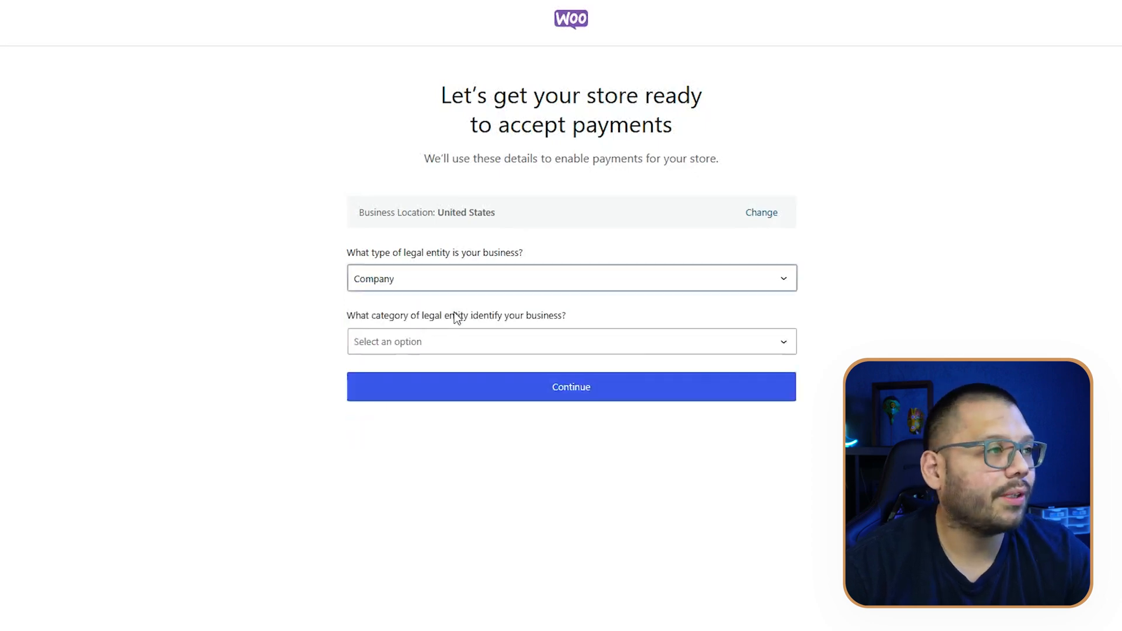
left_click(574, 345)
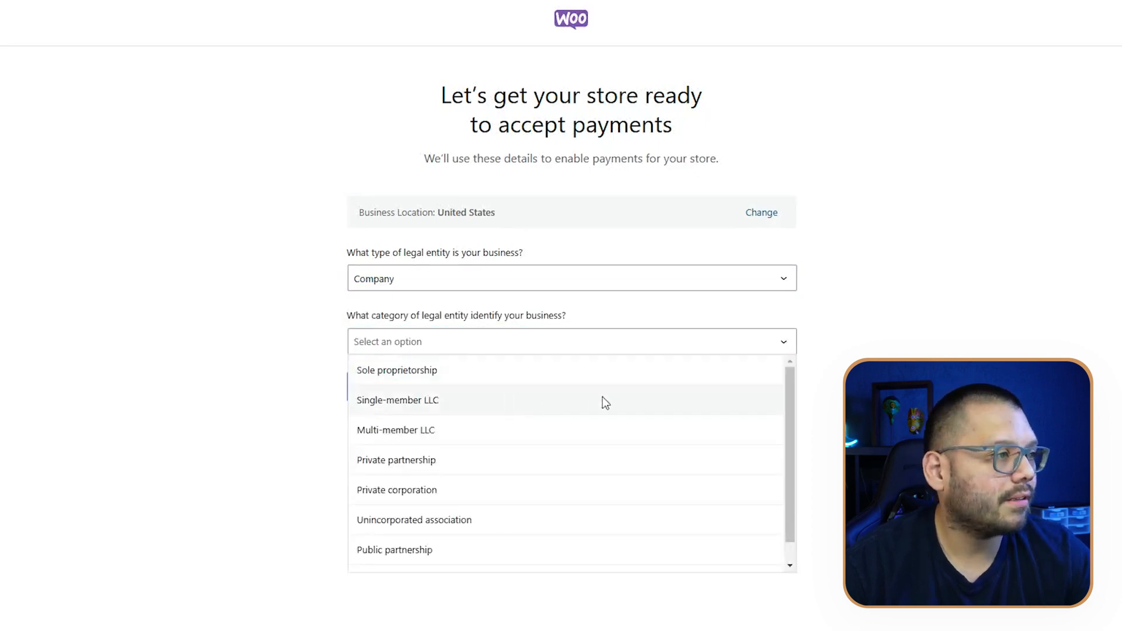
left_click(582, 403)
left_click(393, 404)
key("Escape")
left_click(593, 506)
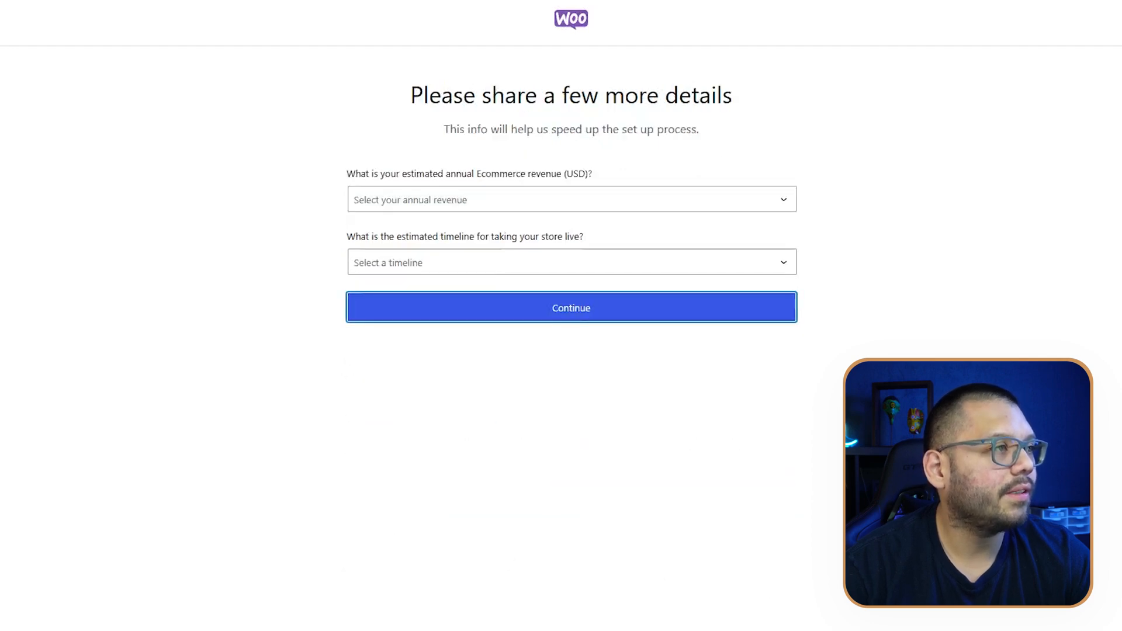
Step: Choose Less than $250k annual revenue and a Within 1 month launch timeline
left_click(612, 211)
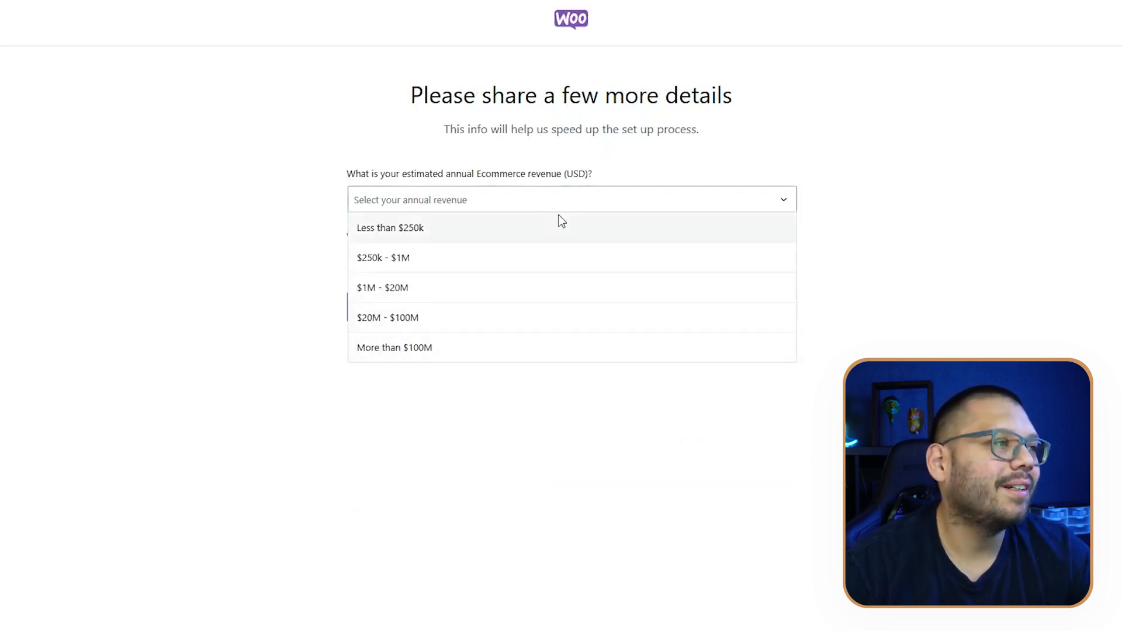
left_click(402, 231)
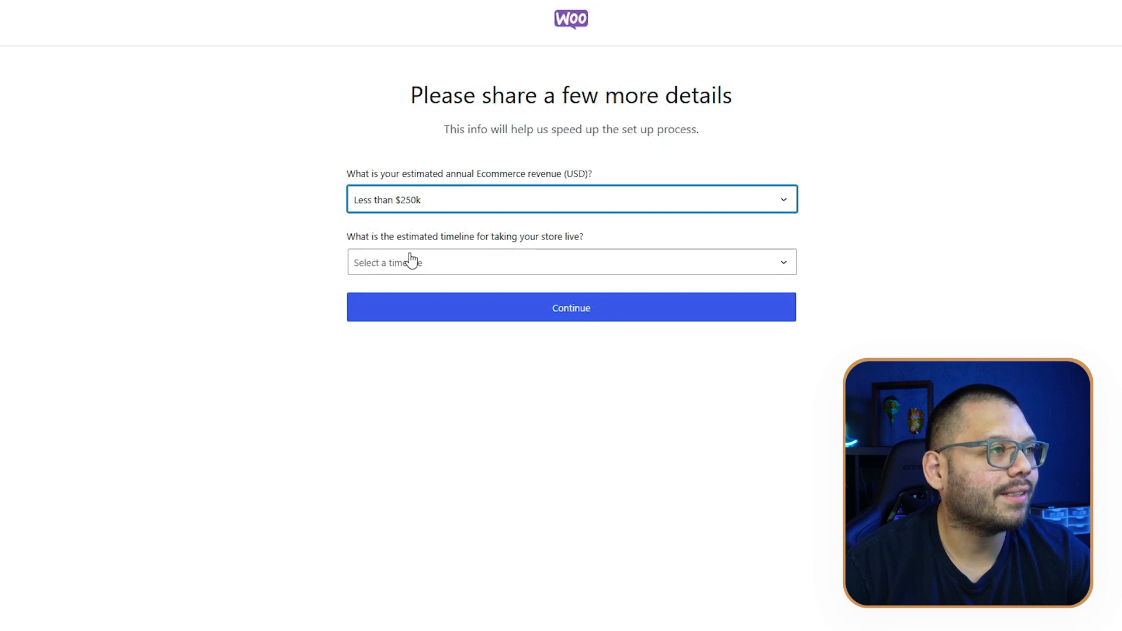
left_click(484, 270)
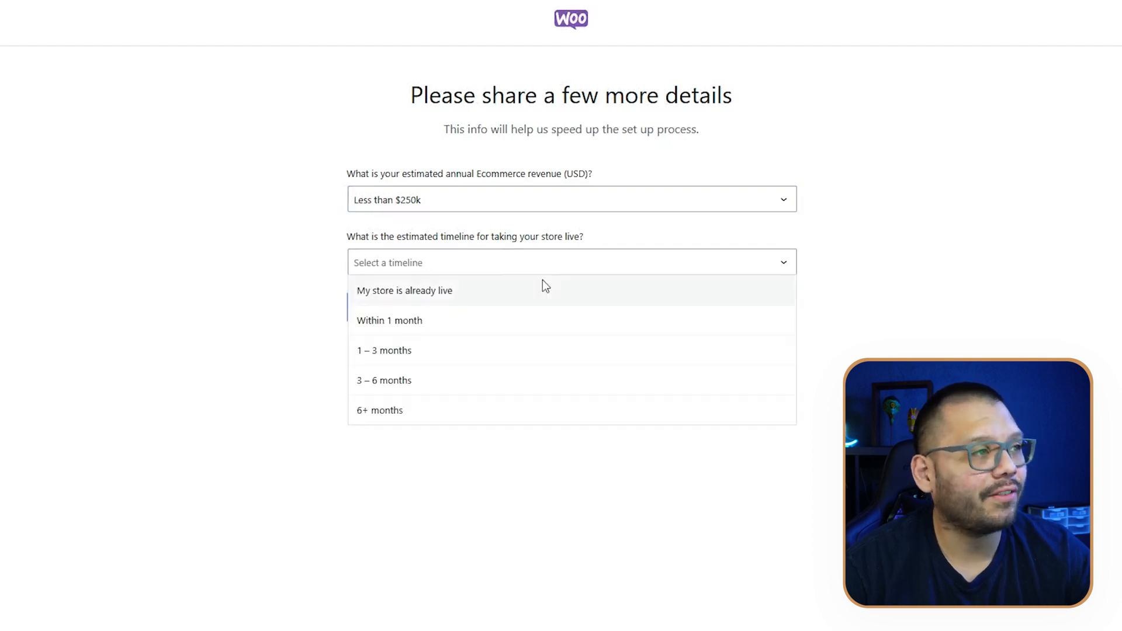
left_click(426, 319)
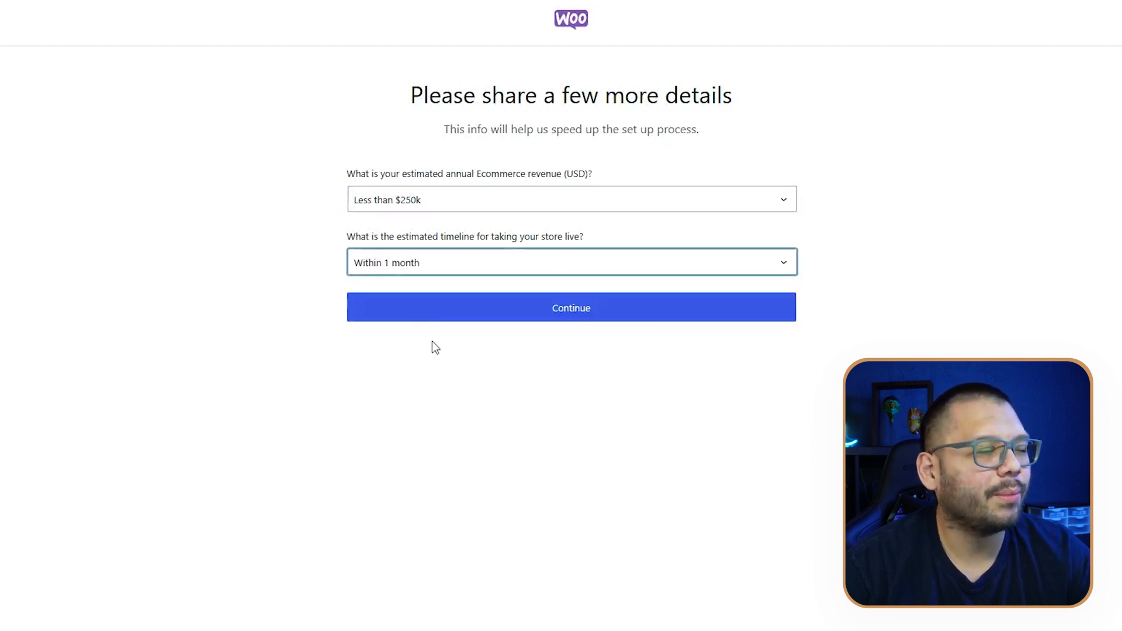
left_click(562, 309)
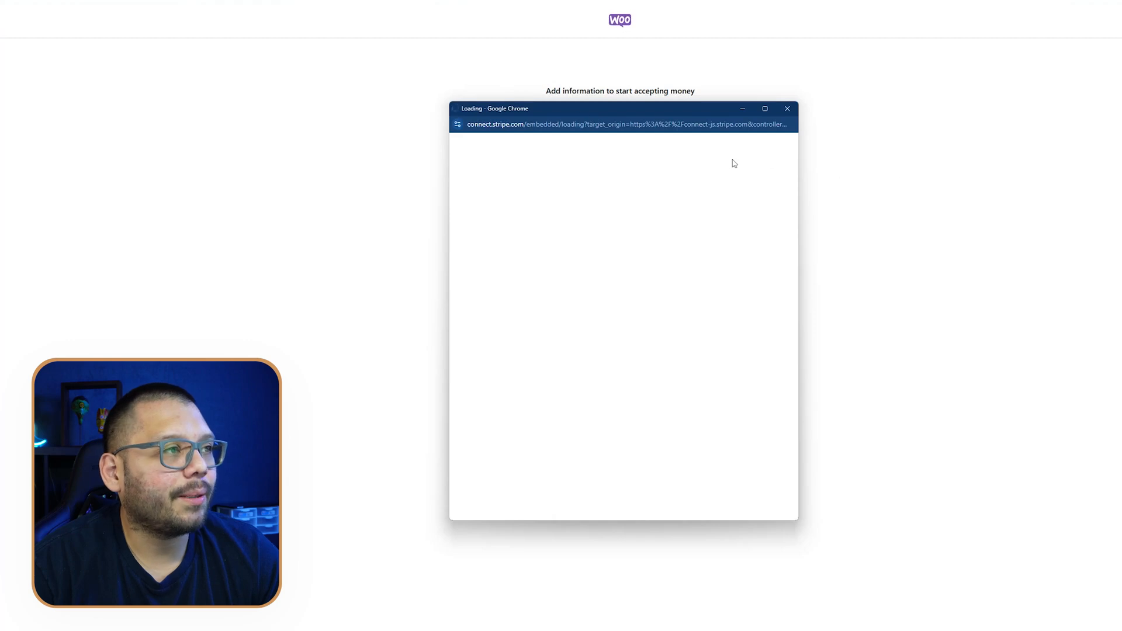
Step: Sign in to Stripe with the account password and verification code
left_click_drag(649, 109, 968, 65)
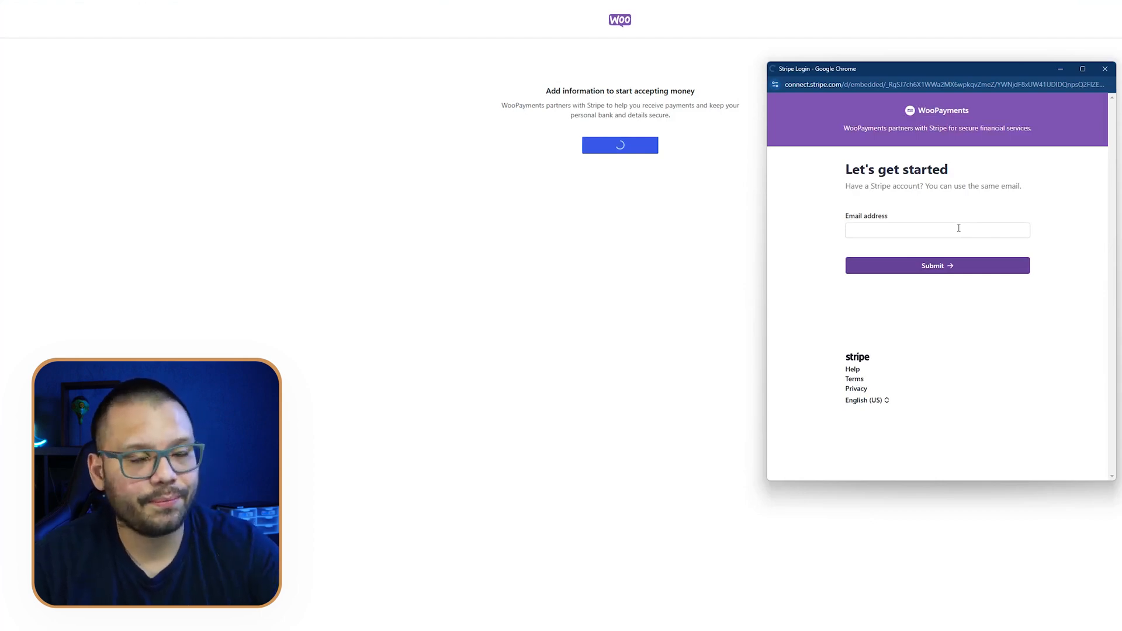
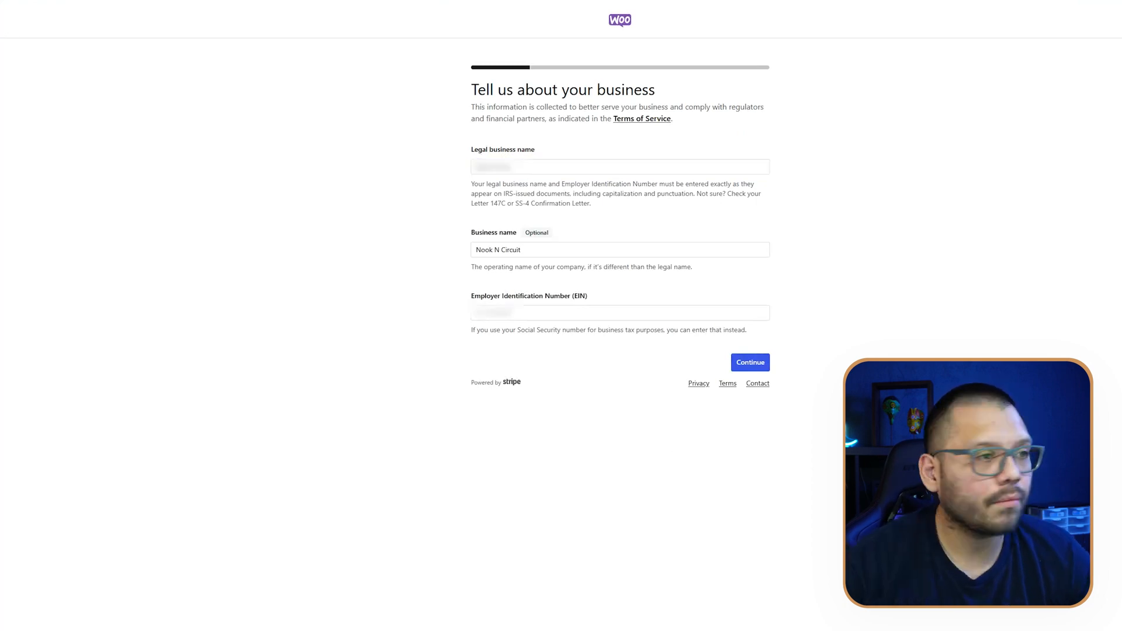
Step: Enter the business EIN and the owner's personal details, submitting both forms
left_click(511, 314)
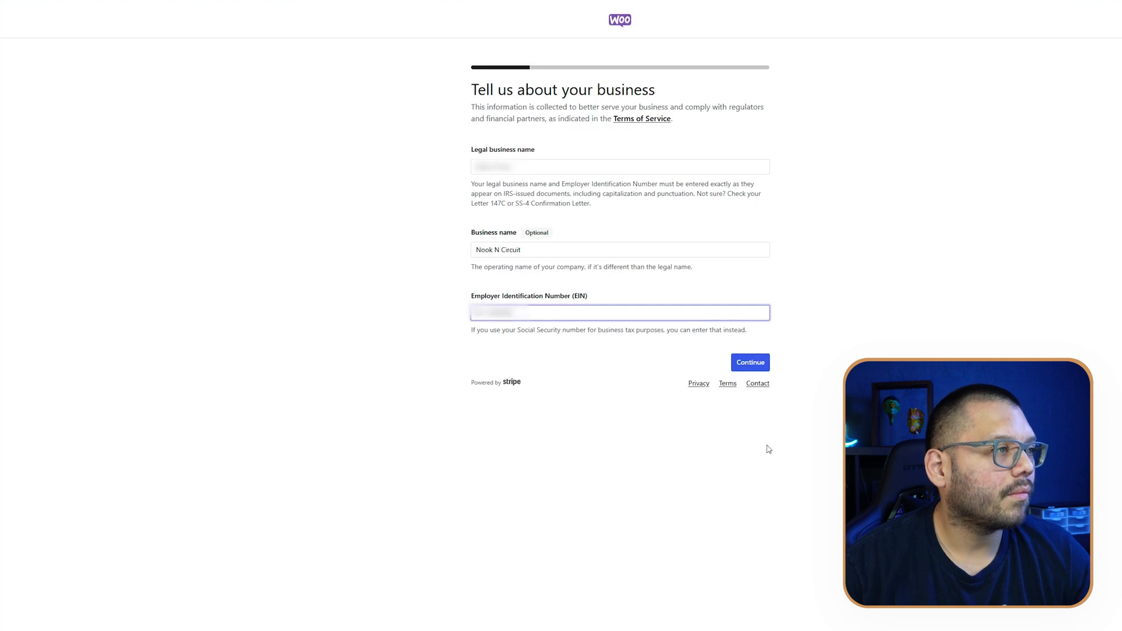
left_click(756, 365)
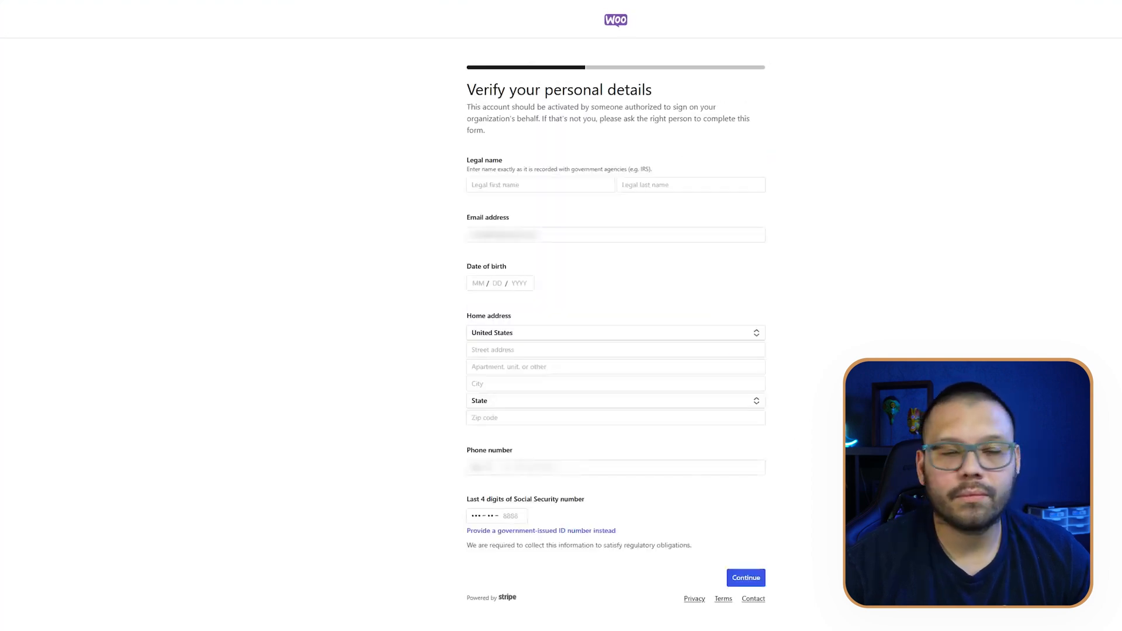
left_click(540, 184)
key("Tab")
key("Tab")
key("Tab")
key("Tab")
key("Tab")
left_click(761, 542)
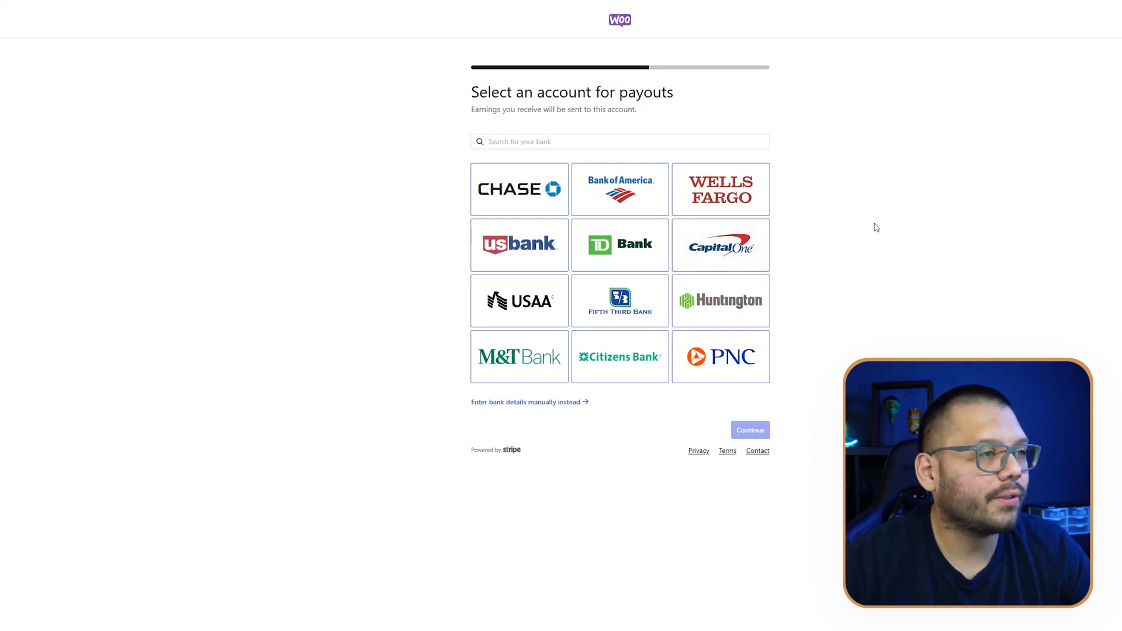
Step: Connect a Capital One bank account through Stripe as the payout account
left_click(721, 245)
left_click(617, 382)
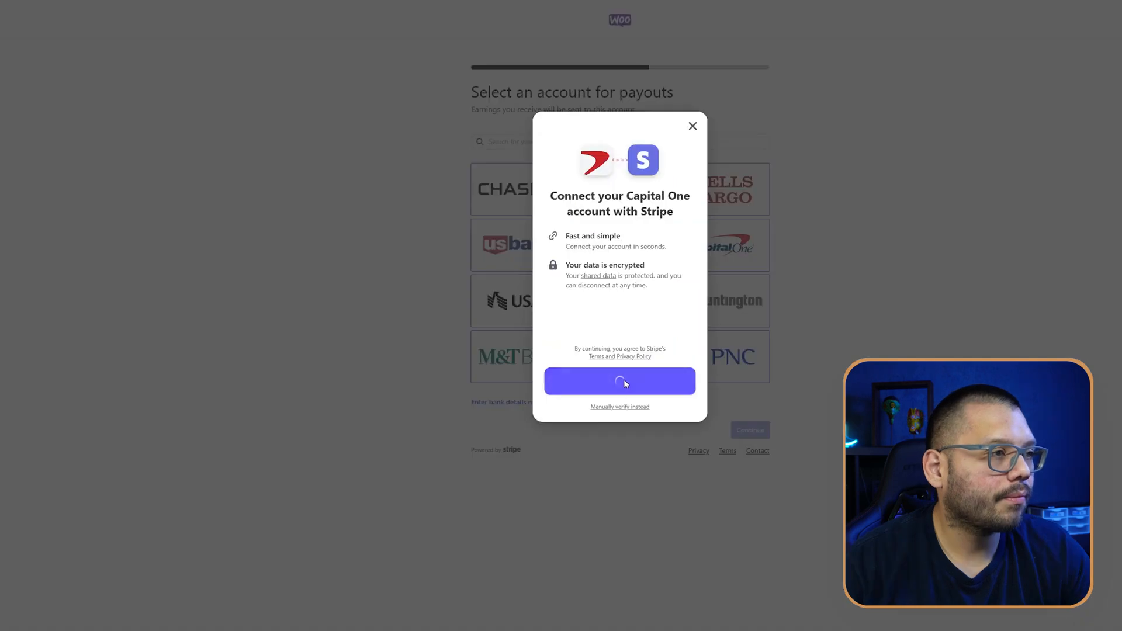
left_click(563, 376)
key("Return")
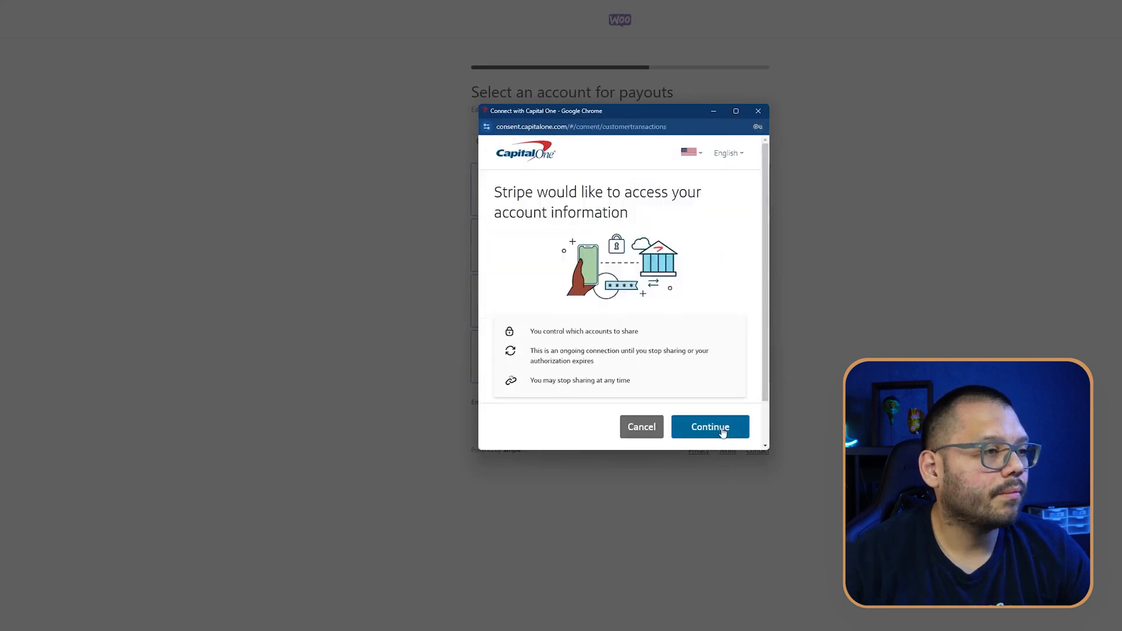
left_click(723, 432)
left_click(719, 429)
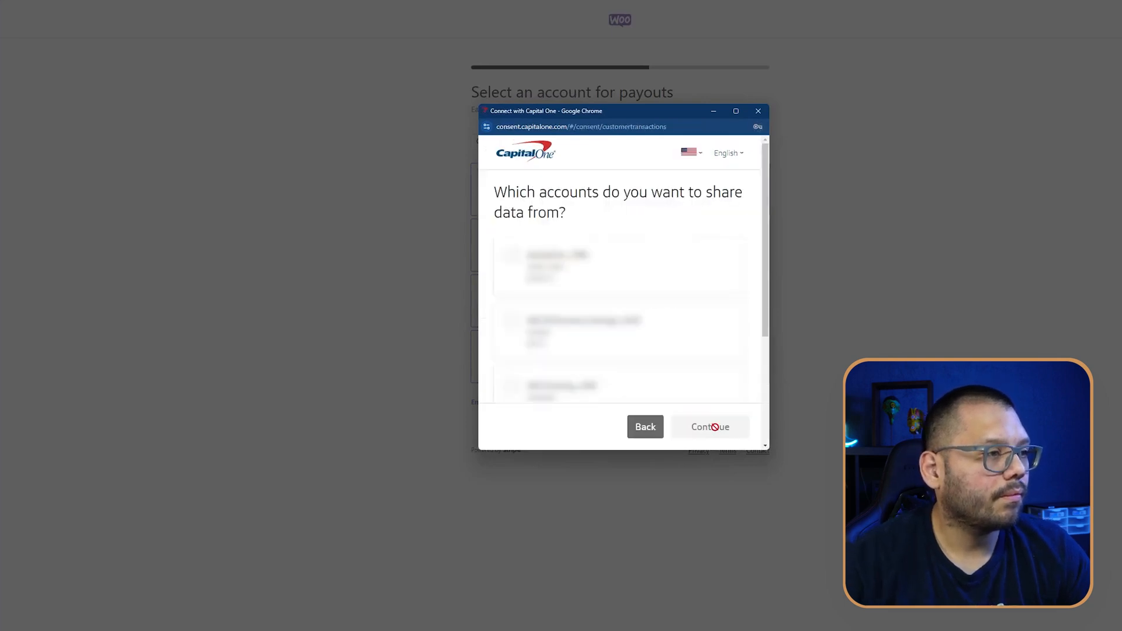
left_click(717, 426)
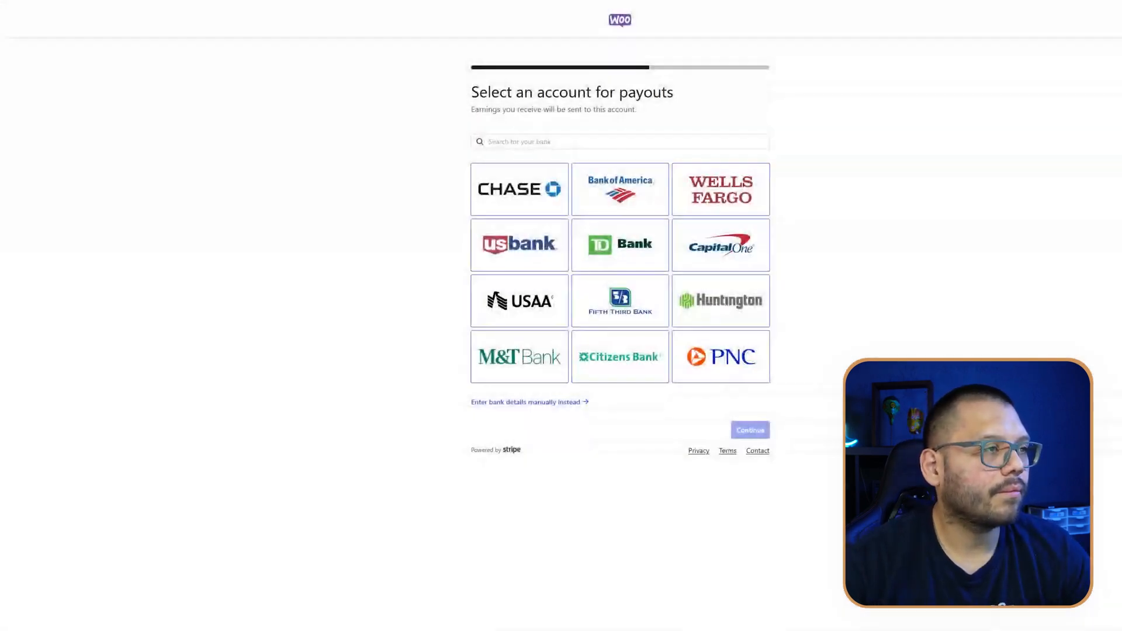
left_click(752, 228)
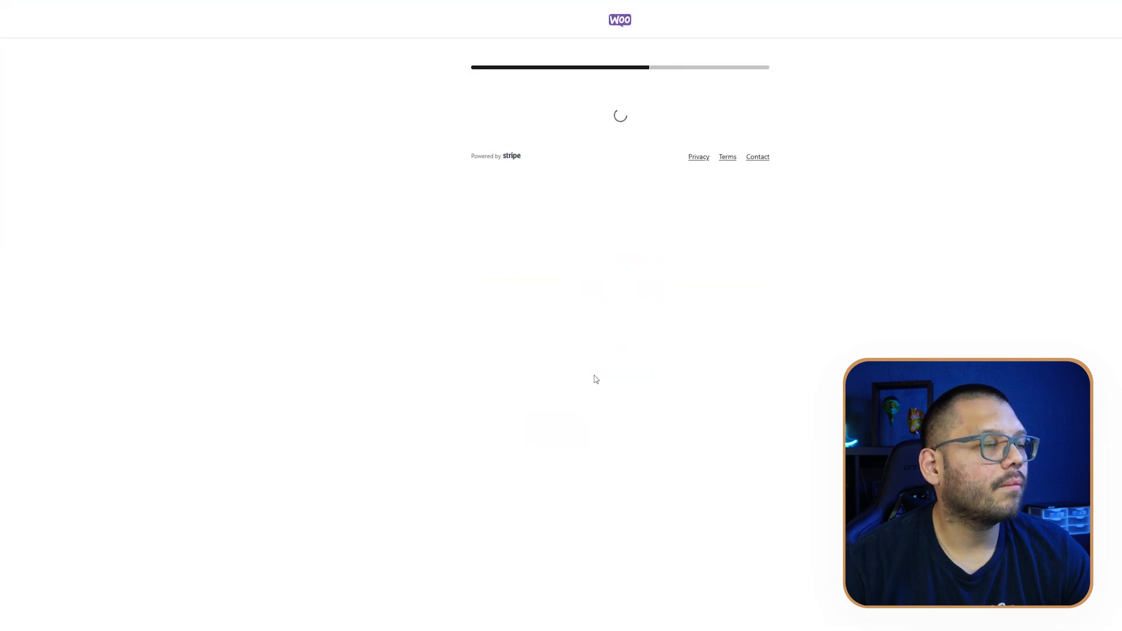
Step: Agree to the WooPayments terms and submit the onboarding
left_click(522, 489)
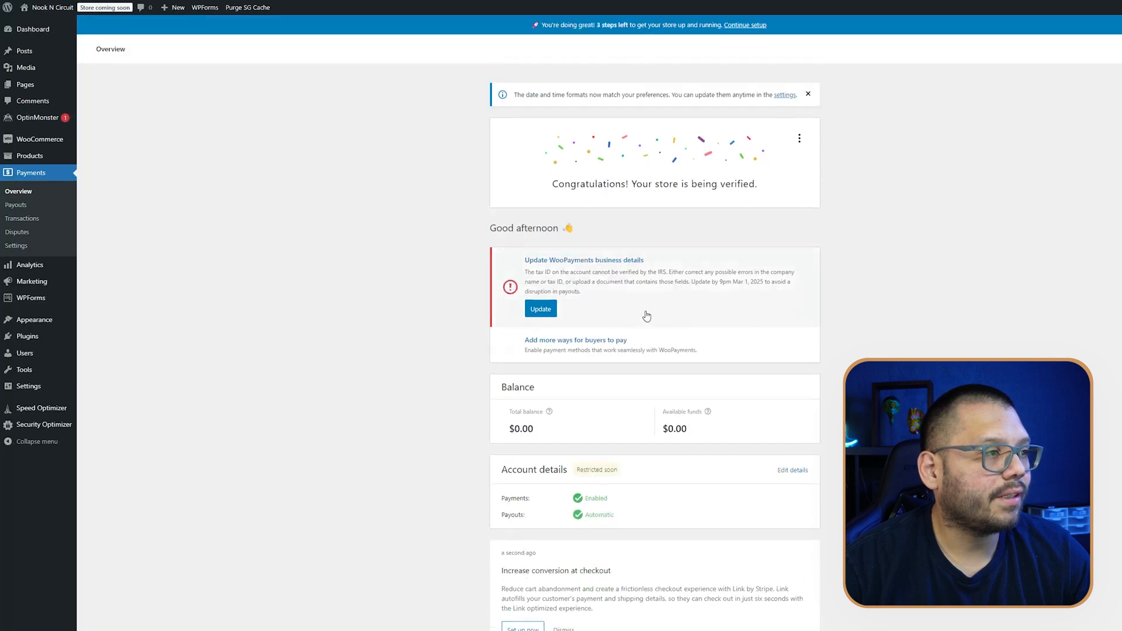
scroll(646, 319, "down", 2)
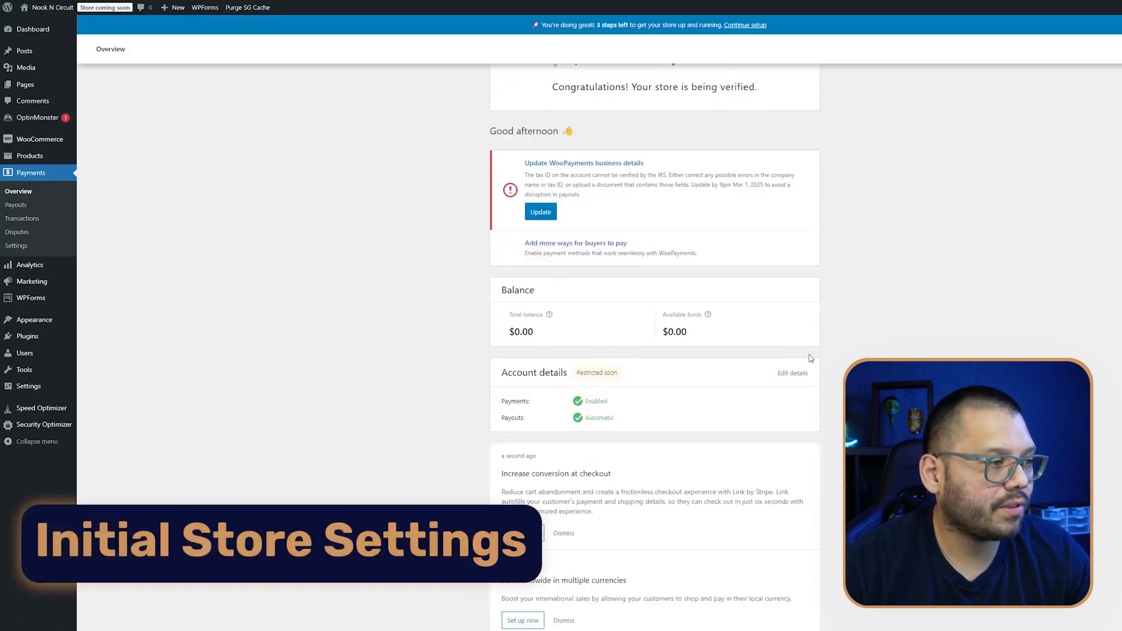
scroll(809, 362, "down", 1)
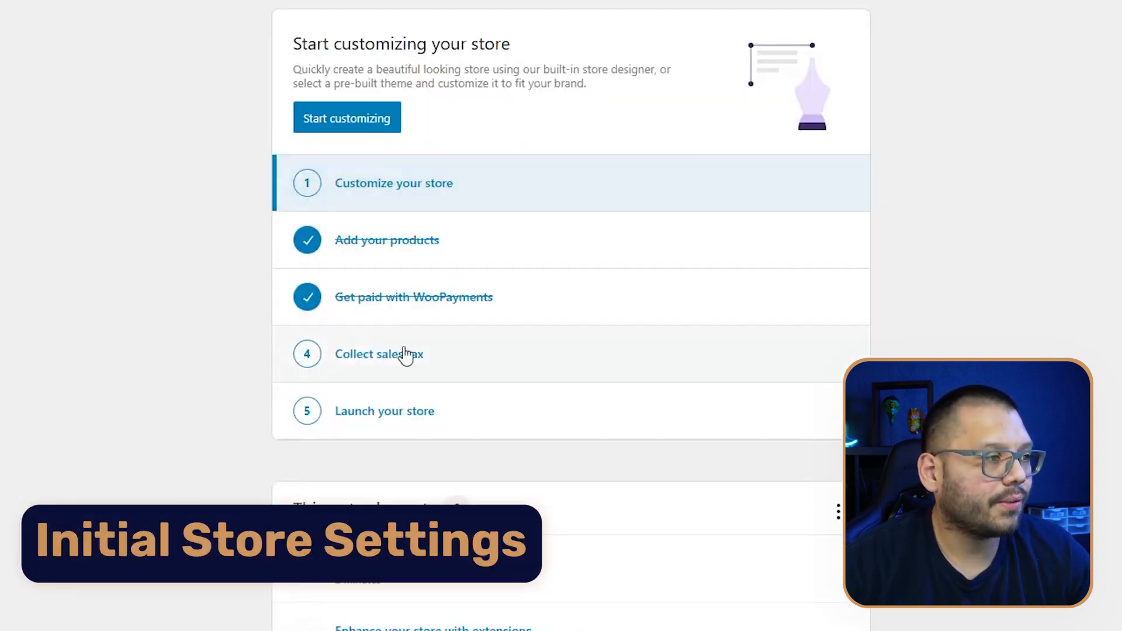
Step: Set up sales tax collection with WooCommerce Tax, entering the store's address
left_click(379, 356)
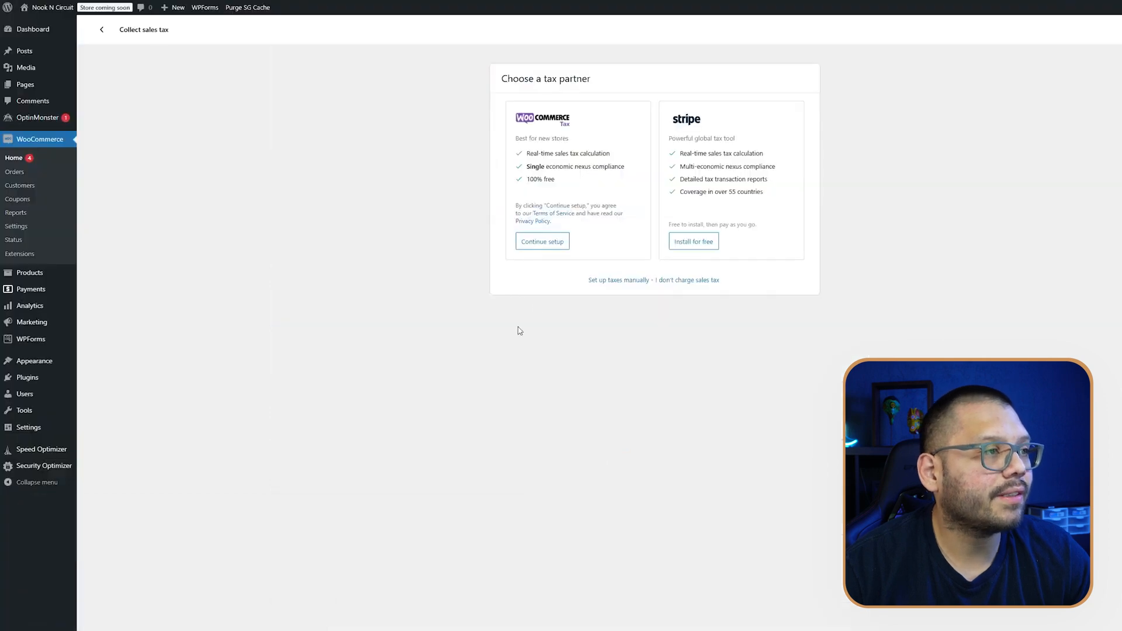
left_click(543, 244)
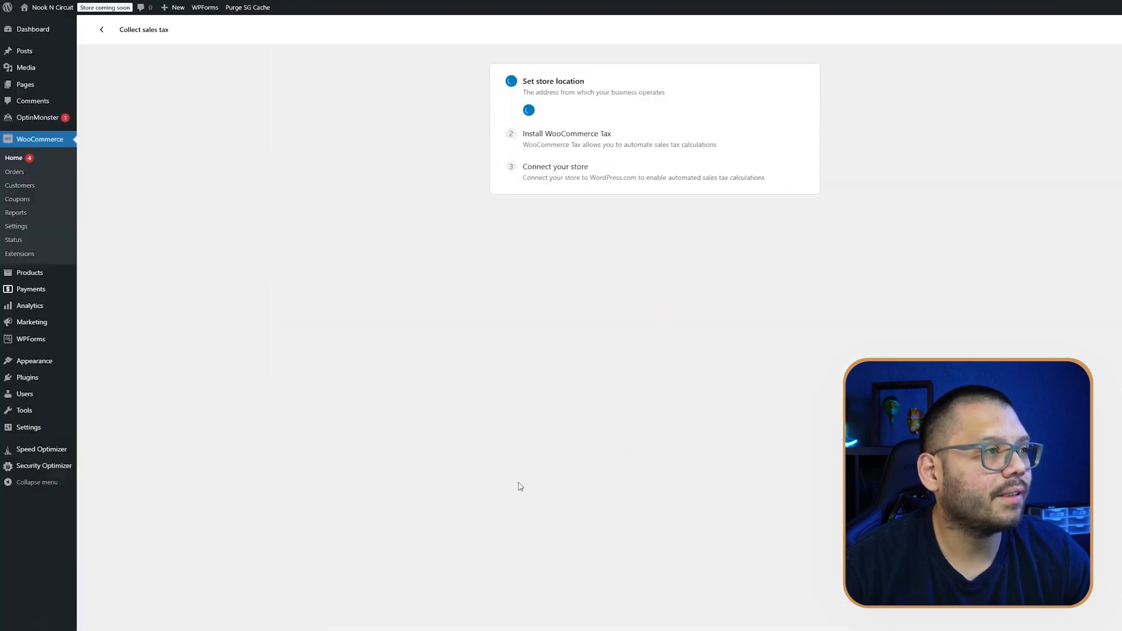
left_click(573, 150)
type("[blurred][blurred]")
key("Tab")
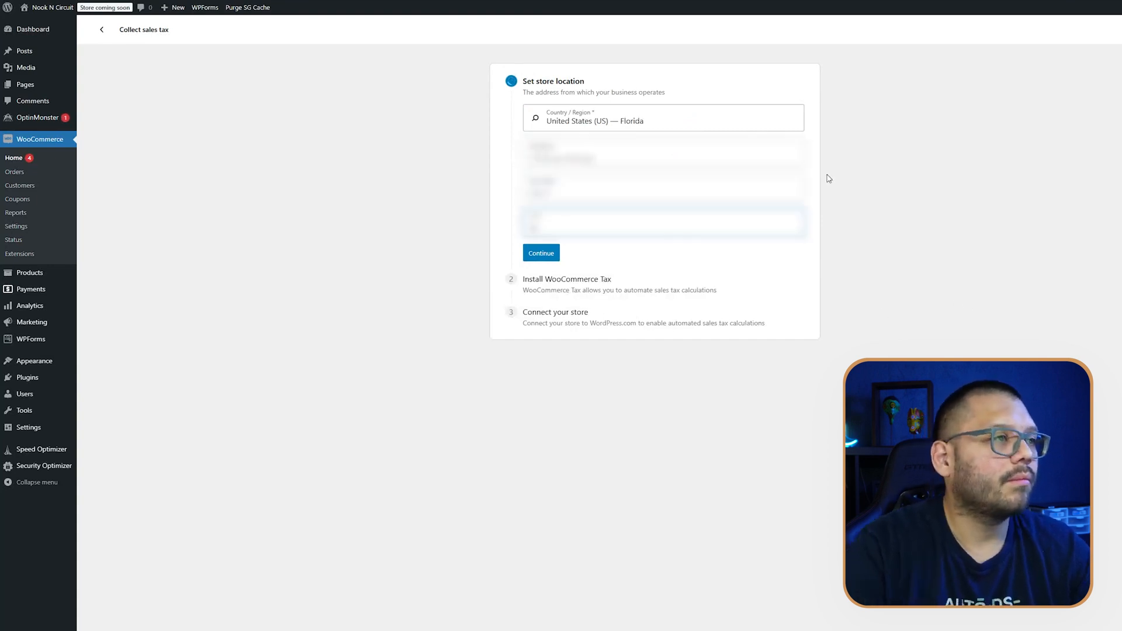
type("[blurred]")
left_click(541, 253)
left_click(654, 181)
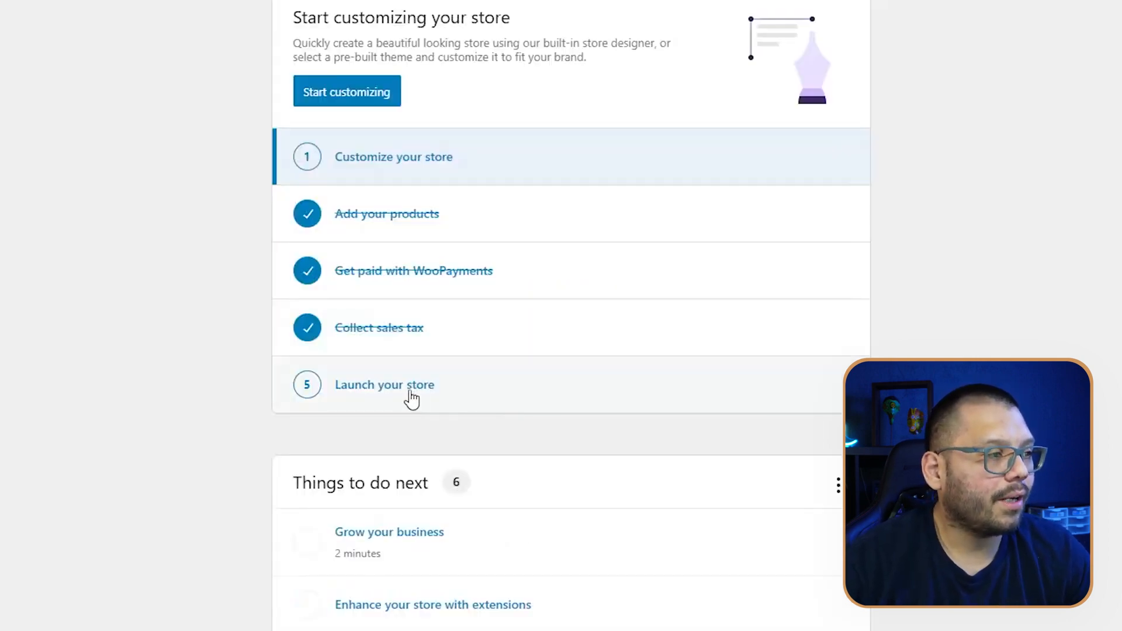
Step: Open the Launch your store step and load nookncircuit.com to check the homepage
left_click(412, 399)
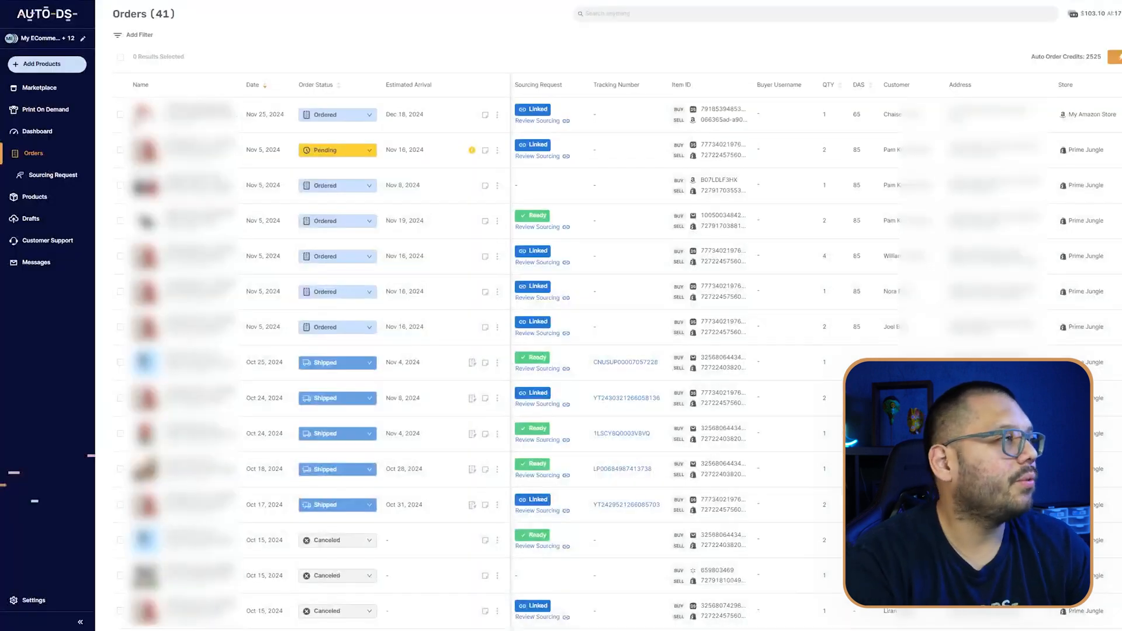
key("ctrl+l")
type("nookncircuit.com")
key("Return")
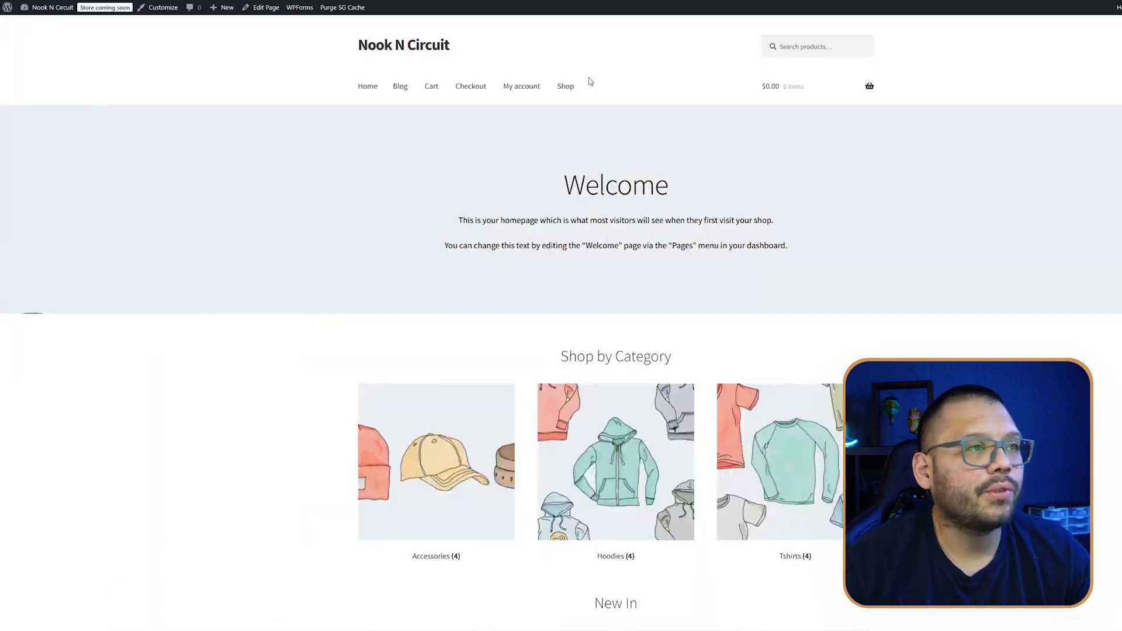
scroll(844, 281, "down", 10)
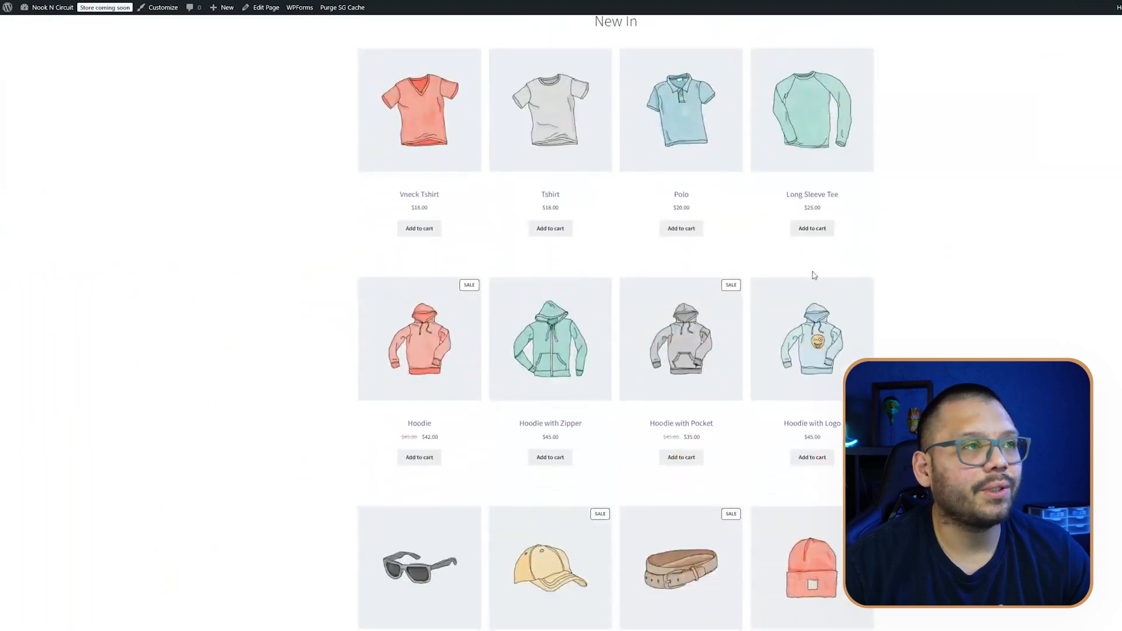
scroll(818, 280, "up", 7)
scroll(570, 176, "up", 3)
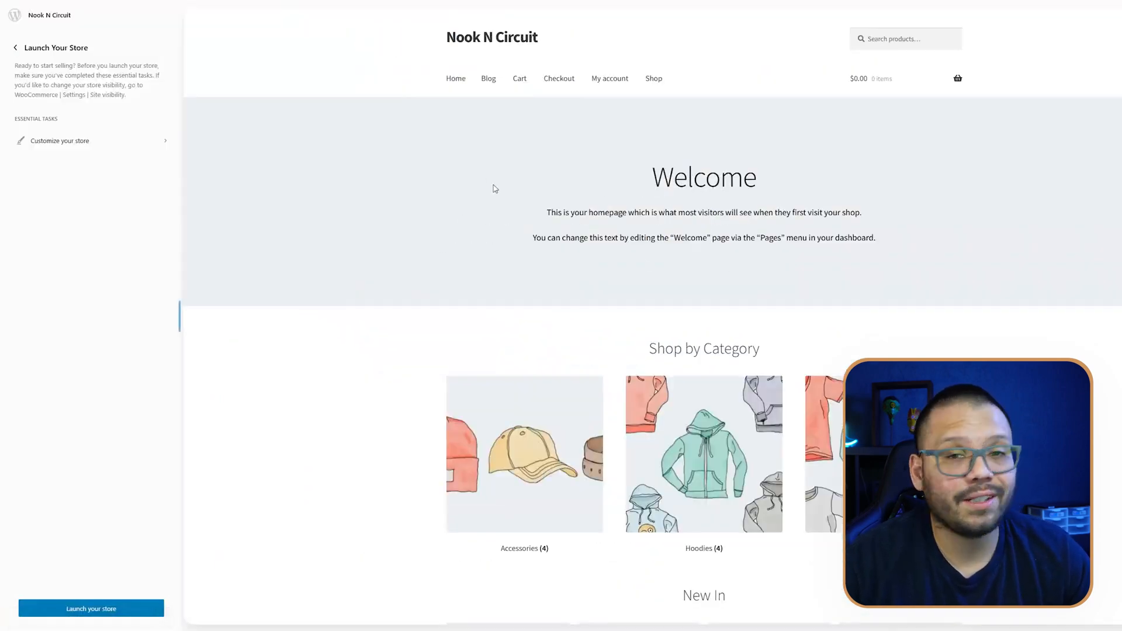
Step: Launch the Storefront theme Customizer from the store customization options and dismiss its welcome tour
left_click(95, 145)
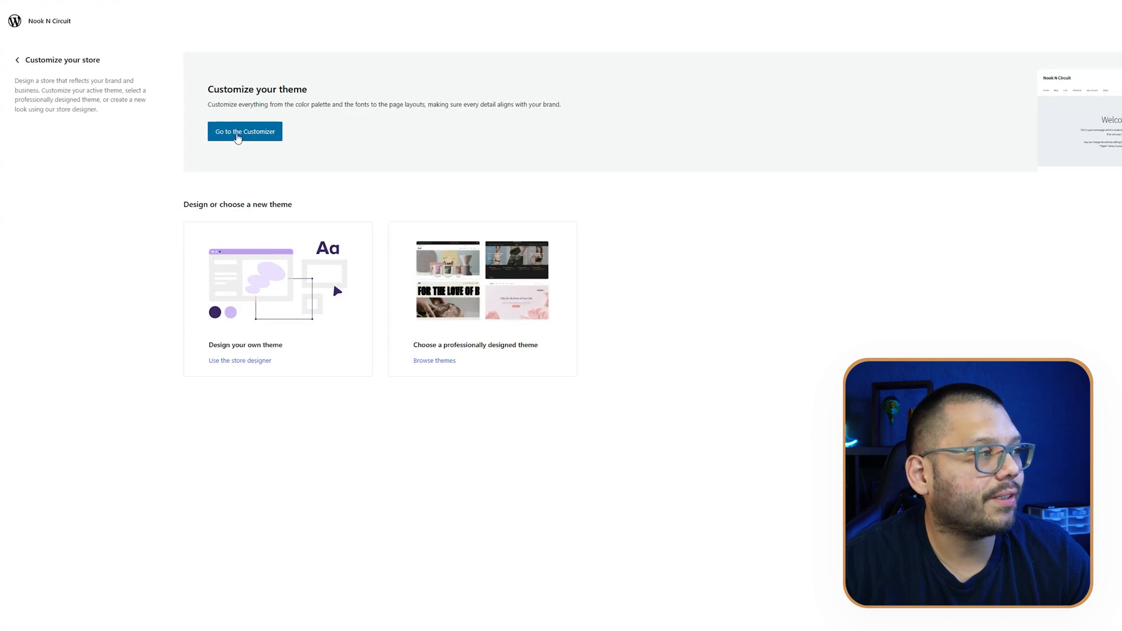
left_click(237, 138)
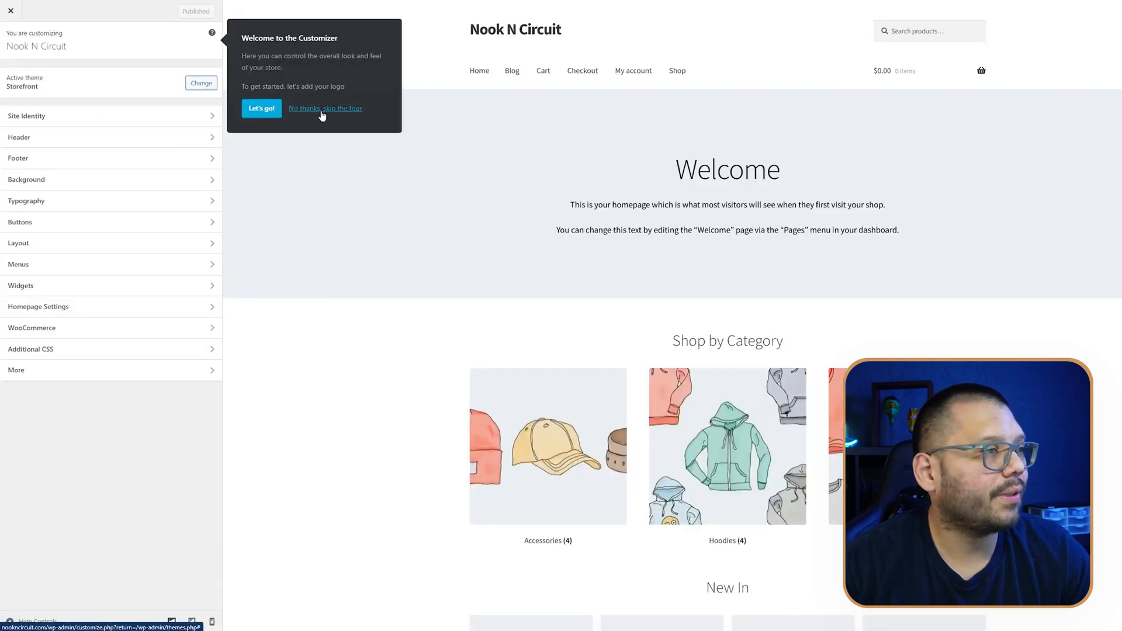
left_click(322, 108)
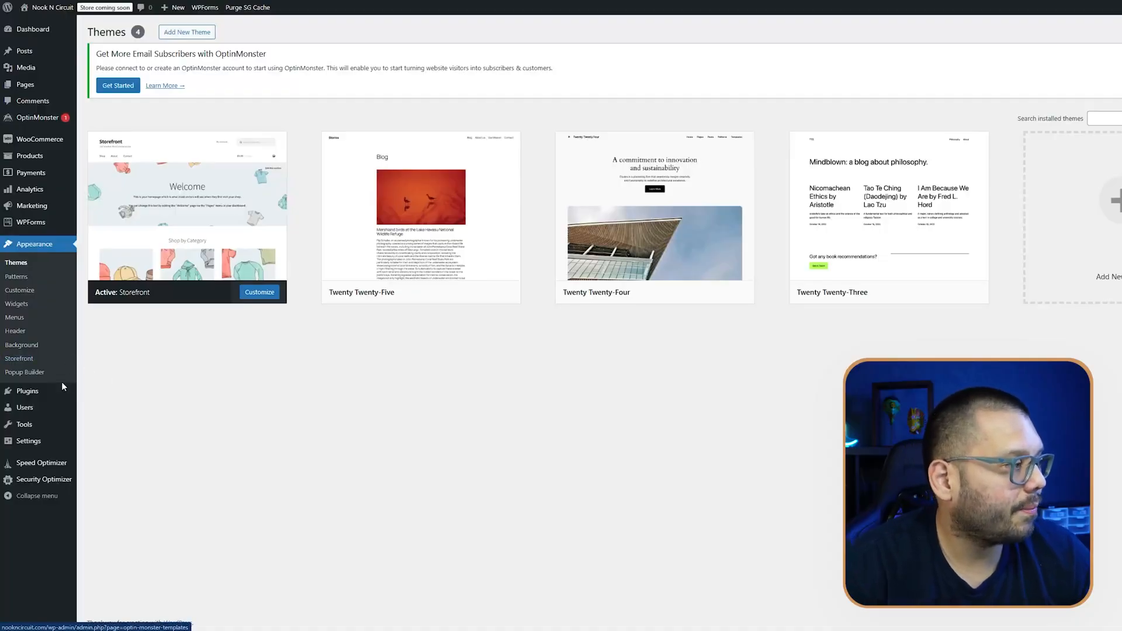
Step: Install and activate the CURCY – Multi Currency for WooCommerce plugin from Add New Plugin
mouse_move(26, 392)
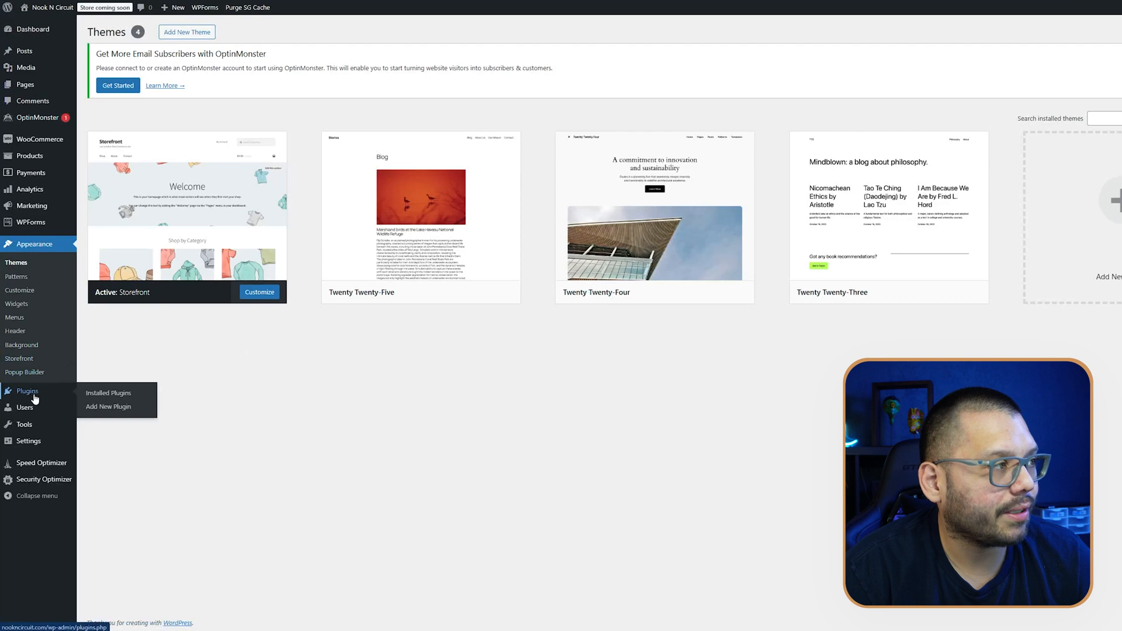
left_click(114, 408)
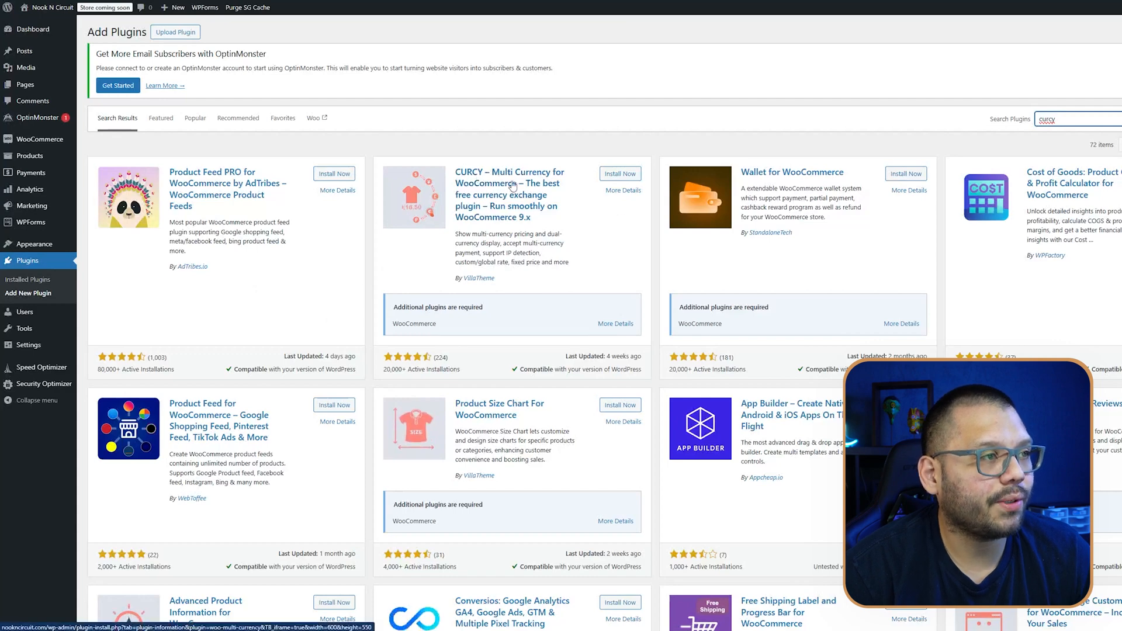
left_click(620, 173)
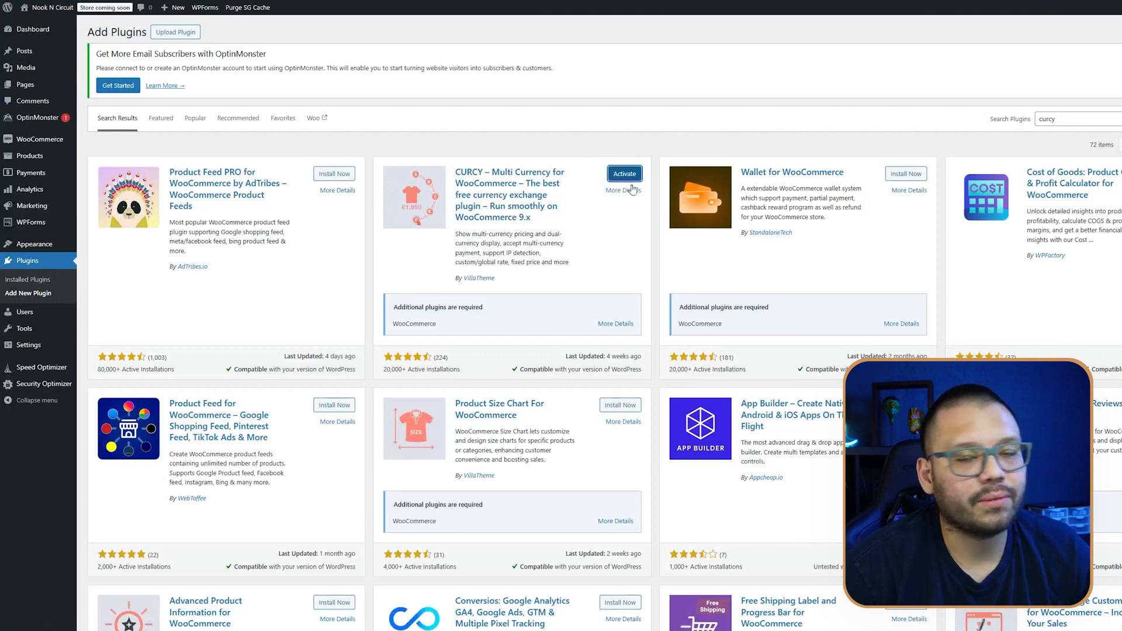
left_click(621, 174)
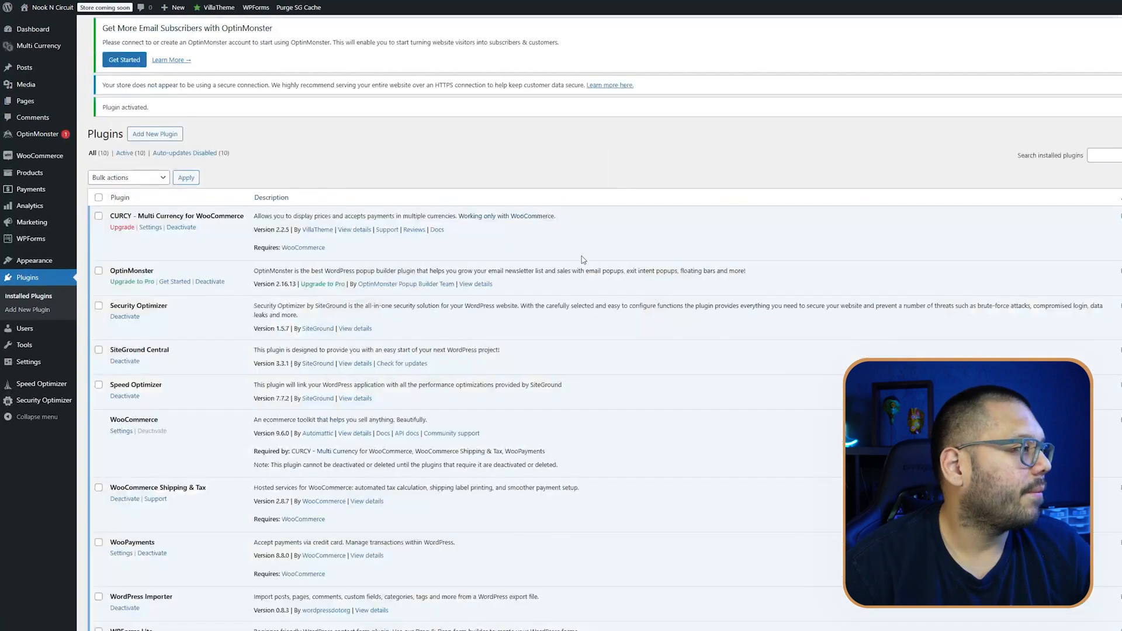
scroll(499, 331, "down", 2)
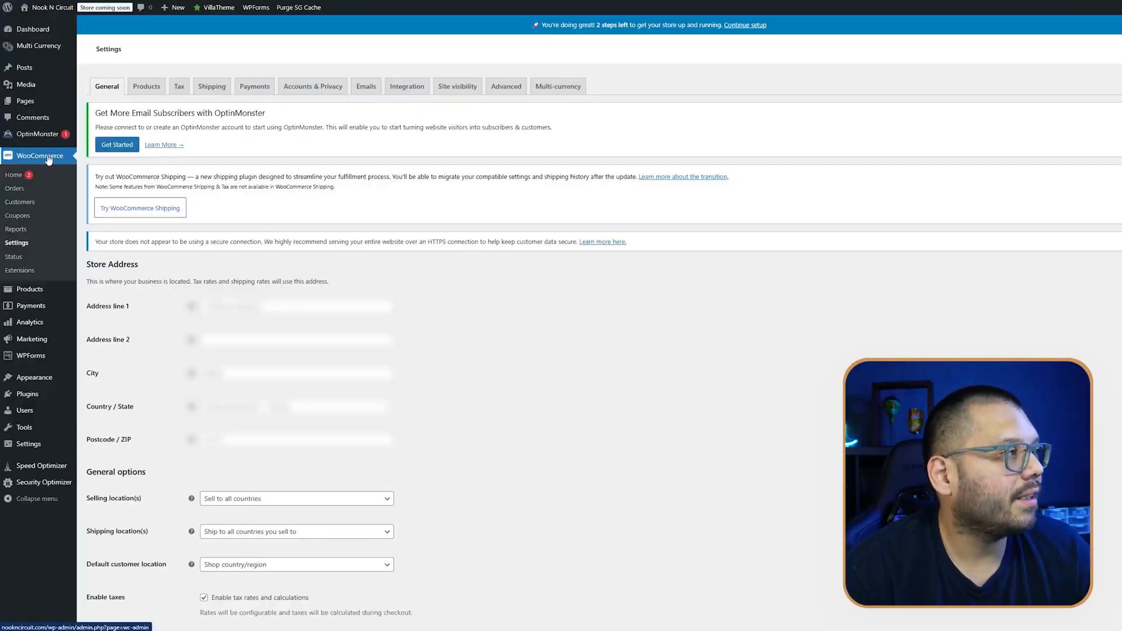
scroll(570, 282, "down", 1)
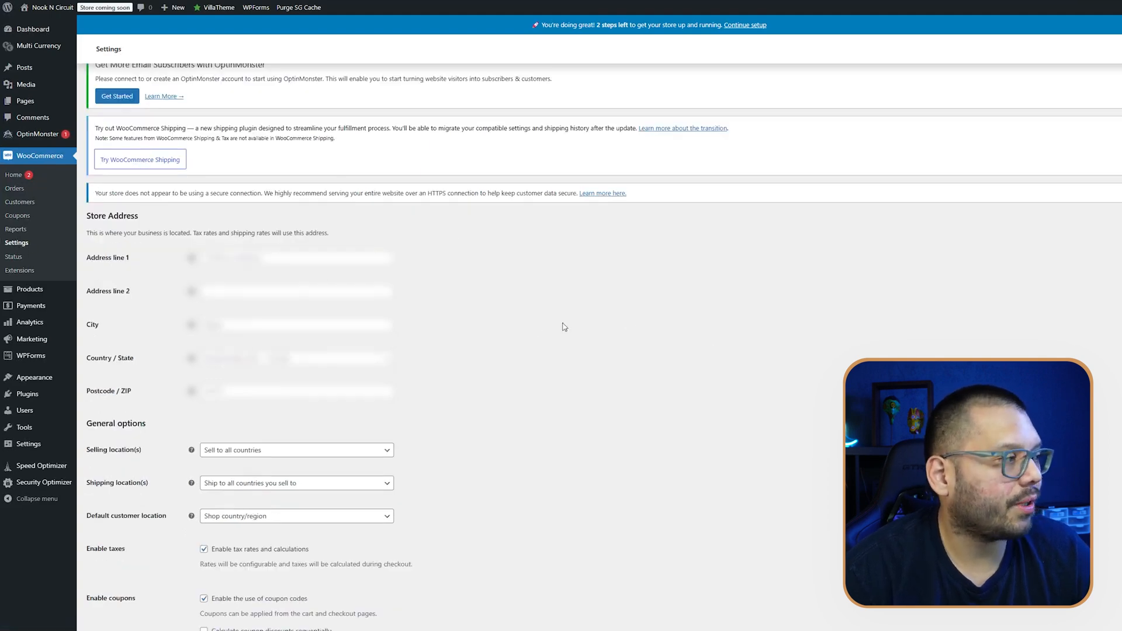
scroll(533, 326, "down", 2)
scroll(221, 353, "down", 2)
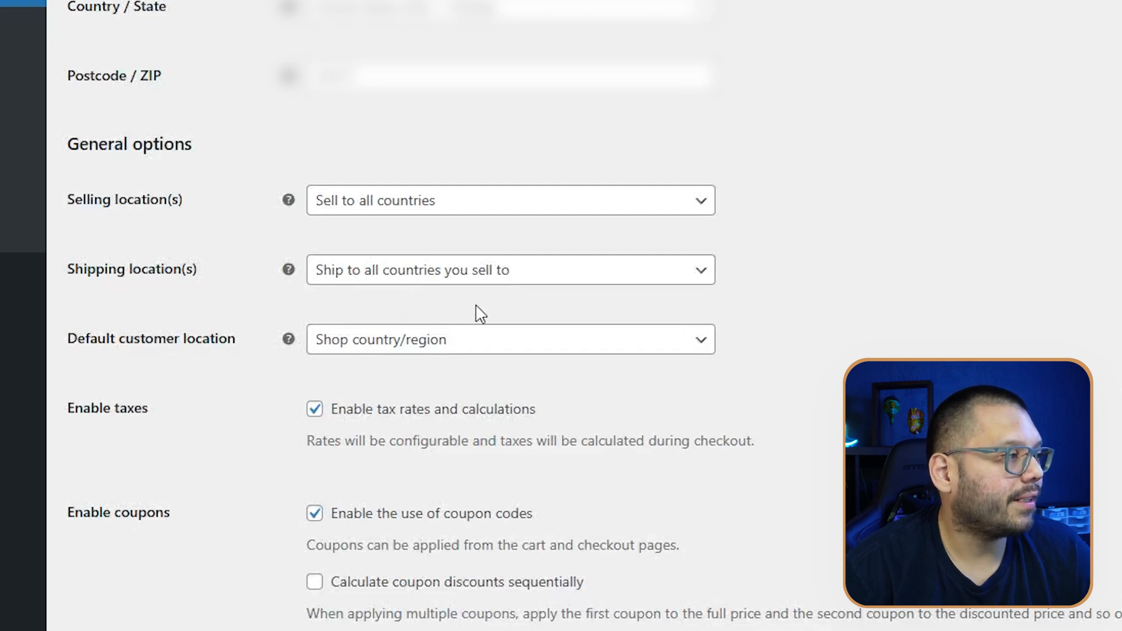
left_click(418, 271)
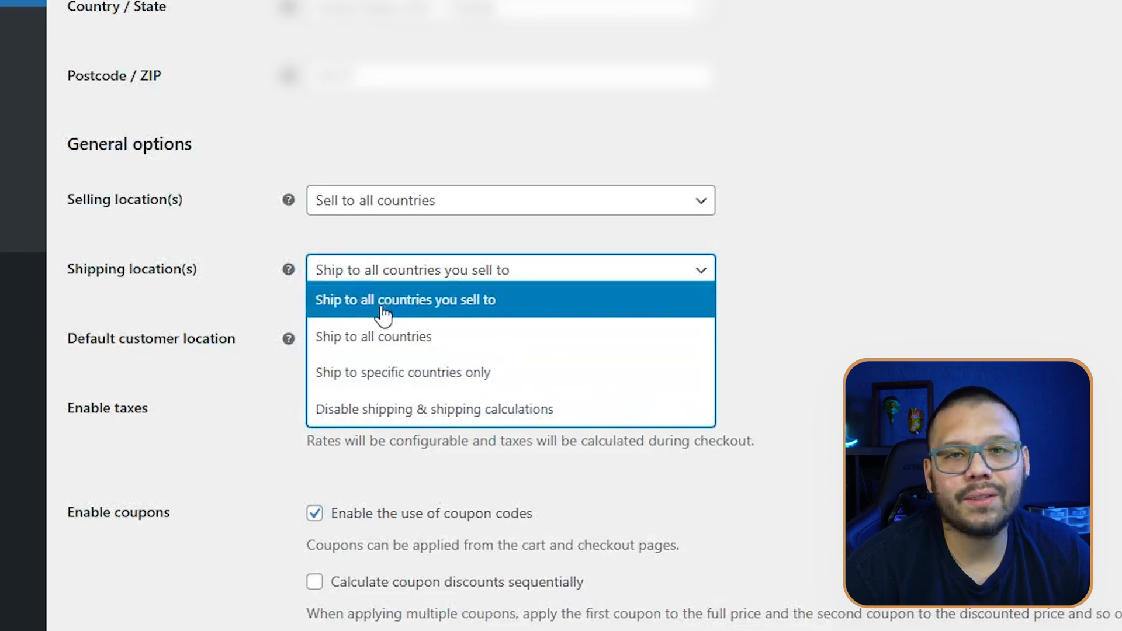
left_click(483, 313)
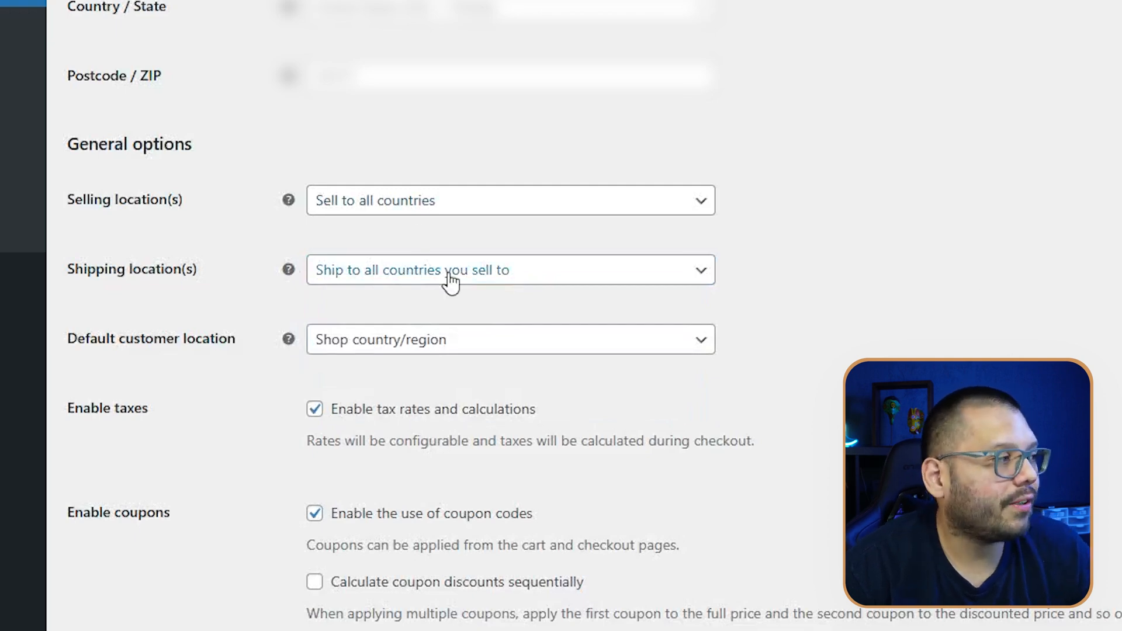
mouse_move(287, 339)
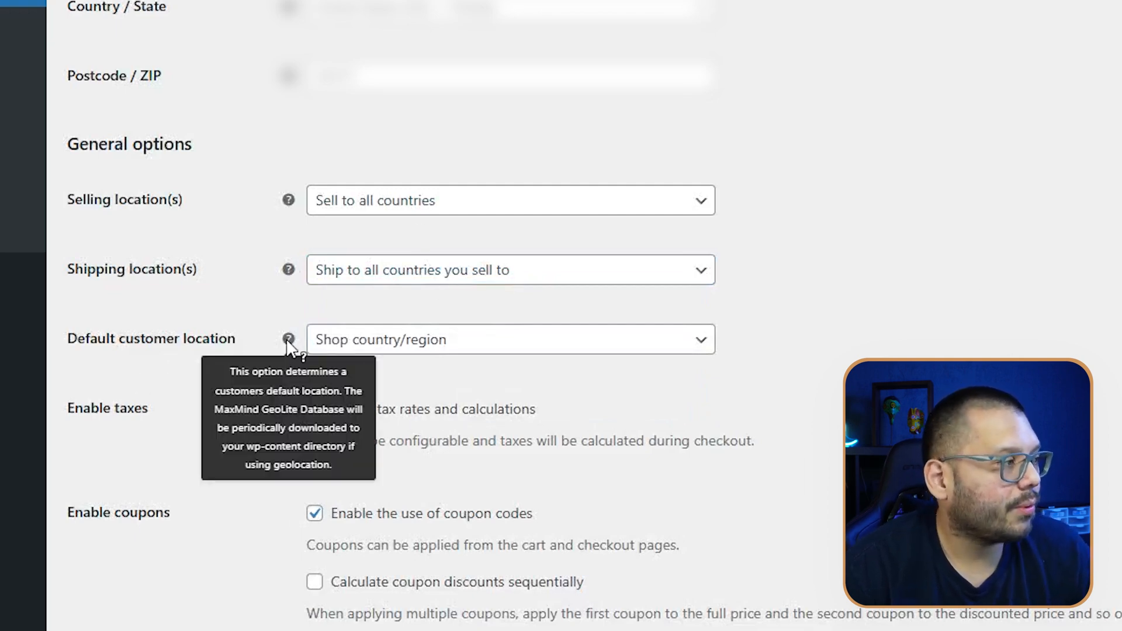
left_click(510, 340)
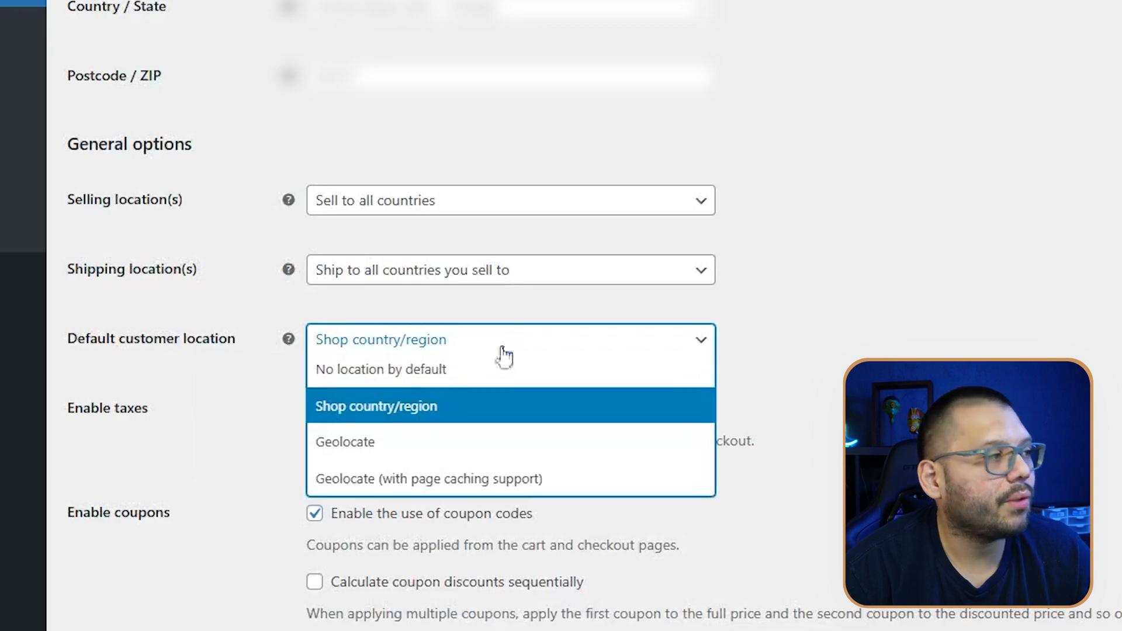
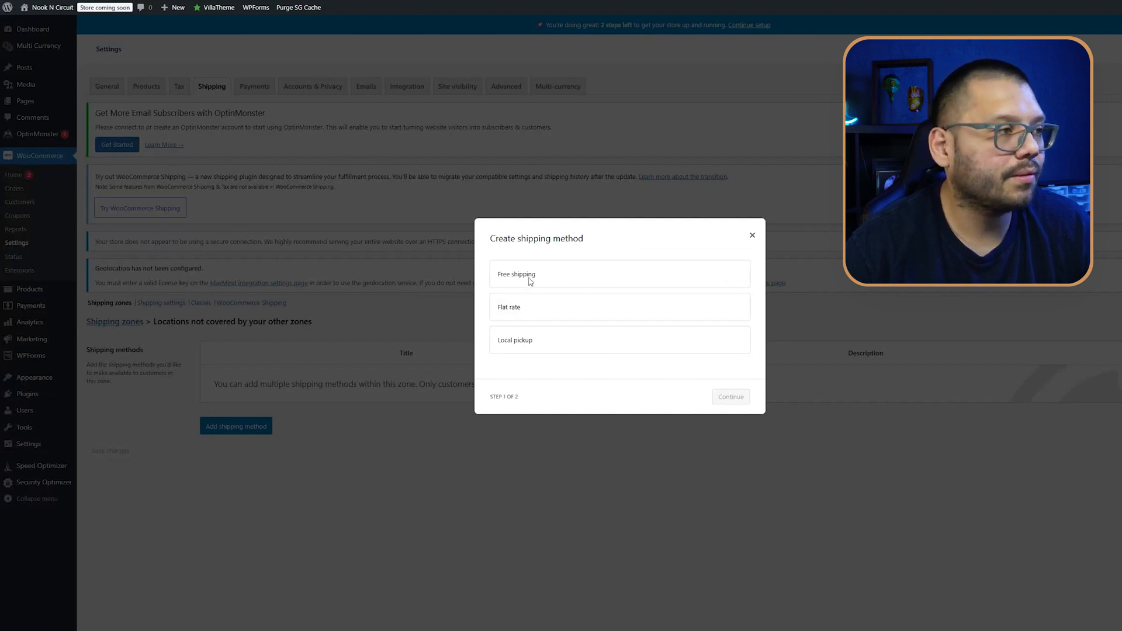
Step: Add a Free shipping method to the Rest of the world zone
left_click(607, 280)
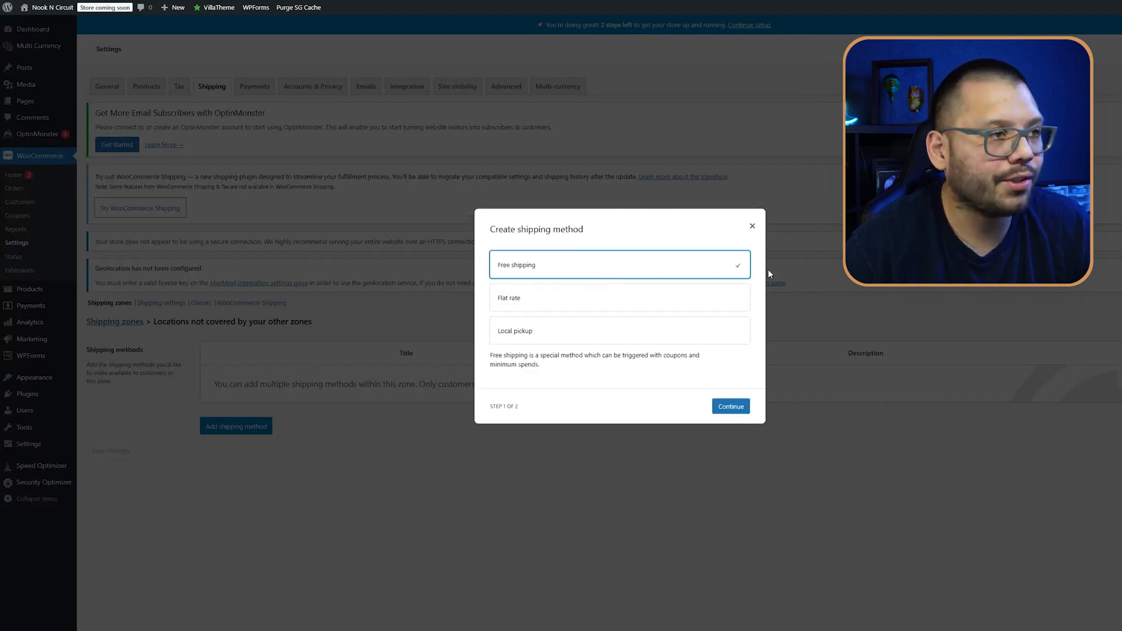
left_click(730, 406)
left_click(701, 393)
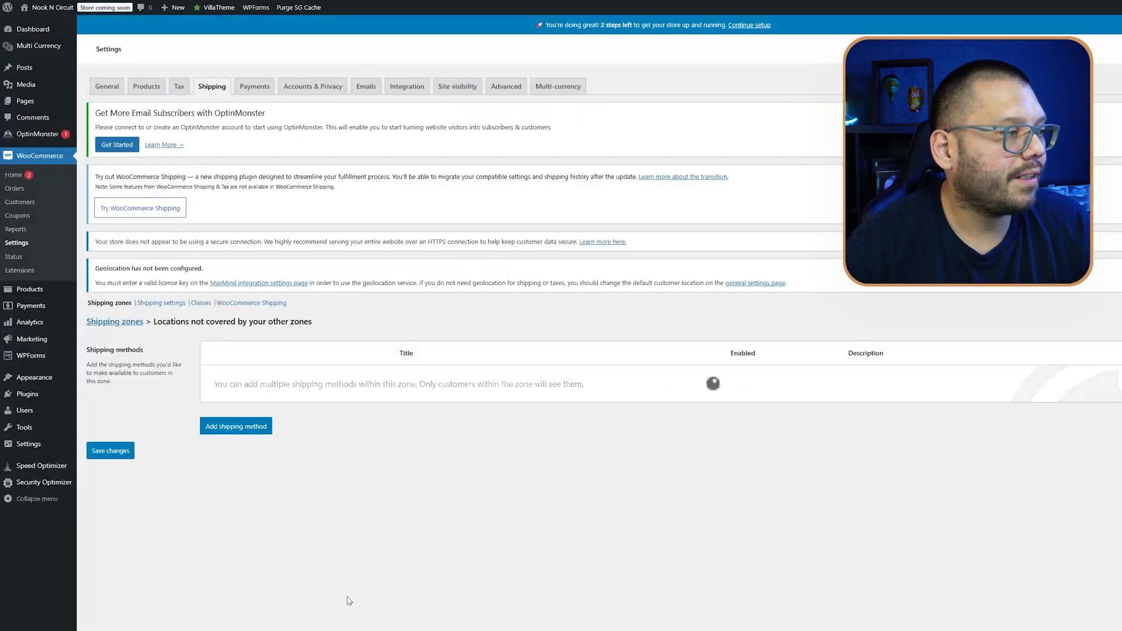
left_click(132, 323)
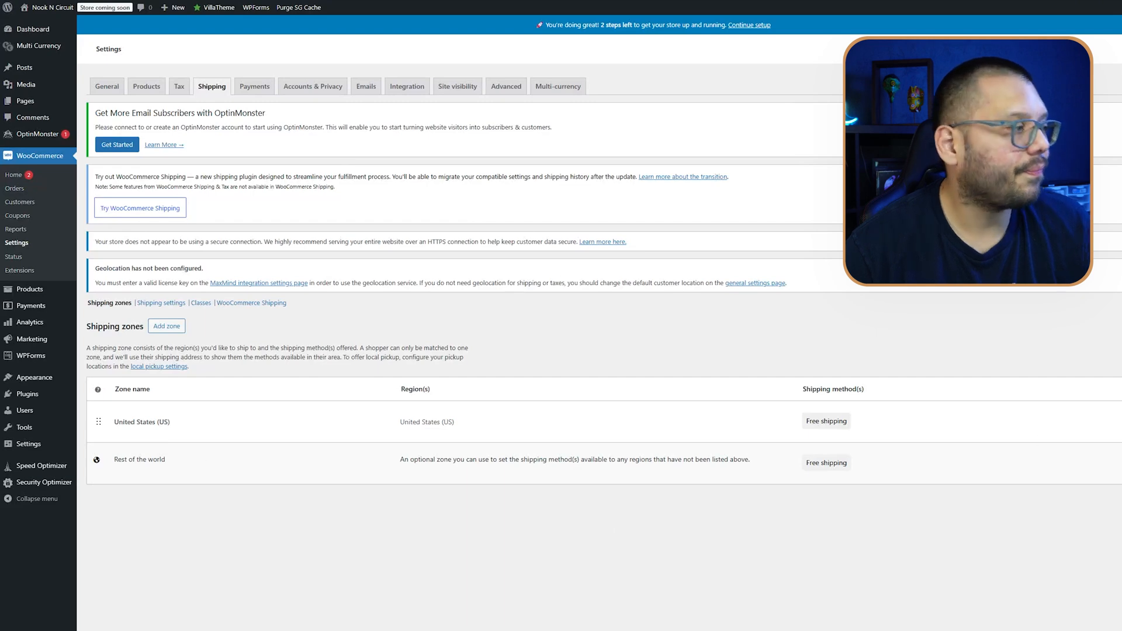
Step: Switch off Free shipping in the Rest of the world zone and save the change
left_click(327, 466)
left_click(492, 364)
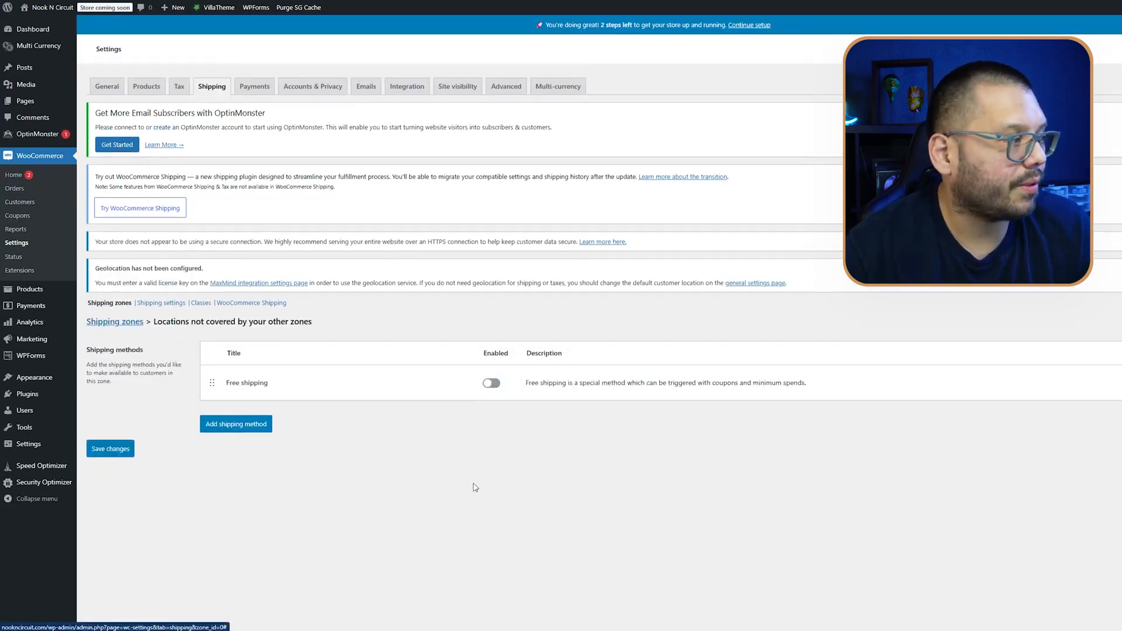
left_click(110, 449)
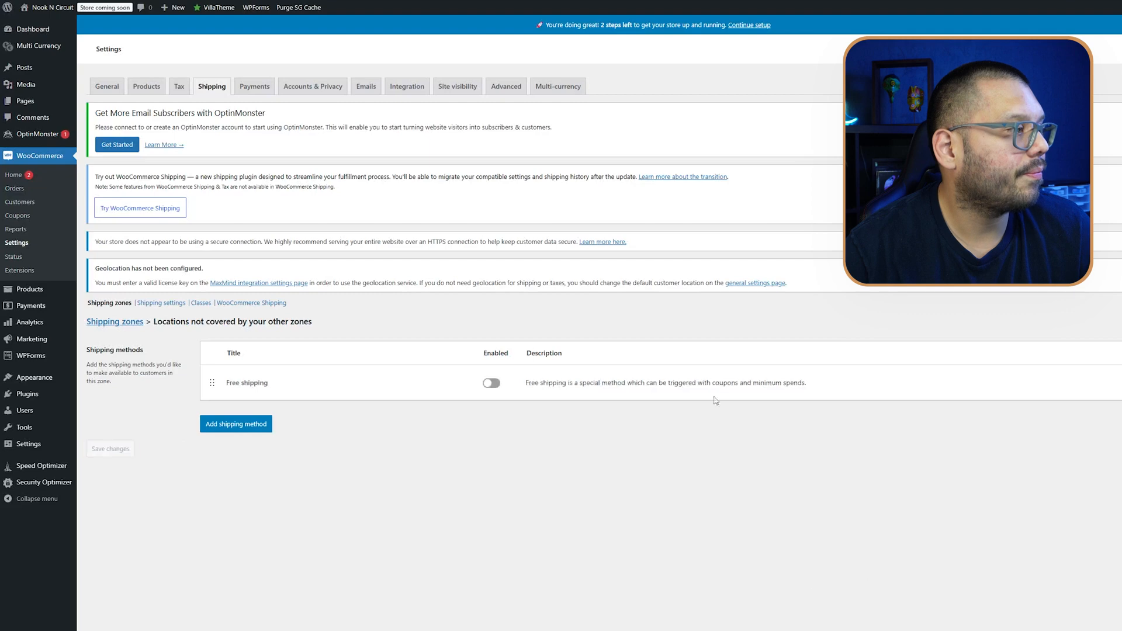
right_click(948, 590)
left_click(639, 479)
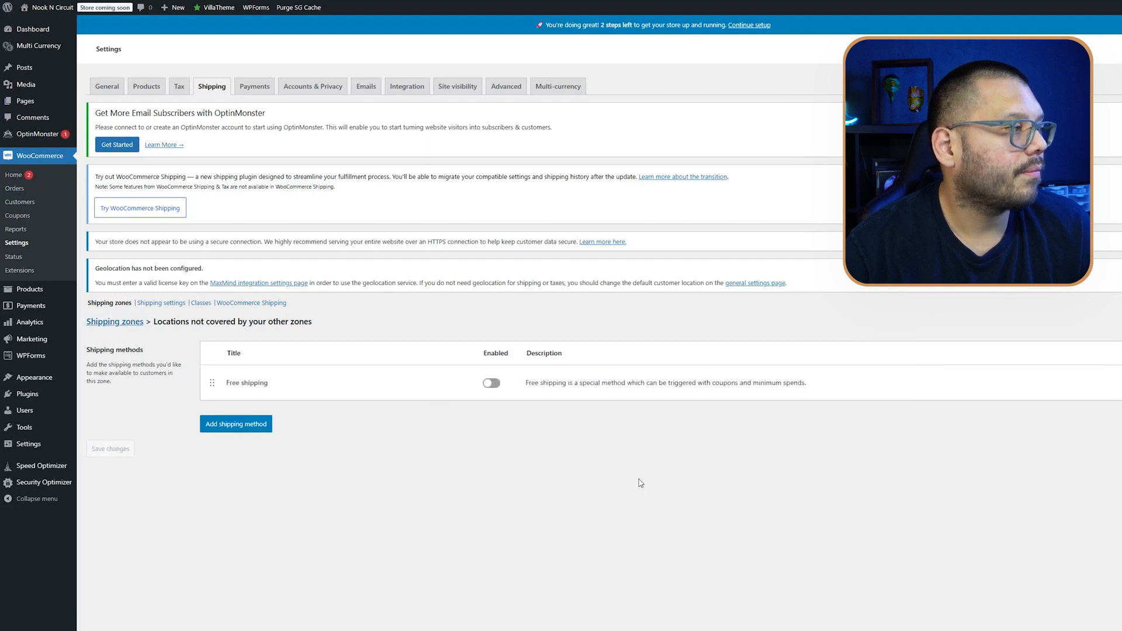
left_click(115, 322)
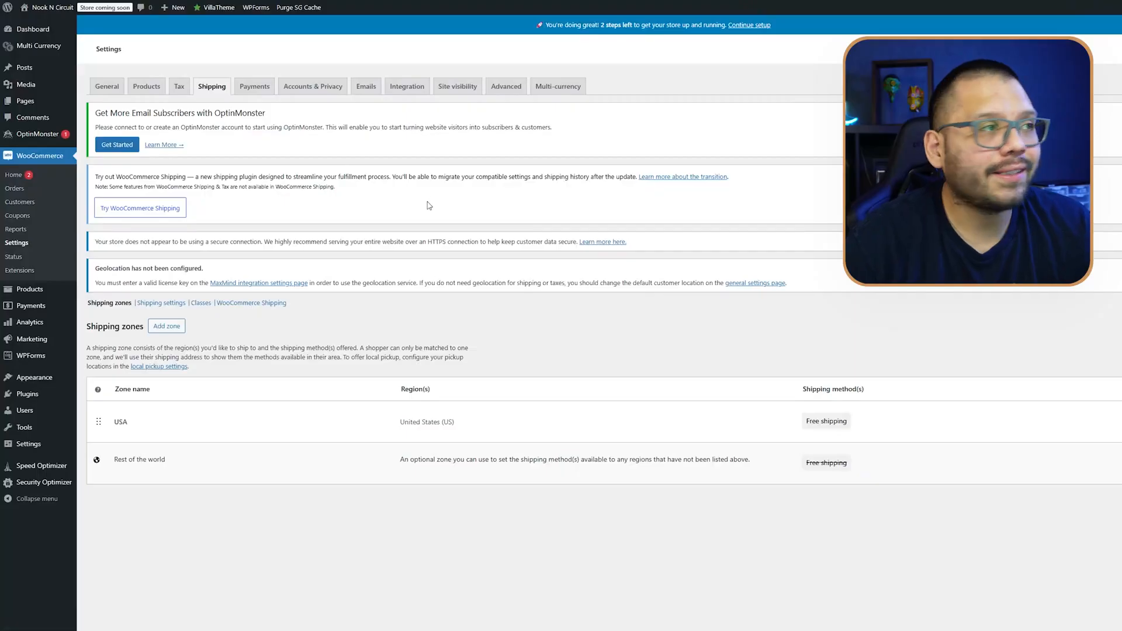
Step: Show the Site visibility tab of WooCommerce Settings
left_click(458, 86)
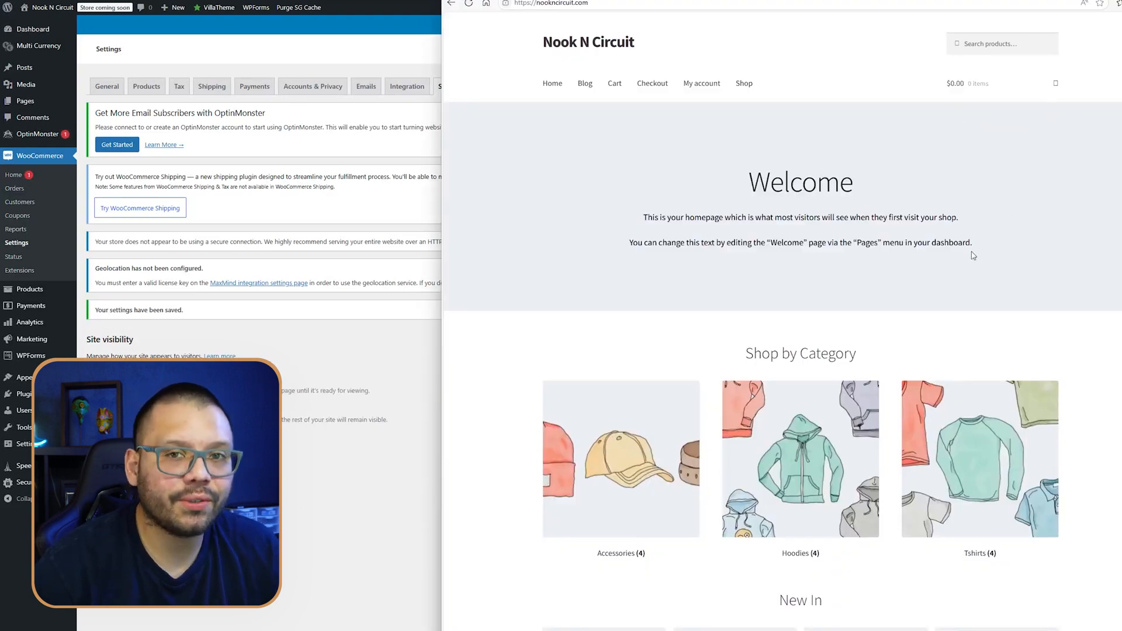
Step: Set site visibility to Live and reload the storefront Shop page to confirm it's public
left_click(745, 88)
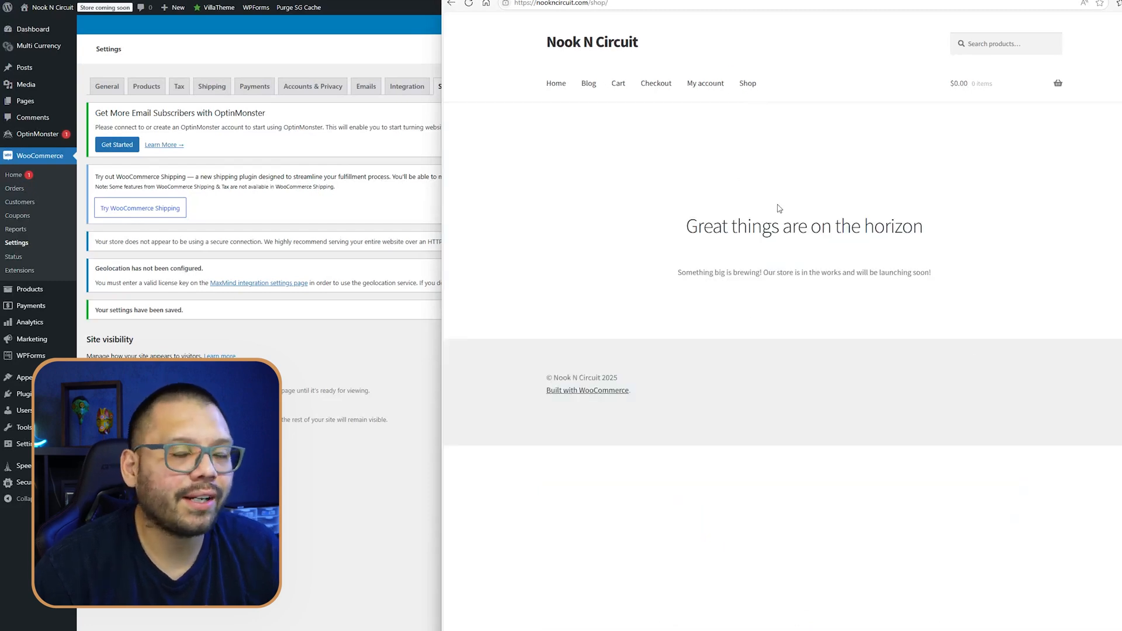
left_click(92, 465)
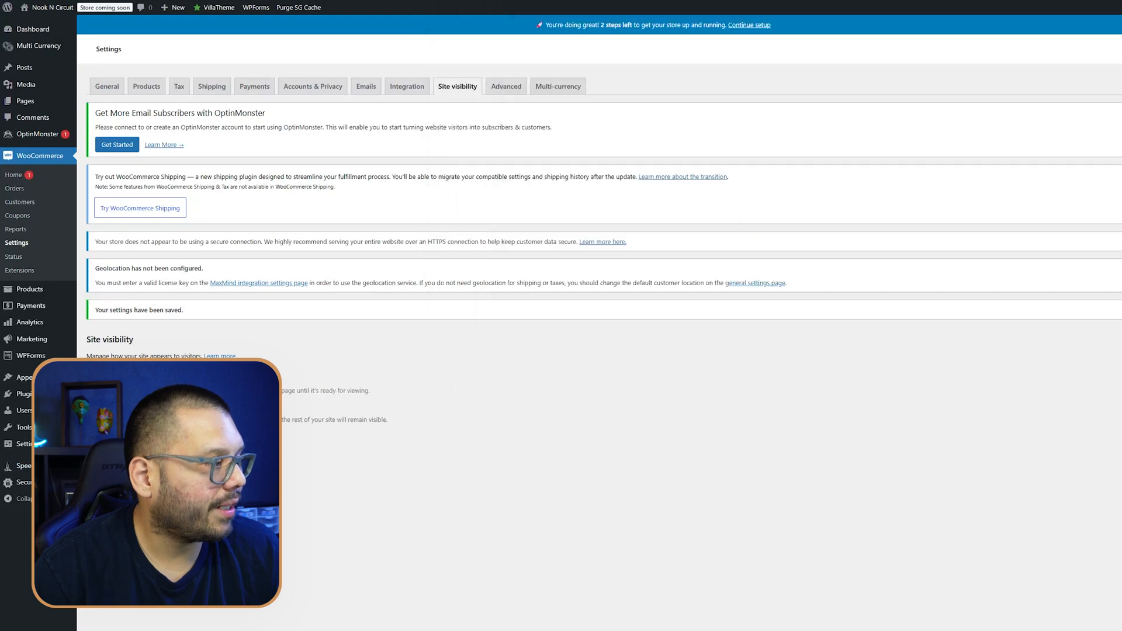
key("alt+Tab")
left_click(747, 84)
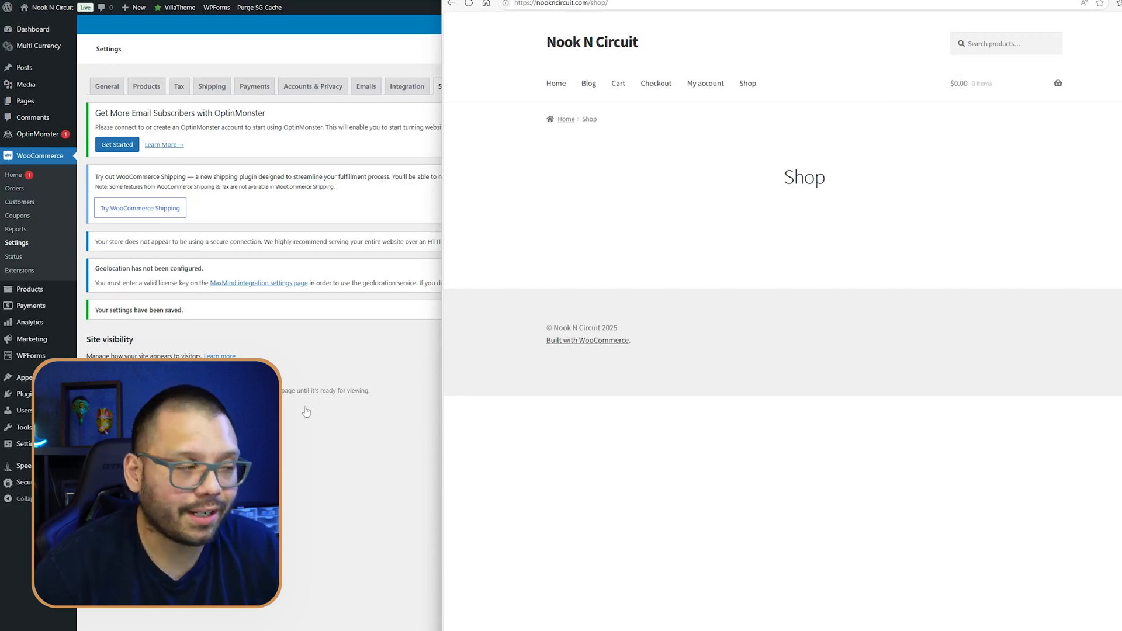
left_click(302, 461)
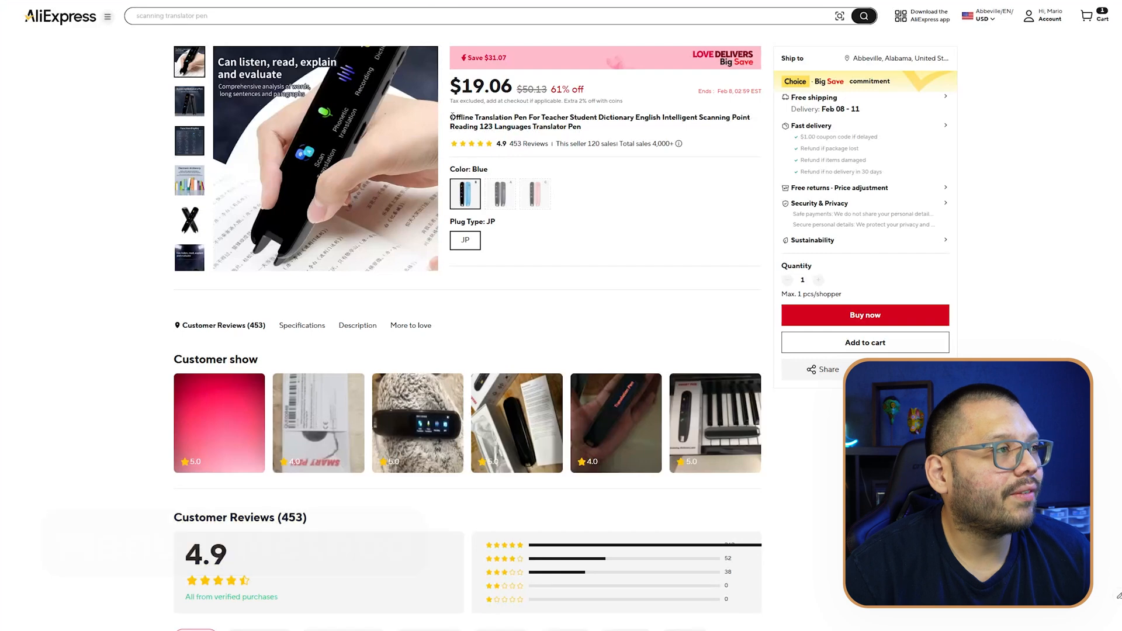
Step: Copy the full title of the AliExpress offline translation pen listing
left_click_drag(450, 117, 582, 128)
right_click(581, 128)
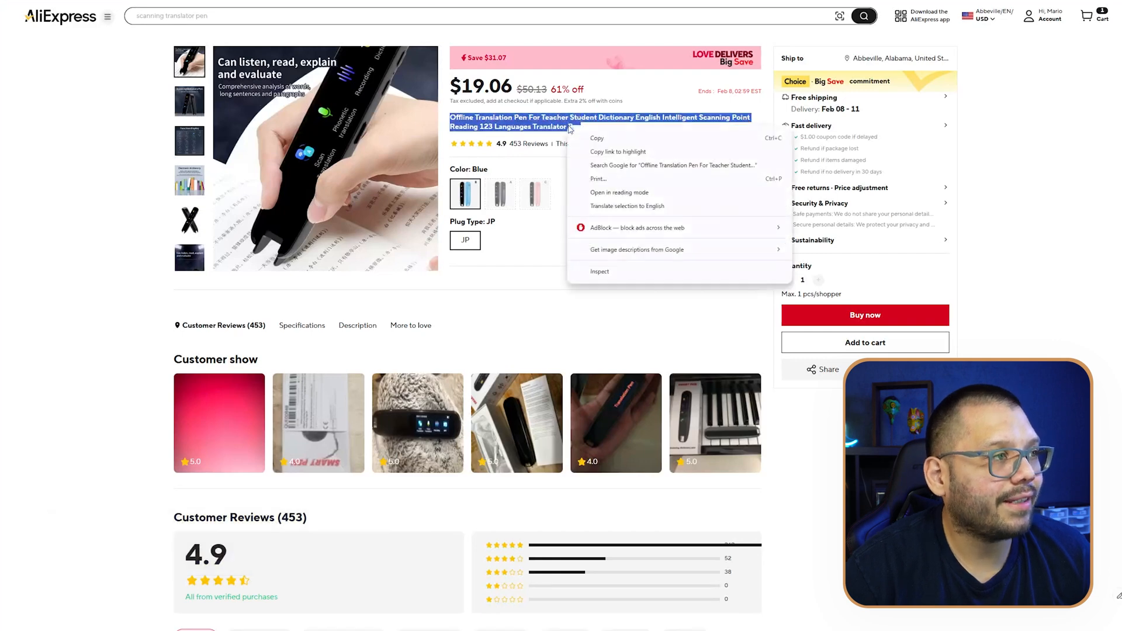
left_click(588, 141)
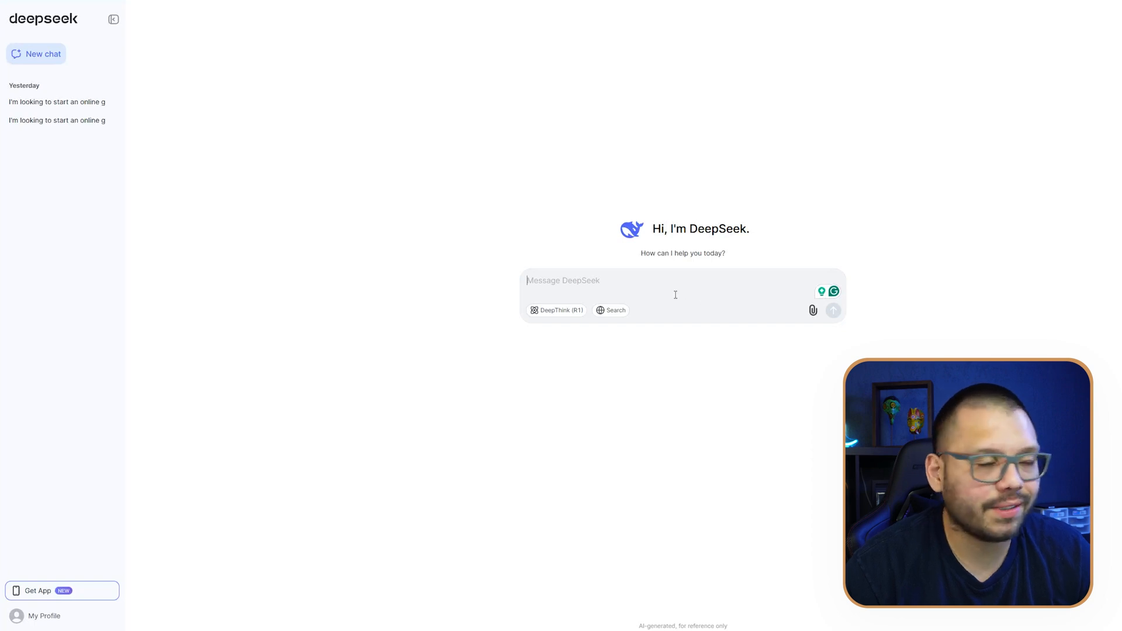
Step: Ask DeepSeek for an optimized title for the pasted product title, then ask it to shorten it
type("Give me an optimized title for this product")
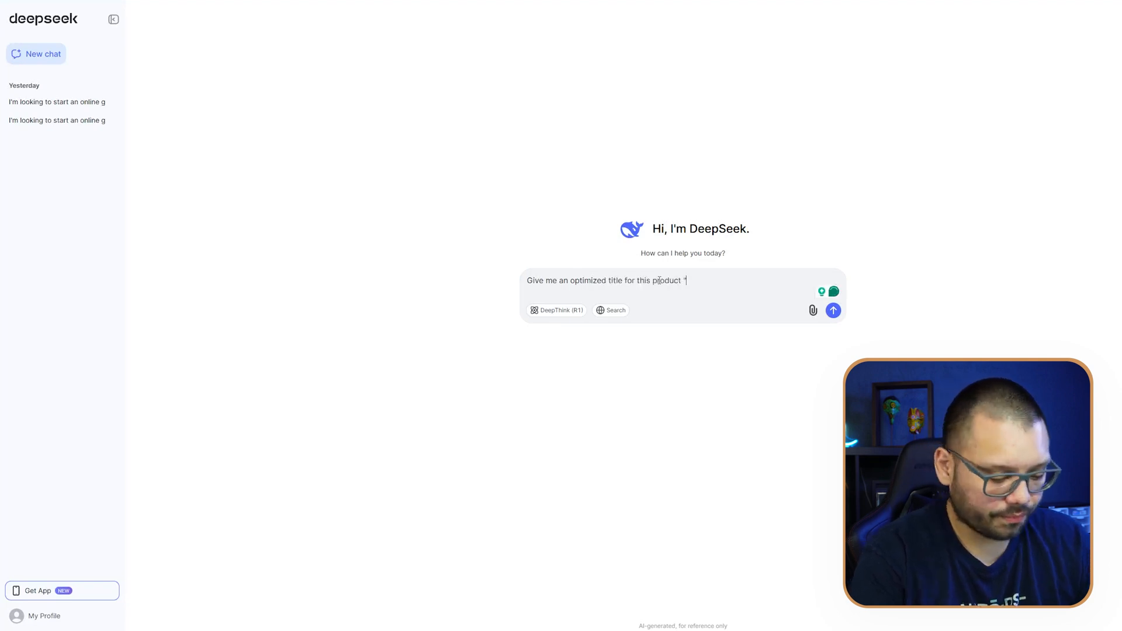
type("\"")
key("ctrl+v")
type("\"")
key("Return")
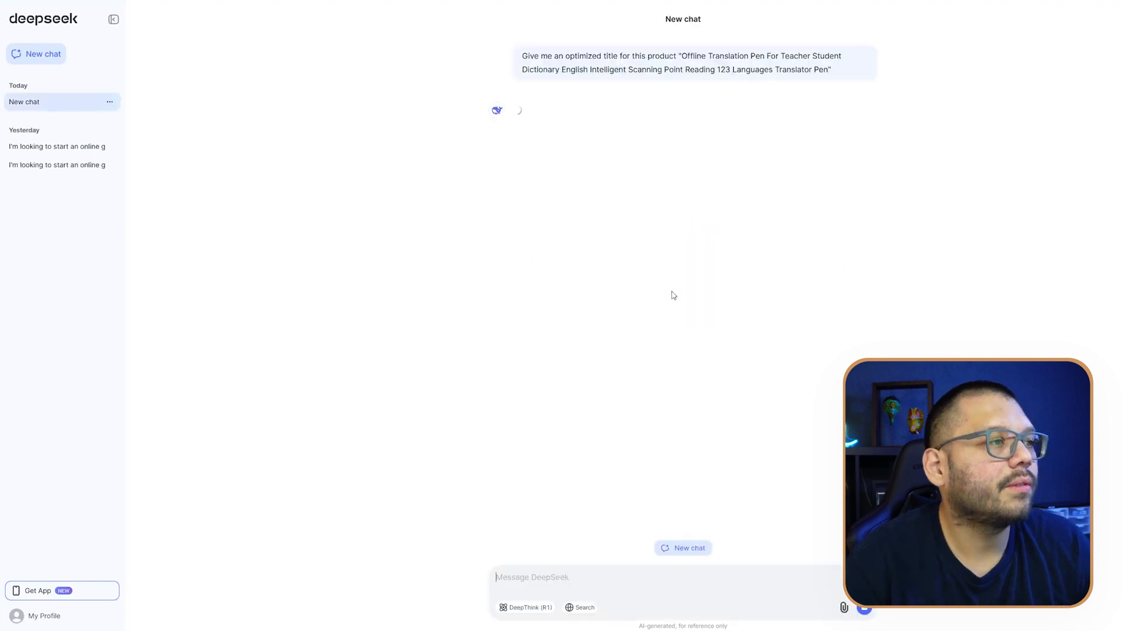
type("shorten it")
key("Return")
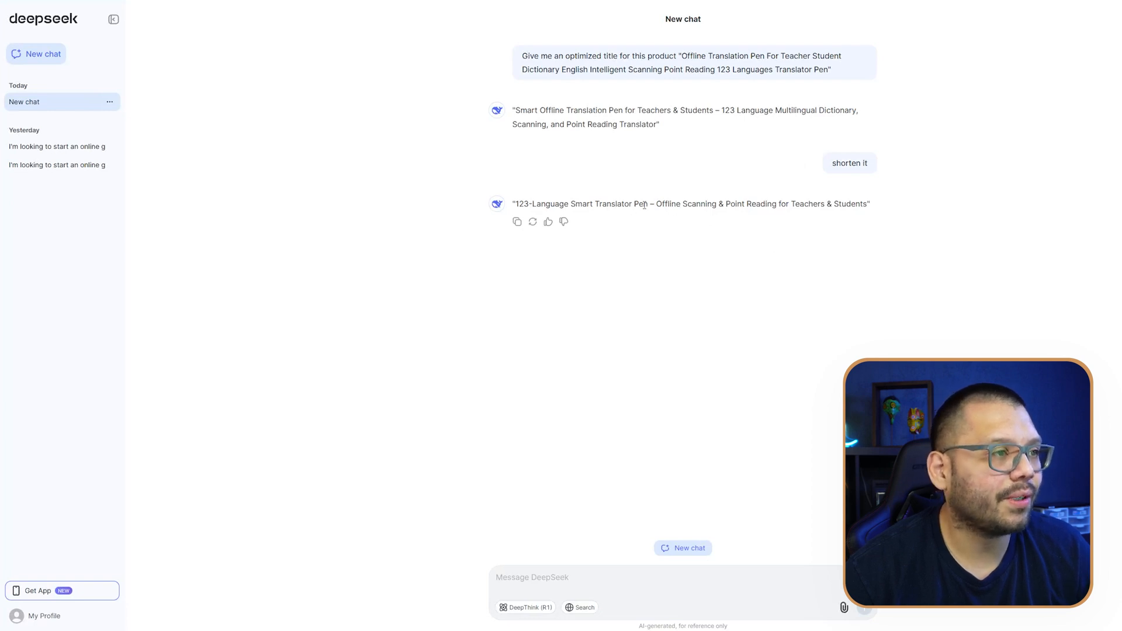
Step: Copy the '123-Language Smart Translator Pen' name from DeepSeek's shortened reply
left_click_drag(646, 204, 513, 205)
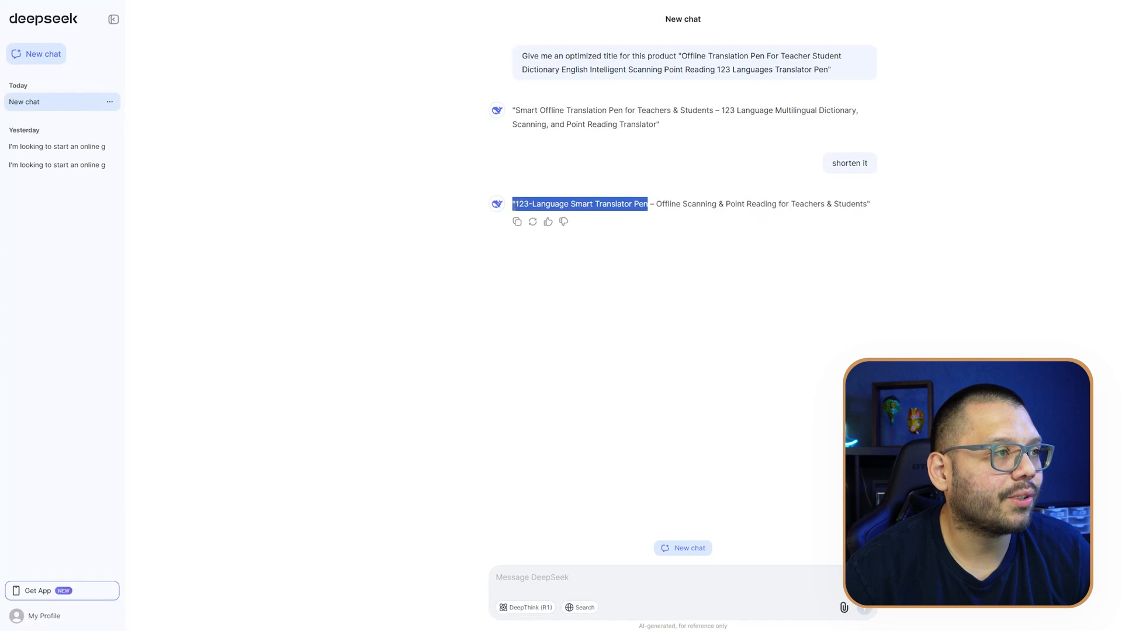
right_click(532, 209)
left_click(560, 216)
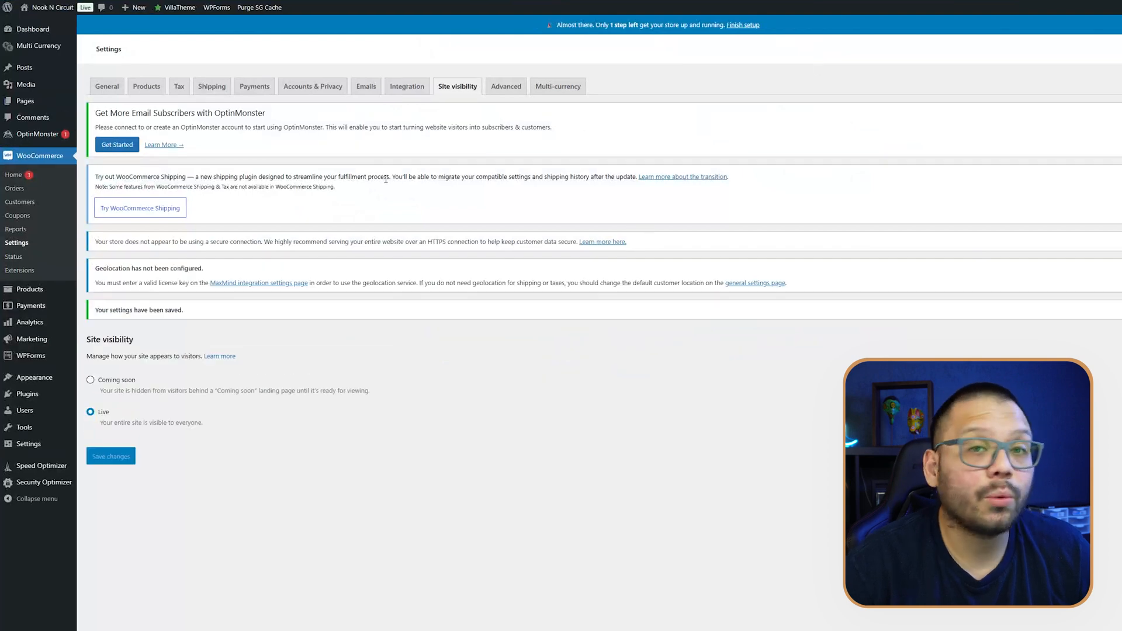
Step: Name the new product '123-Language Smart Translator Pen' and scroll down to its price fields
mouse_move(33, 297)
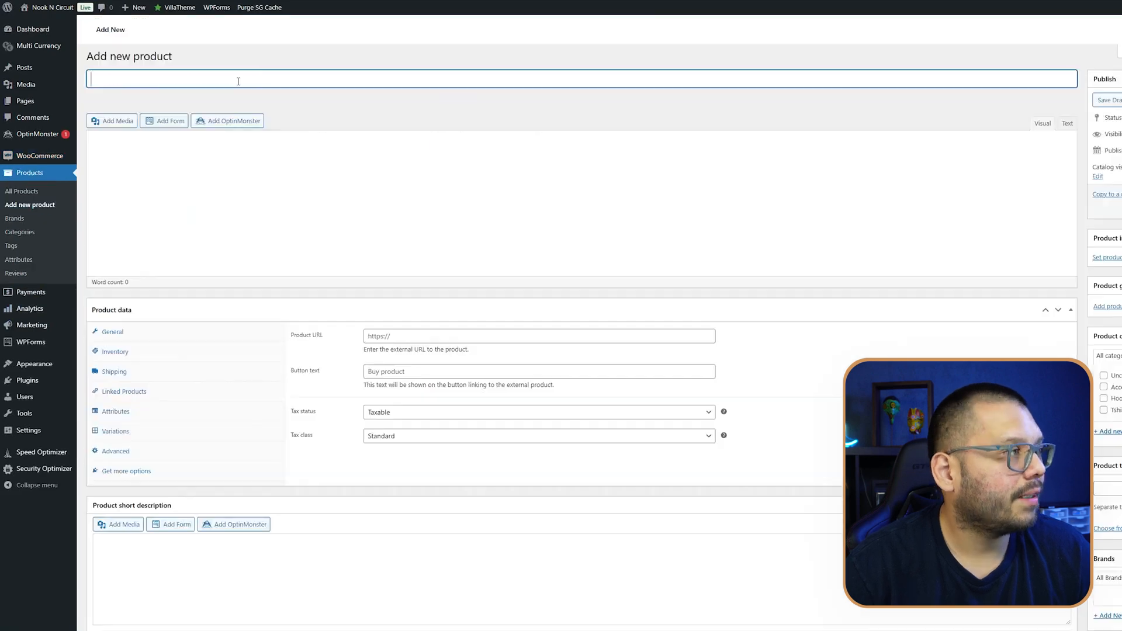
key("ctrl+v")
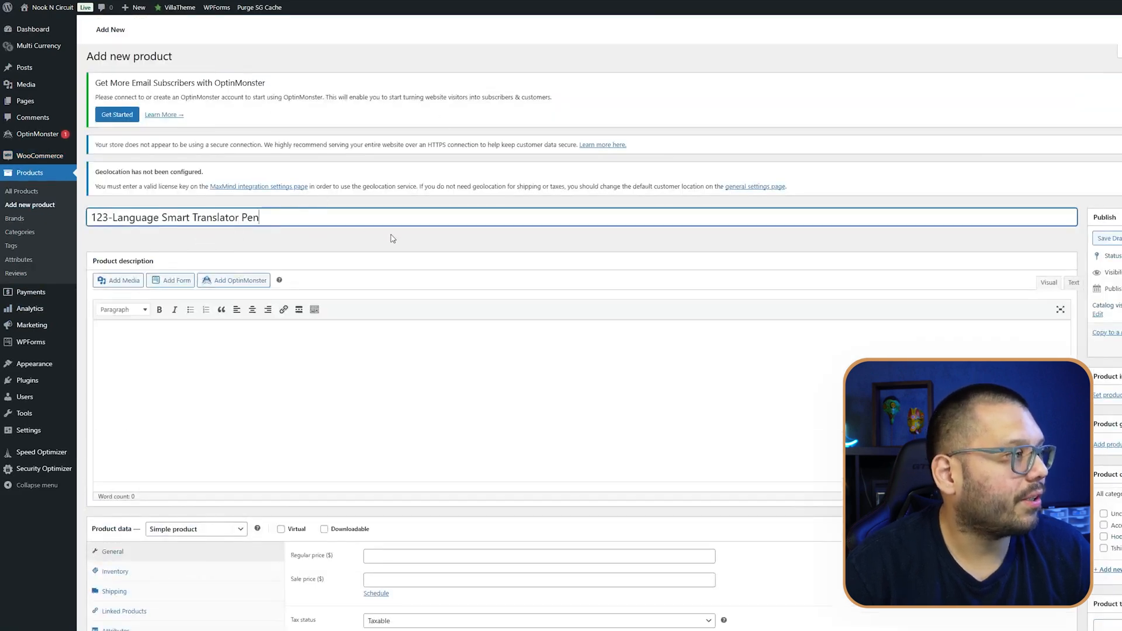
left_click(267, 420)
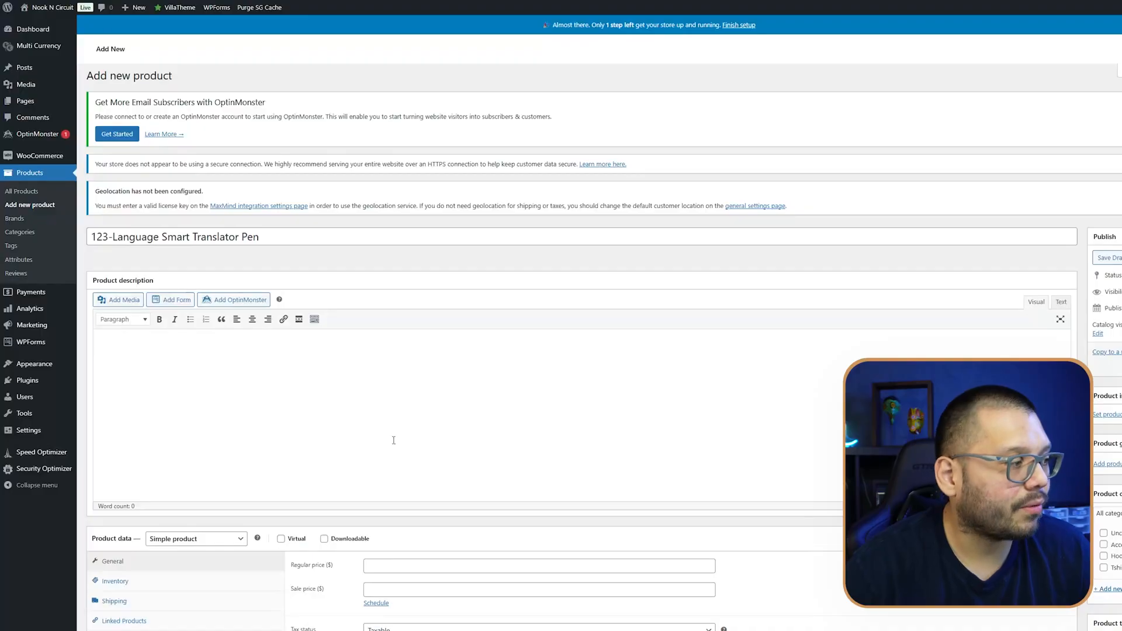
scroll(393, 425, "down", 5)
left_click(400, 272)
left_click(399, 299)
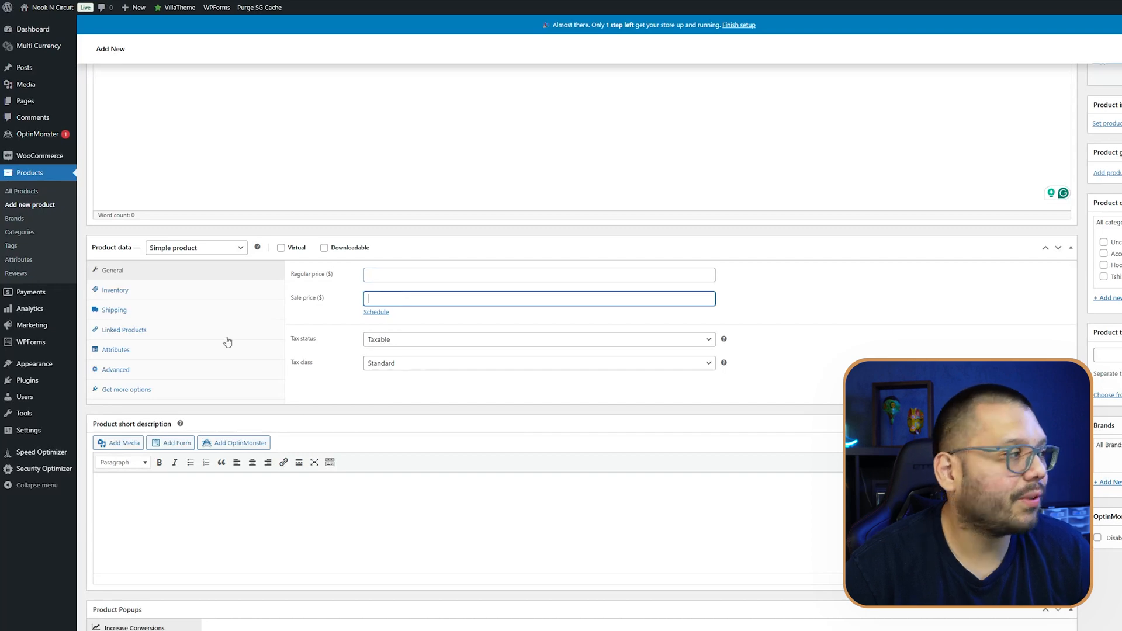
scroll(152, 310, "down", 2)
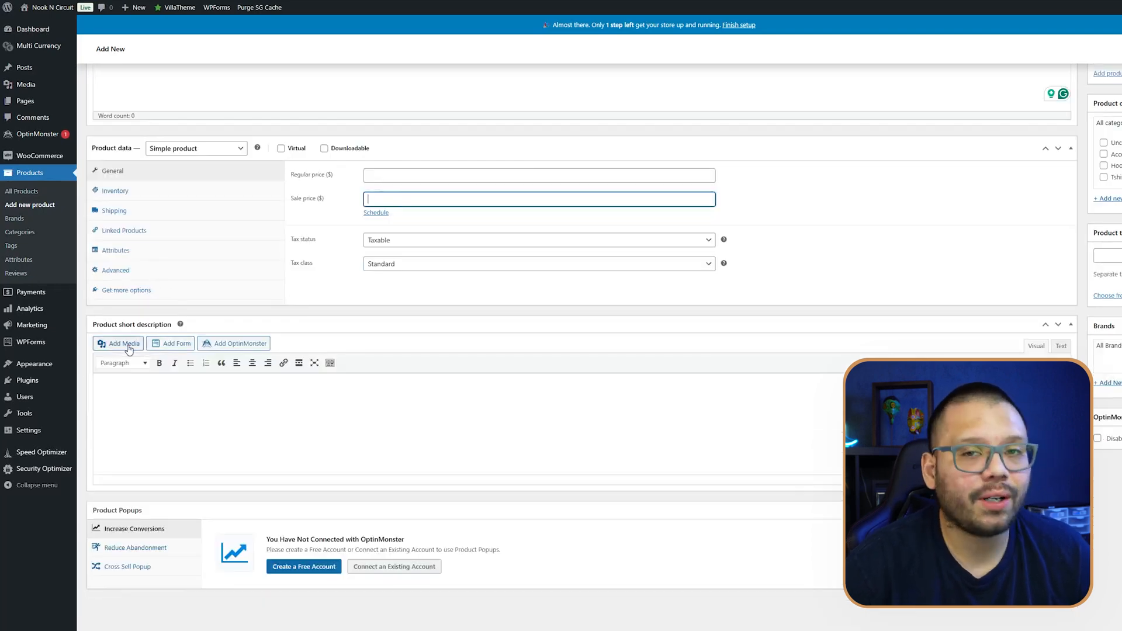
left_click(233, 1)
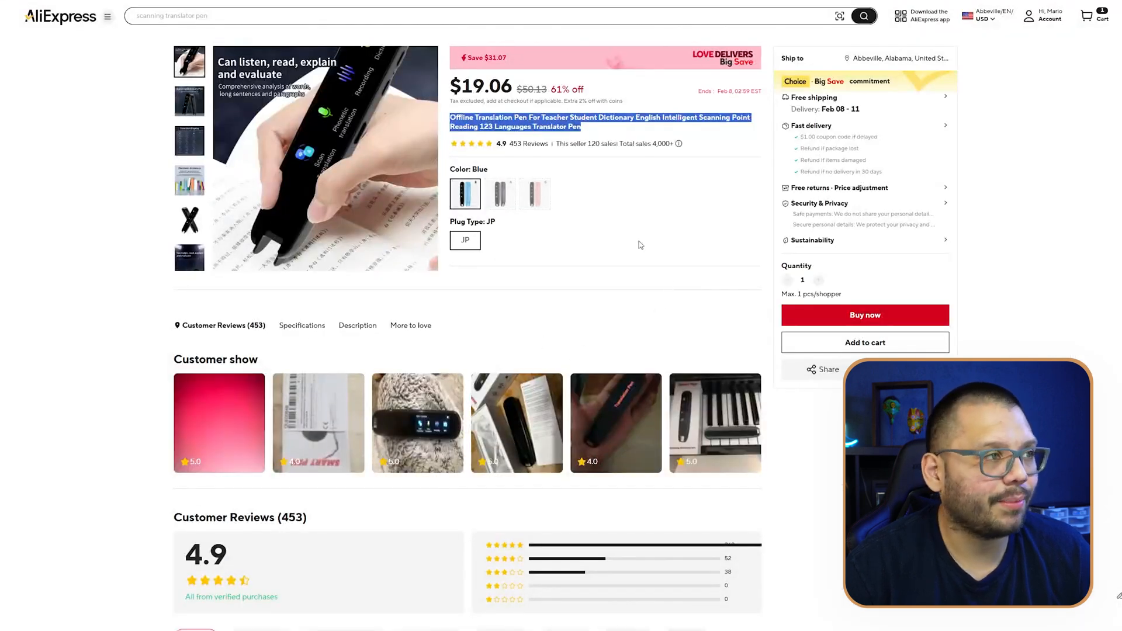
Step: Capture the translation pen's main product image with a screen snip after Save as fails
scroll(624, 313, "down", 2)
scroll(594, 286, "up", 2)
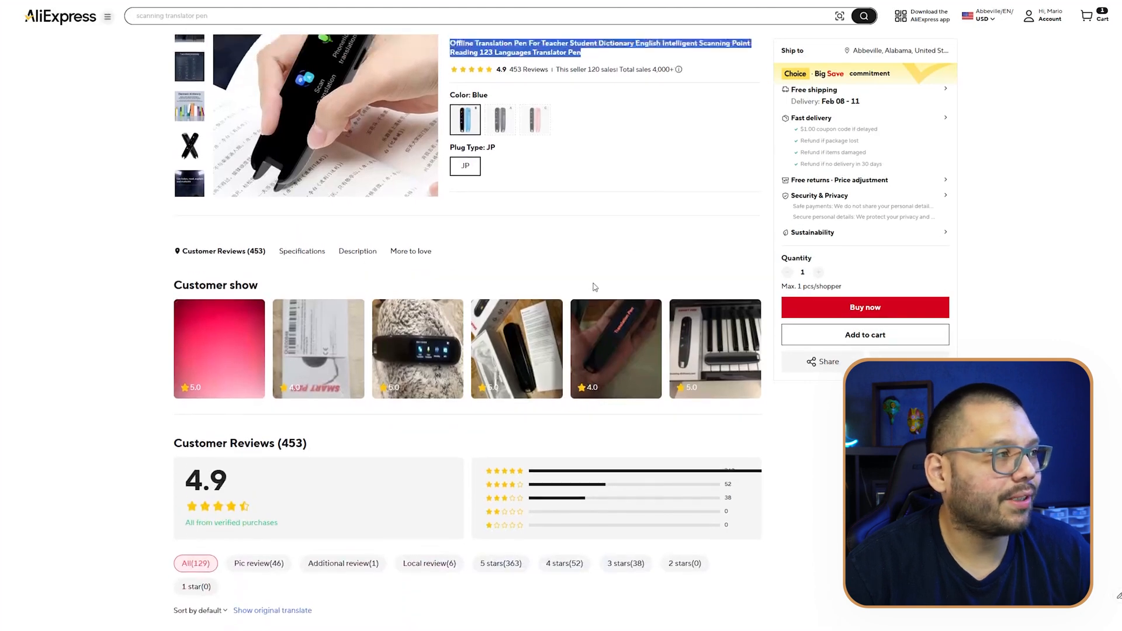
left_click(338, 149)
right_click(339, 150)
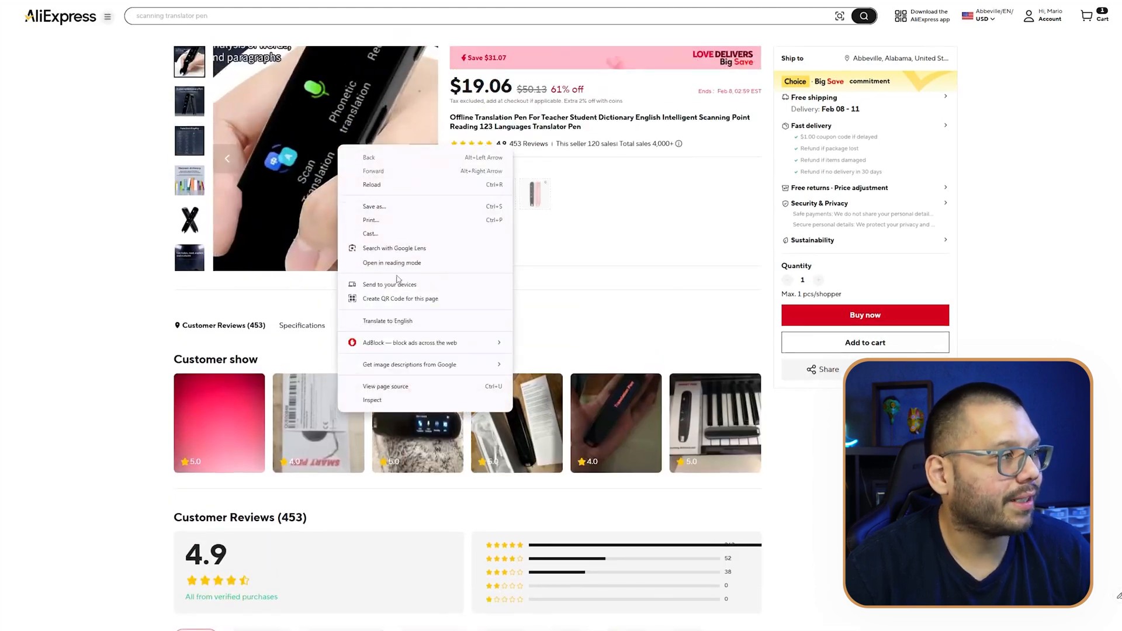
left_click(397, 209)
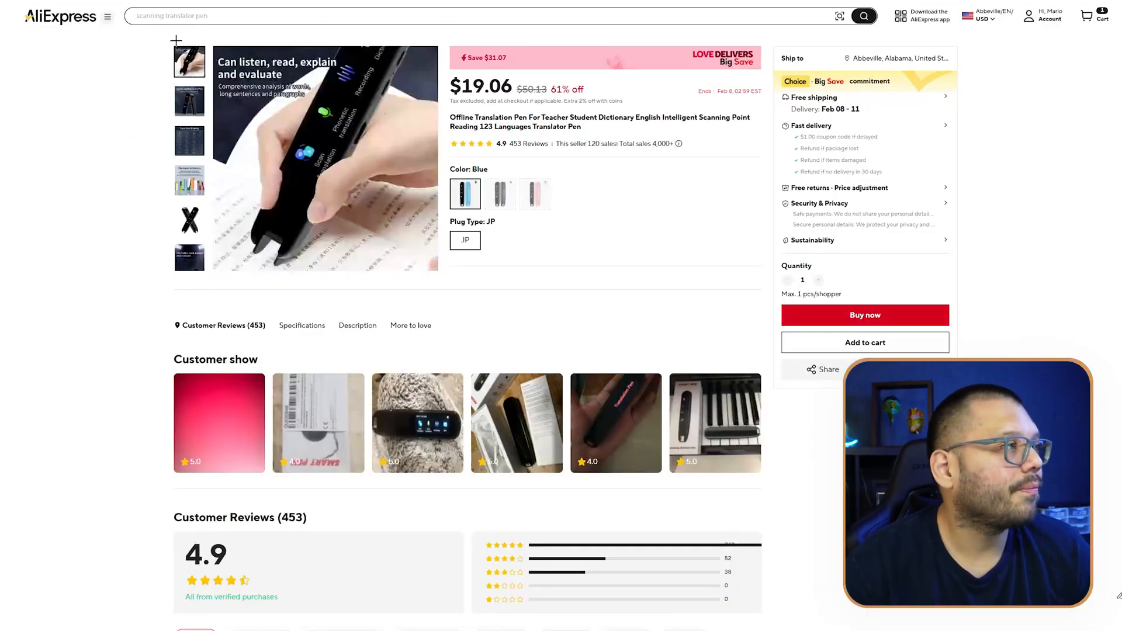
key("super+shift+s")
left_click_drag(216, 48, 436, 265)
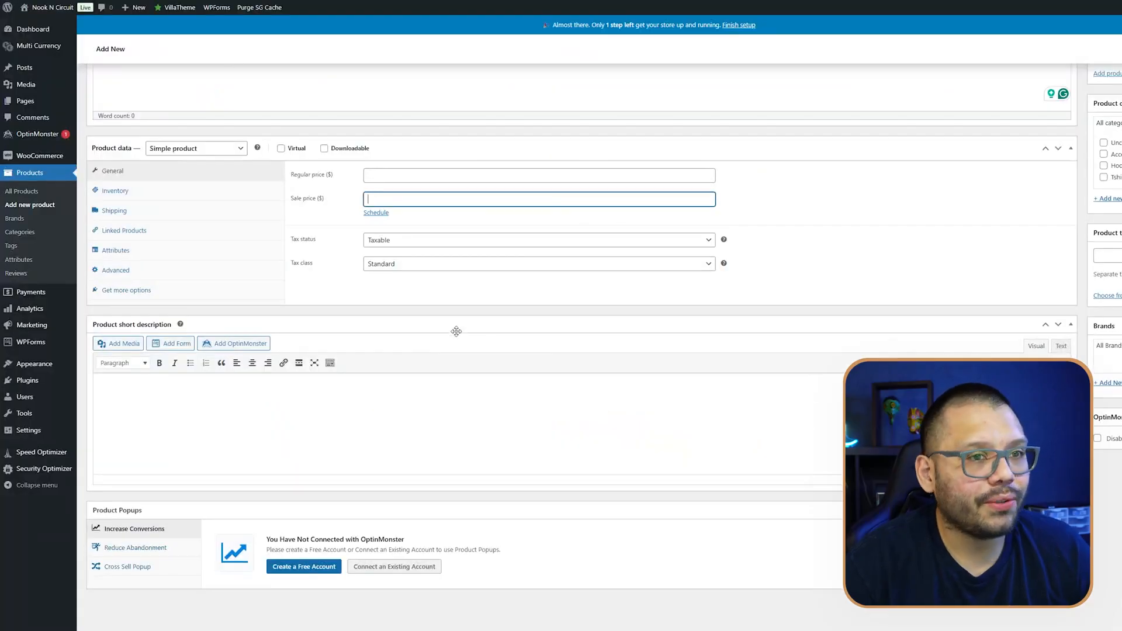
Step: Select the full '123-Language Smart Translator Pen' title in the WooCommerce product editor
left_click(1114, 257)
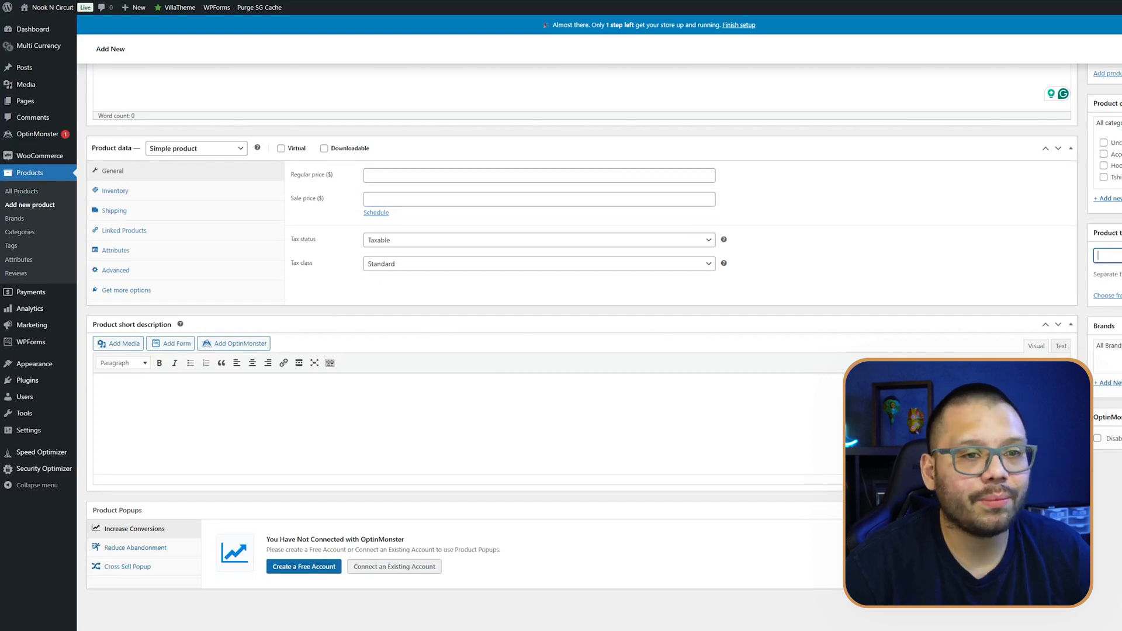
scroll(581, 345, "up", 3)
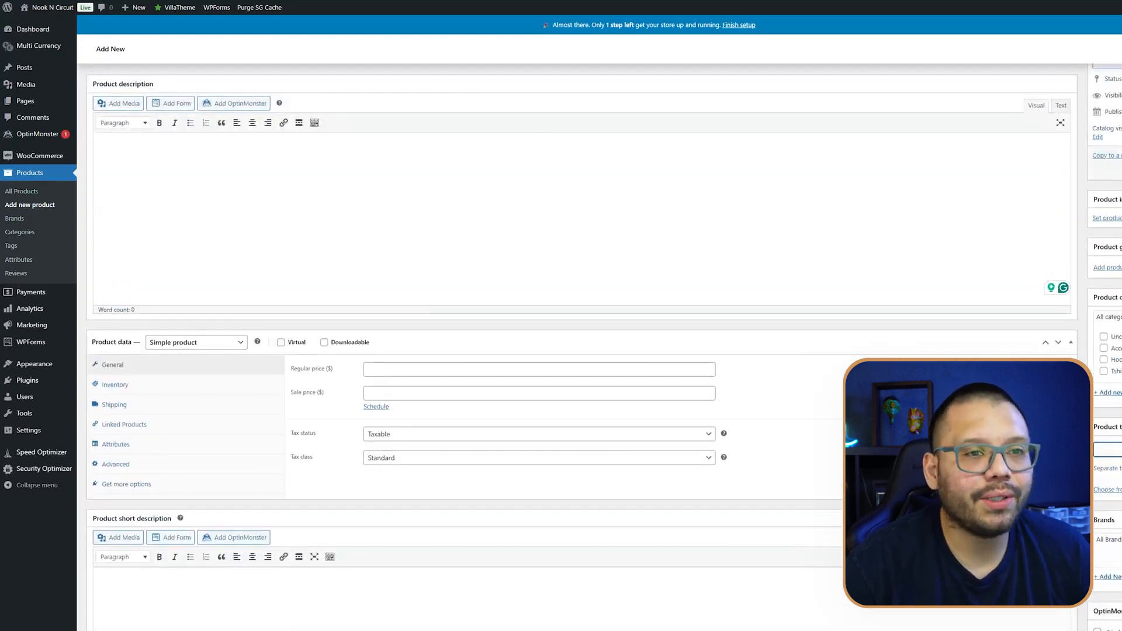
scroll(582, 345, "up", 2)
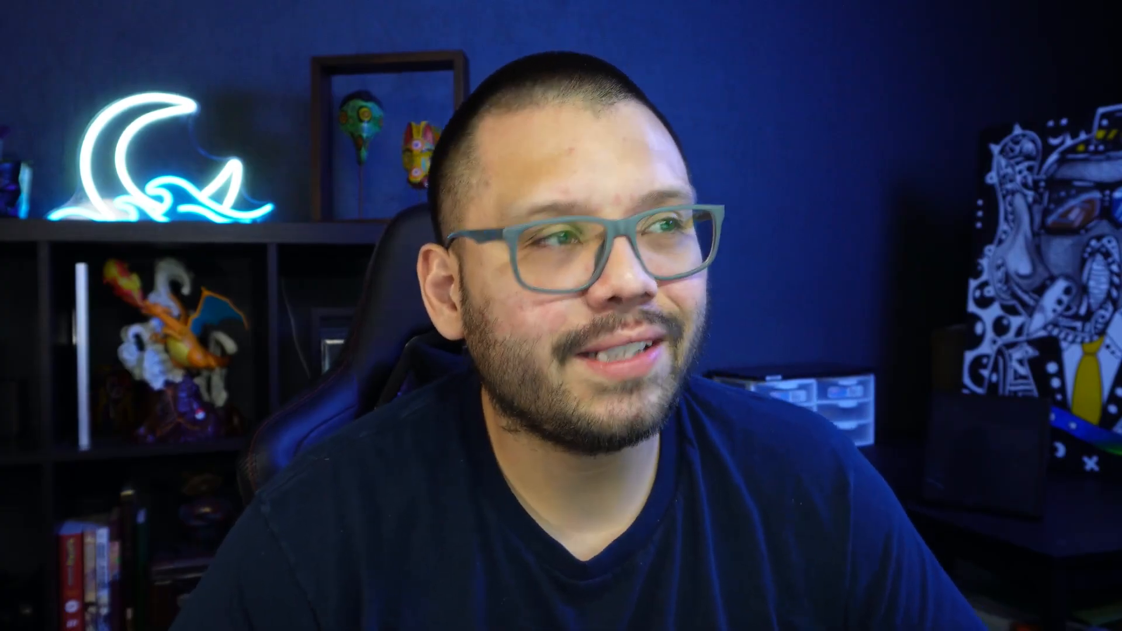
left_click_drag(269, 137, 89, 137)
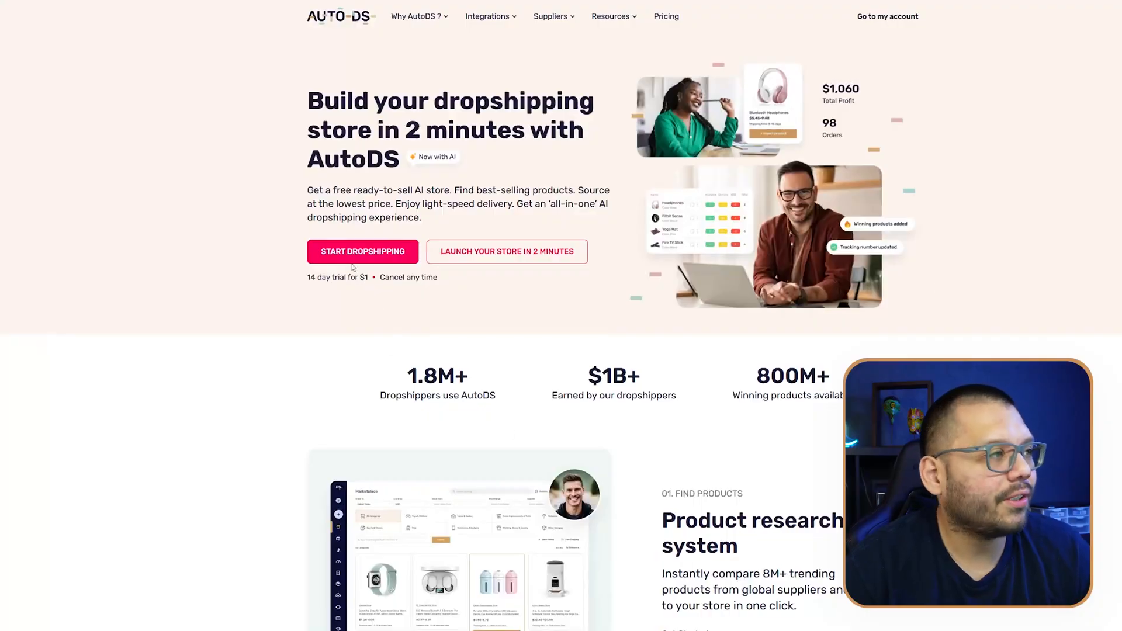
Step: Enter the AutoDS Marketplace via START DROPSHIPPING on the homepage
left_click(358, 253)
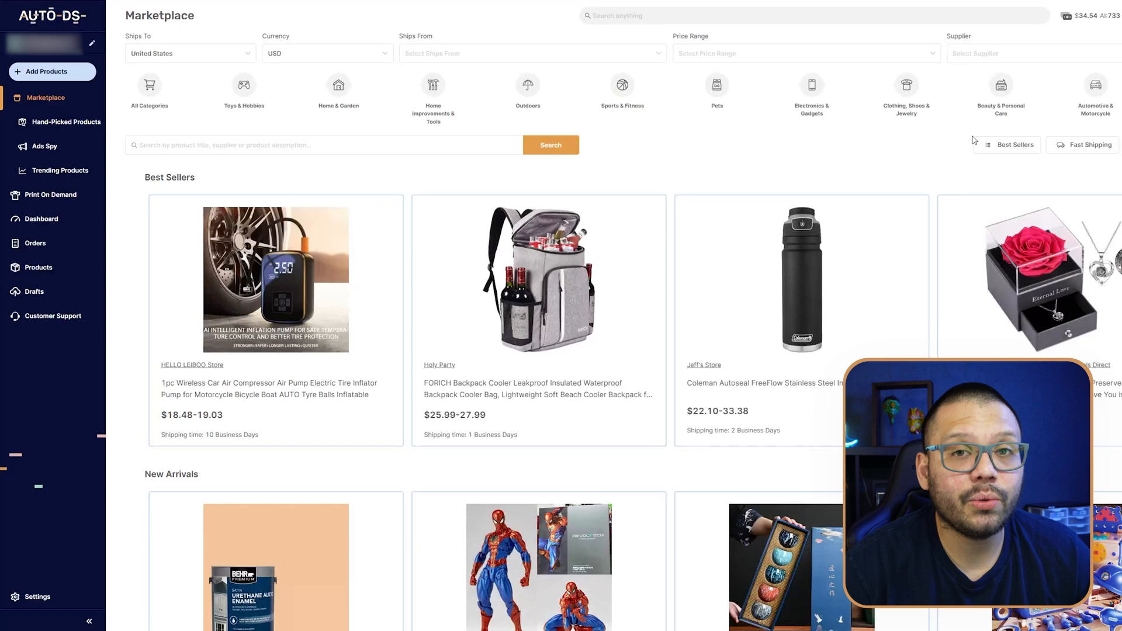
Step: Add nookncircuit.com as a WooCommerce store in AutoDS, logging in and approving access
left_click(54, 48)
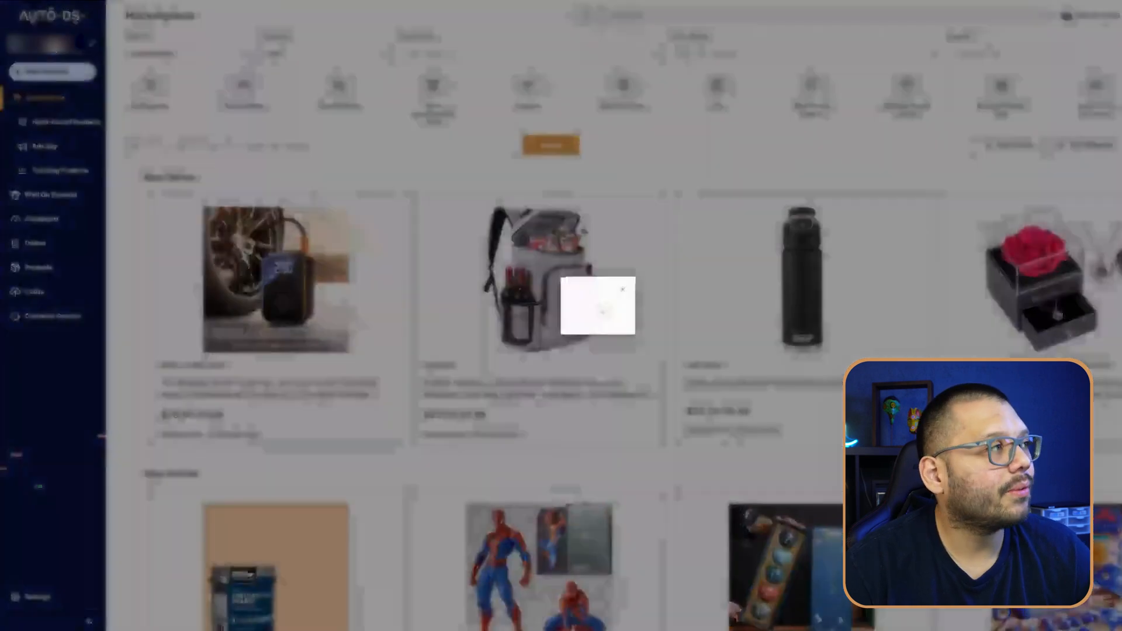
left_click(543, 437)
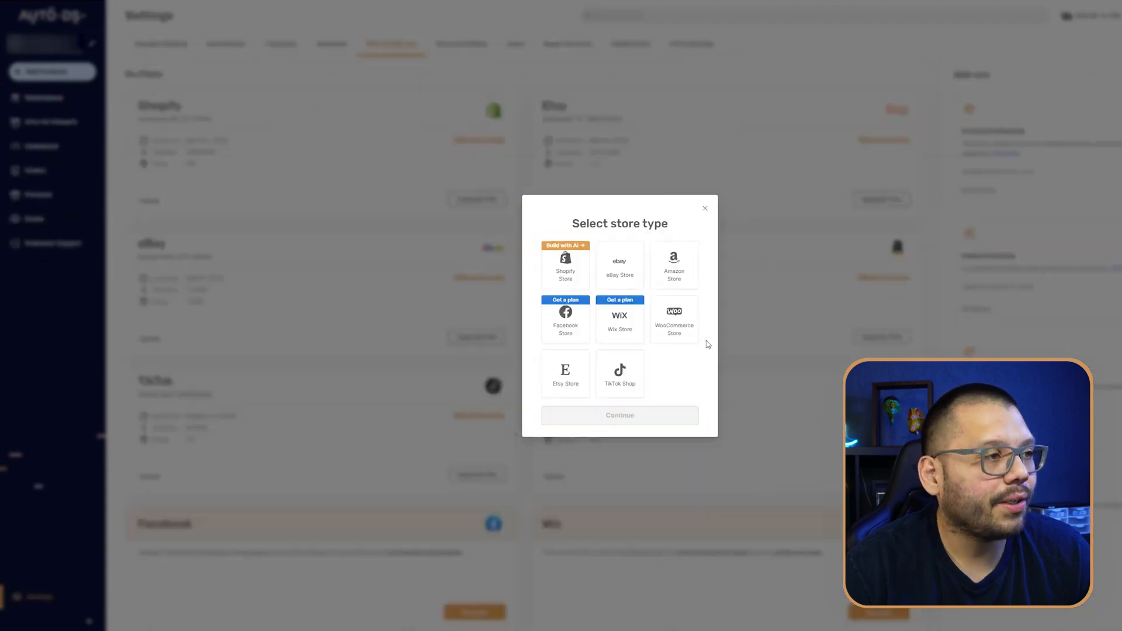
left_click(674, 331)
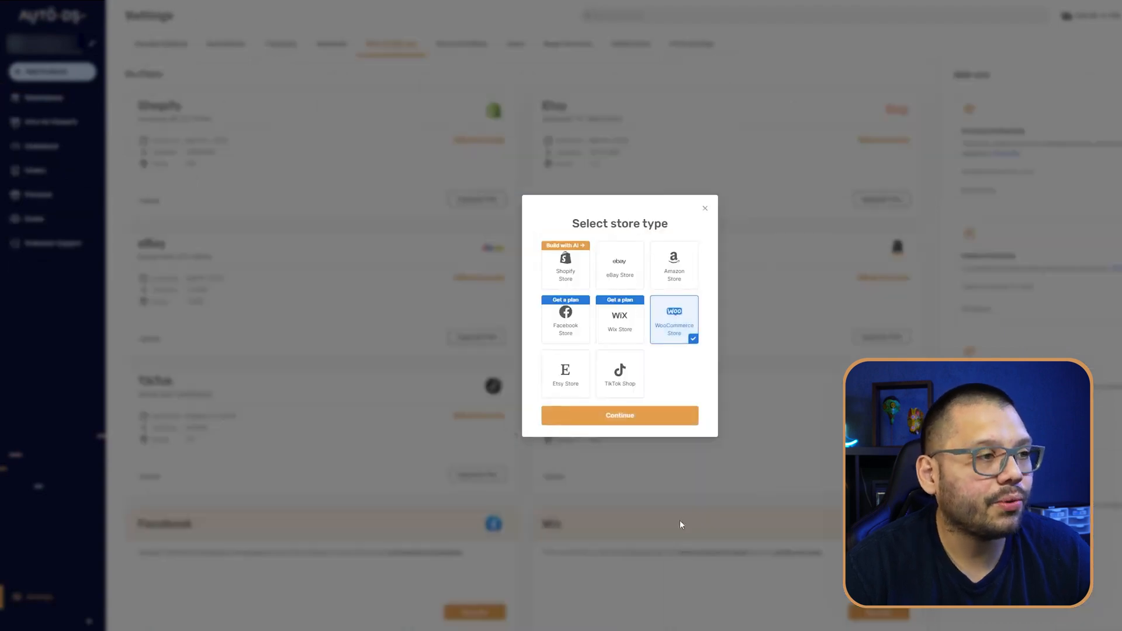
left_click(624, 416)
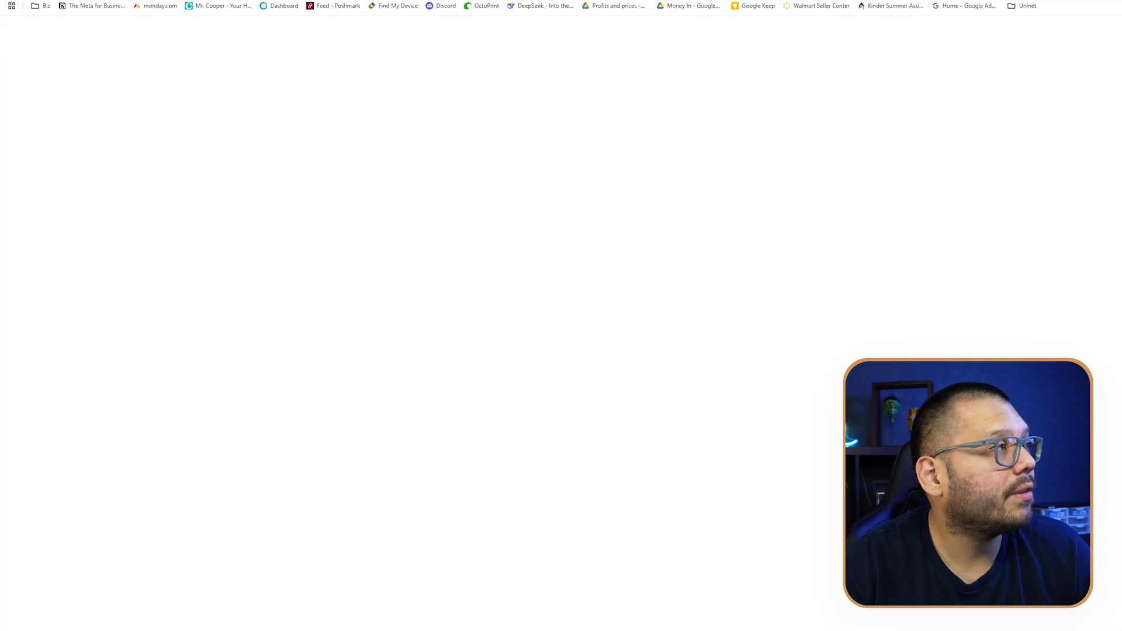
type("nook")
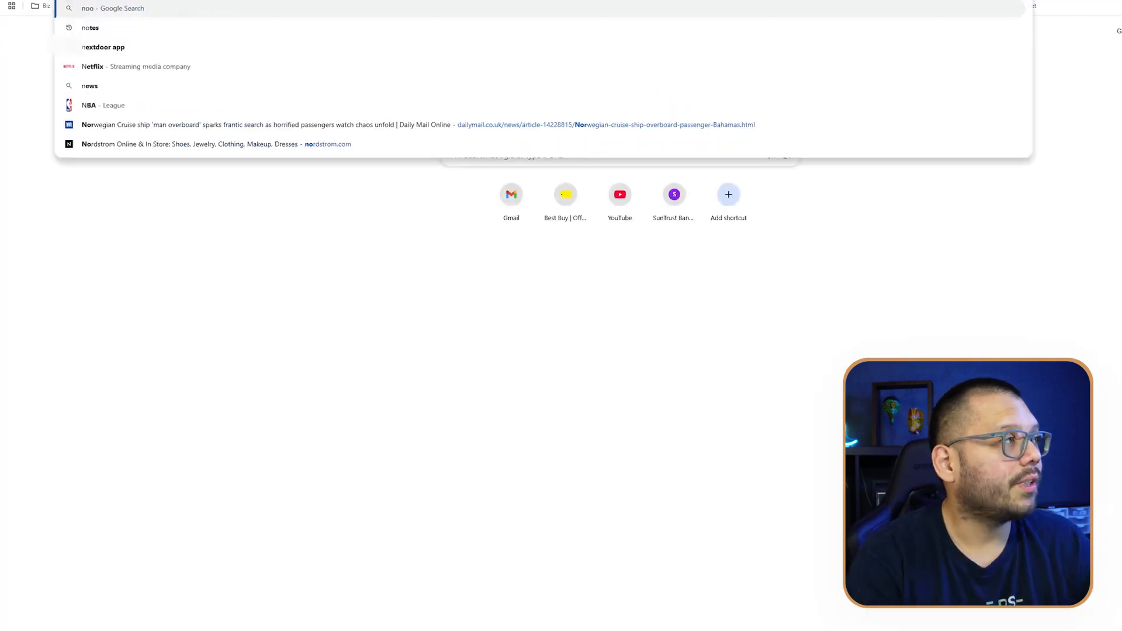
type(" n circuit")
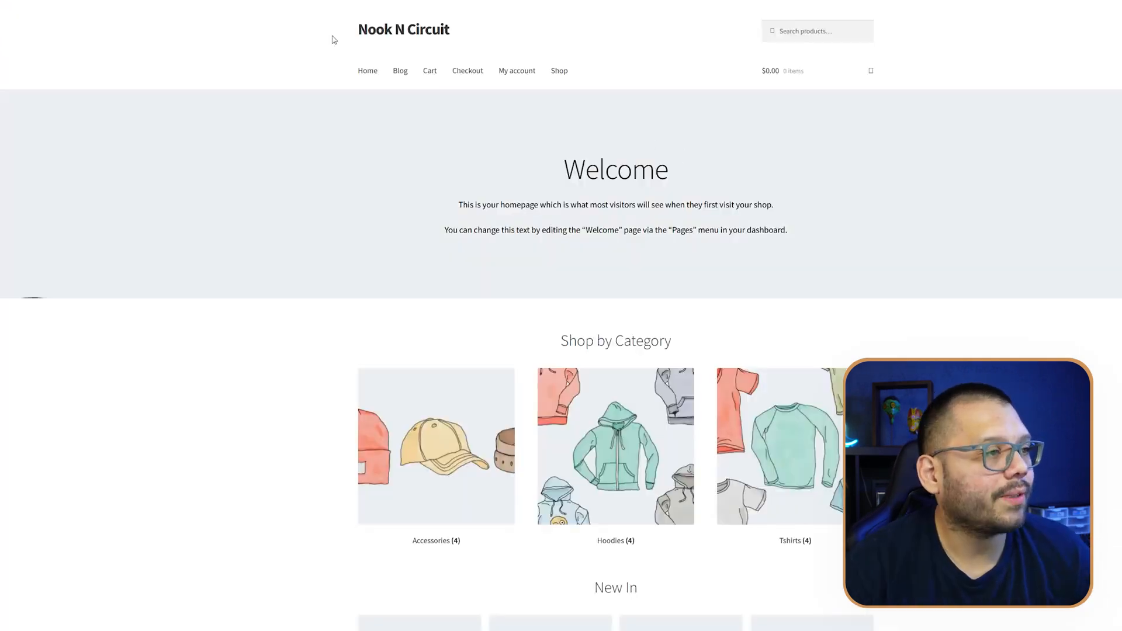
left_click(306, 1)
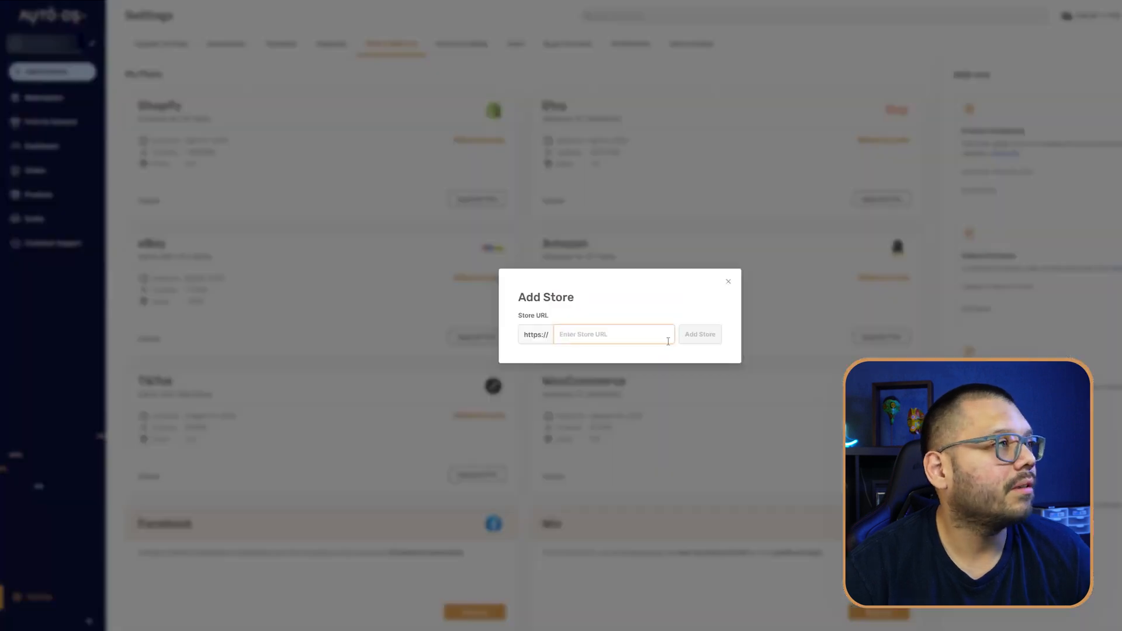
type("nooknncircuit.com")
left_click(700, 334)
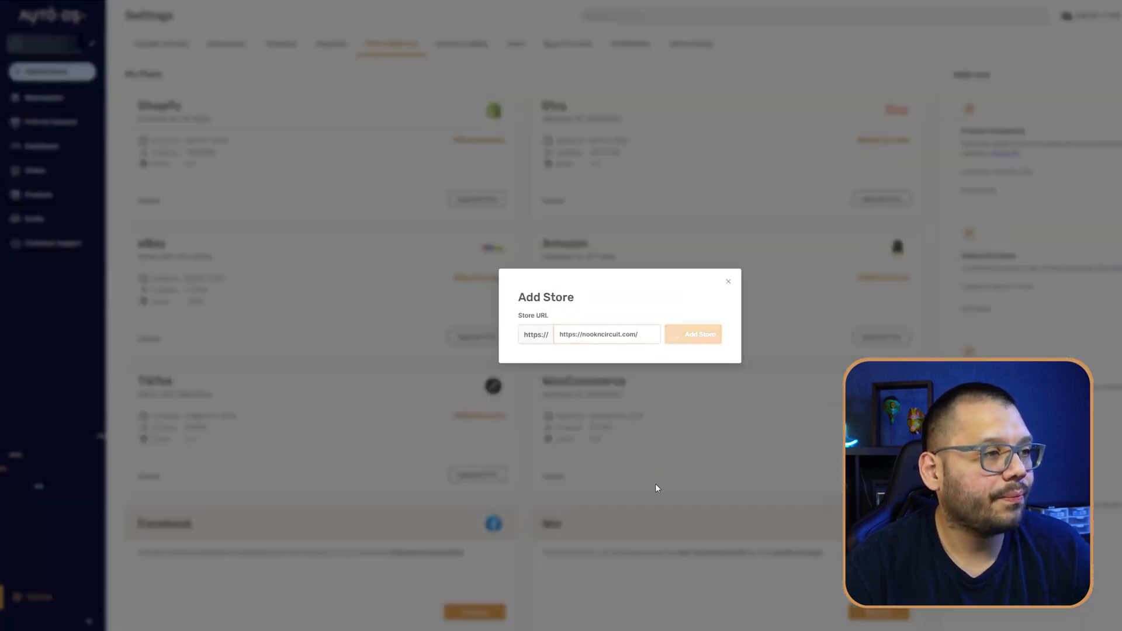
type("••")
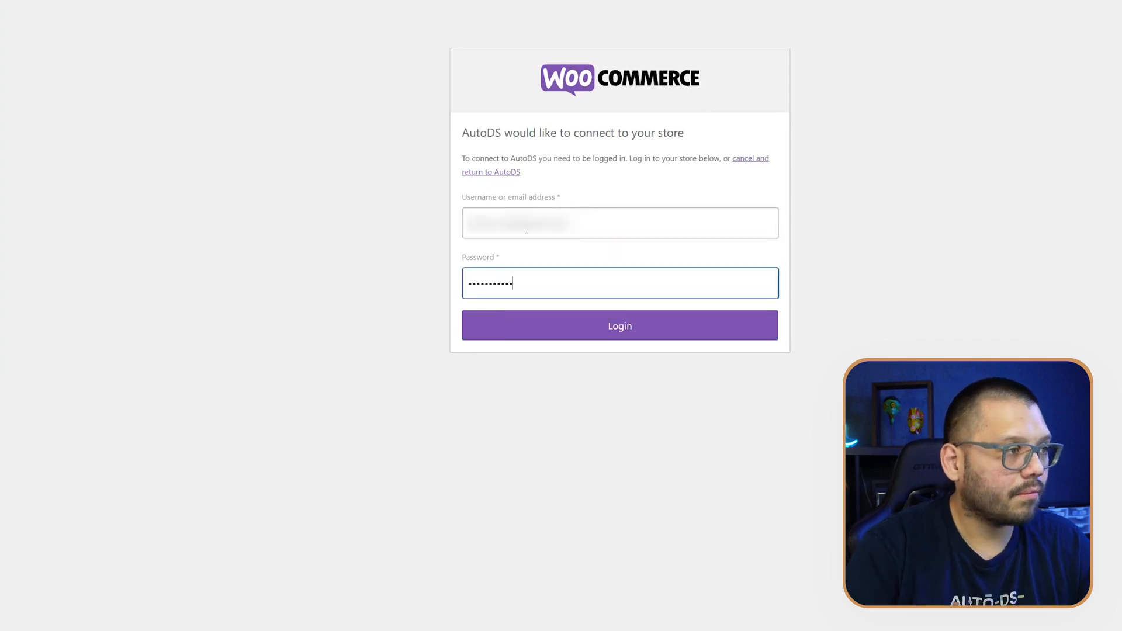
left_click(620, 325)
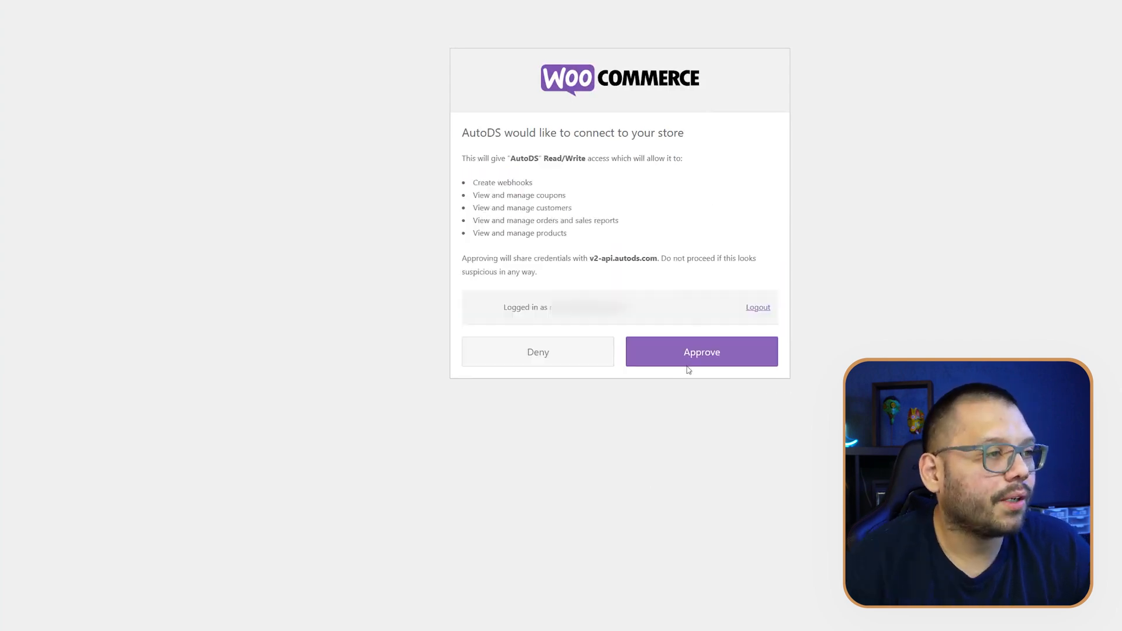
left_click(667, 345)
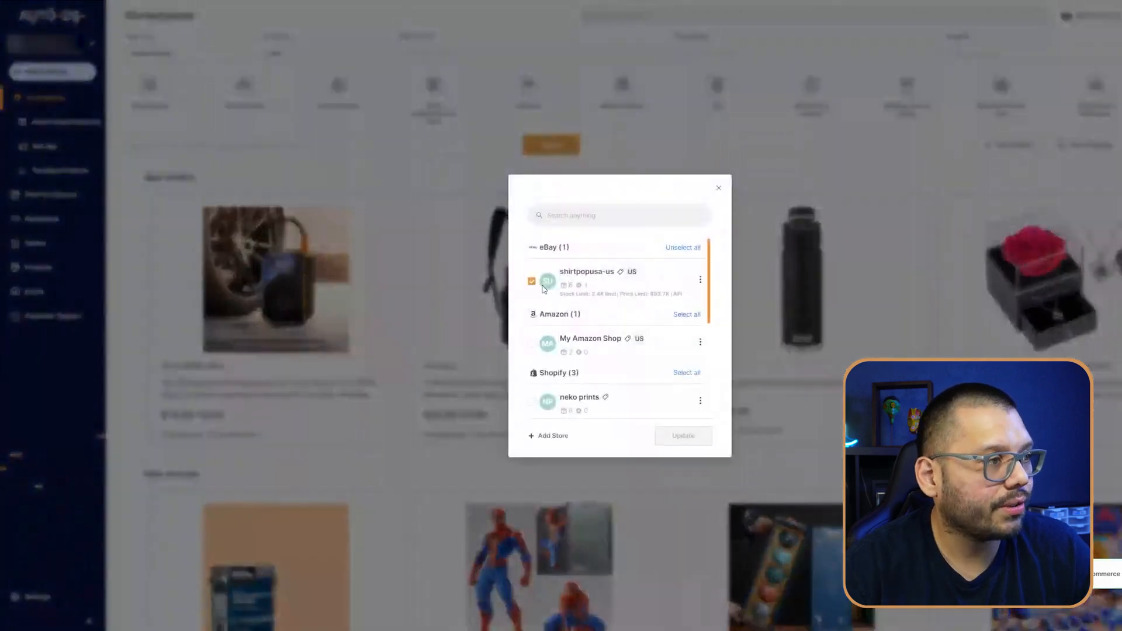
Step: Deselect the eBay store and update so nookncircuit.com is the active store
left_click(532, 283)
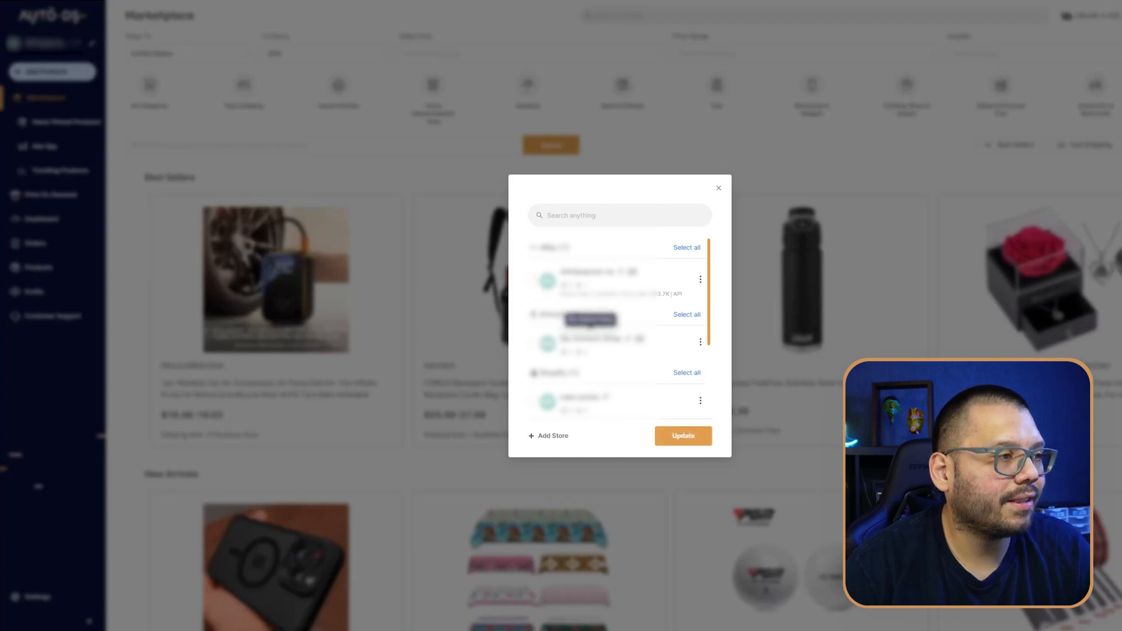
scroll(567, 299, "down", 2)
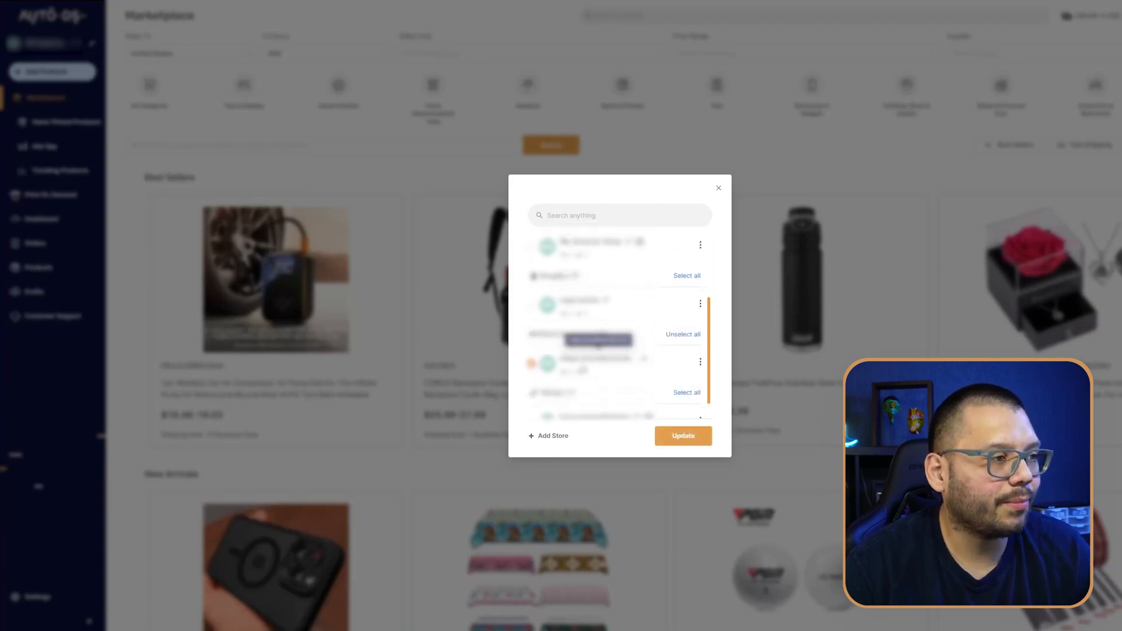
left_click(676, 443)
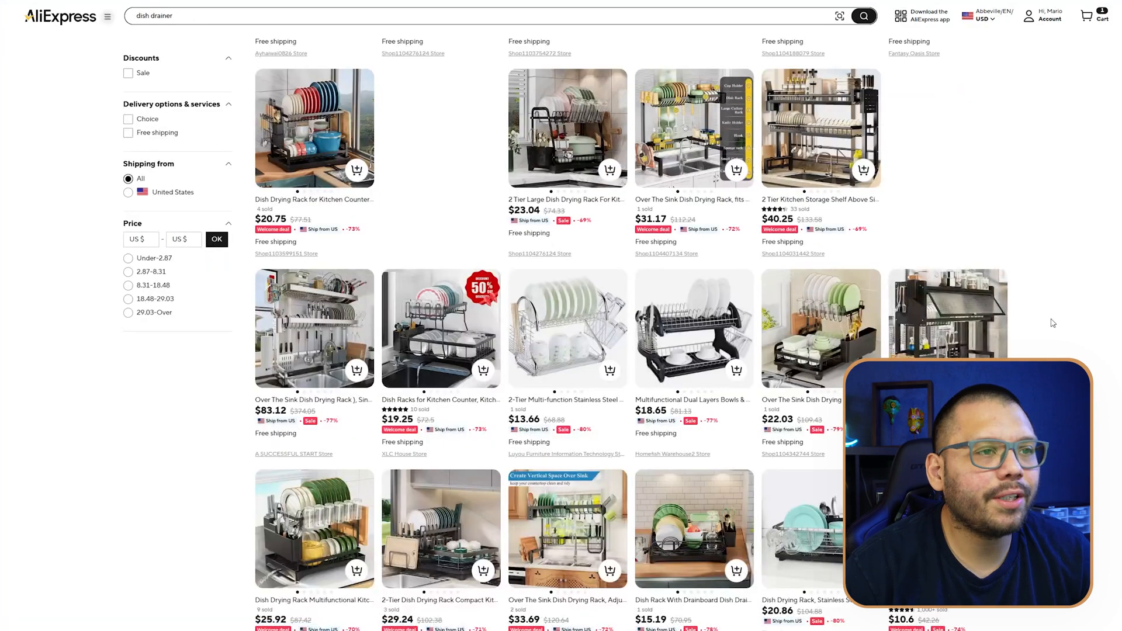
Step: Open the $24.38 Dish Drying Rack for Kitchen Counter listing from the search results
scroll(1054, 326, "down", 3)
scroll(926, 83, "up", 3)
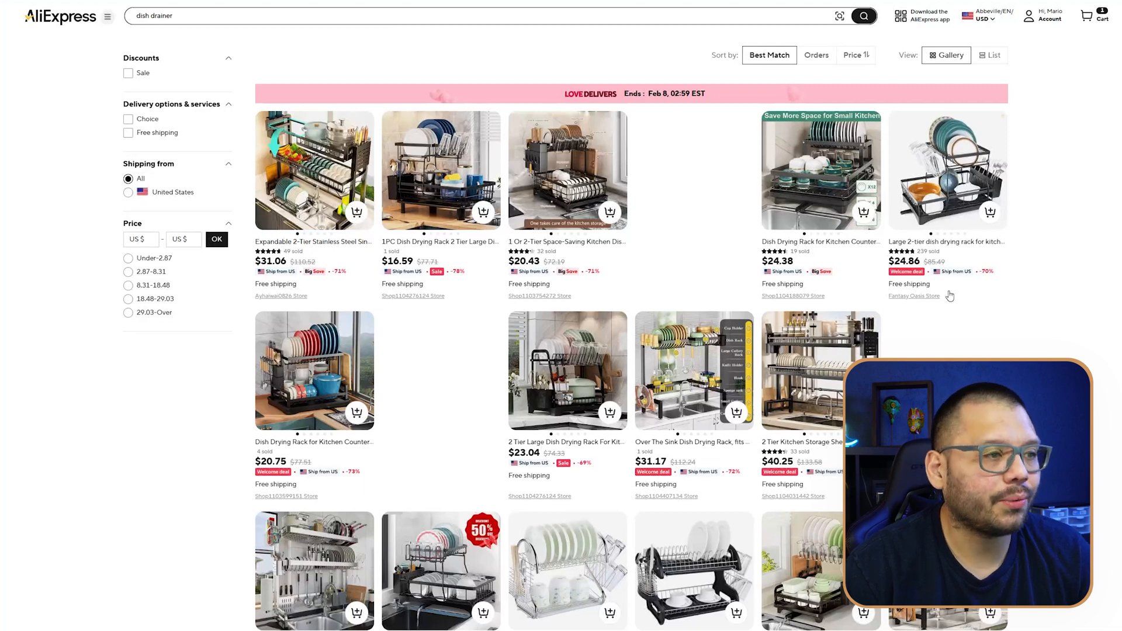
mouse_move(826, 187)
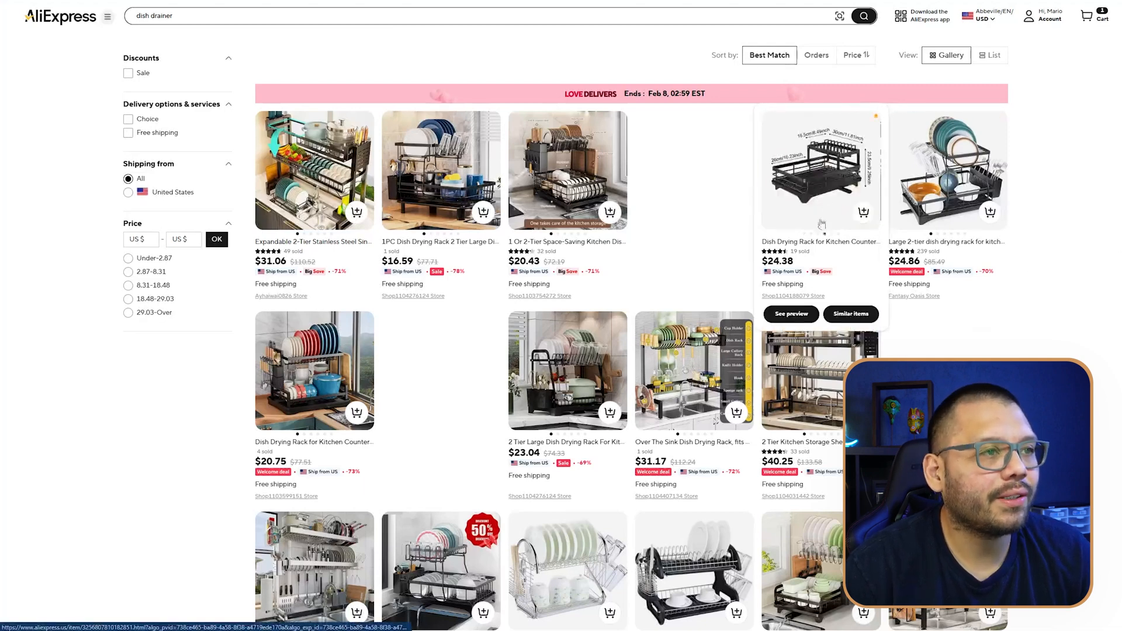
left_click(817, 201)
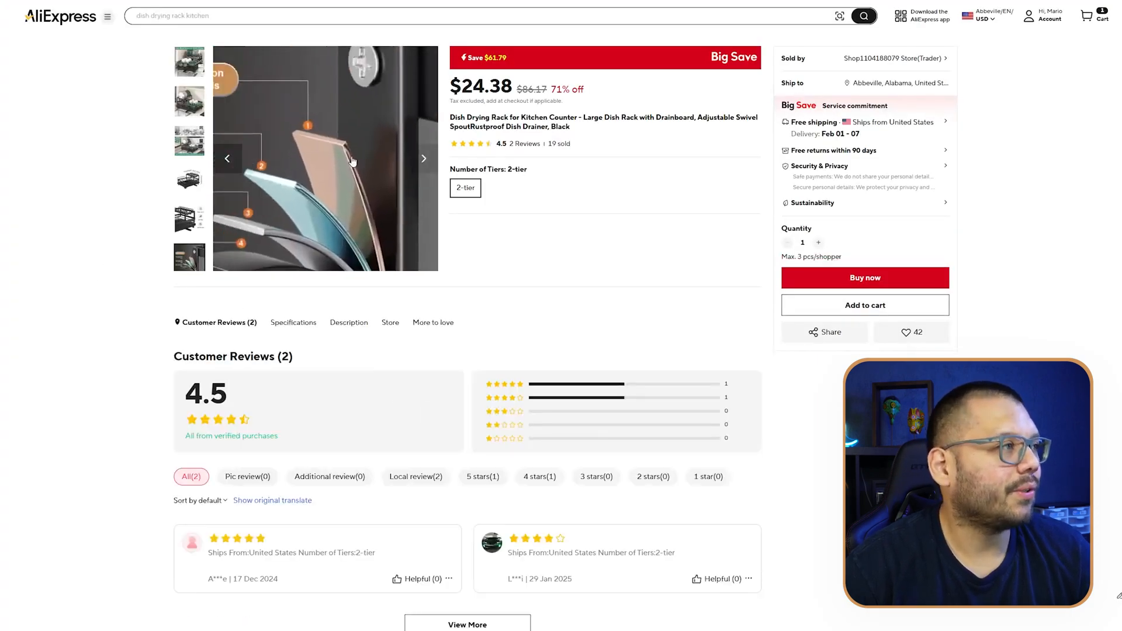
Step: Run a Google Lens search on the rack's main product photo
right_click(557, 228)
left_click(655, 334)
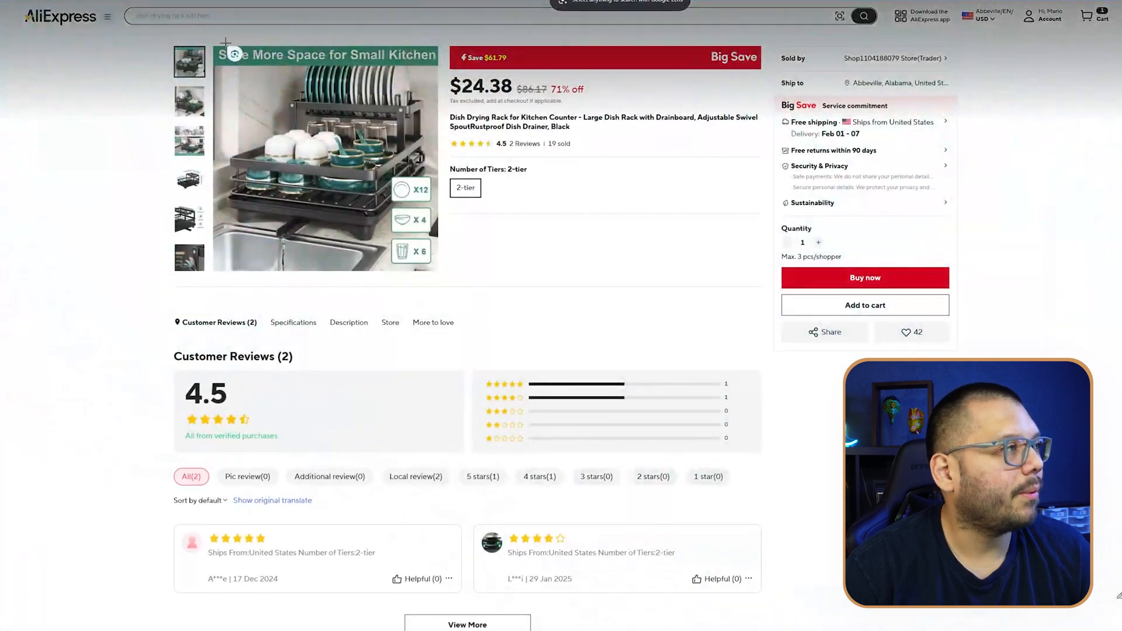
left_click_drag(215, 45, 451, 270)
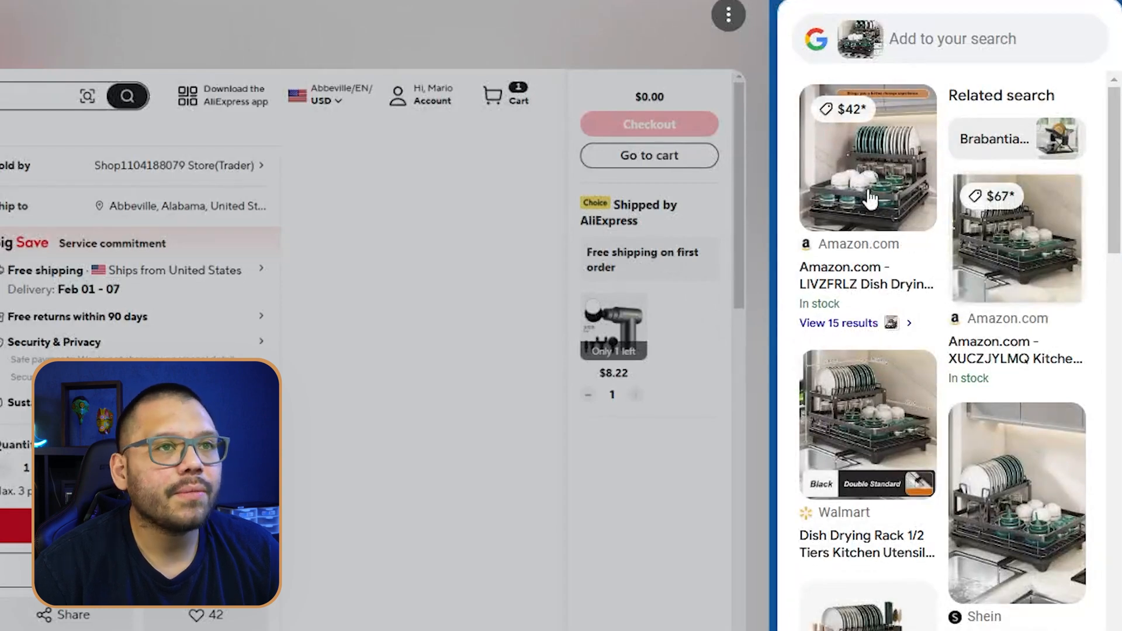
Step: Browse the Lens results and view one similar rack from another retailer
scroll(876, 211, "down", 3)
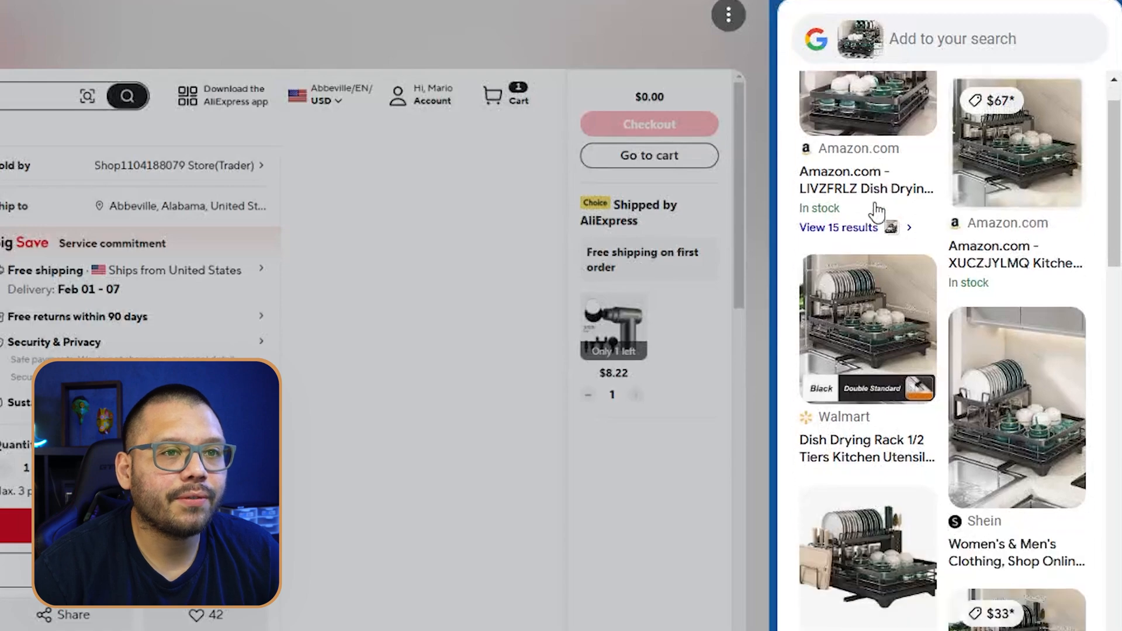
scroll(878, 176, "down", 3)
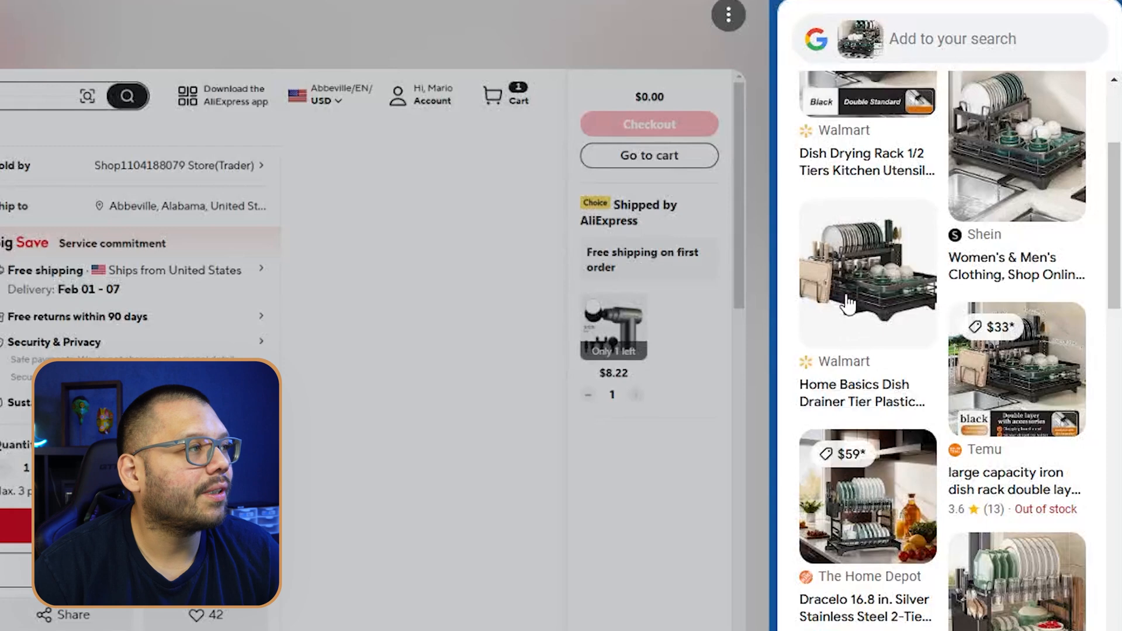
scroll(833, 307, "down", 3)
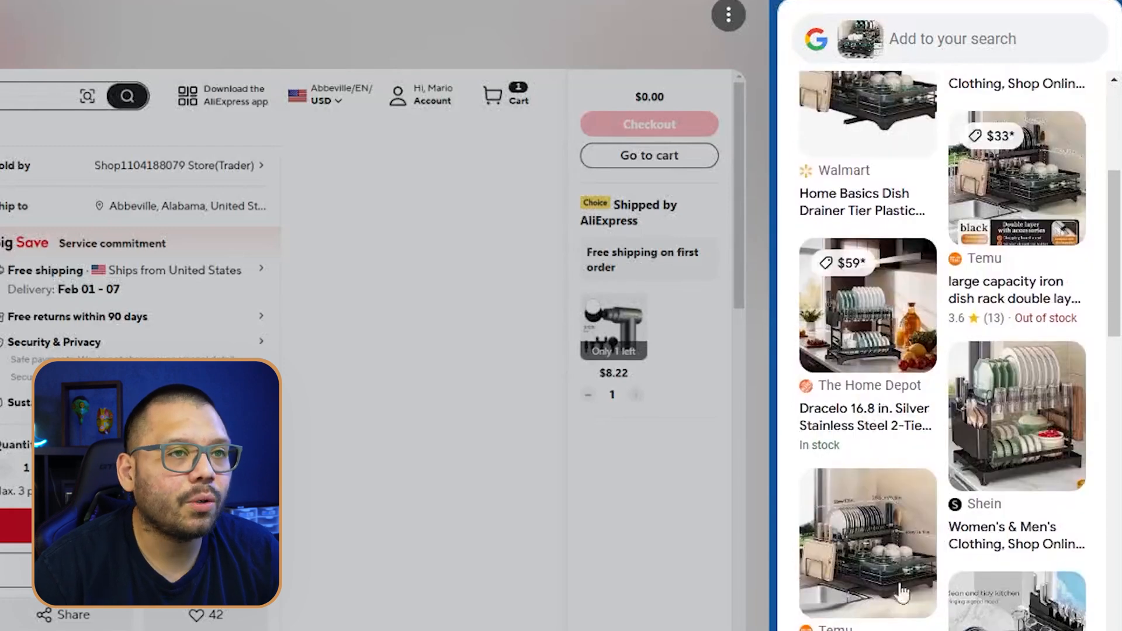
left_click(832, 307)
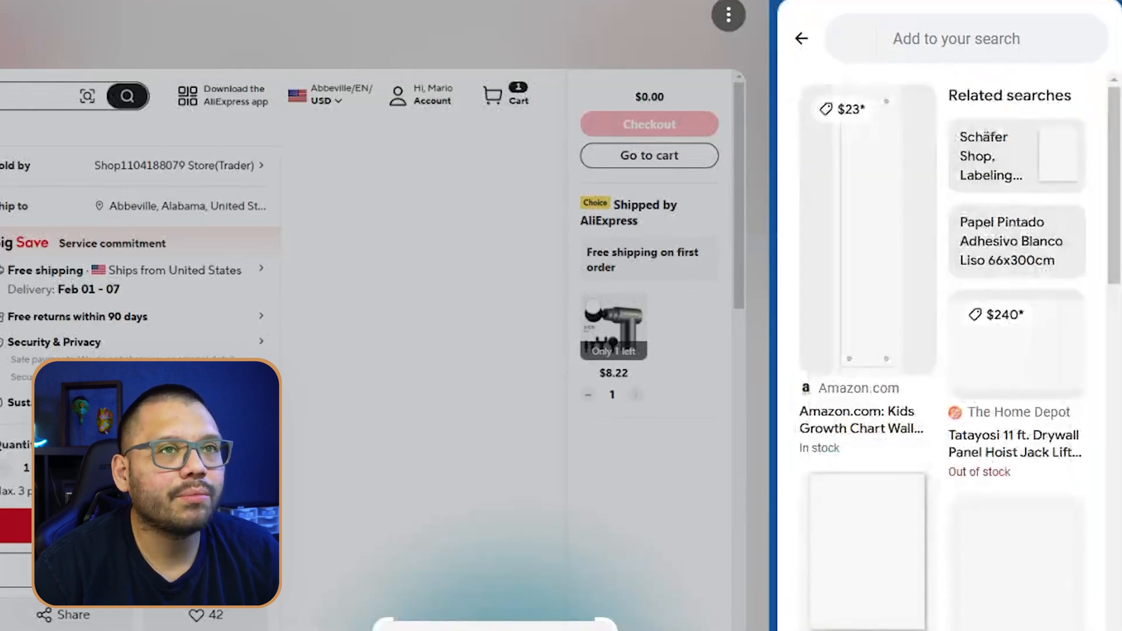
left_click(794, 40)
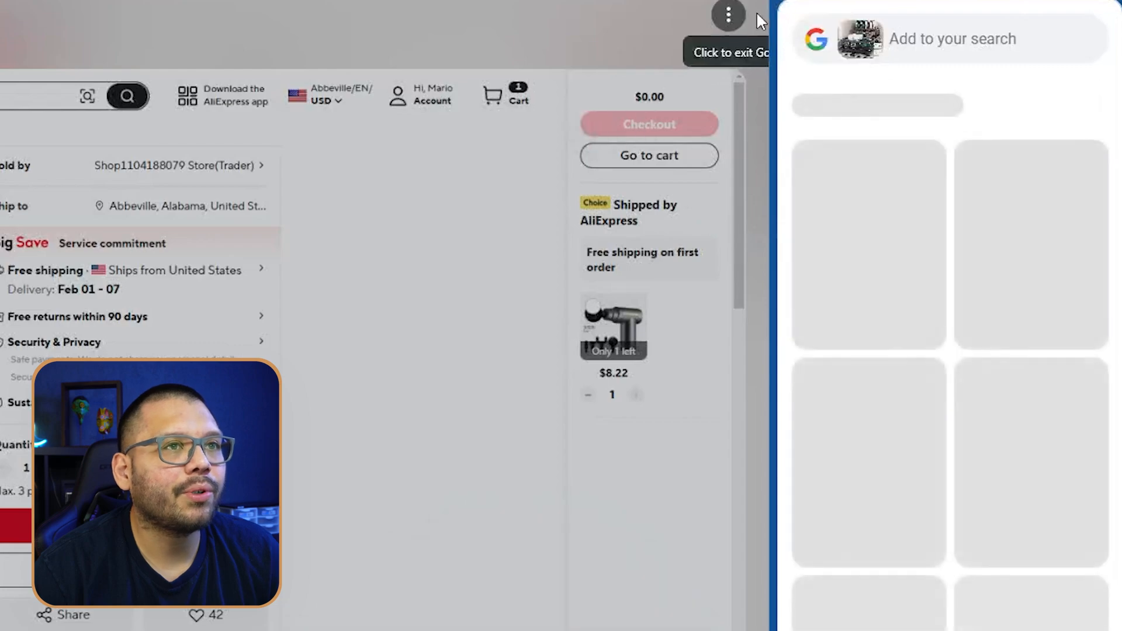
Step: Close Google Lens and clear the page address to head back to AutoDS
left_click(755, 12)
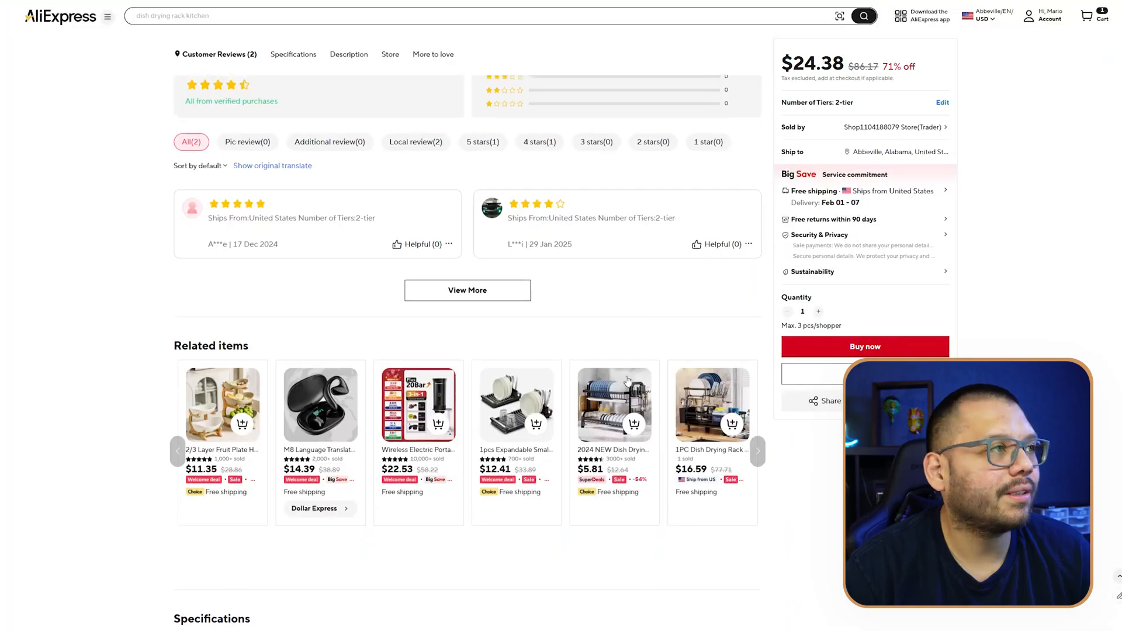
scroll(626, 381, "up", 6)
left_click(771, 72)
key("BackSpace")
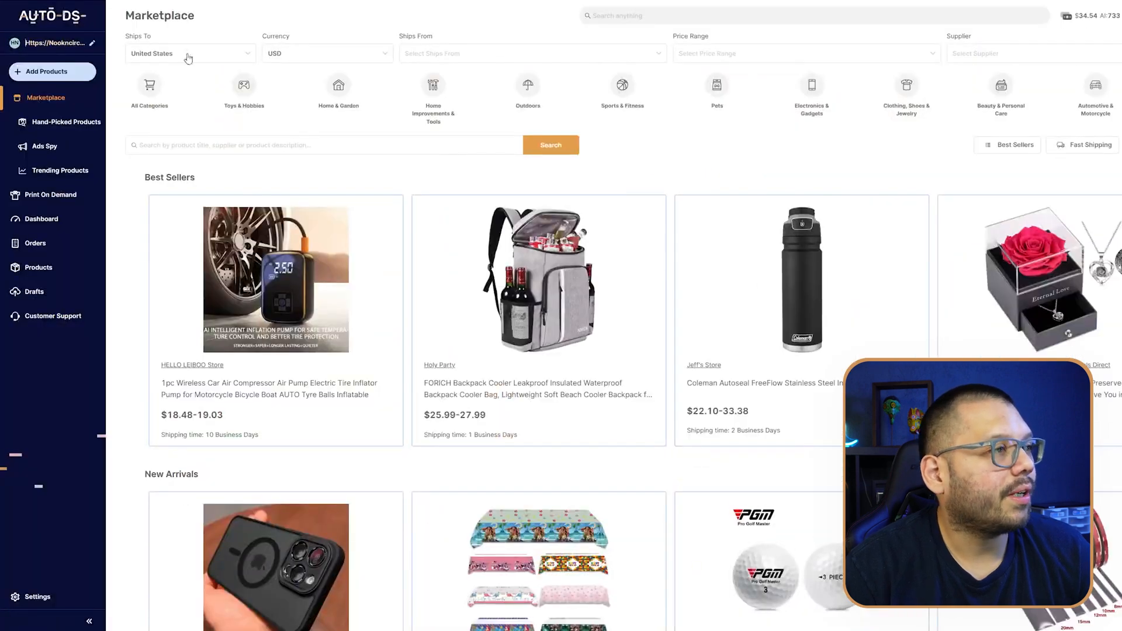
Step: Paste the dish rack link into the single-product import form, then dismiss that dialog
left_click(56, 76)
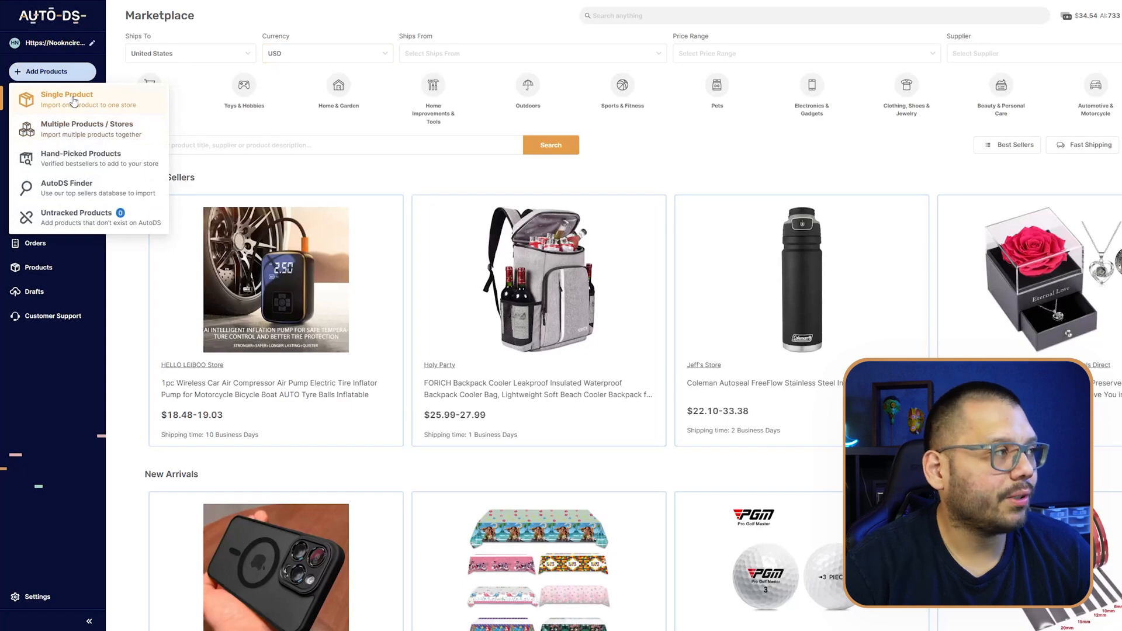
left_click(102, 110)
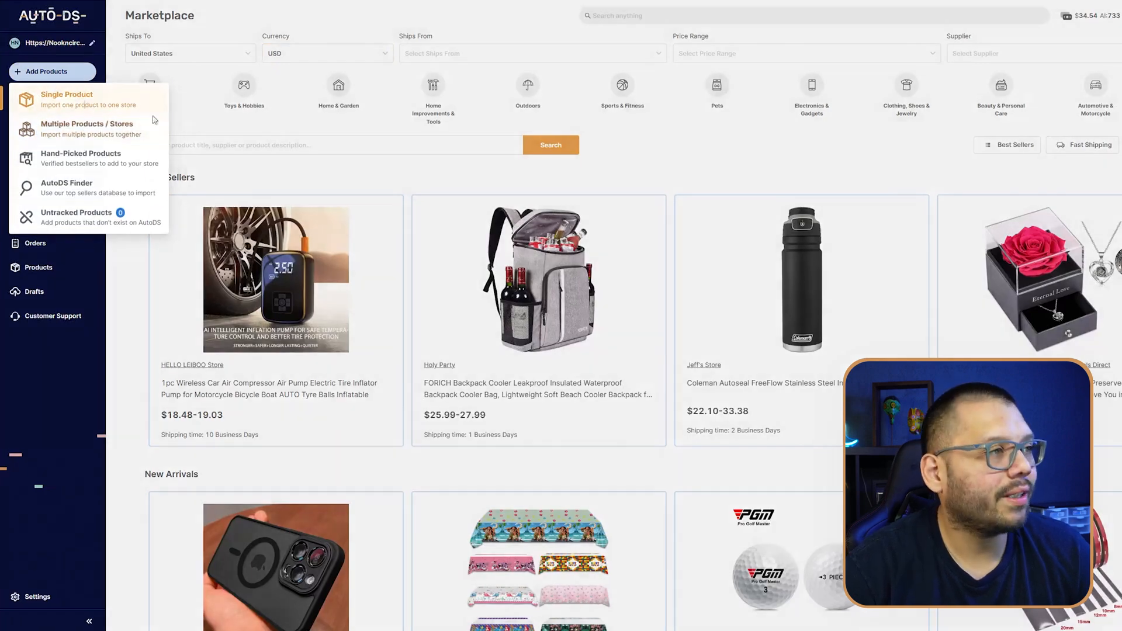
left_click(102, 111)
key("ctrl+v")
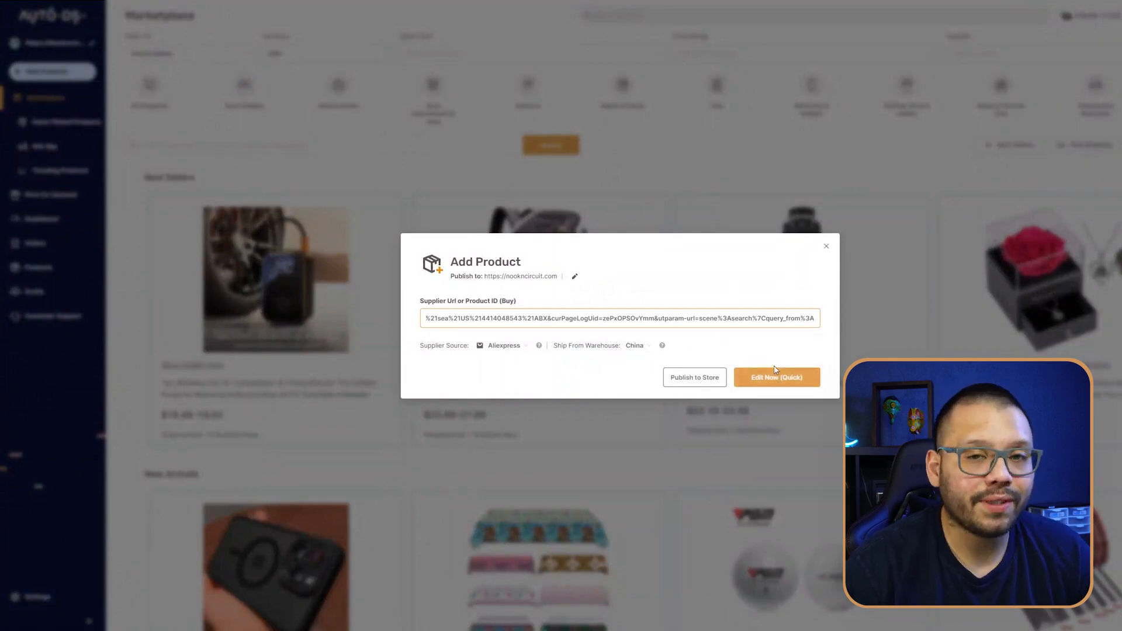
left_click(826, 246)
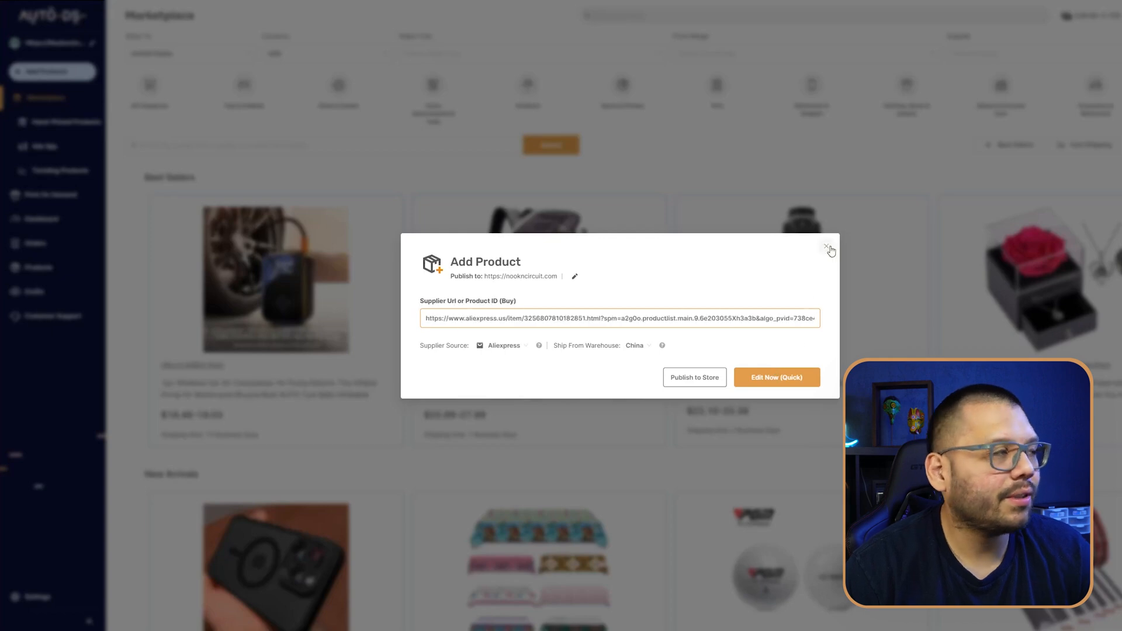
Step: Start a Multiple Products import with the dish rack's AliExpress link as the first line
left_click(68, 78)
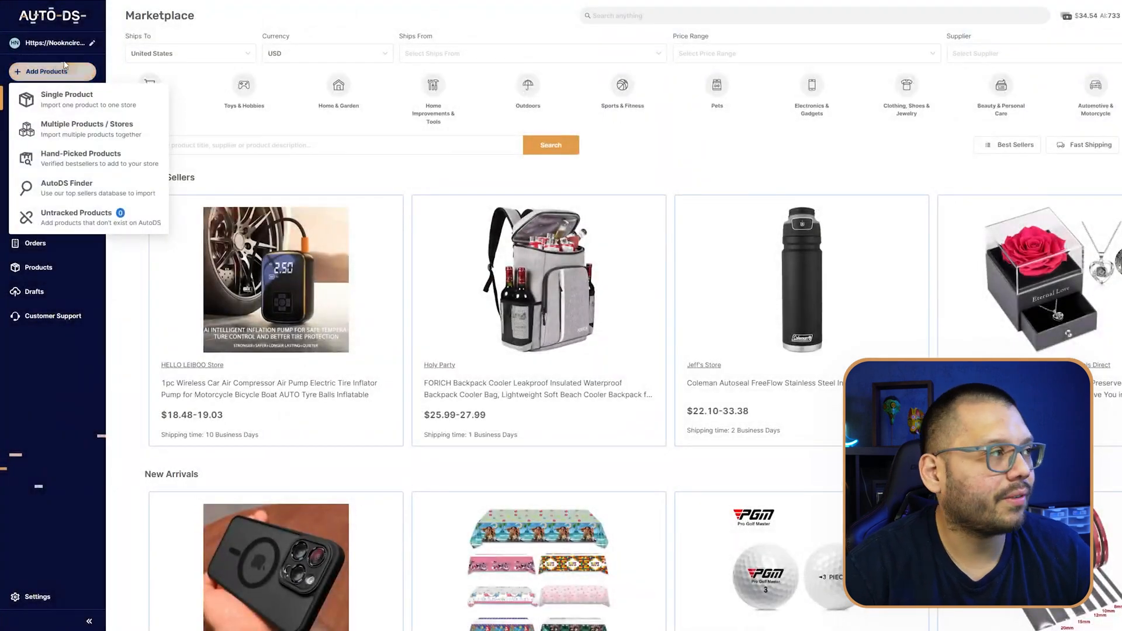
left_click(86, 129)
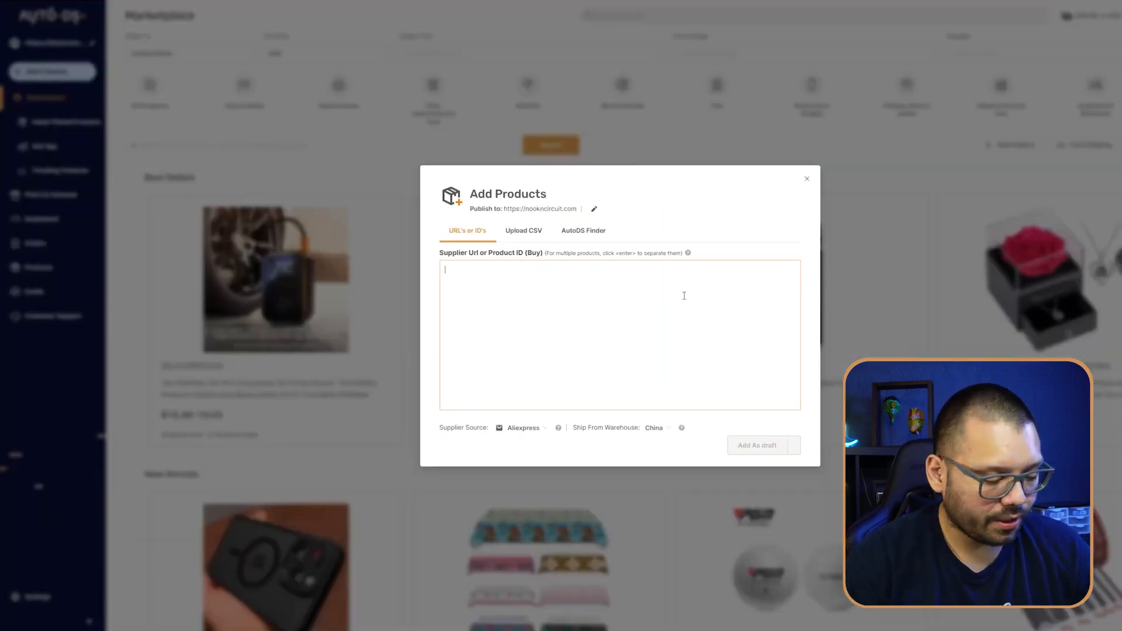
key("ctrl+v")
key("Return")
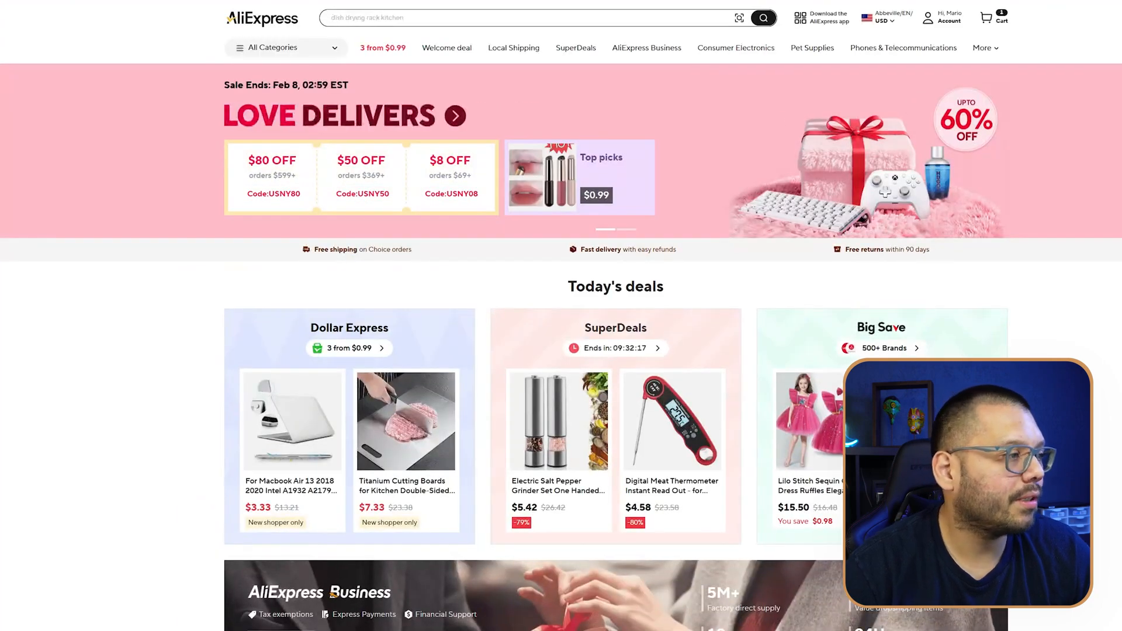
Step: Add the Thickened Stainless Steel Cutting Board link as the second line in AutoDS's import box
scroll(185, 258, "down", 20)
left_click(697, 148)
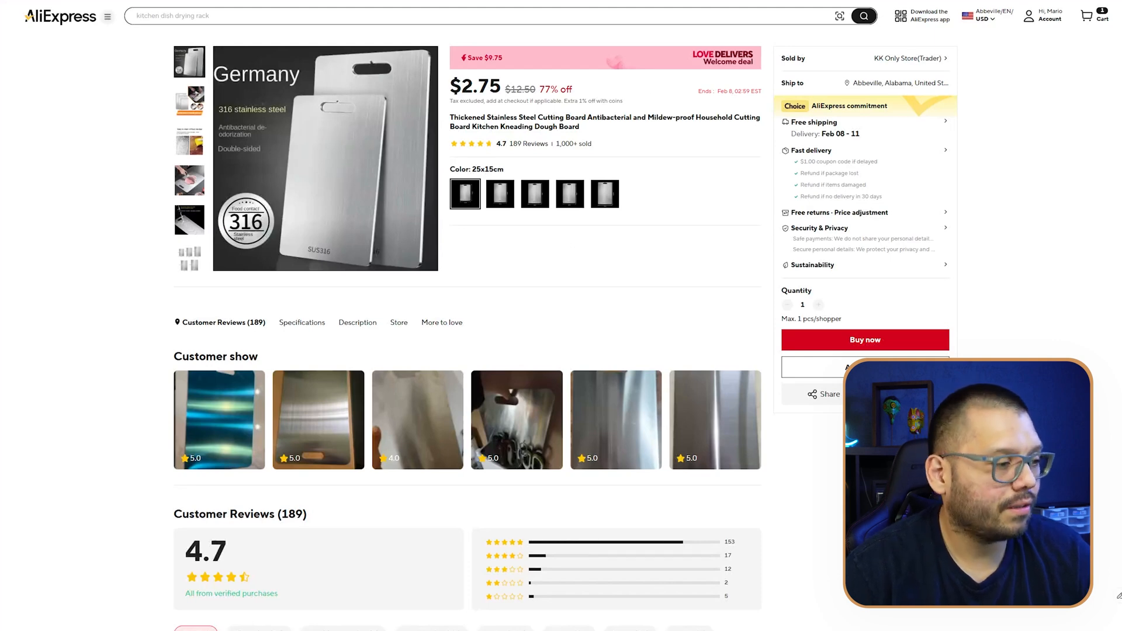
key("alt+Tab")
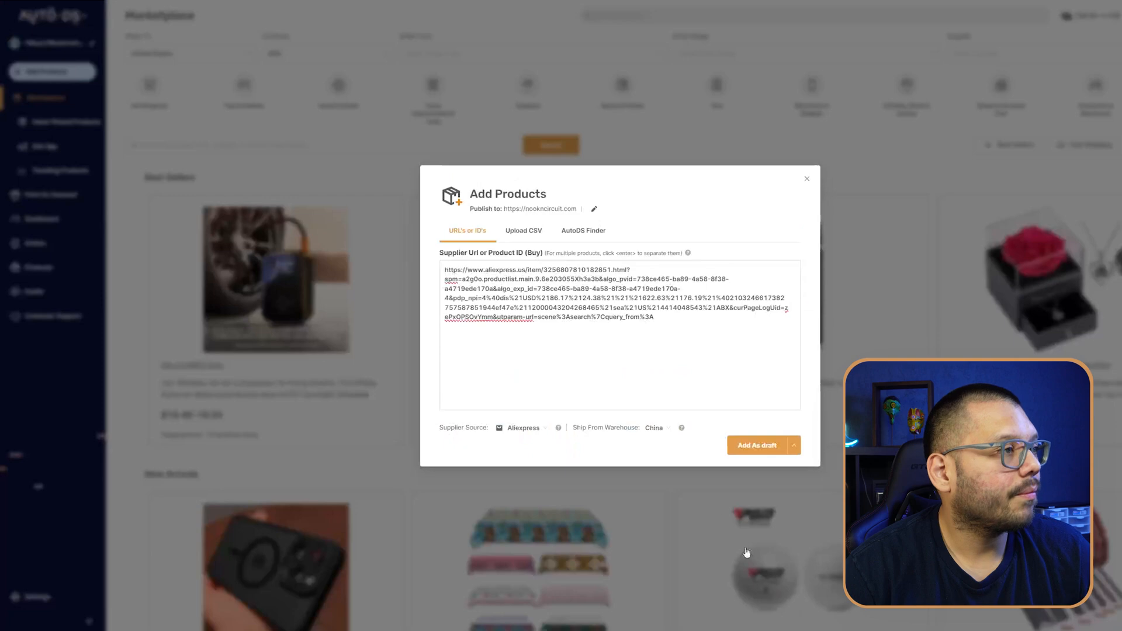
key("ctrl+v")
key("Return")
key("Return")
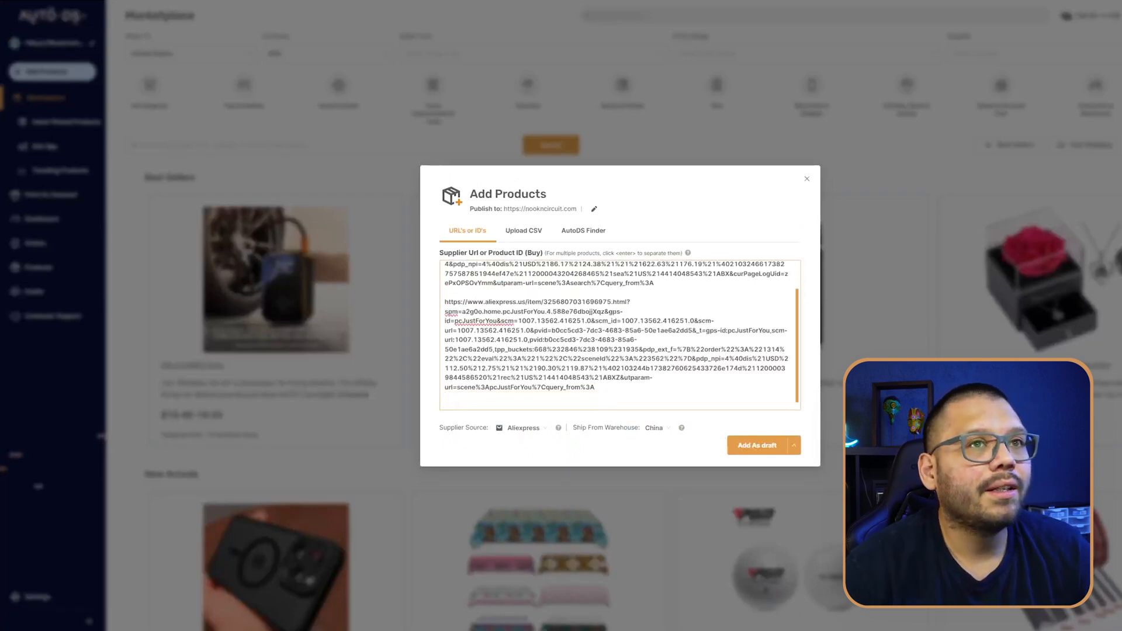
key("alt+Tab")
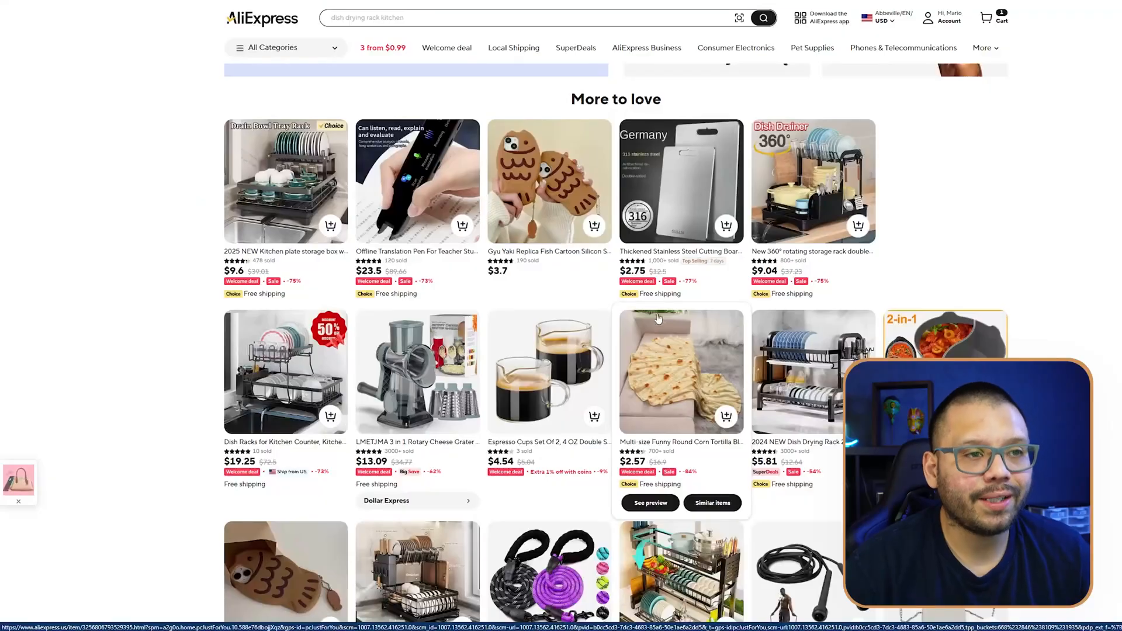
mouse_move(730, 254)
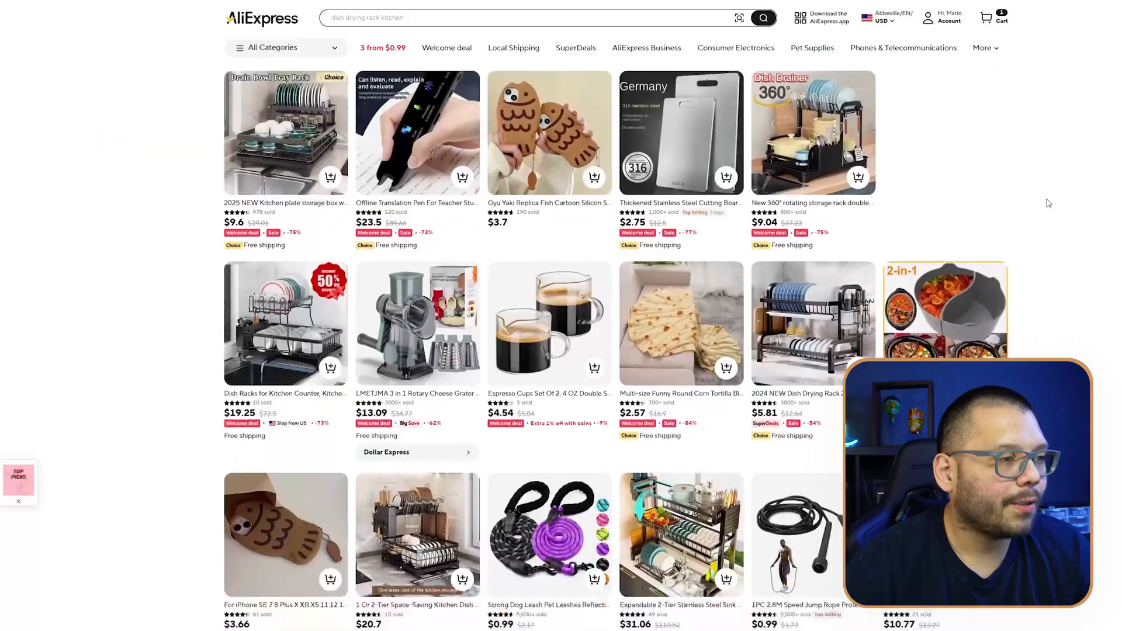
Step: Frame the Bluetooth sunglasses image for a Google Lens search to find matching listings
scroll(1045, 202, "down", 2)
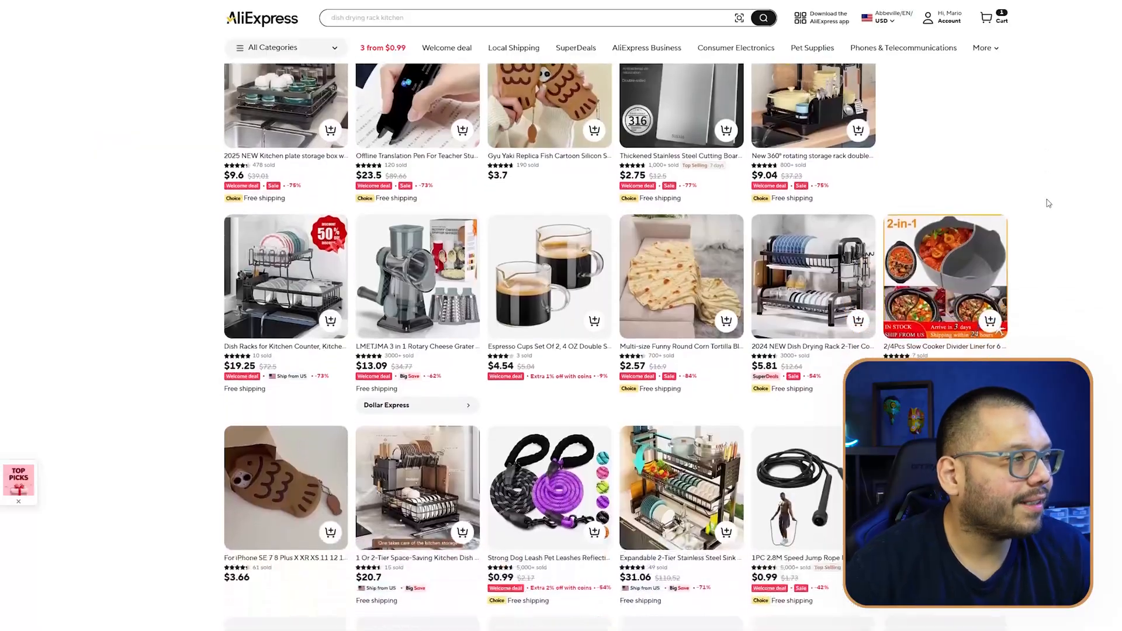
scroll(1045, 205, "down", 8)
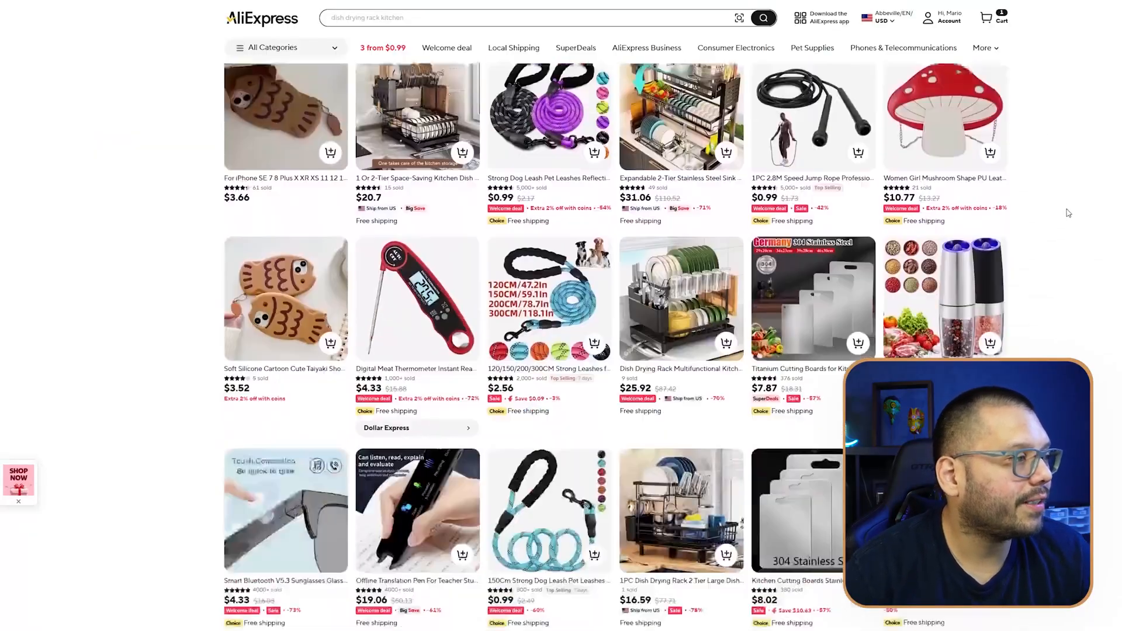
scroll(1081, 215, "down", 6)
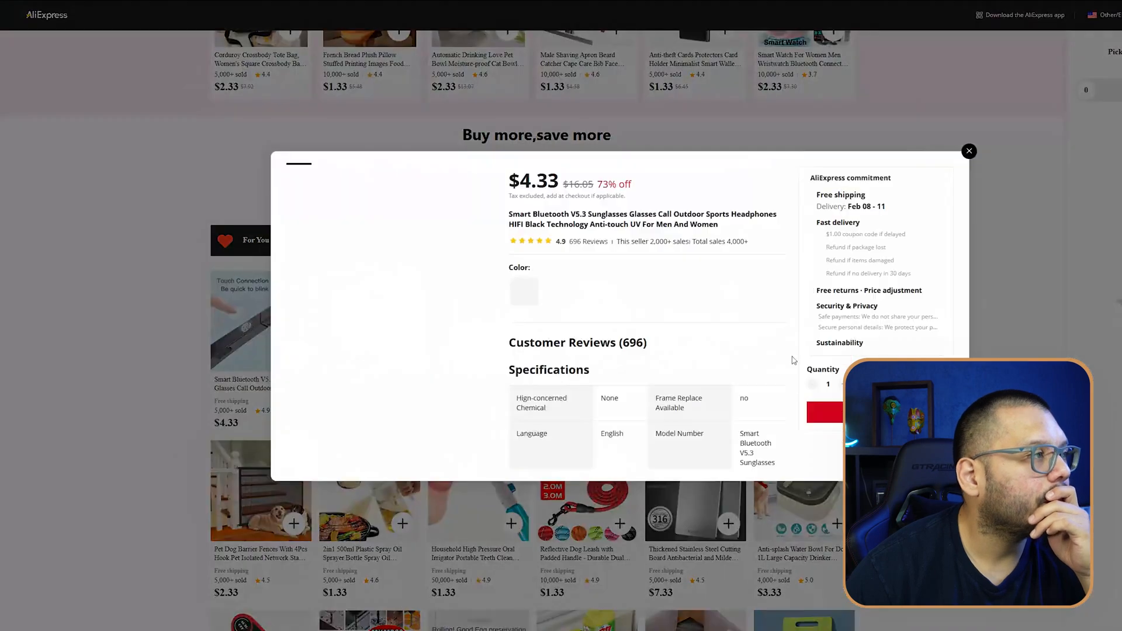
right_click(605, 269)
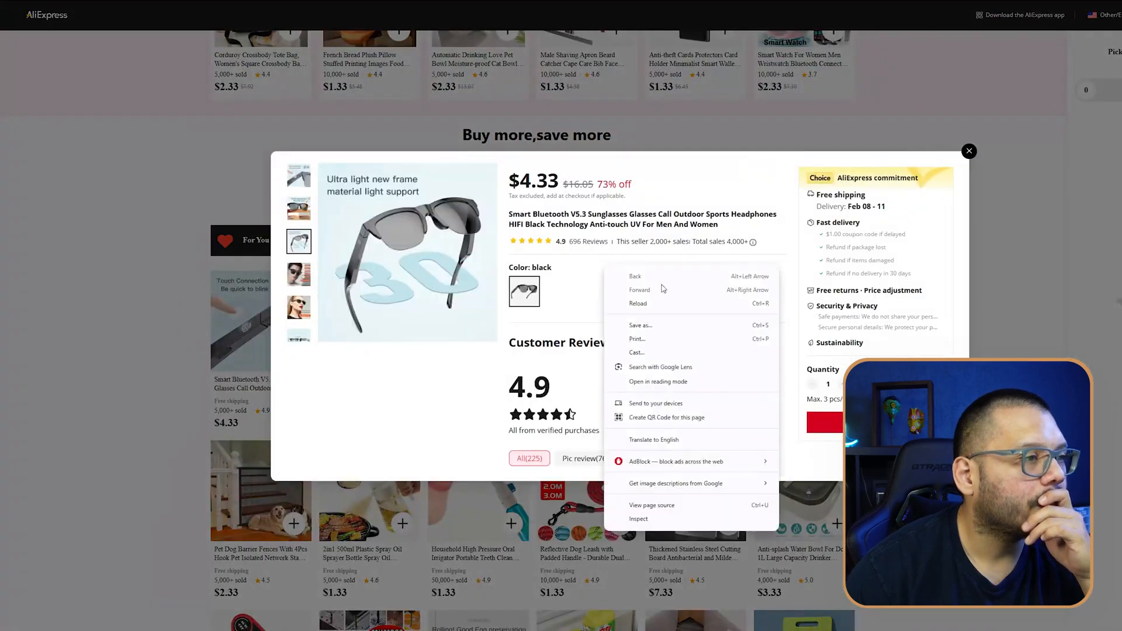
key("Escape")
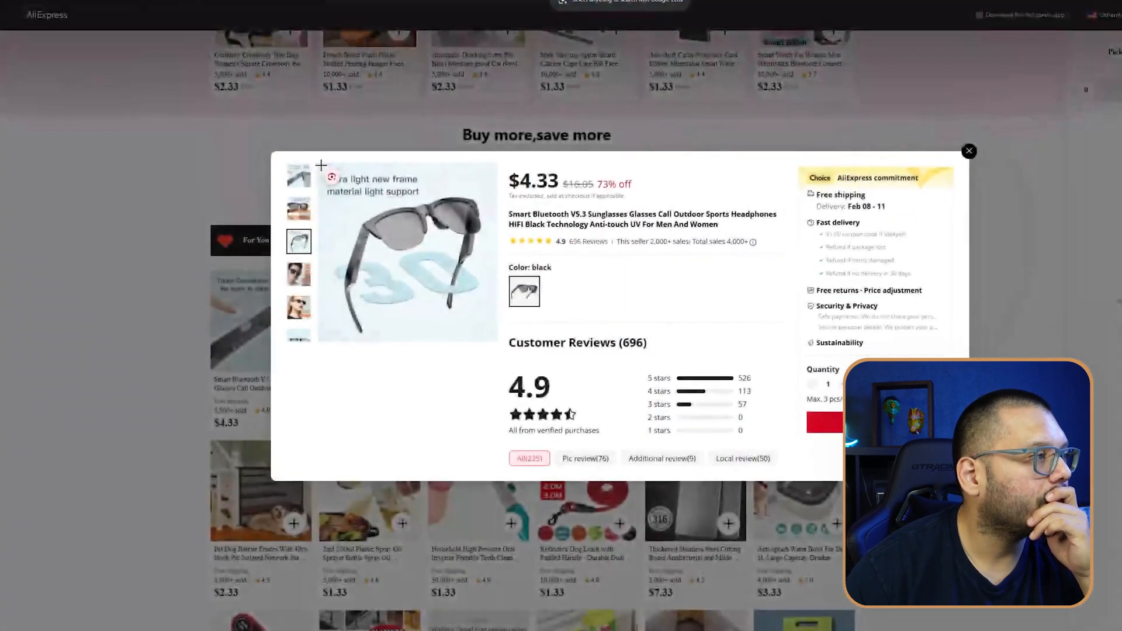
left_click_drag(320, 164, 500, 348)
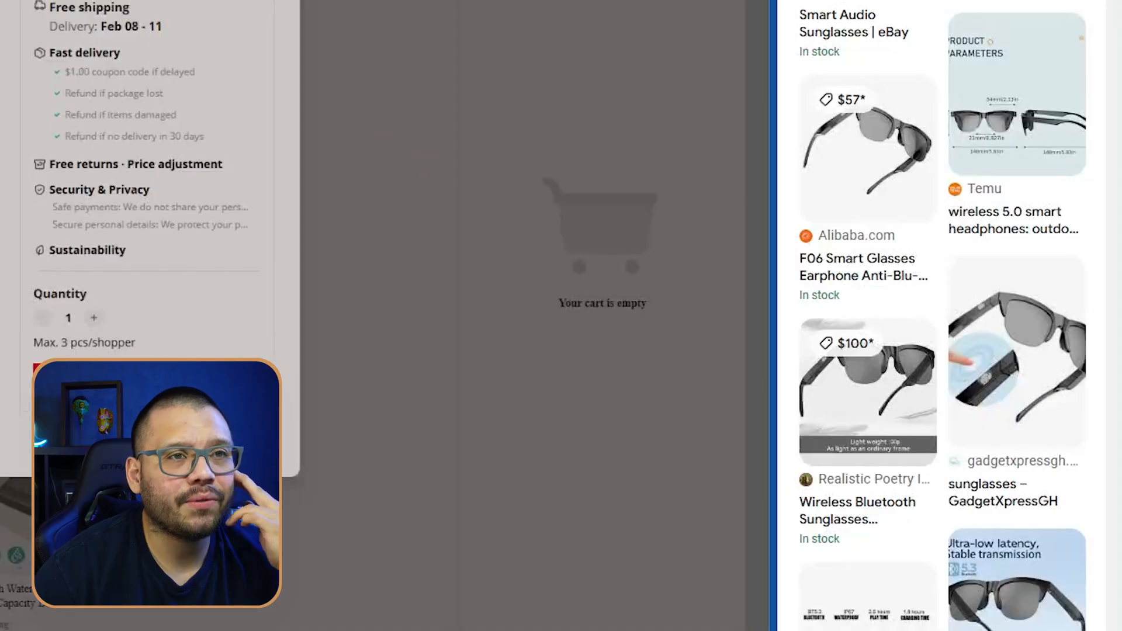
scroll(979, 14, "up", 2)
scroll(975, 13, "up", 1)
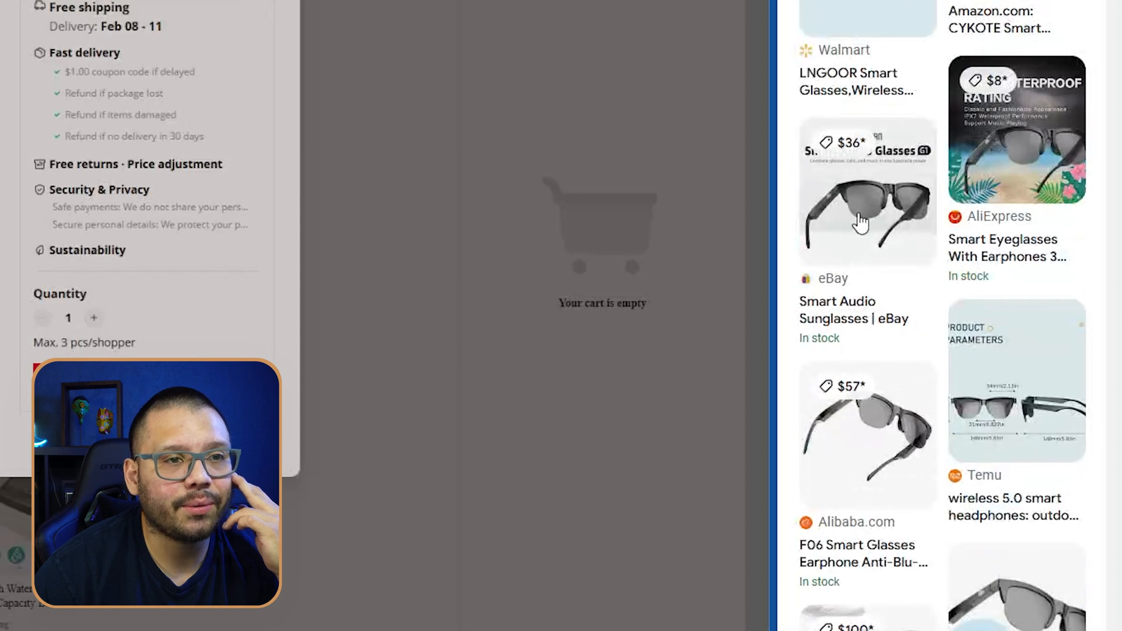
scroll(859, 222, "up", 8)
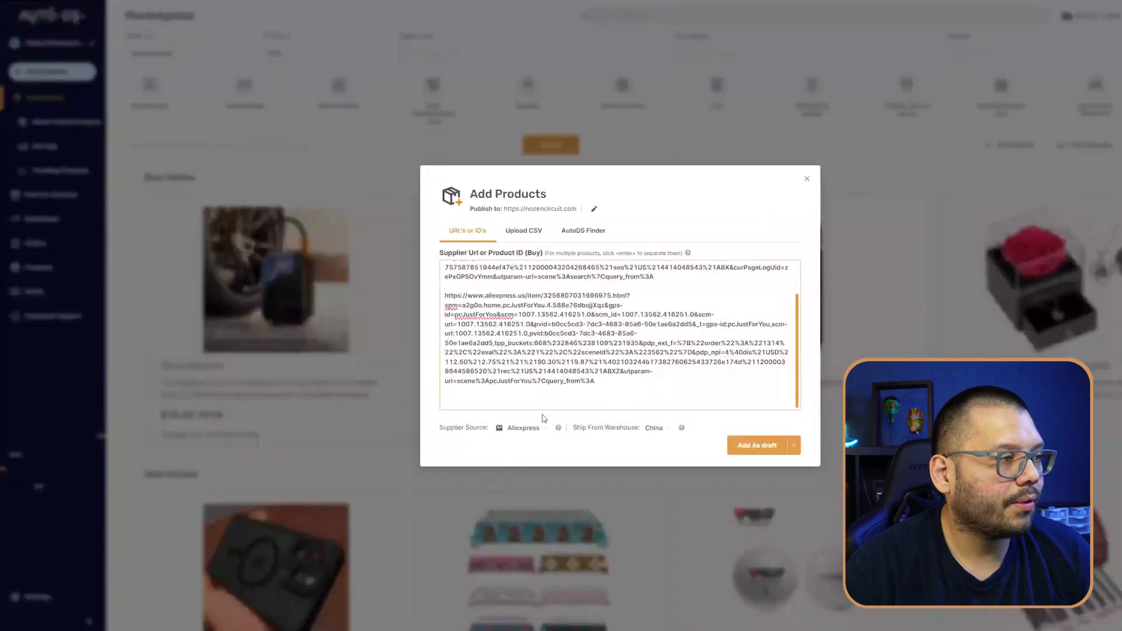
Step: Add the sunglasses link as the third URL and import all queued links as drafts
key("ctrl+v")
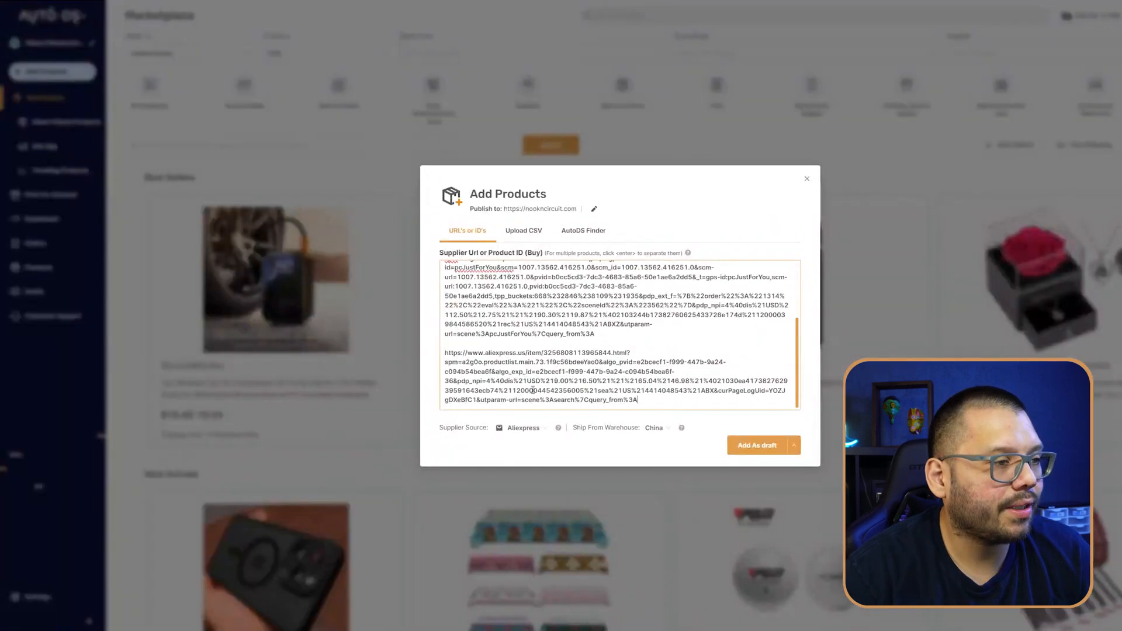
left_click(747, 454)
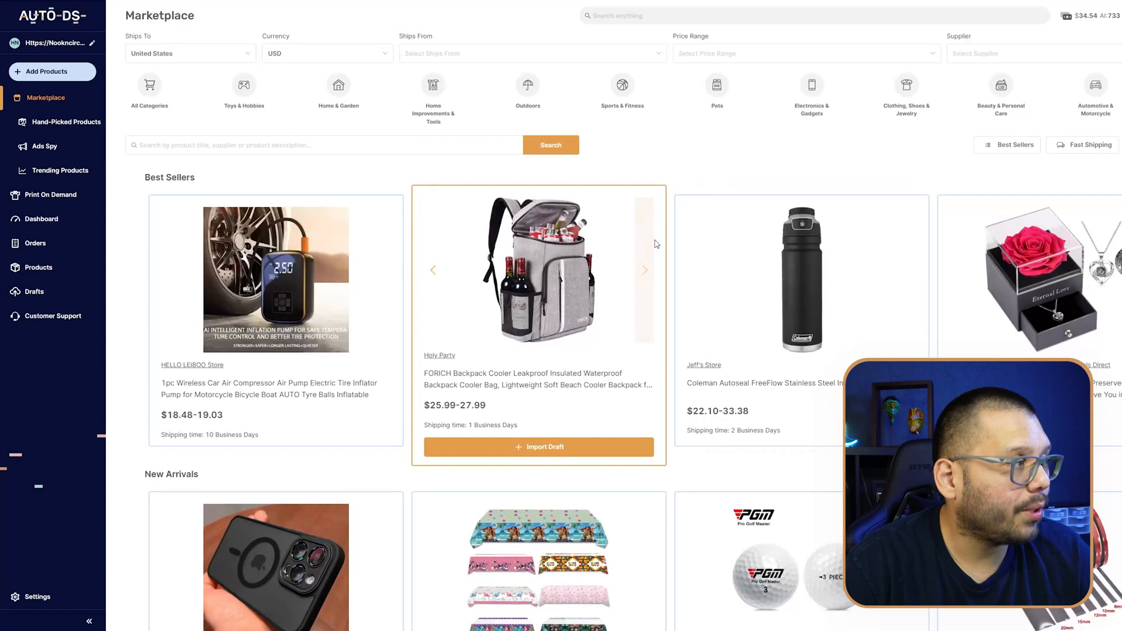
Step: Go to Drafts and open the Smart Sunglasses draft's edit page
left_click(35, 294)
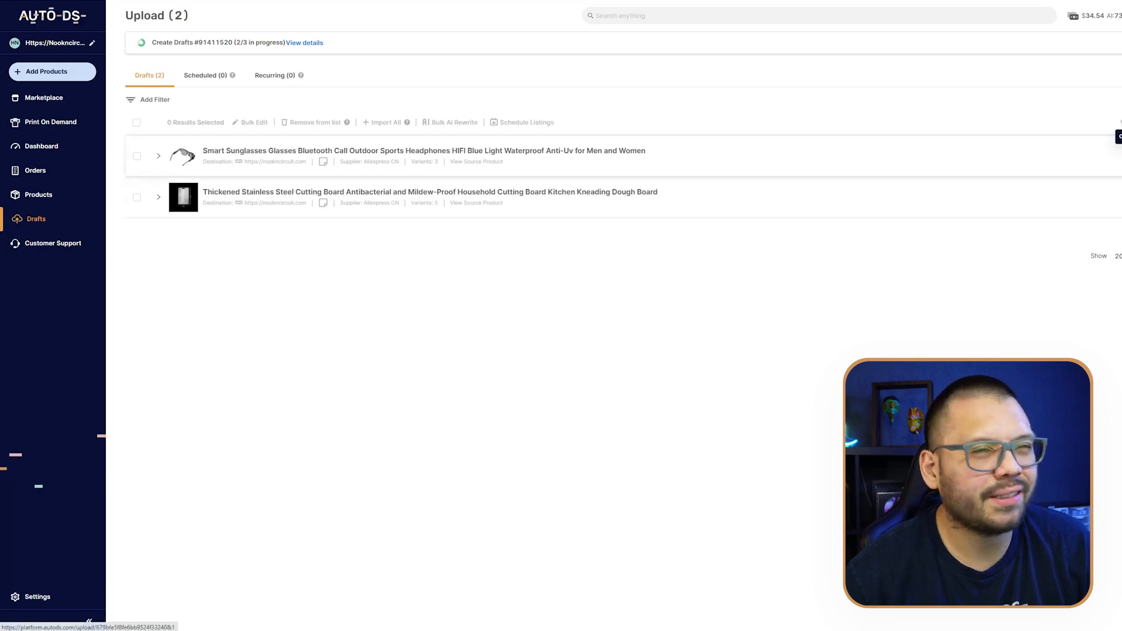
left_click(455, 150)
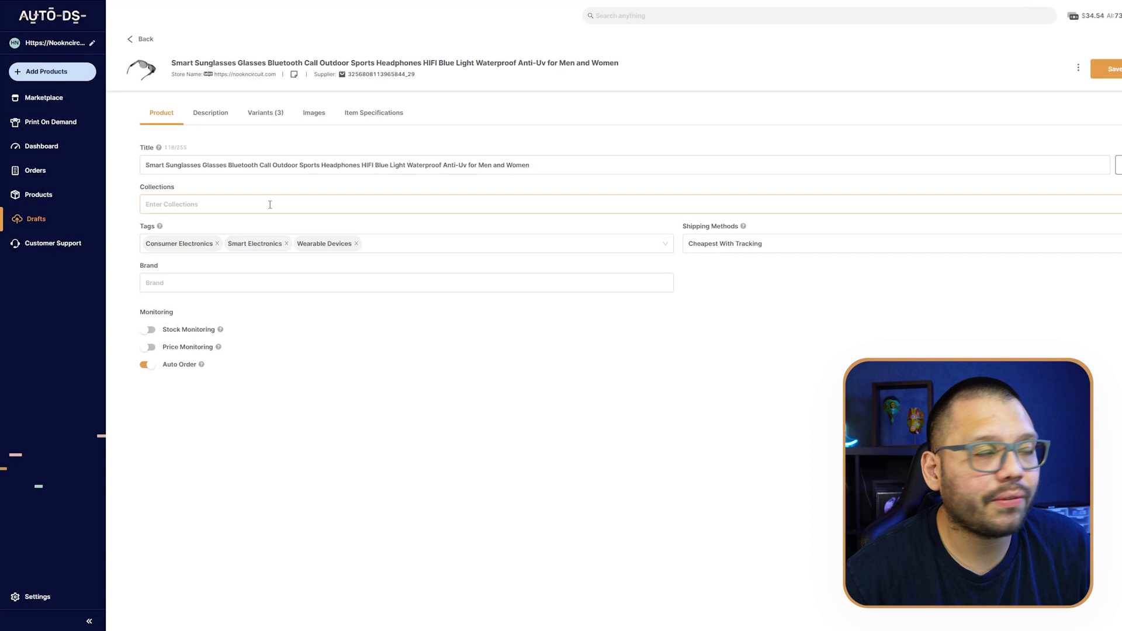
left_click(382, 243)
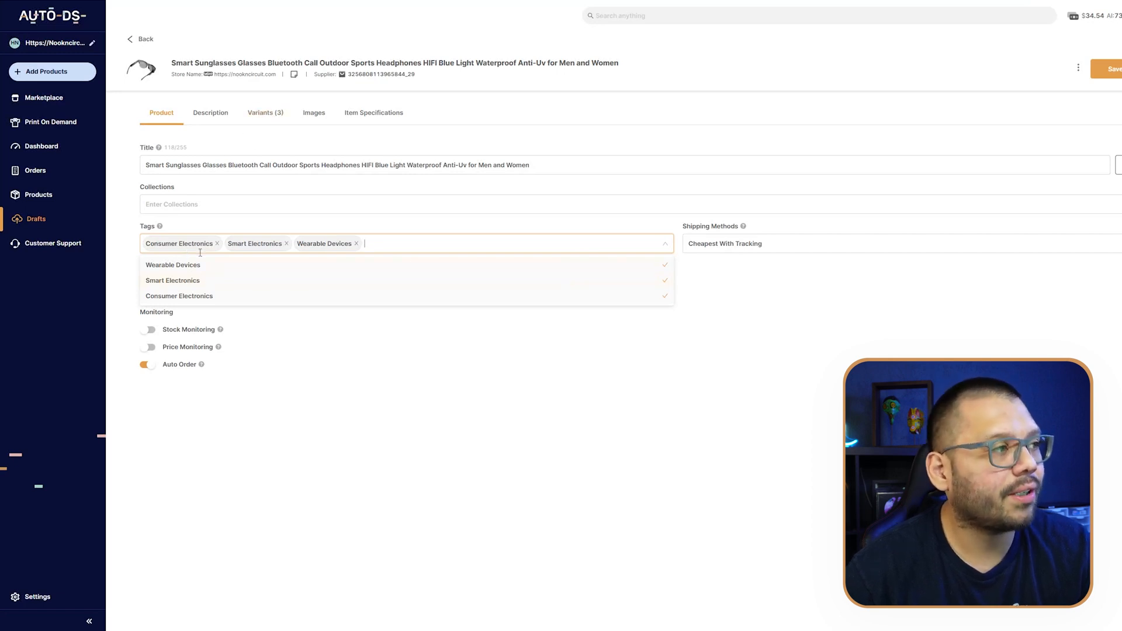
left_click(584, 538)
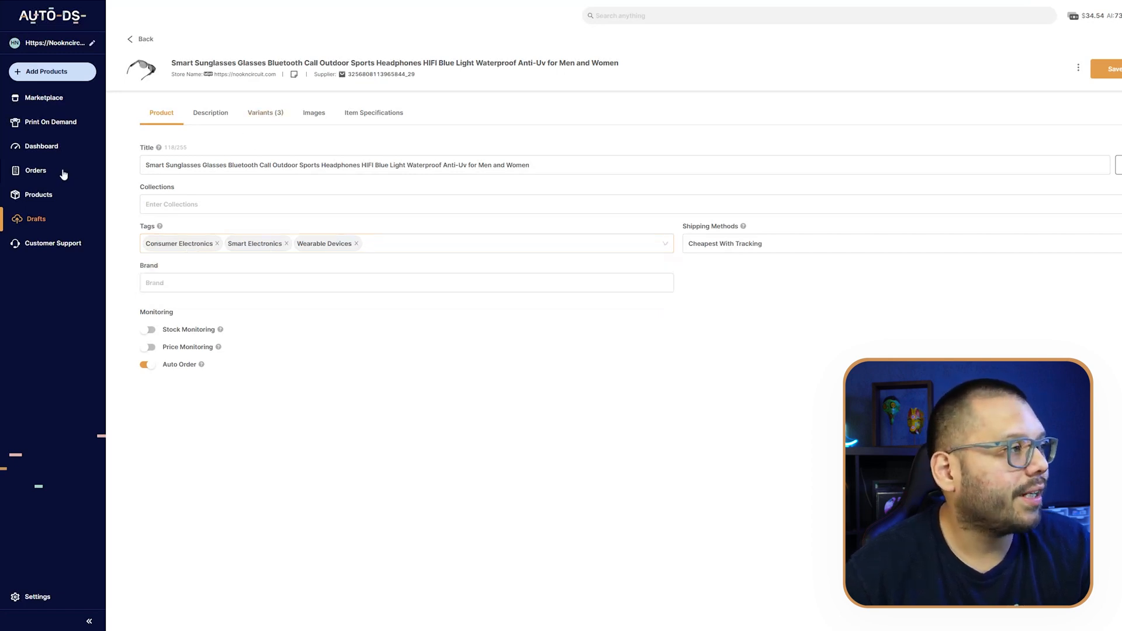
left_click(45, 146)
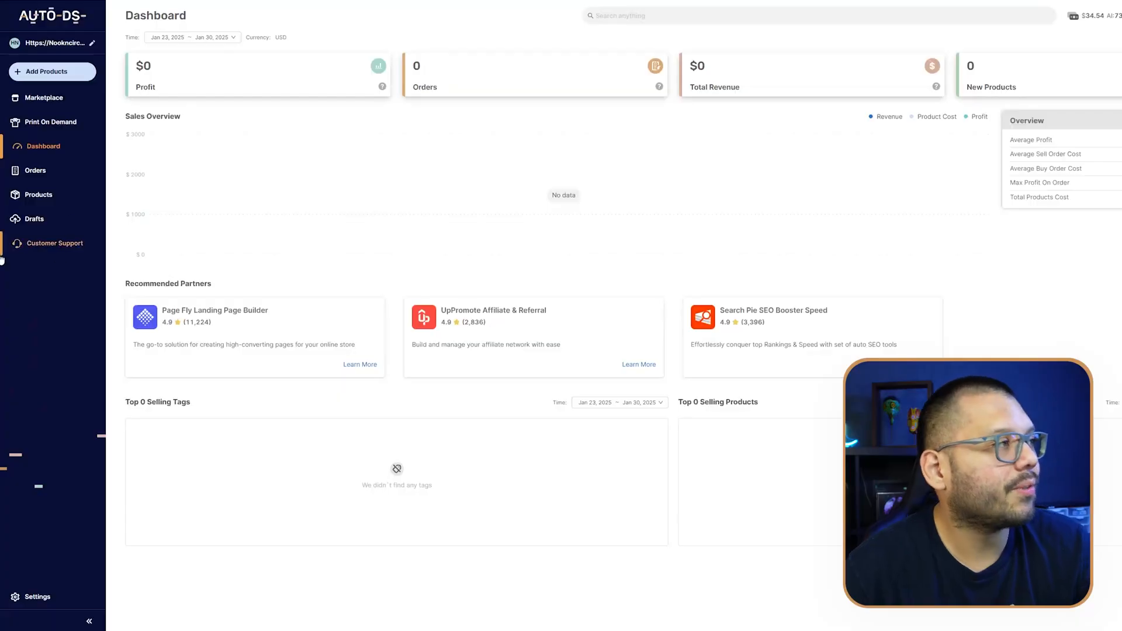
left_click(63, 219)
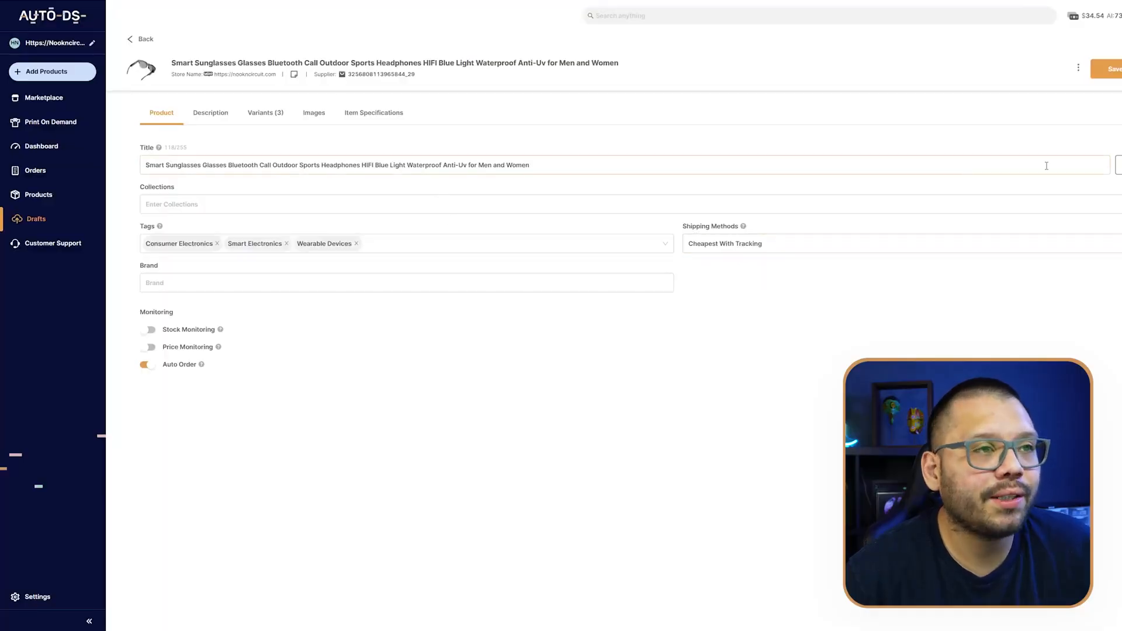
Step: Generate an AI title in the Make It Sound More Sellable tone and compare with the supplier page
left_click(1119, 164)
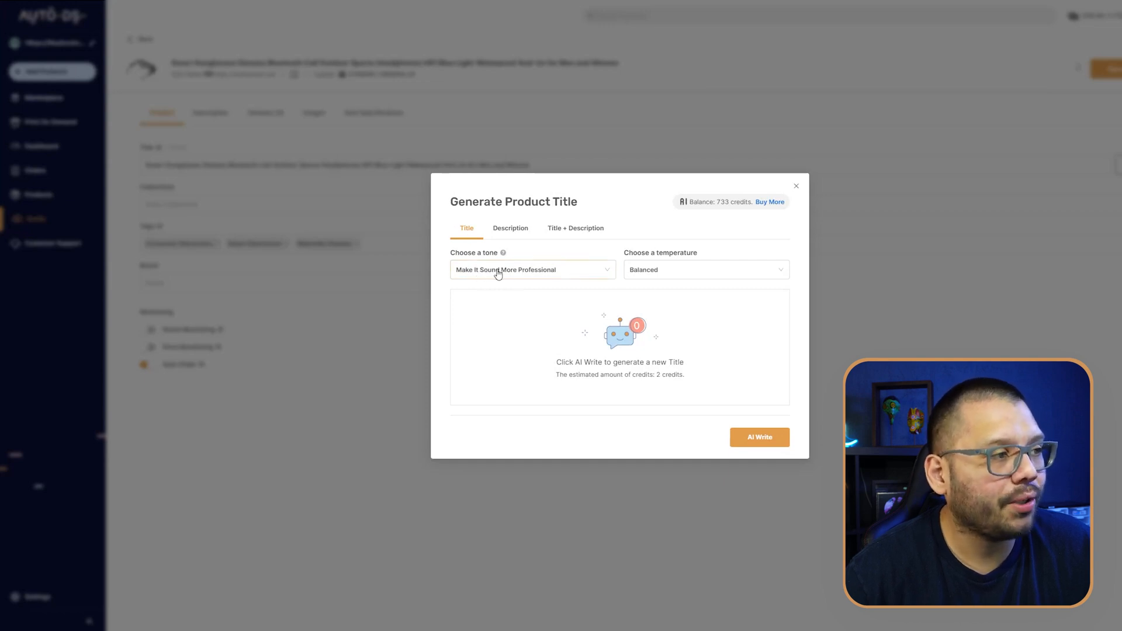
left_click(538, 272)
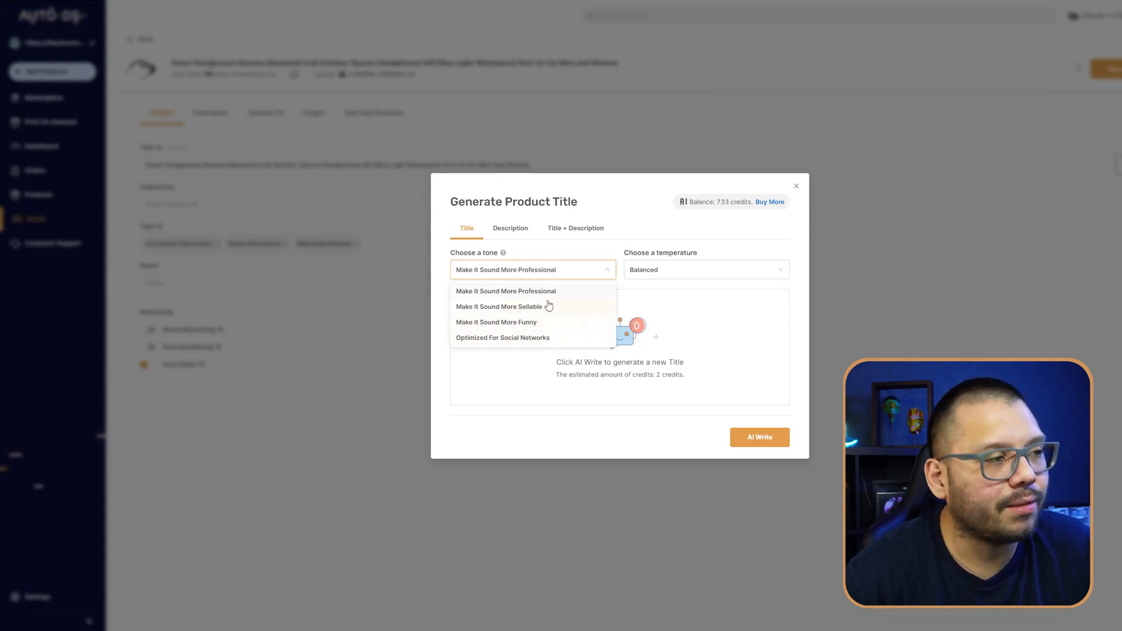
left_click(526, 307)
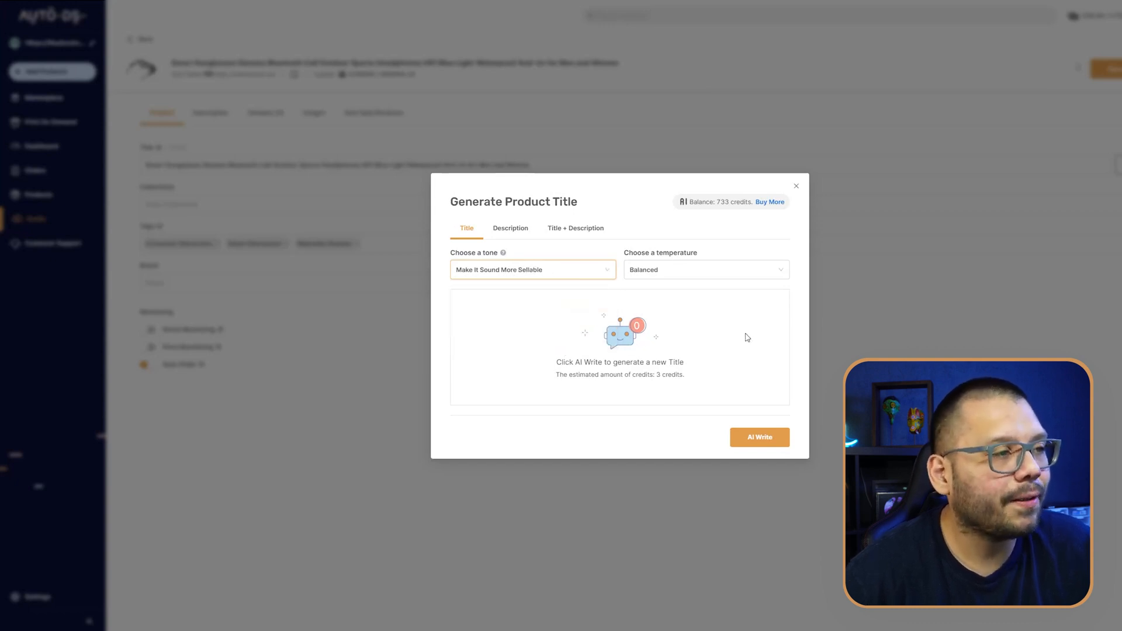
left_click(701, 275)
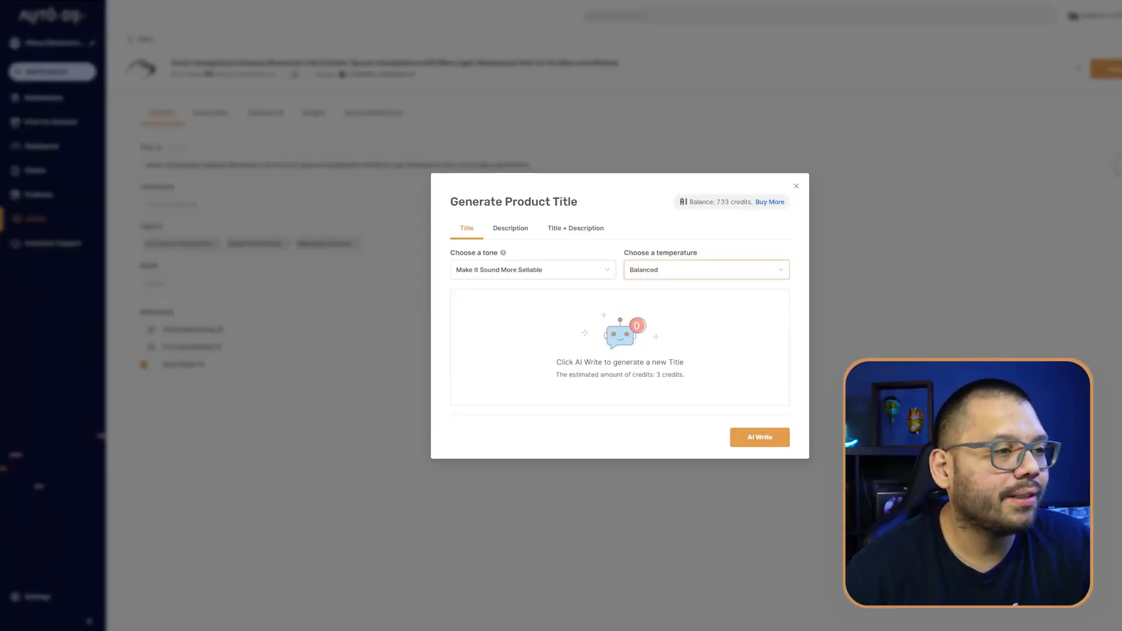
left_click(763, 443)
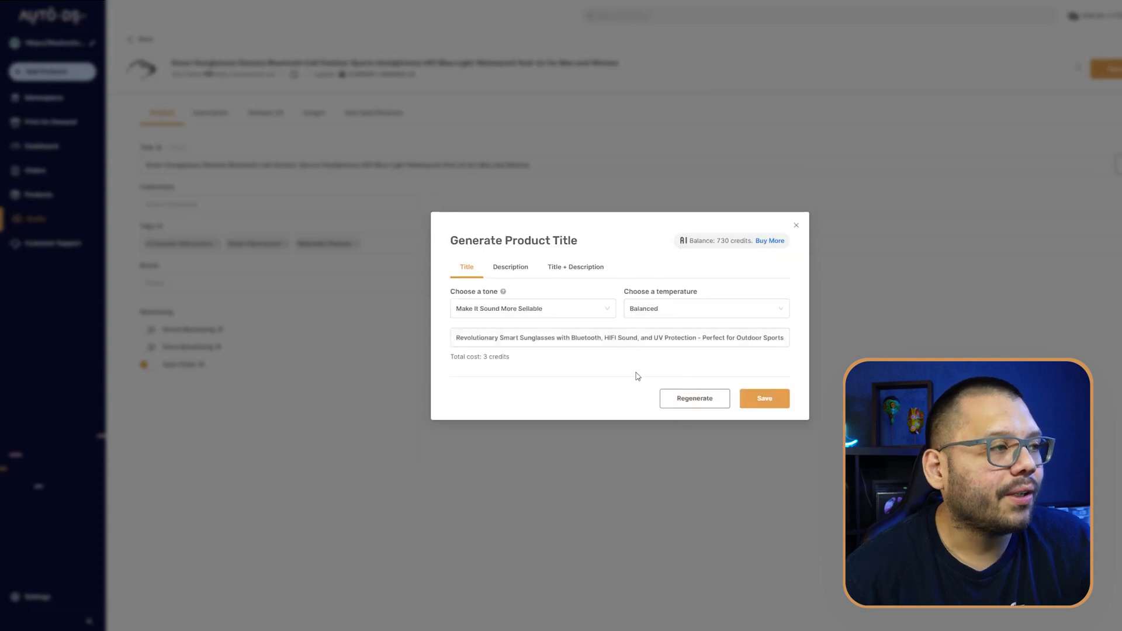
left_click_drag(456, 341, 806, 349)
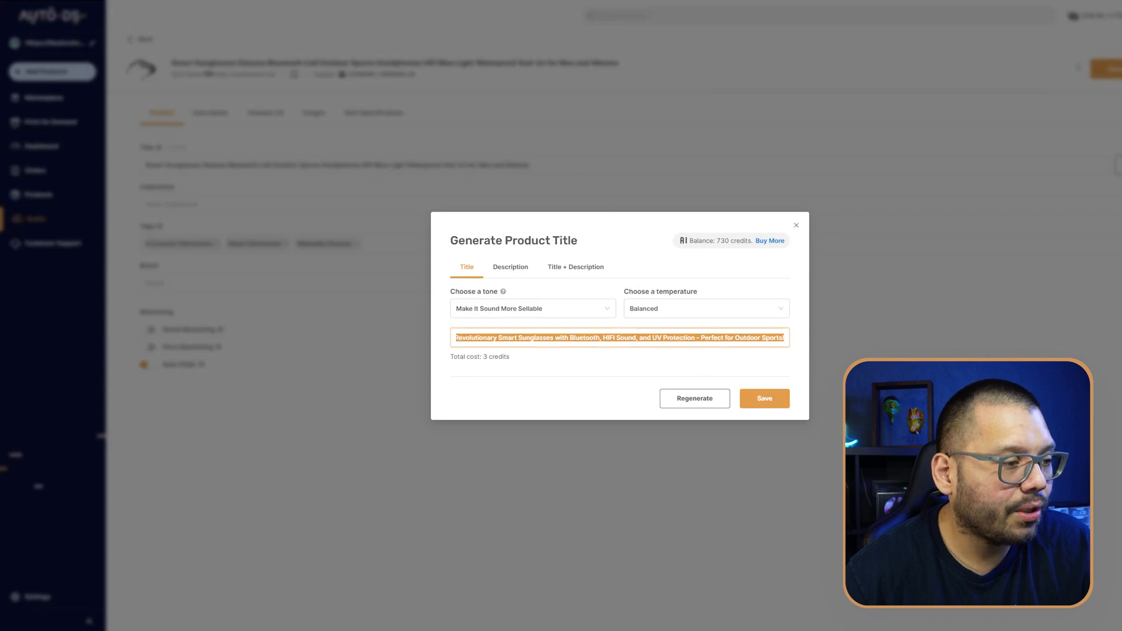
mouse_move(653, 630)
left_click(628, 593)
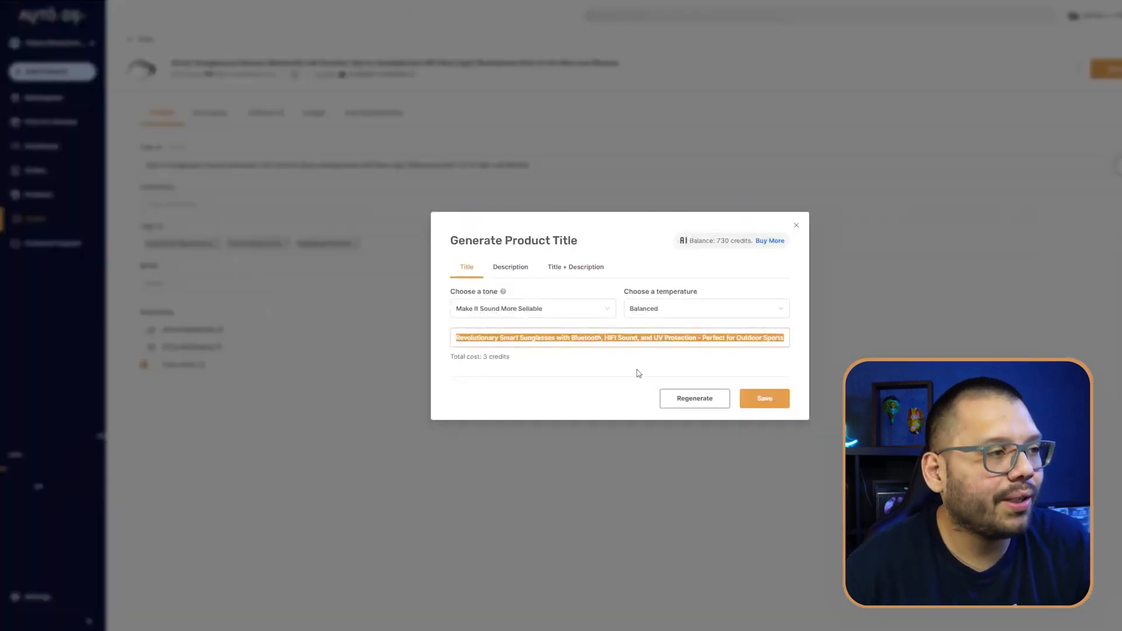
Step: Regenerate the title in the Make It Sound More Professional tone and save it to the product
left_click(547, 317)
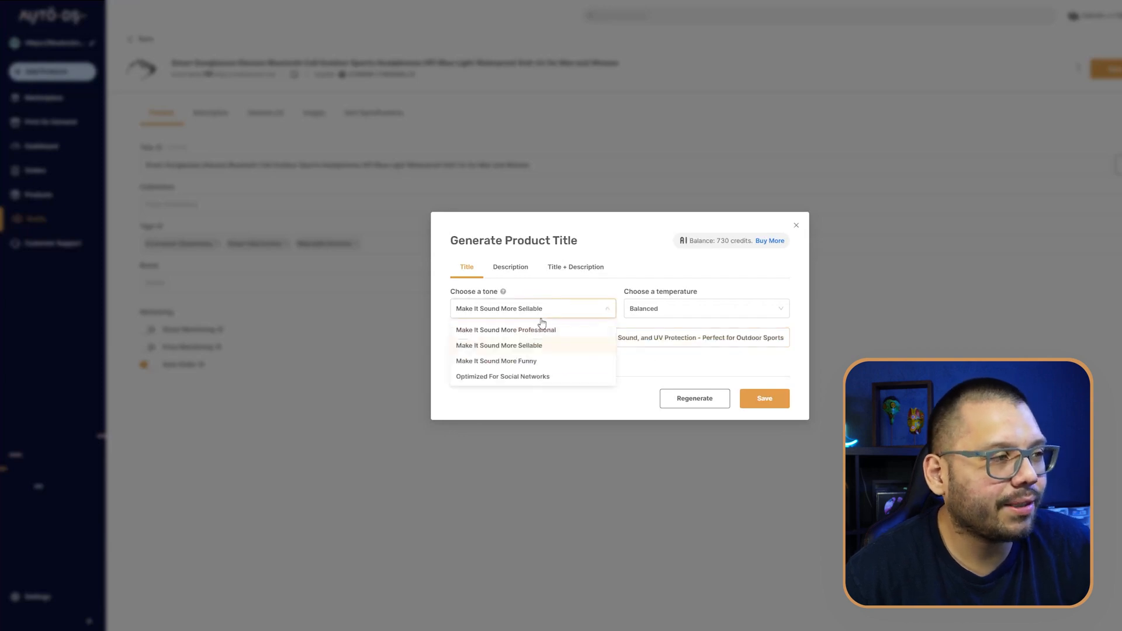
left_click(514, 331)
left_click(695, 398)
left_click_drag(558, 343, 785, 346)
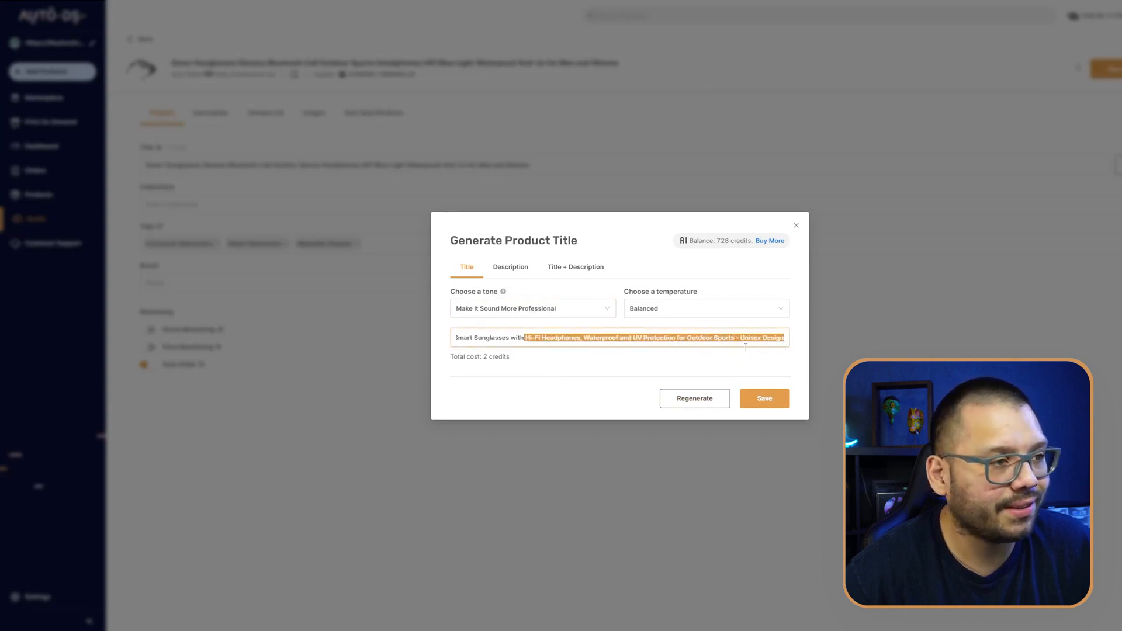
left_click(753, 354)
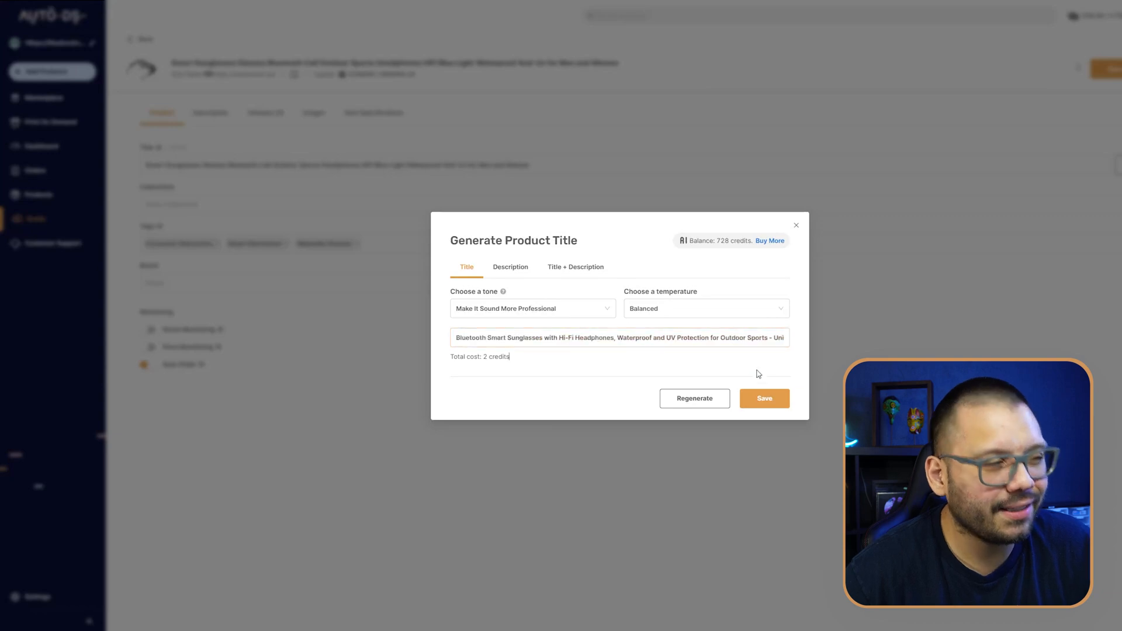
left_click(765, 403)
left_click_drag(551, 168, 146, 187)
left_click(219, 140)
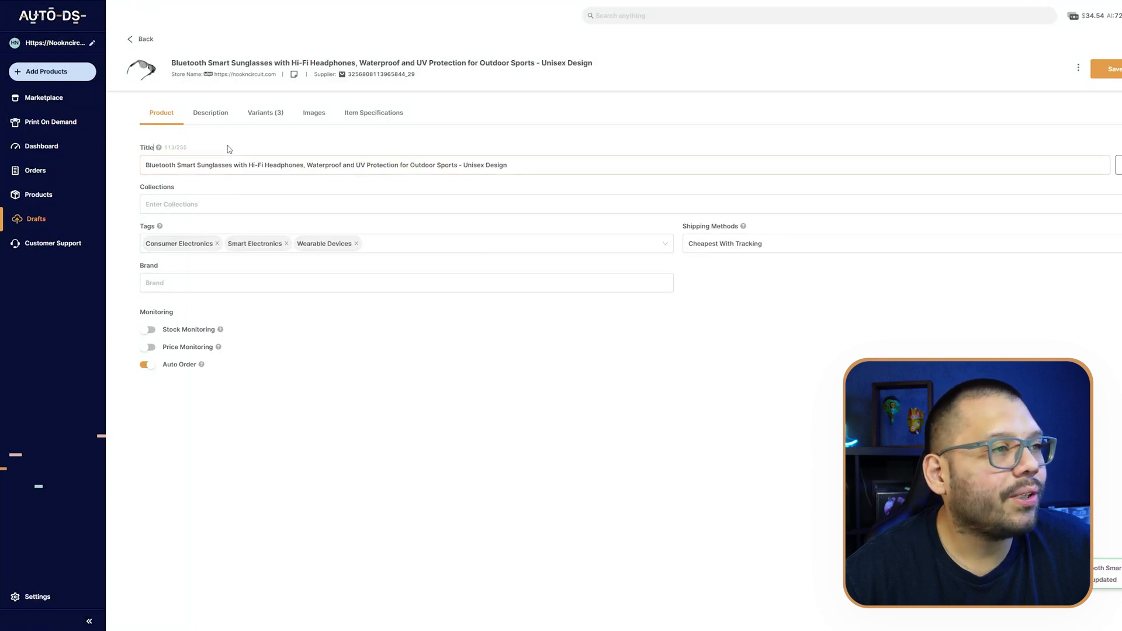
left_click(723, 246)
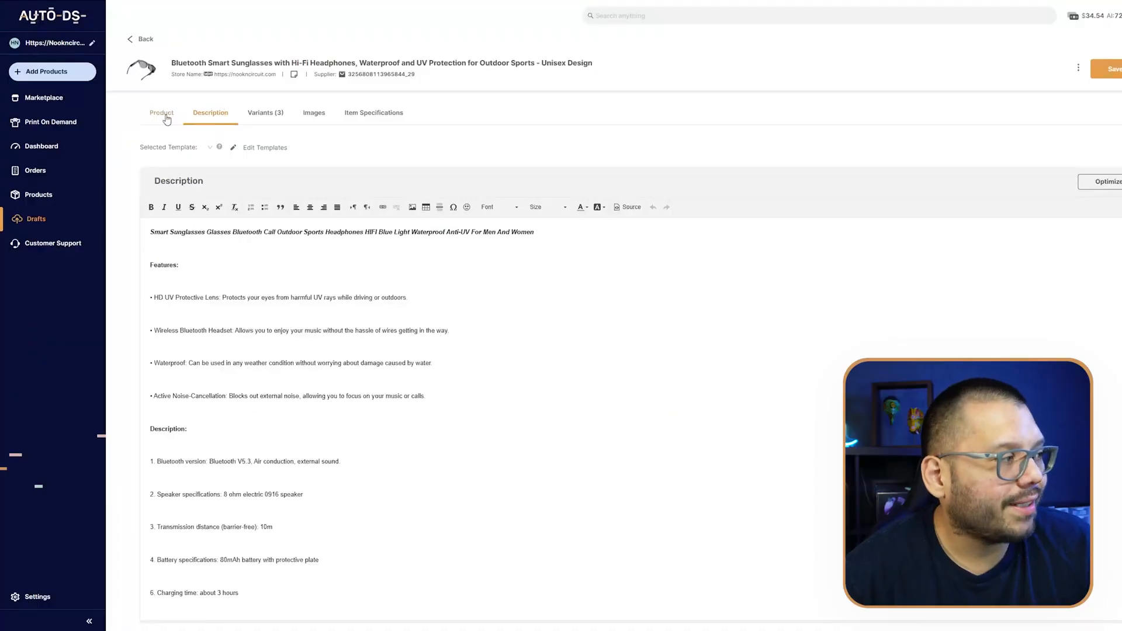
left_click(166, 118)
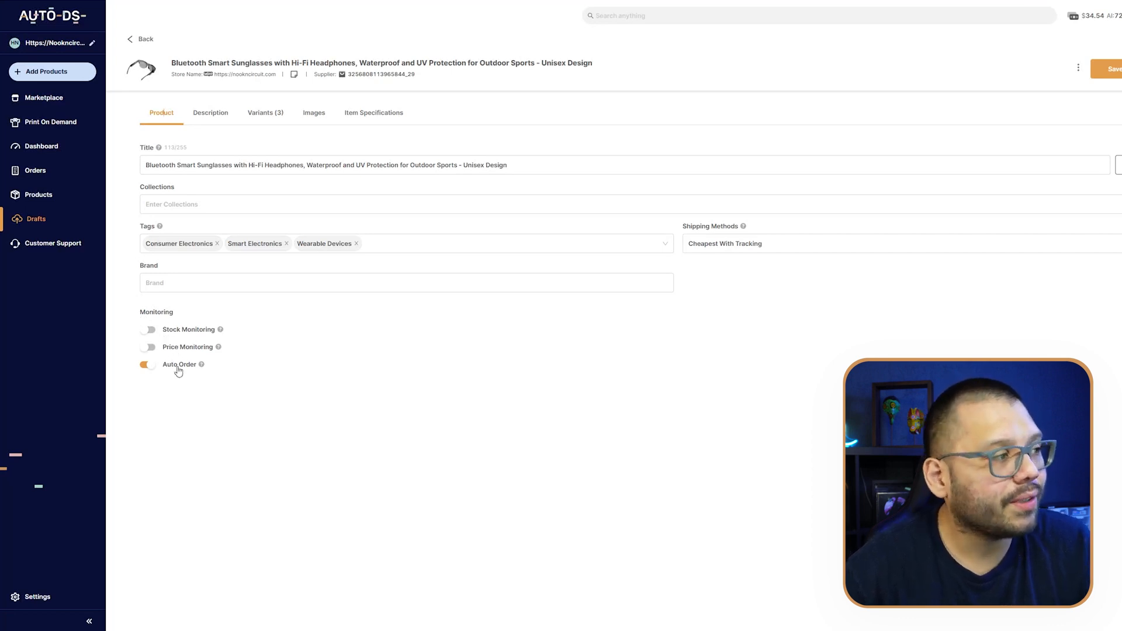
mouse_move(220, 330)
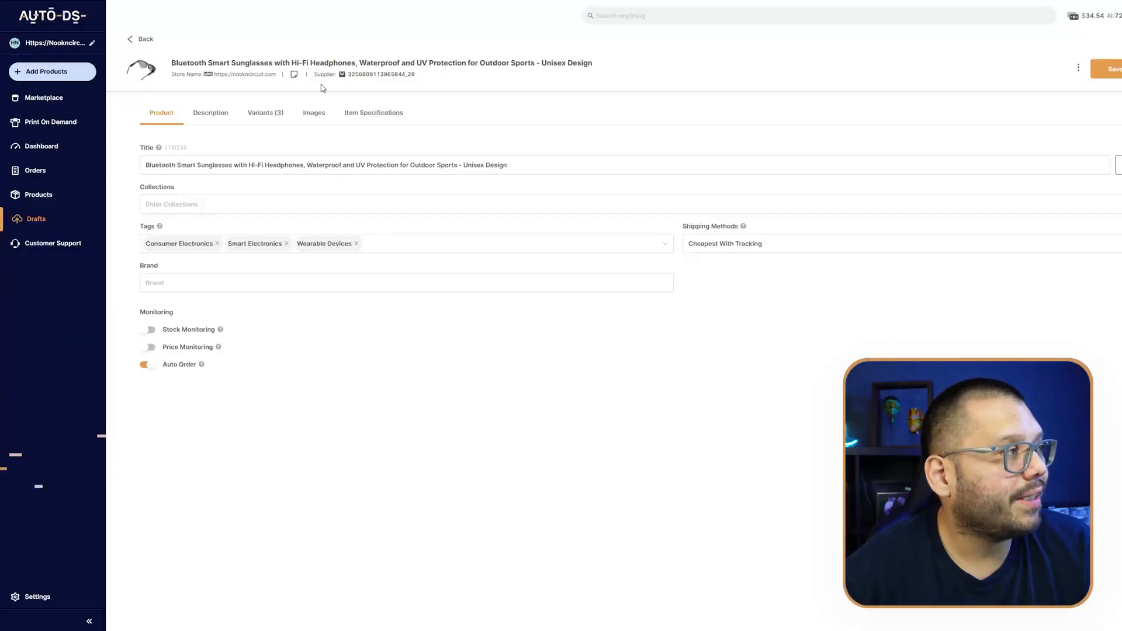
Step: Open the Description tab and scroll down to the supplier images
left_click(210, 115)
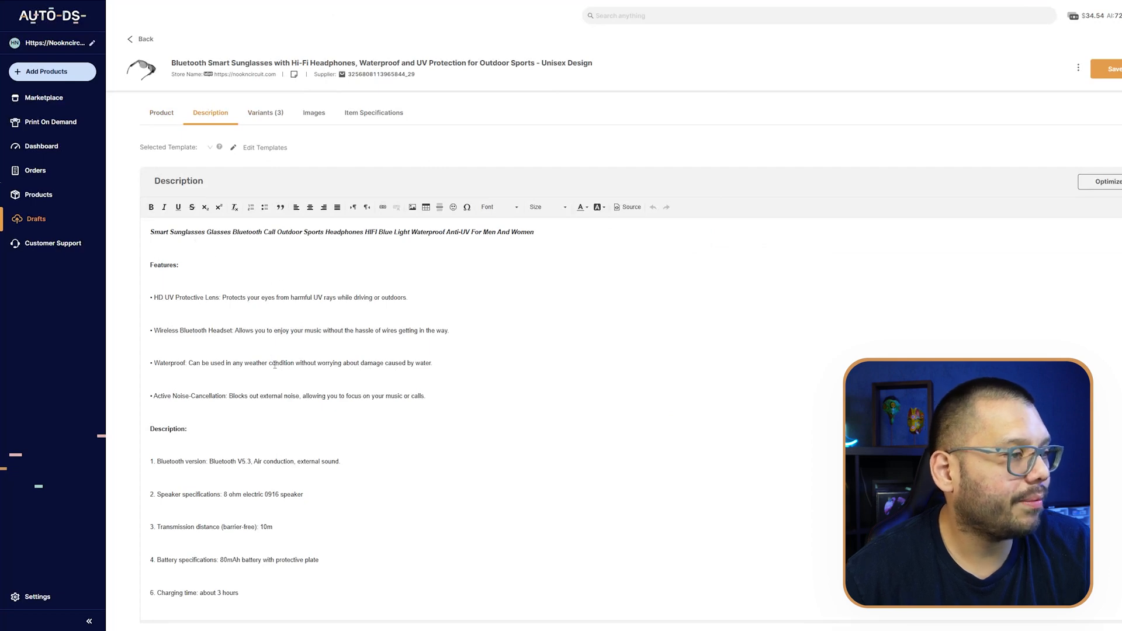
scroll(274, 364, "down", 15)
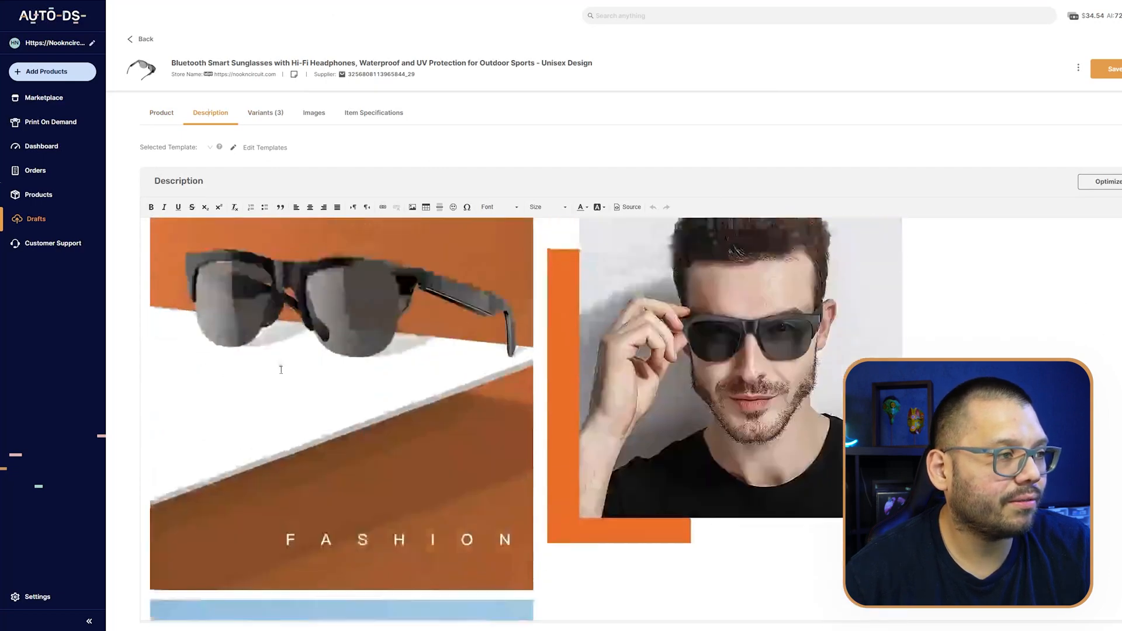
scroll(281, 371, "down", 15)
scroll(281, 374, "down", 10)
Step: Delete the numbered glasses images and the FASHION image from the description
left_click(549, 390)
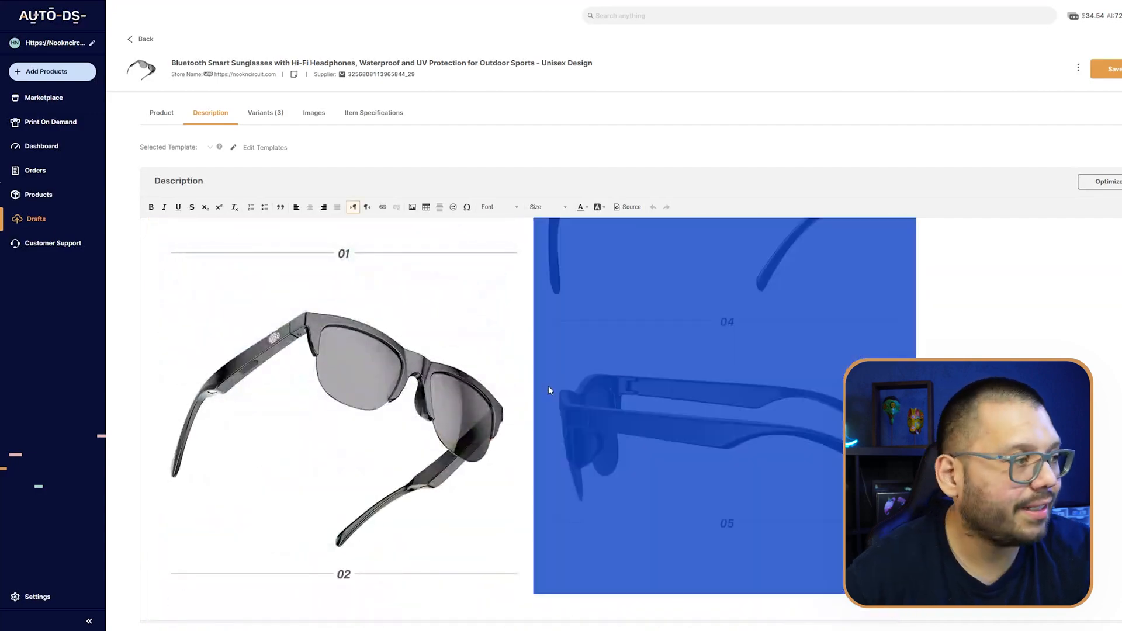
key("Delete")
left_click(487, 453)
key("Delete")
left_click(565, 469)
key("Delete")
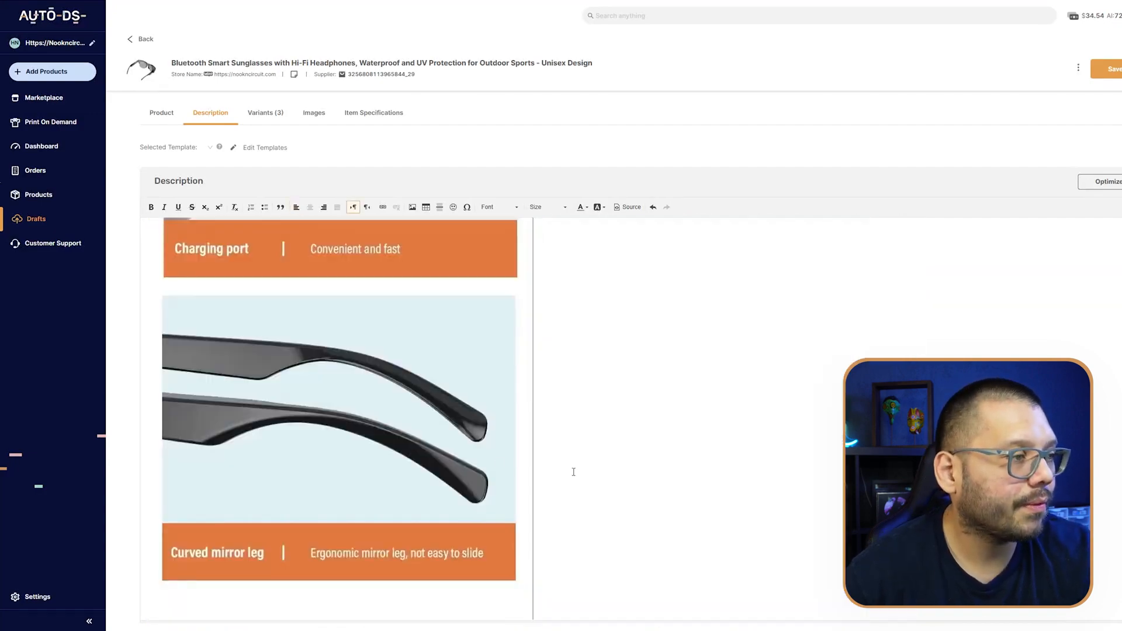
left_click(517, 466)
key("Delete")
key("BackSpace")
key("BackSpace")
left_click(426, 444)
key("BackSpace")
scroll(450, 442, "up", 5)
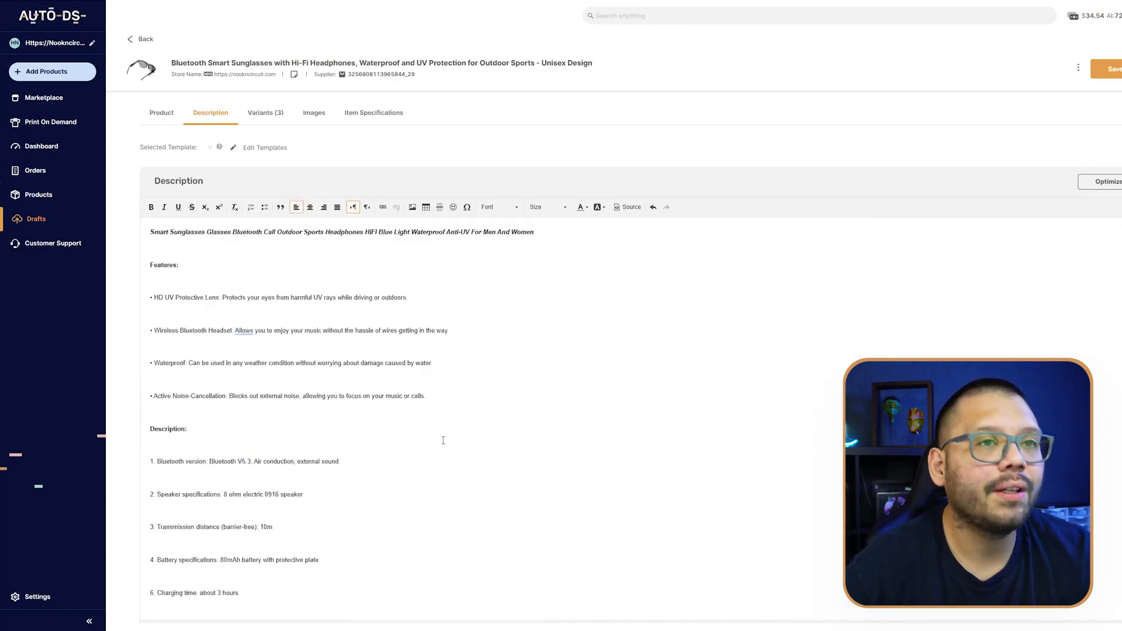
scroll(443, 440, "down", 6)
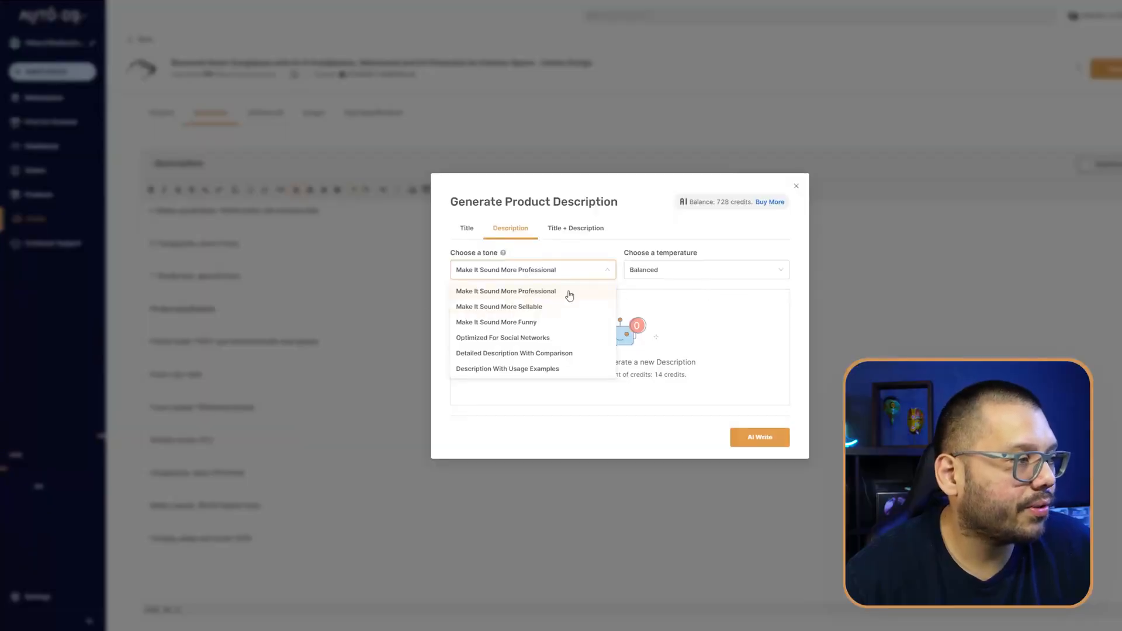
Step: Generate an AI description in the Make It Sound More Professional tone, review it, and save it
left_click(551, 292)
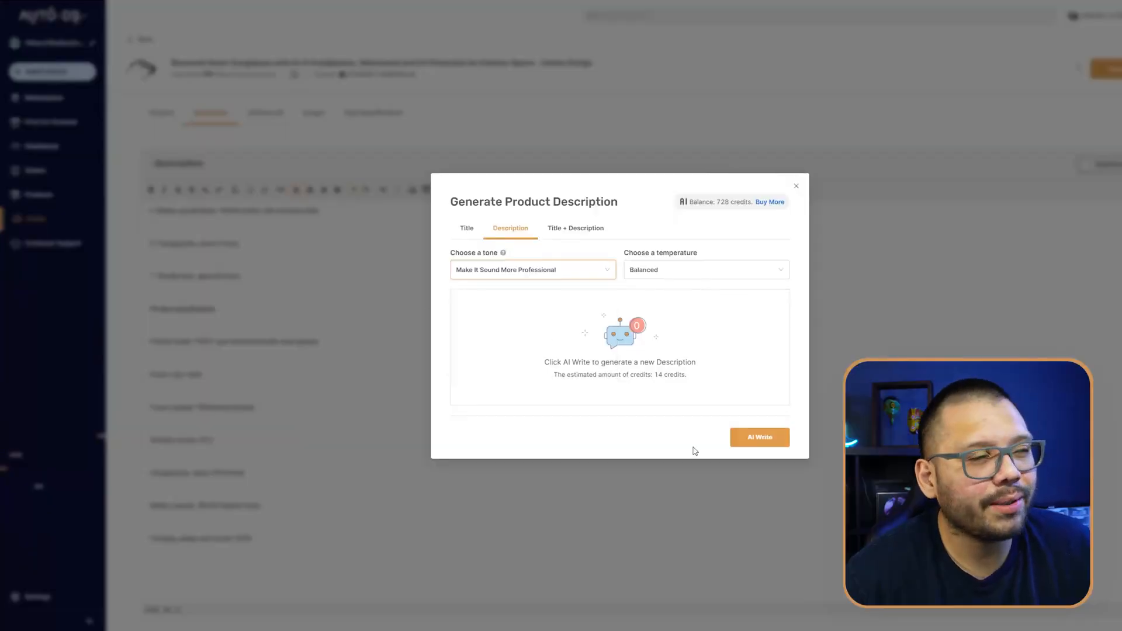
left_click(540, 272)
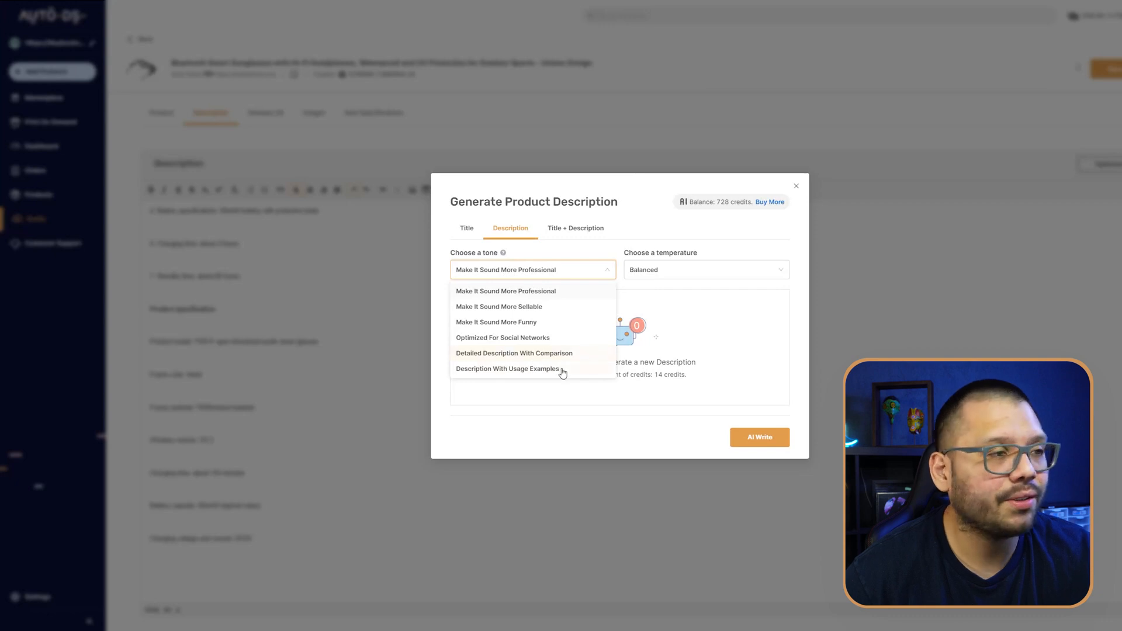
left_click(497, 291)
left_click(757, 448)
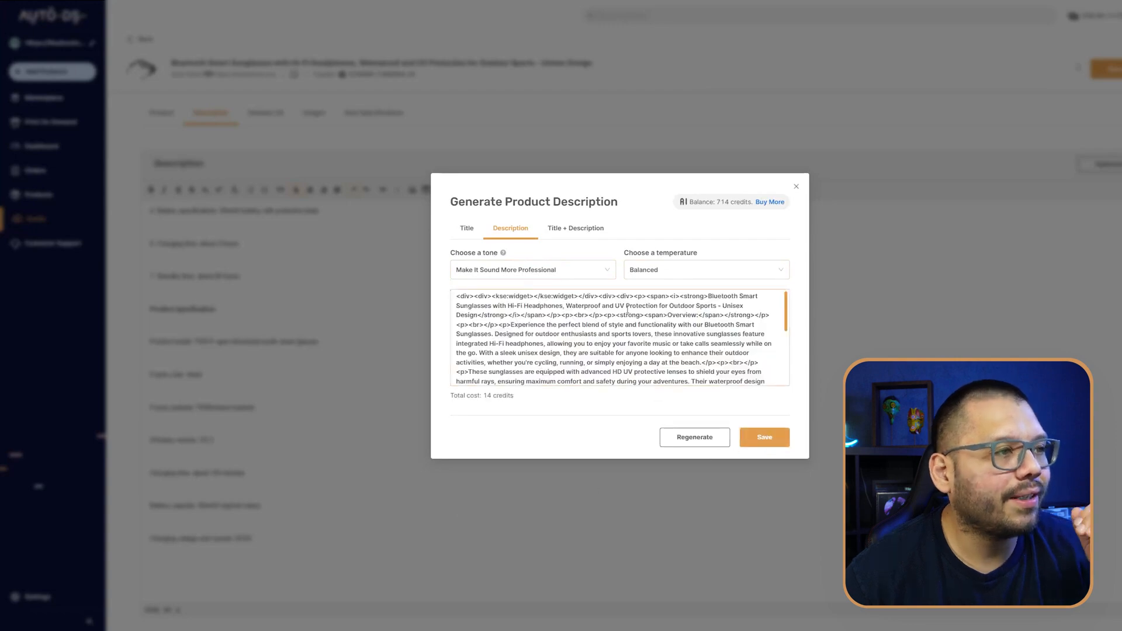
left_click_drag(712, 296, 469, 296)
left_click(564, 297)
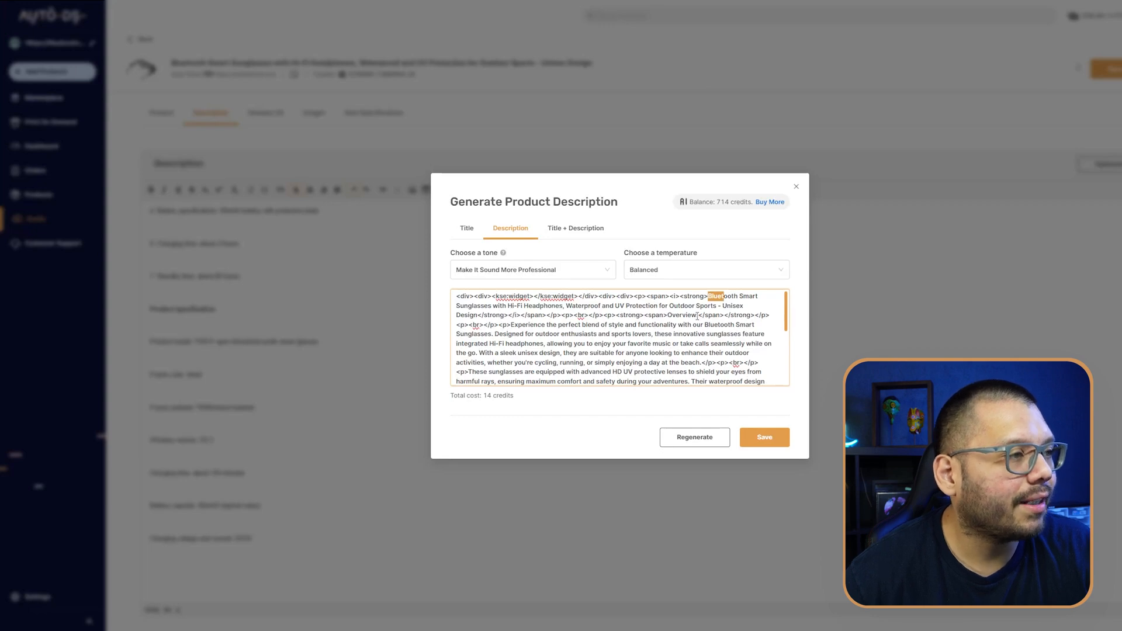
left_click_drag(511, 324, 717, 336)
scroll(667, 358, "down", 3)
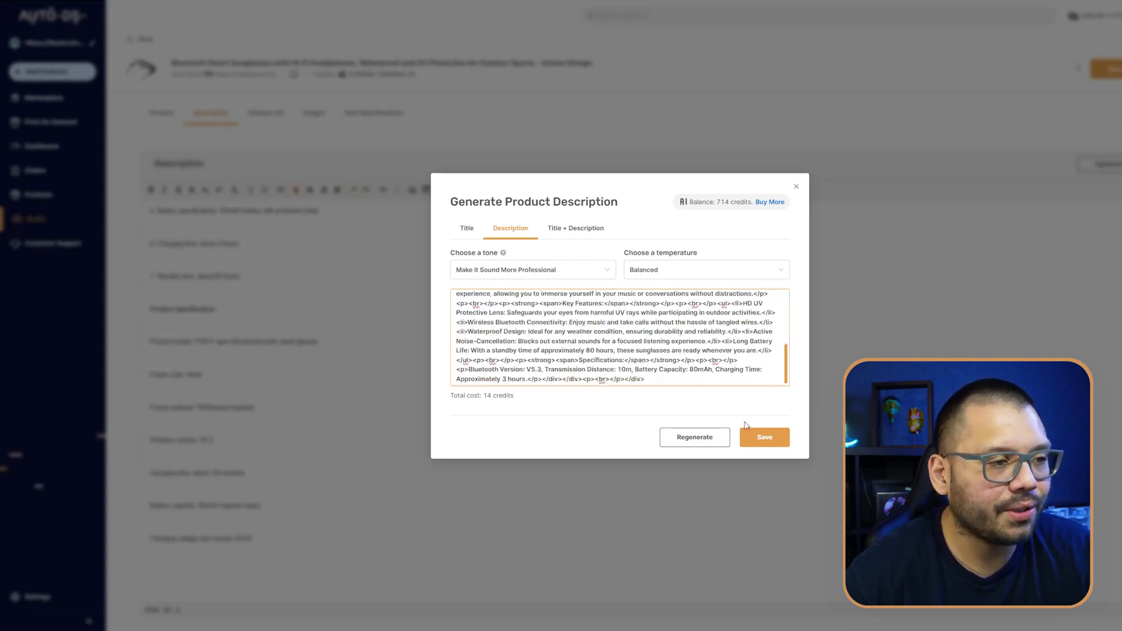
left_click(770, 445)
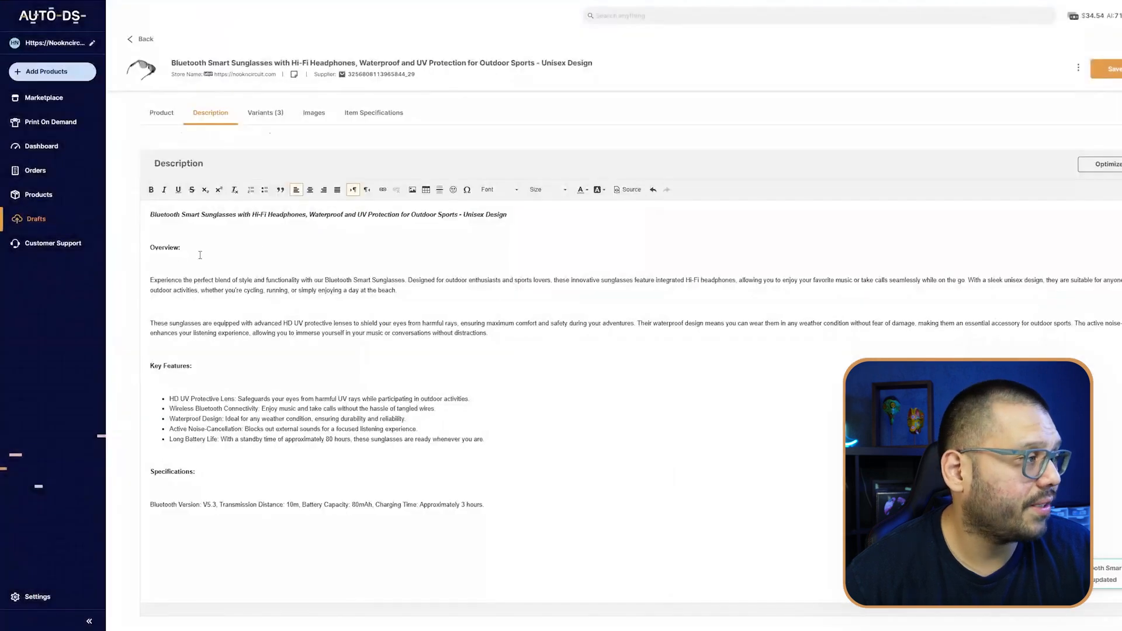
Step: Show the sunglasses draft's Color A, B and C variants and their $12.08–$12.28 prices
left_click_drag(171, 265, 566, 438)
left_click(673, 451)
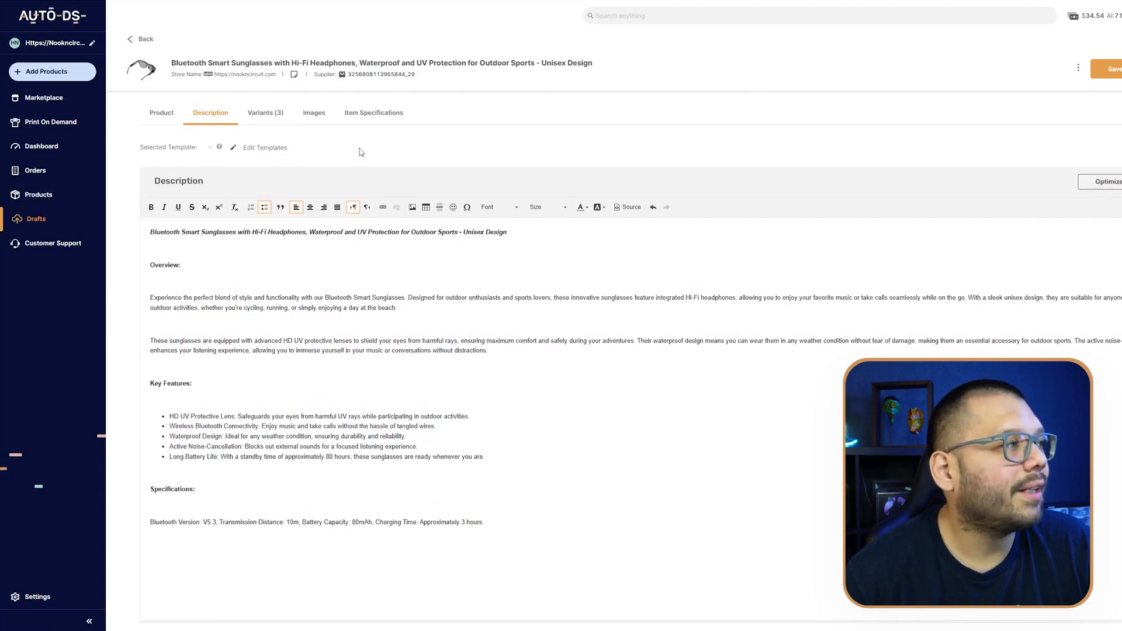
left_click(263, 114)
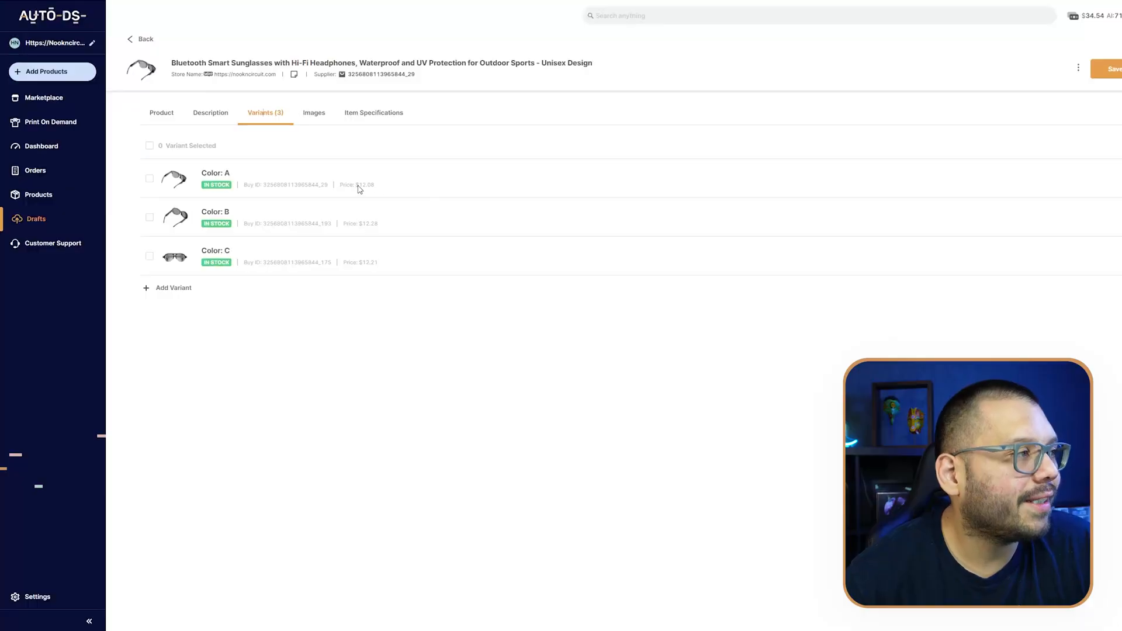
left_click_drag(357, 185, 375, 184)
left_click_drag(363, 224, 391, 268)
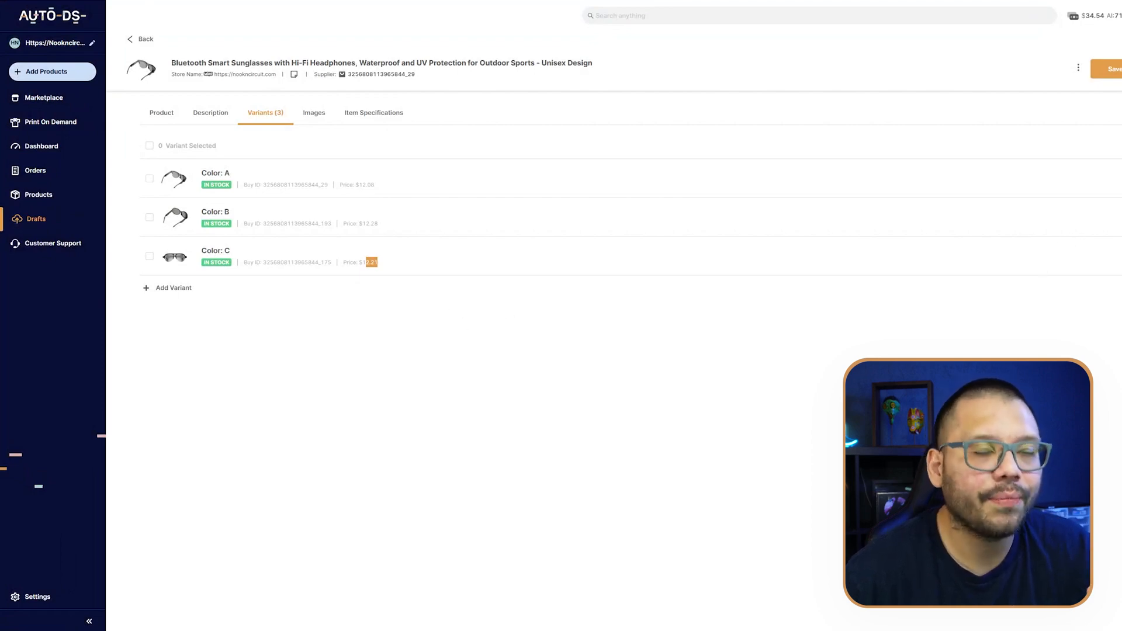
Step: Open Color A's pricing details and edit its Profit $ amount, keeping fees at 13%
left_click(1117, 178)
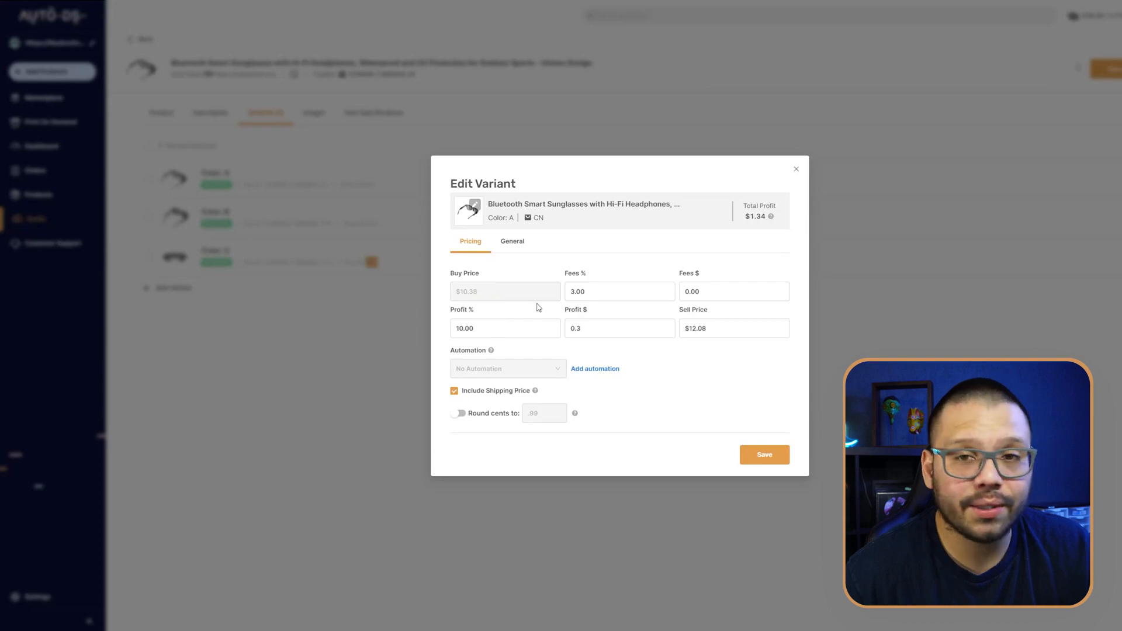
left_click_drag(708, 331, 681, 328)
left_click(490, 330)
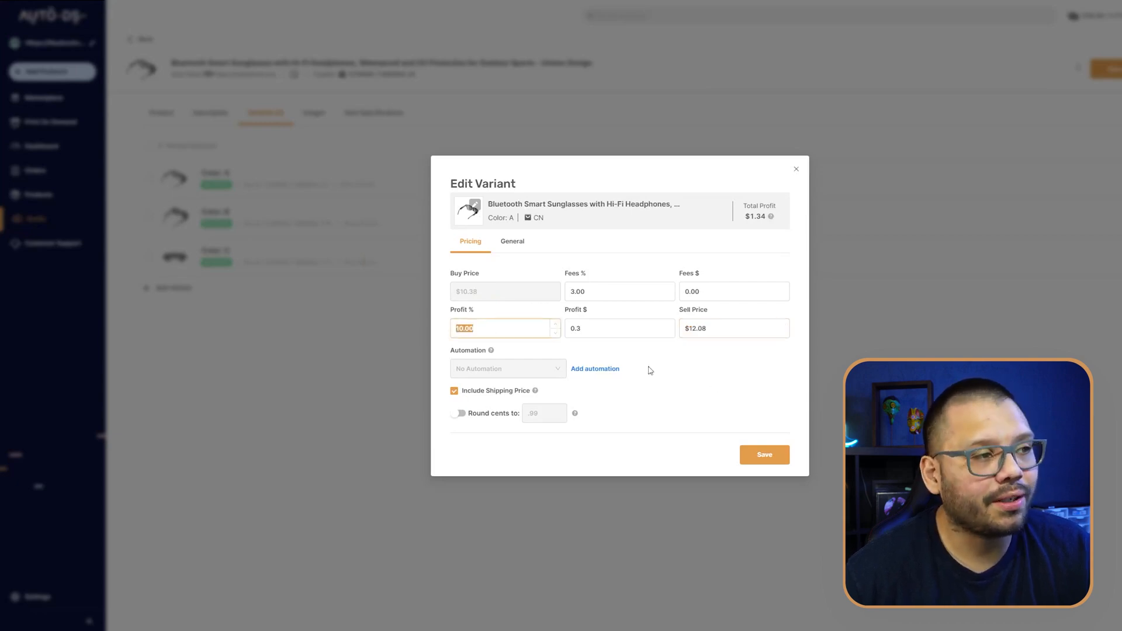
left_click(592, 294)
left_click(666, 328)
key("BackSpace")
key("BackSpace")
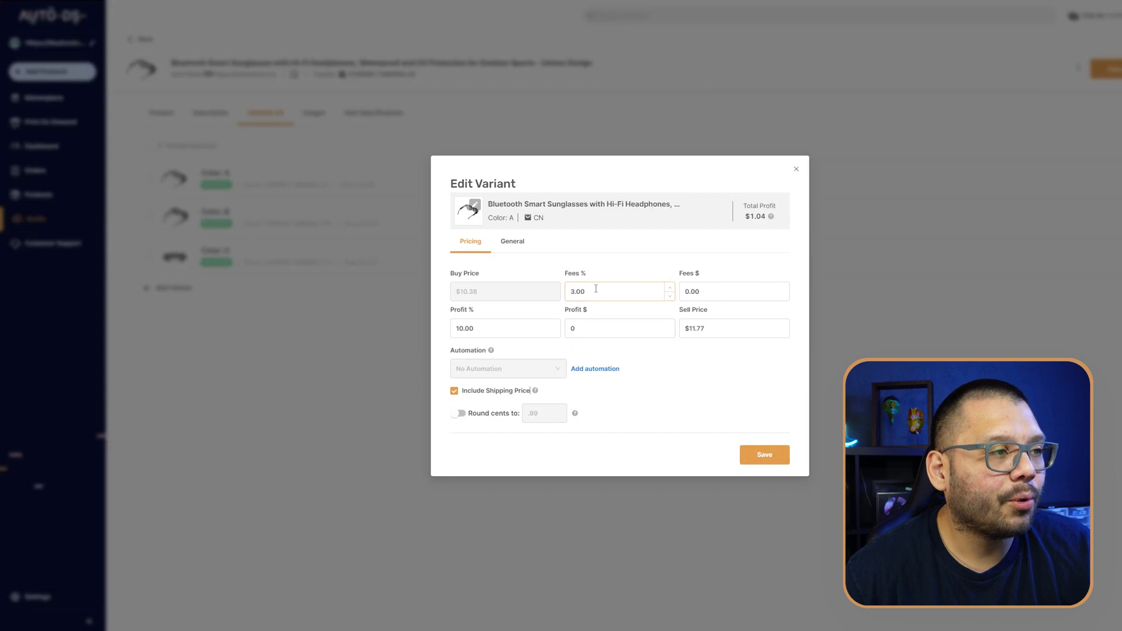
type("1")
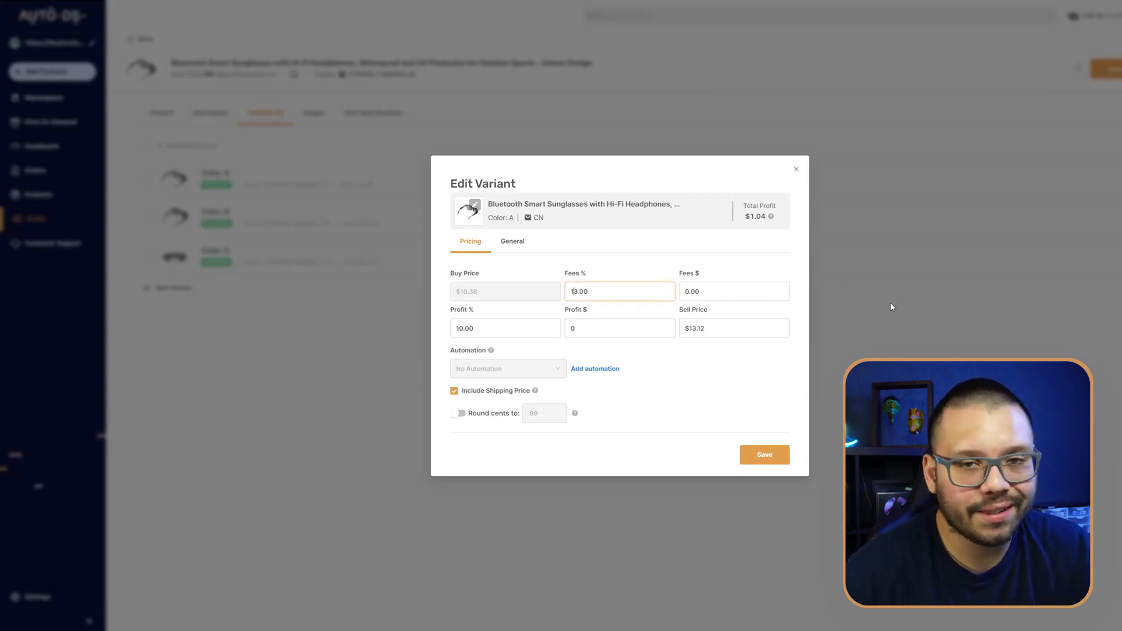
left_click(759, 393)
Step: Review Color A's 13% fees, $13.12 sell price and $1.04 total profit
left_click_drag(506, 334, 461, 331)
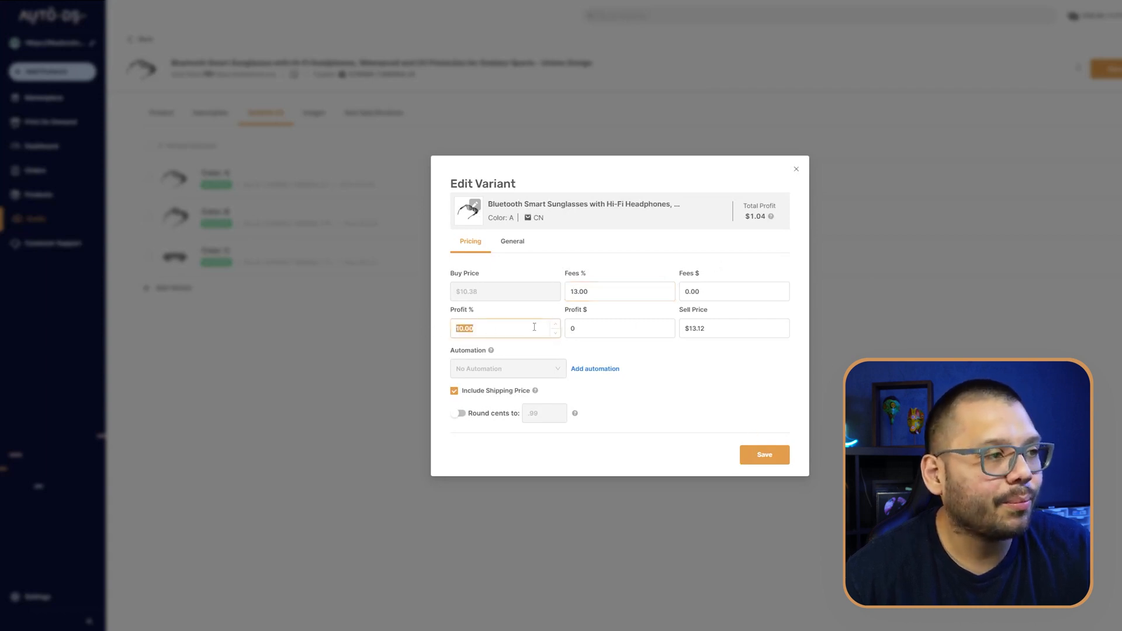
double_click(612, 294)
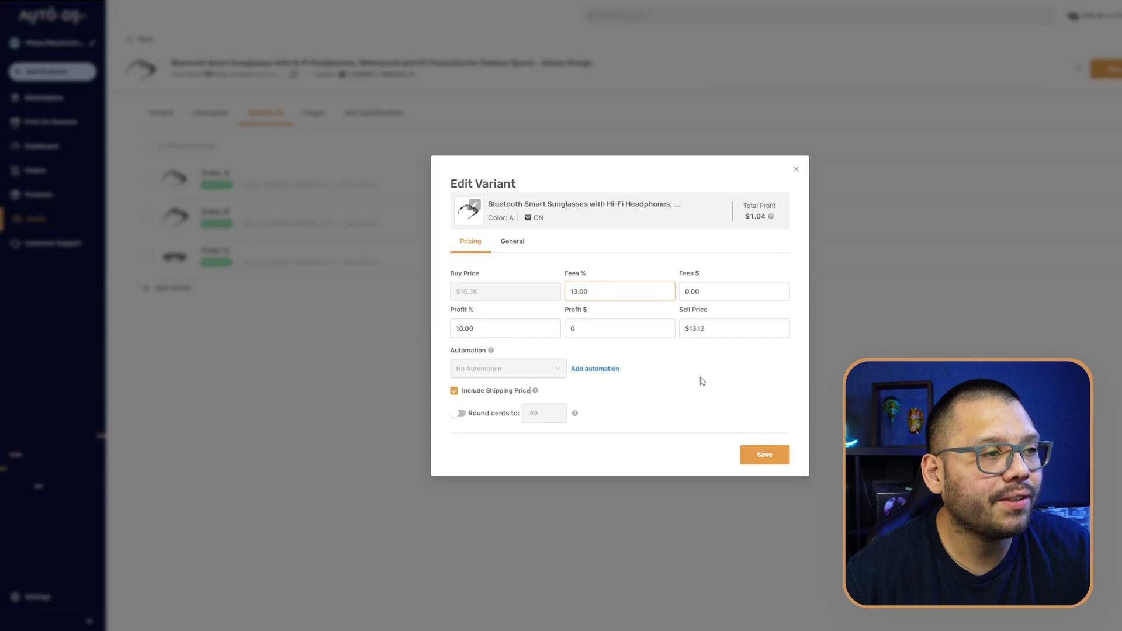
left_click(710, 328)
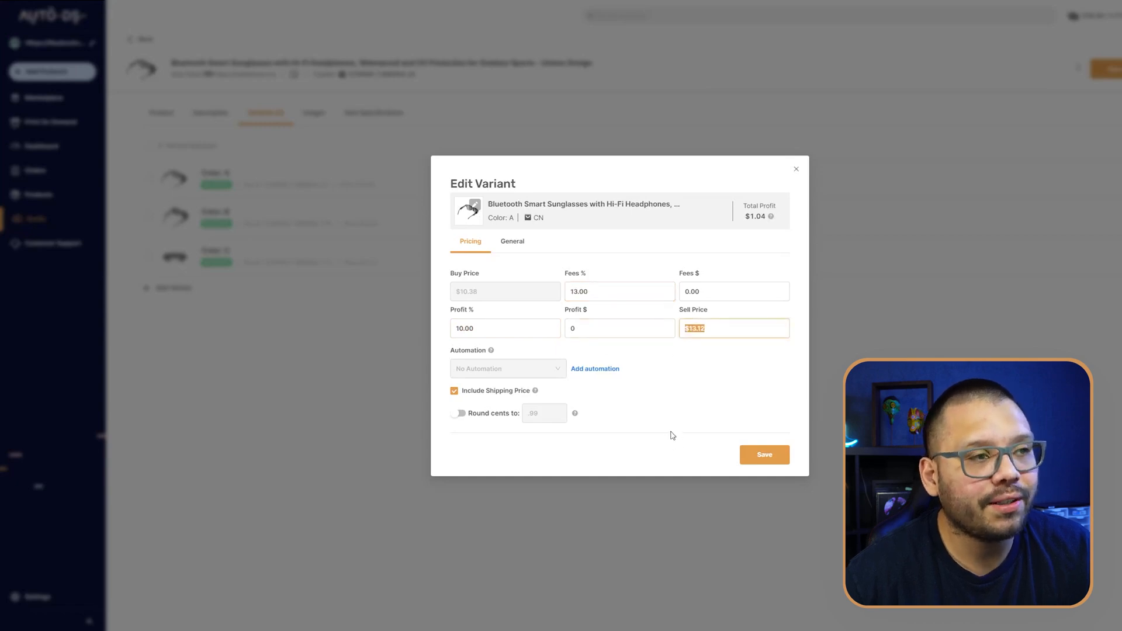
double_click(752, 218)
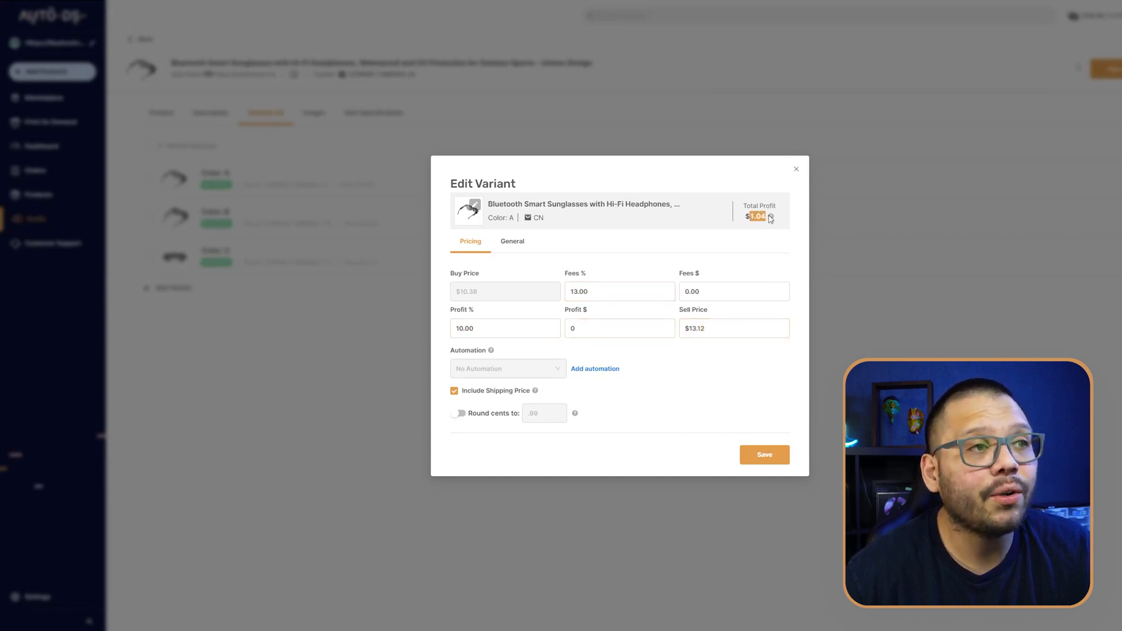
double_click(565, 292)
double_click(757, 216)
mouse_move(769, 221)
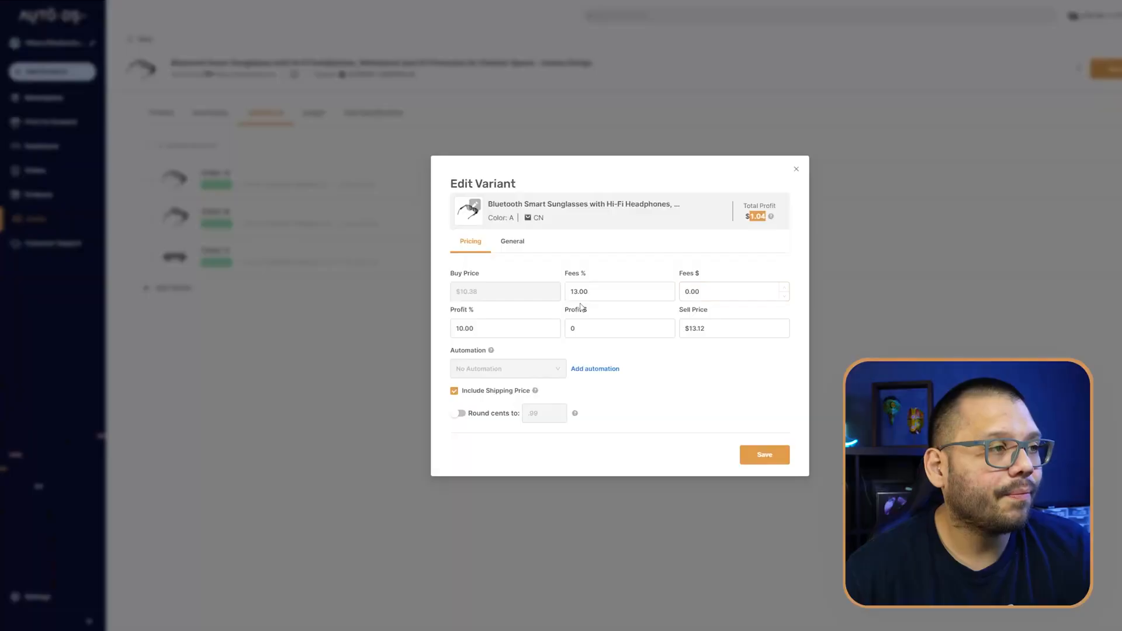
Step: Lower Color A's fees to 3%, recalculating its sell price to $11.77
double_click(565, 292)
type("3")
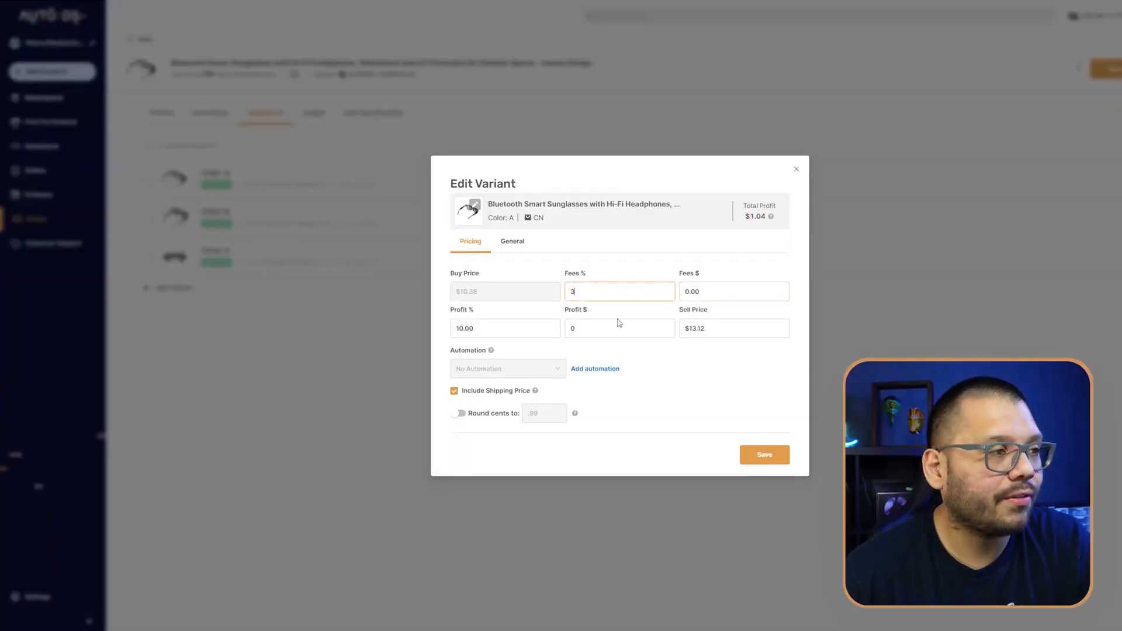
left_click(718, 327)
left_click_drag(712, 333, 698, 330)
left_click(729, 391)
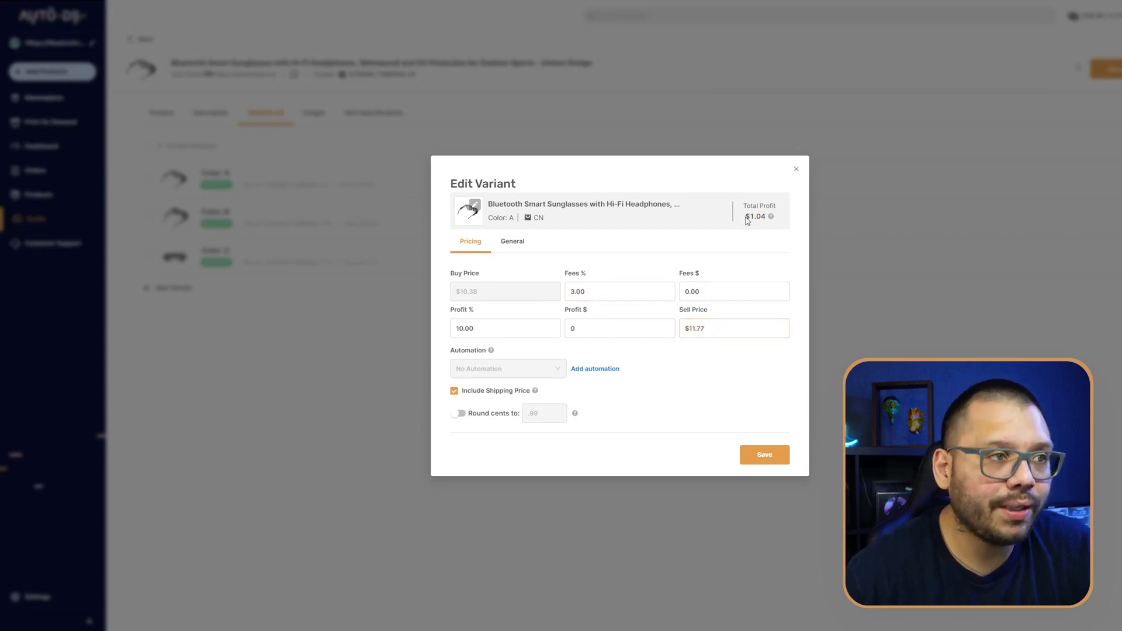
left_click(476, 331)
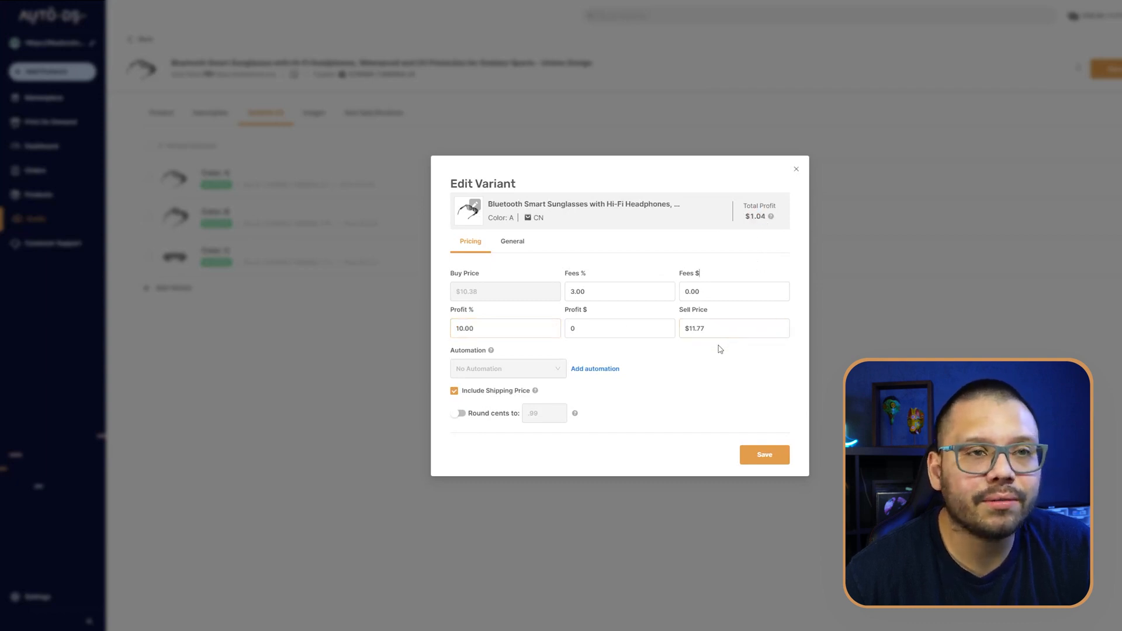
Step: Set Color A's sell price to $24.99 after first trying $29.99
triple_click(735, 333)
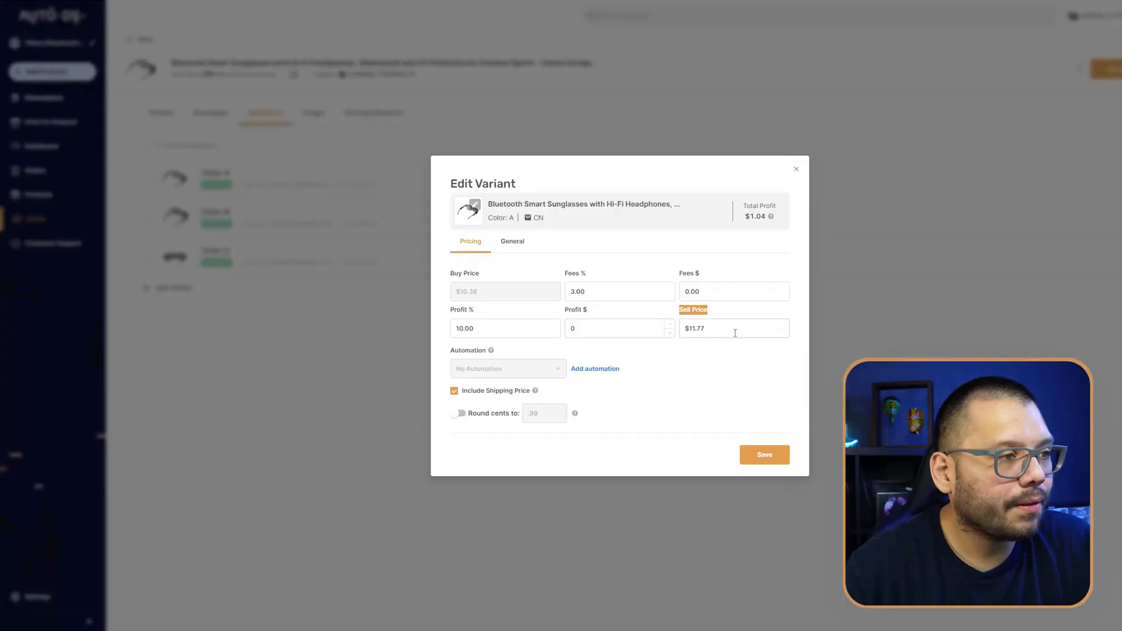
left_click(735, 333)
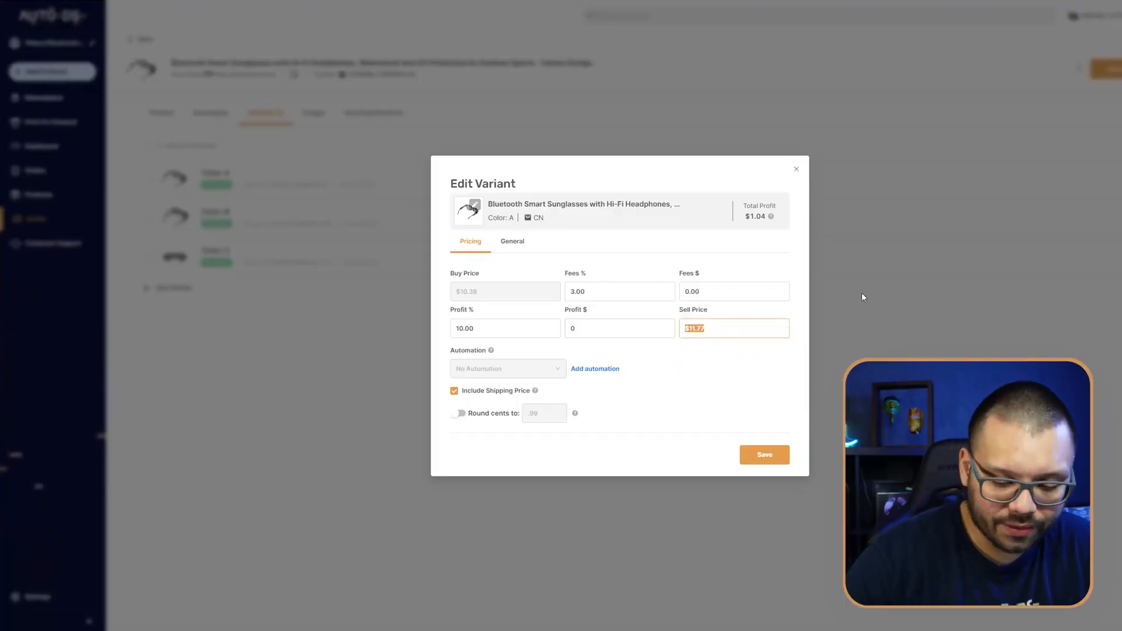
type("29.99")
left_click(703, 386)
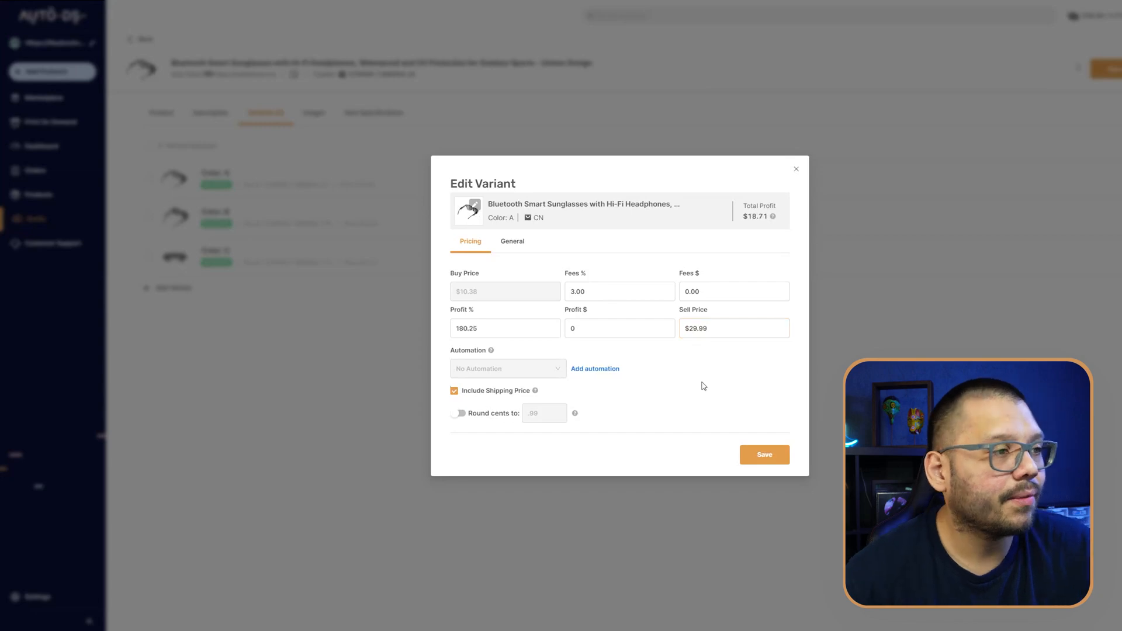
left_click(497, 328)
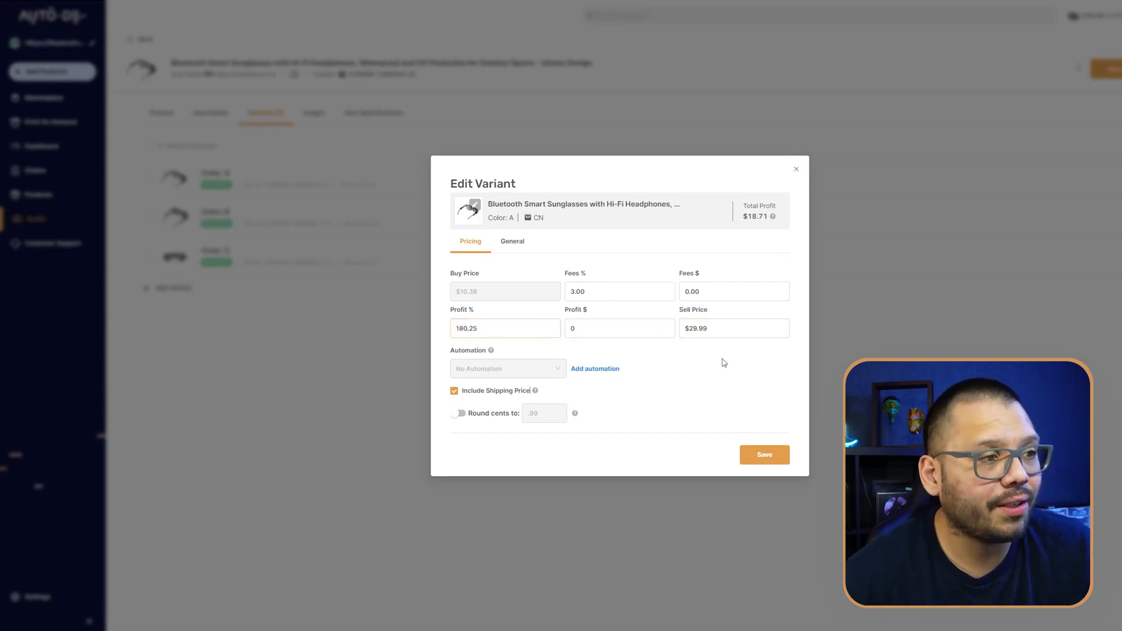
left_click(685, 328)
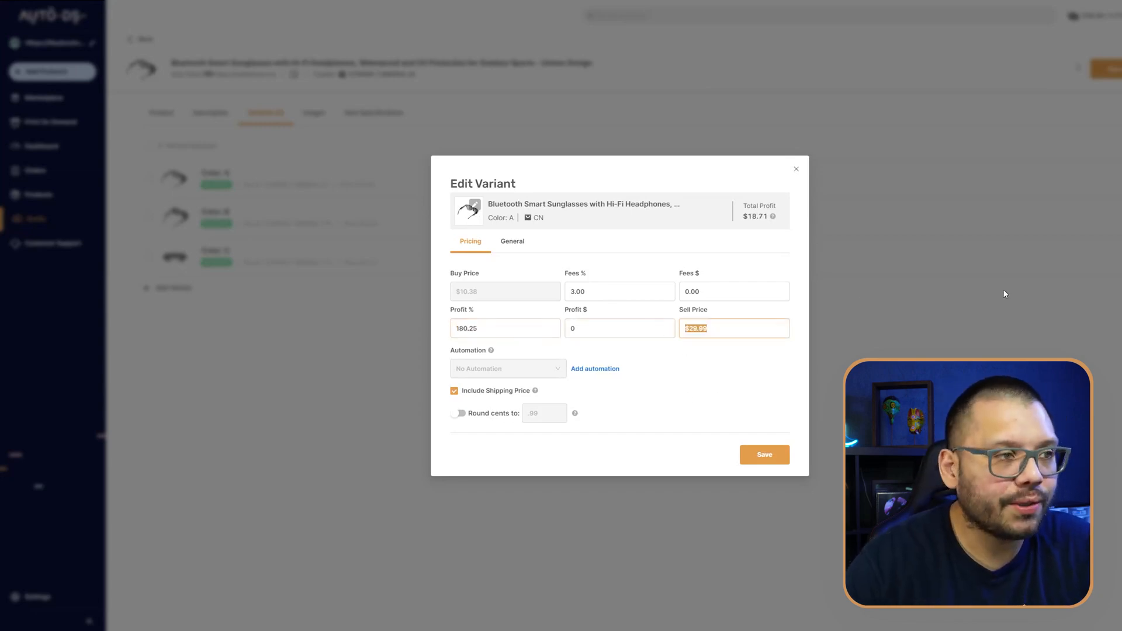
type("24.99")
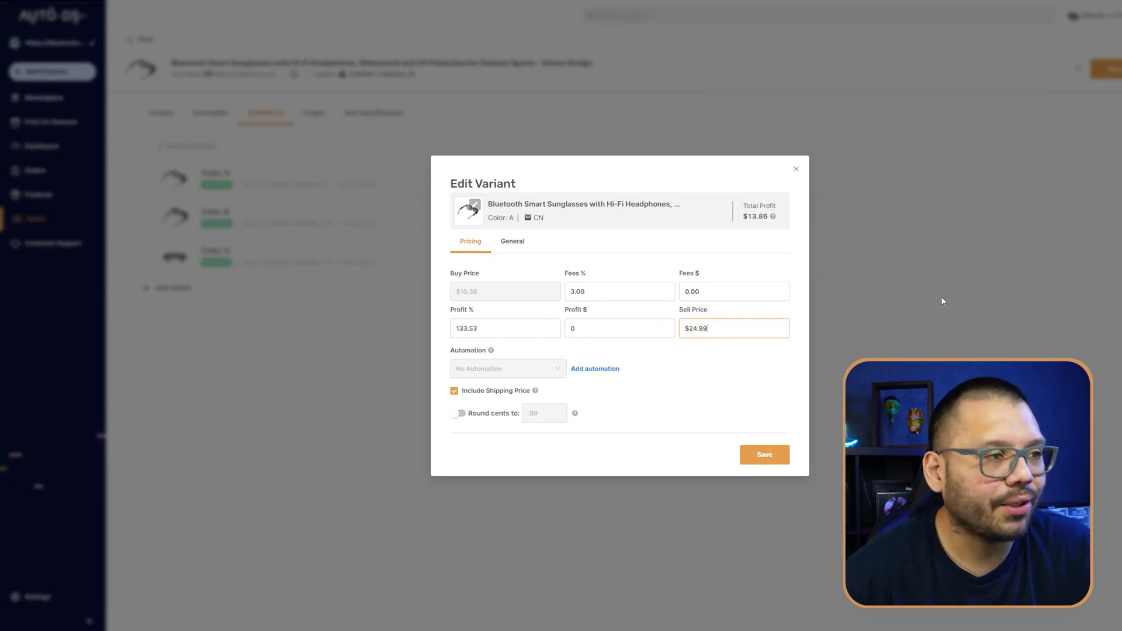
Step: Confirm the 133.53% profit and $13.86 total profit with shipping price included
left_click(643, 294)
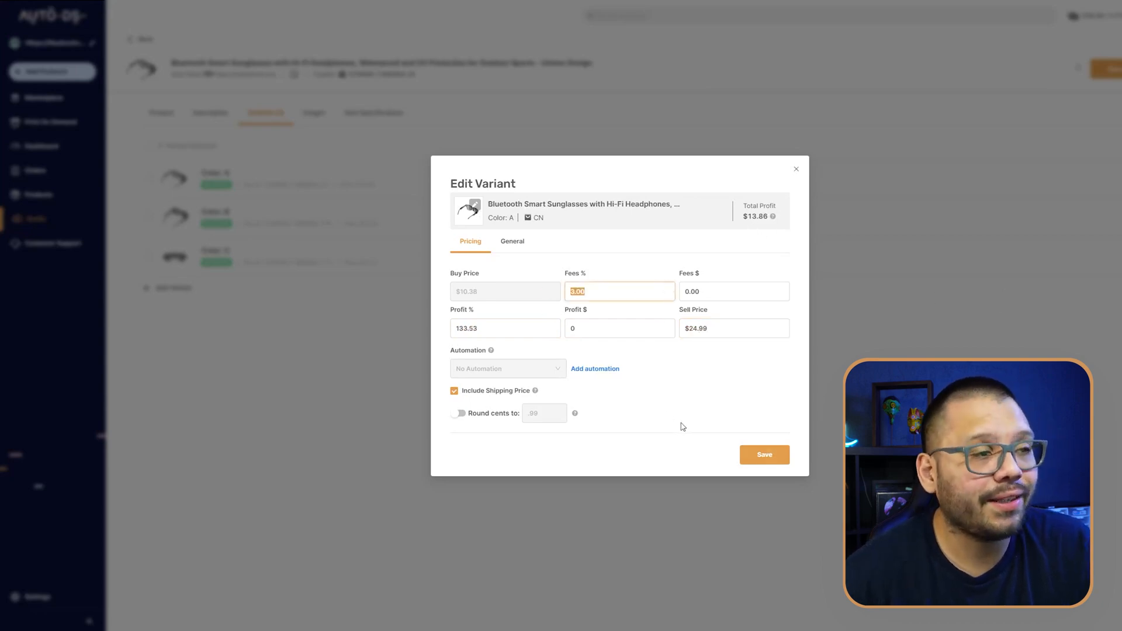
left_click(488, 328)
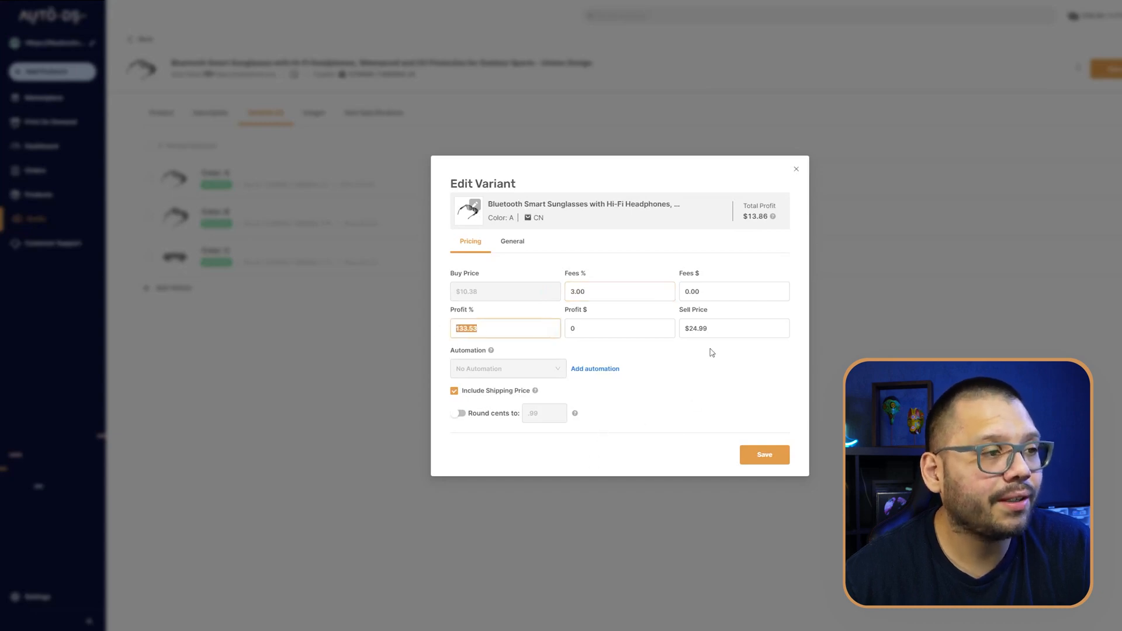
key("Tab")
key("Tab")
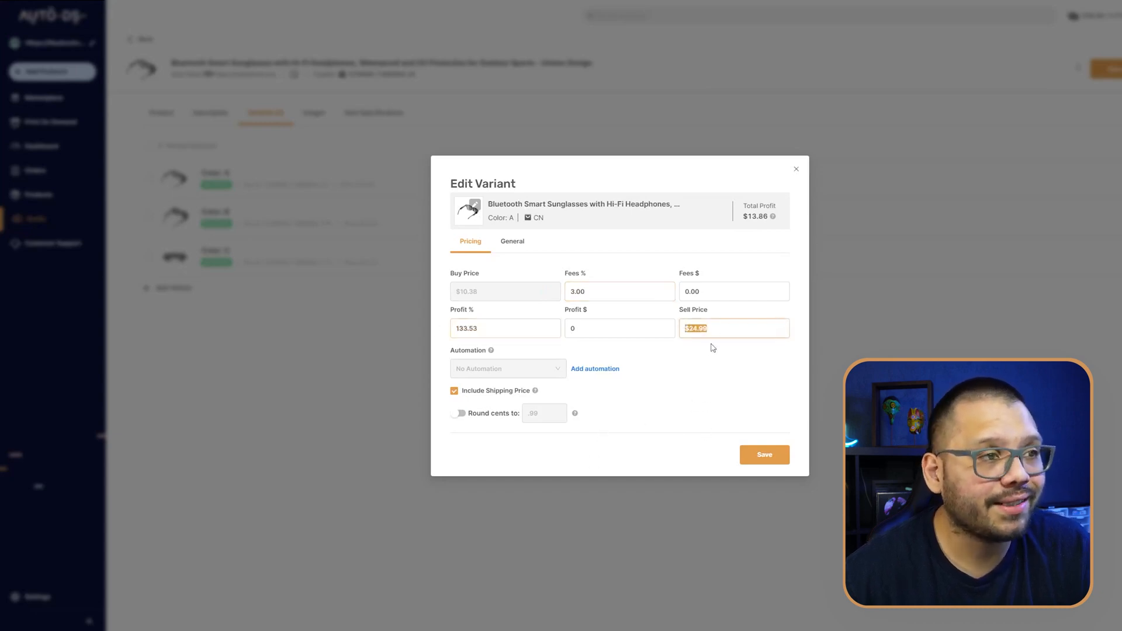
left_click_drag(748, 216, 763, 257)
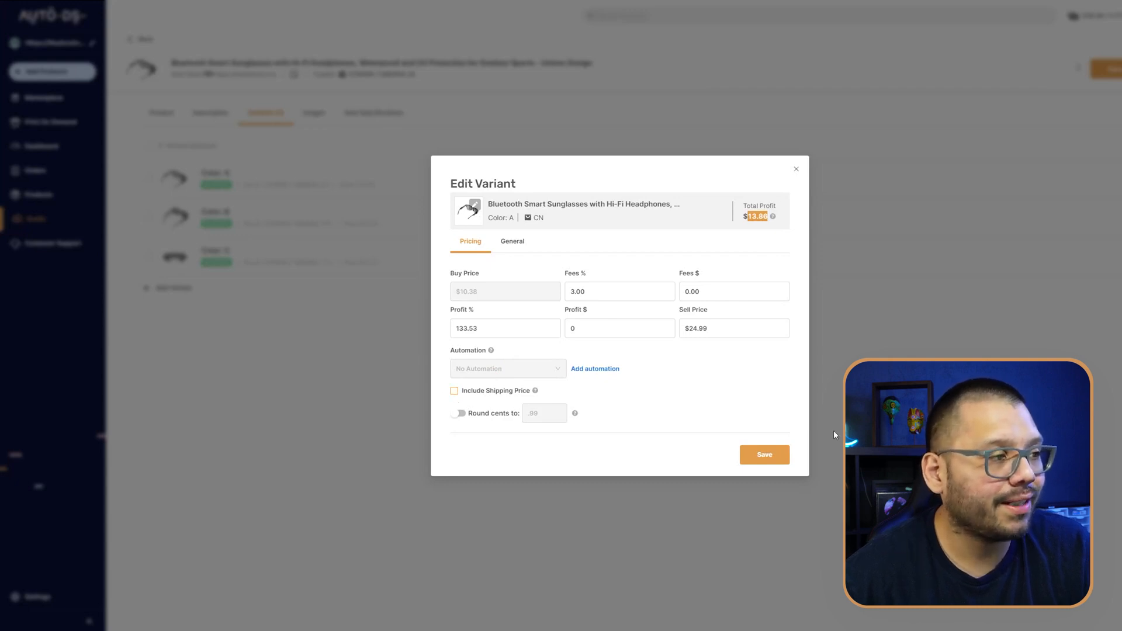
left_click(454, 391)
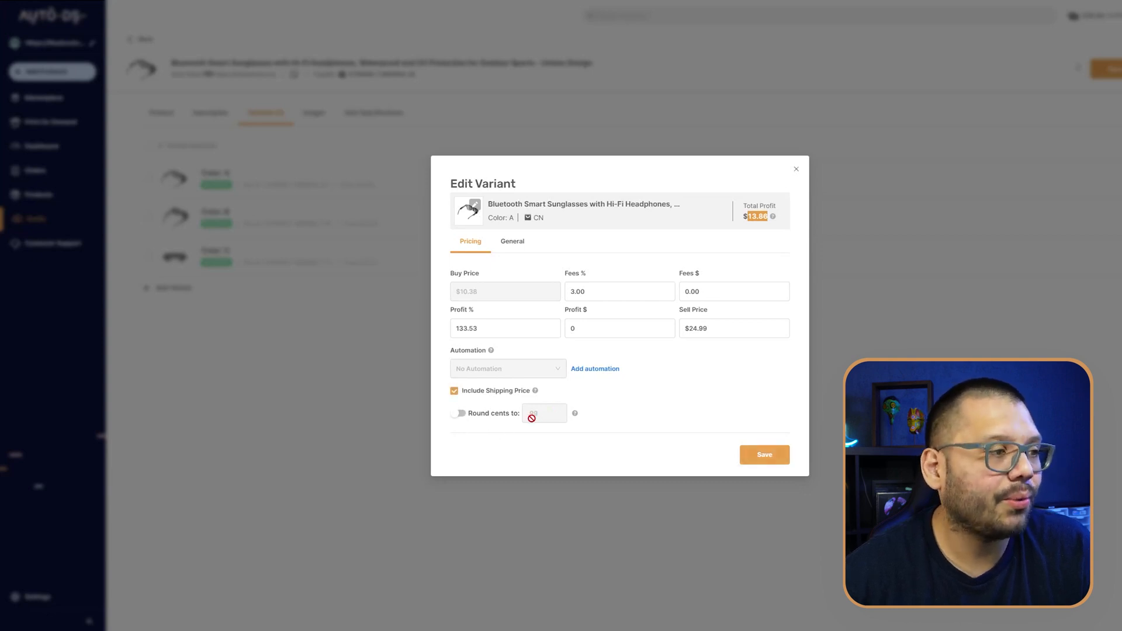
left_click(703, 323)
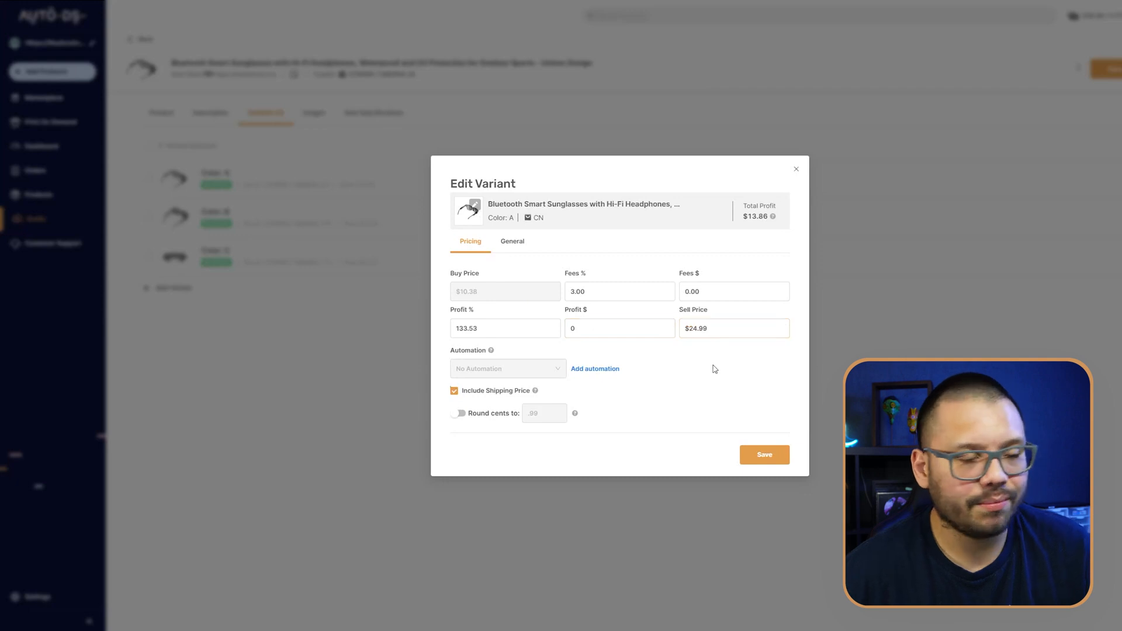
mouse_move(490, 351)
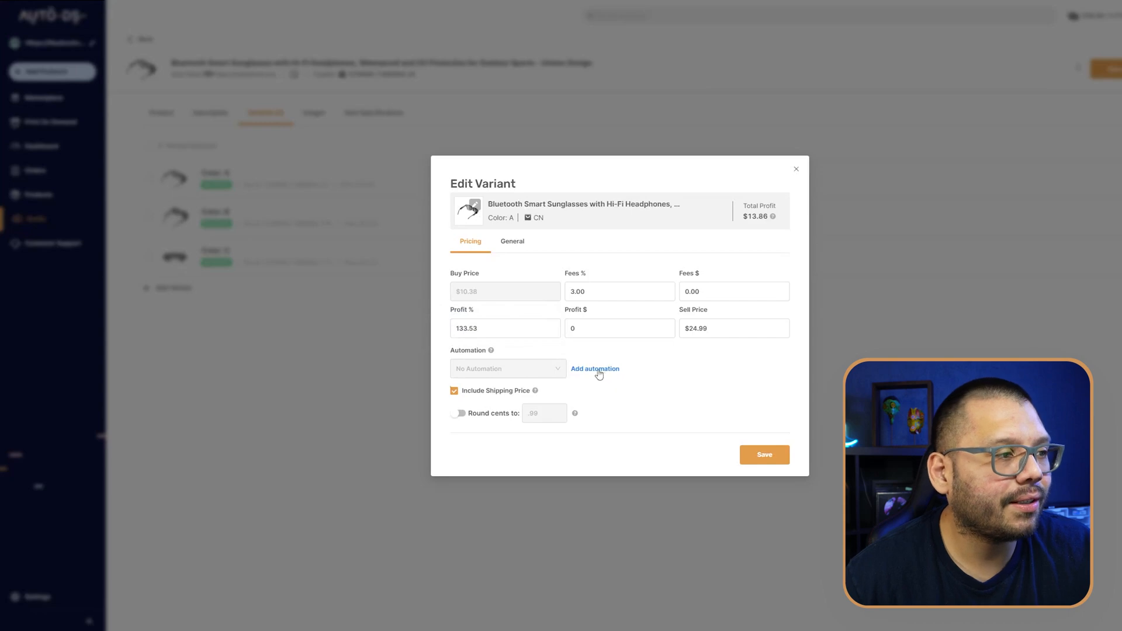
left_click(598, 374)
Step: Create a new pricing automation named 'Price up'
left_click(669, 379)
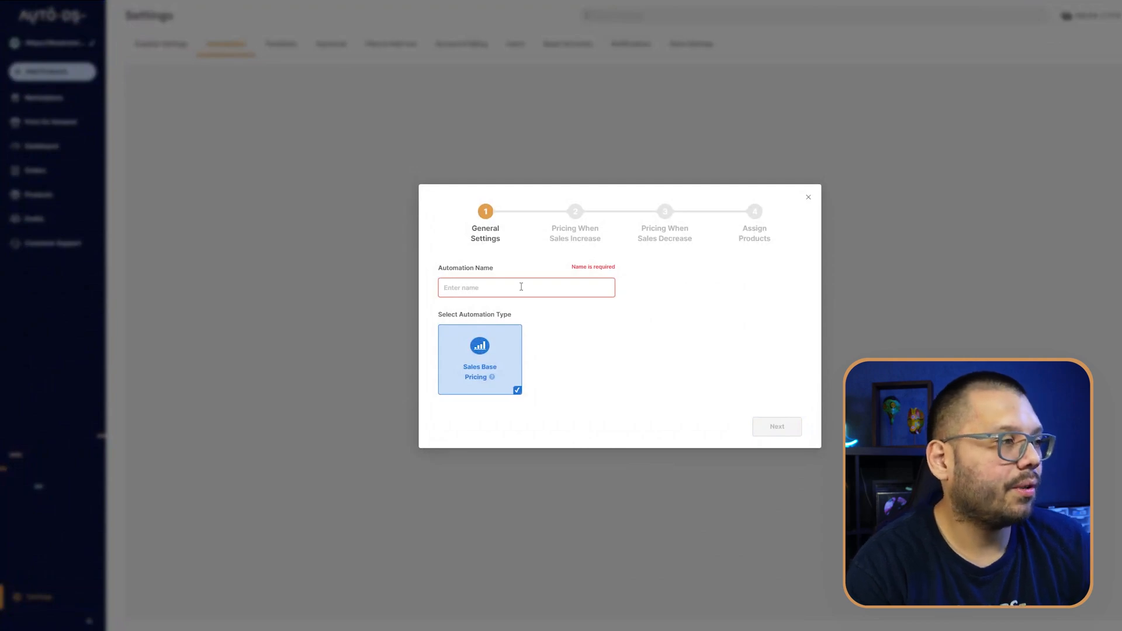
left_click(521, 287)
type("Price up")
left_click(784, 432)
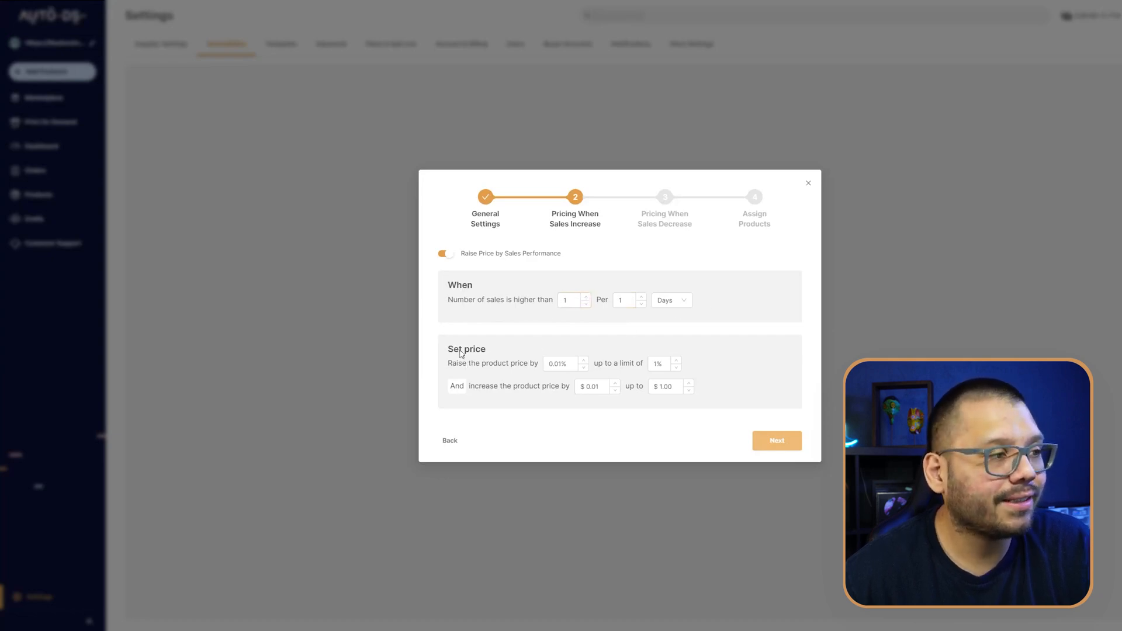
Step: Set price raises of 2% up to 10% and $1.00, triggered above 5 sales per day
double_click(572, 368)
type("2")
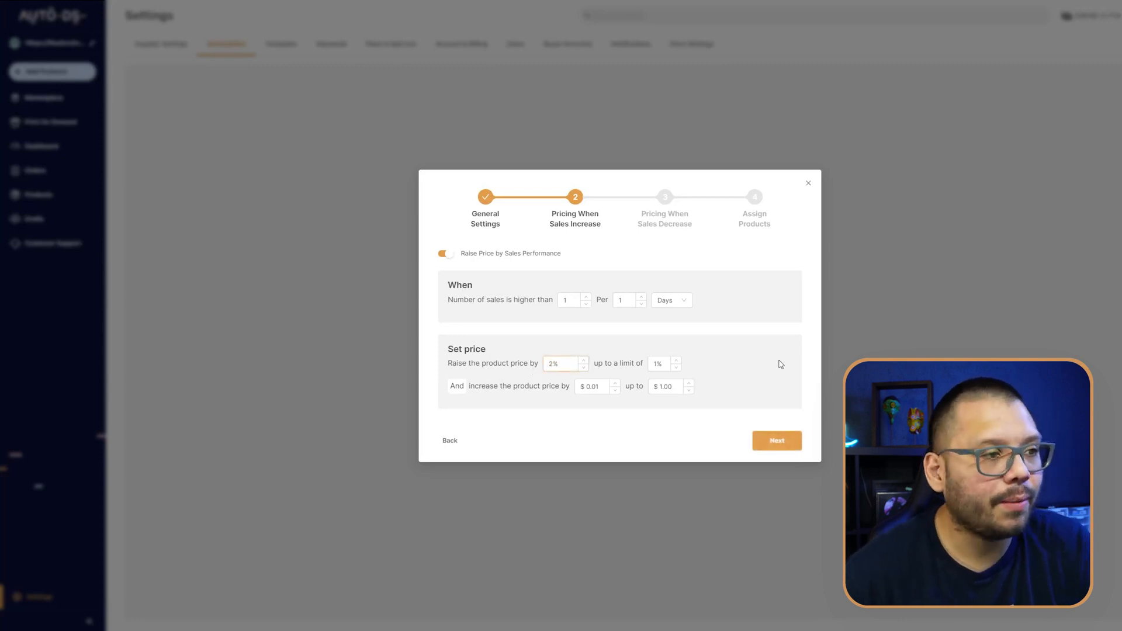
key("Tab")
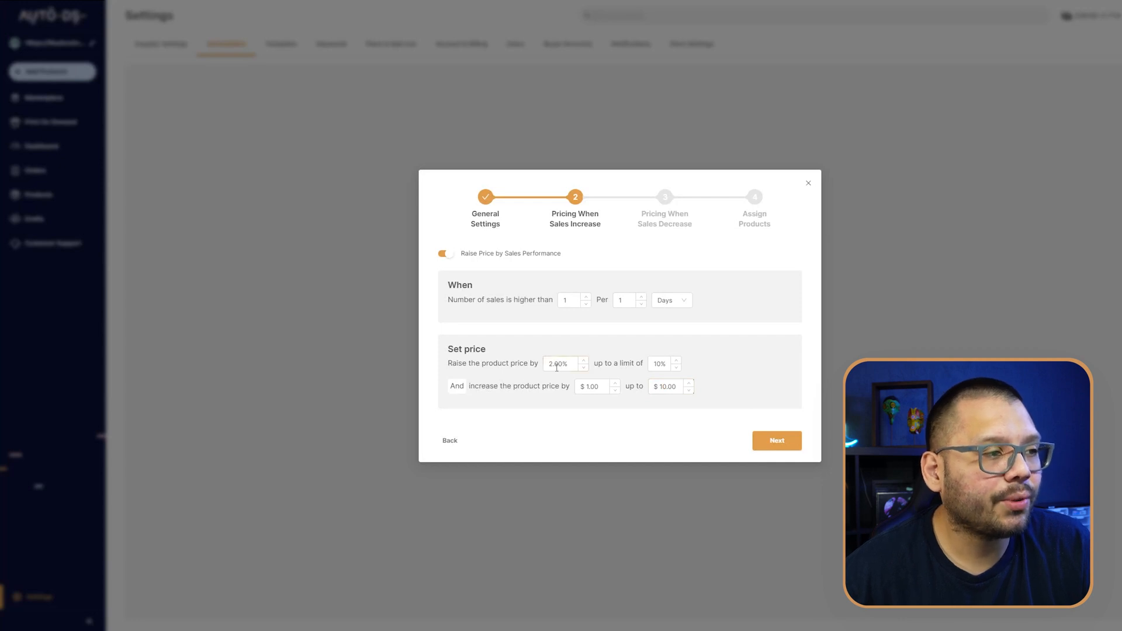
left_click(658, 365)
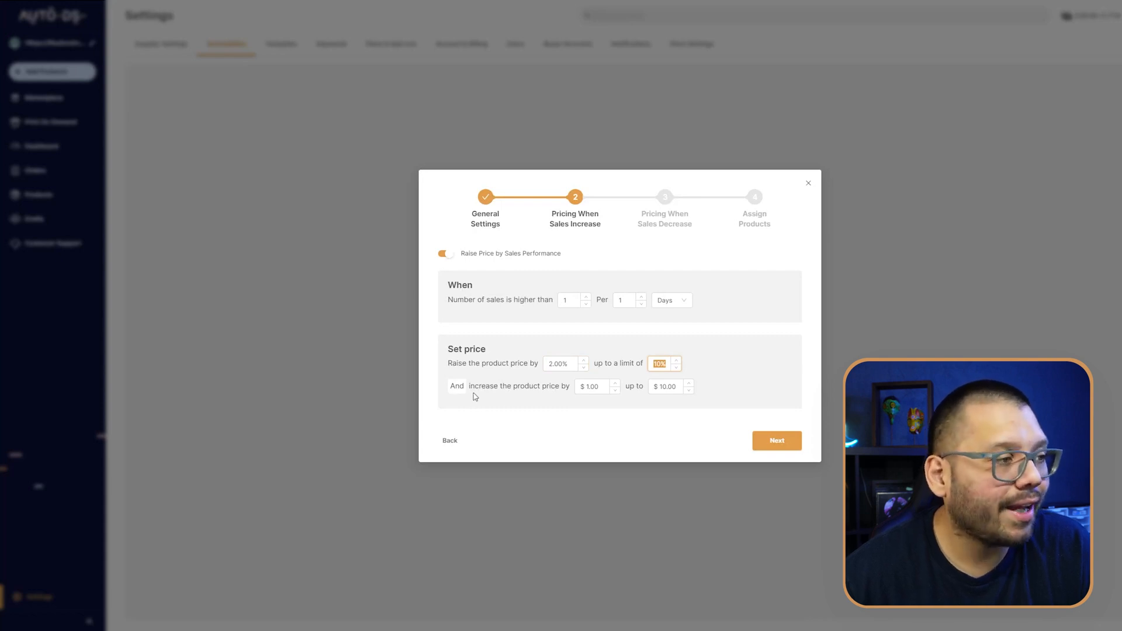
left_click_drag(590, 386, 641, 394)
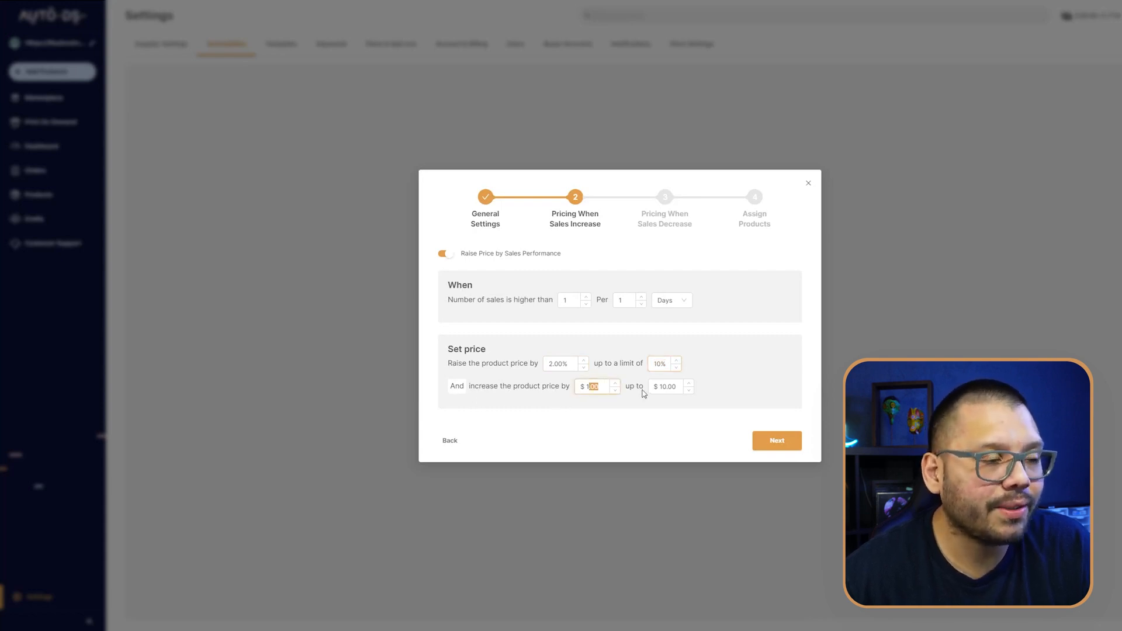
left_click(586, 297)
left_click(586, 297)
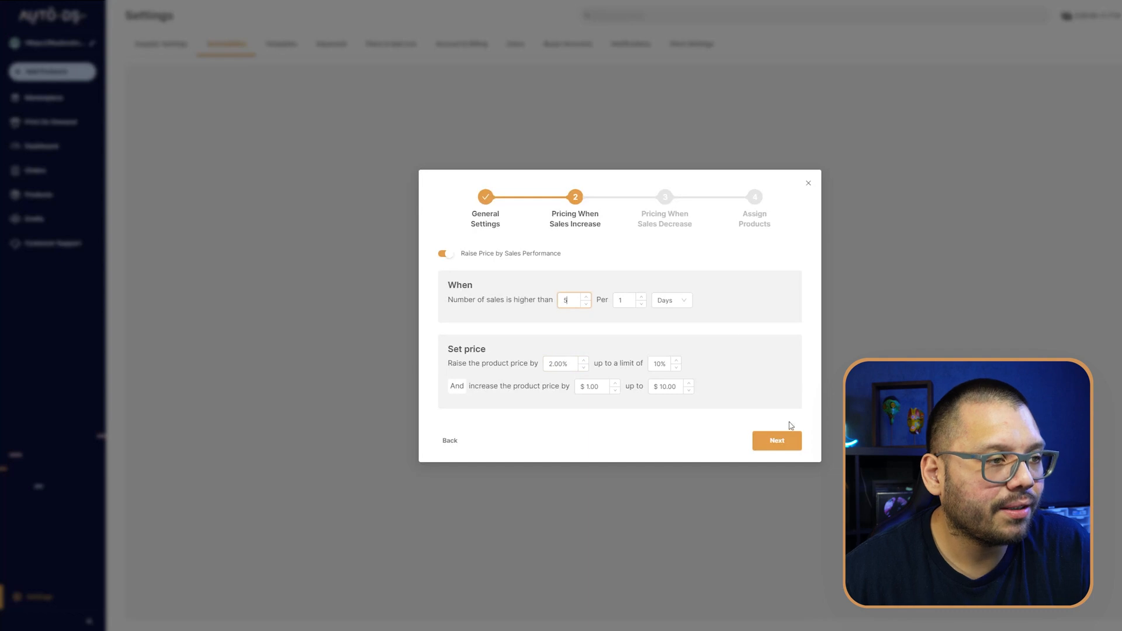
left_click(774, 444)
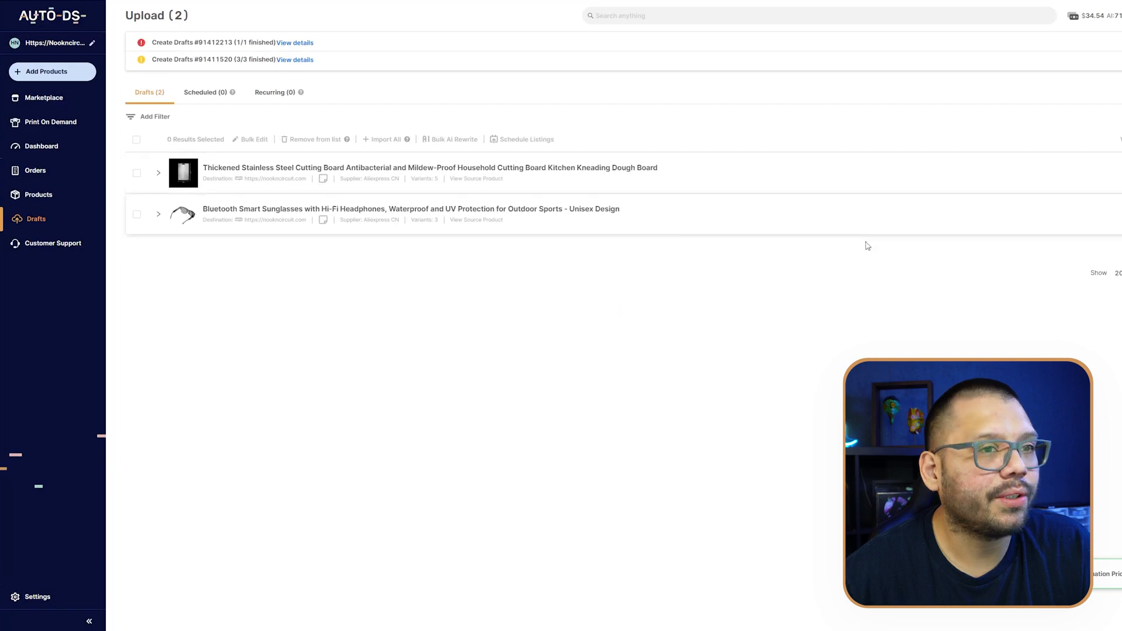
Step: Apply the Price Up automation to the sunglasses' Color A variant, priced $12.08
left_click(769, 230)
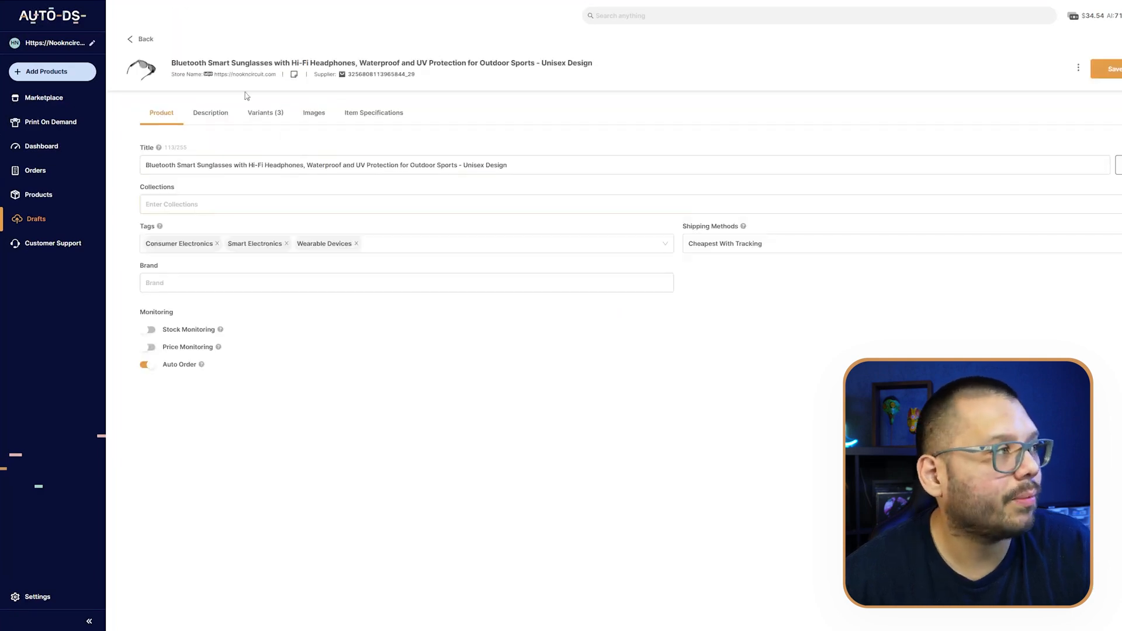
left_click(266, 113)
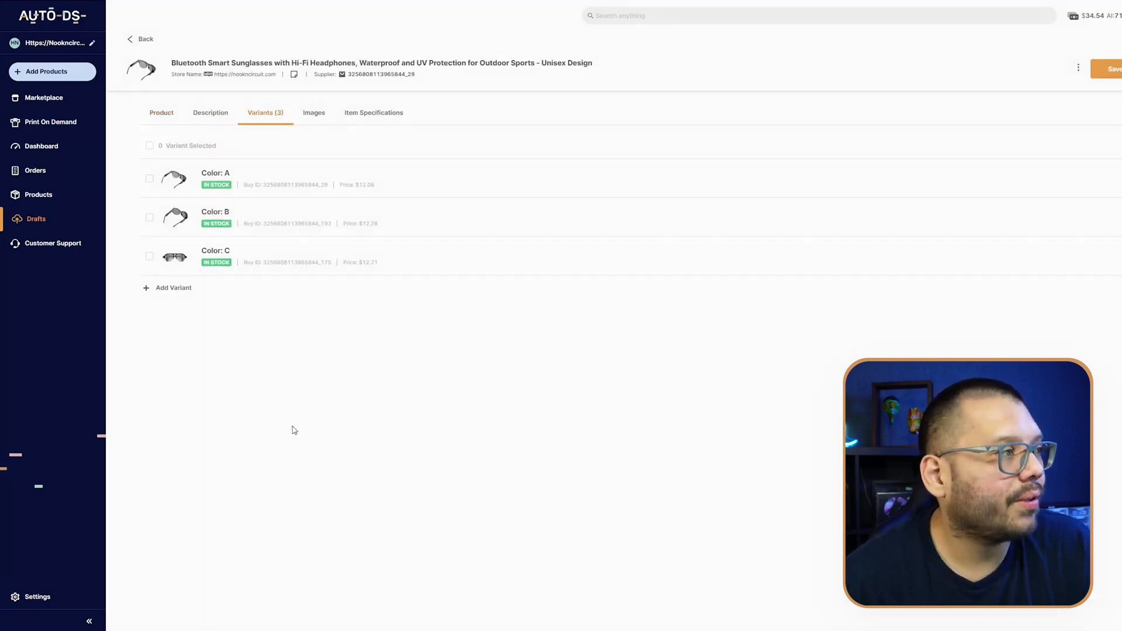
left_click(225, 176)
left_click_drag(728, 332, 613, 319)
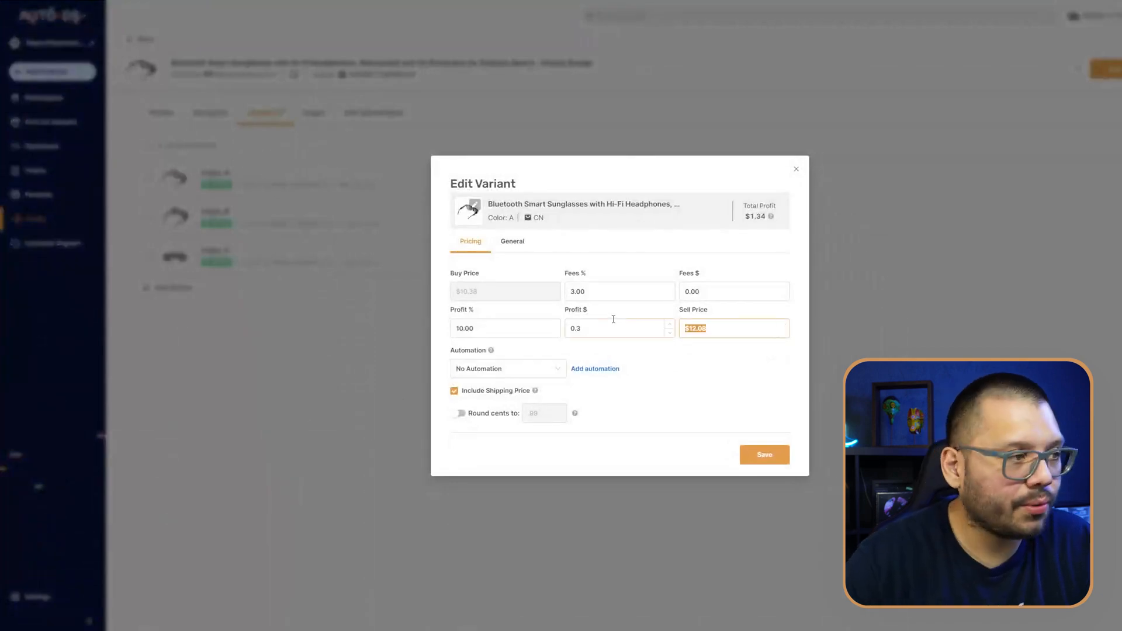
left_click(538, 370)
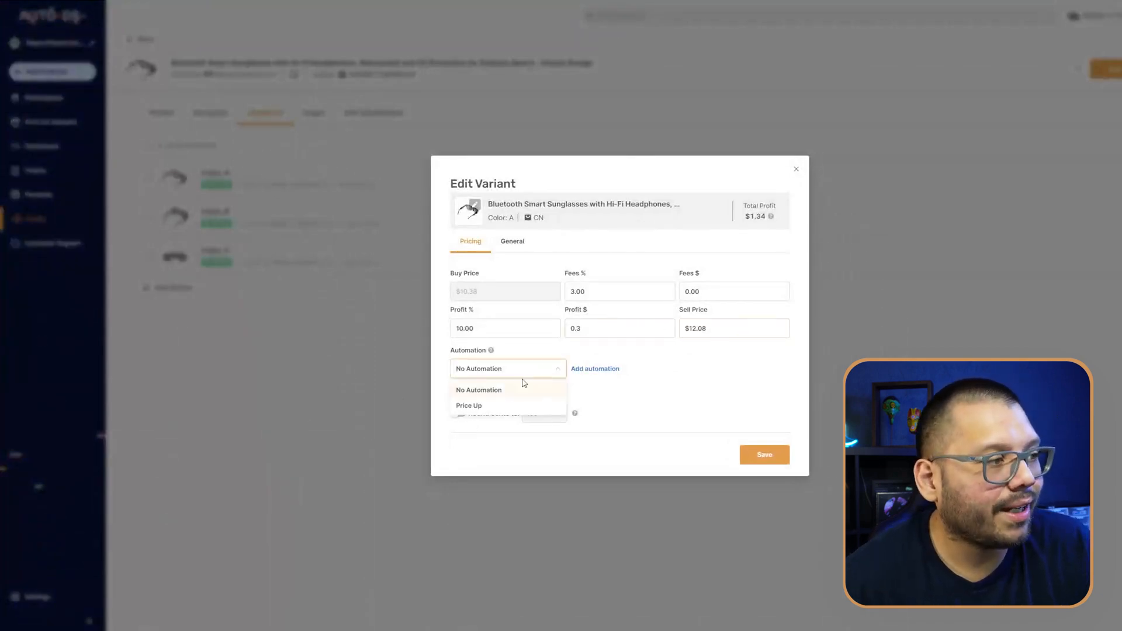
left_click(482, 405)
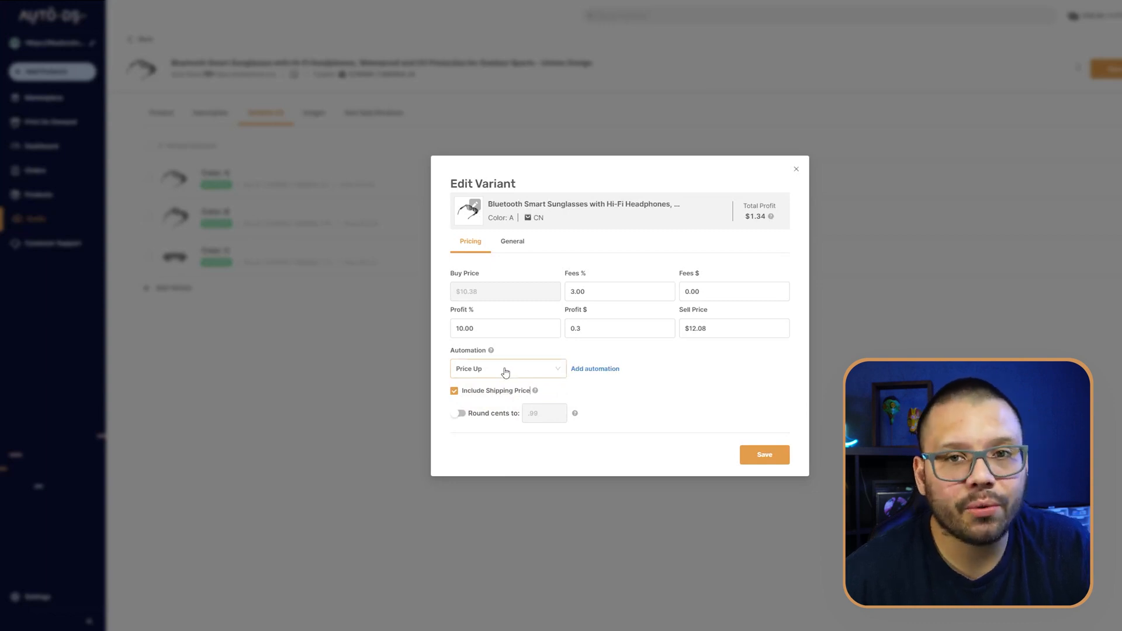
left_click(698, 328)
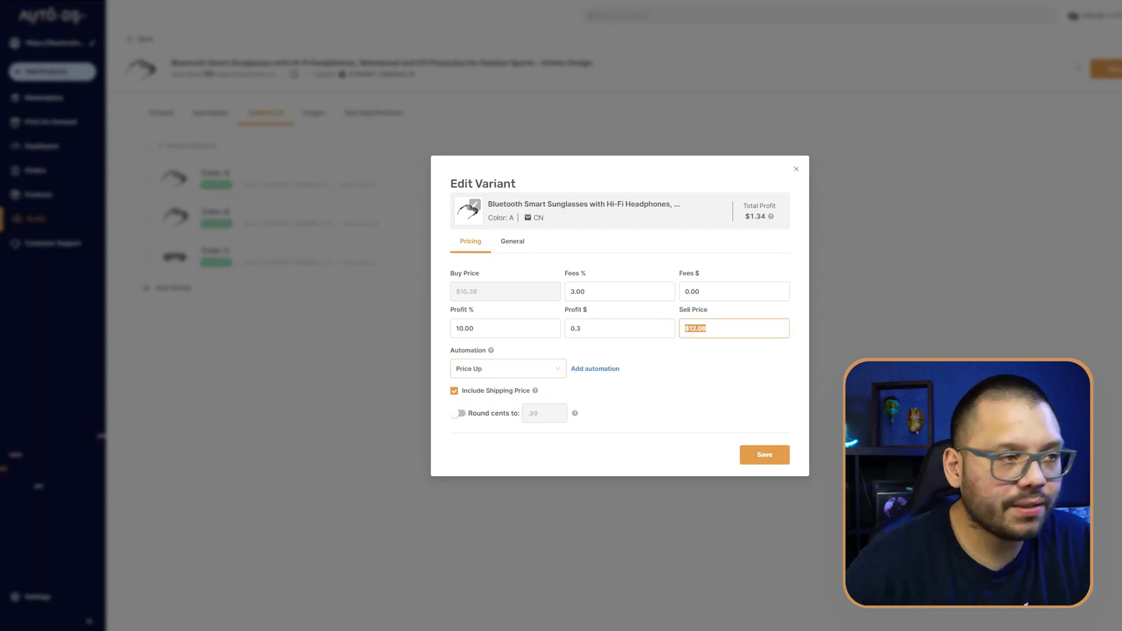
left_click(796, 171)
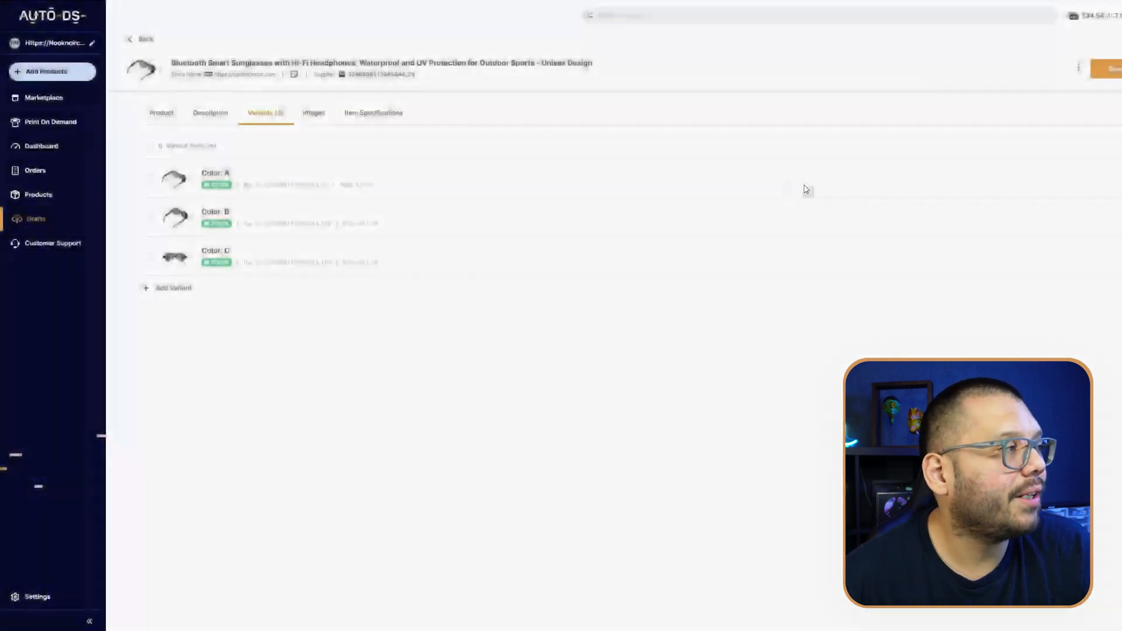
Step: Bulk-set all three colour variants' sell price to $24.97
left_click(150, 147)
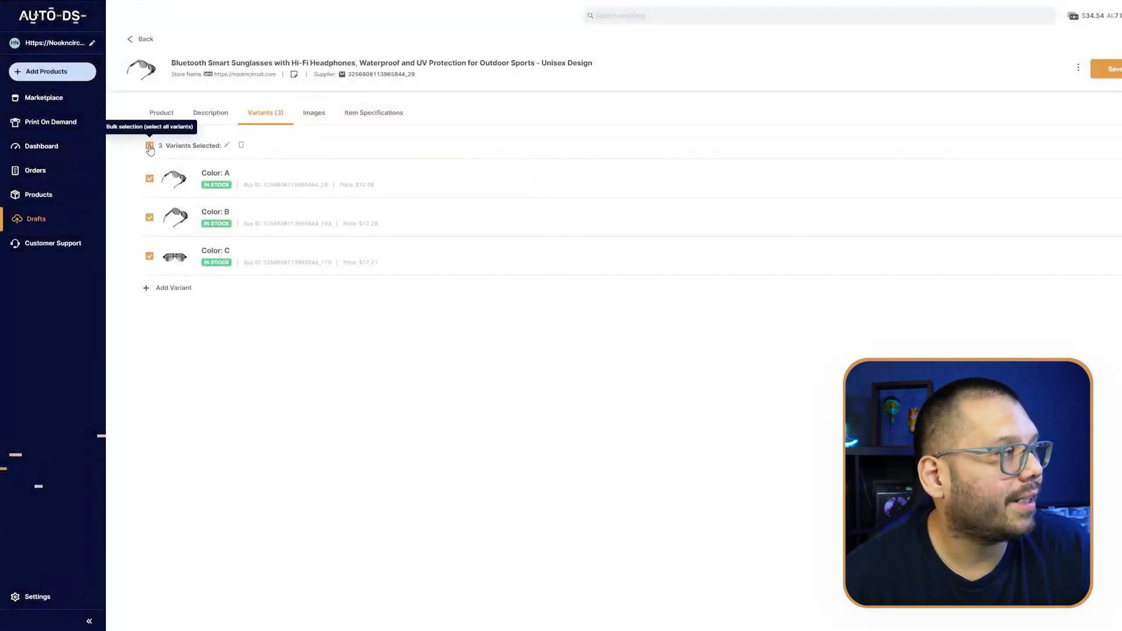
left_click(228, 146)
left_click(561, 400)
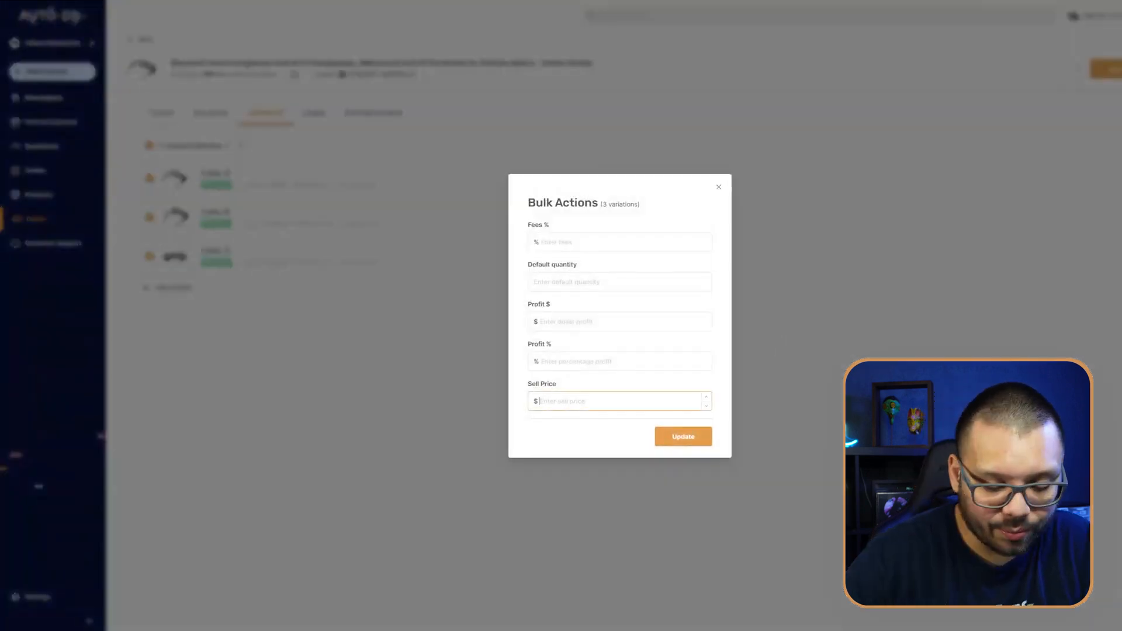
type("24.97")
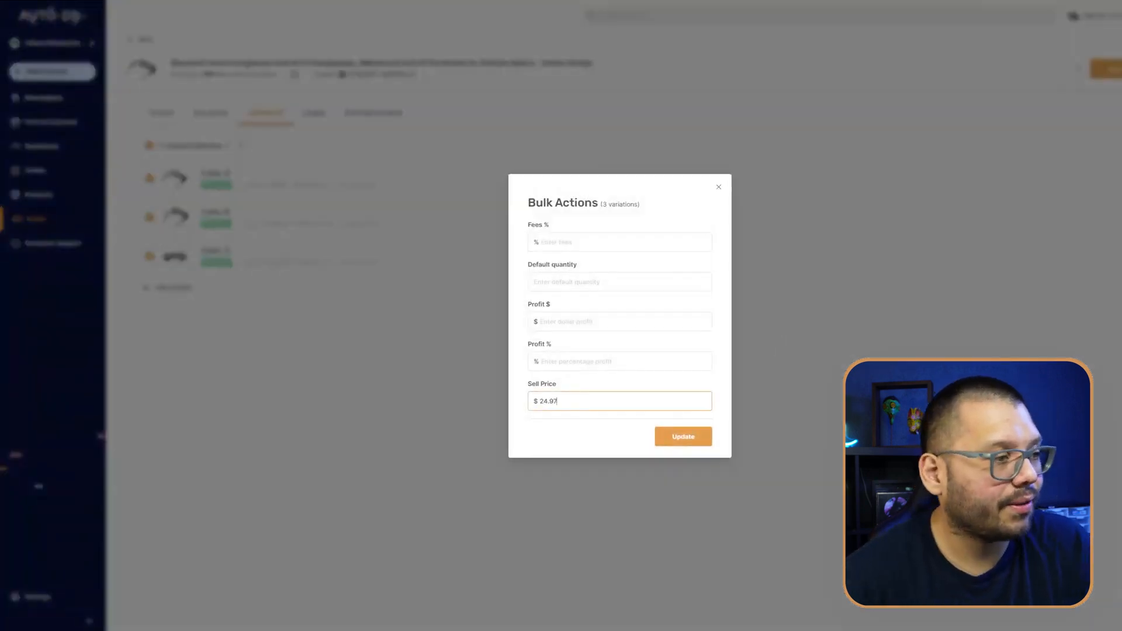
left_click(699, 439)
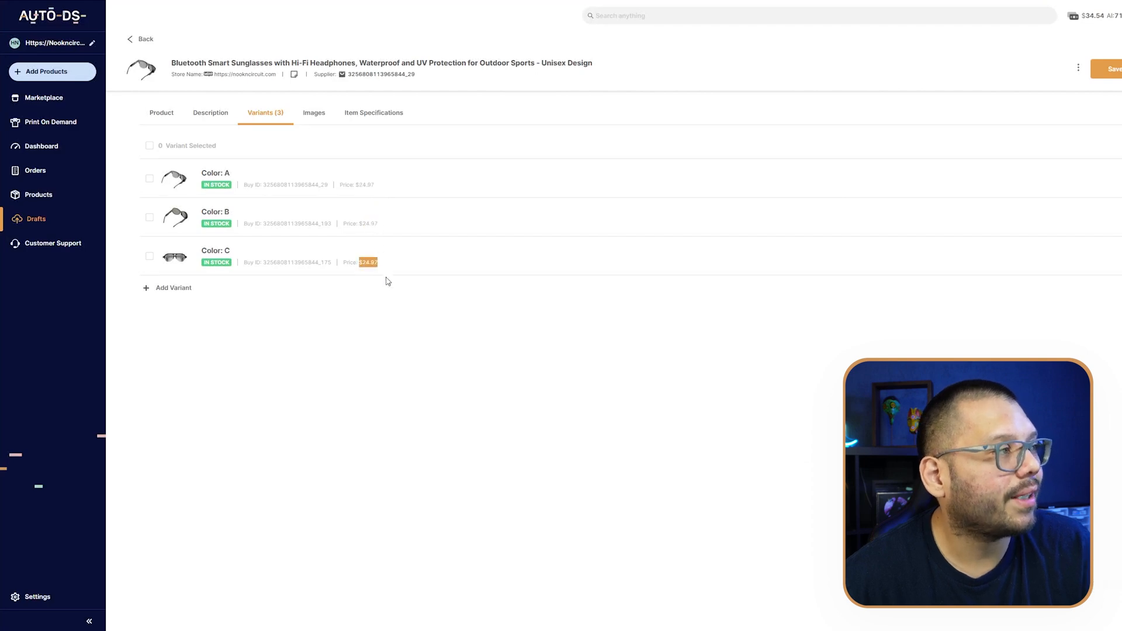
left_click(319, 115)
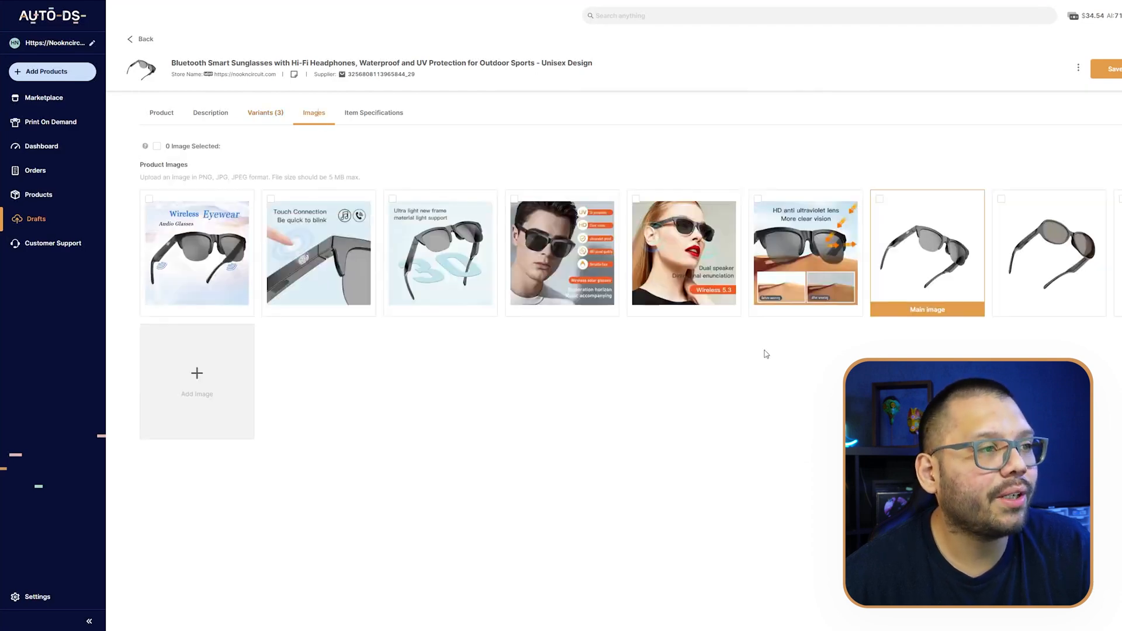
Step: Try adding a 'Bluetooth enabl' text label to the eighth image, then discard the edits
mouse_move(1063, 261)
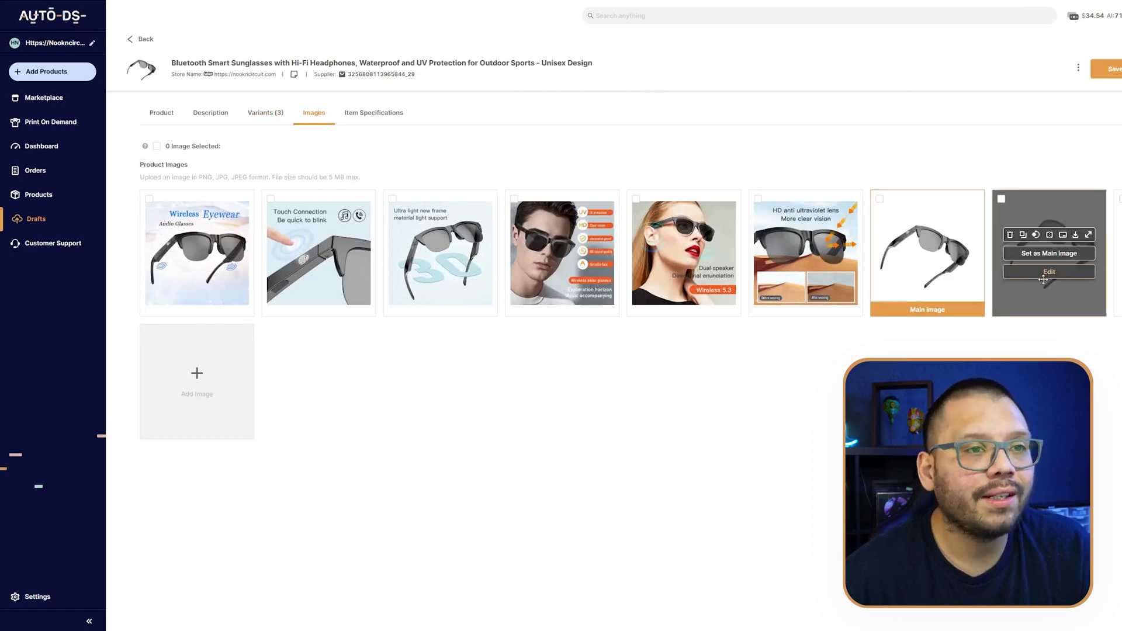
left_click(1052, 275)
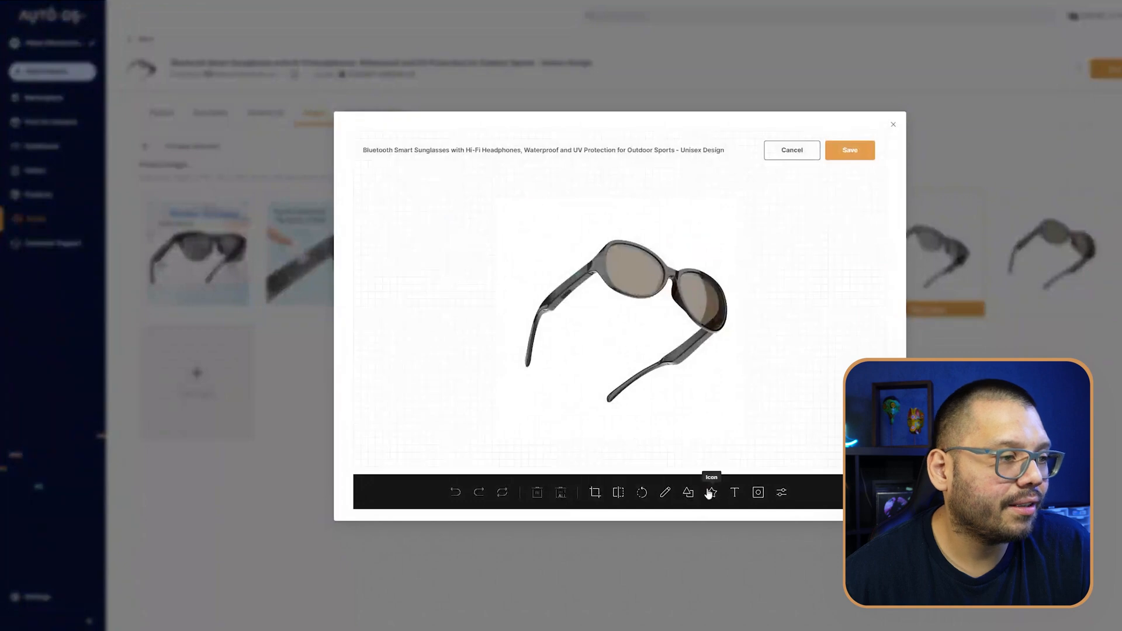
left_click(735, 492)
left_click(590, 320)
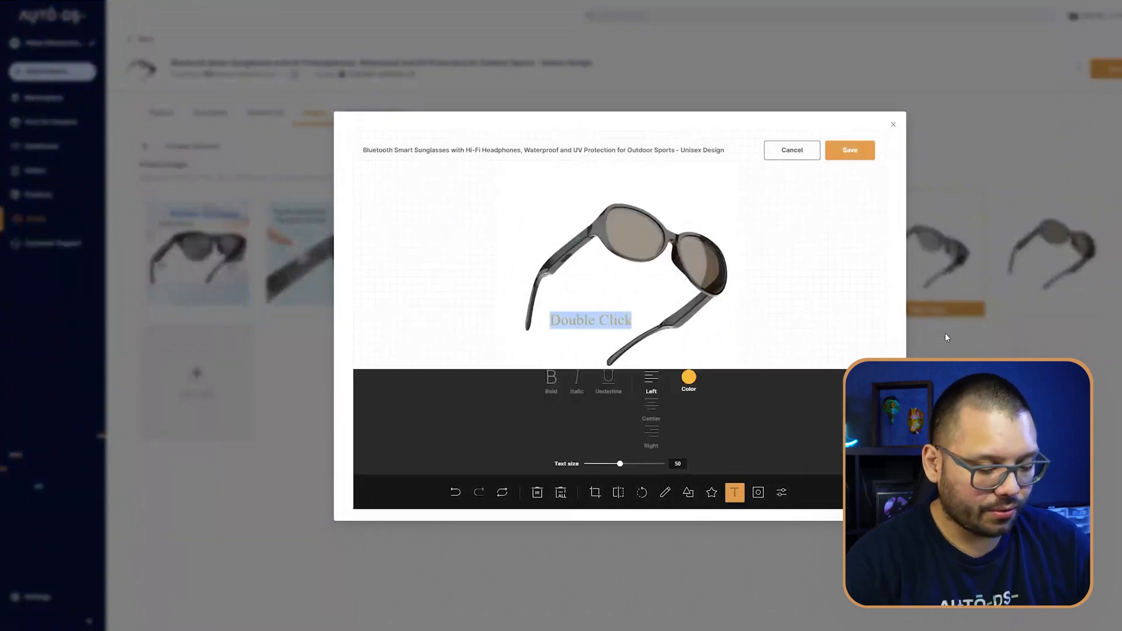
type("Bluetooth ")
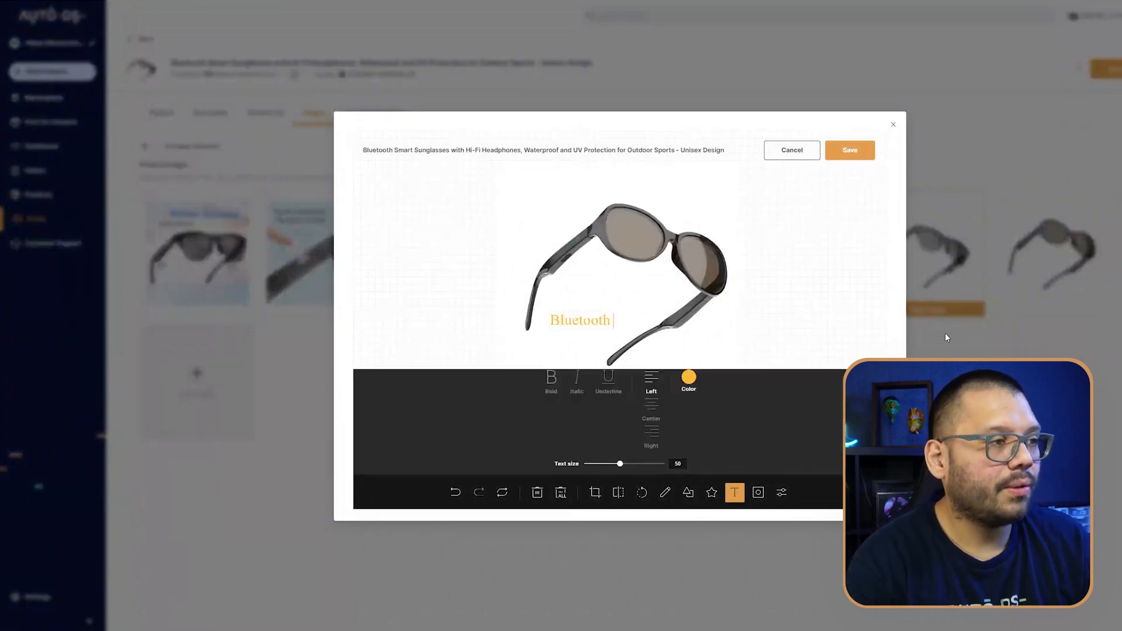
type("enable")
key("ctrl+a")
mouse_move(620, 463)
left_mouse_down()
mouse_move(687, 465)
mouse_move(623, 465)
left_mouse_up()
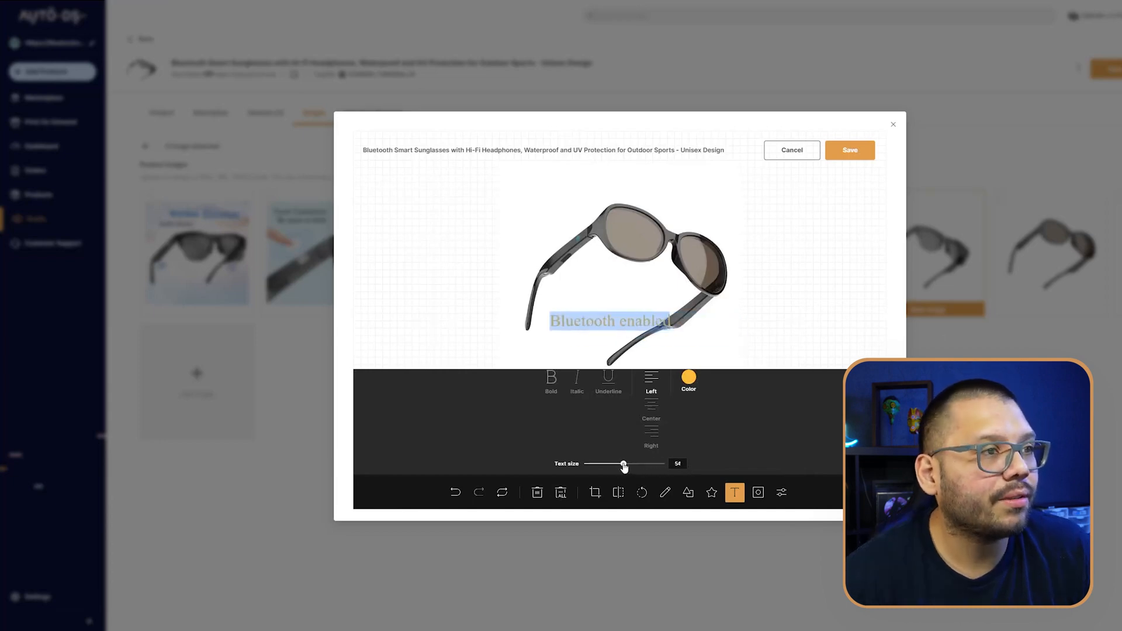
left_click(793, 150)
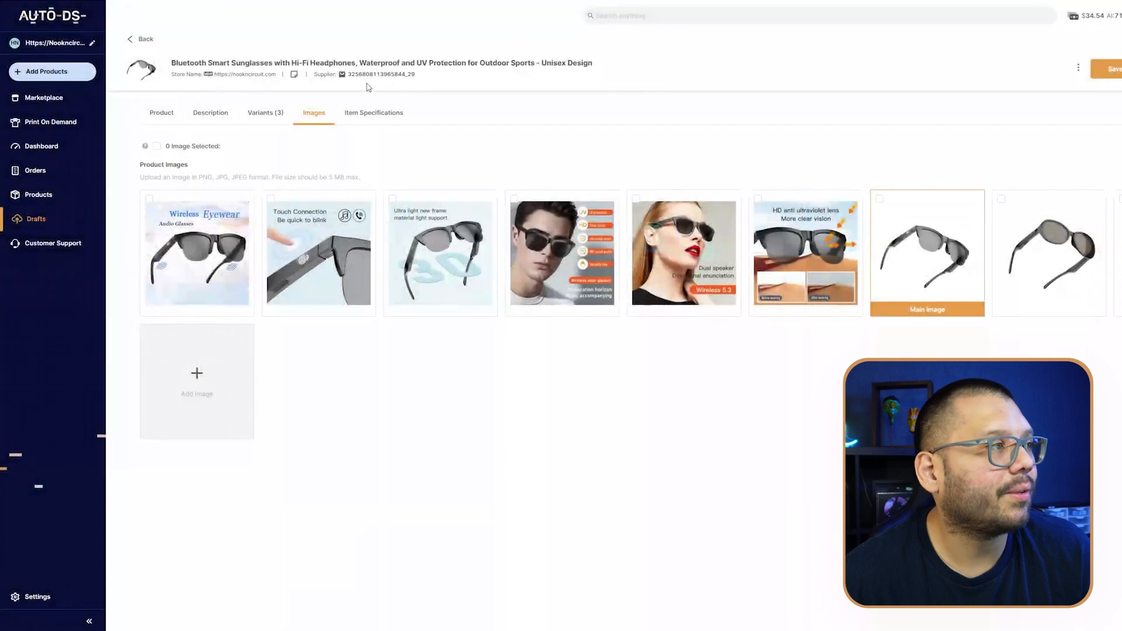
Step: Check Item Specifications, return to the Product details and save the draft
left_click(377, 113)
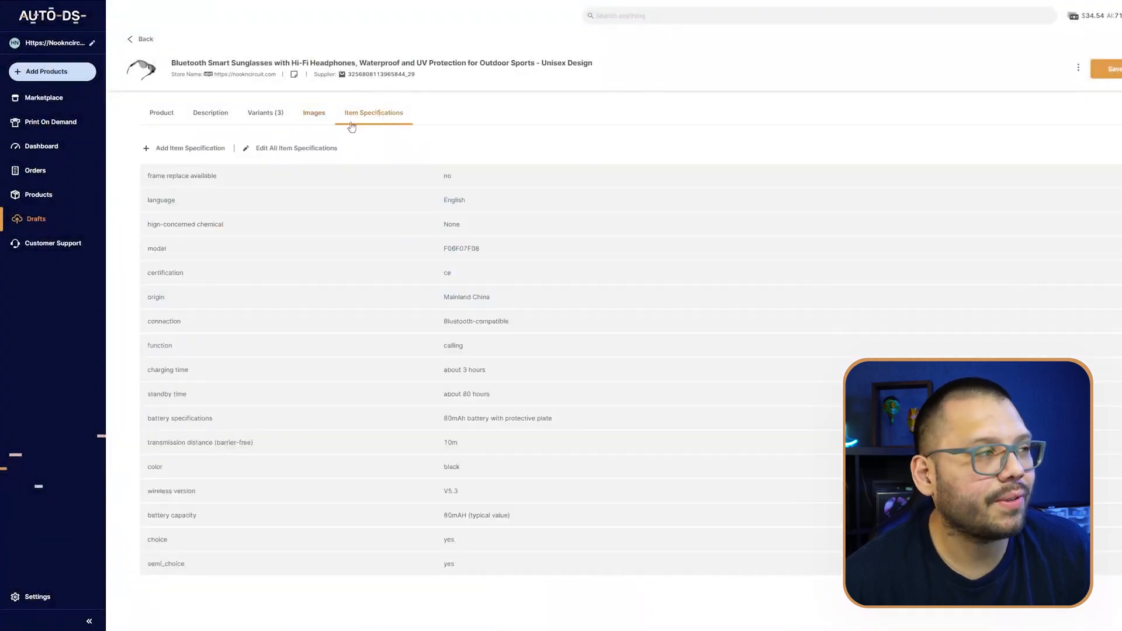
left_click(315, 114)
left_click(161, 112)
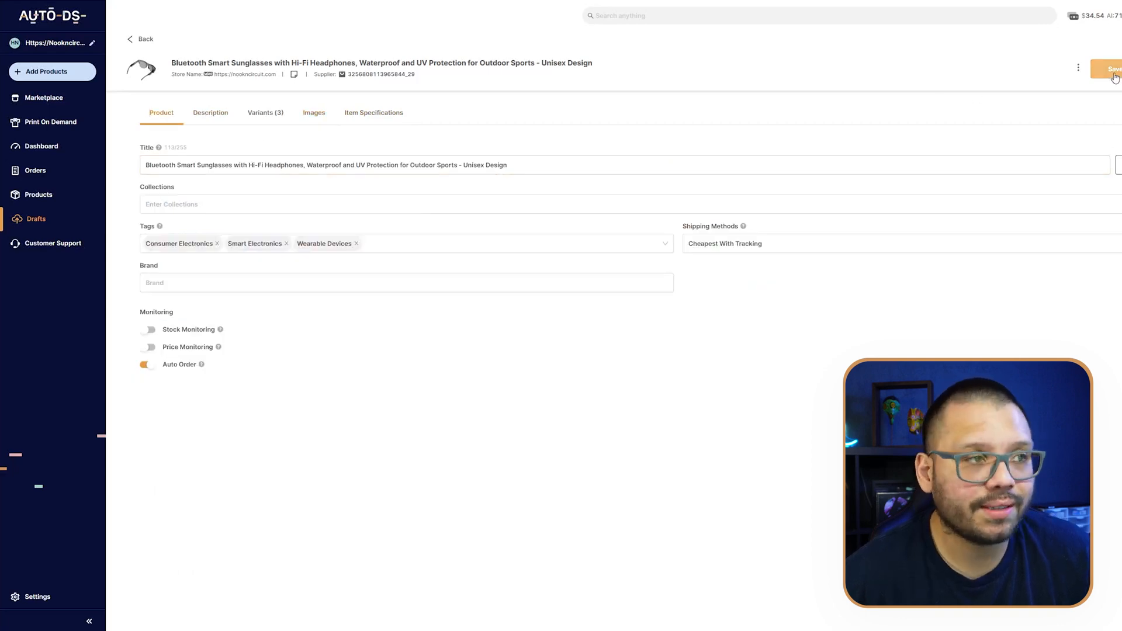
left_click(1110, 69)
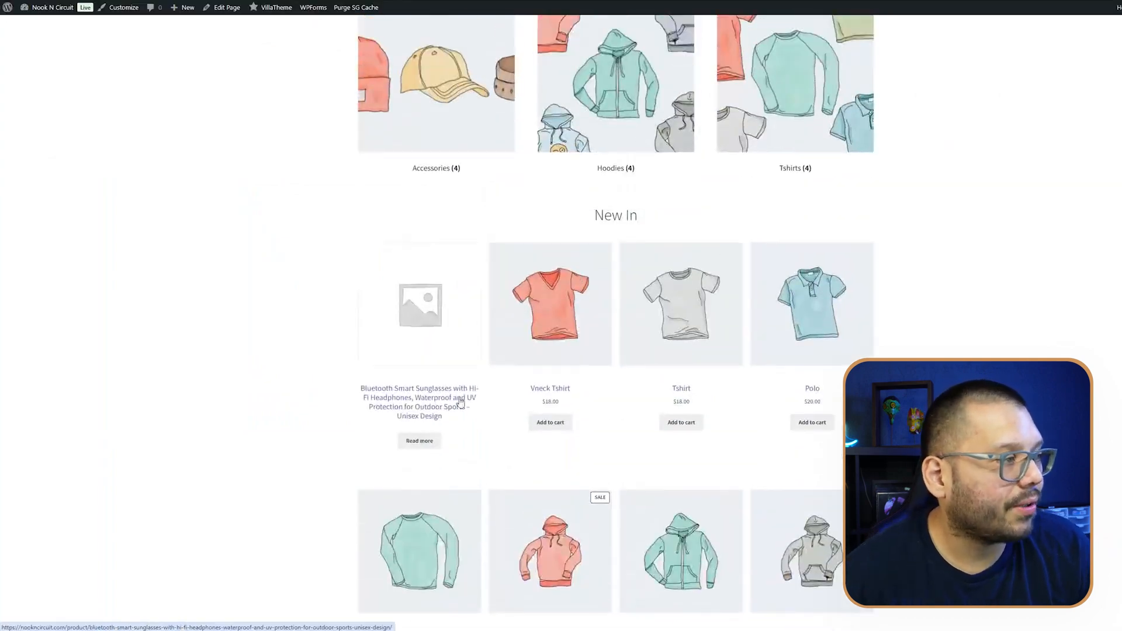
Step: Open the sunglasses product page and cycle its colour through B, A and C
scroll(425, 420, "down", 2)
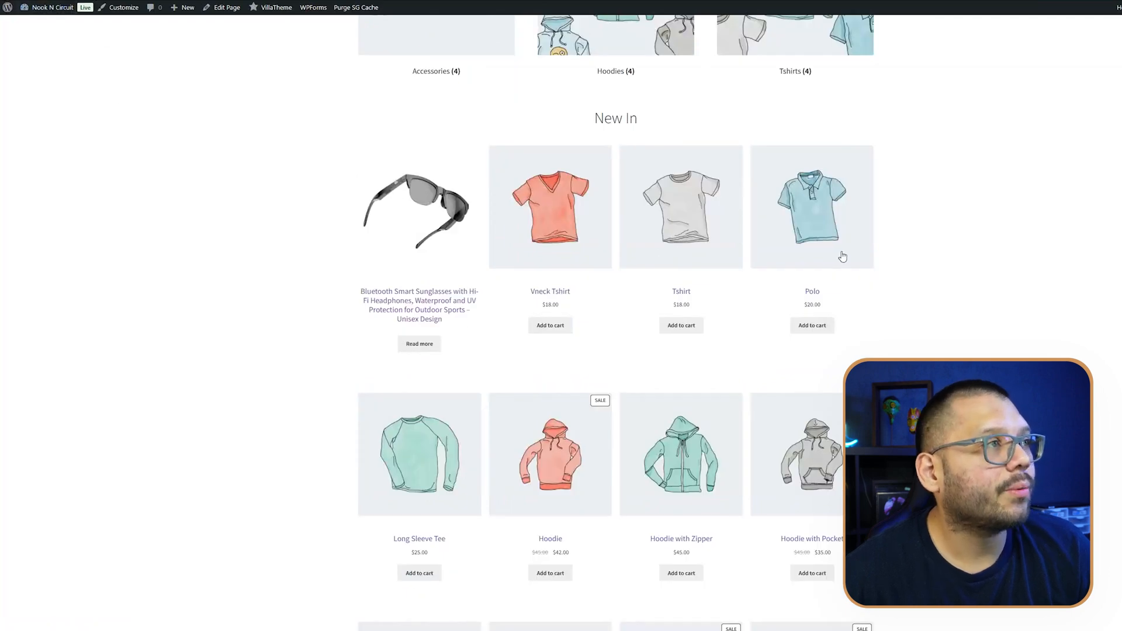
left_click(465, 214)
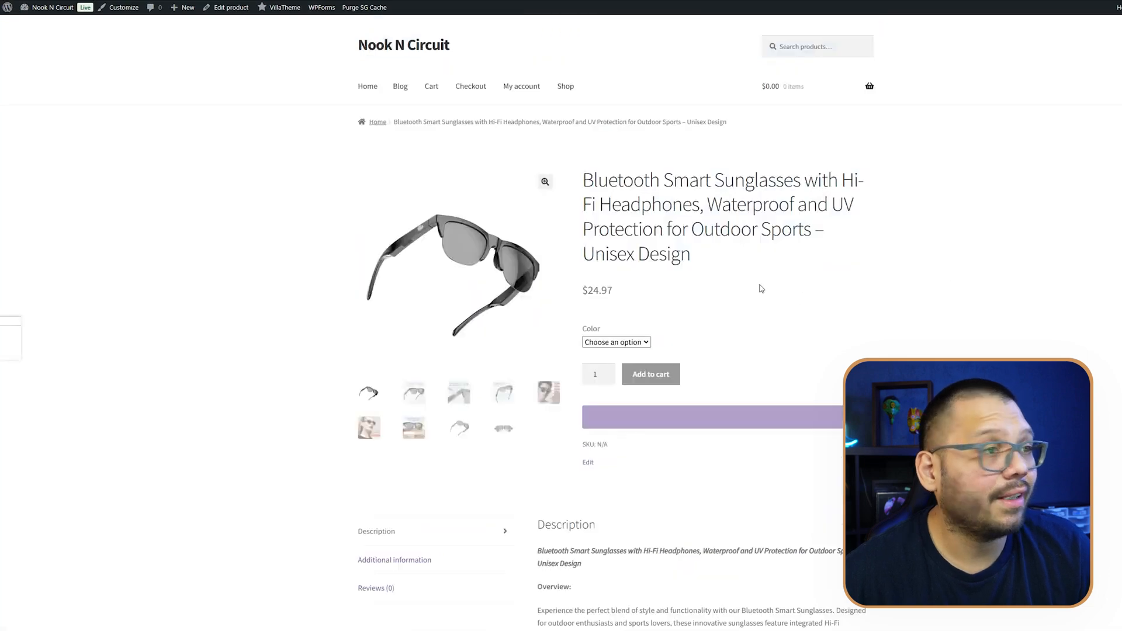
left_click(618, 340)
left_click(637, 361)
left_click(619, 342)
left_click(607, 368)
left_click(624, 341)
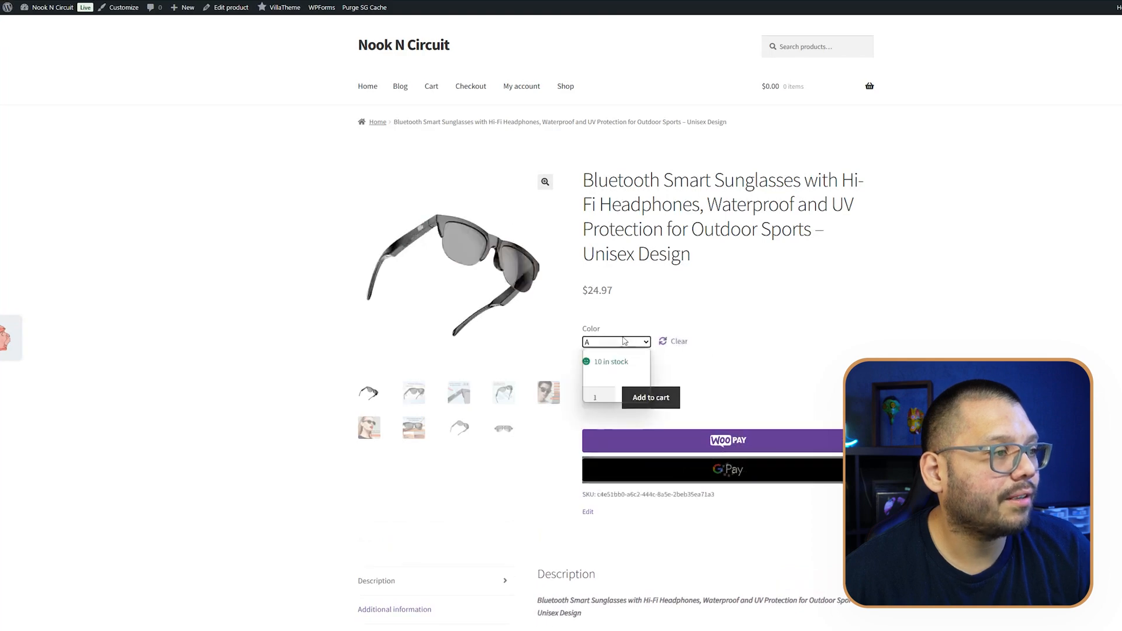
left_click(604, 392)
left_click_drag(599, 362, 594, 362)
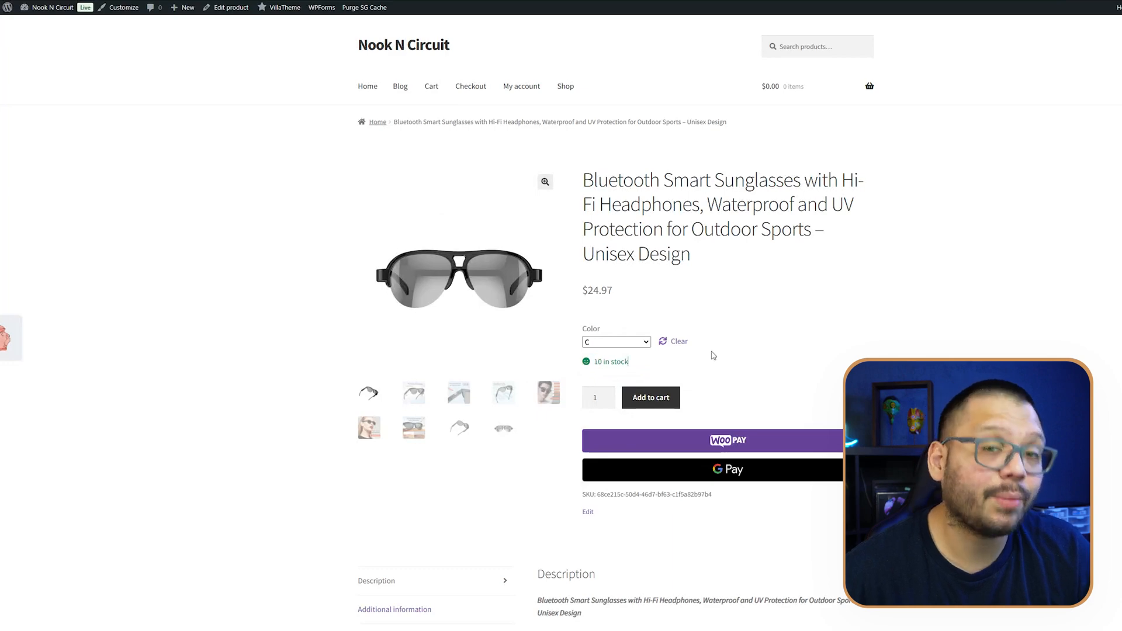
Step: Browse the product page's Additional information, Reviews and Description tabs
scroll(687, 399, "down", 1)
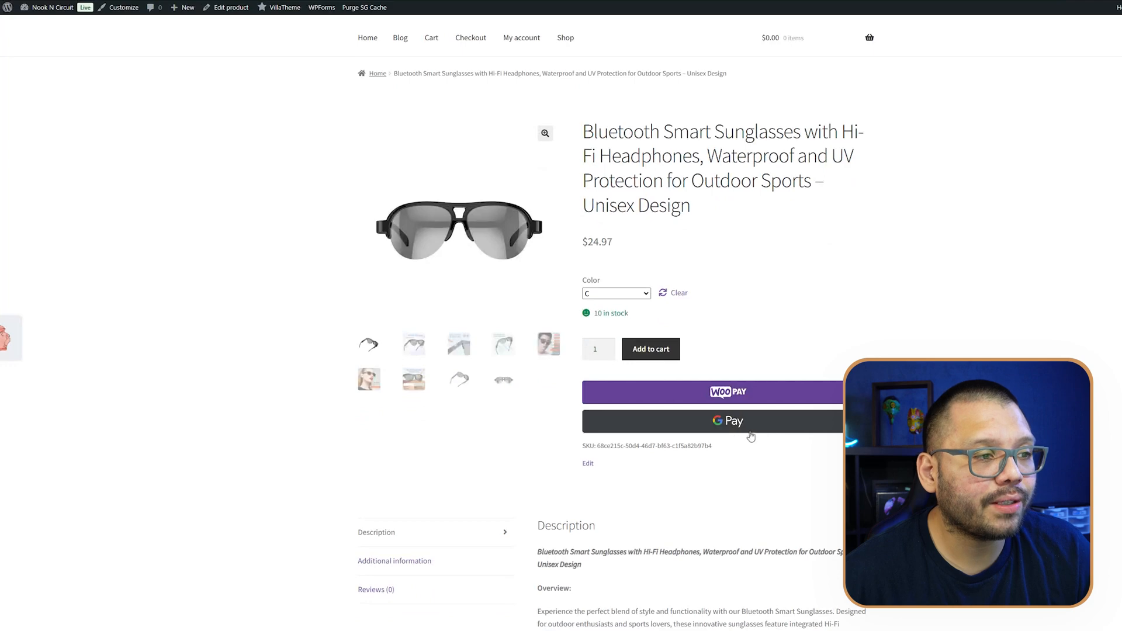
scroll(699, 352, "down", 5)
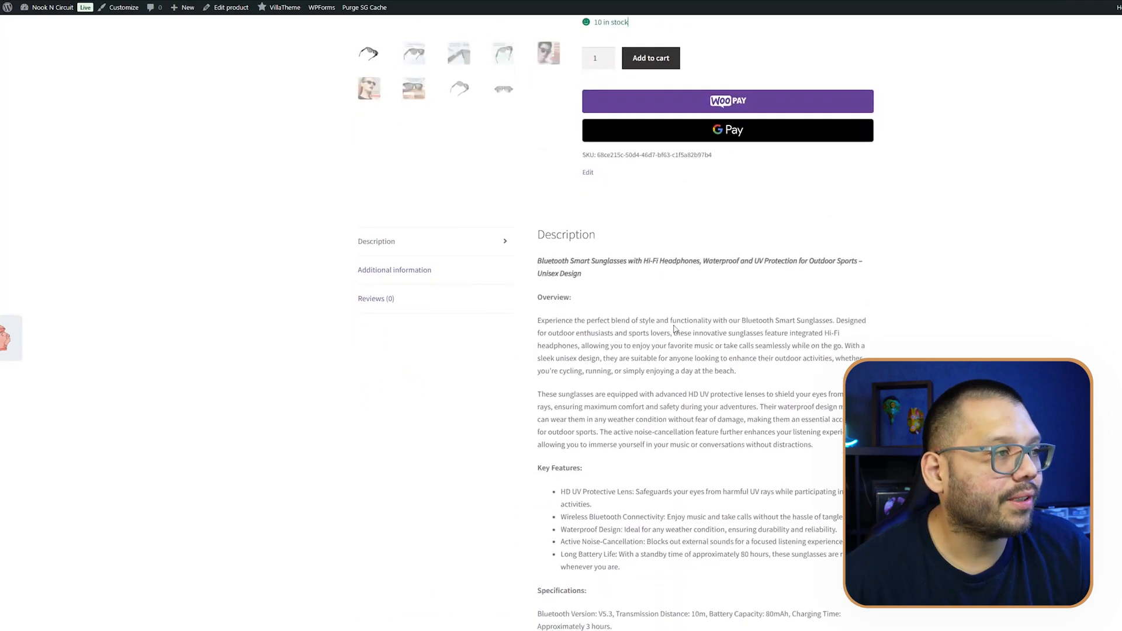
scroll(638, 346, "down", 3)
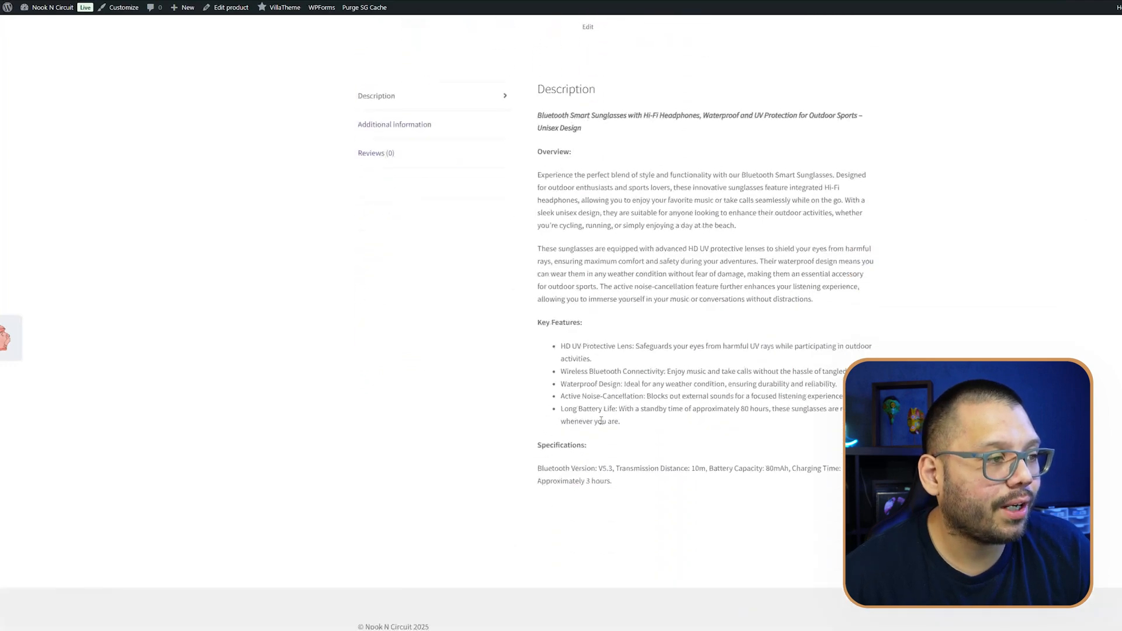
scroll(625, 459, "up", 5)
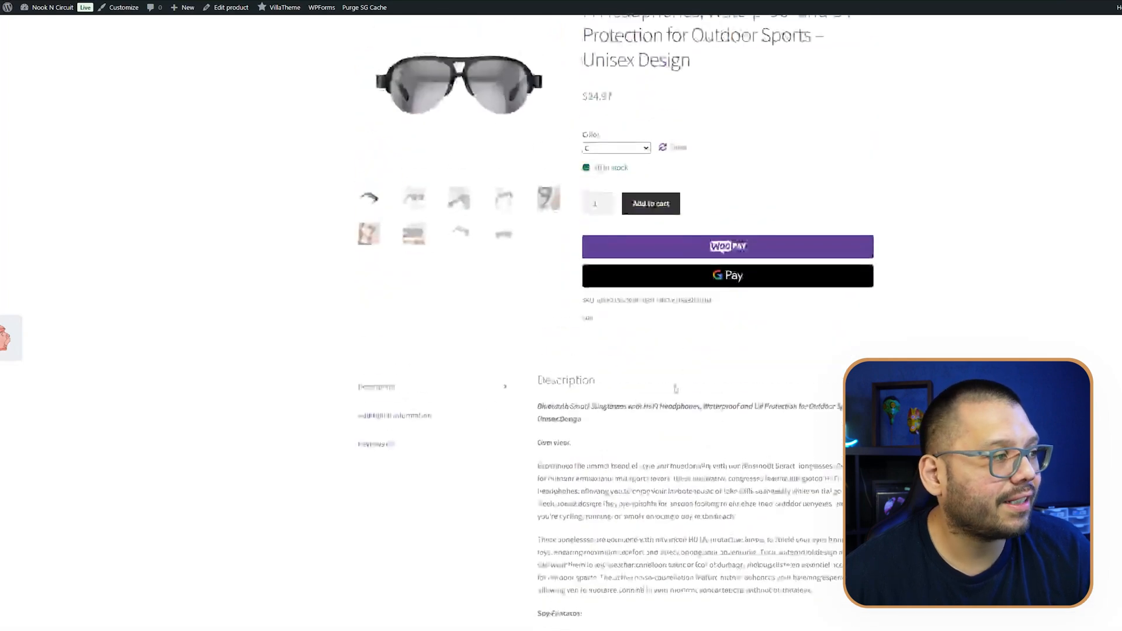
left_click(405, 421)
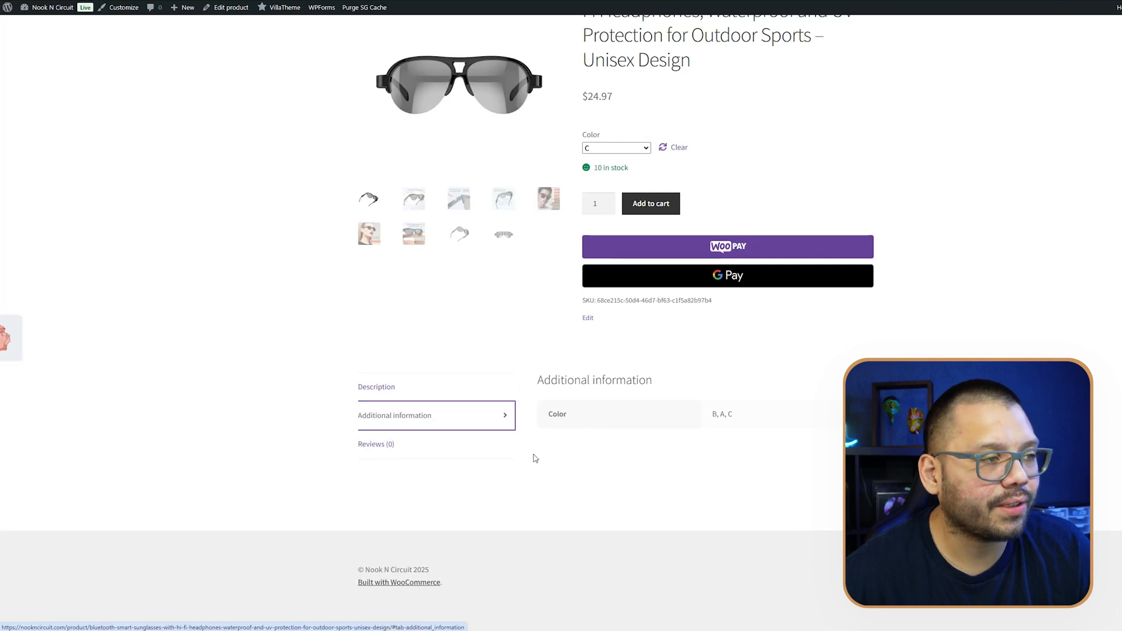
left_click(392, 446)
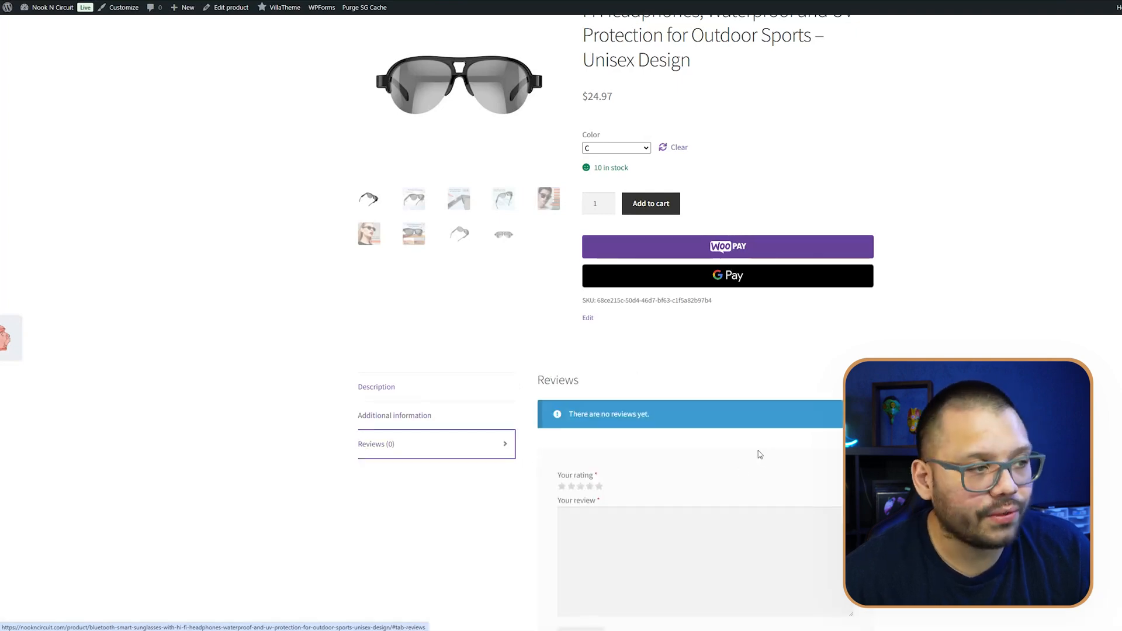
left_click(383, 390)
scroll(814, 451, "up", 4)
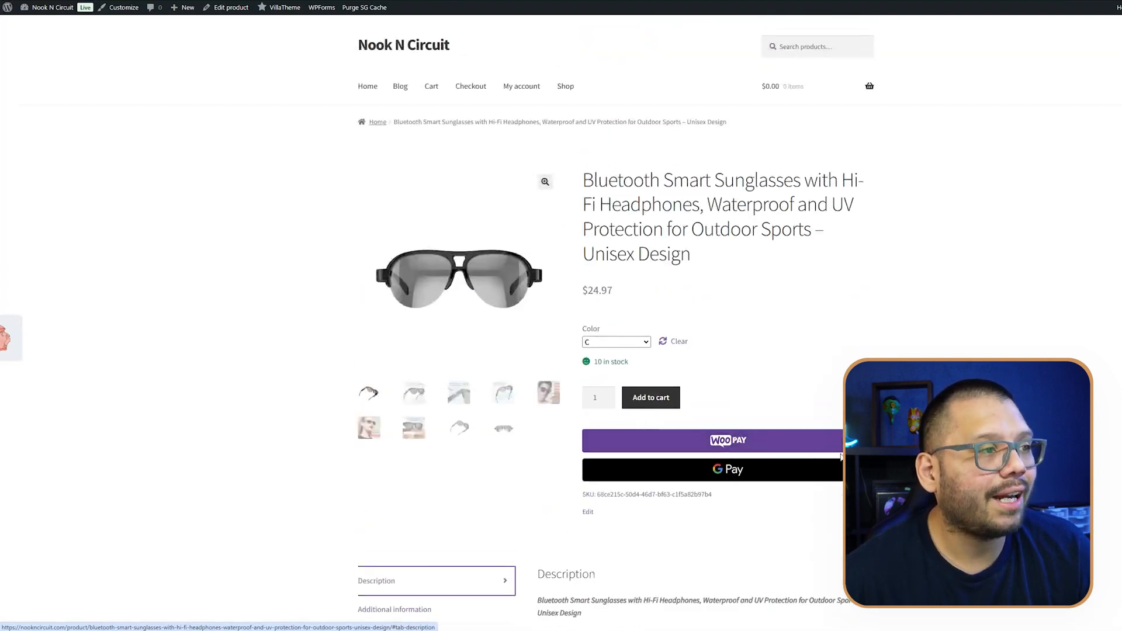
scroll(842, 443, "down", 6)
scroll(841, 443, "down", 3)
scroll(841, 443, "up", 8)
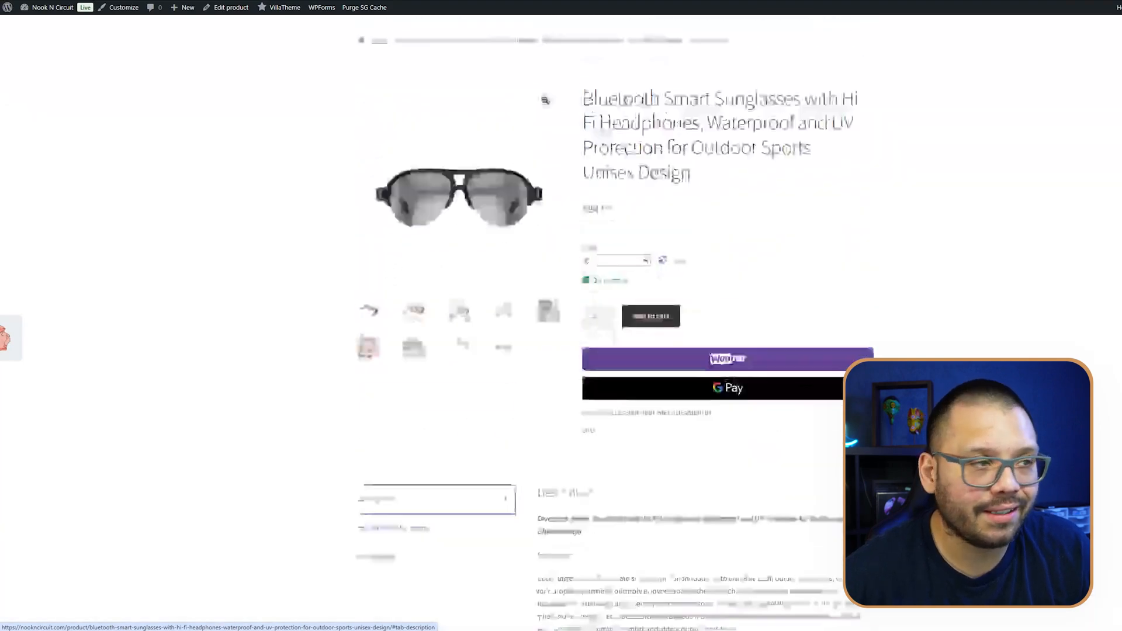
scroll(841, 443, "up", 1)
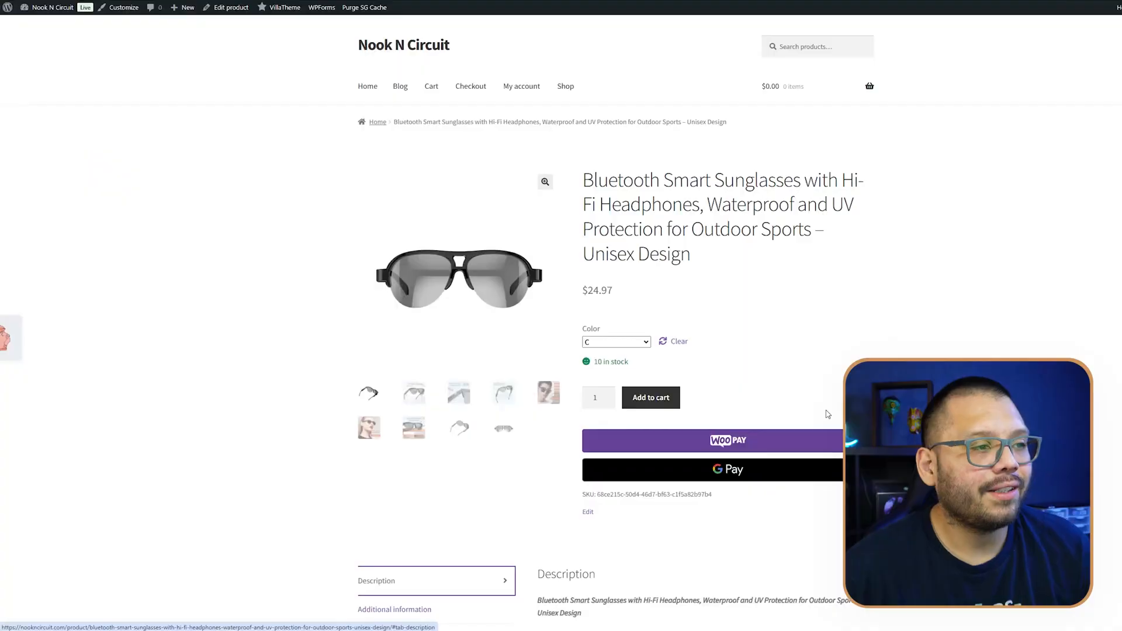
scroll(827, 420, "down", 6)
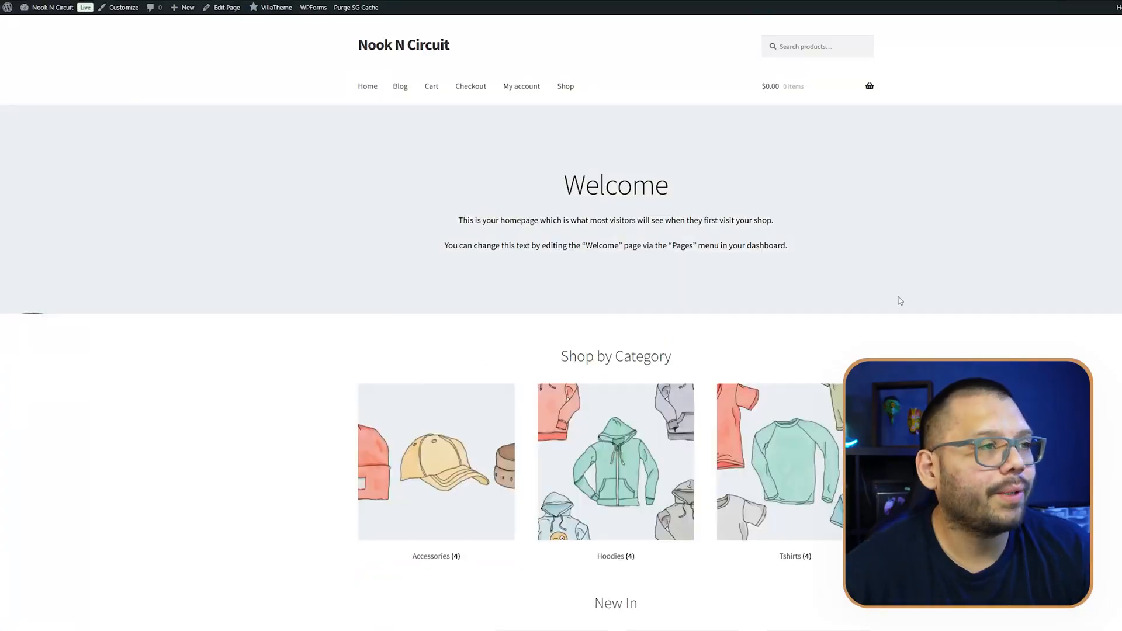
Step: Scroll the home page down to the sunglasses listed under New In at $24.97
scroll(897, 299, "down", 5)
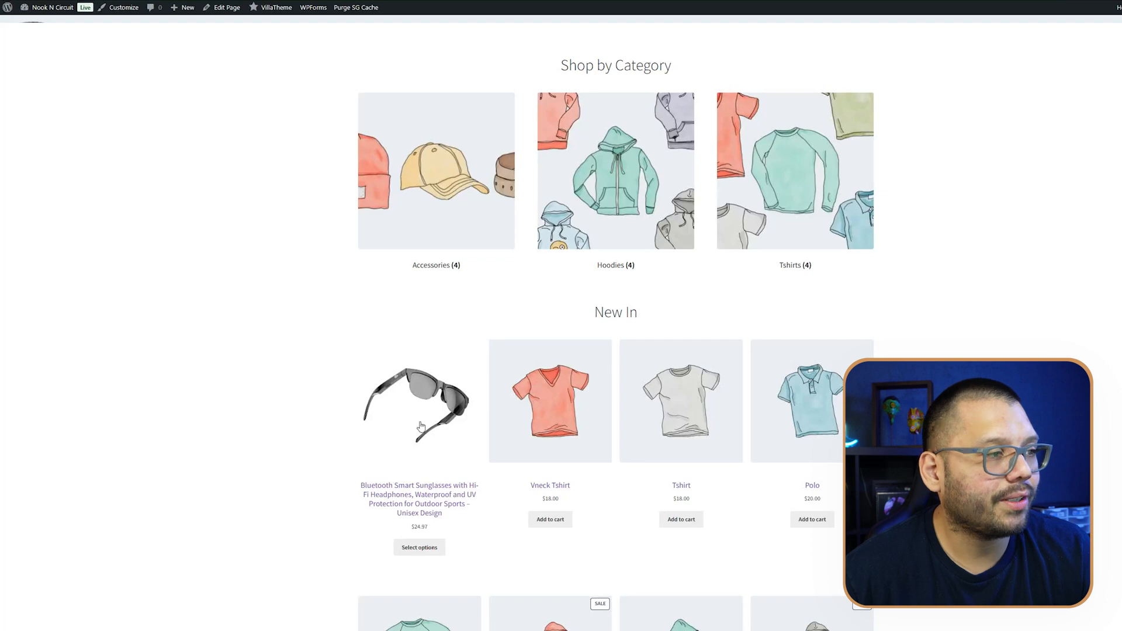
scroll(711, 395, "down", 8)
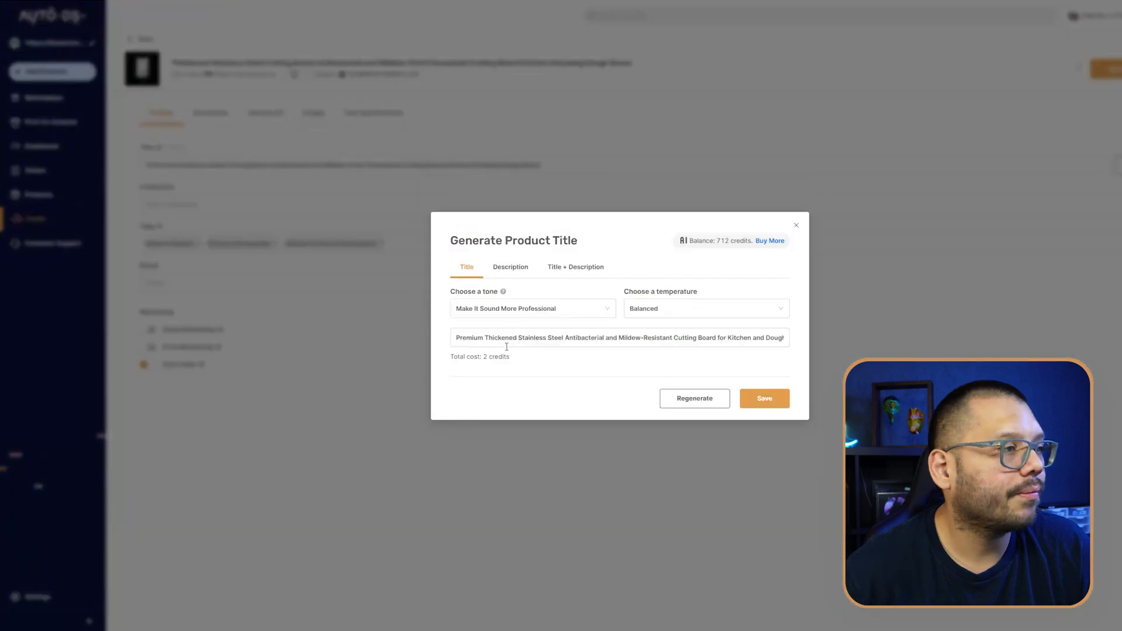
Step: Apply the title 'Premium Stainless Steel Antibacterial and Mildew-Resistant Cutting Board for Kitchen'
left_click(759, 395)
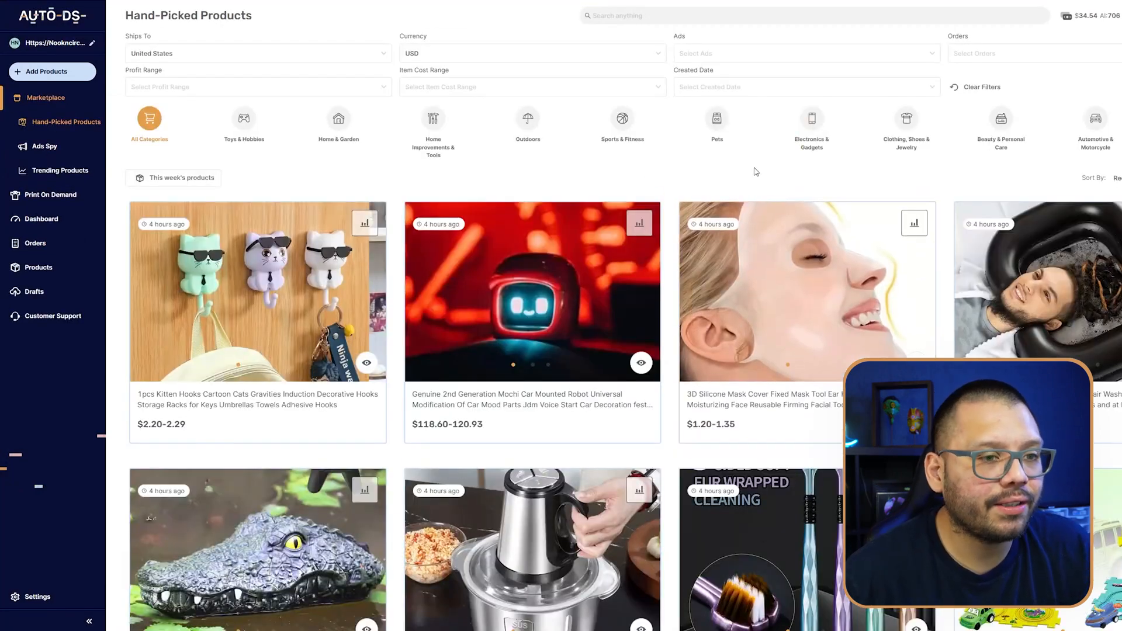
Step: Import the Flowing Sand LED Lamp ($32.76 item cost) as a draft, then return to Hand-Picked Products
scroll(742, 302, "down", 2)
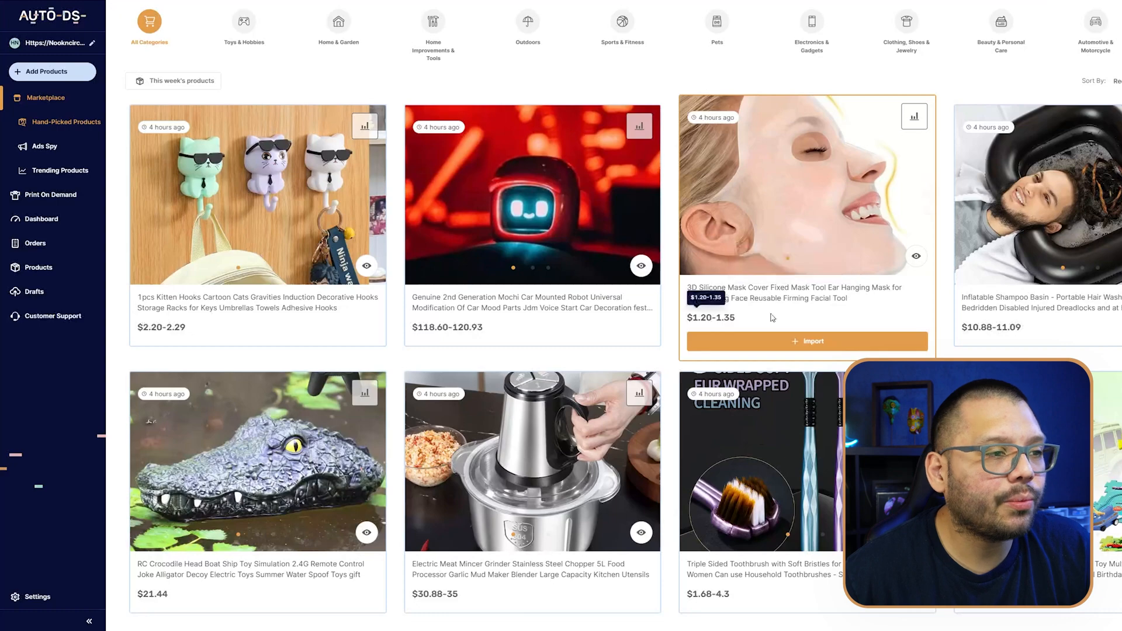
scroll(753, 304, "down", 2)
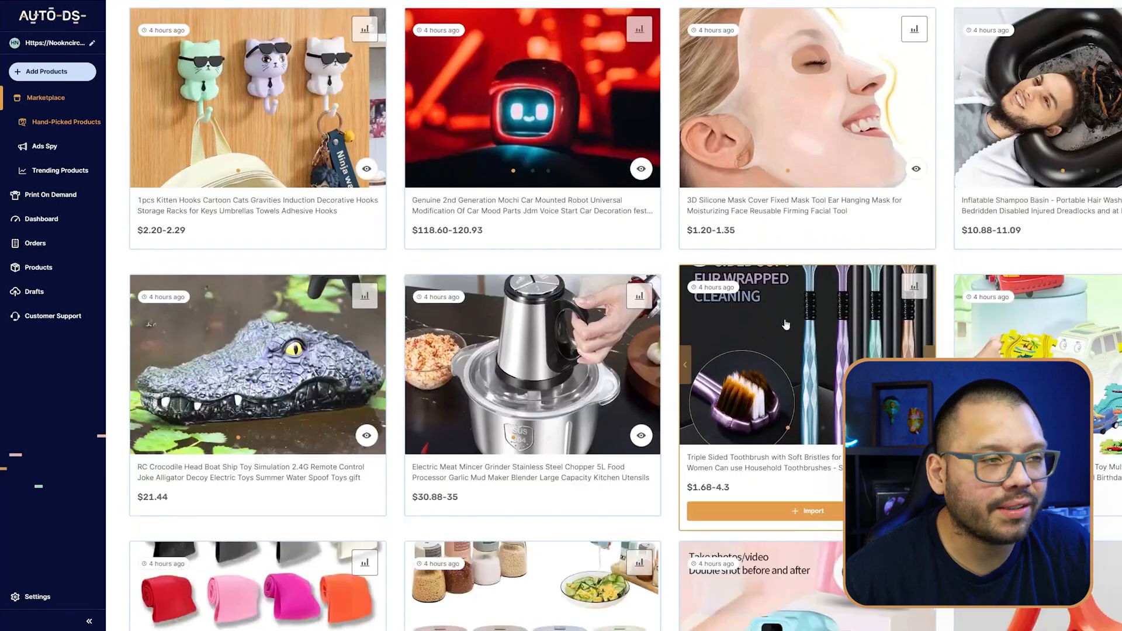
scroll(786, 325, "down", 4)
scroll(828, 334, "down", 7)
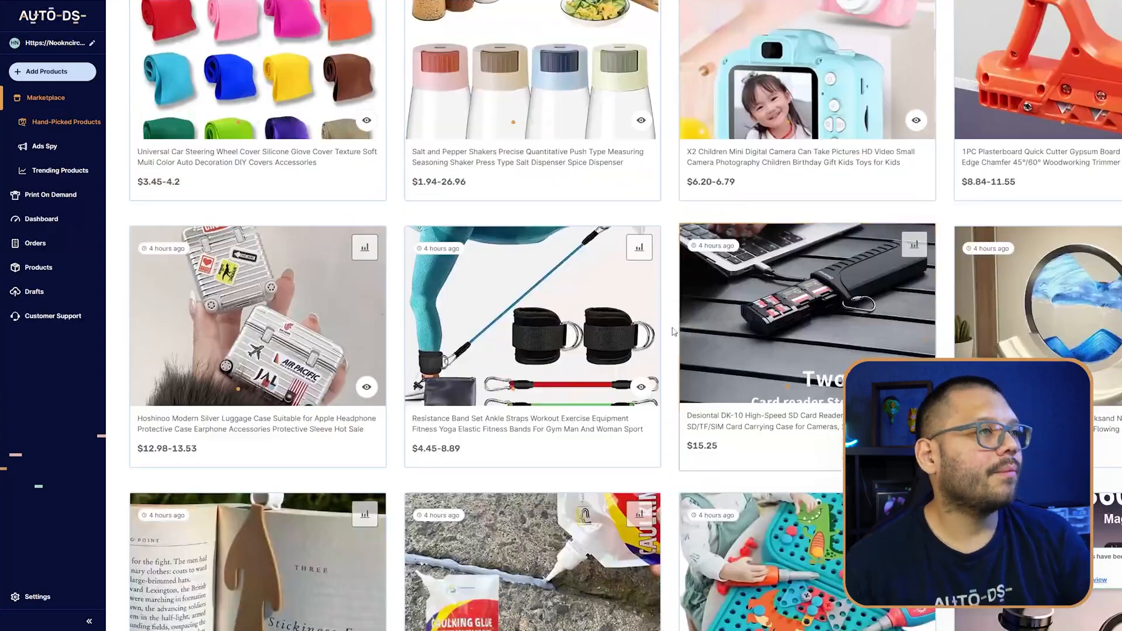
scroll(679, 335, "down", 1)
left_click(987, 275)
scroll(644, 189, "down", 3)
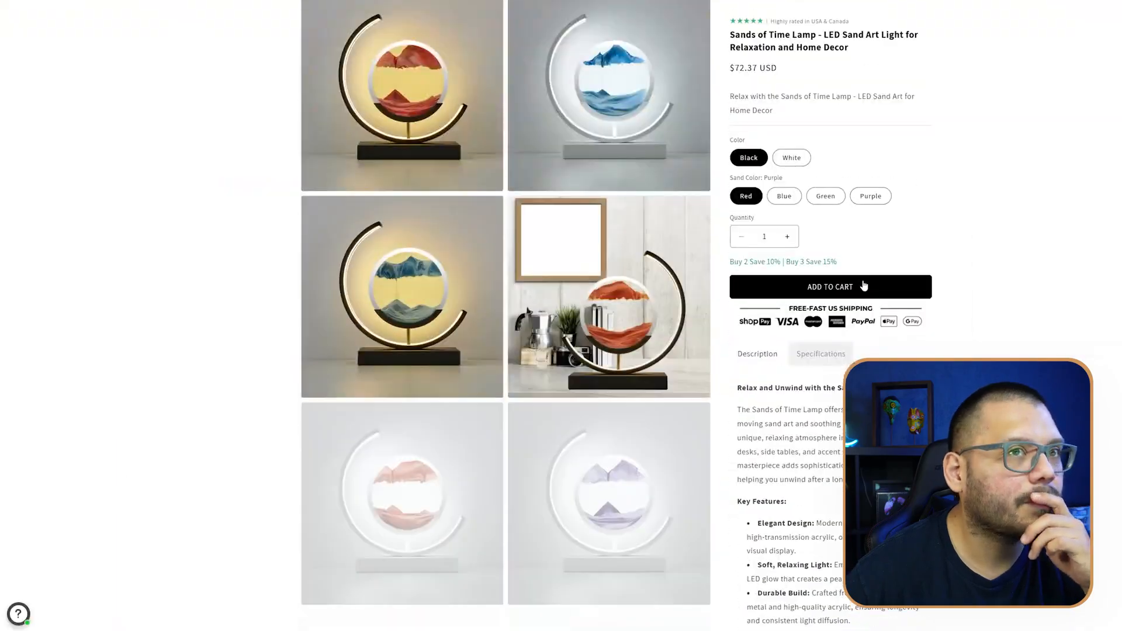
scroll(561, 315, "up", 5)
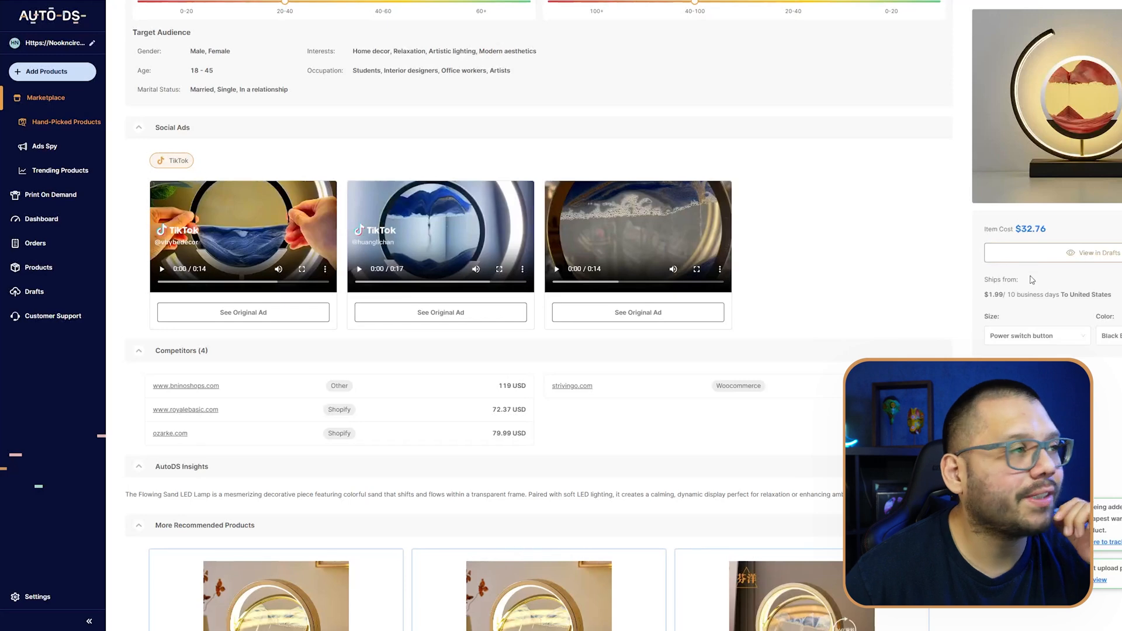
left_click(63, 124)
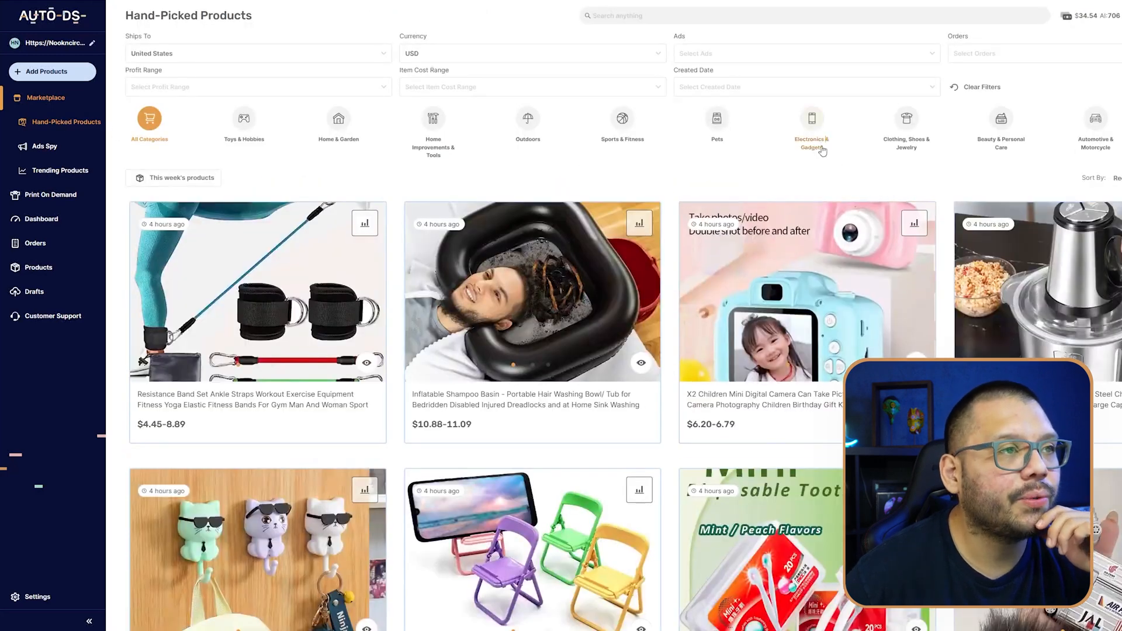
Step: Filter to Electronics & Gadgets and review the YT200 Smart Projector's product analysis and TikTok ad
left_click(821, 150)
scroll(865, 298, "down", 10)
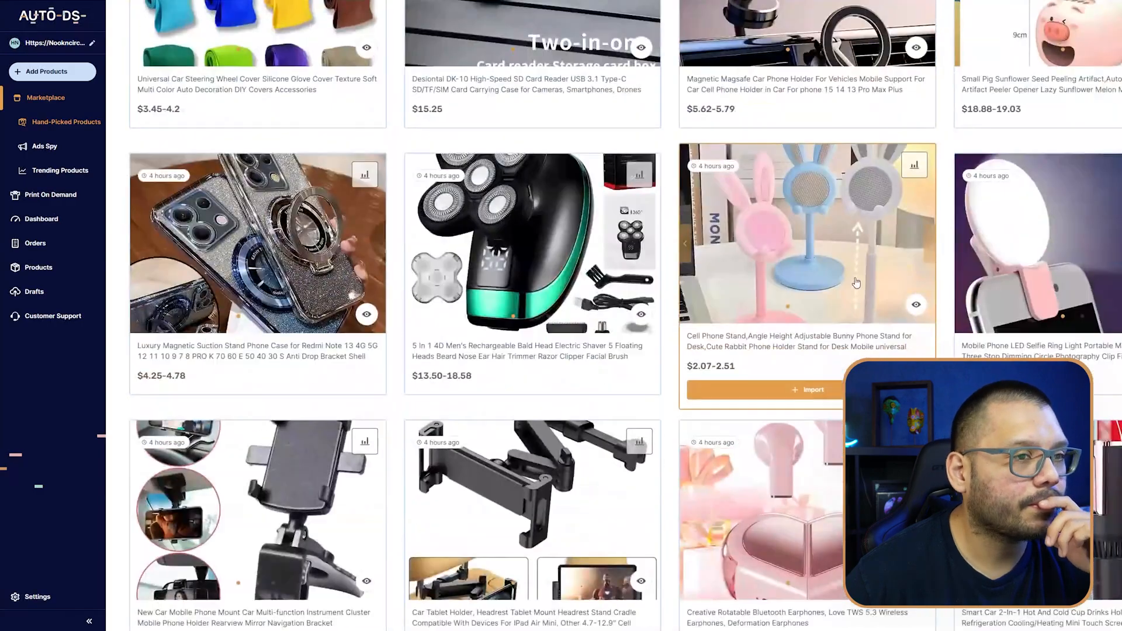
scroll(856, 283, "down", 8)
left_click(658, 415)
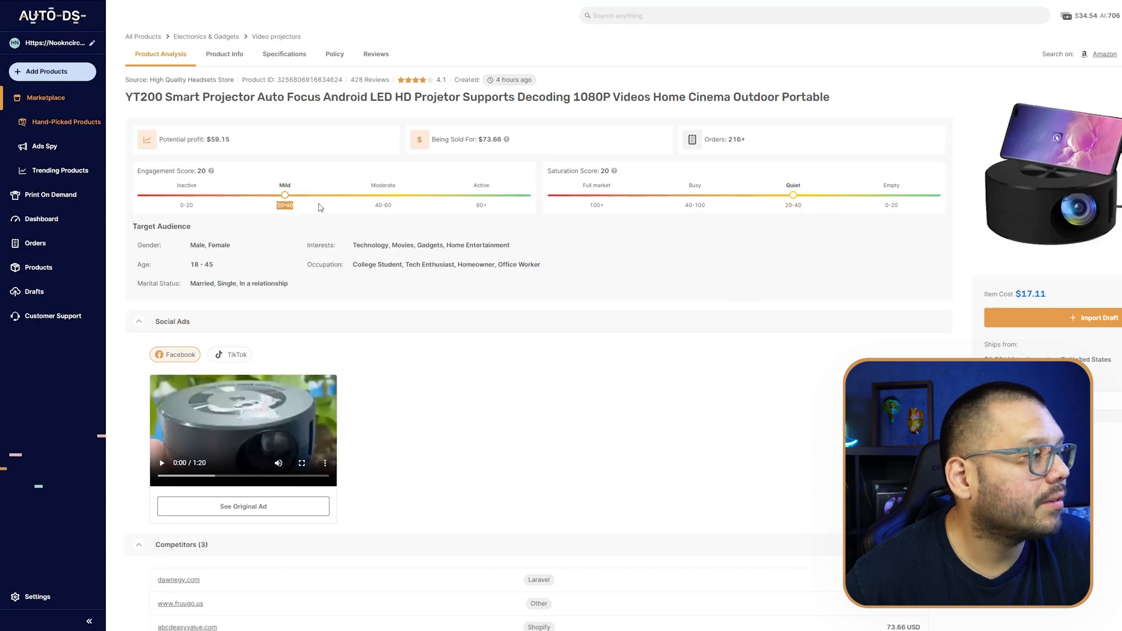
left_click(159, 466)
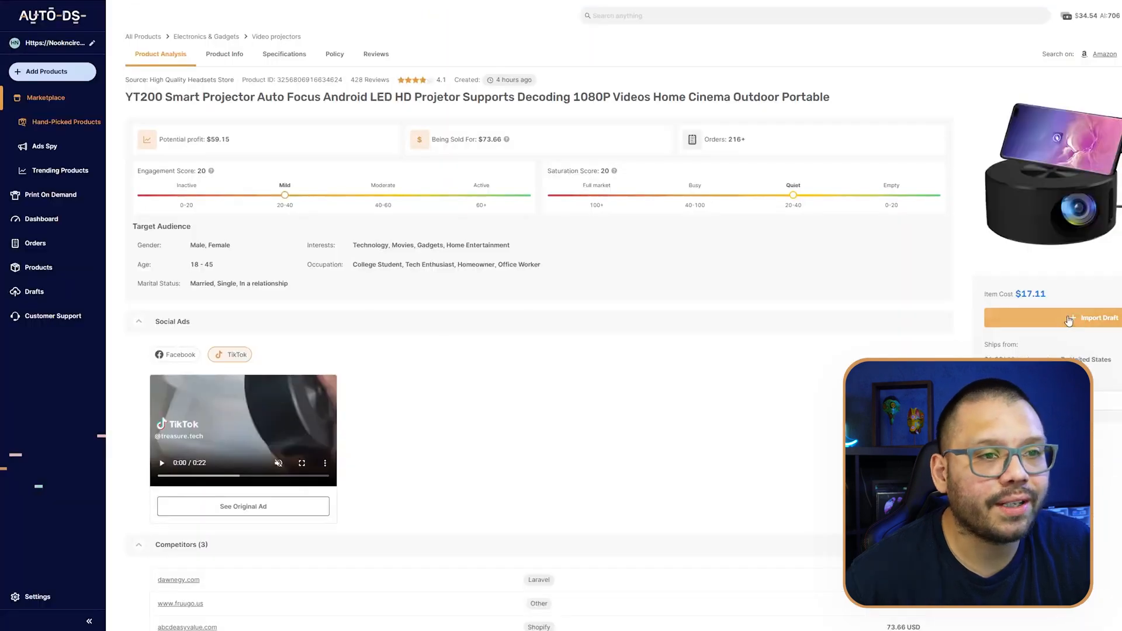
Step: Import the YT200 projector as a draft, compare the 46.17 and 69 USD competitor prices, then edit the sand-art lamp draft
left_click(1074, 324)
scroll(689, 456, "down", 3)
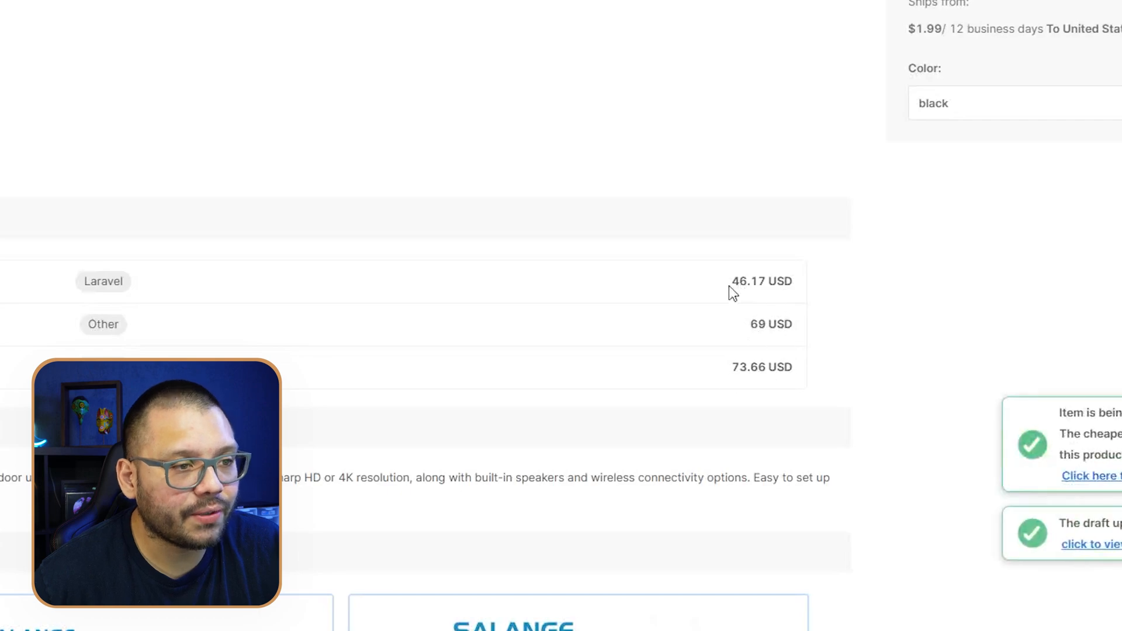
left_click_drag(732, 281, 796, 286)
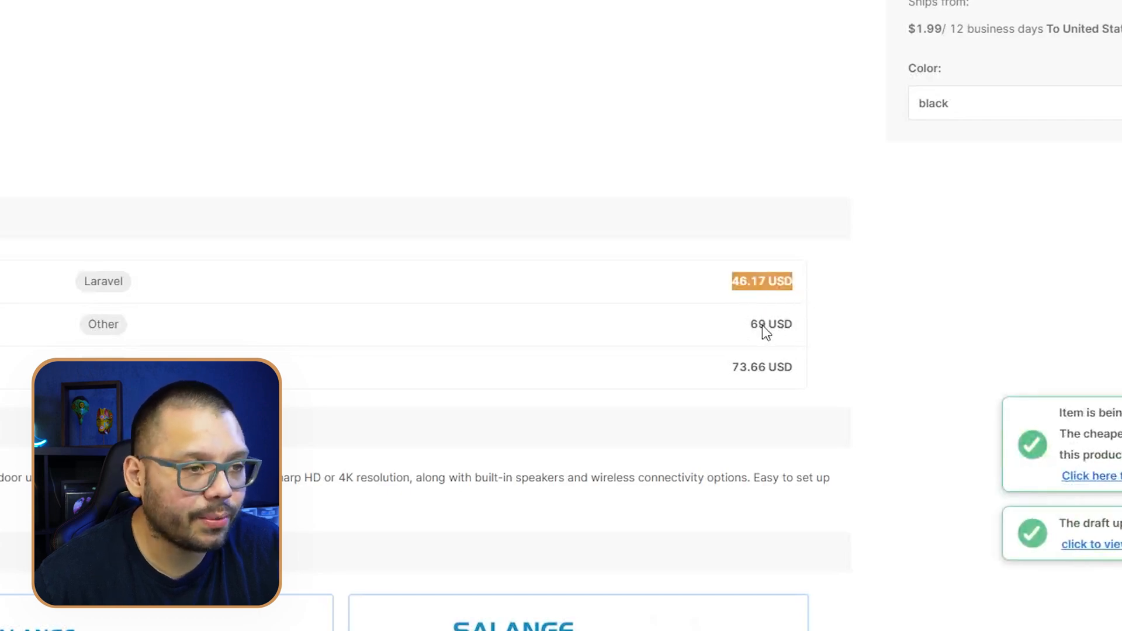
left_click_drag(751, 325, 784, 319)
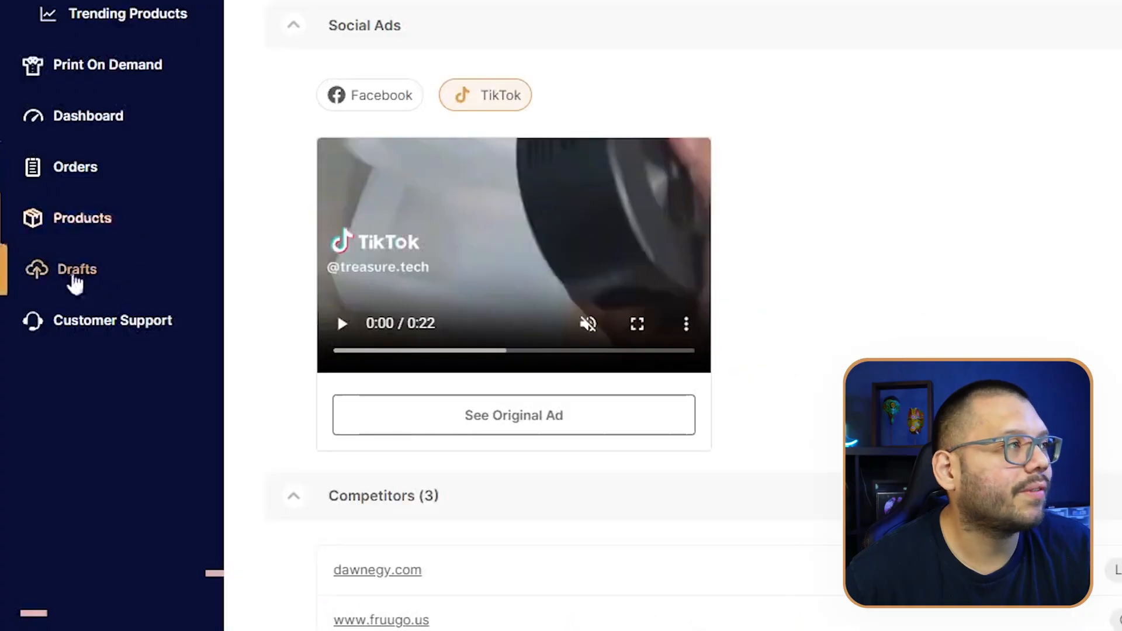
left_click(72, 272)
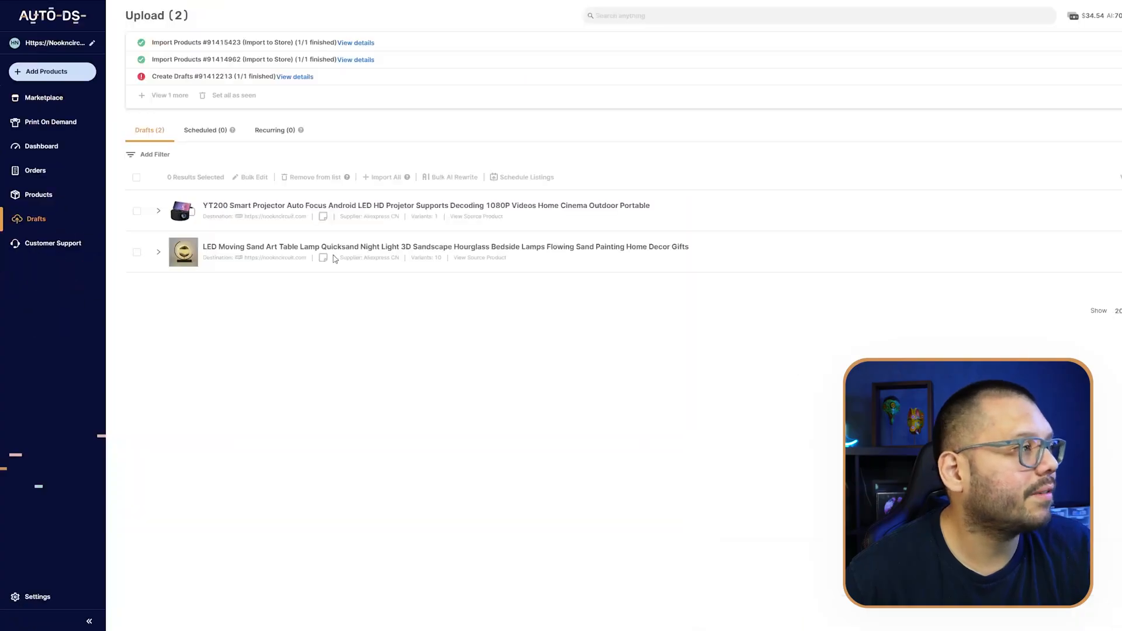
left_click(901, 211)
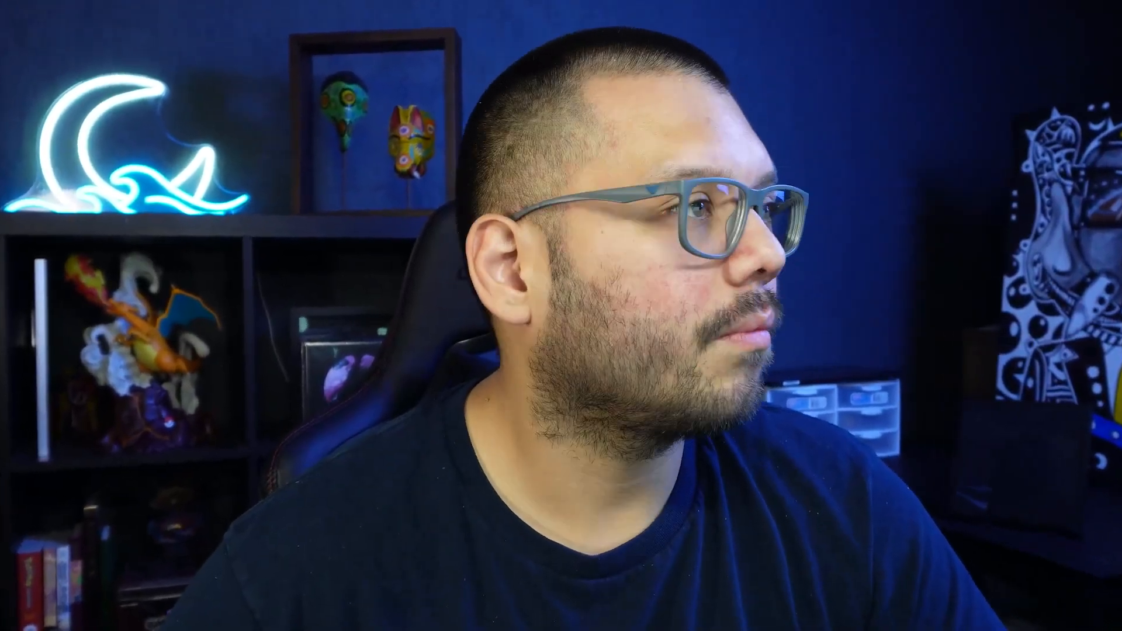
Step: Generate a sand-art lamp description with the Make It Sound More Professional tone
left_click(764, 437)
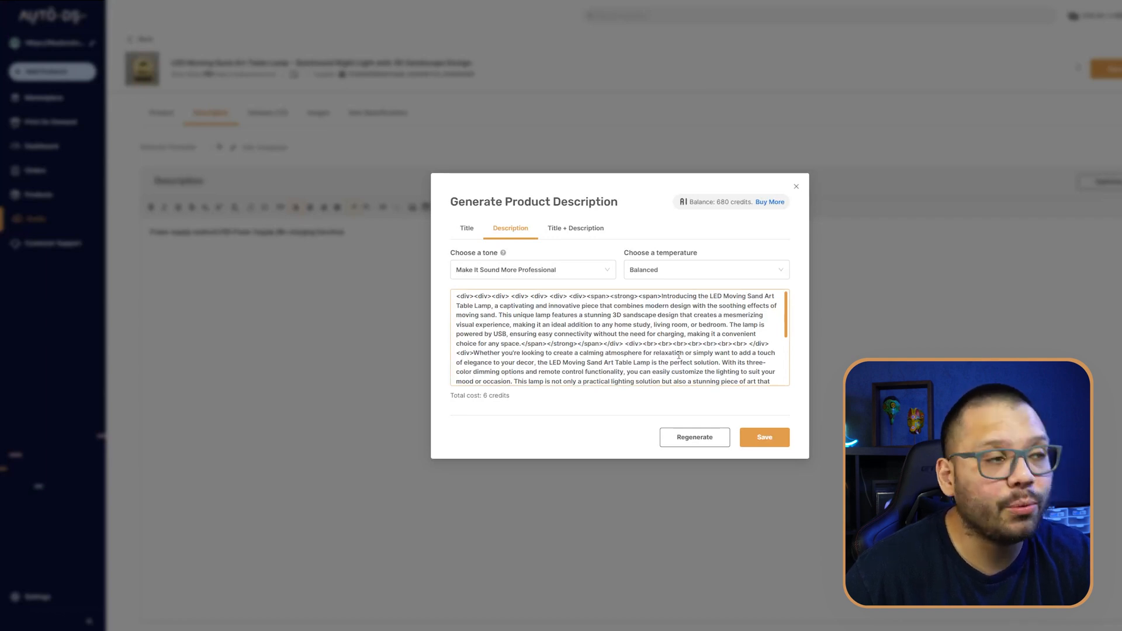
Step: Insert the generated description and delete the blank lines between its paragraphs
left_click(770, 439)
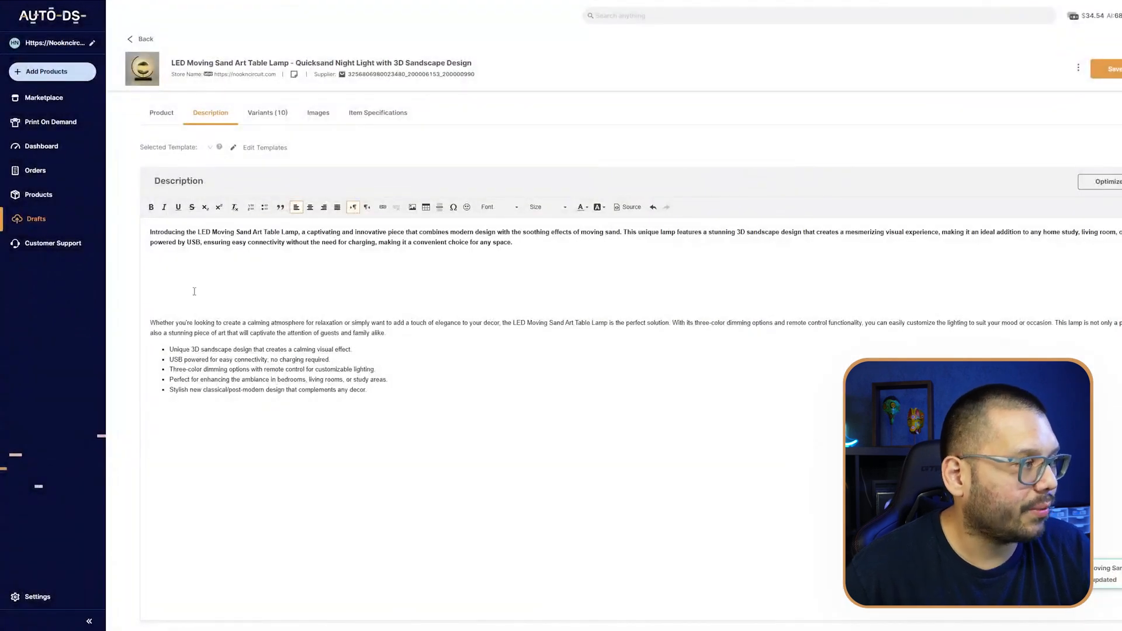
left_click(194, 291)
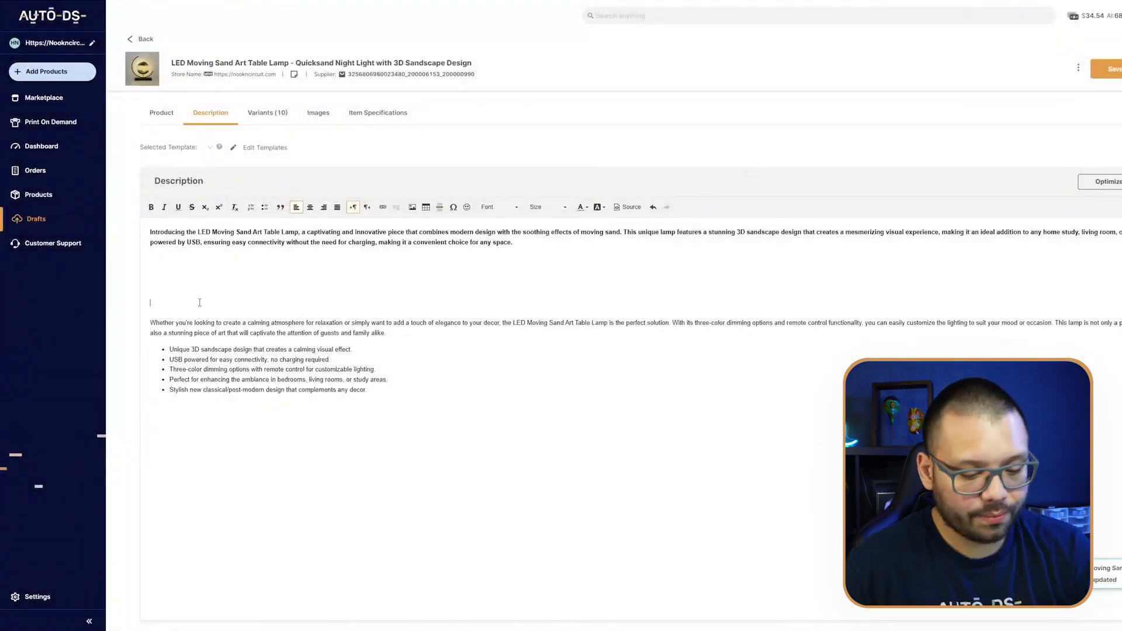
key("BackSpace")
key("BackSpace")
key("BackSpace")
key("BackSpace")
key("BackSpace")
key("BackSpace")
left_click(521, 318)
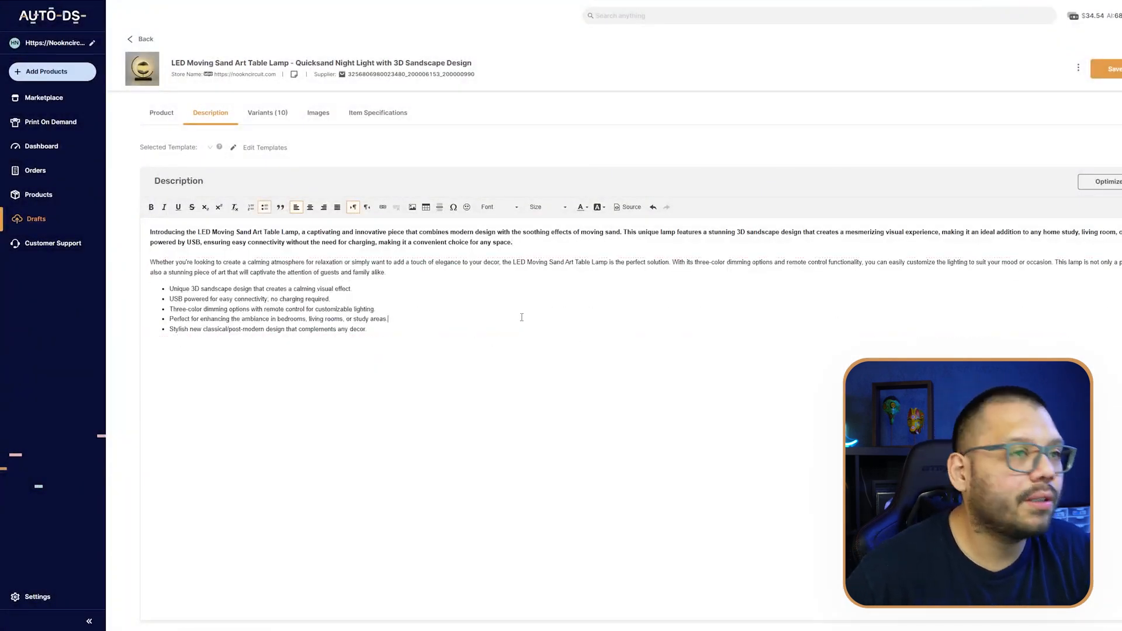
Step: Bulk-set all ten lamp variants to a $59.97 sell price and save the draft
left_click(269, 113)
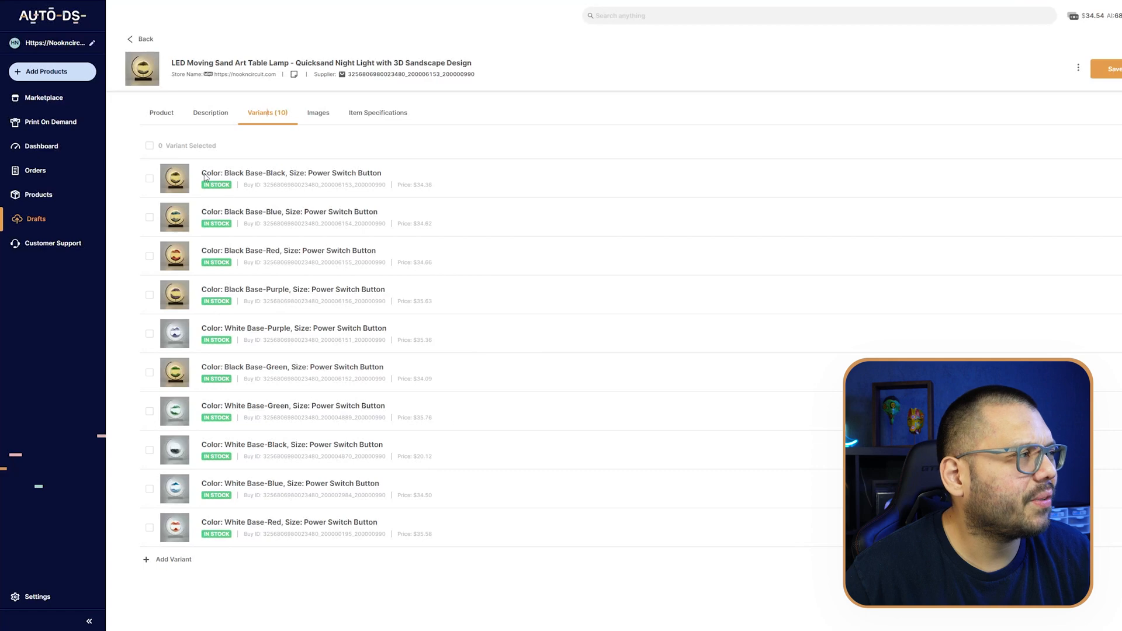
left_click(151, 147)
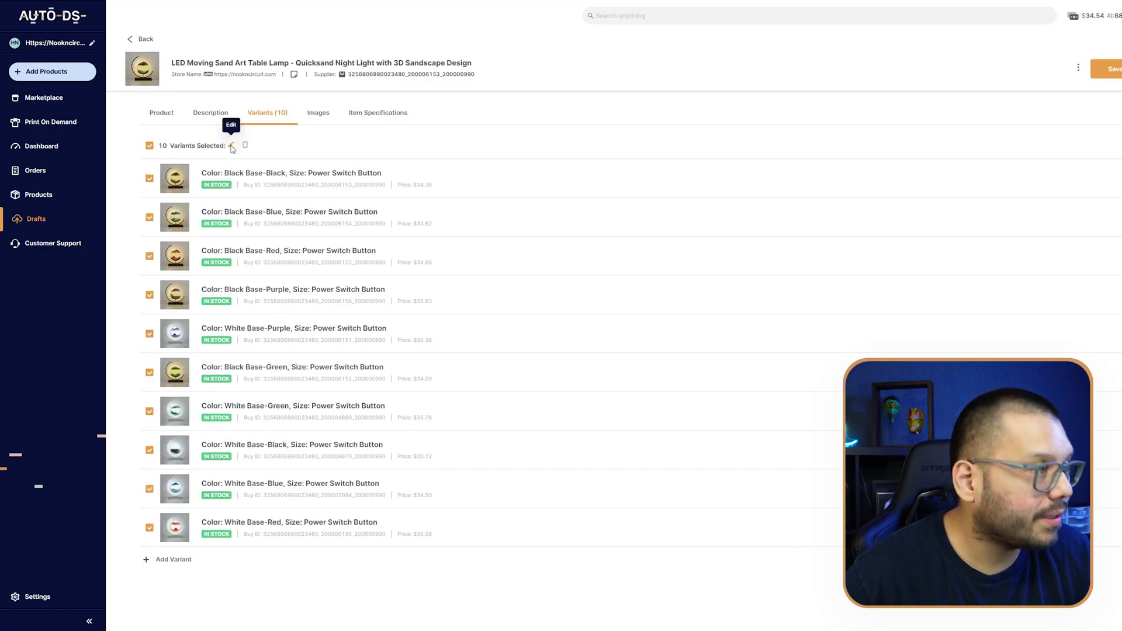
left_click(231, 146)
left_click(590, 400)
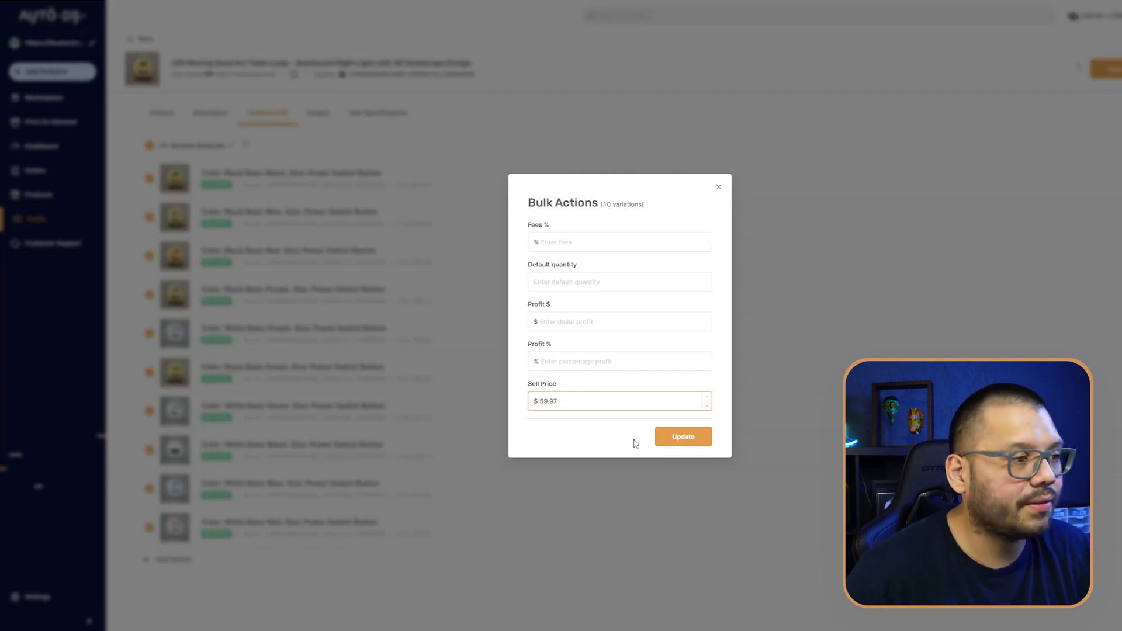
left_click(678, 438)
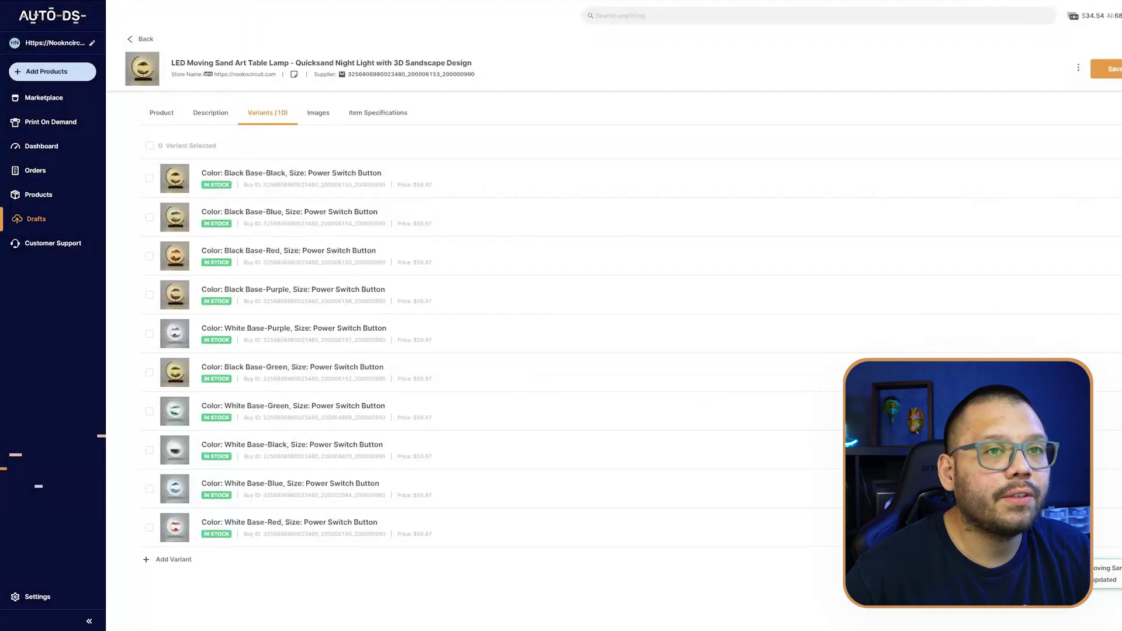
left_click(1064, 197)
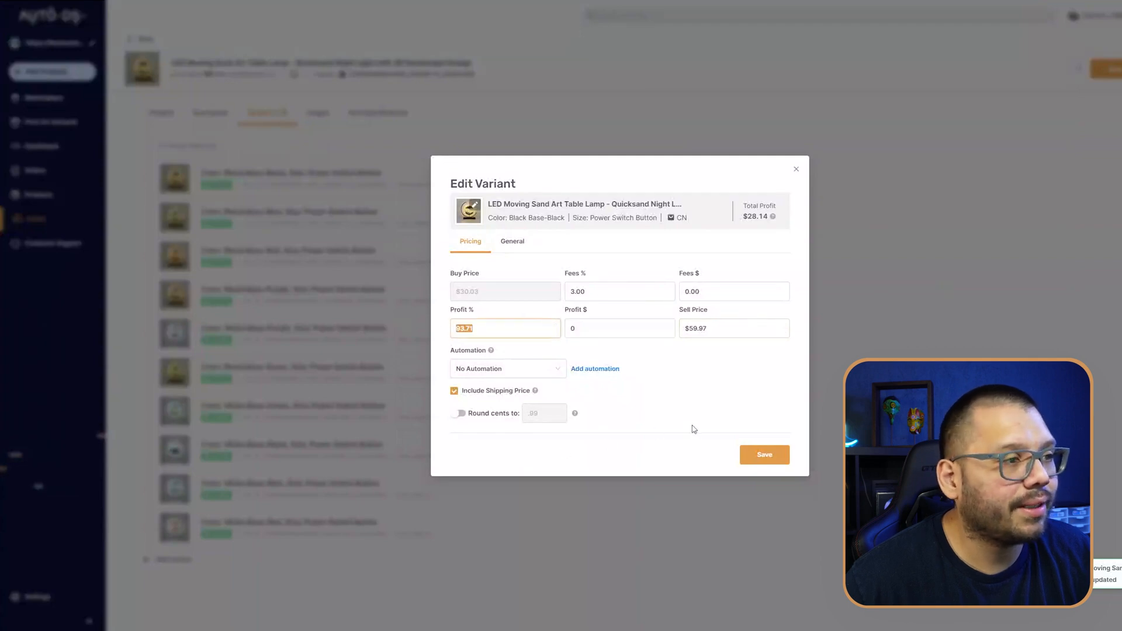
left_click(796, 171)
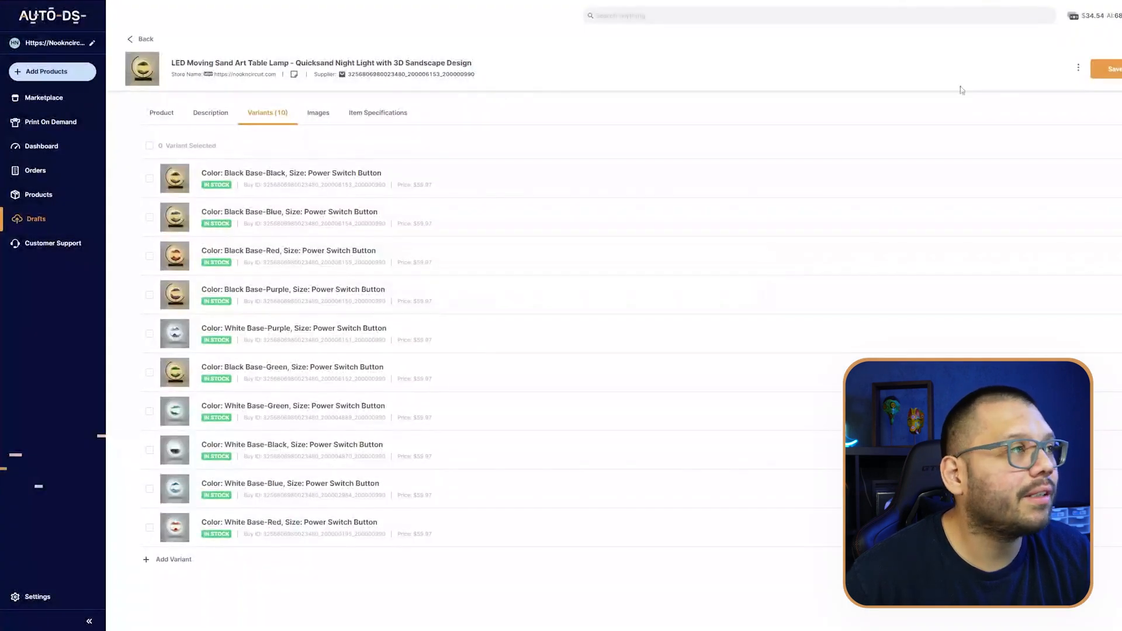
left_click(317, 113)
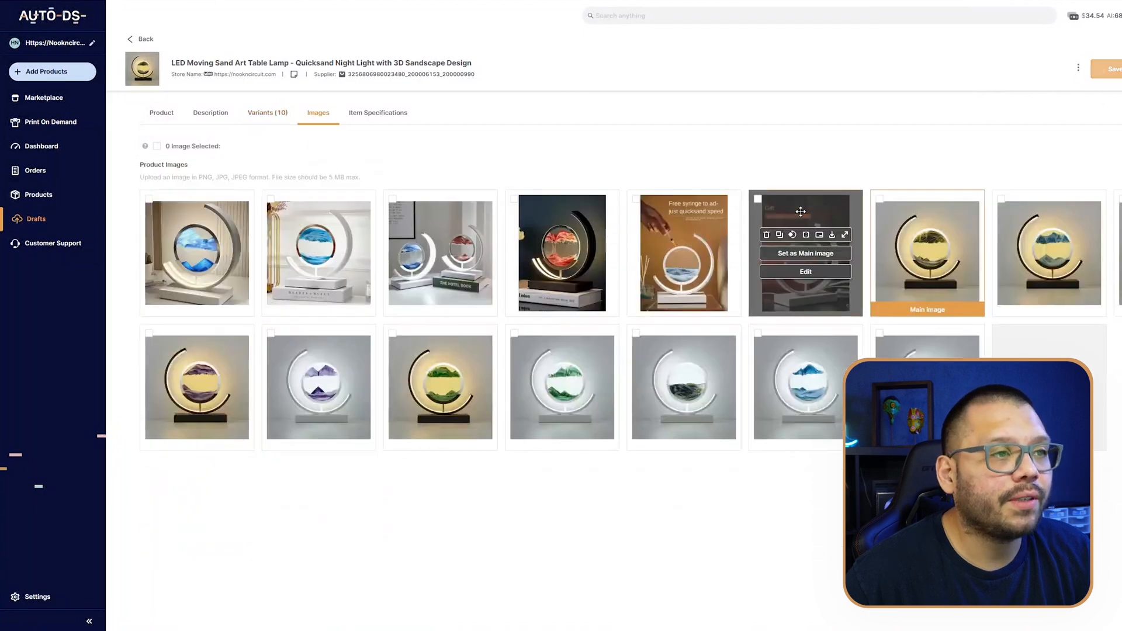
left_click(1107, 68)
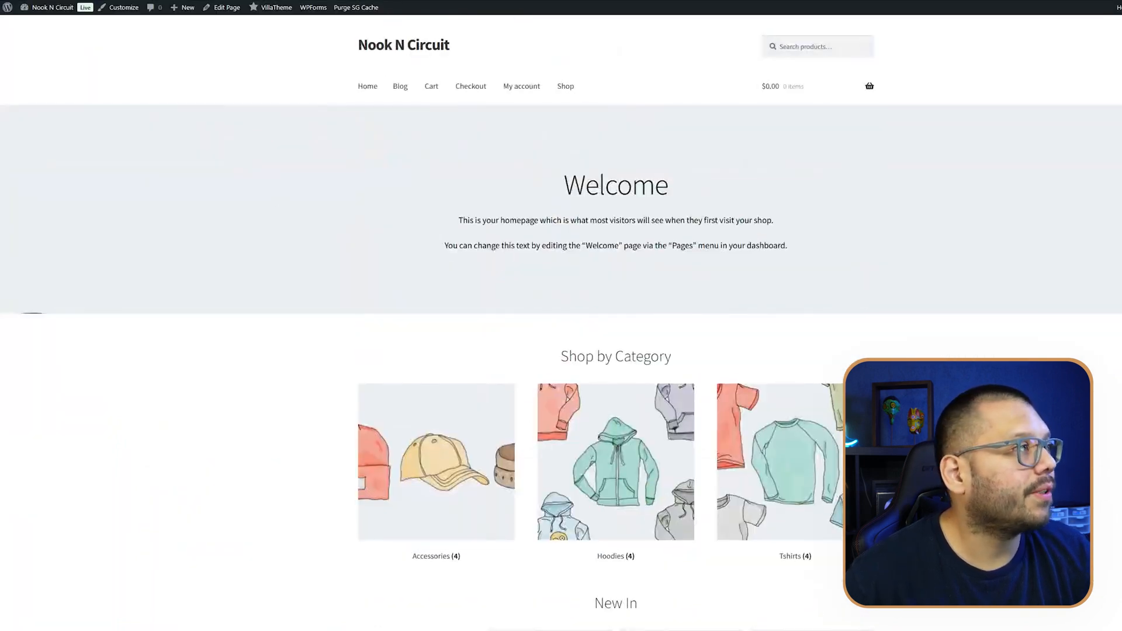
scroll(228, 145, "down", 5)
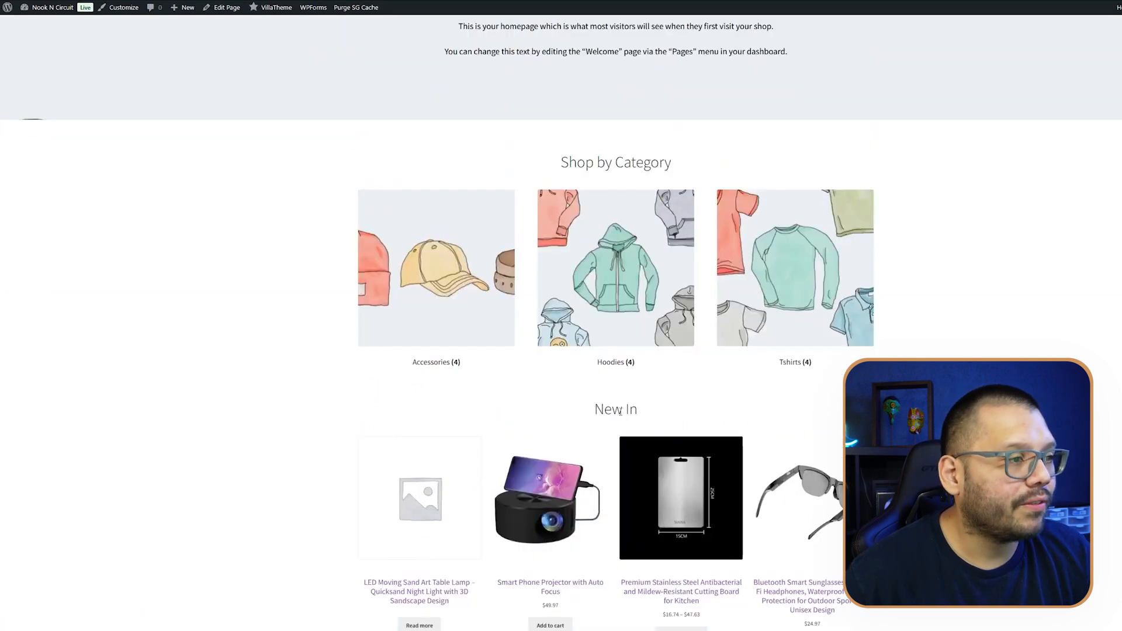
scroll(438, 383, "down", 5)
scroll(745, 429, "down", 10)
scroll(676, 419, "down", 8)
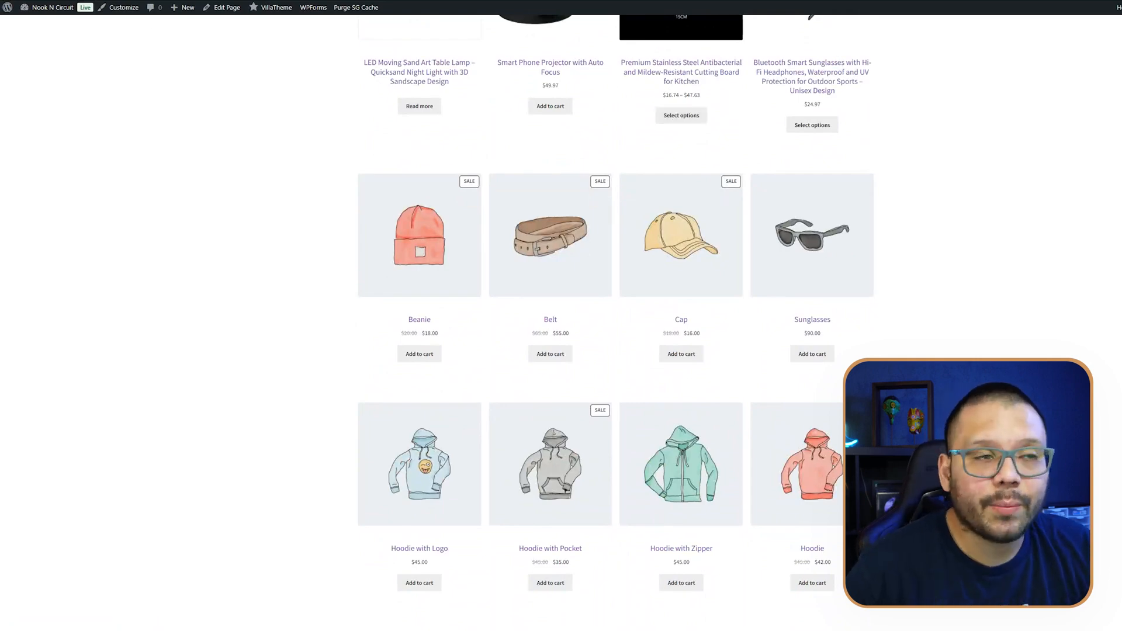
scroll(741, 225, "up", 20)
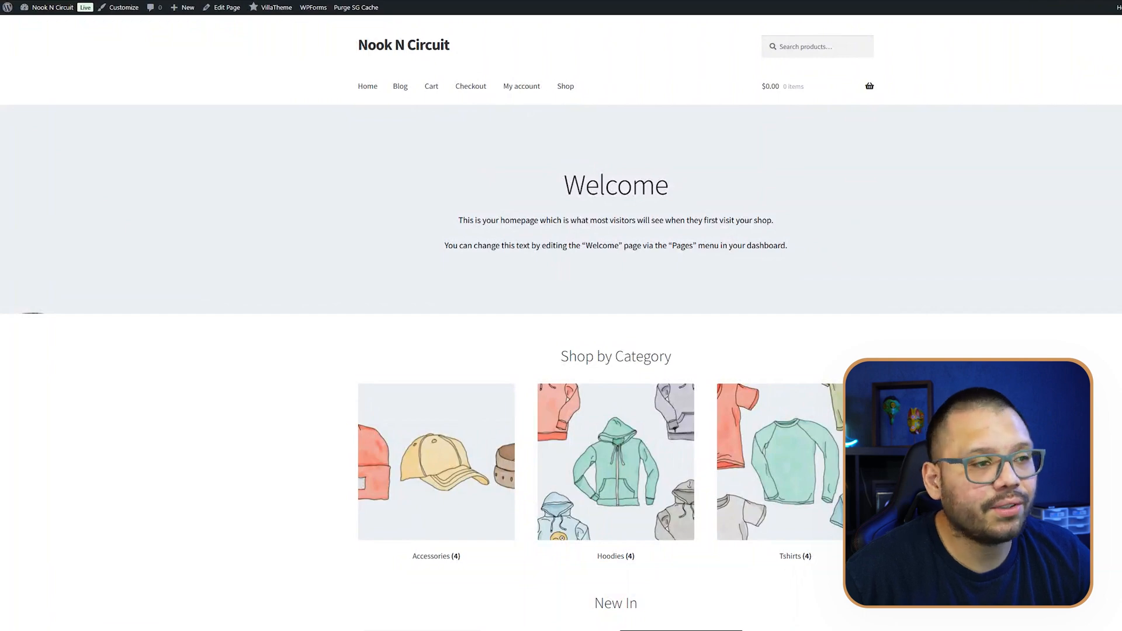
scroll(561, 350, "down", 3)
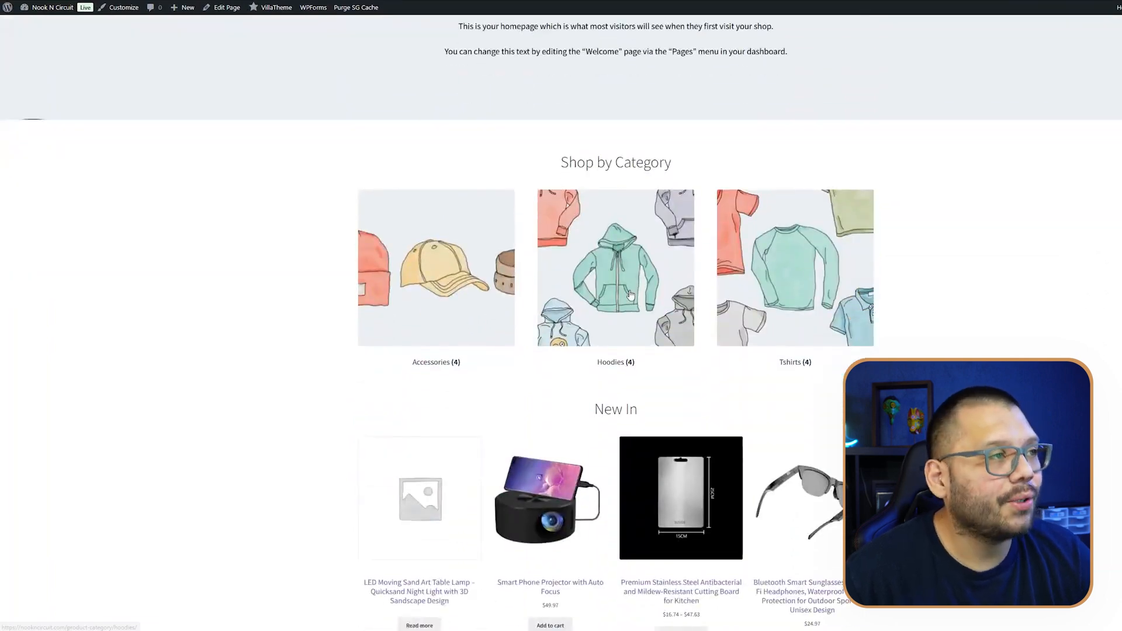
scroll(658, 305, "up", 3)
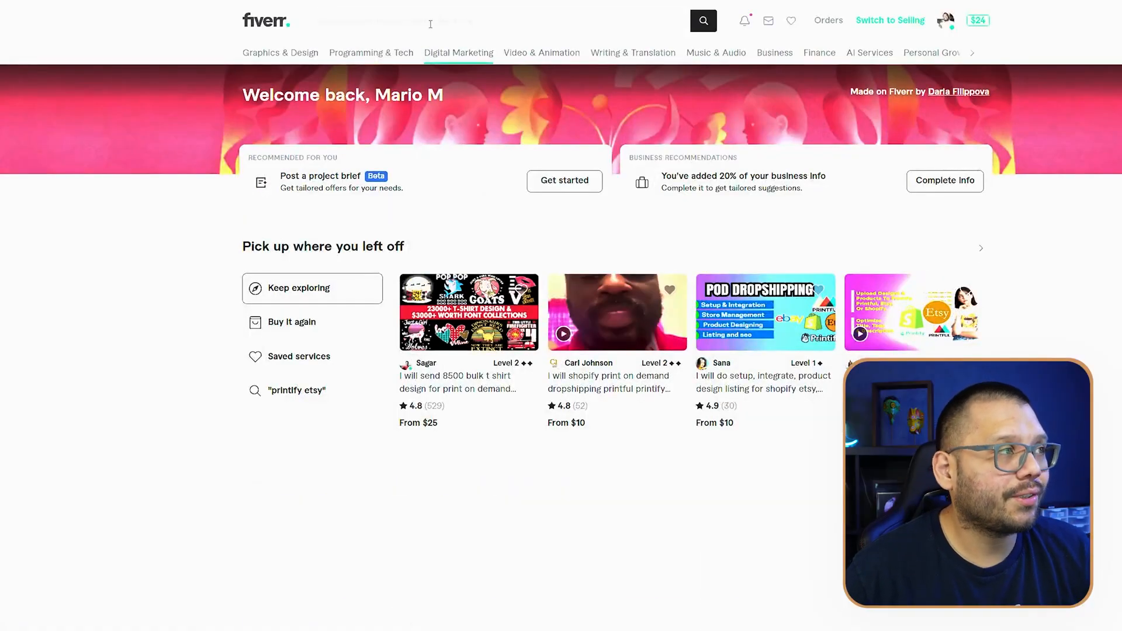
Step: Search Fiverr for 'logo design' and scroll through gigs priced from $10 to $600
left_click(430, 24)
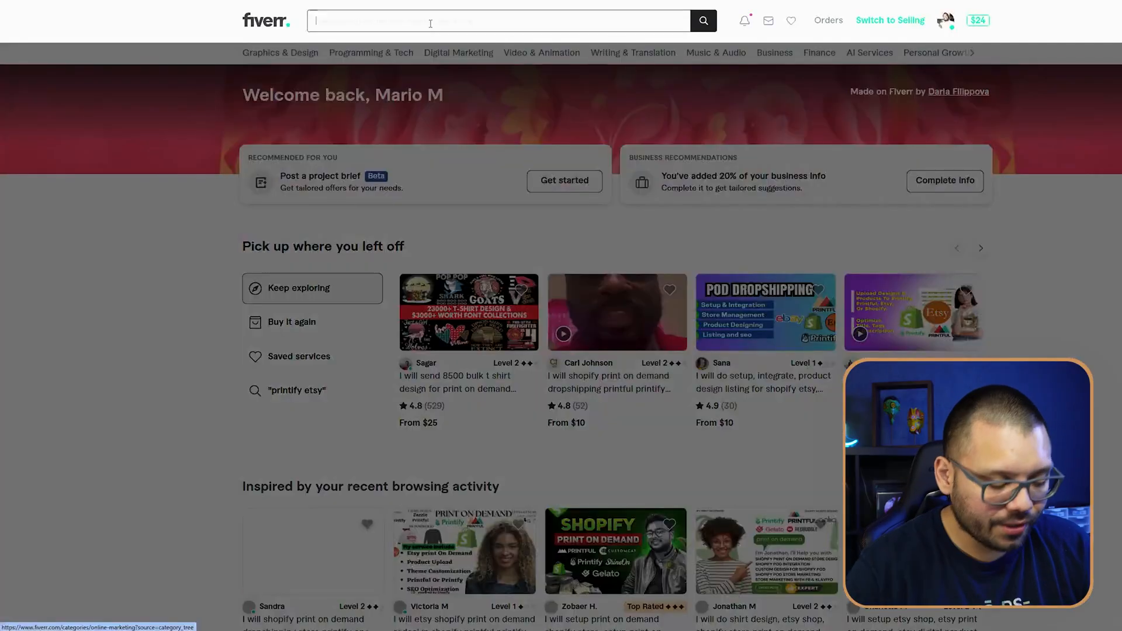
type("logo design")
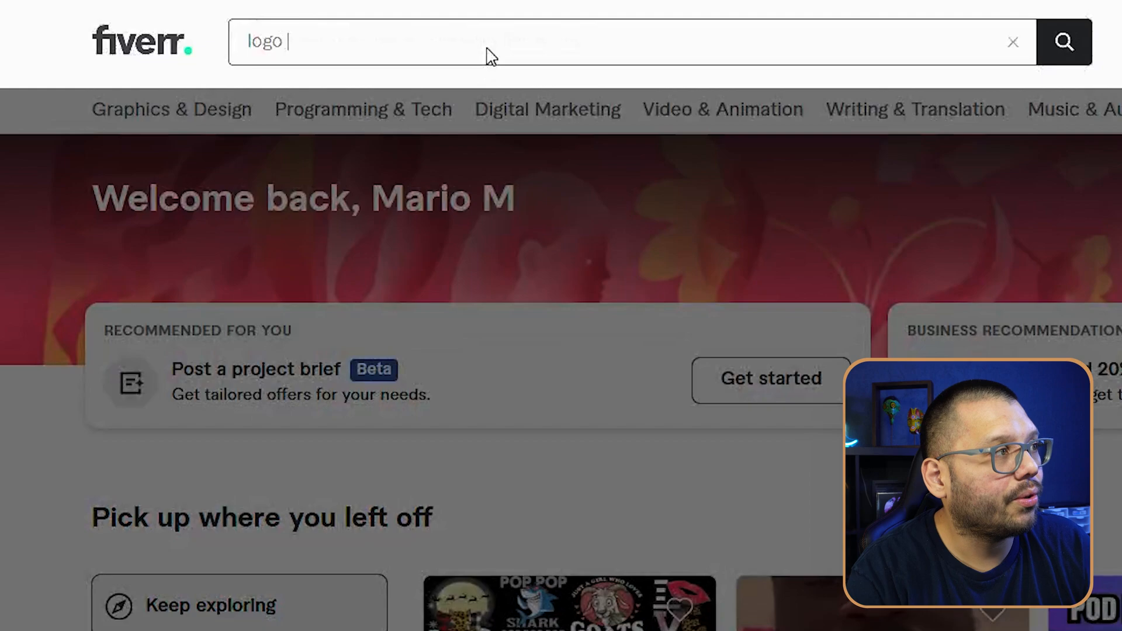
key("Return")
scroll(1052, 305, "down", 5)
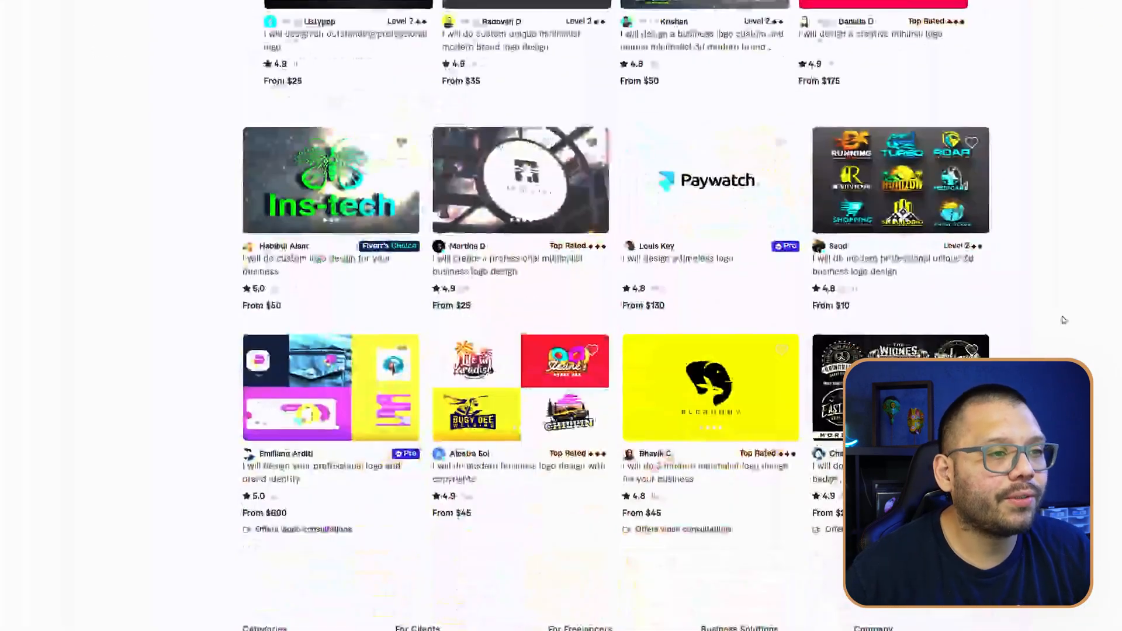
scroll(1067, 321, "down", 3)
scroll(1072, 327, "down", 3)
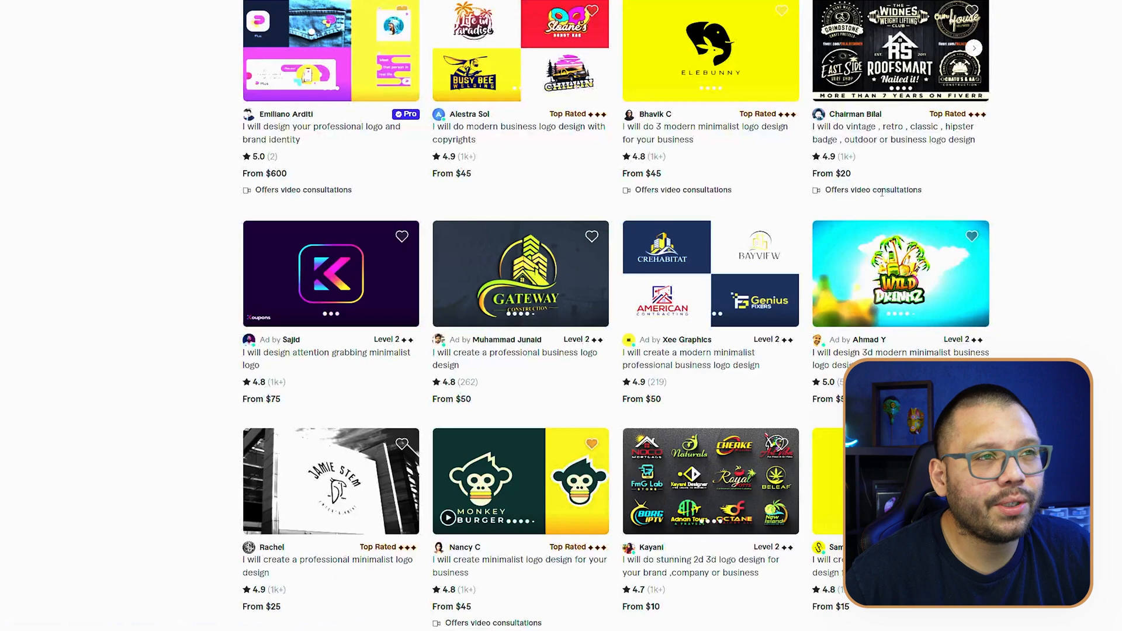
scroll(979, 292, "up", 2)
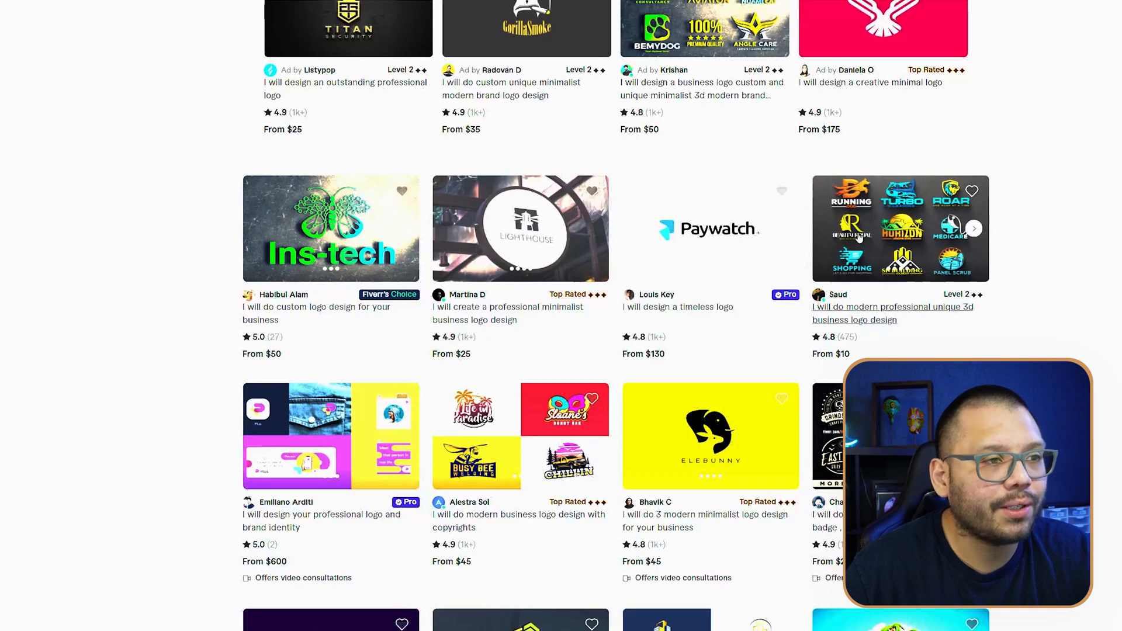
Step: Open the $10 3D business logo gig, browse its samples, and note the 1 Logo Concept and Unlimited Revisions
left_click(870, 261)
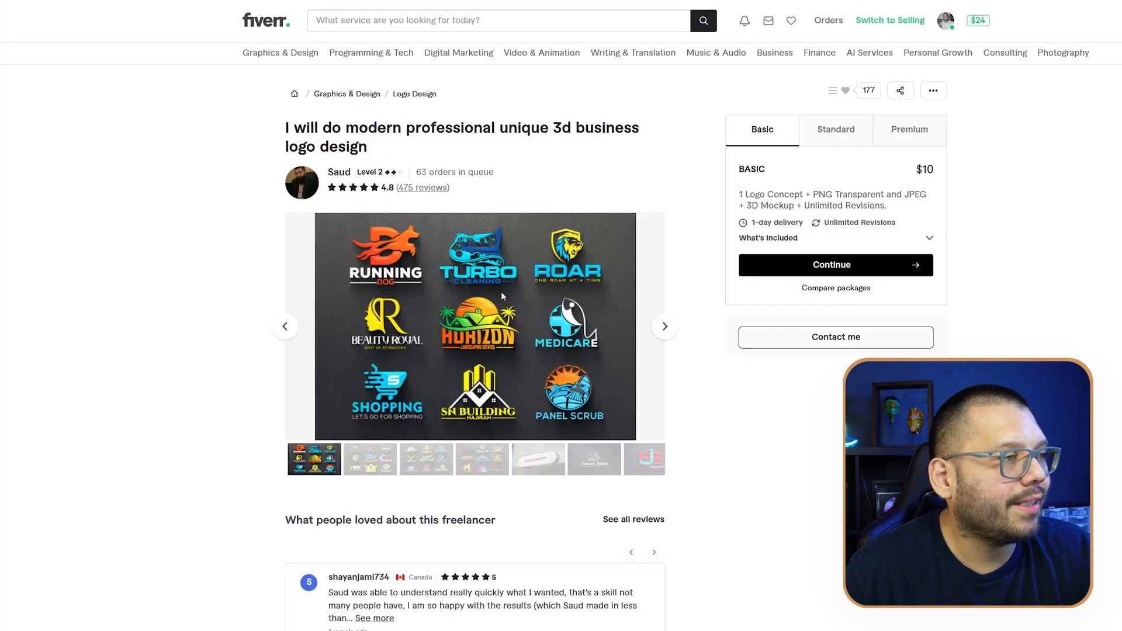
left_click(664, 326)
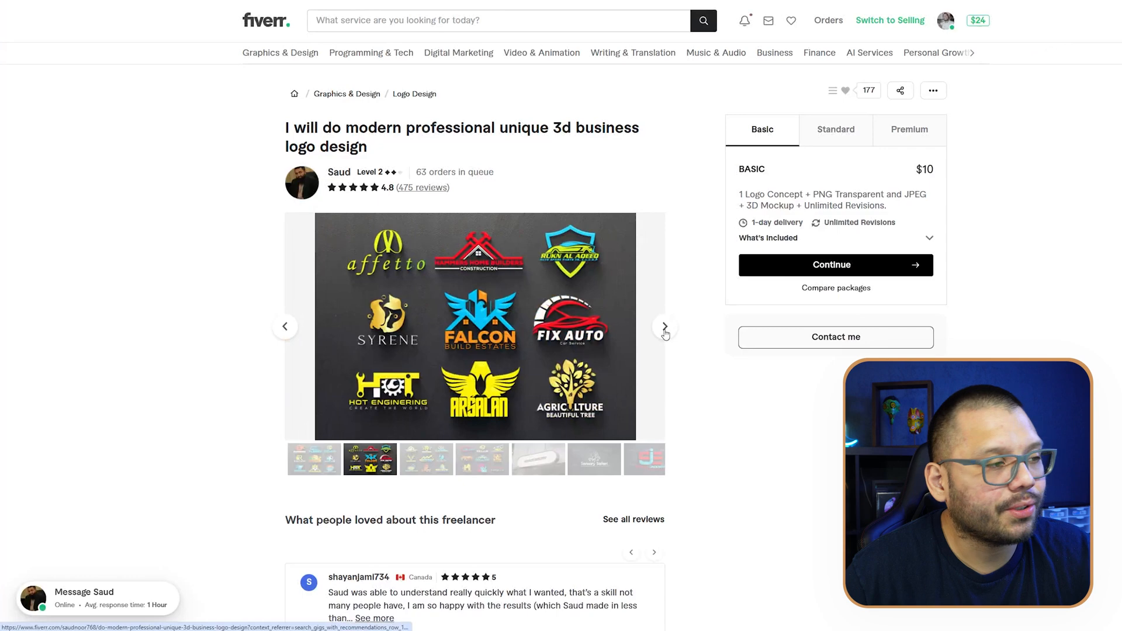
left_click(664, 327)
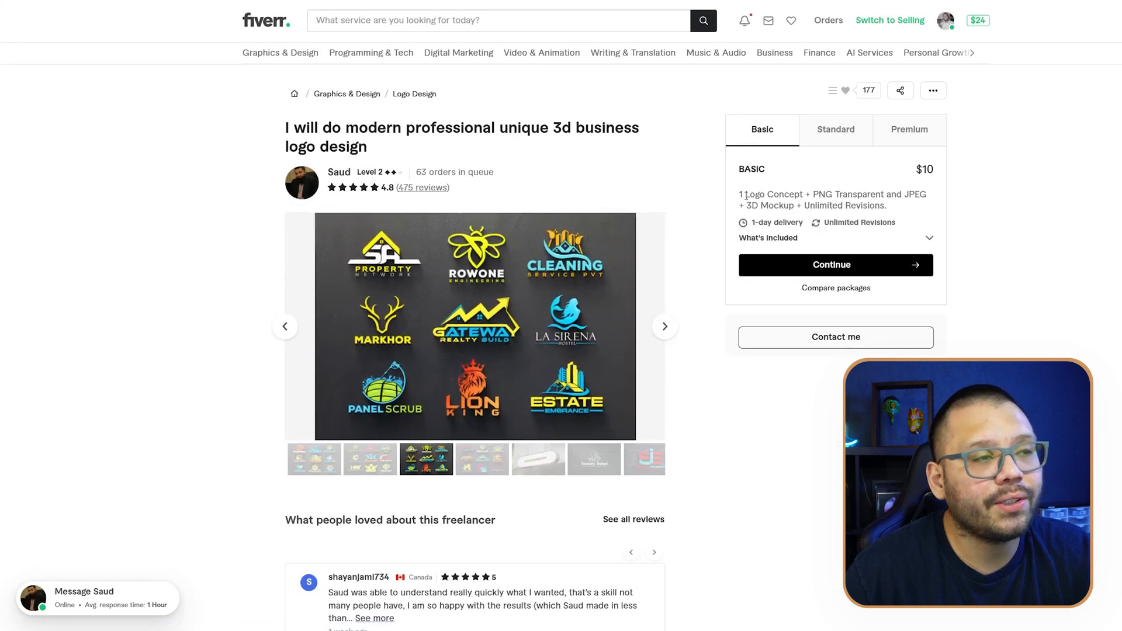
left_click_drag(741, 194, 804, 195)
left_click(840, 195)
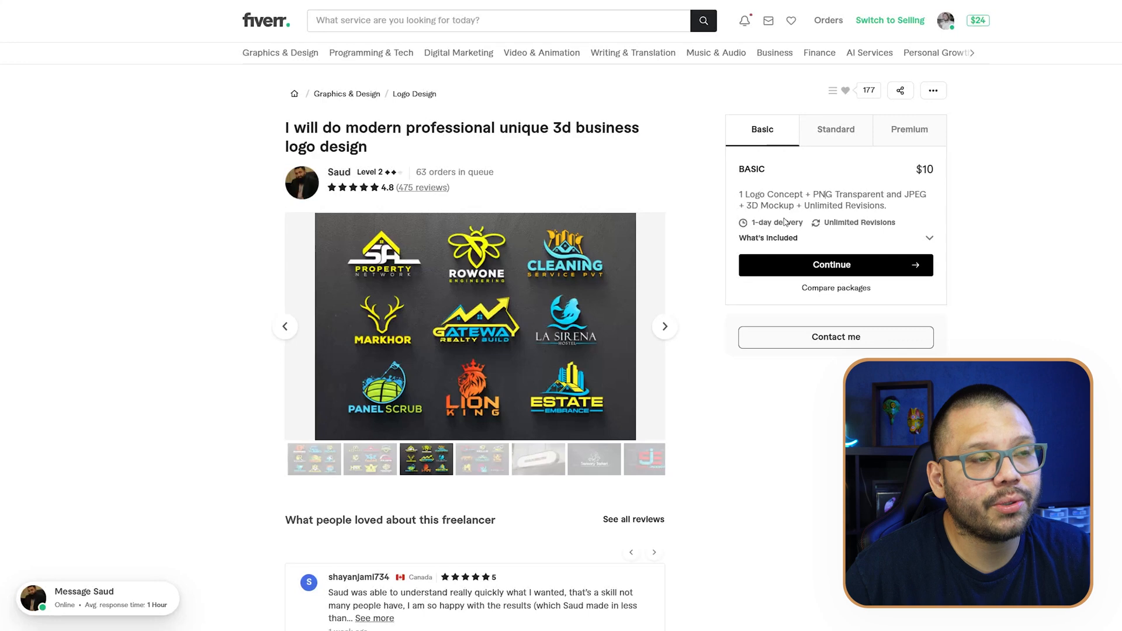
left_click_drag(806, 205, 905, 207)
left_click(1035, 234)
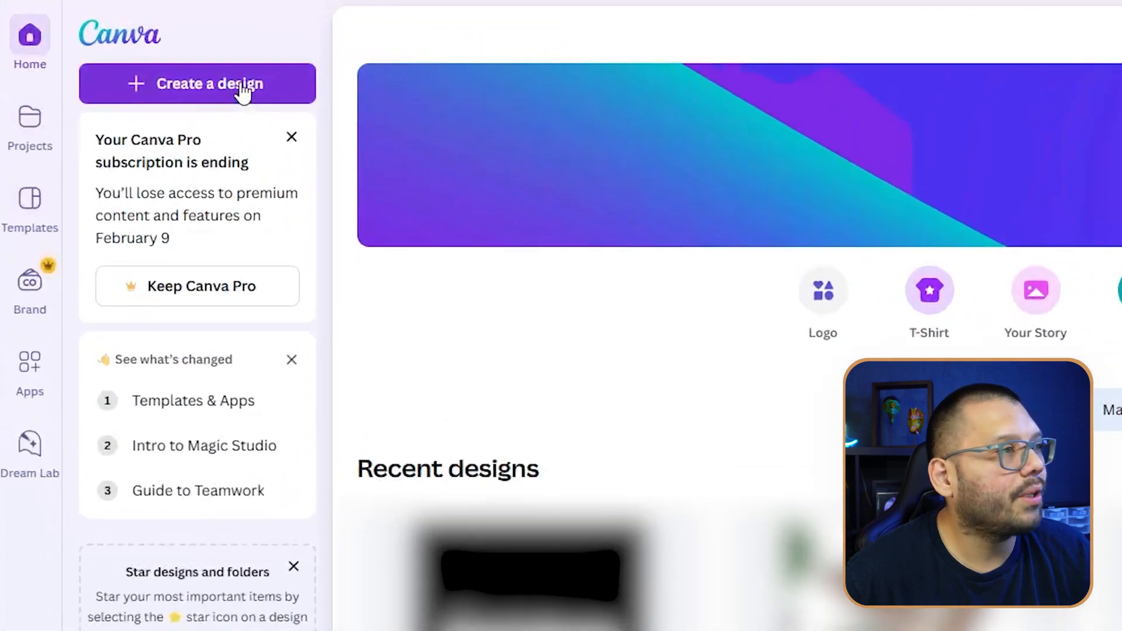
Step: Search design types for 'logo', create a 500 × 500 px Logo design, and scroll its templates
left_click(242, 92)
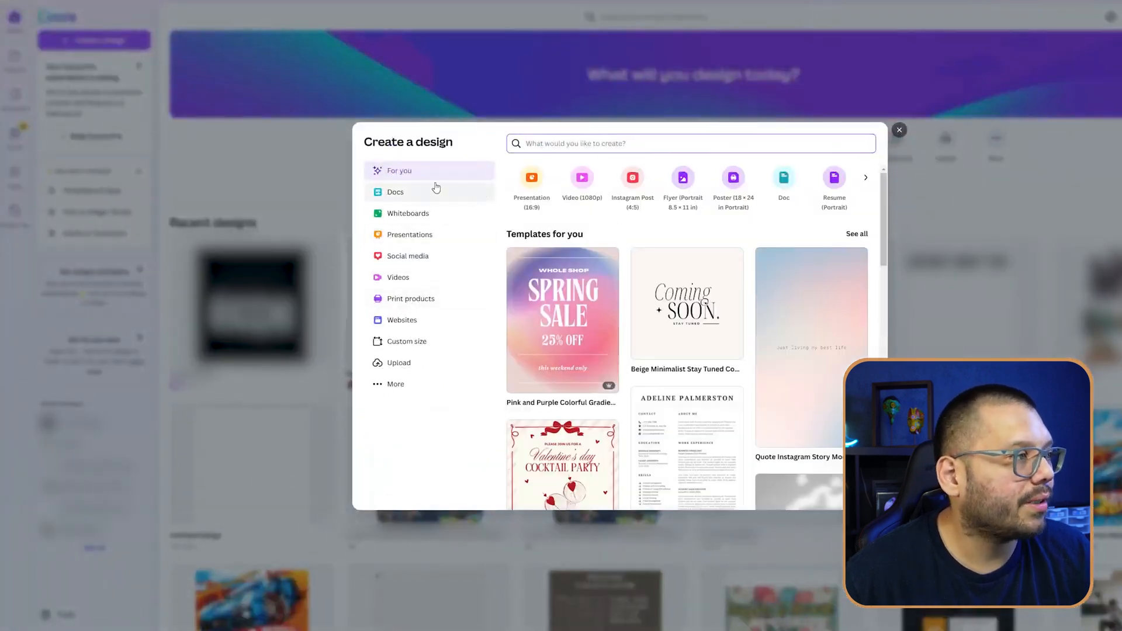
left_click(395, 384)
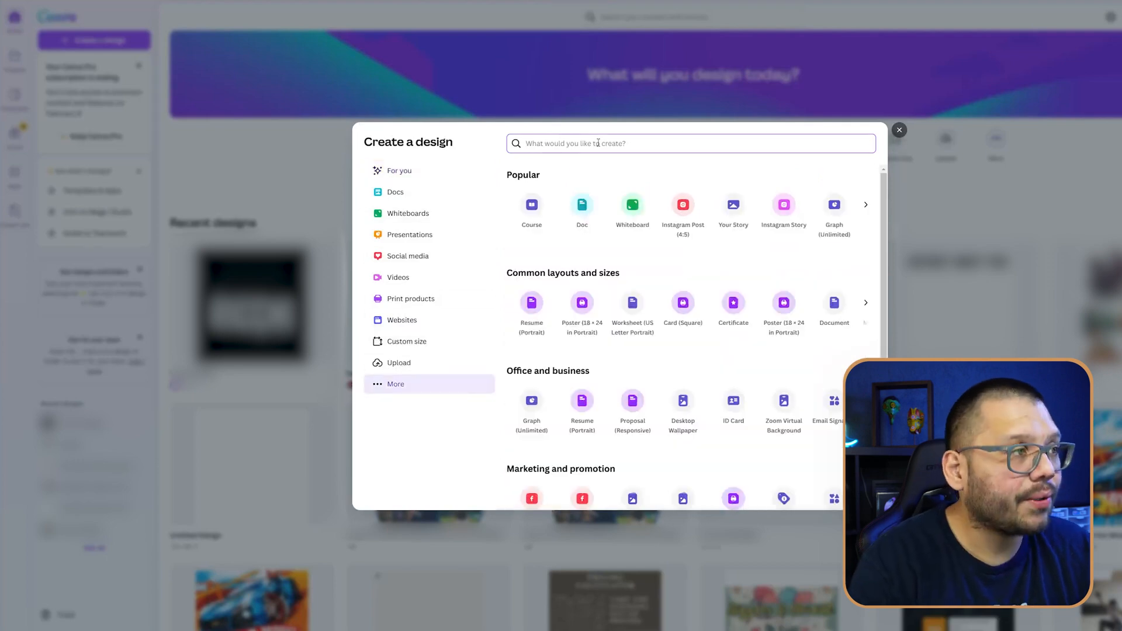
type("logo")
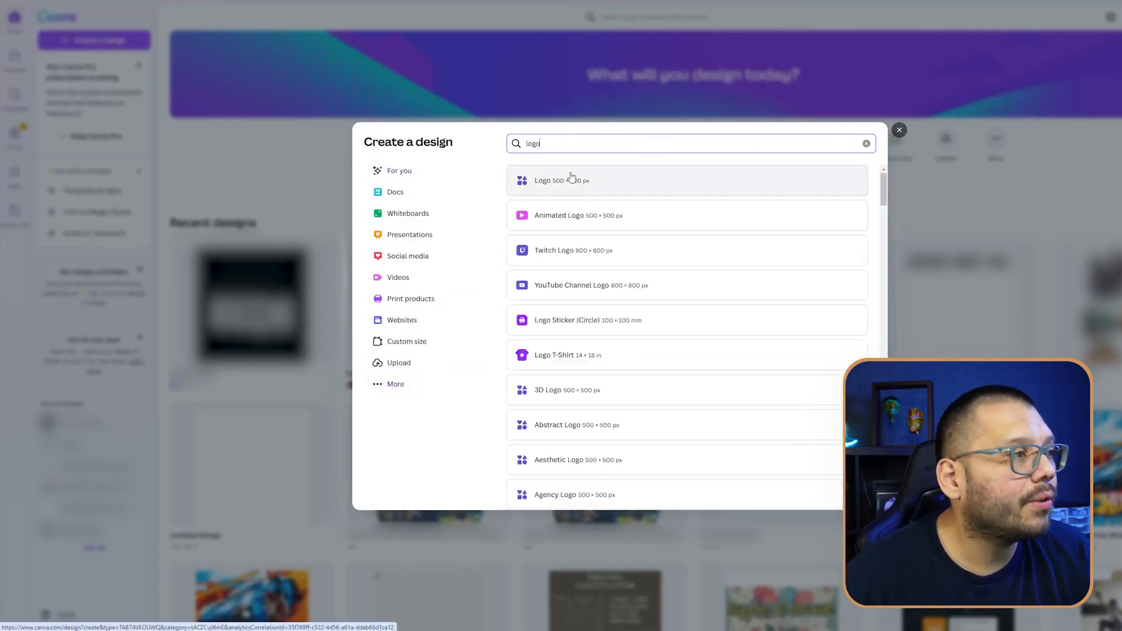
left_click(592, 190)
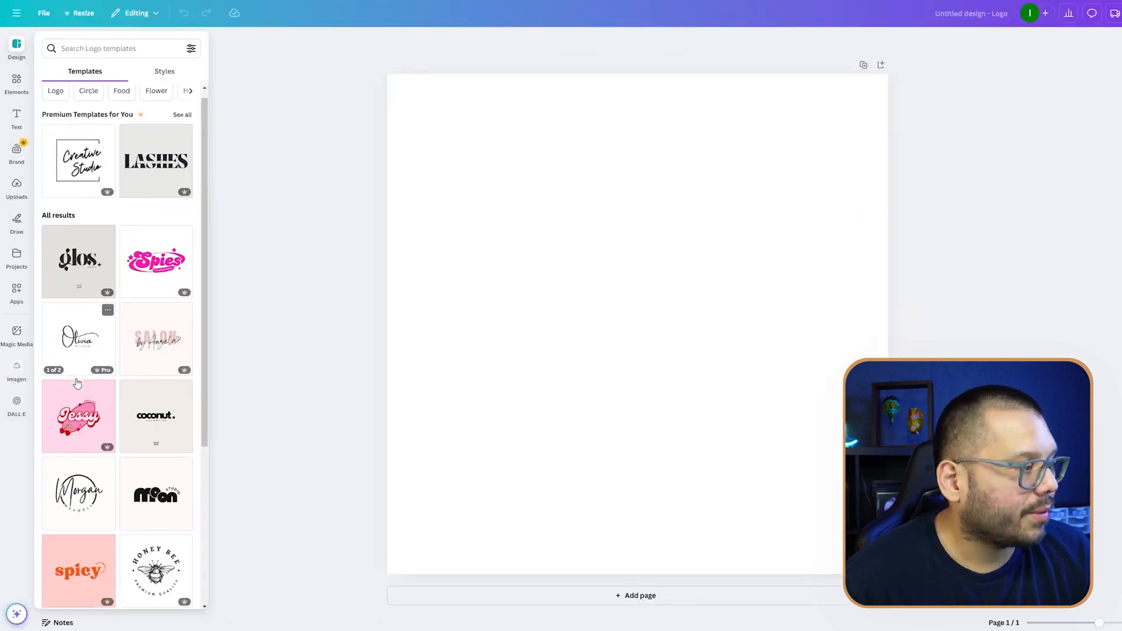
scroll(76, 382, "down", 6)
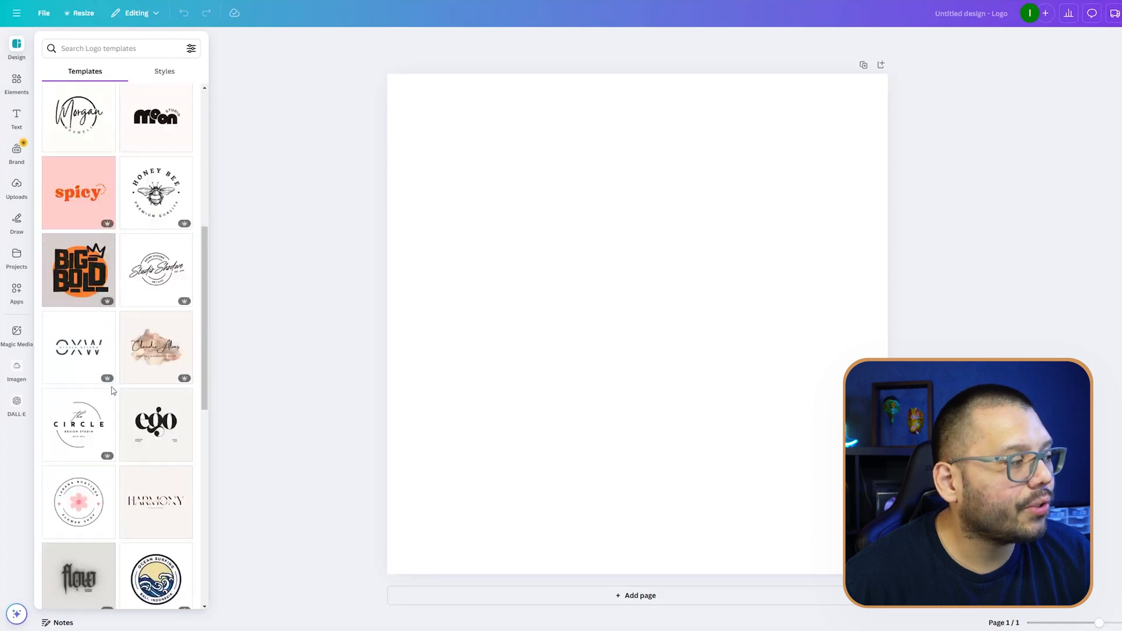
scroll(113, 390, "down", 3)
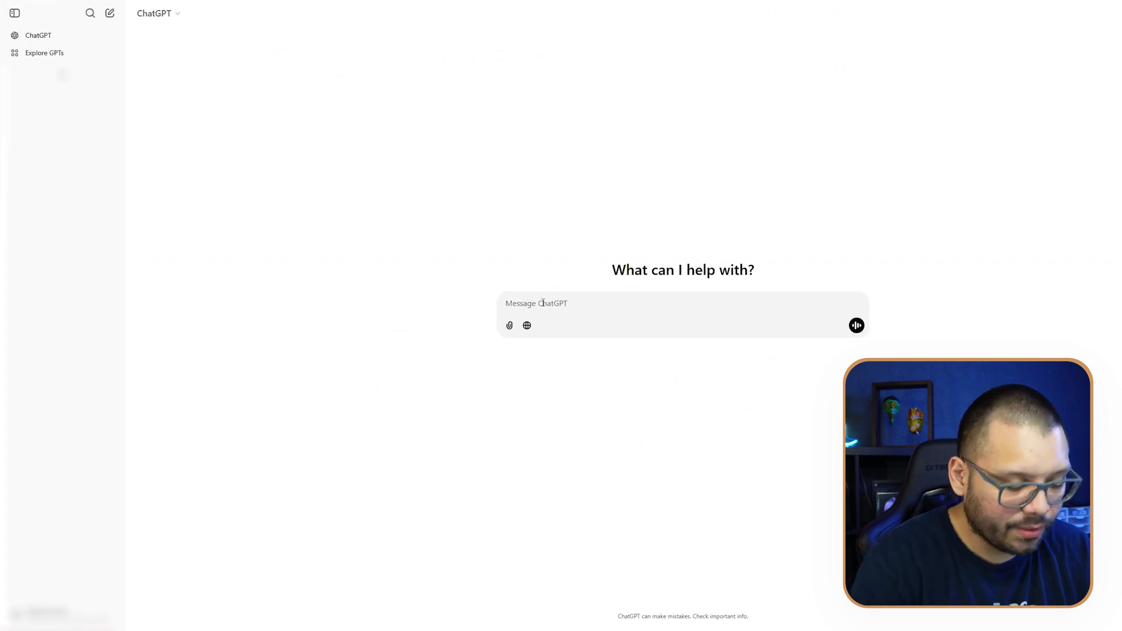
Step: Send ChatGPT the Nook N Circuit logo prompt and select the house-with-circuit icon idea
type("Give me a cool and simple modern logo idea for a store named \"Nook N Circuit\" that sells household goods with modern tech gadgets")
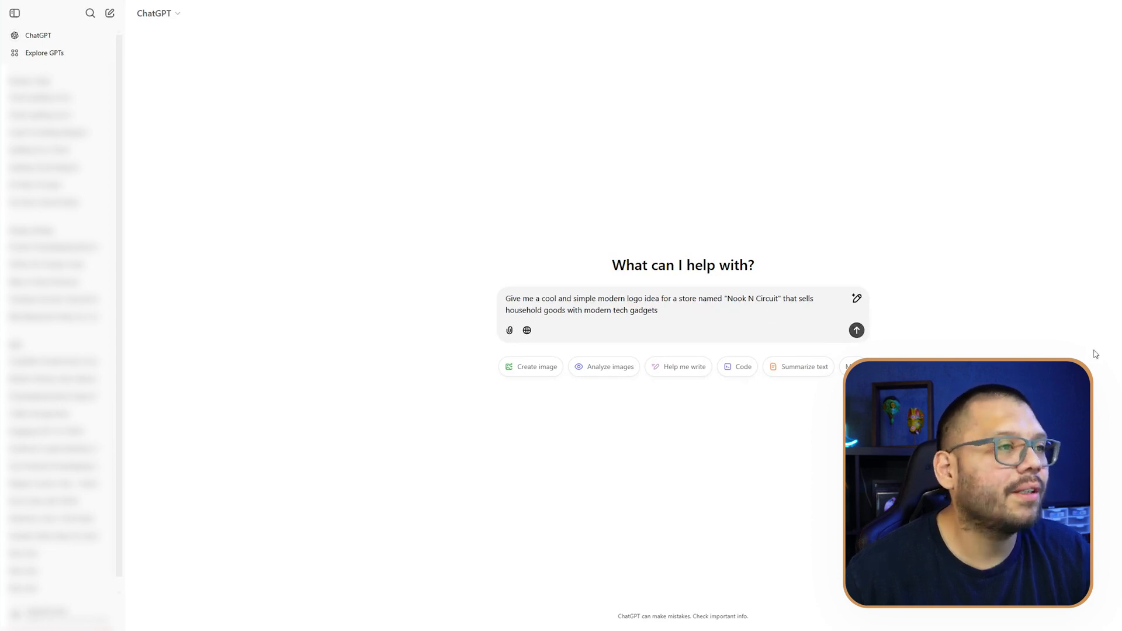
key("Return")
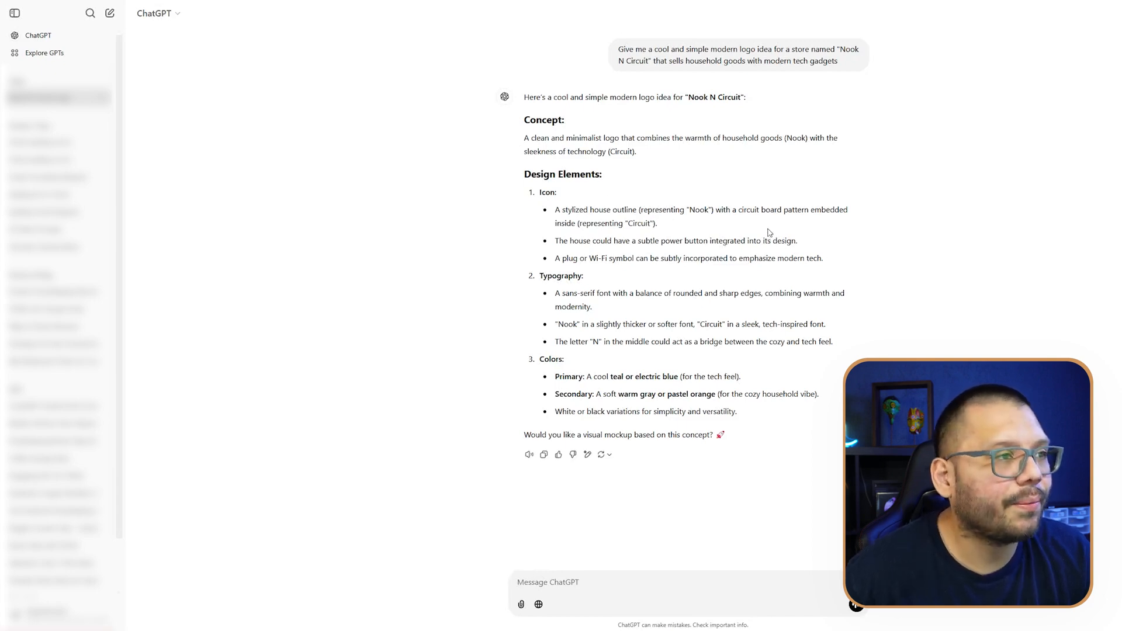
left_click_drag(555, 212, 665, 233)
key("ctrl+c")
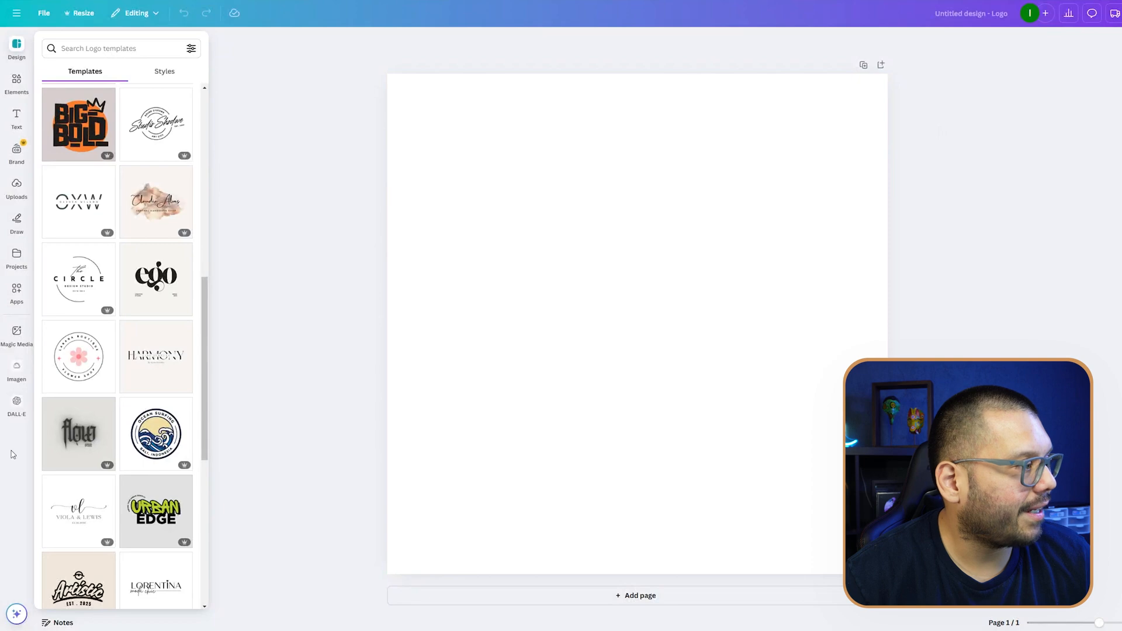
Step: Generate DALL·E images from the pasted house-and-circuit icon description
left_click(17, 404)
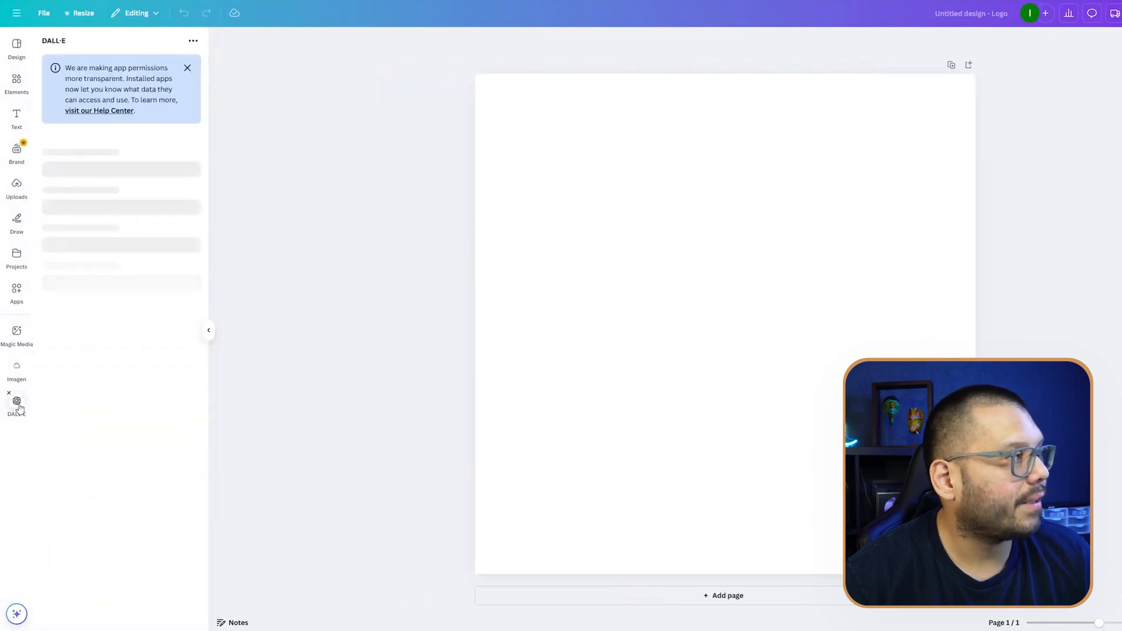
left_click(118, 173)
key("ctrl+v")
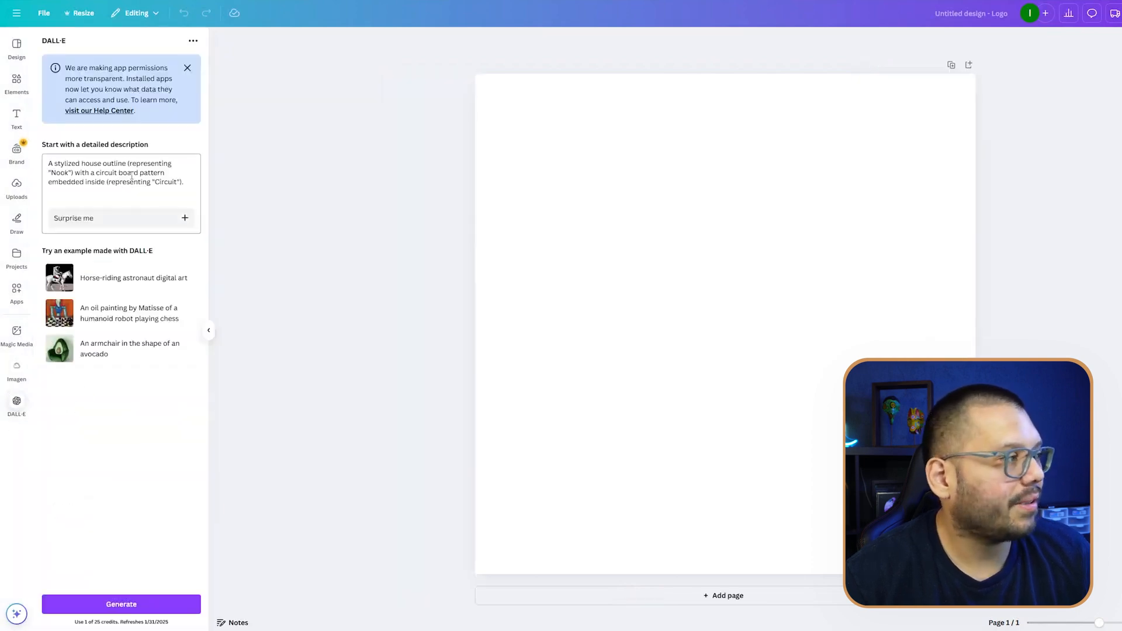
left_click(118, 604)
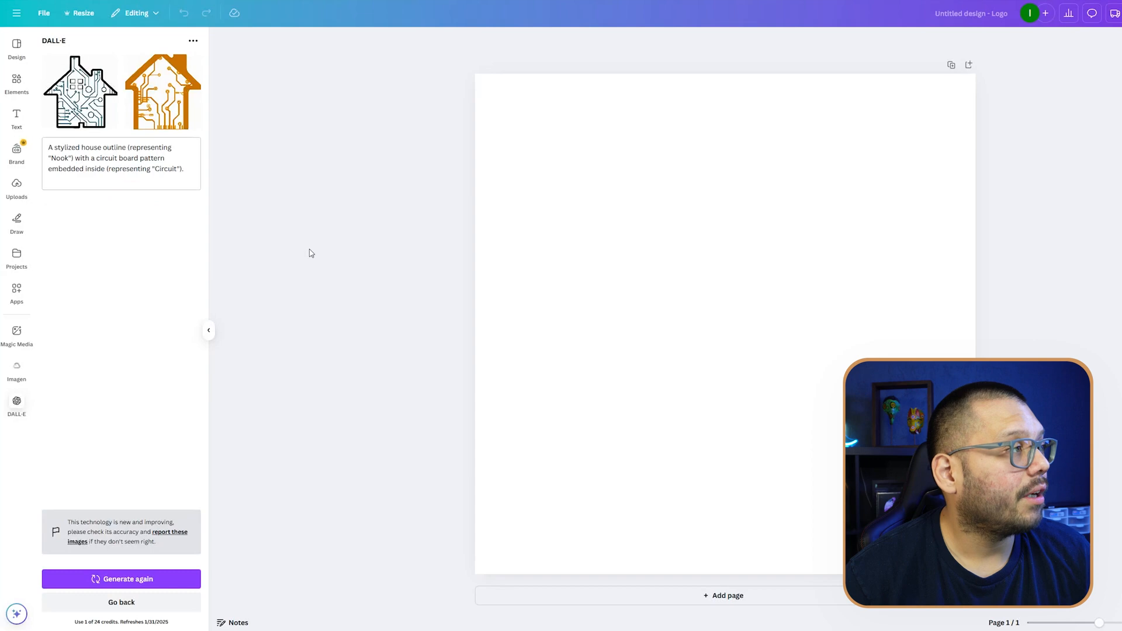
Step: Add the first black-and-teal house image to the canvas, shrink it and place it left of centre
left_click(79, 91)
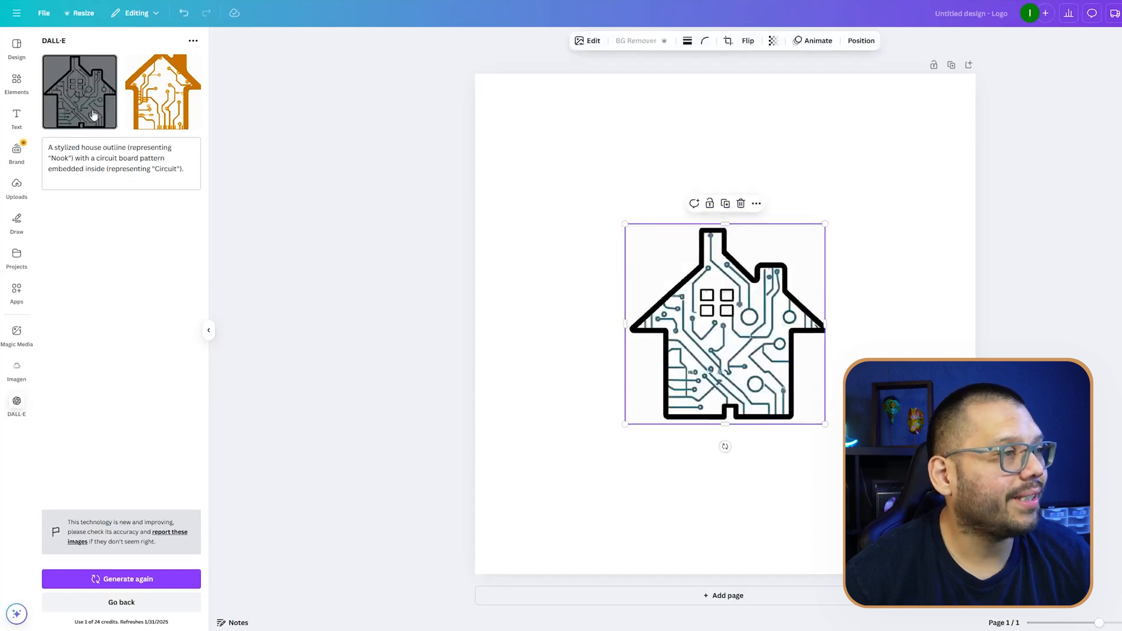
left_click_drag(771, 292, 704, 228)
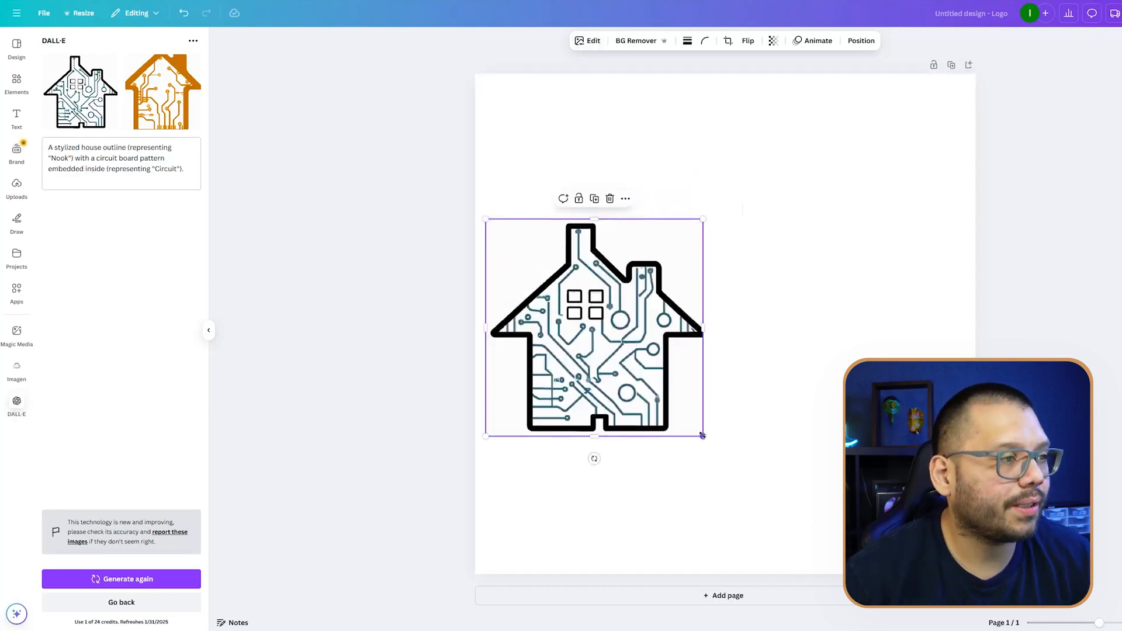
left_click_drag(703, 437, 646, 378)
left_click_drag(600, 314, 607, 302)
Step: Add a heading reading 'Nook', 'N', 'Circuit' on three lines
left_click(17, 118)
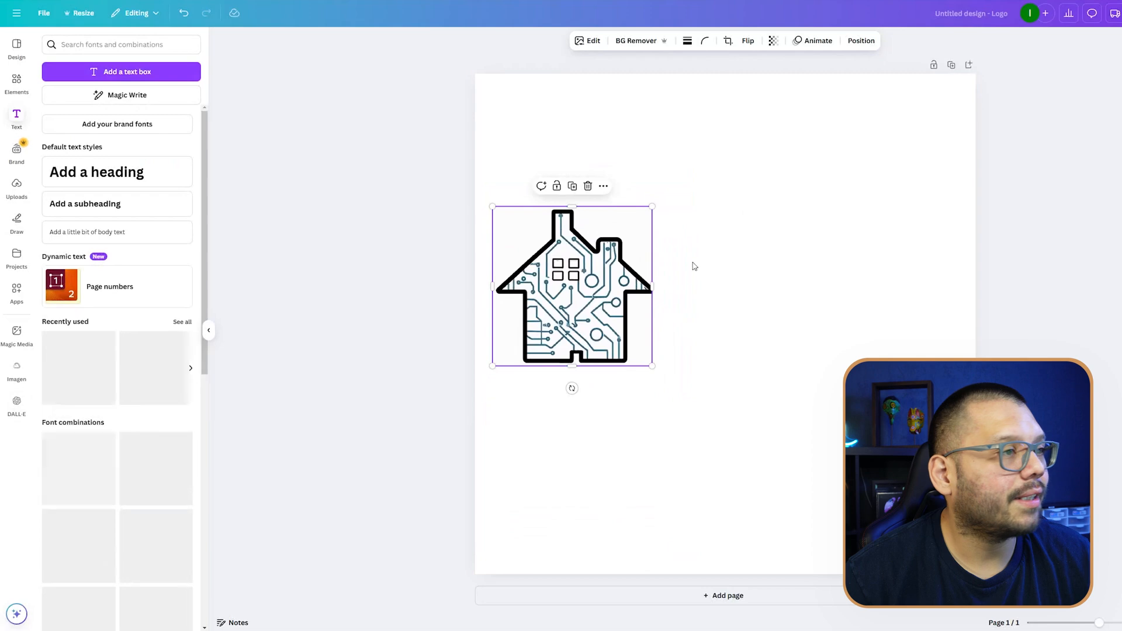
left_click(681, 229)
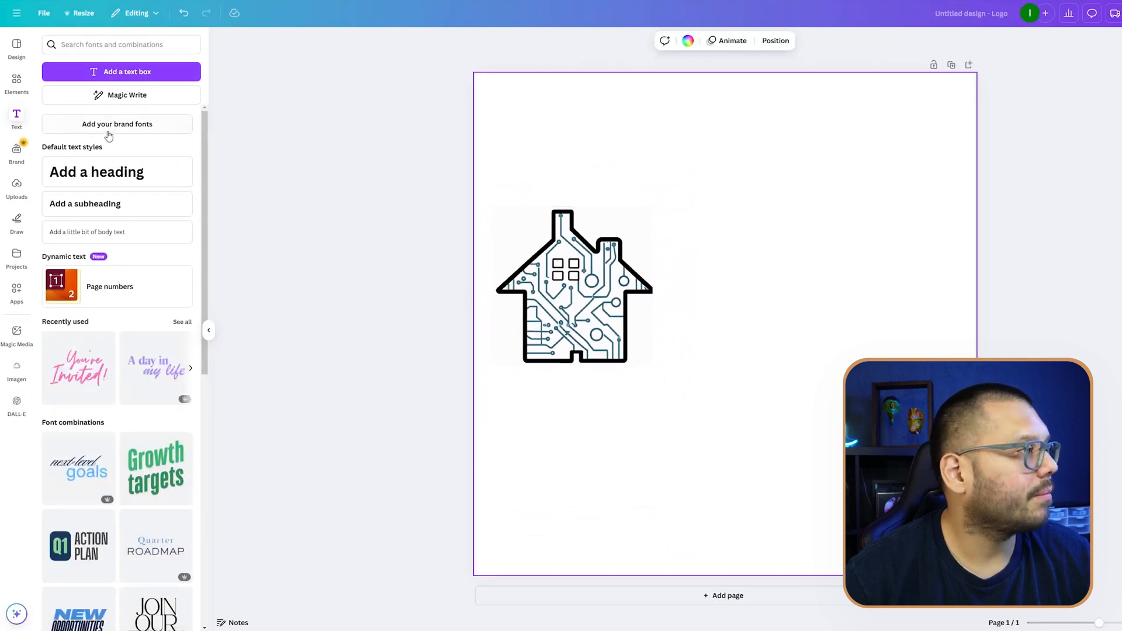
left_click(110, 172)
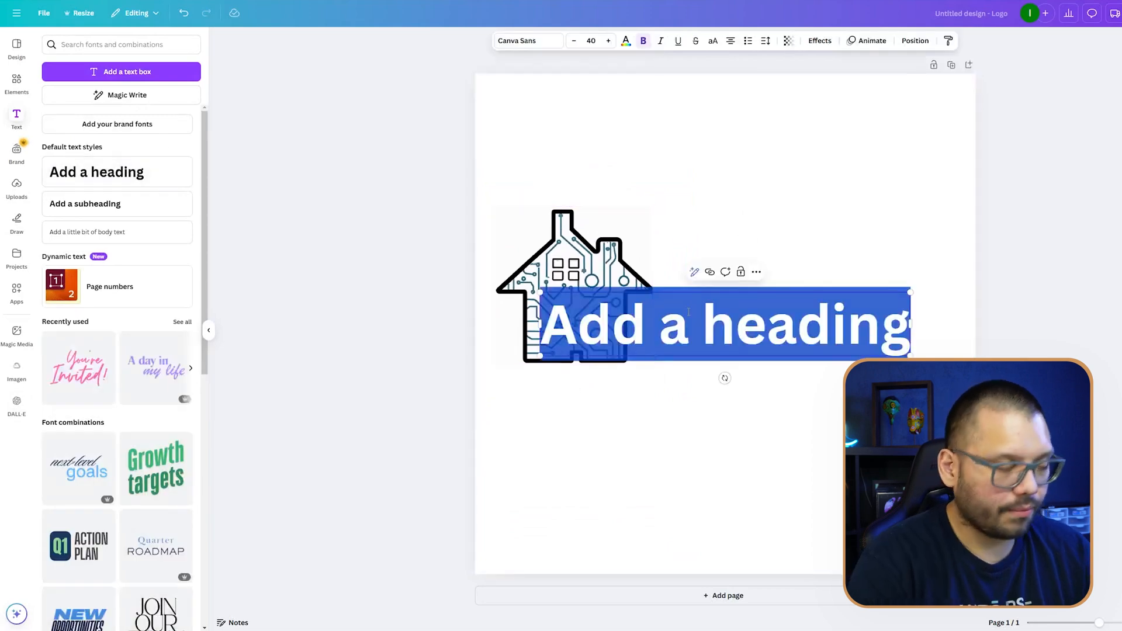
type("Nook")
key("Return")
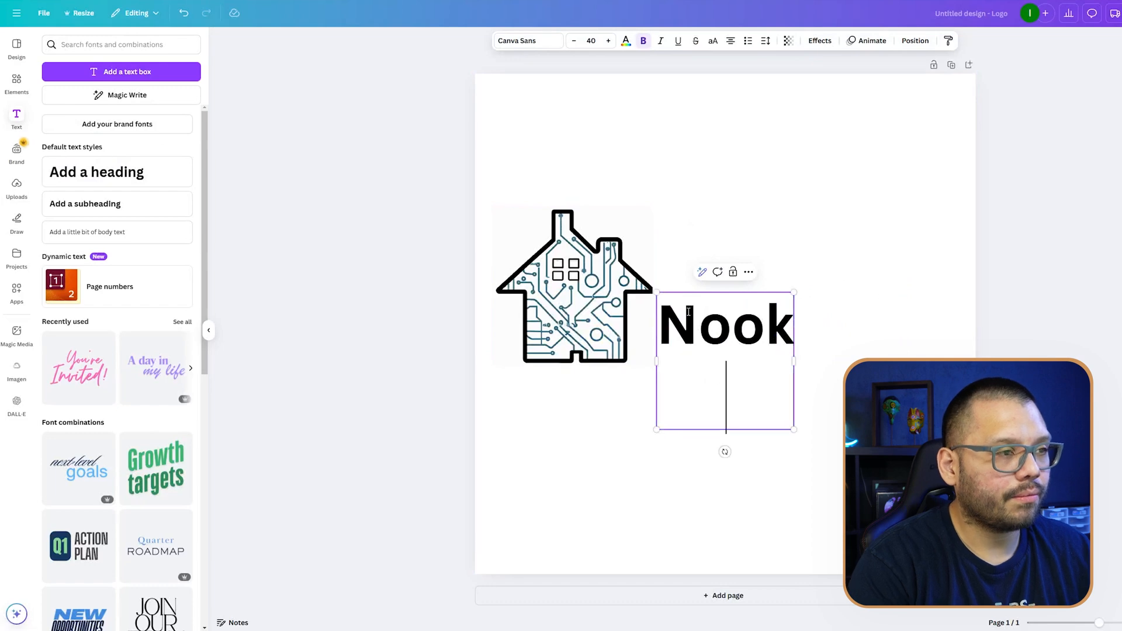
type("N")
key("Return")
type("Circuit")
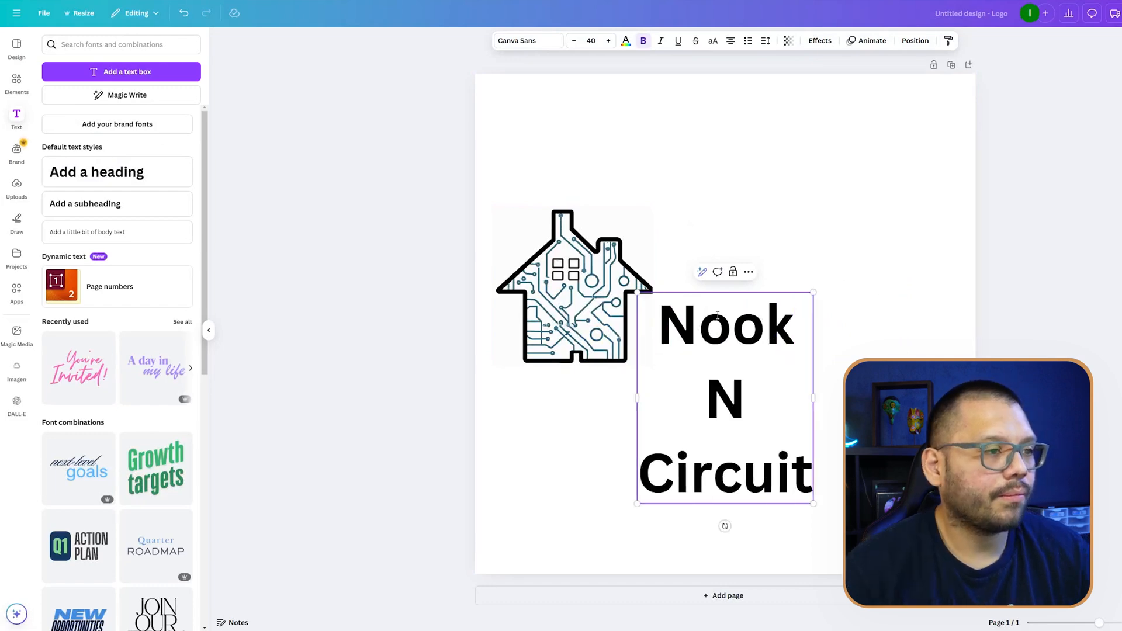
Step: Resize the text and house icon, set the text beside the icon, and scale the pair together
left_click_drag(814, 398, 838, 398)
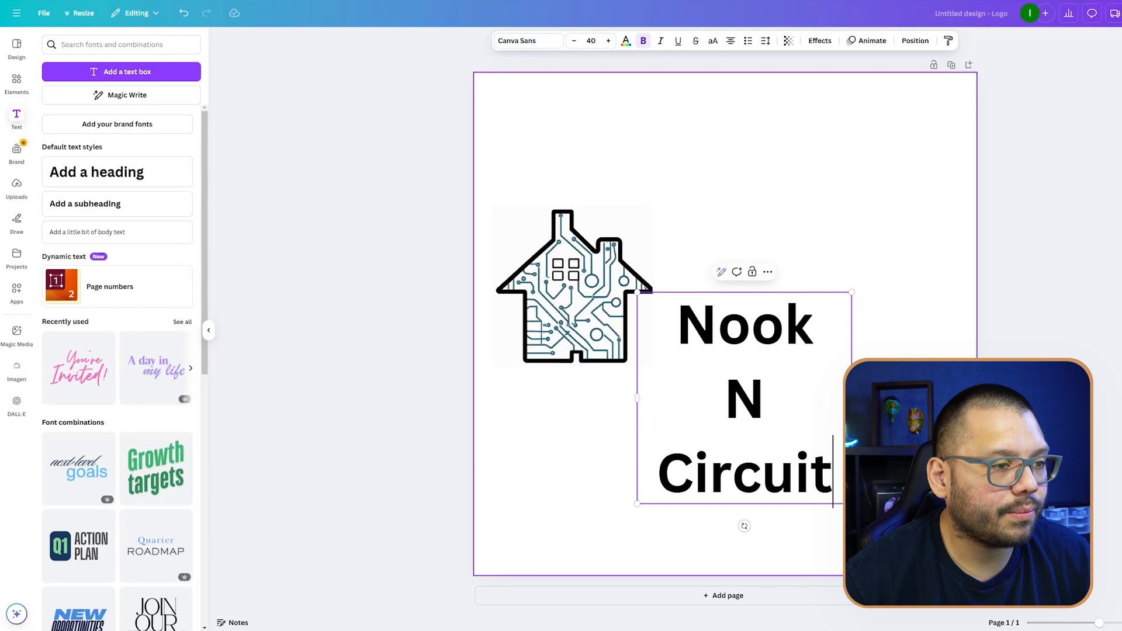
left_click_drag(838, 503, 777, 422)
left_click_drag(723, 296, 752, 201)
key("ctrl+z")
key("ctrl+z")
key("ctrl+z")
key("ctrl+z")
key("ctrl+z")
key("ctrl+z")
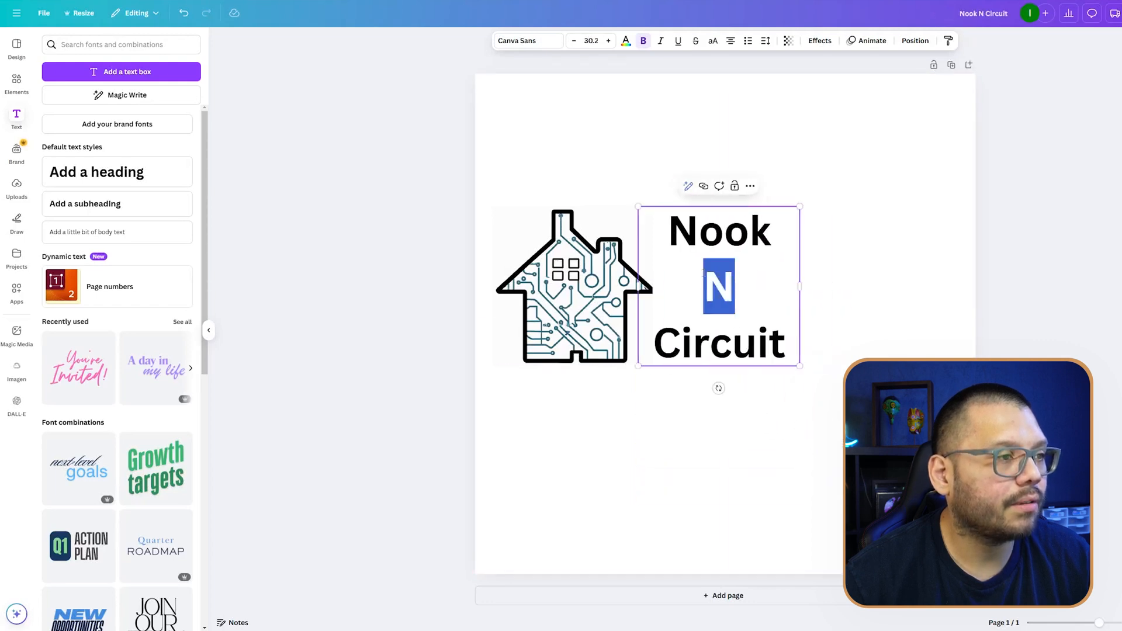
key("ctrl+z")
key("ctrl+z")
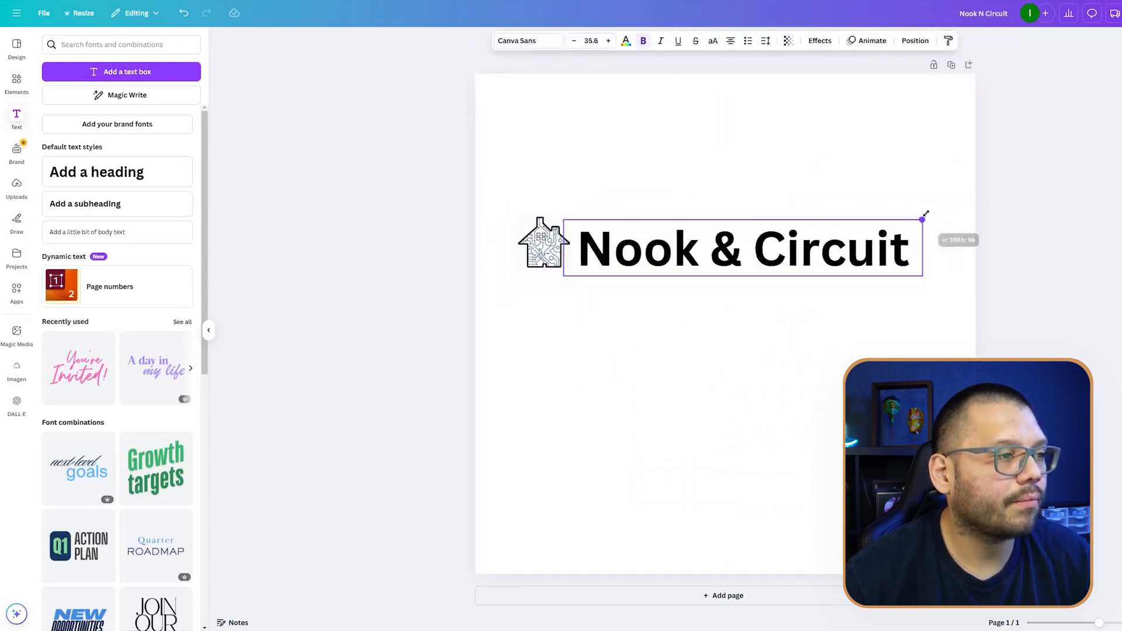
left_click_drag(913, 220, 997, 207)
left_click(543, 243)
left_click_drag(516, 217, 521, 220)
left_click_drag(1051, 352, 465, 177)
left_click_drag(608, 237, 582, 238)
left_click_drag(985, 280, 937, 252)
Step: Nudge the house icon right and fit the Nook-N-Circuit heading onto one line
left_click(683, 305)
left_click_drag(671, 337, 496, 174)
left_click(554, 318)
left_click_drag(516, 246, 504, 246)
left_click(725, 242)
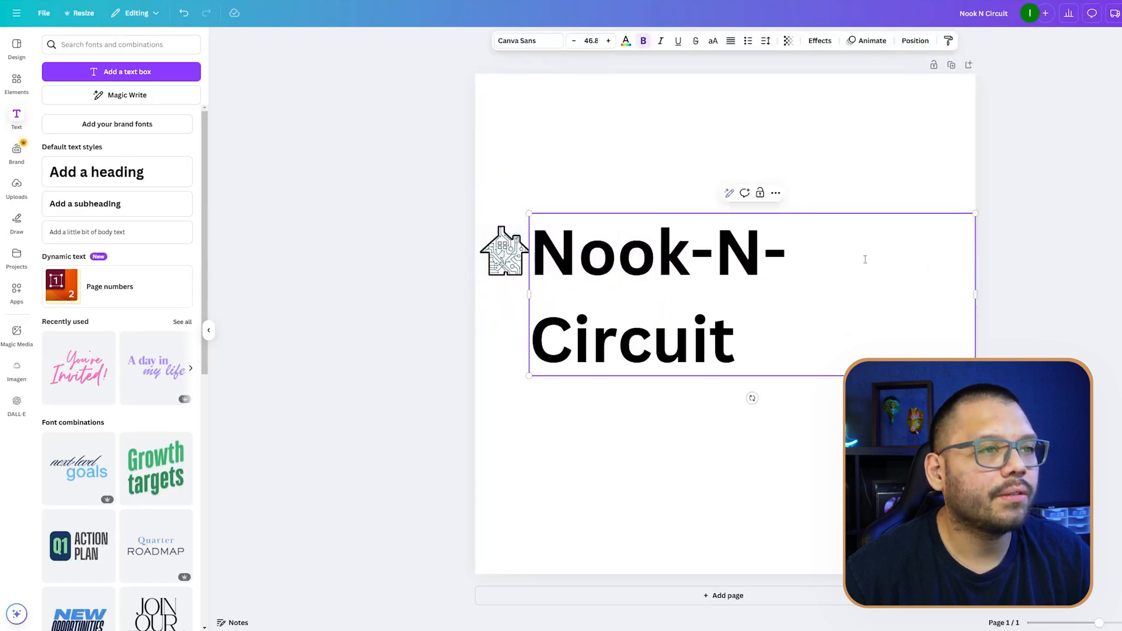
left_click_drag(976, 375, 959, 280)
Step: Move the text closer to the icon and shift the pair down to the page centre
left_click(1061, 337)
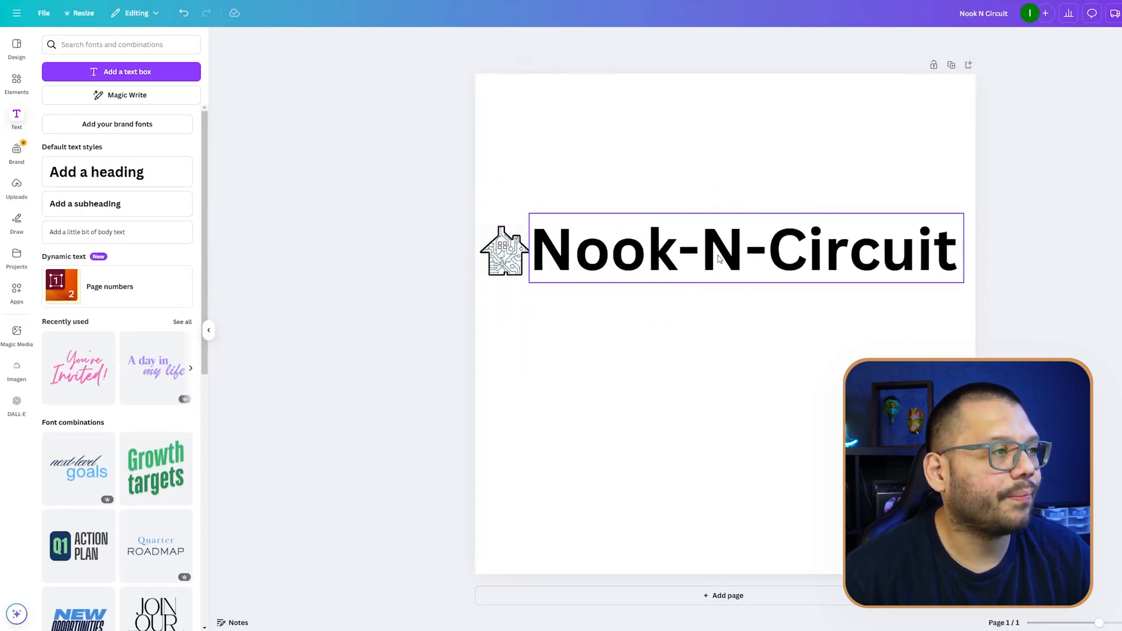
left_click(642, 271)
left_click(859, 353)
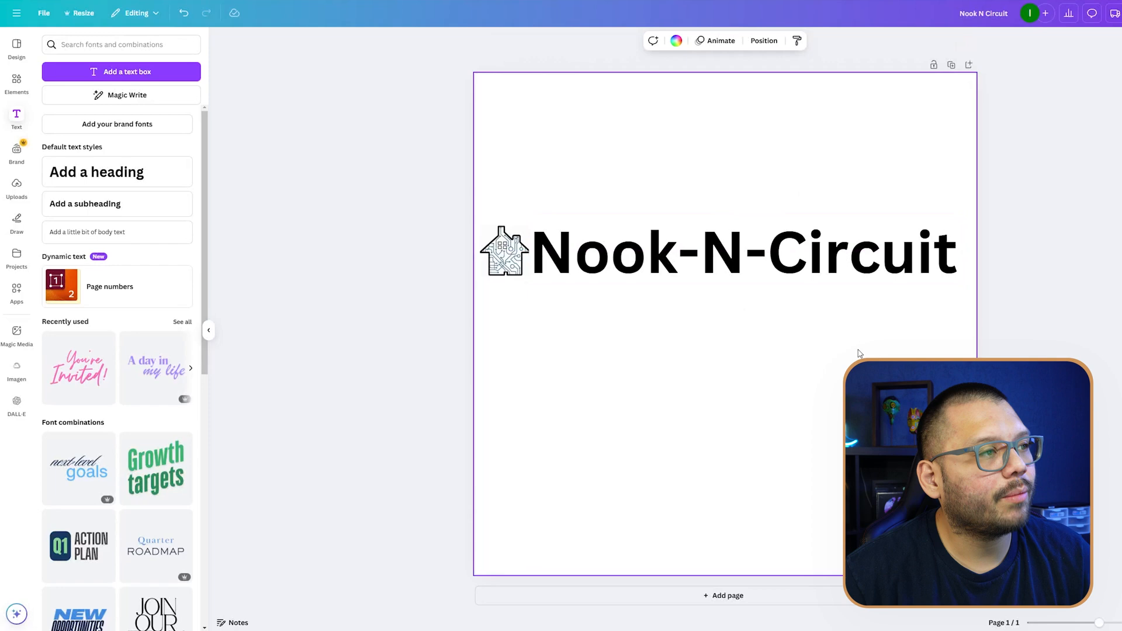
left_click(573, 261)
left_click_drag(573, 260, 568, 261)
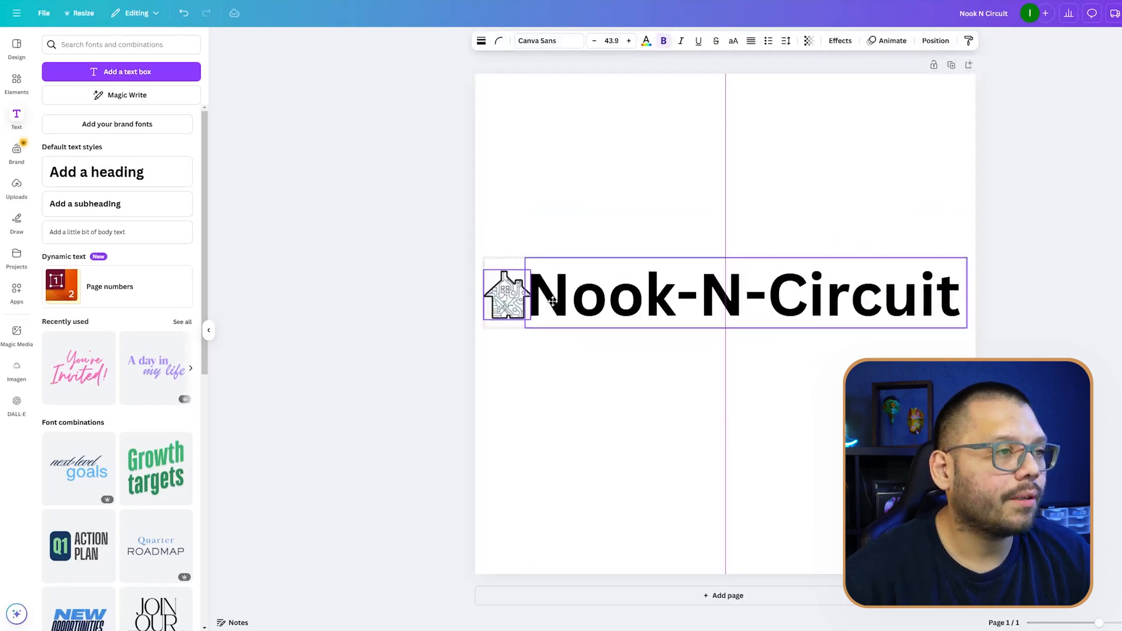
left_click_drag(554, 299, 549, 326)
left_click(980, 197)
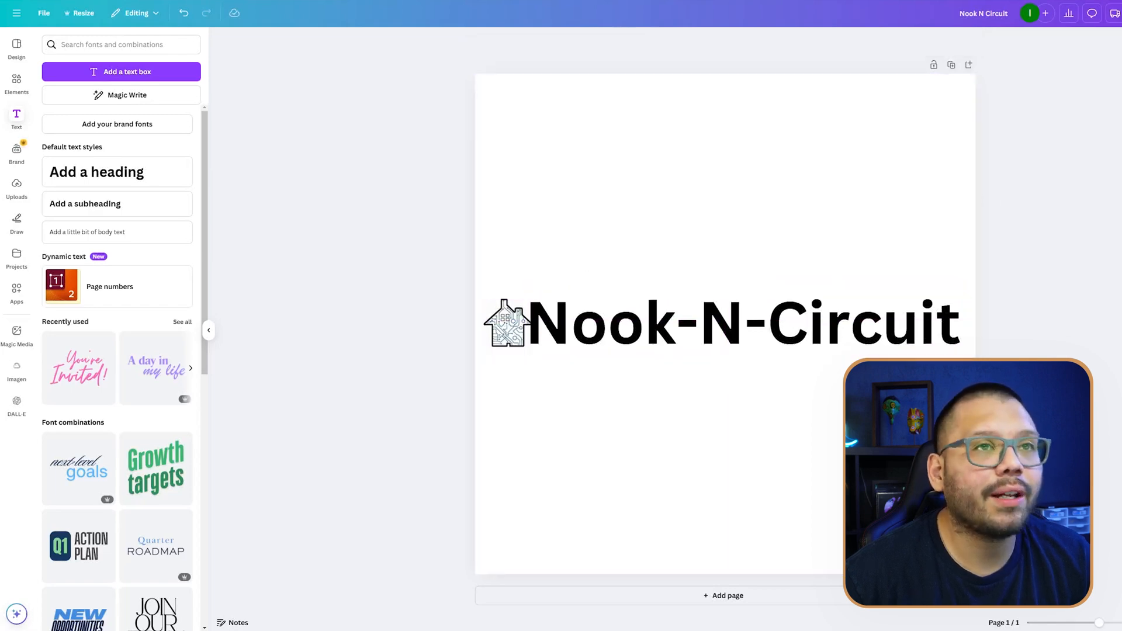
left_click(1117, 13)
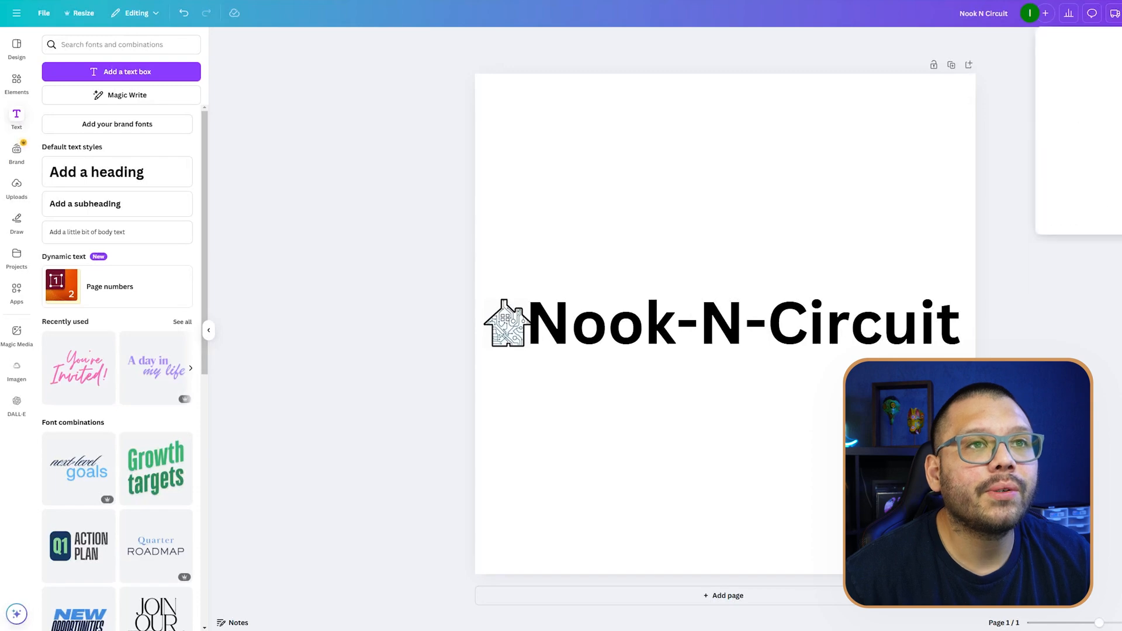
Step: Download the logo design as the PNG file Nook N Circuit.png
left_click(1064, 202)
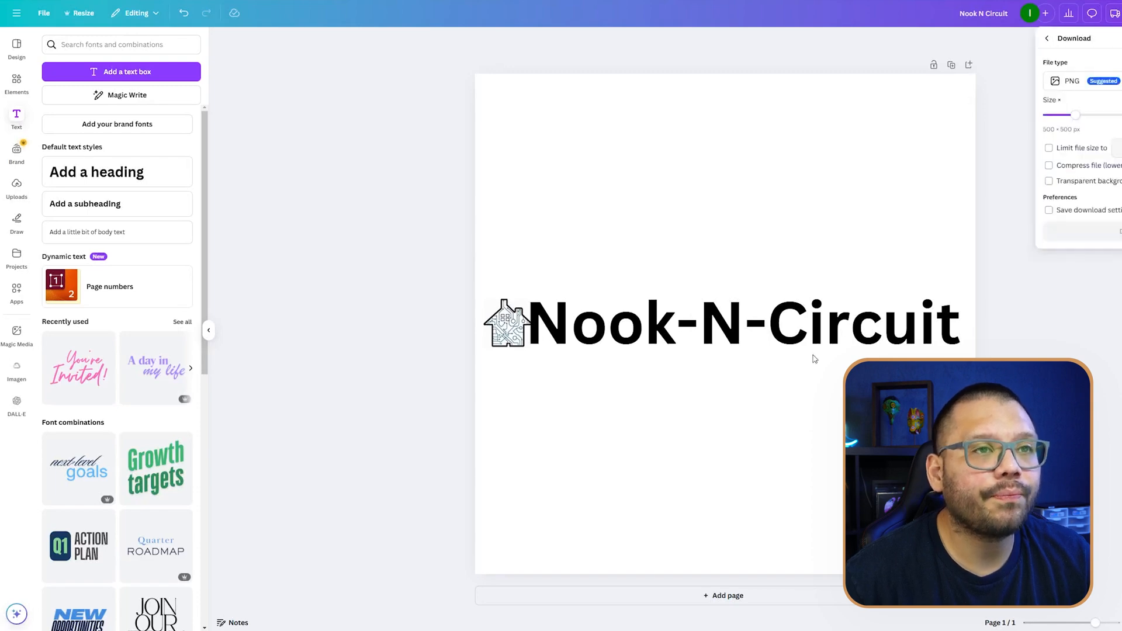
left_click(1117, 232)
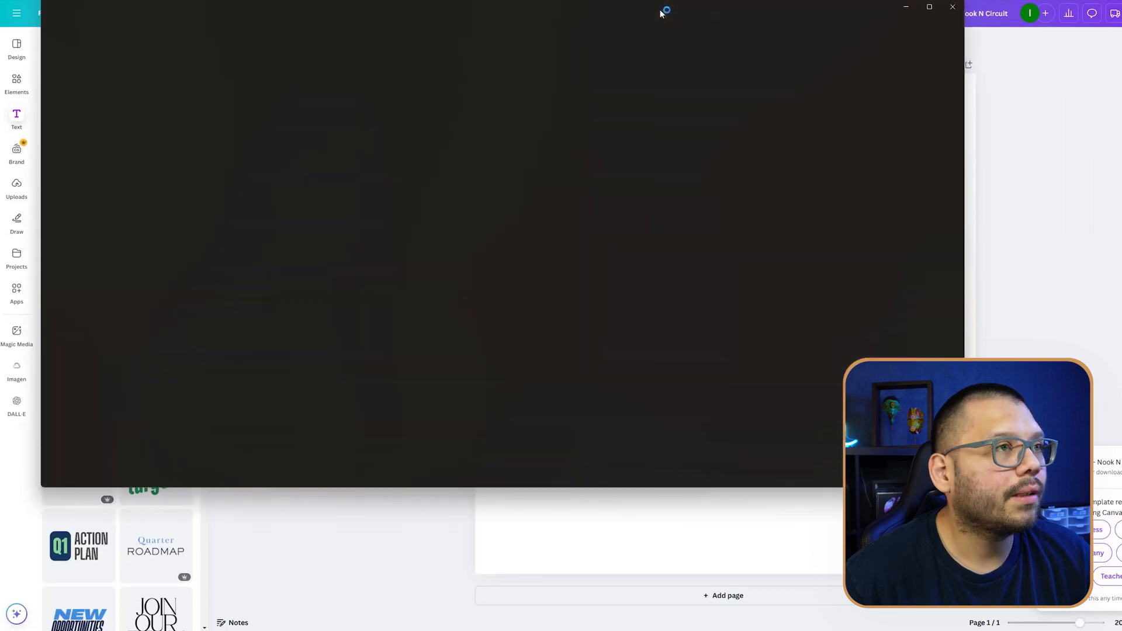
left_click_drag(660, 8, 755, 36)
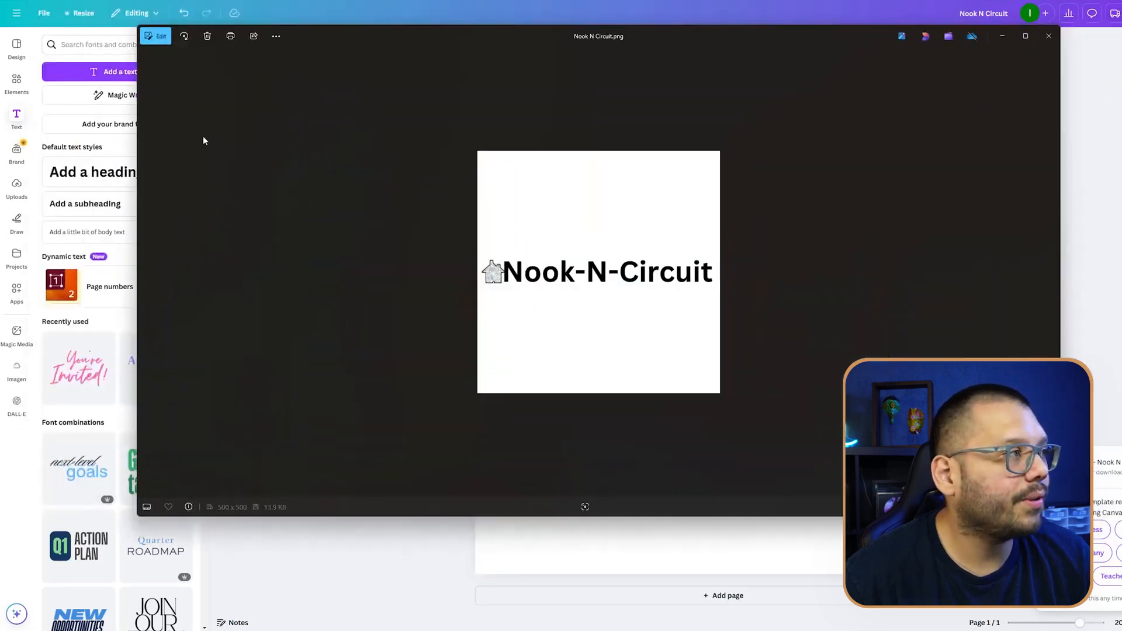
Step: Crop Nook N Circuit.png in Photos to a 500 × 58 strip around the logo and save it
left_click(155, 36)
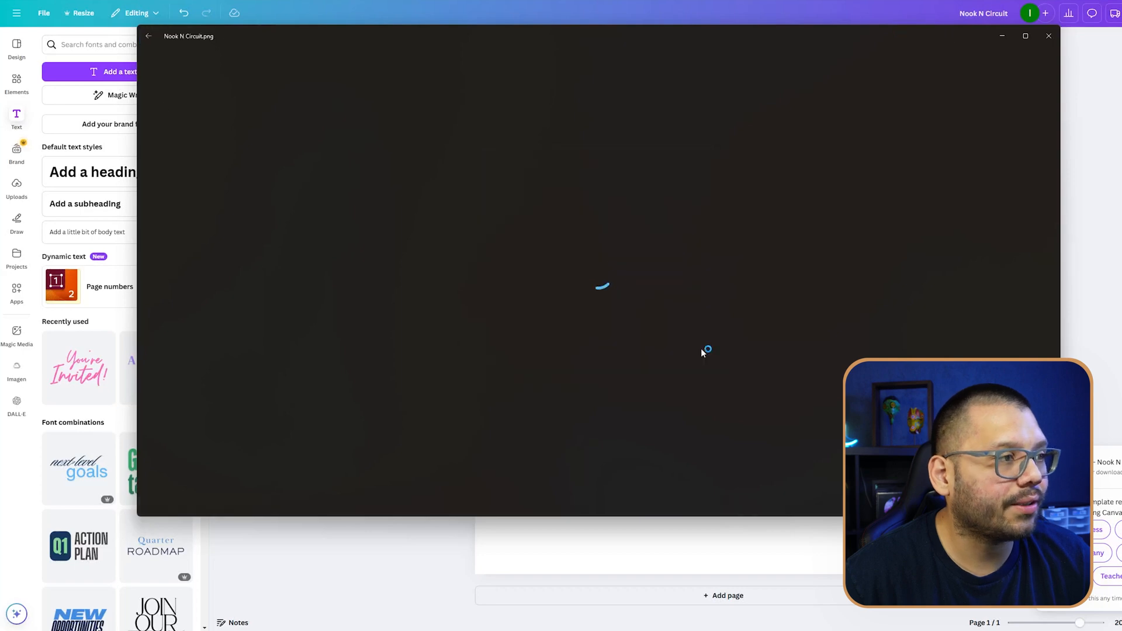
left_click_drag(593, 393, 596, 313)
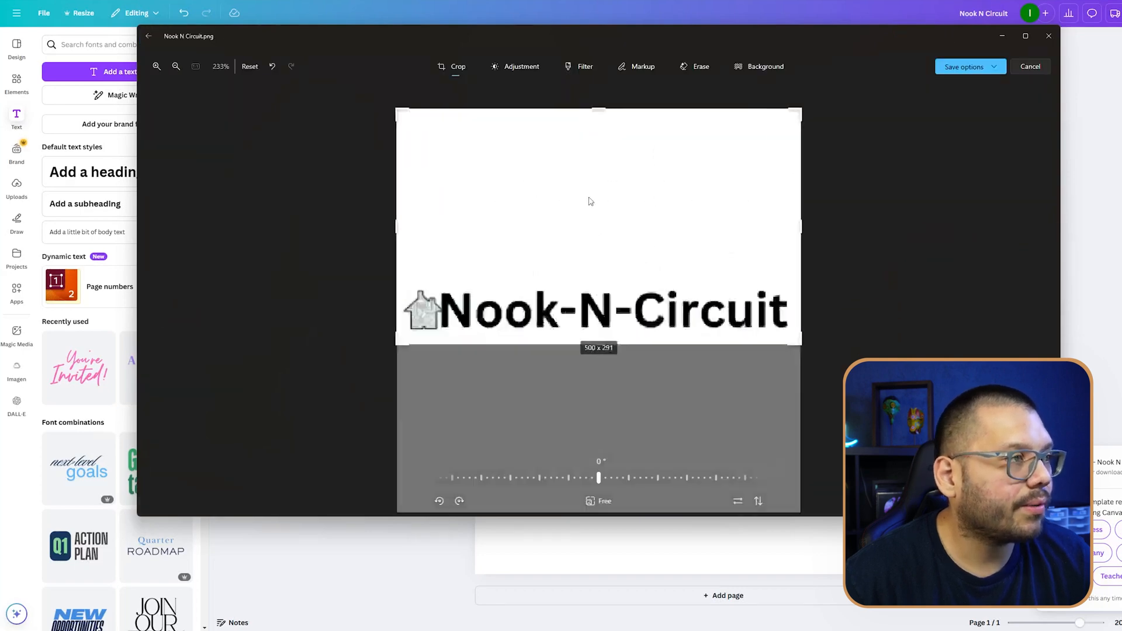
left_click_drag(599, 104, 582, 372)
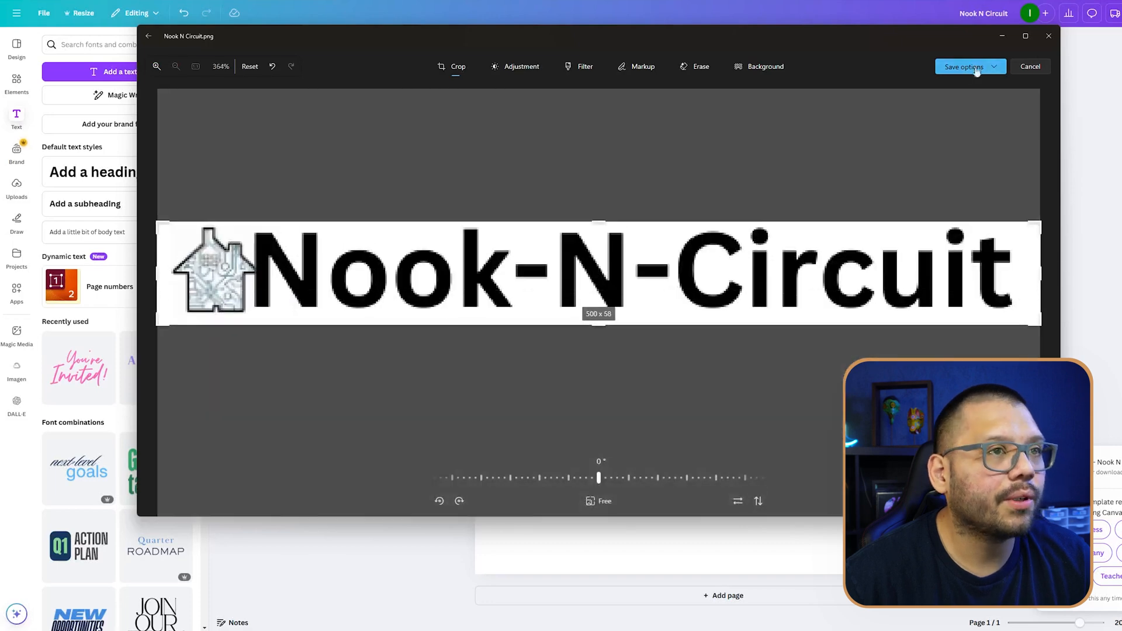
left_click(973, 67)
left_click(958, 100)
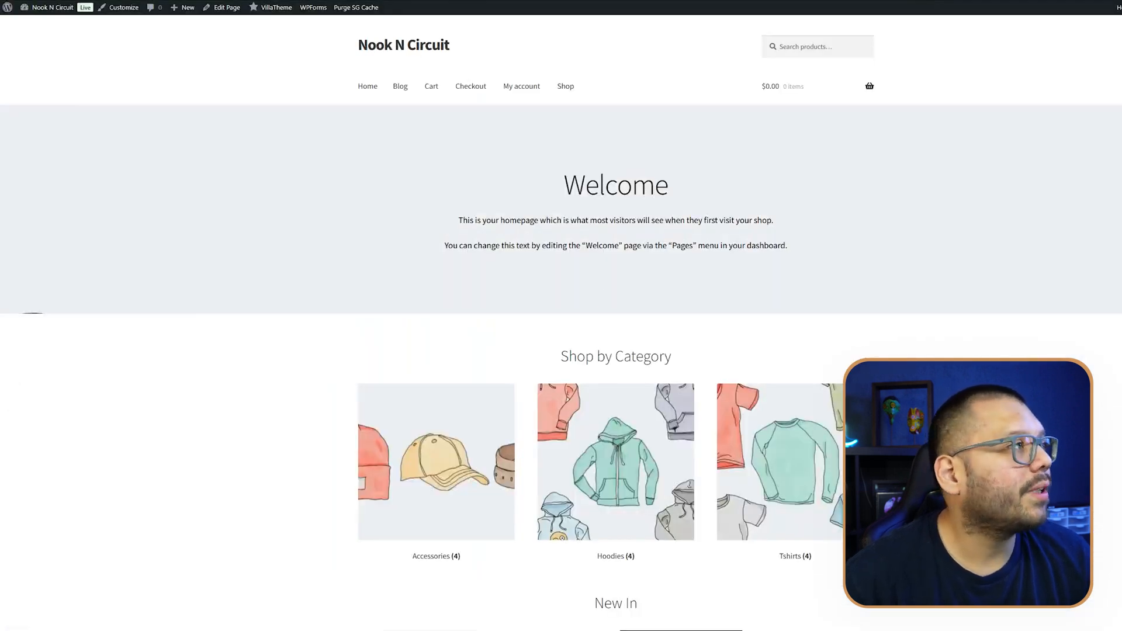
Step: Go from the WordPress admin to Appearance > Customize > Site Identity
left_click(8, 10)
mouse_move(36, 267)
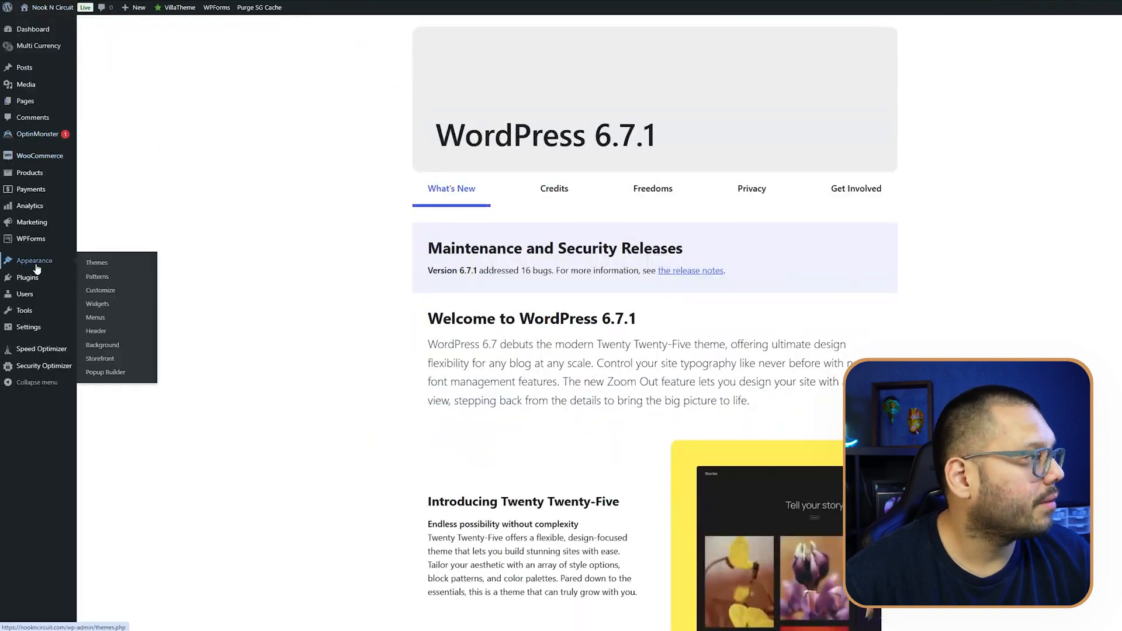
left_click(101, 266)
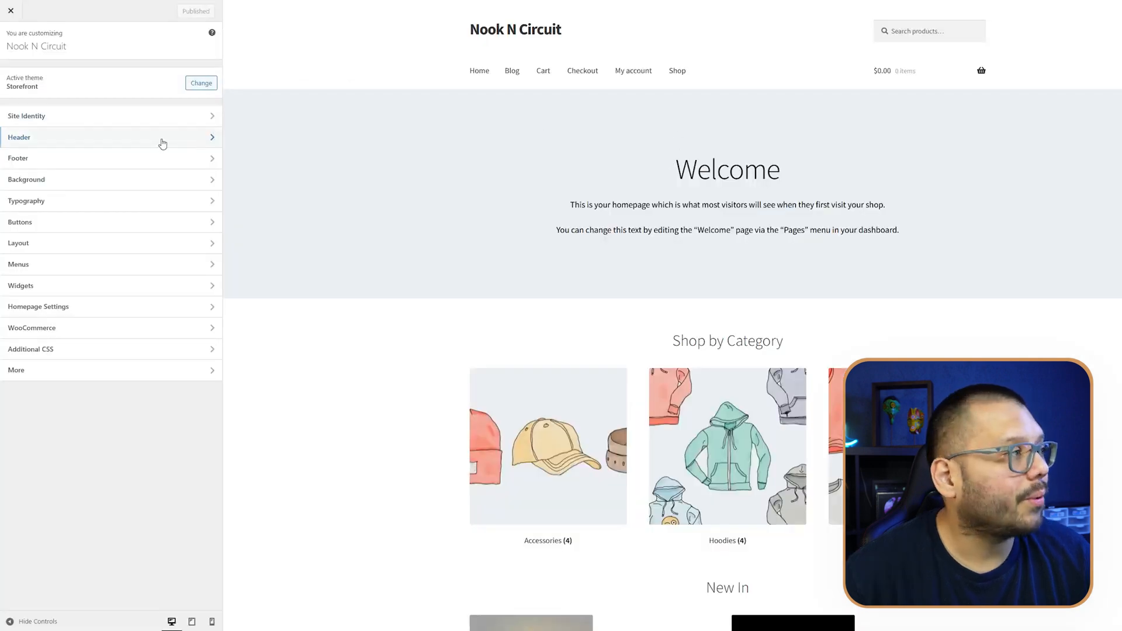
left_click(73, 119)
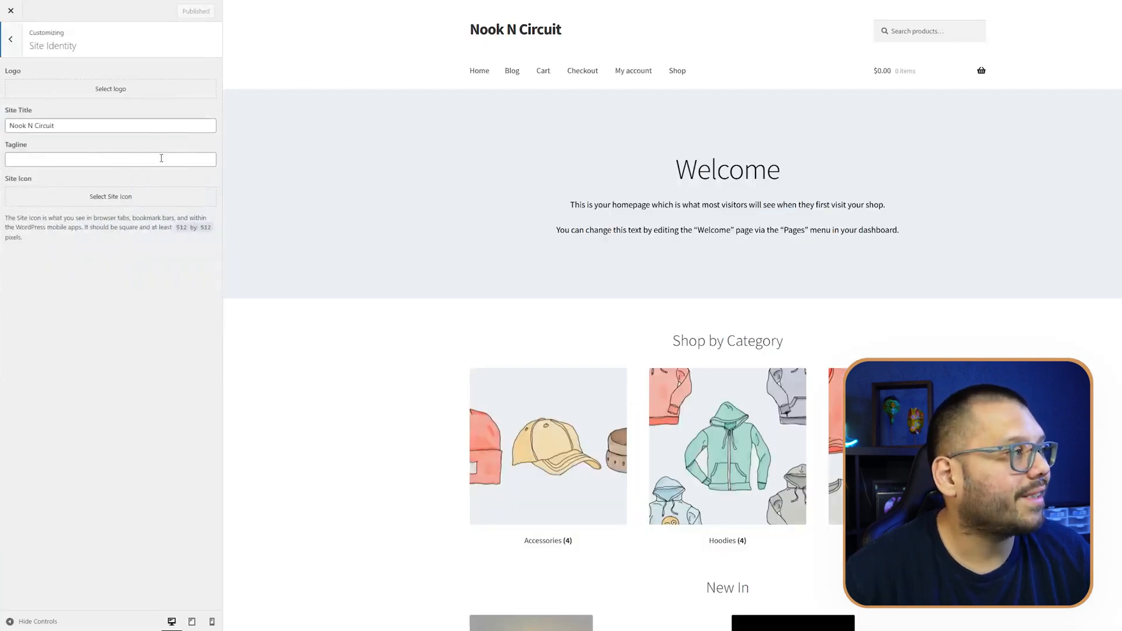
Step: Upload the Nook-N-Circuit PNG as the logo and widen the crop to the whole image
left_click(110, 88)
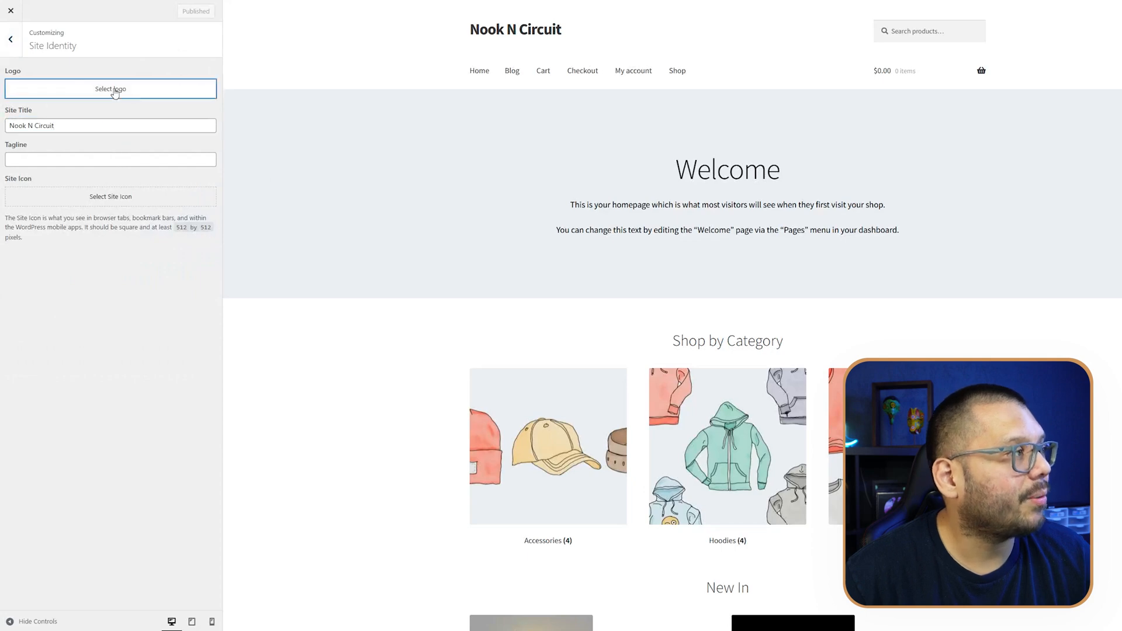
left_click(607, 273)
double_click(175, 131)
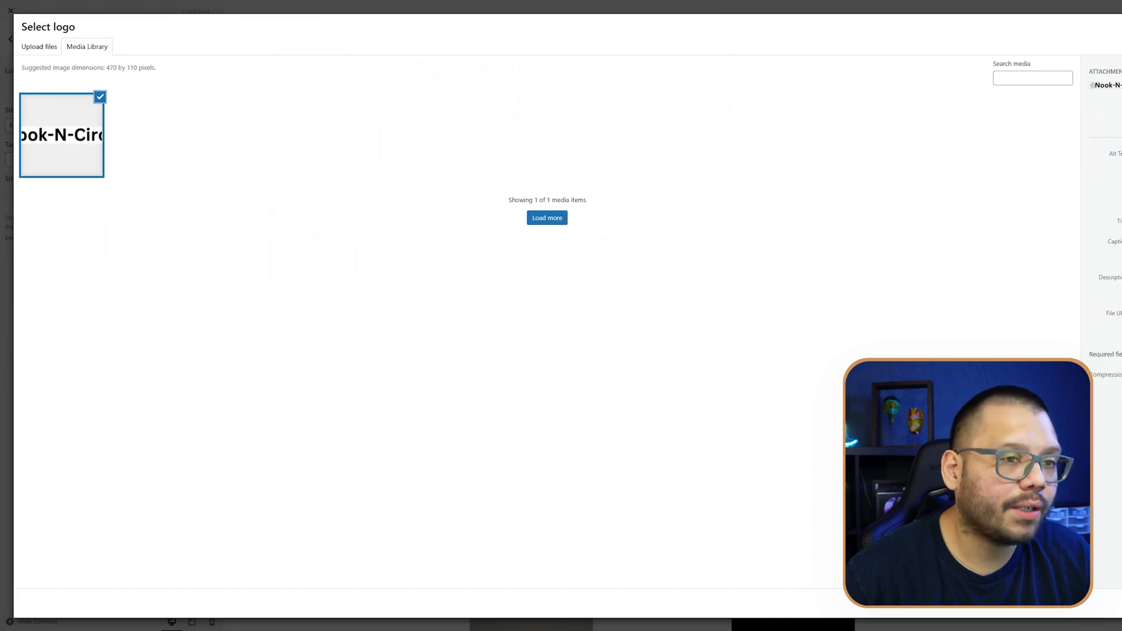
left_click(1121, 604)
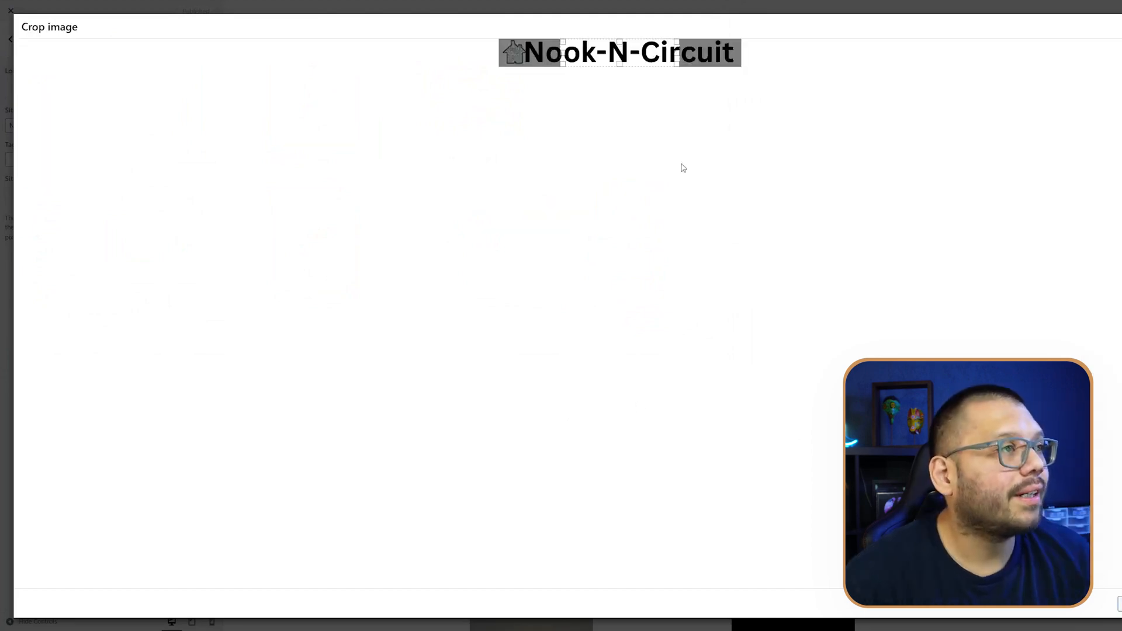
left_click_drag(574, 66, 501, 64)
left_click_drag(676, 52, 738, 51)
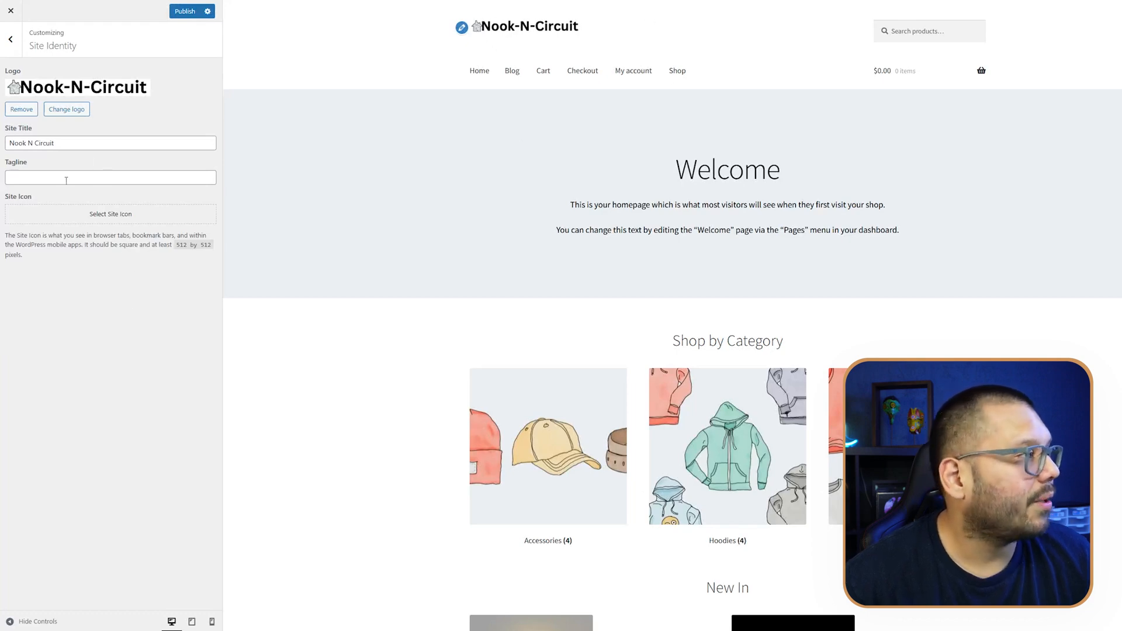
Step: Select the site title text, then upload the circuit-house image as the site icon, ready for cropping
left_click(47, 142)
key("ctrl+a")
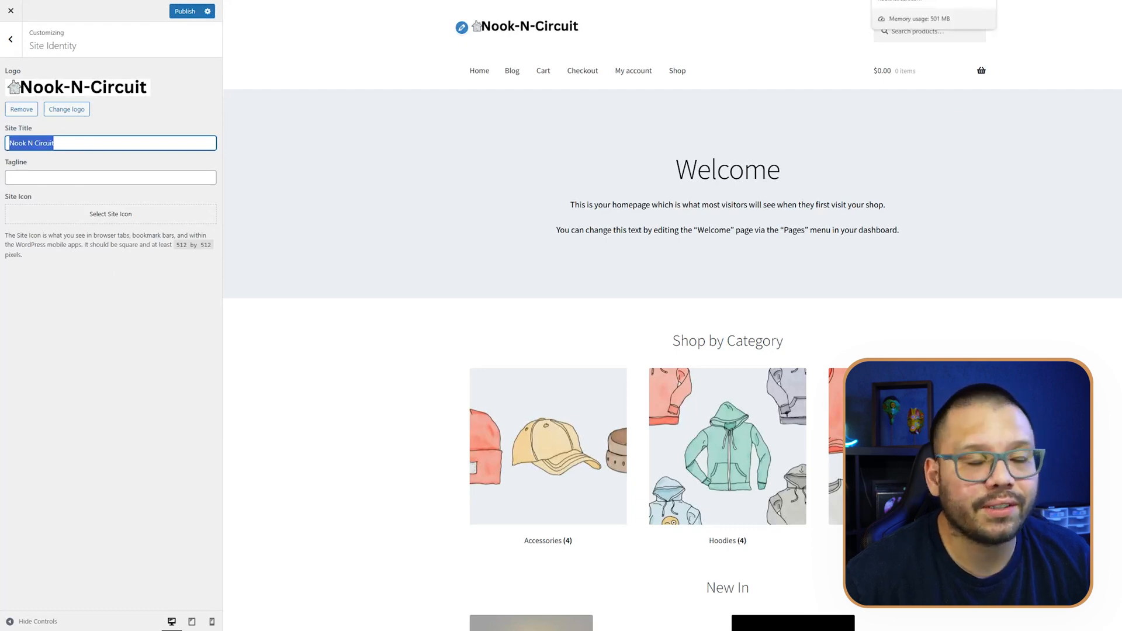
left_click(110, 214)
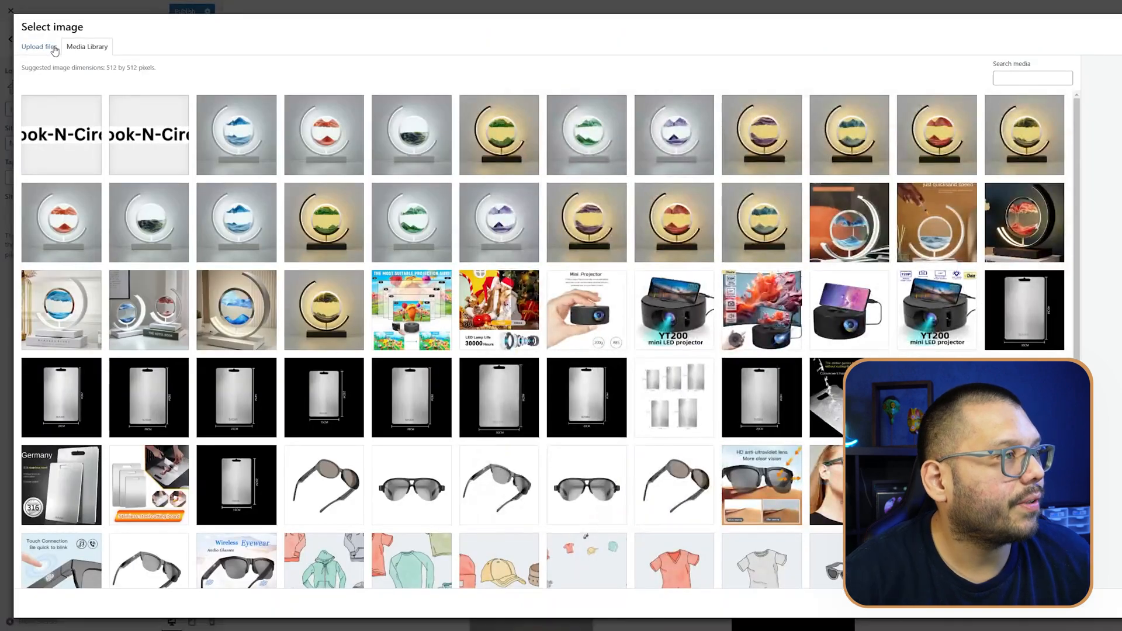
left_click(54, 51)
left_click(619, 268)
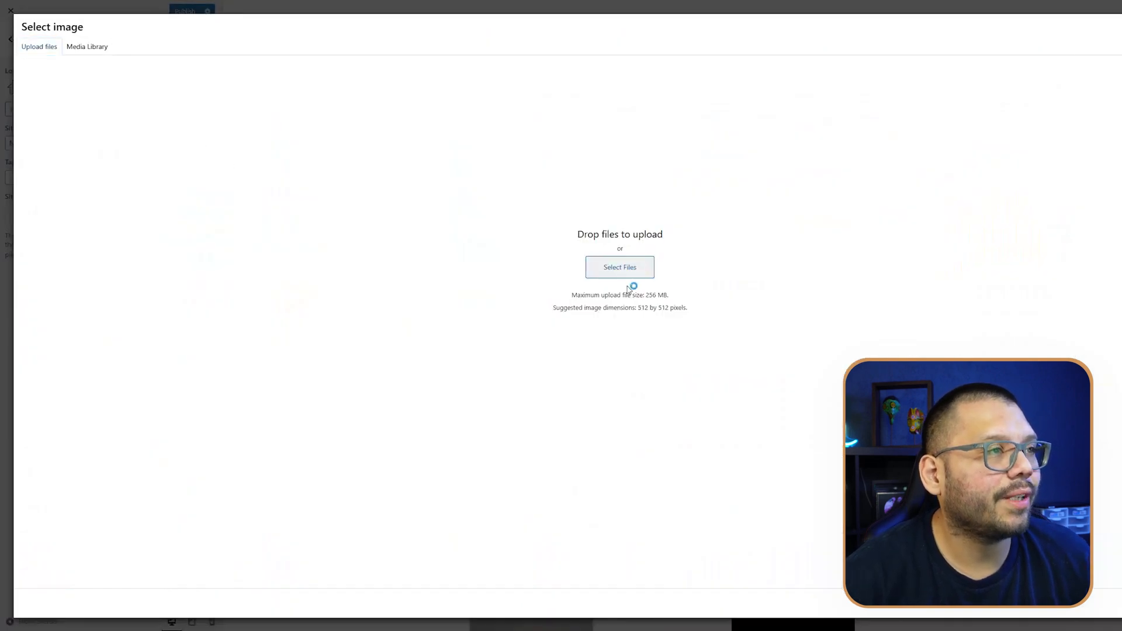
double_click(468, 164)
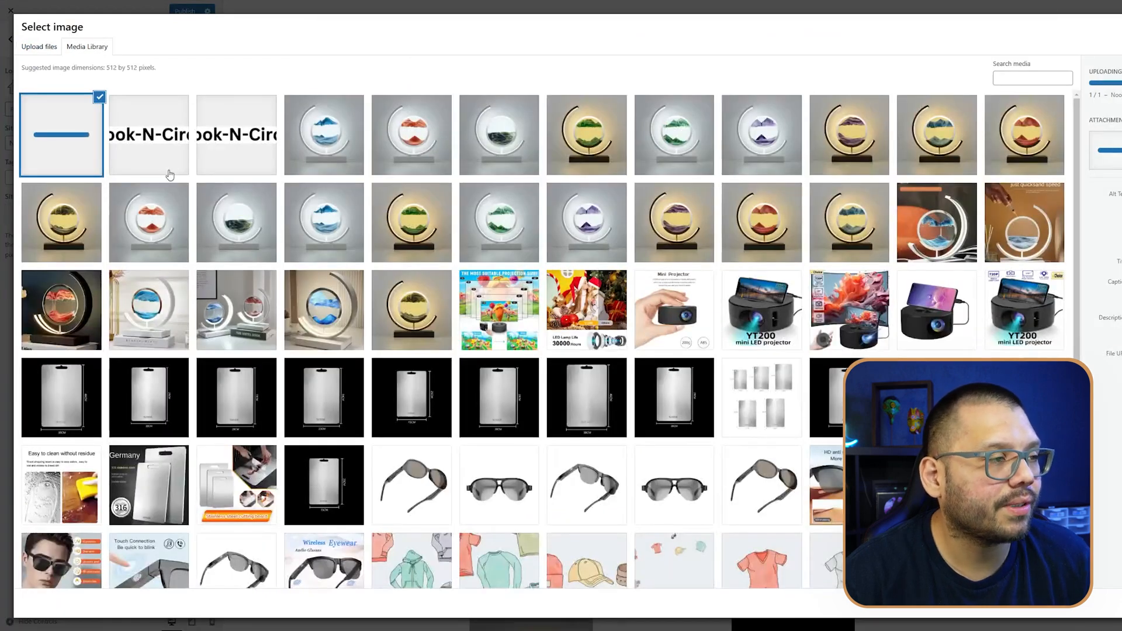
left_click(1115, 603)
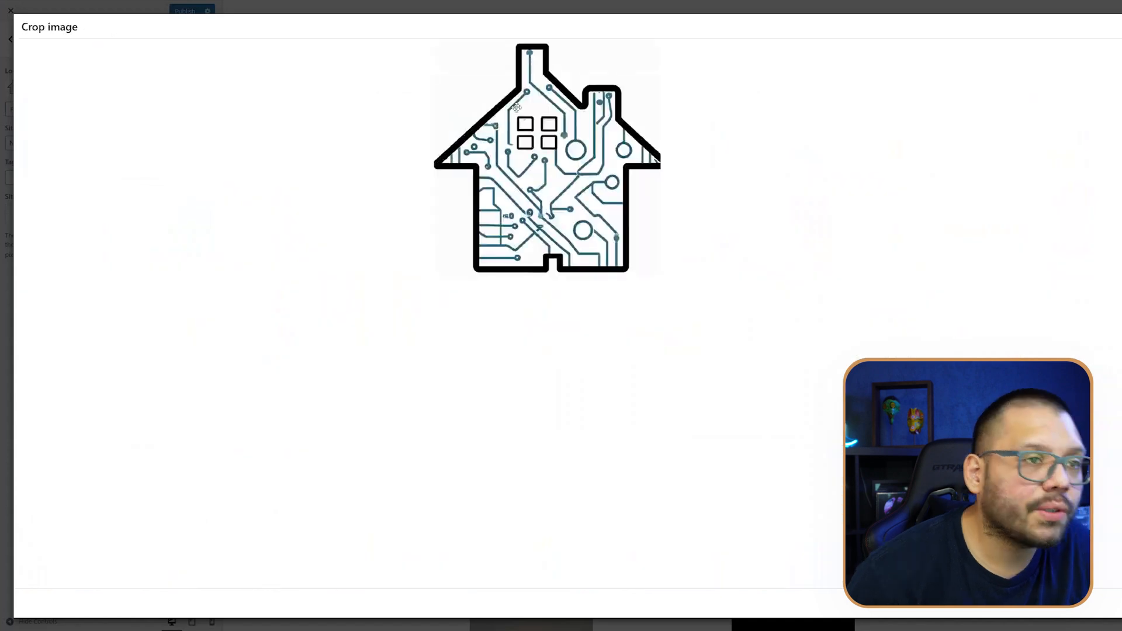
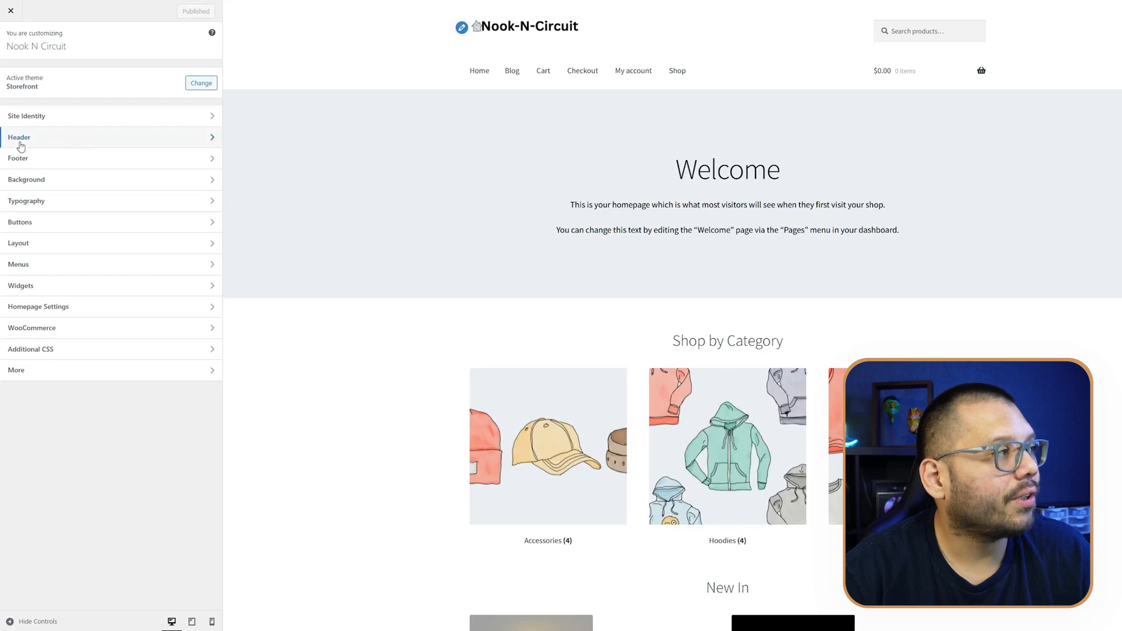
Step: Look through the Customizer's Header, Background and Typography colour settings
left_click(54, 140)
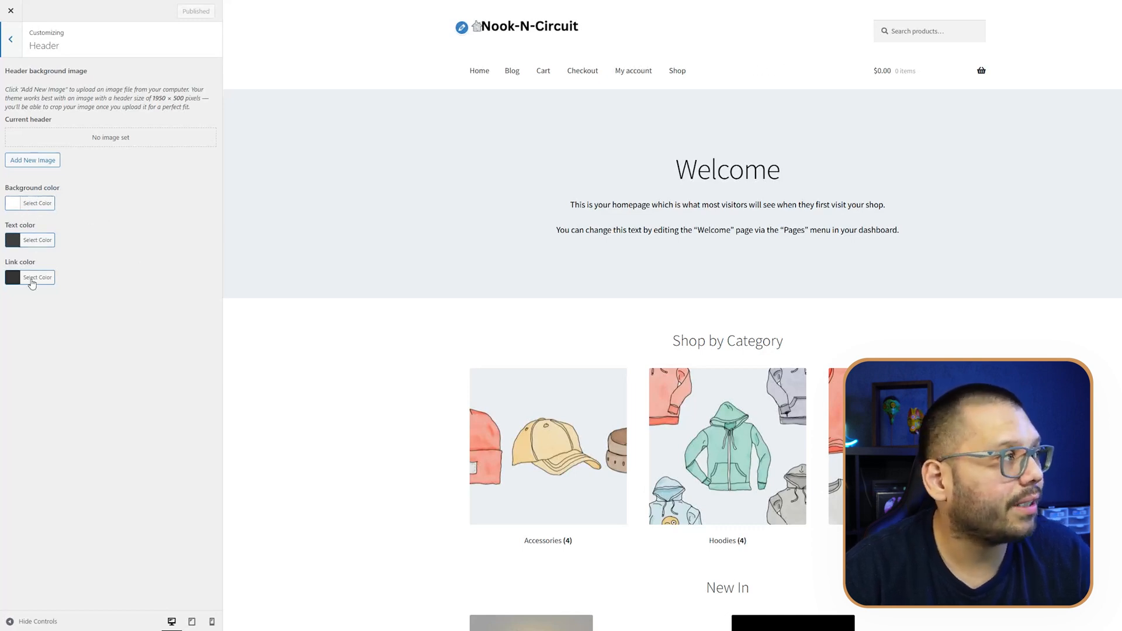
left_click(11, 40)
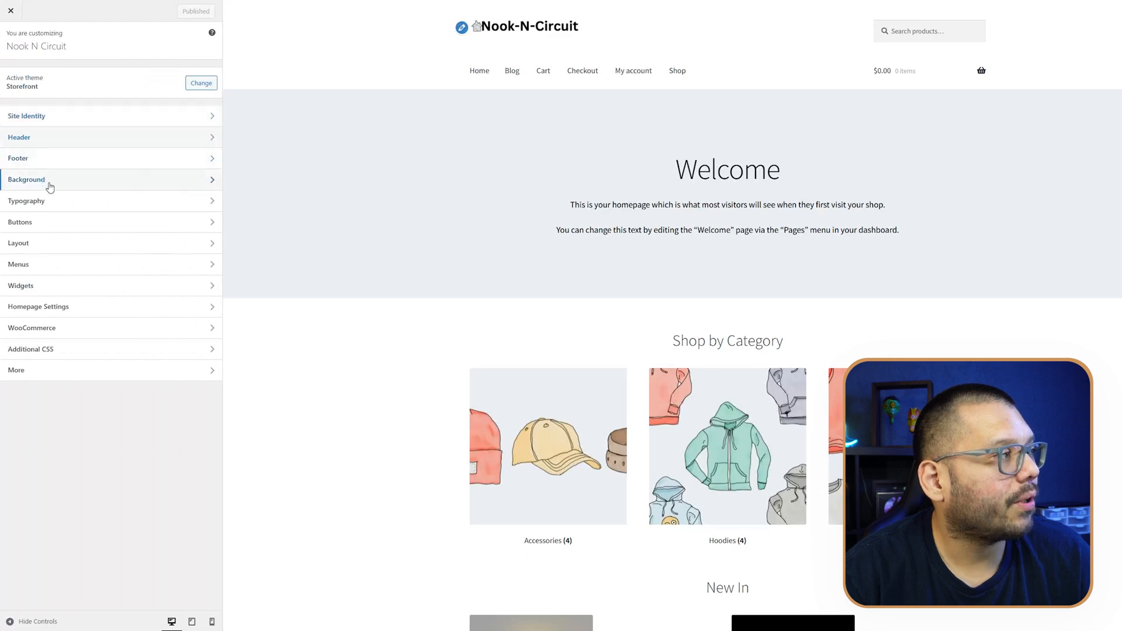
left_click(116, 185)
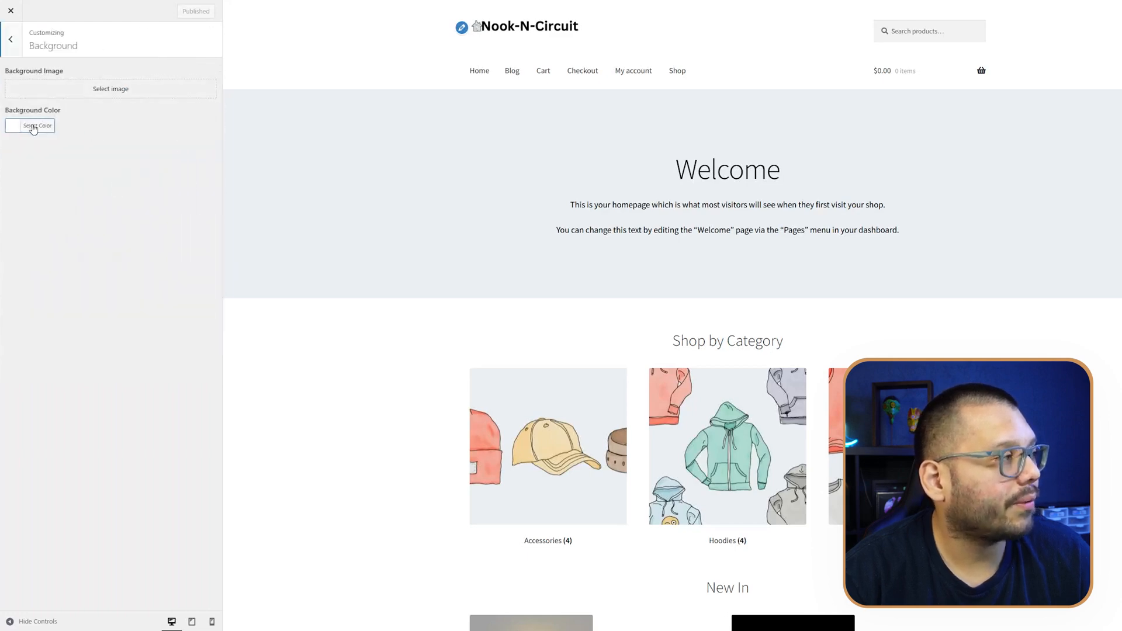
left_click(17, 51)
left_click(55, 204)
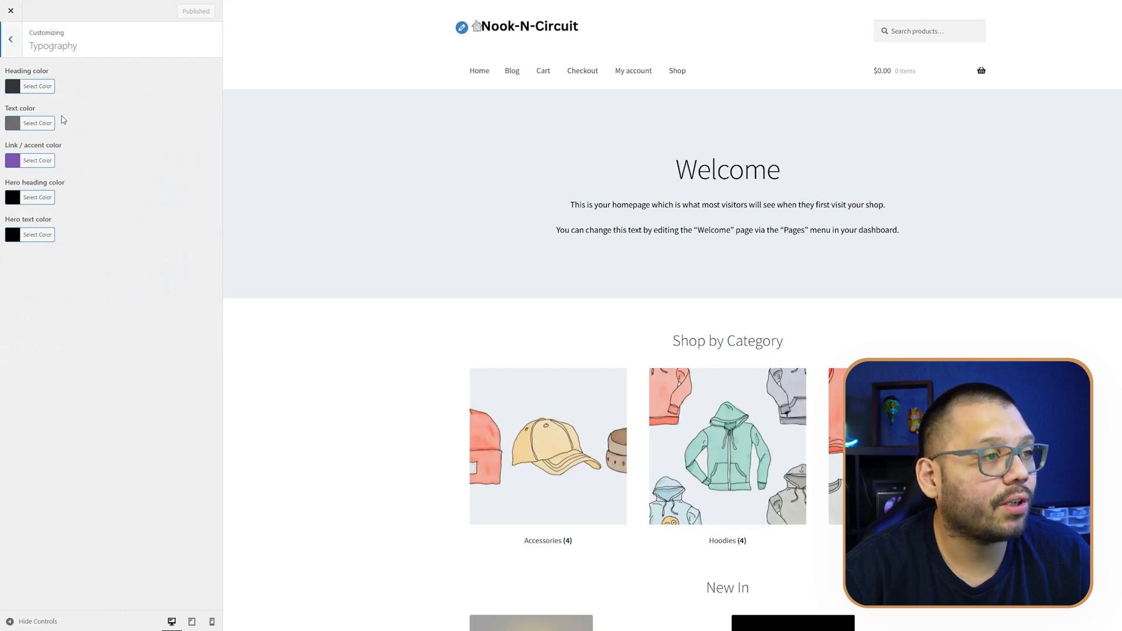
scroll(614, 294, "down", 3)
scroll(666, 308, "up", 3)
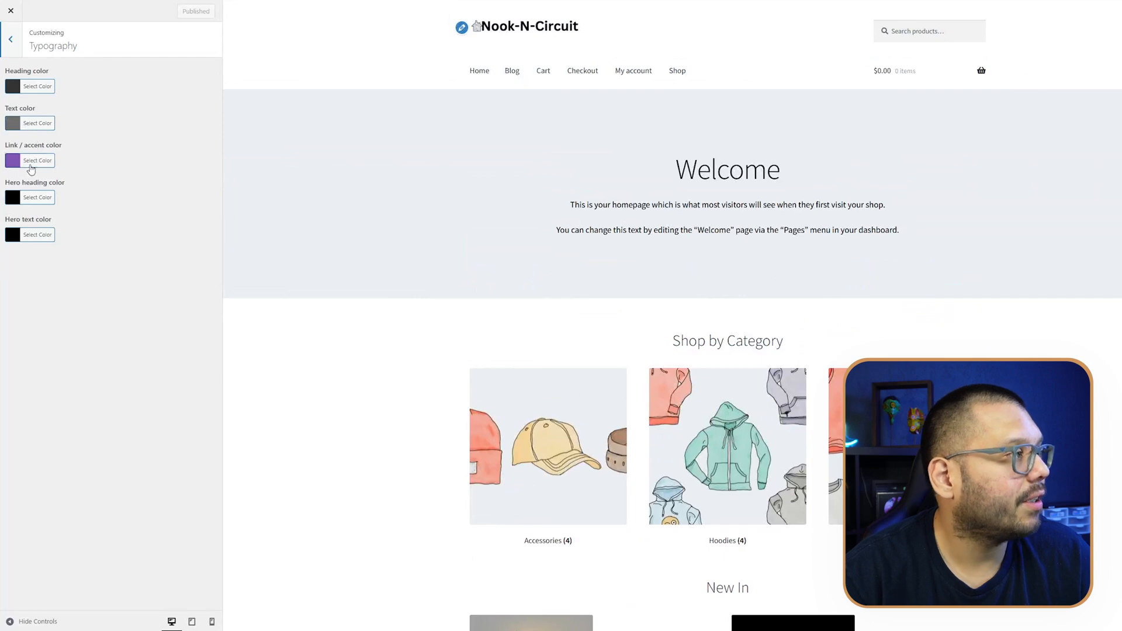
Step: Check the Buttons and Layout settings, then open Menus, which lists no menus yet
left_click(16, 39)
left_click(103, 213)
left_click(11, 40)
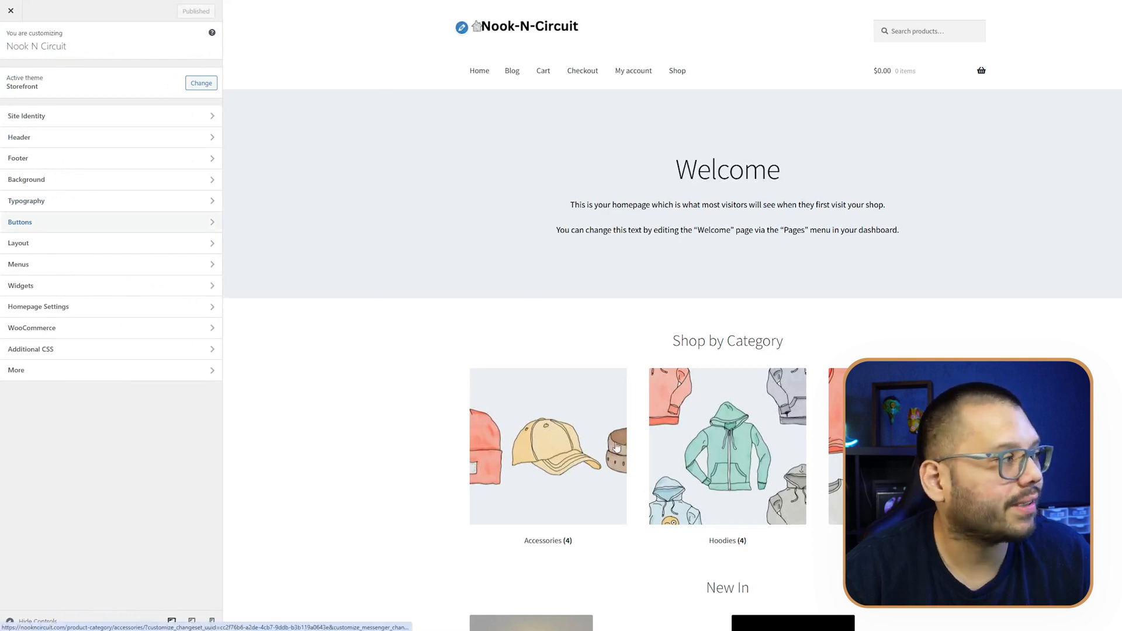
left_click(196, 244)
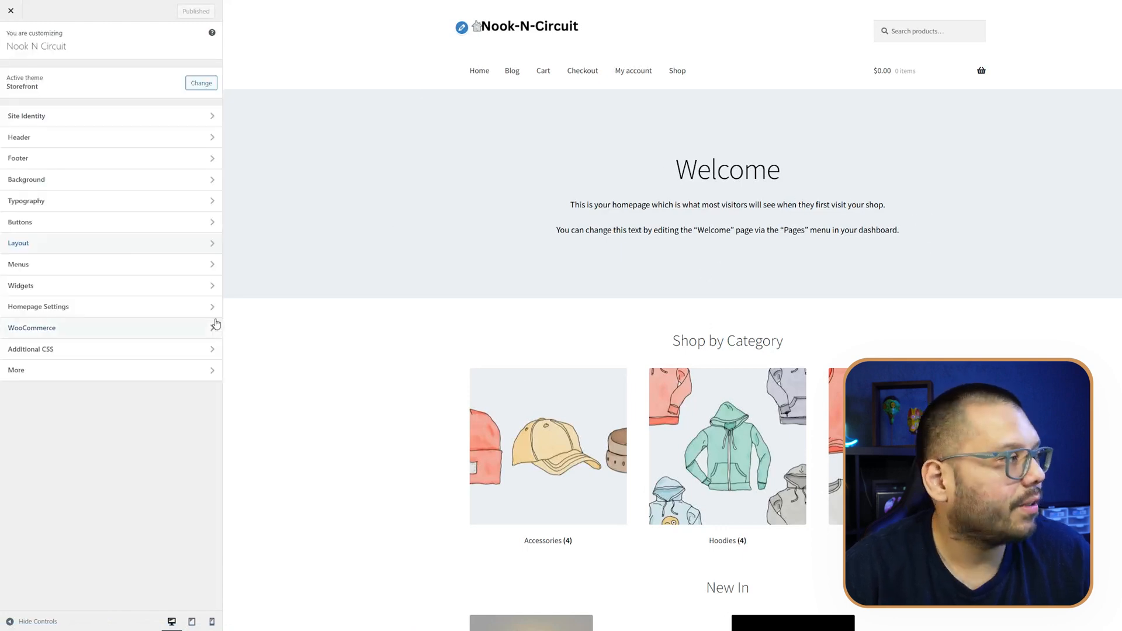
left_click(82, 265)
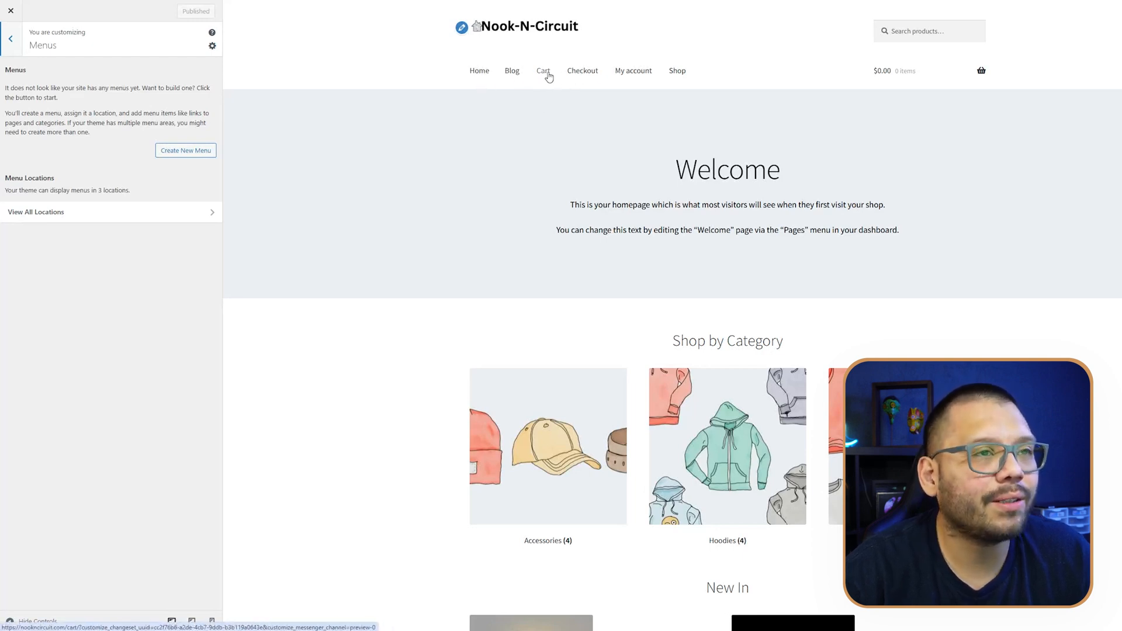
mouse_move(981, 76)
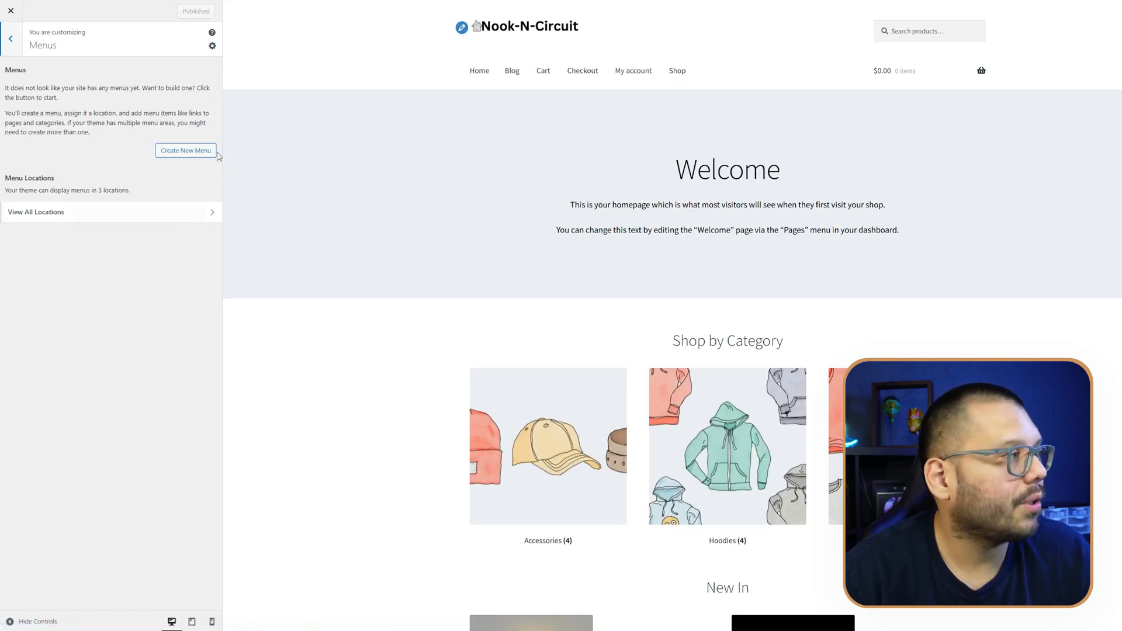
Step: Create a menu named 'Main Menu' for the Primary Menu location and list pages to add
left_click(186, 151)
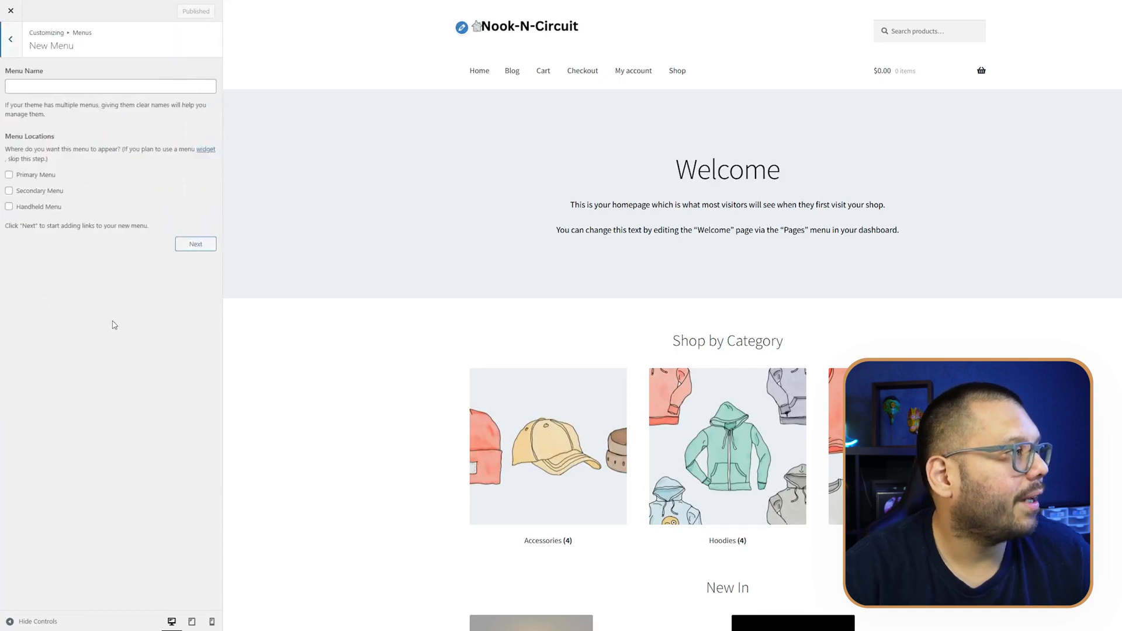
left_click(152, 82)
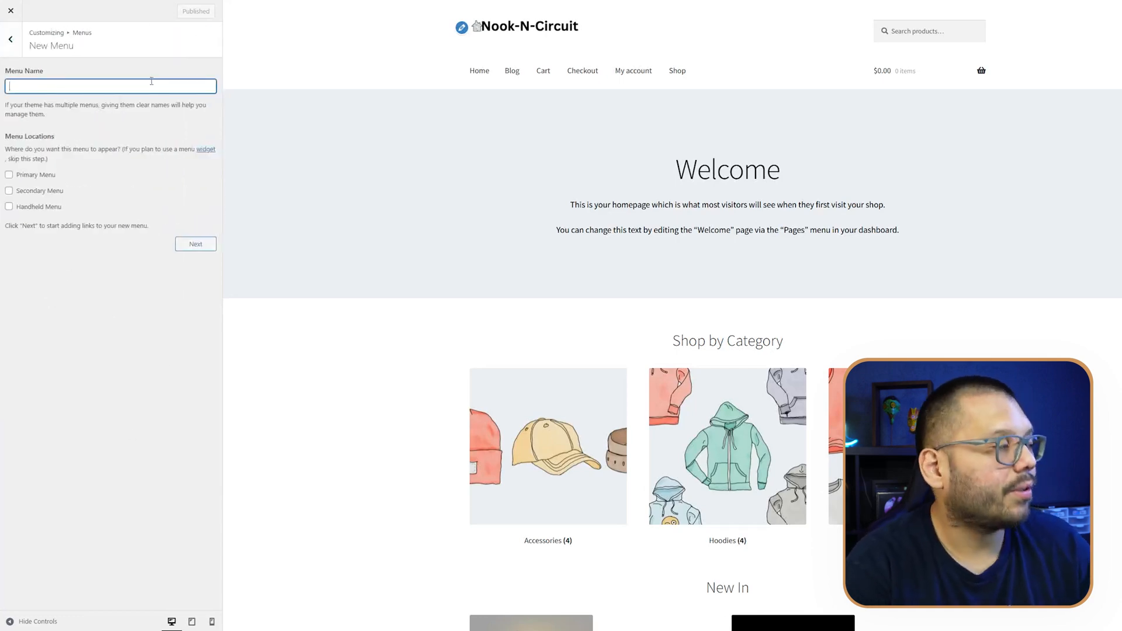
type("Main Menu")
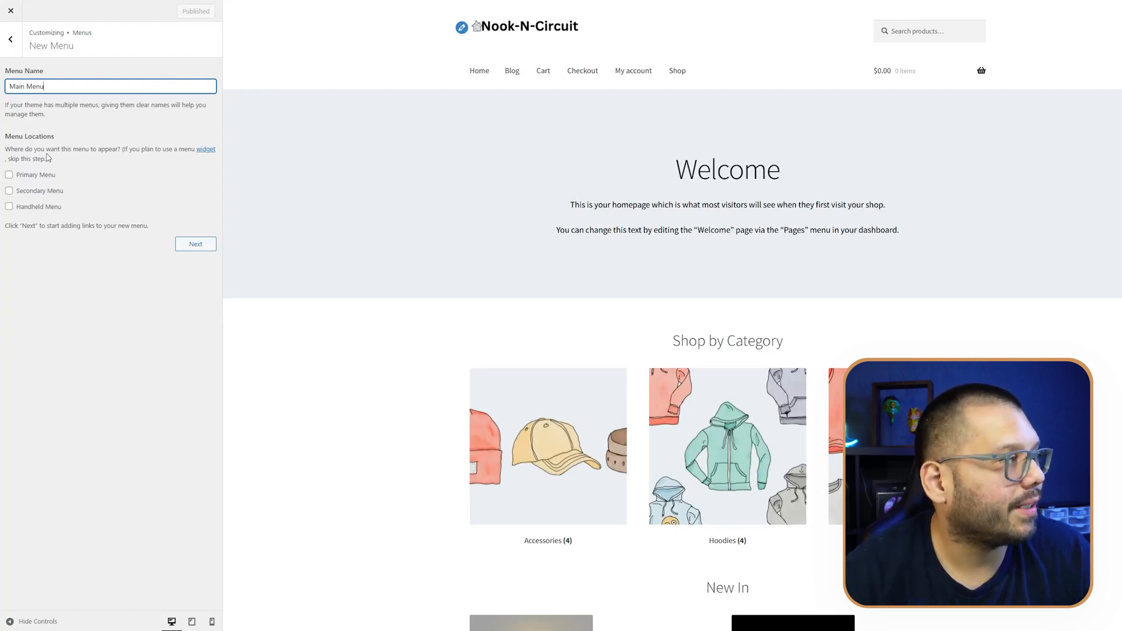
left_click(10, 175)
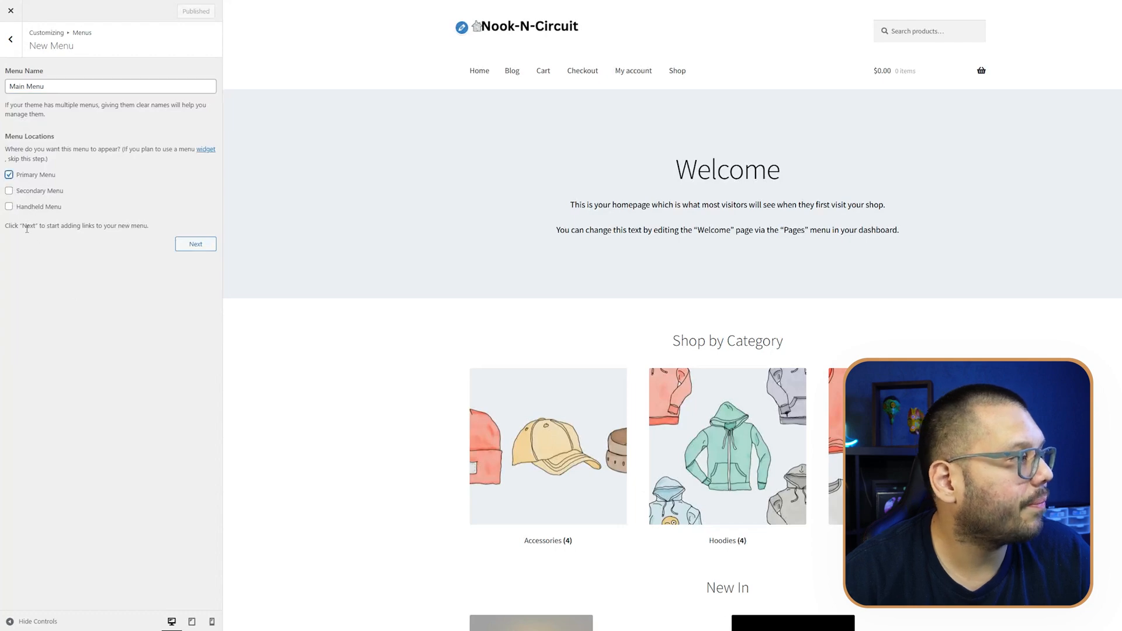
left_click(196, 245)
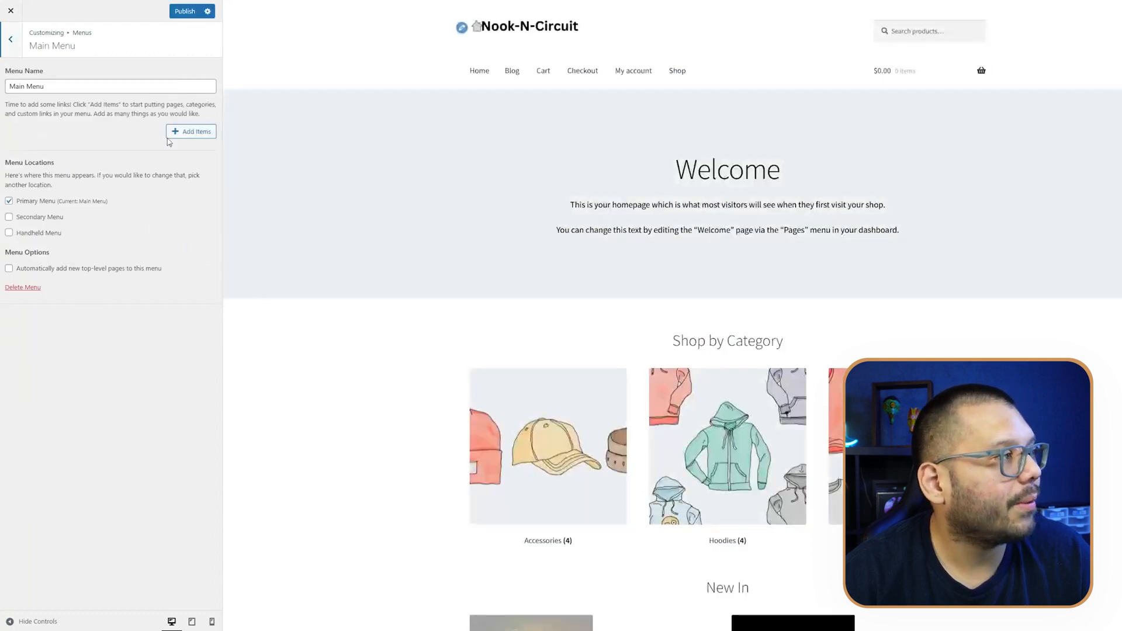
left_click(190, 132)
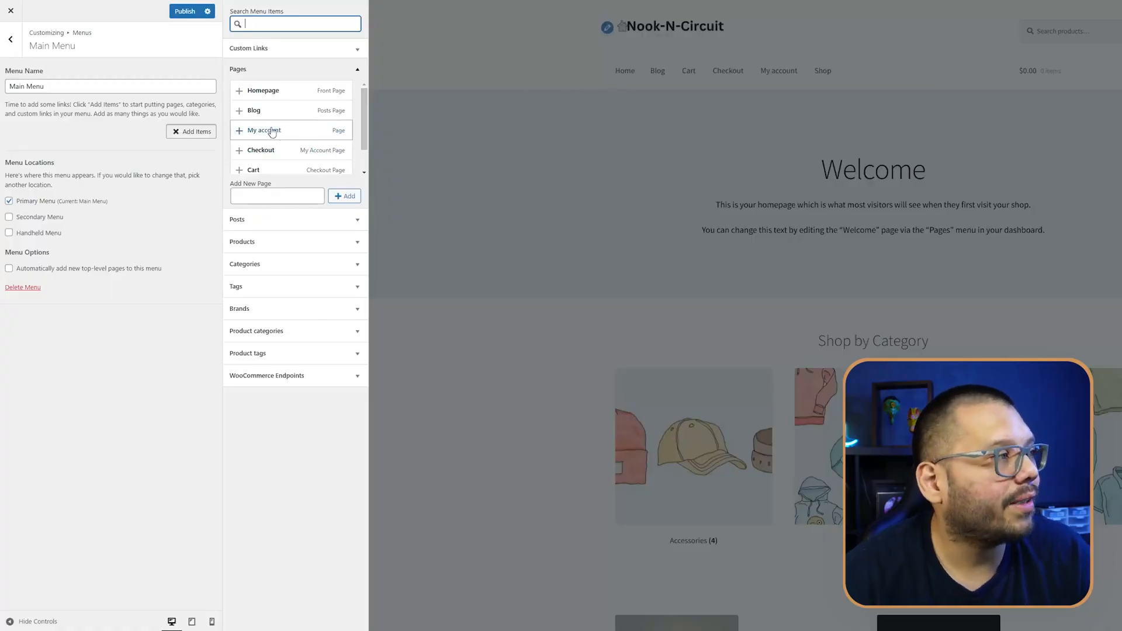
Step: Add the Homepage, Blog and Shop pages to Main Menu
scroll(297, 142, "down", 1)
scroll(299, 145, "up", 1)
left_click(288, 92)
left_click(290, 110)
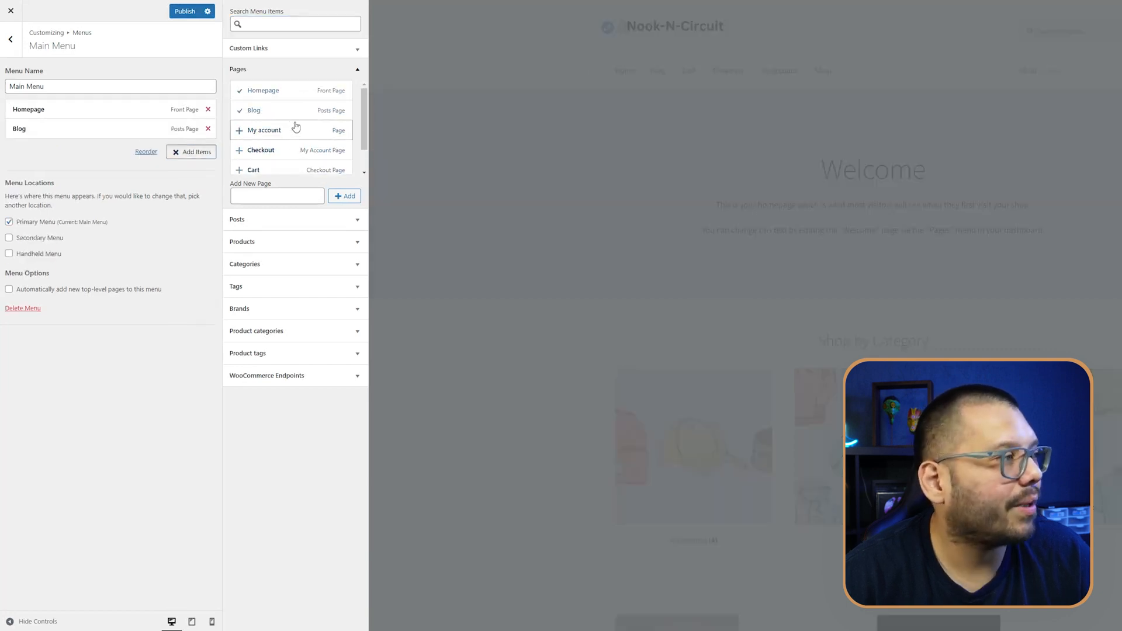
scroll(299, 129, "down", 1)
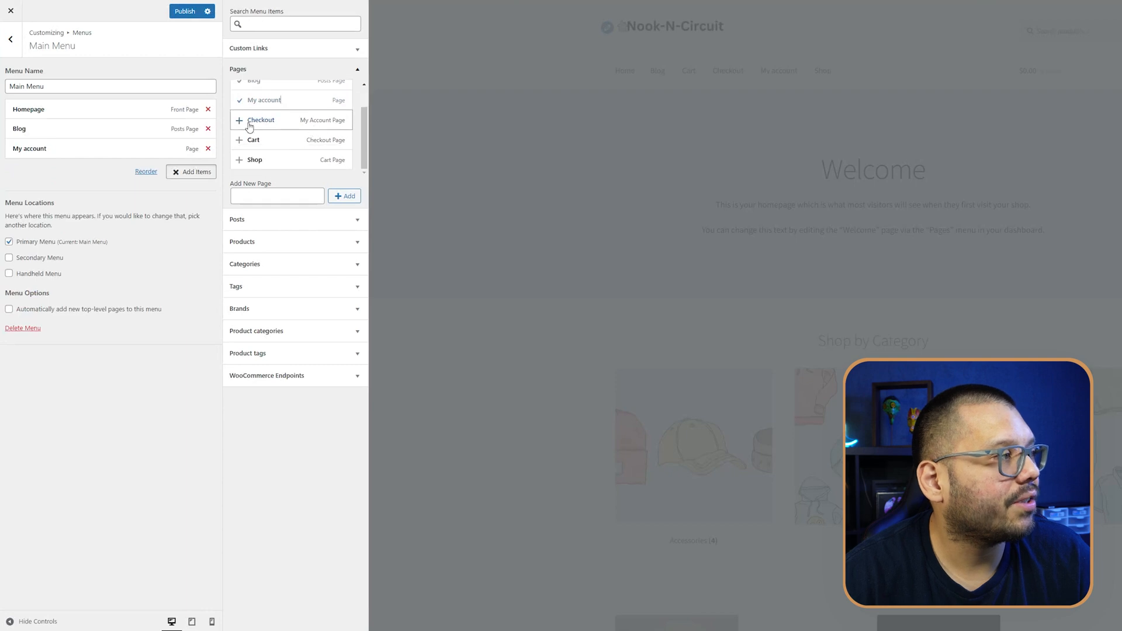
left_click(277, 167)
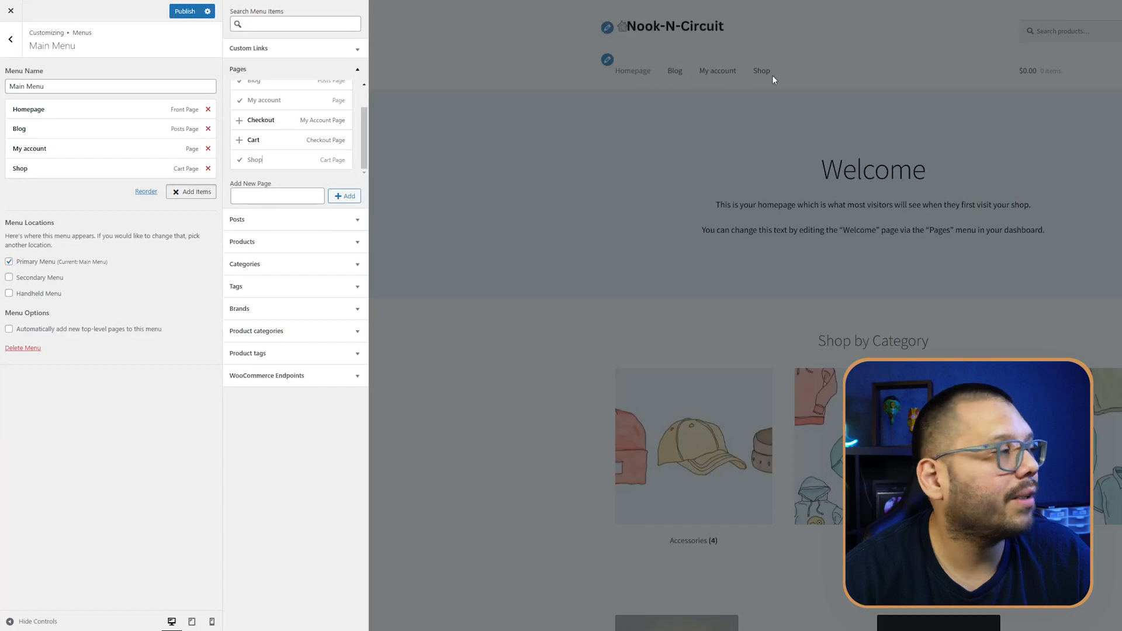
Step: Arrange the items as top-level Homepage, Shop, My account, Blog and publish the menu
mouse_move(60, 130)
left_mouse_down()
mouse_move(56, 171)
mouse_move(51, 125)
mouse_move(62, 125)
left_mouse_up()
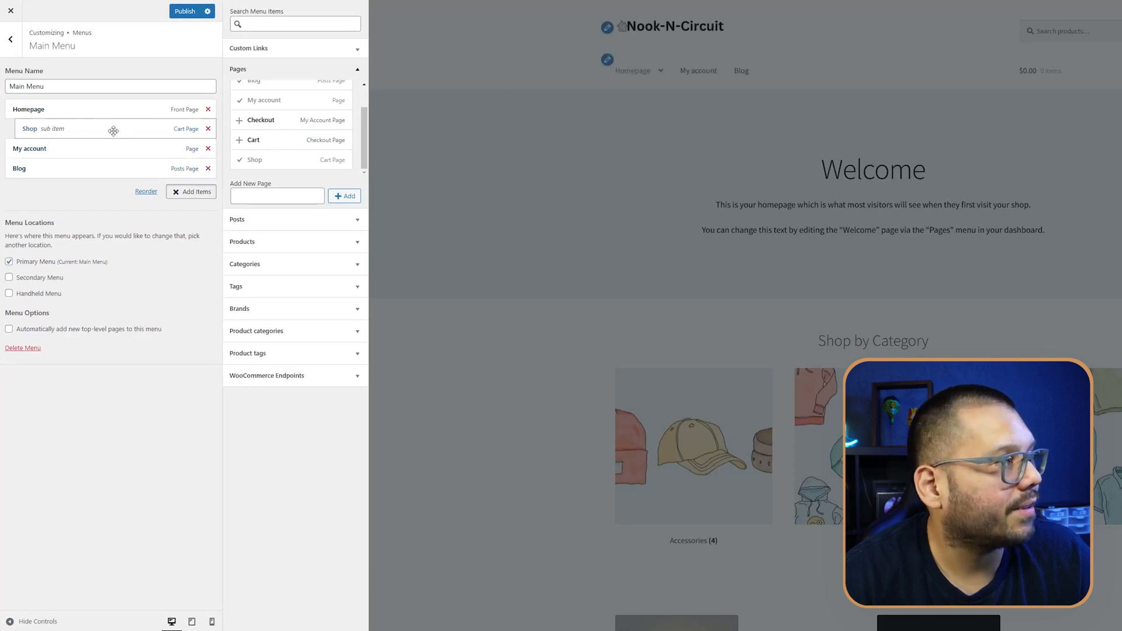
left_click_drag(55, 130, 48, 129)
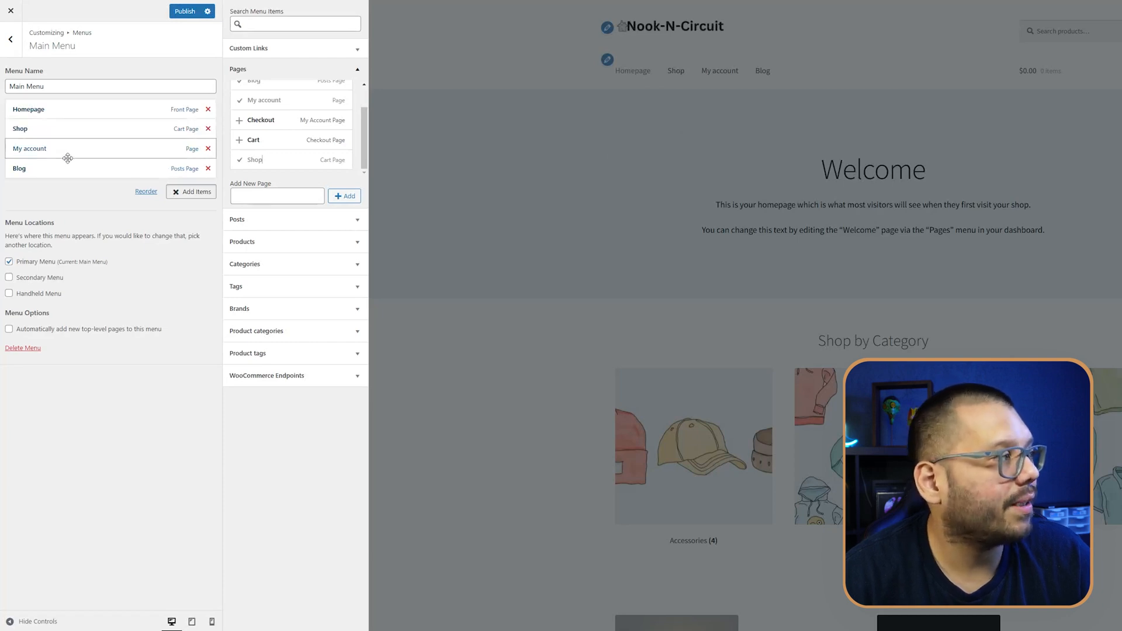
mouse_move(44, 129)
left_mouse_down()
mouse_move(35, 140)
mouse_move(58, 118)
mouse_move(35, 108)
mouse_move(56, 129)
left_mouse_up()
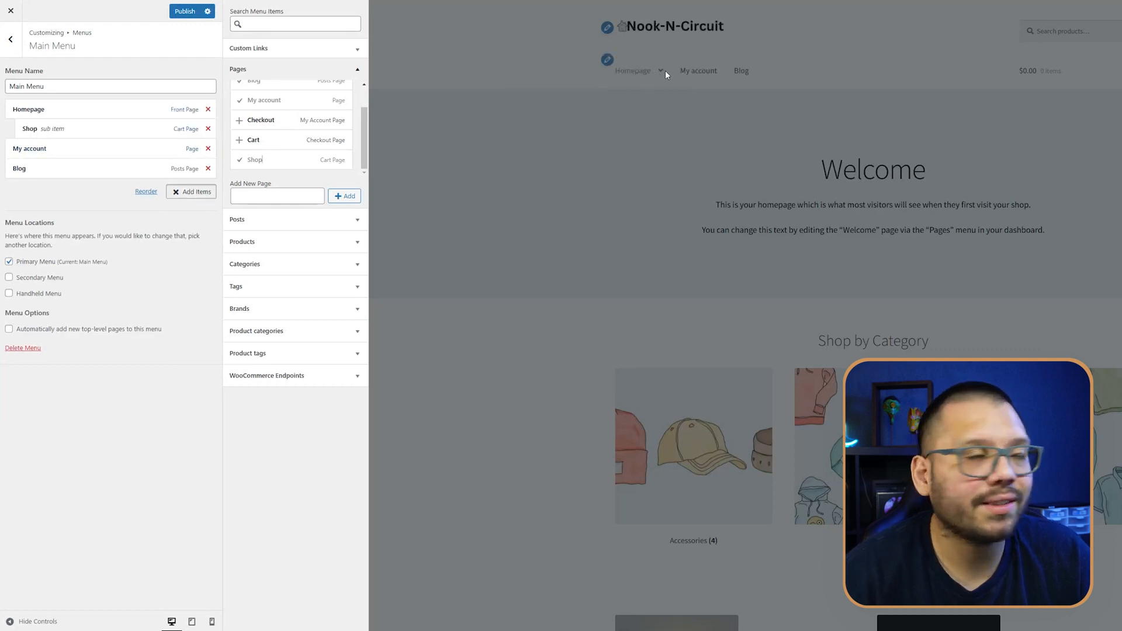
left_click_drag(75, 131, 53, 139)
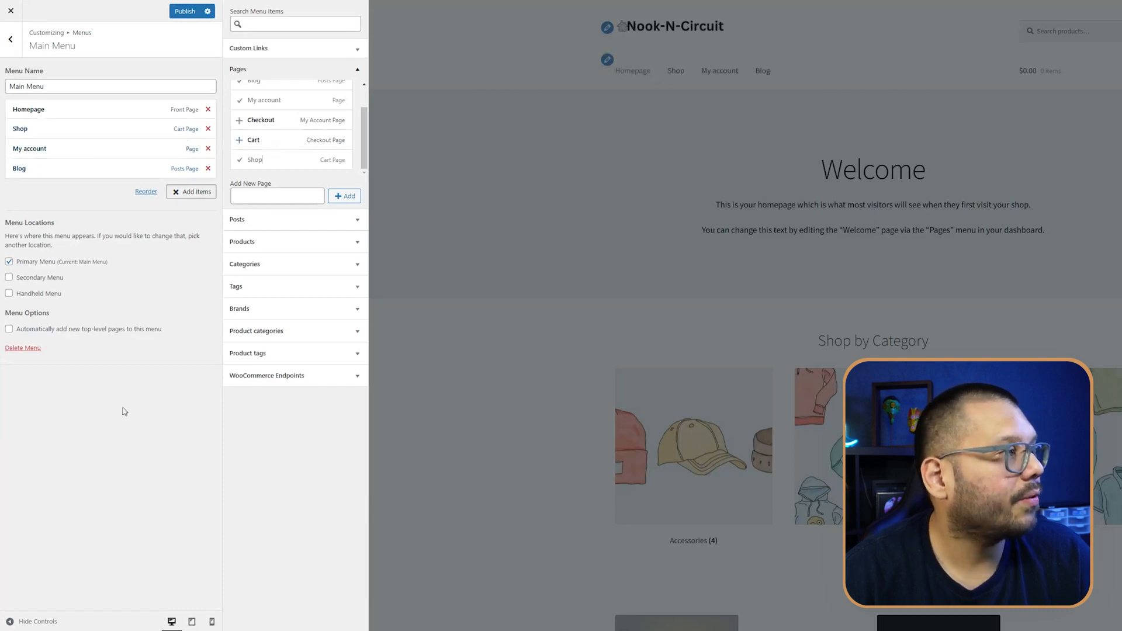
left_click(183, 12)
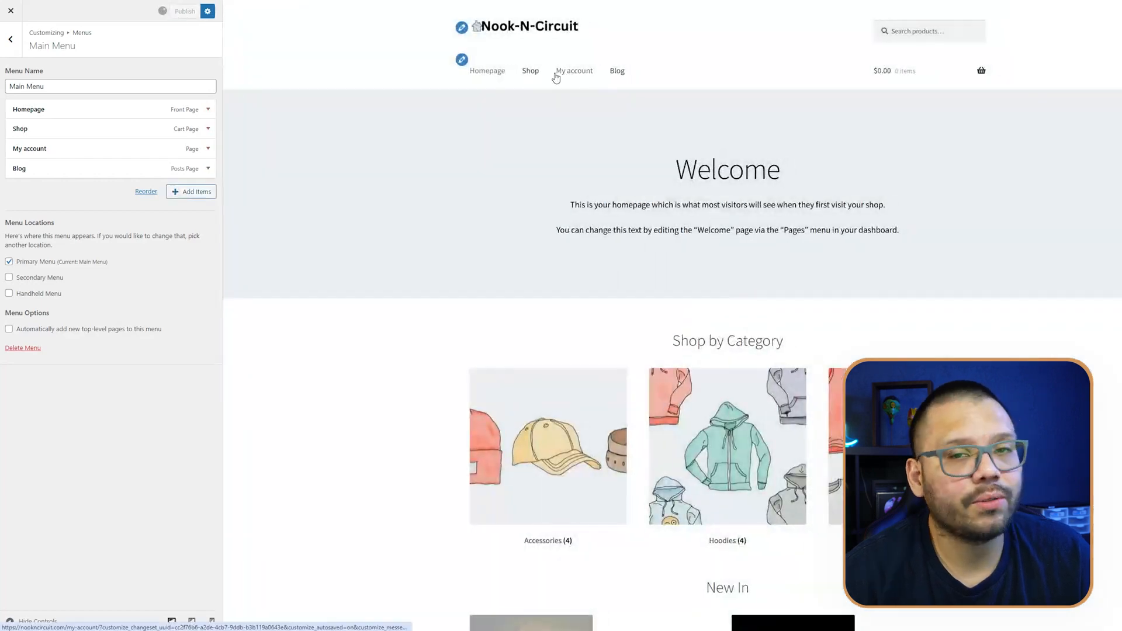
Step: Back out of Menus and look at the Customizer's Widgets settings
left_click(11, 39)
left_click(11, 41)
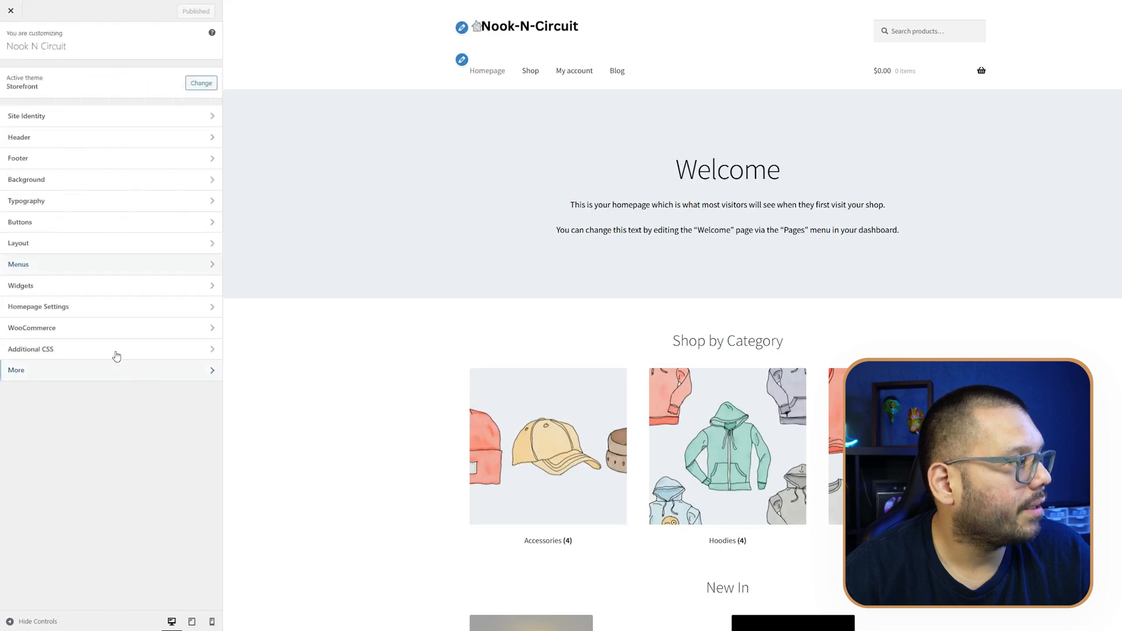
left_click(81, 291)
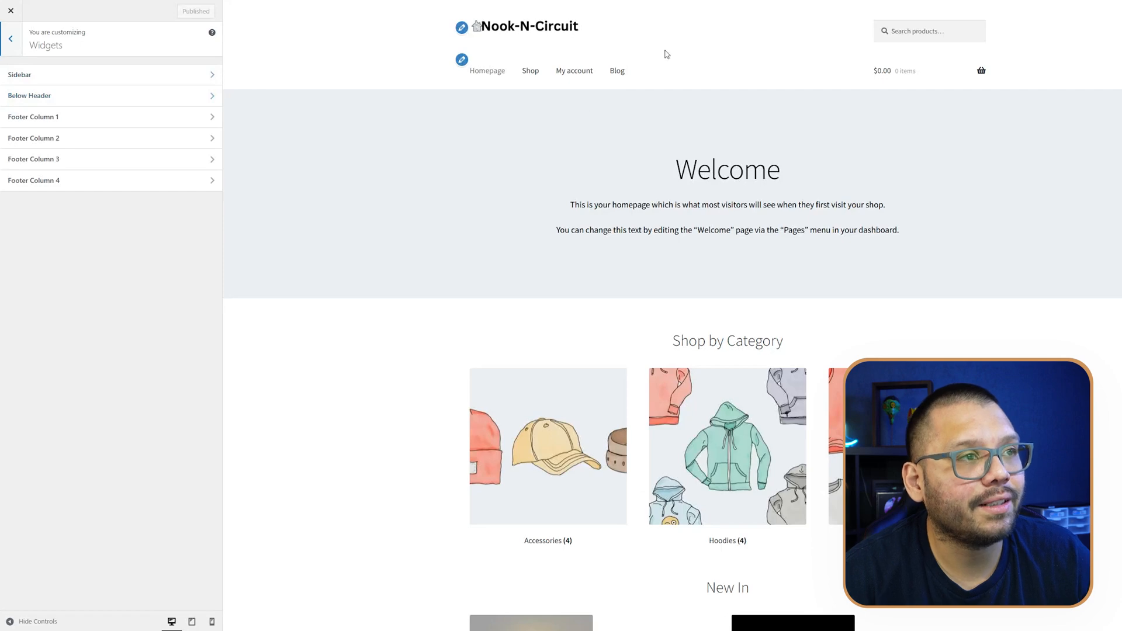
left_click(10, 39)
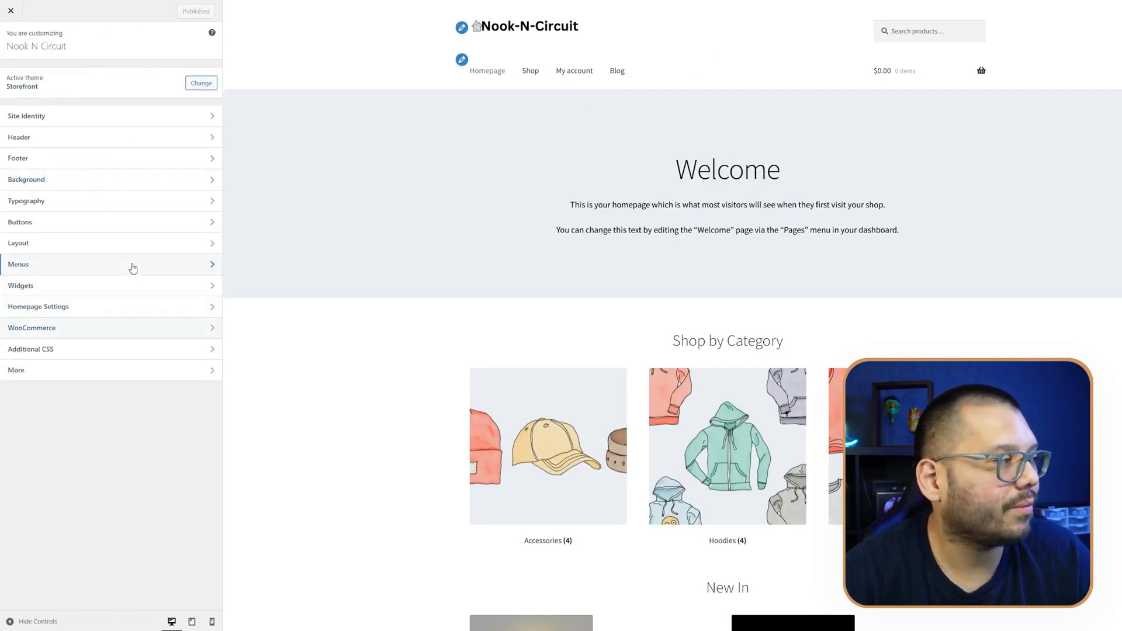
Step: Look through WooCommerce's Product Page and Checkout settings, then return to the main Customizer list
left_click(73, 333)
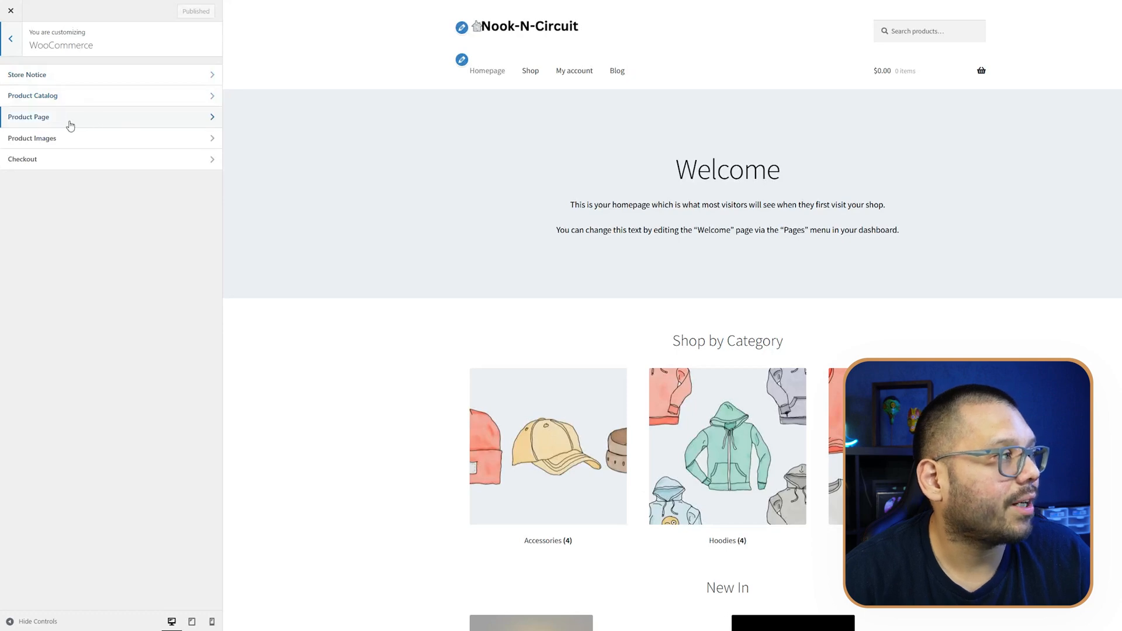
left_click(123, 125)
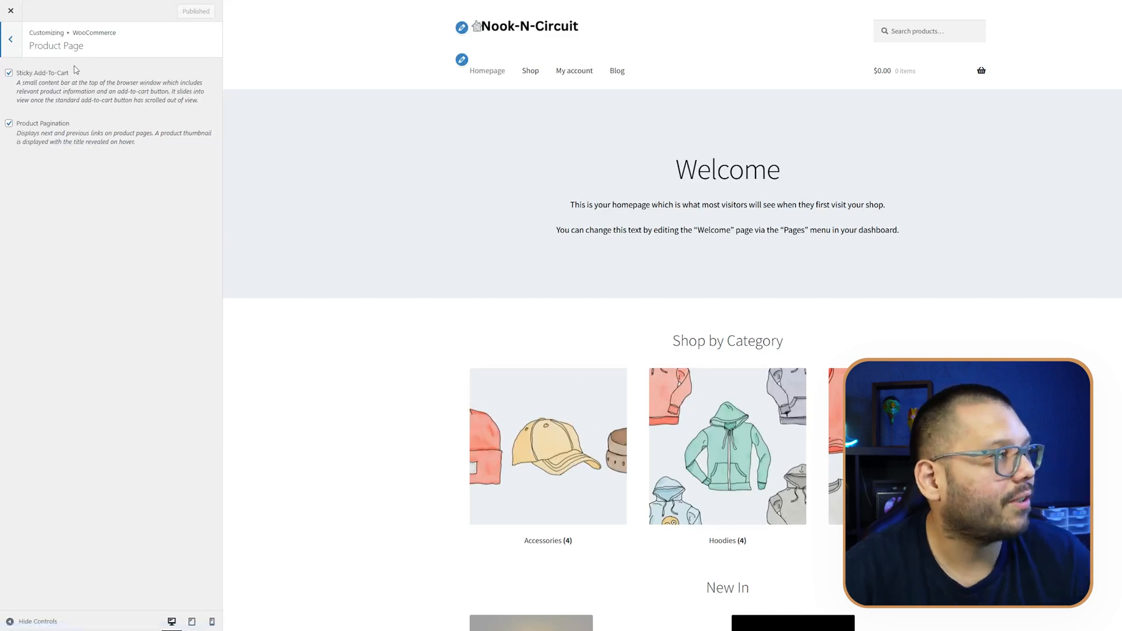
left_click(10, 39)
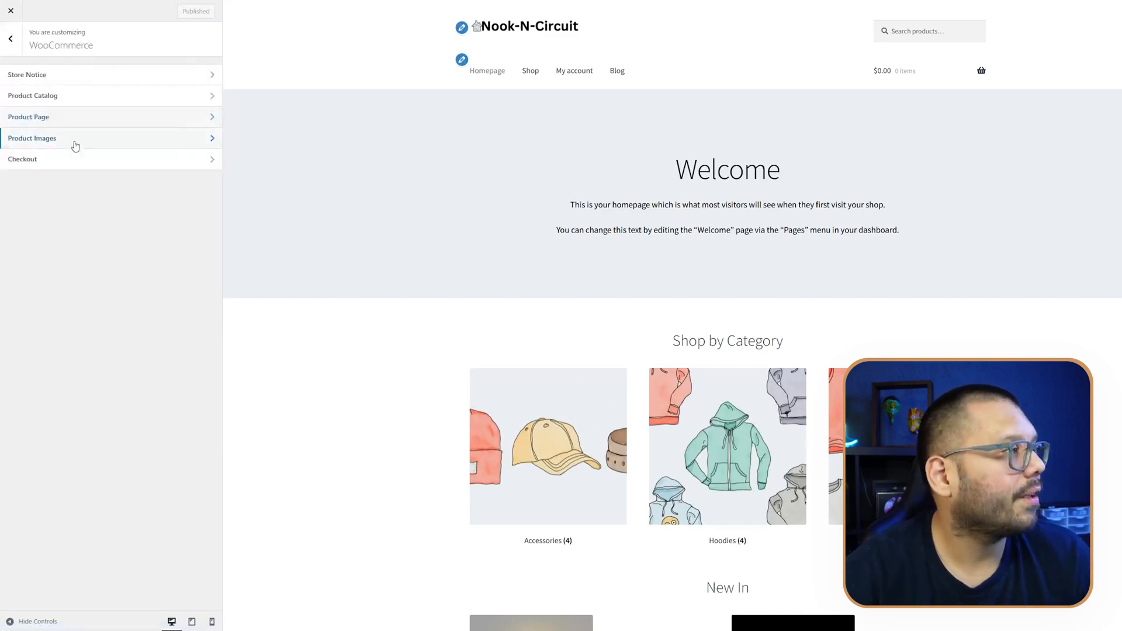
left_click(101, 168)
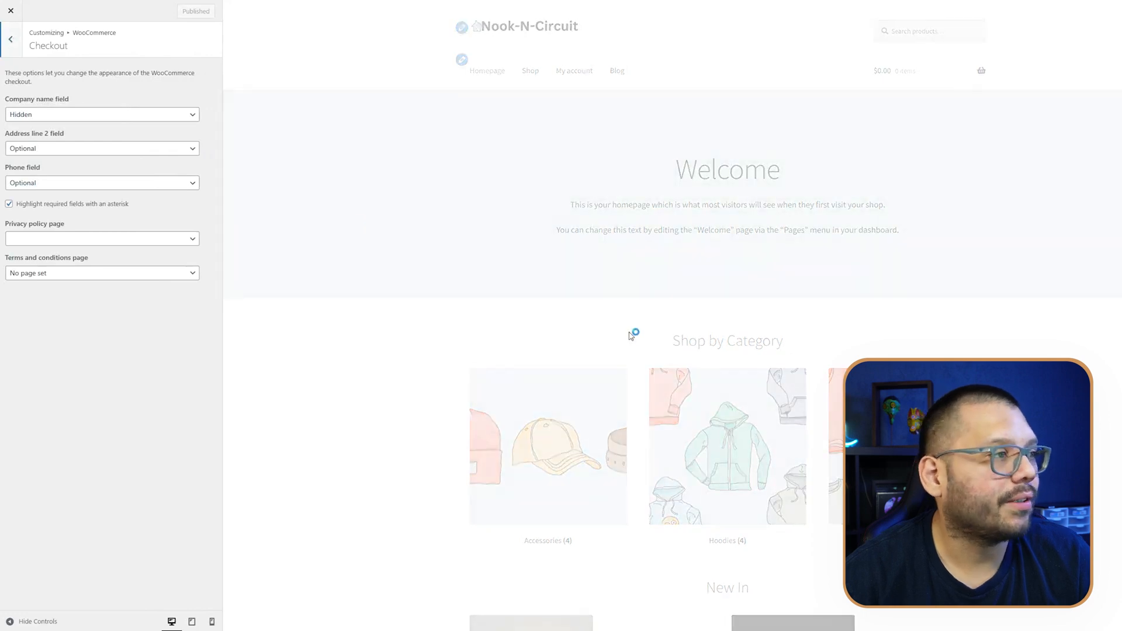
left_click(11, 41)
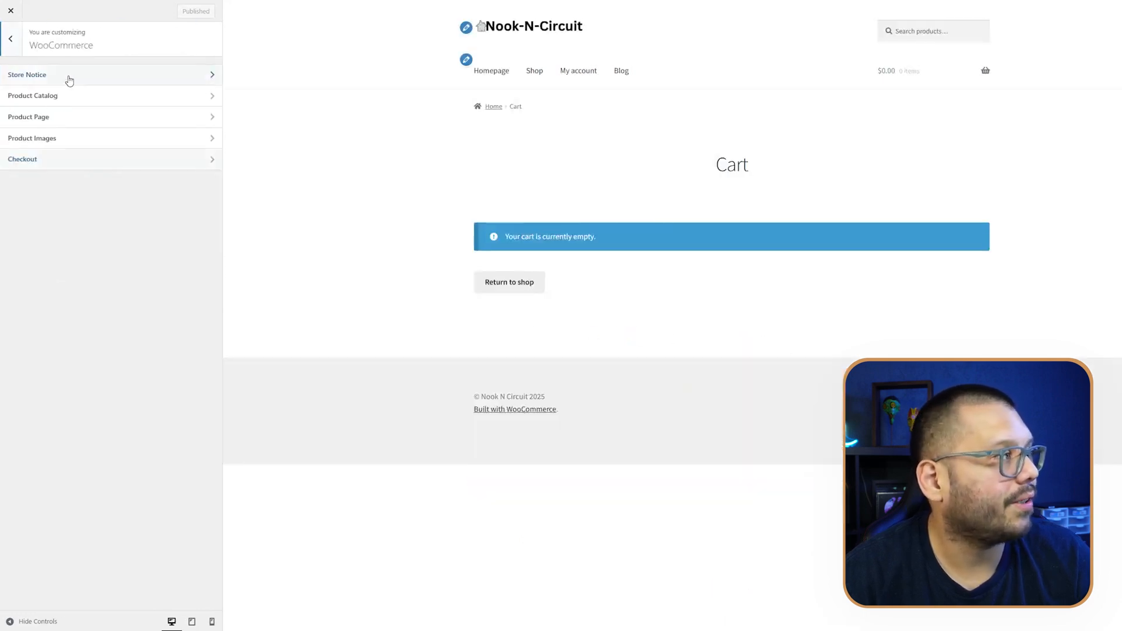
left_click(11, 39)
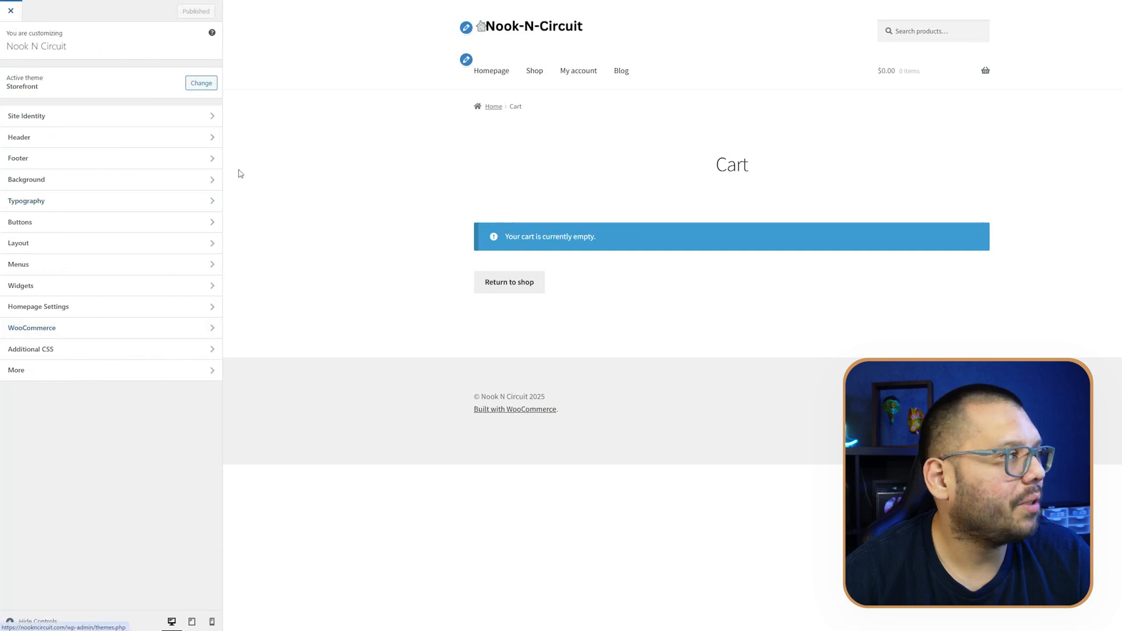
Step: Close the Customizer and open Homepage from All Pages in the block editor
left_click(11, 11)
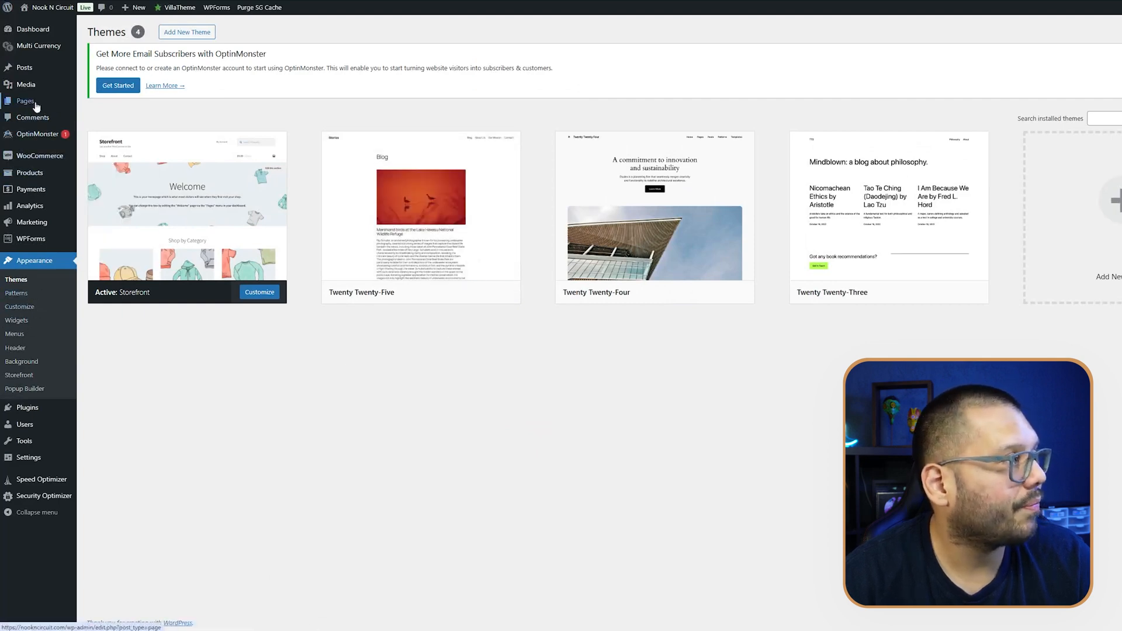
mouse_move(25, 106)
left_click(99, 103)
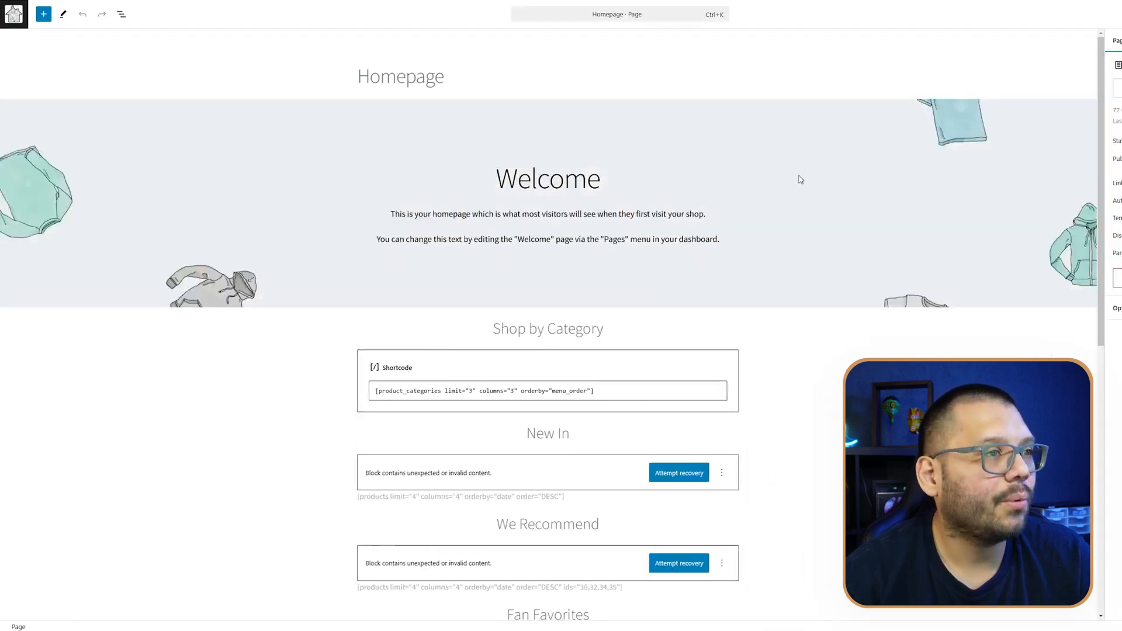
left_click(760, 175)
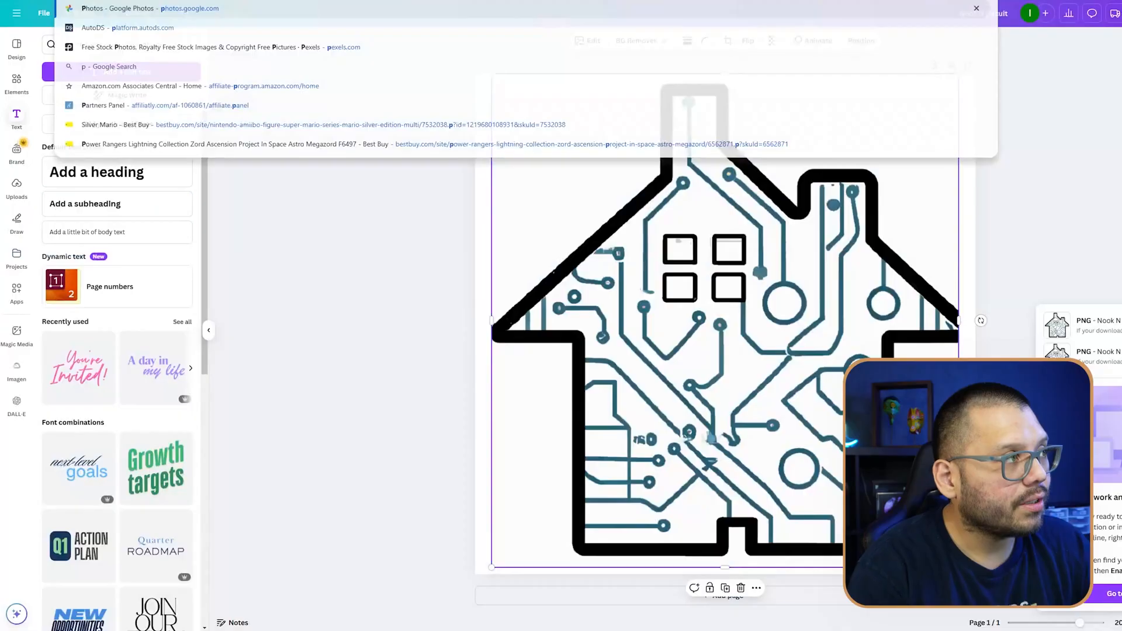
Step: Load pexels.com from the browser address bar
type("pex")
key("Return")
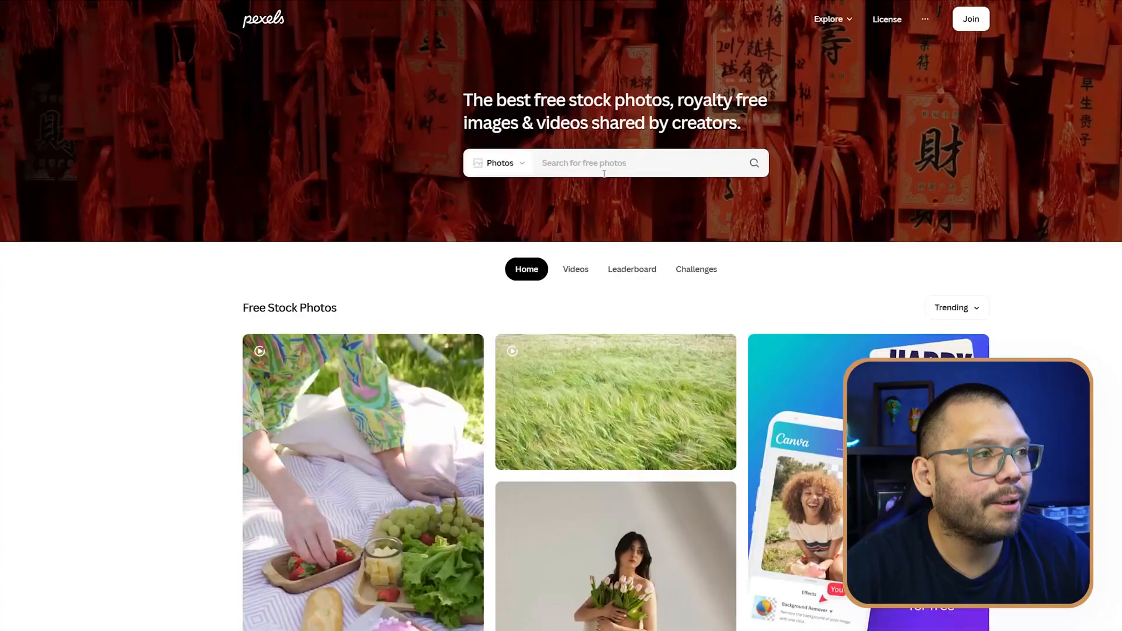
Step: Search Pexels for 'modern home interior' filtered to horizontal photos
left_click(597, 164)
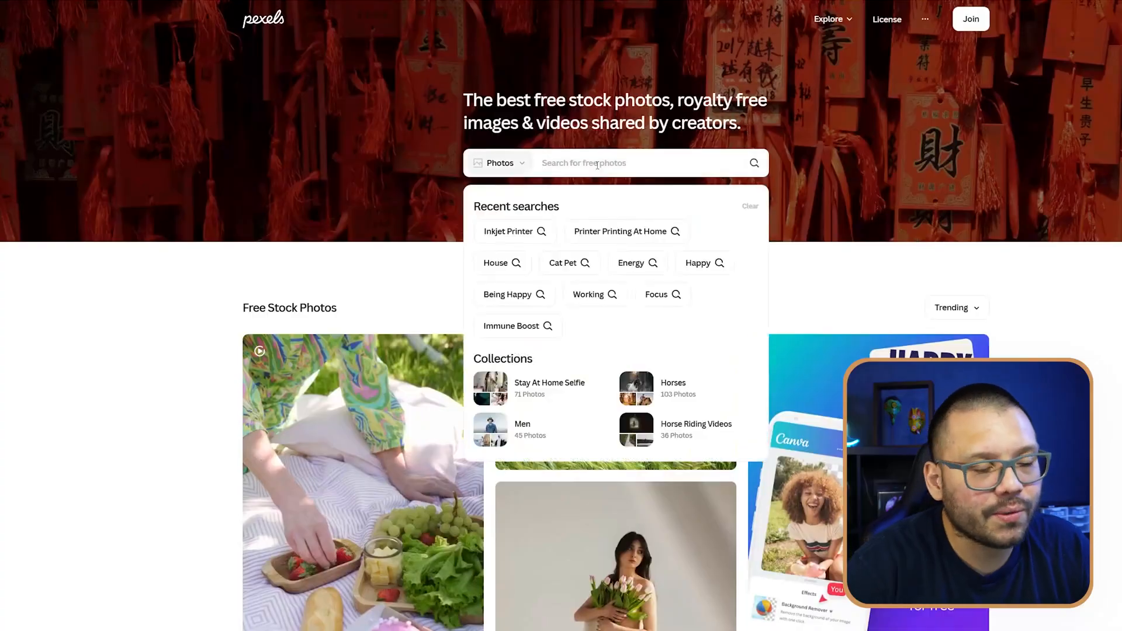
type("modern home in")
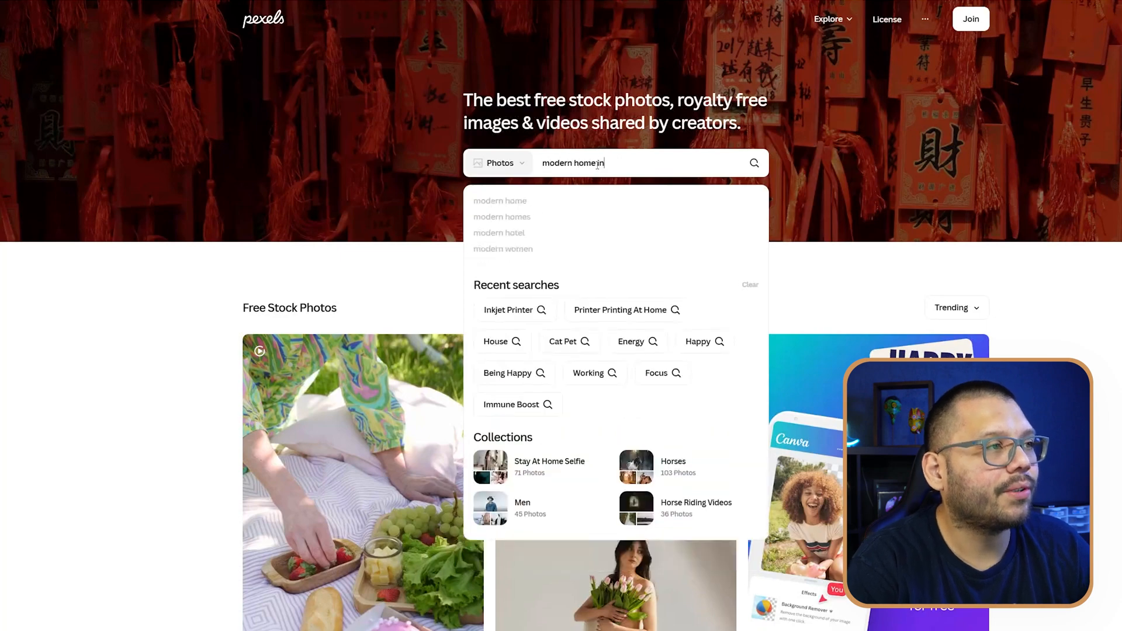
type("terior")
key("Return")
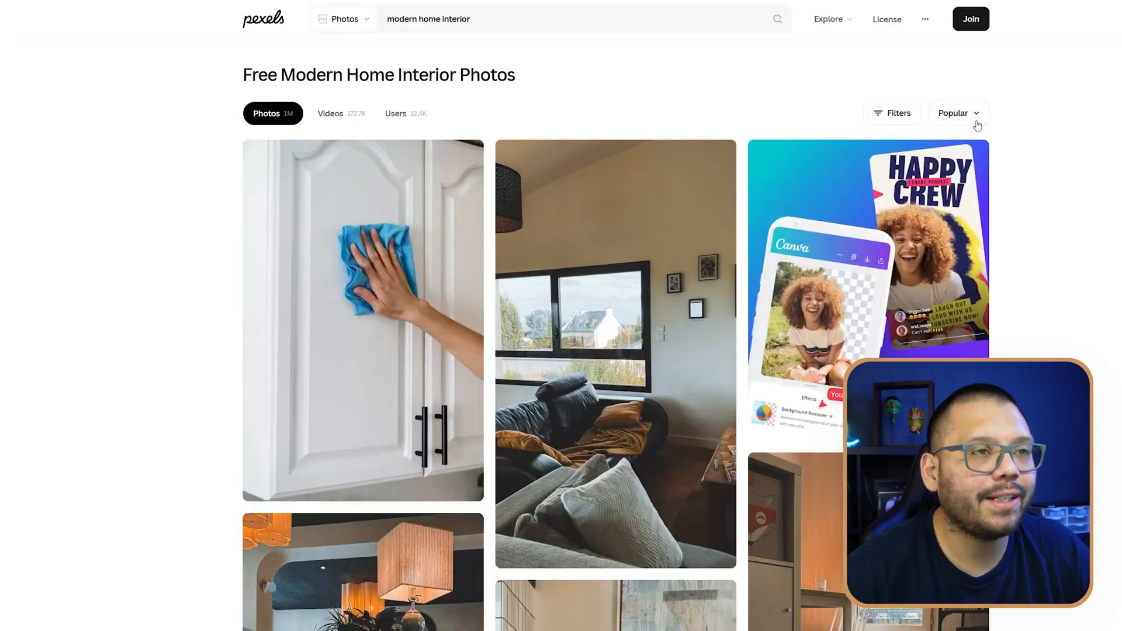
left_click(949, 116)
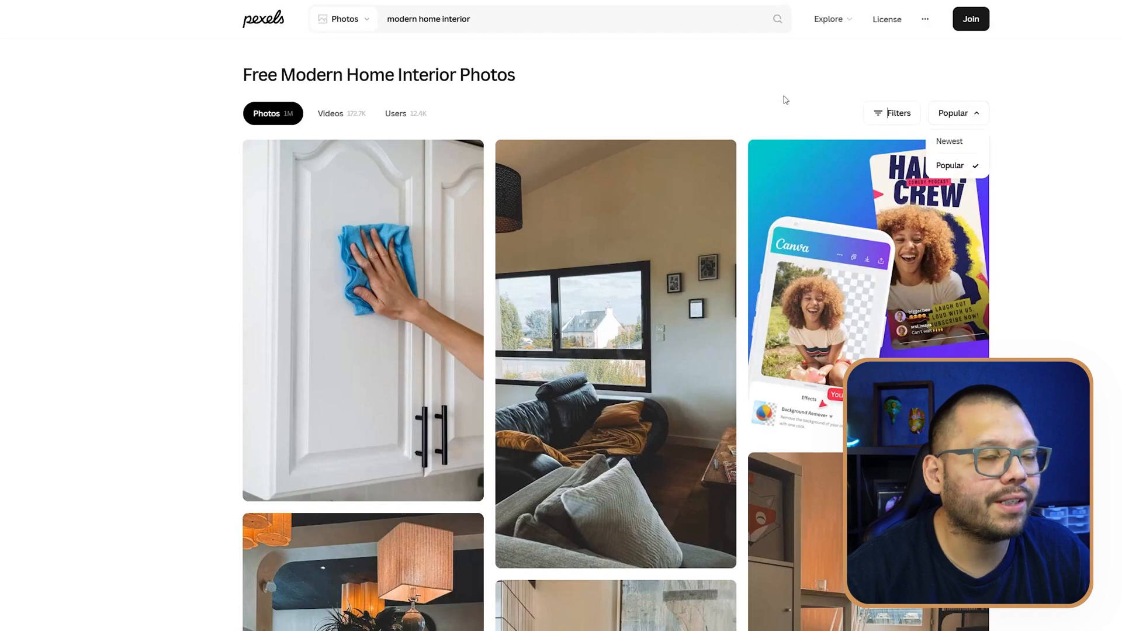
left_click(885, 123)
left_click(882, 117)
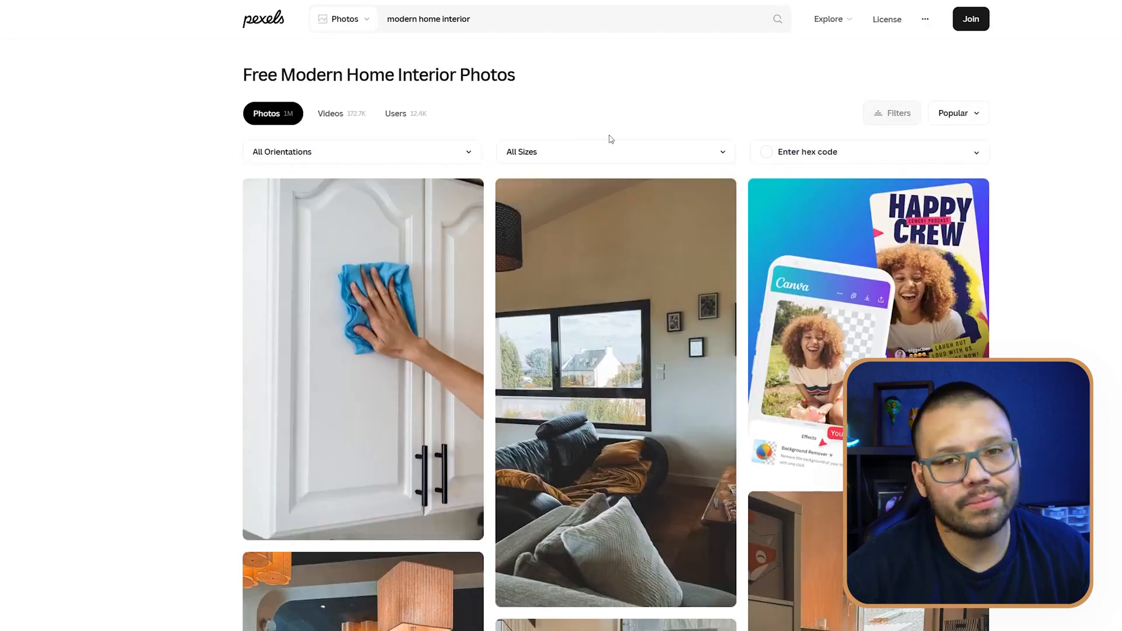
left_click(307, 158)
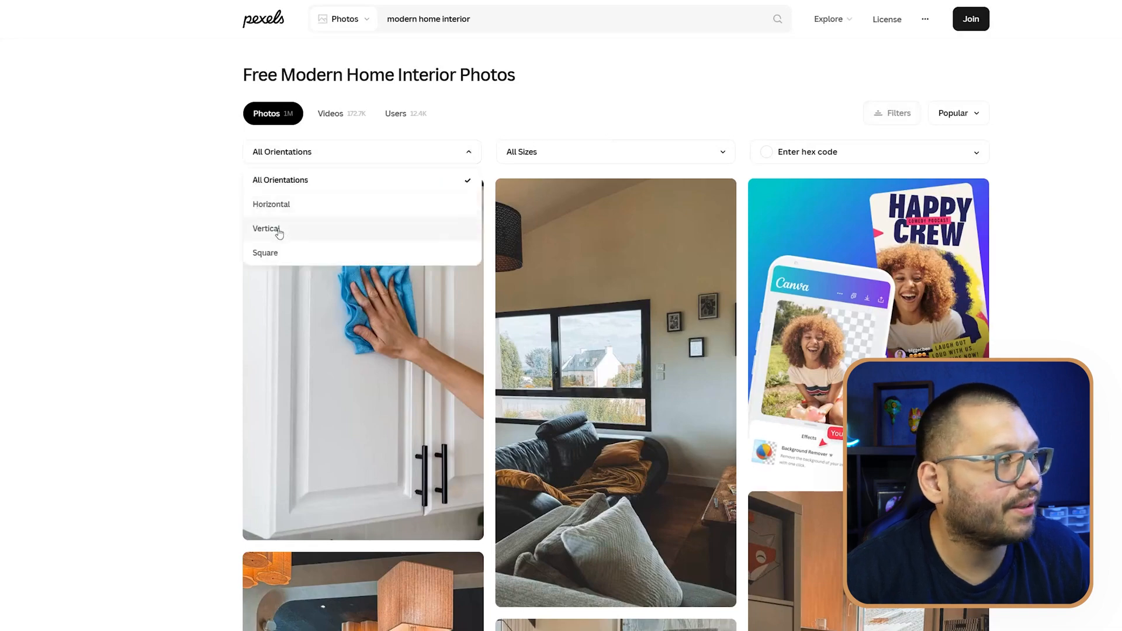
left_click(271, 204)
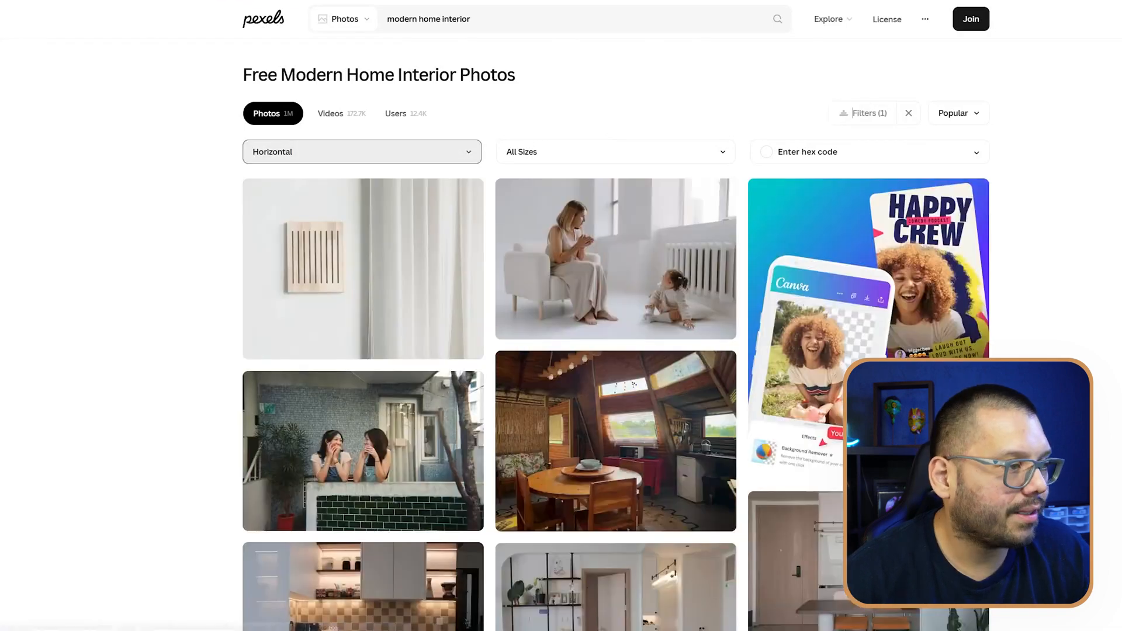
Step: Download the brick-wall, modern kitchen and living-room photos for free
scroll(958, 192, "down", 10)
scroll(616, 333, "down", 1)
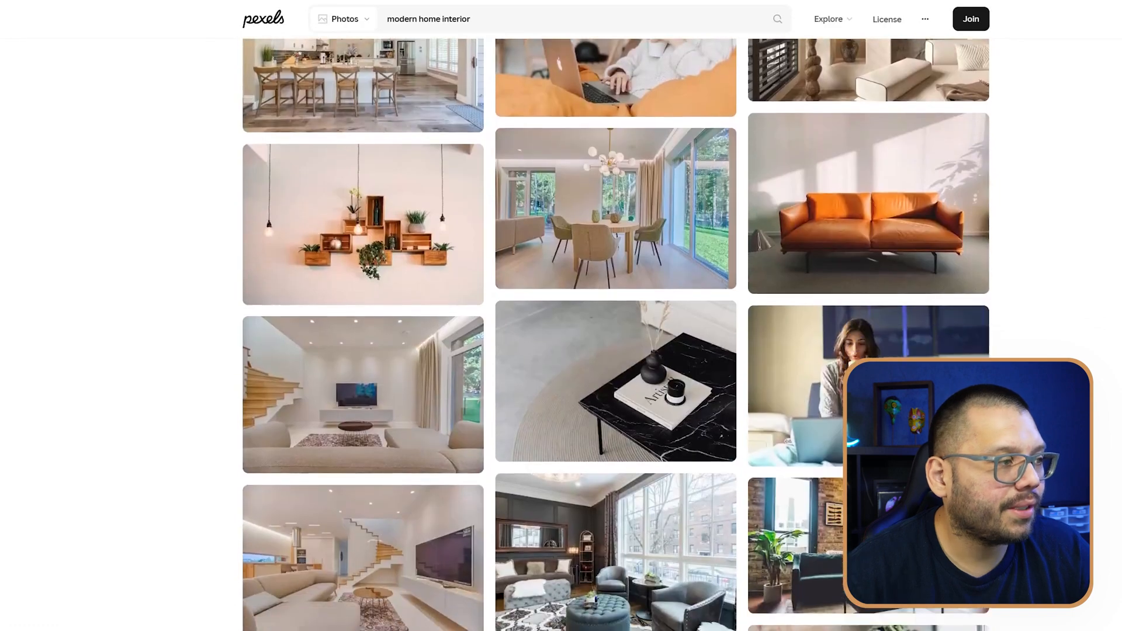
scroll(616, 333, "down", 1)
scroll(384, 274, "down", 2)
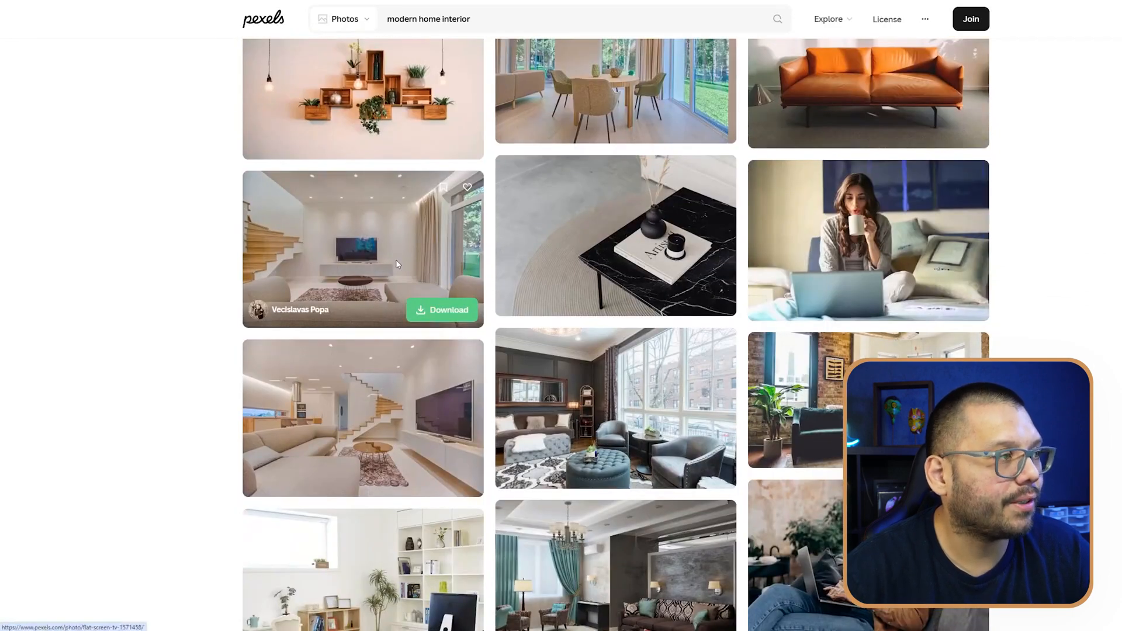
scroll(419, 269, "down", 12)
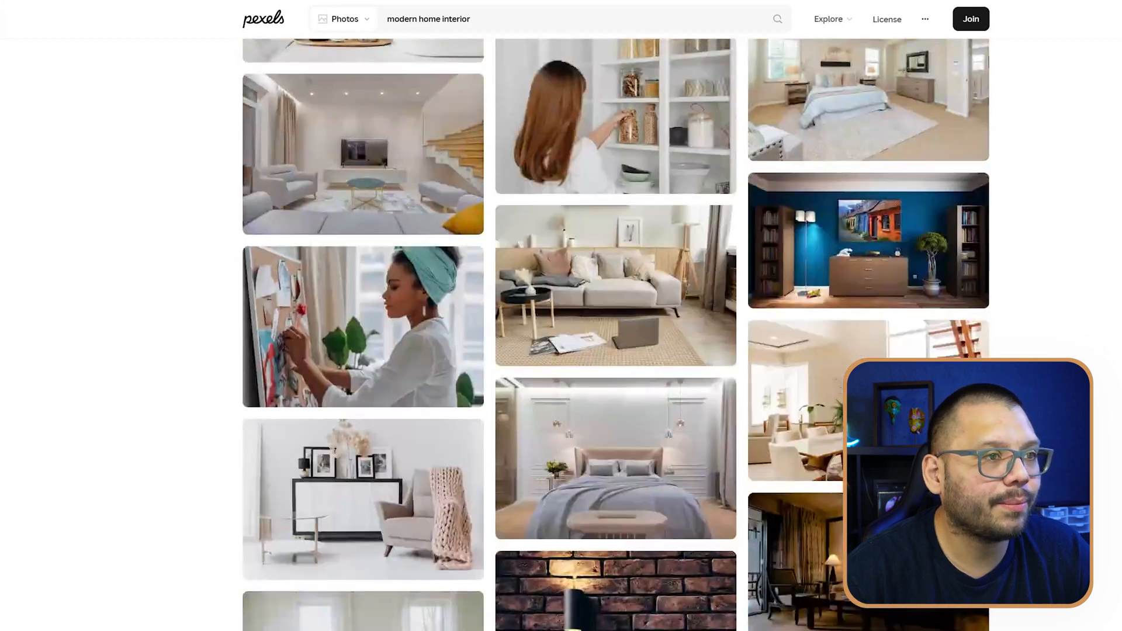
scroll(620, 217, "down", 9)
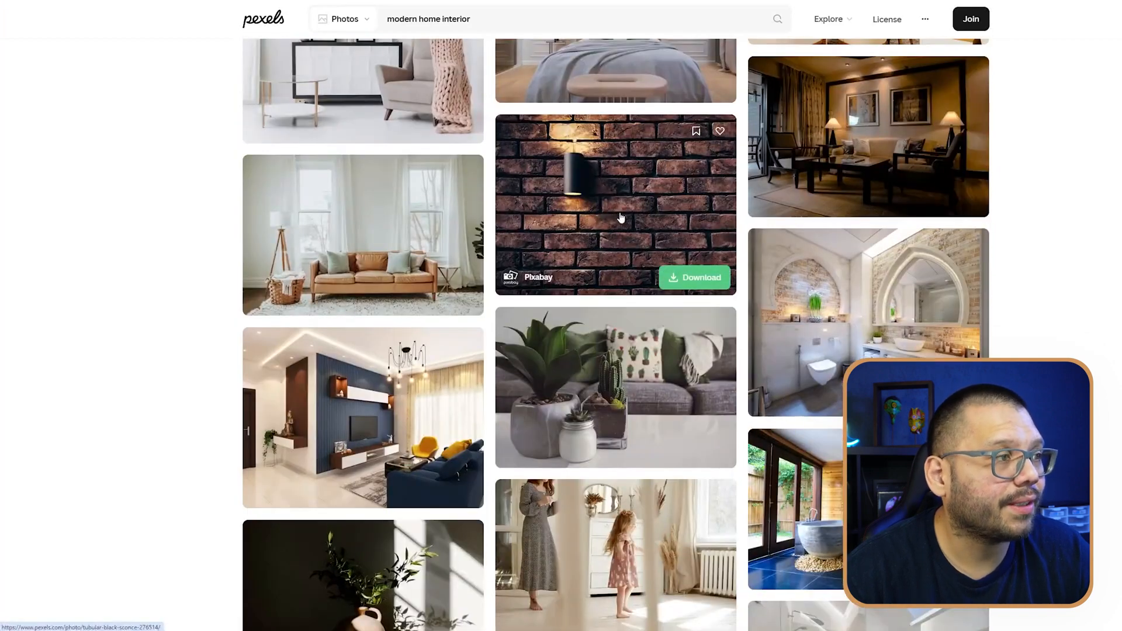
left_click(718, 191)
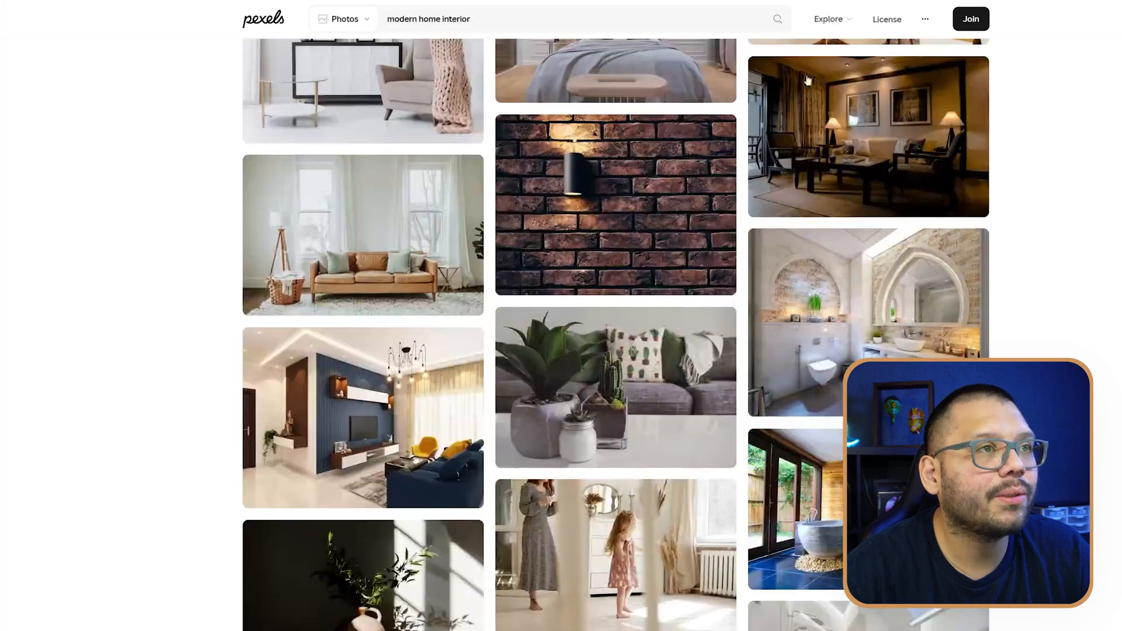
scroll(610, 215, "down", 10)
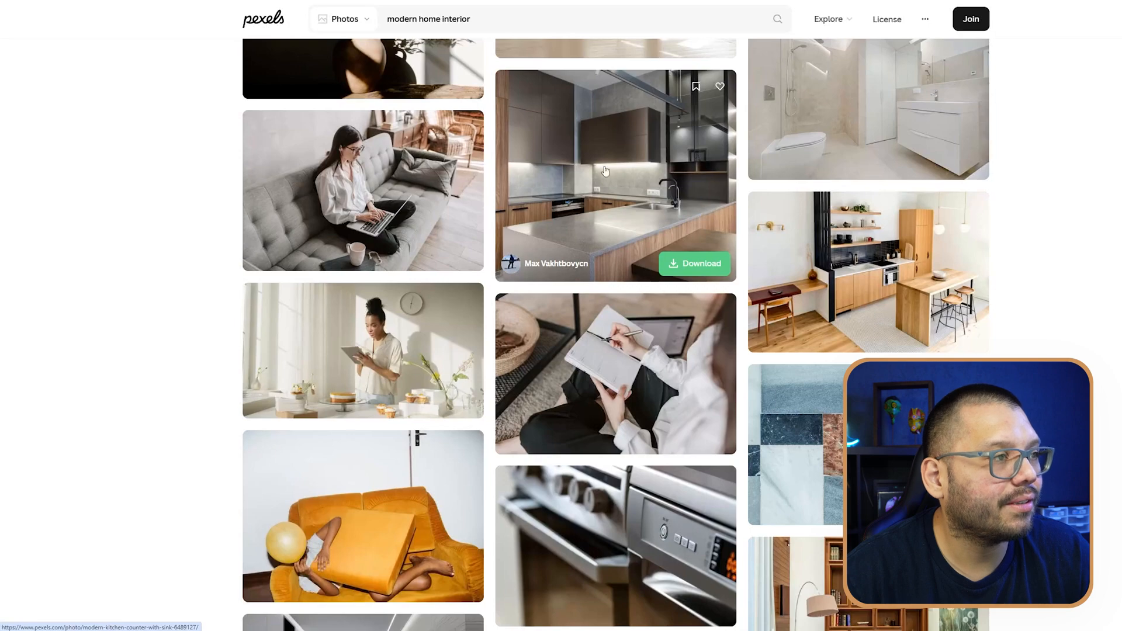
left_click(699, 266)
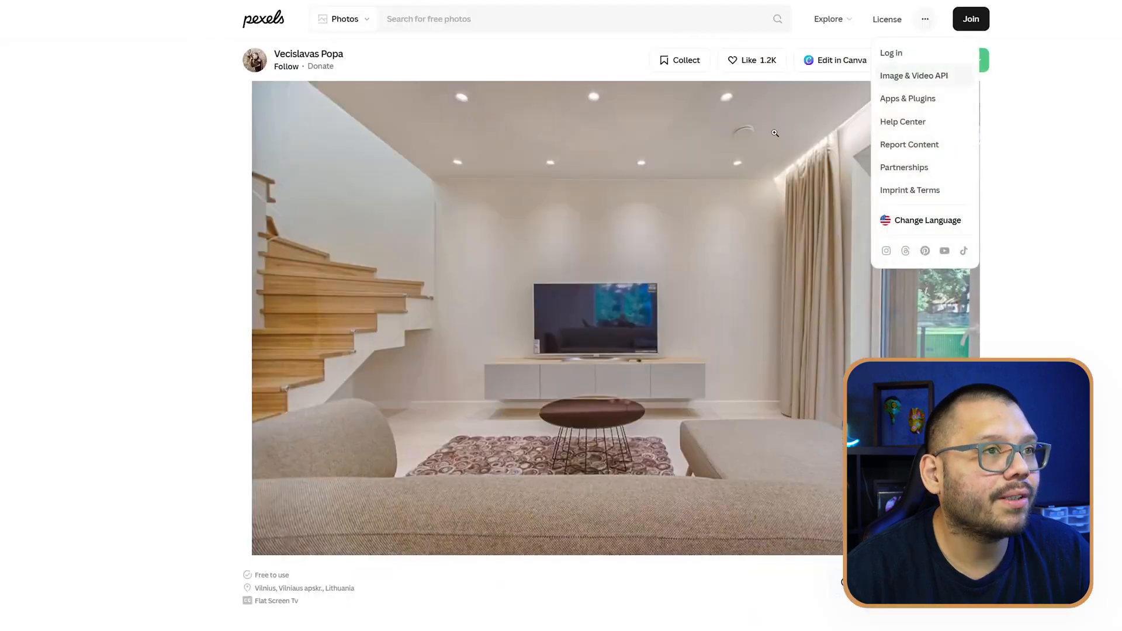
left_click(920, 59)
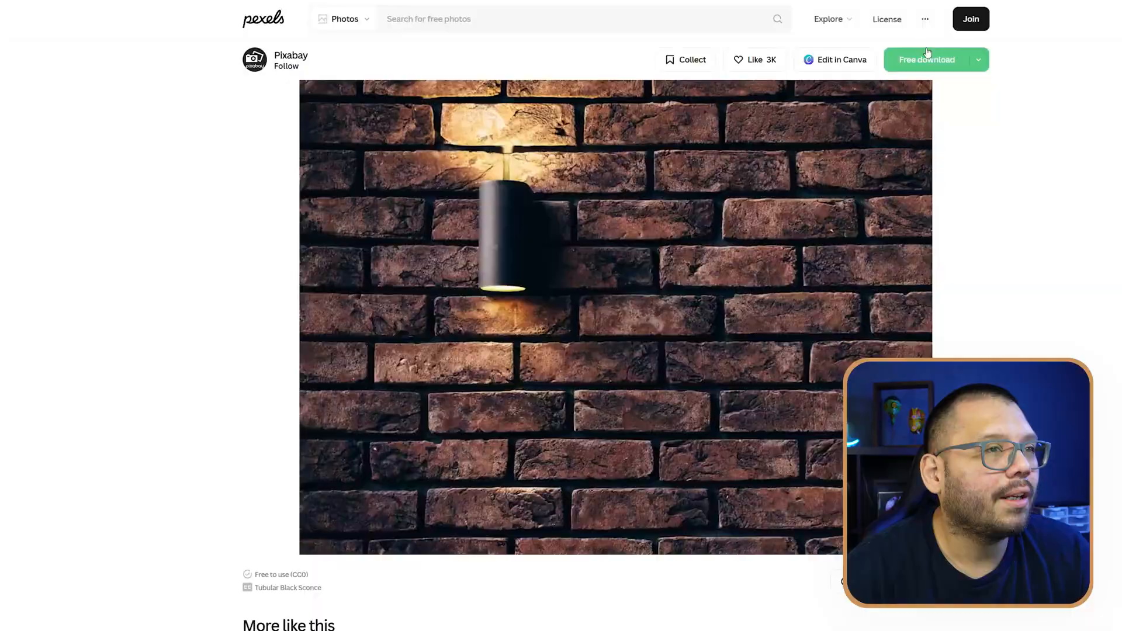
left_click(927, 55)
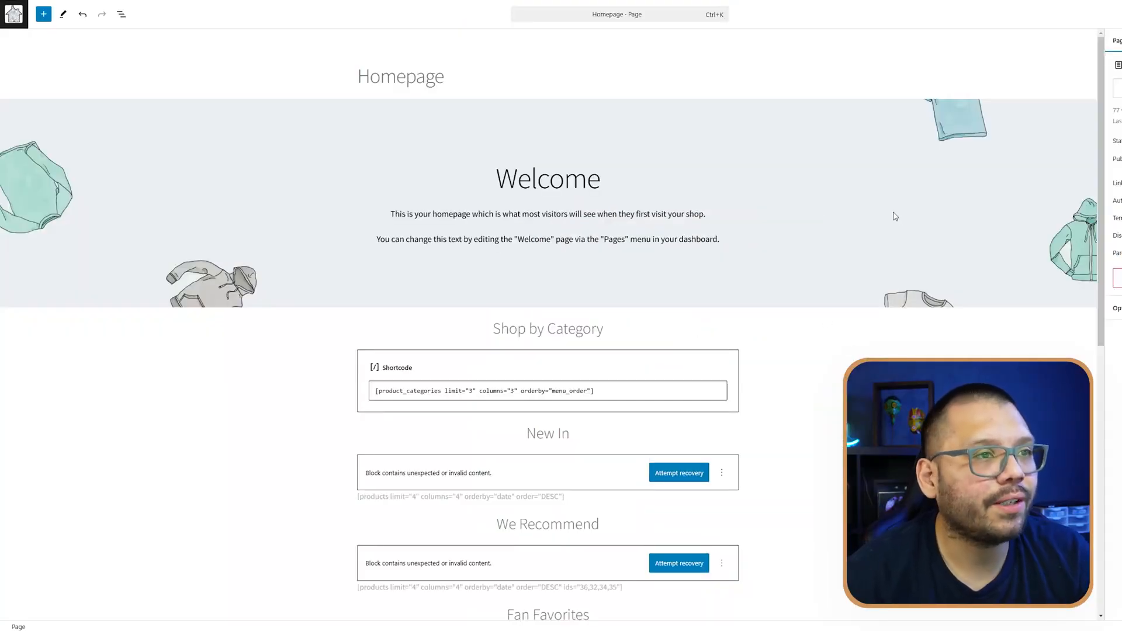
Step: Replace the Welcome cover background with the uploaded pexels-fotoaibe living-room photo and nudge its focal point
left_click(857, 166)
left_click(174, 84)
left_click(133, 138)
left_click(146, 85)
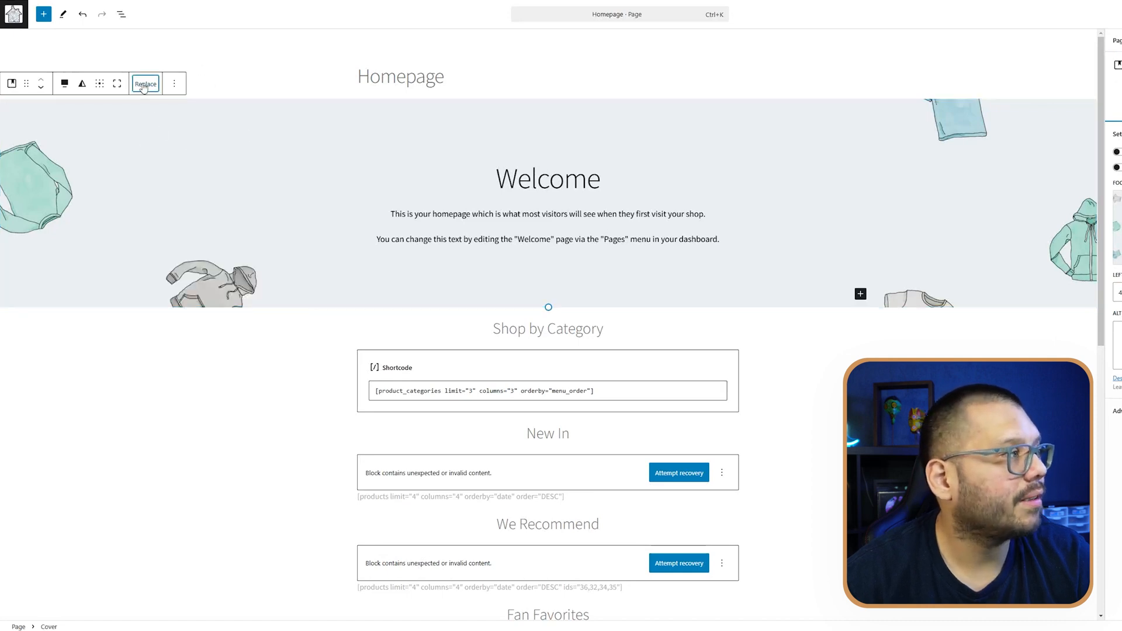
left_click(160, 133)
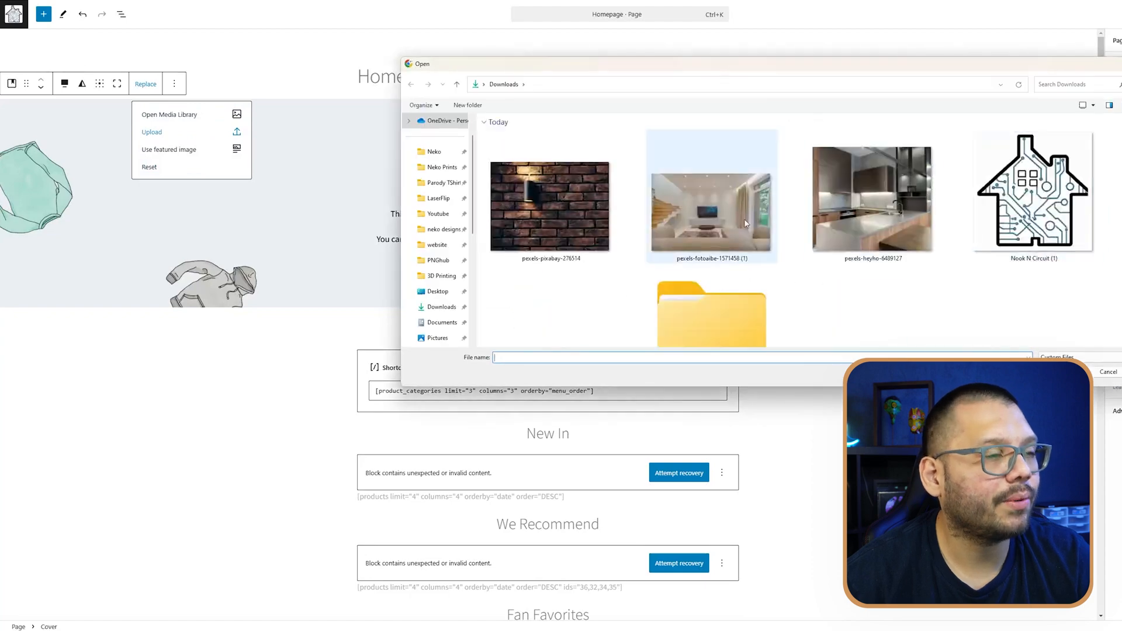
double_click(699, 216)
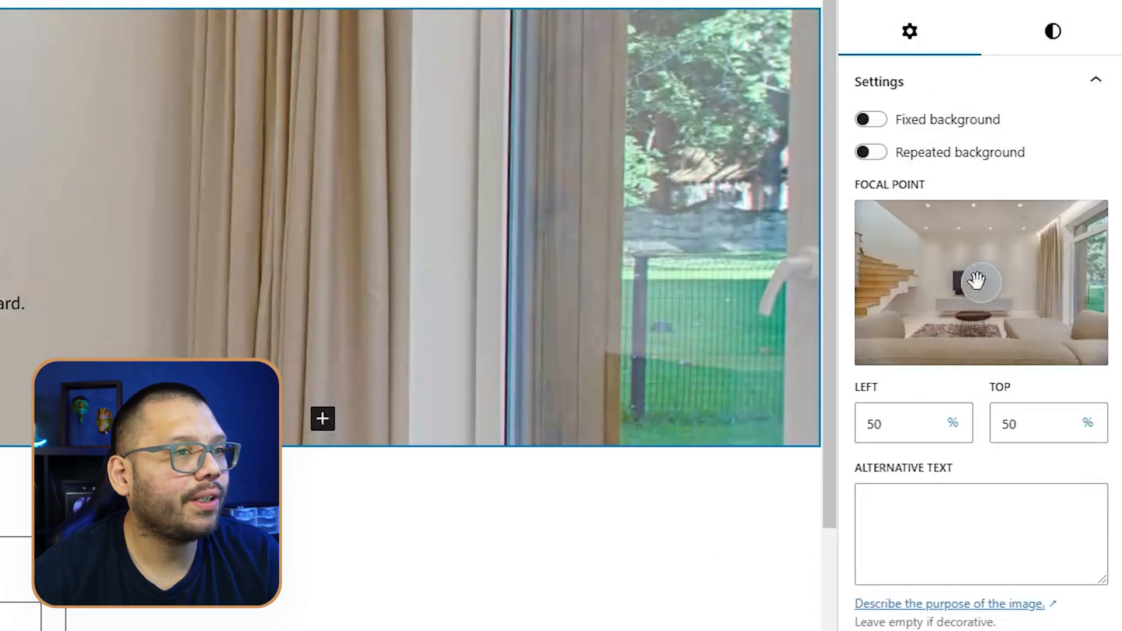
mouse_move(977, 281)
left_mouse_down()
mouse_move(965, 275)
mouse_move(971, 247)
mouse_move(971, 304)
mouse_move(971, 287)
left_mouse_up()
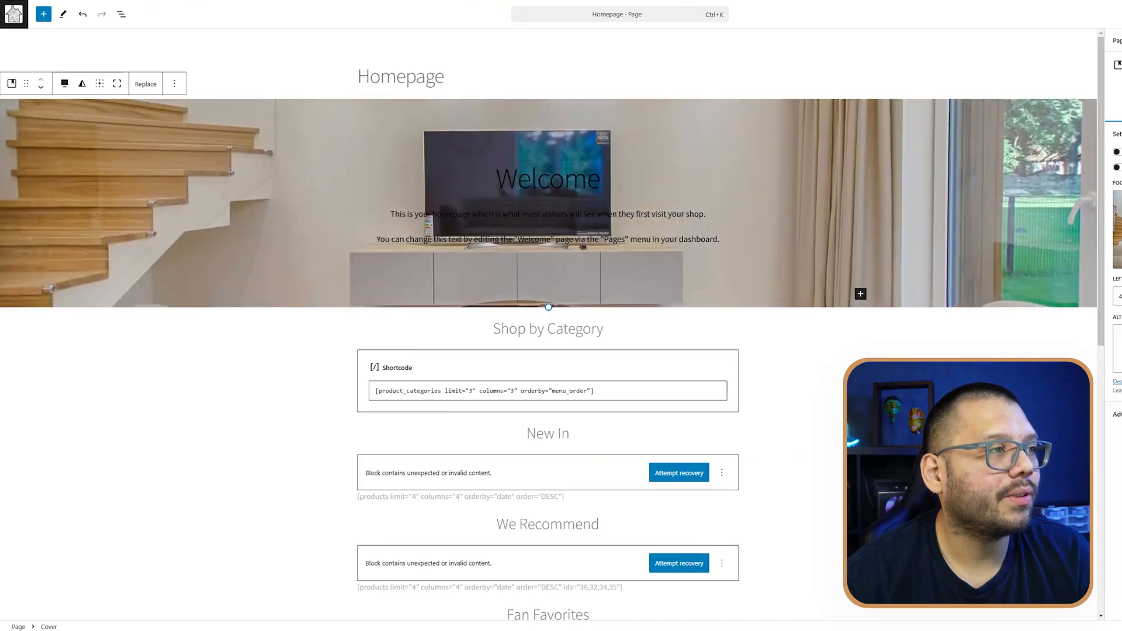
left_click_drag(1114, 245, 1115, 237)
left_click(578, 188)
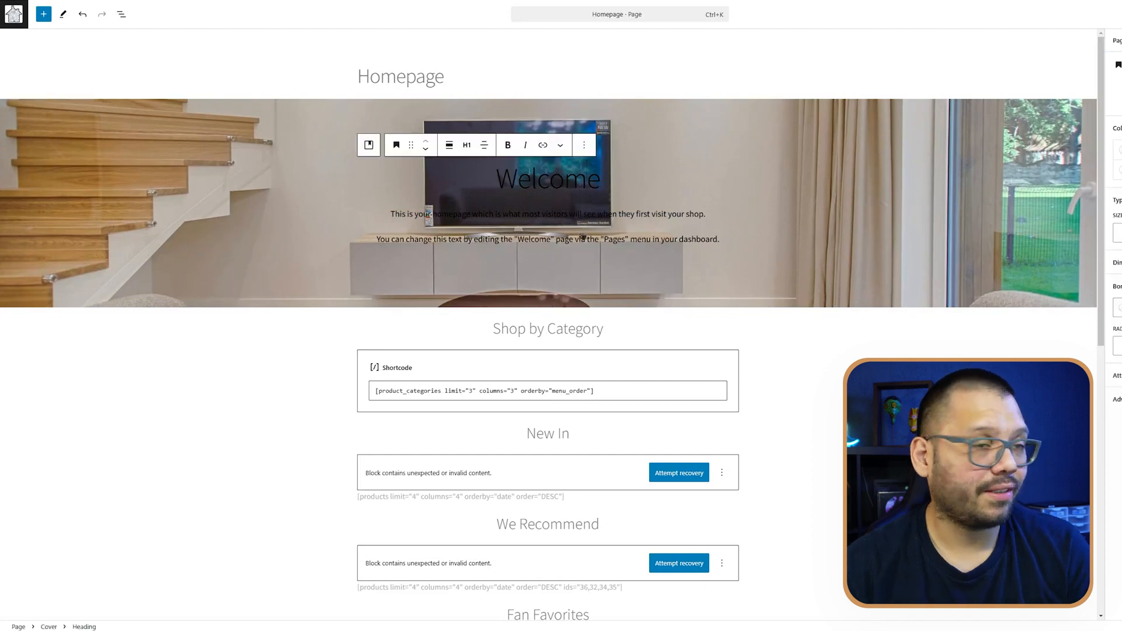
Step: Retitle the heading 'Welcome To Your Nook' and delete both paragraphs beneath it
left_click(583, 145)
double_click(536, 180)
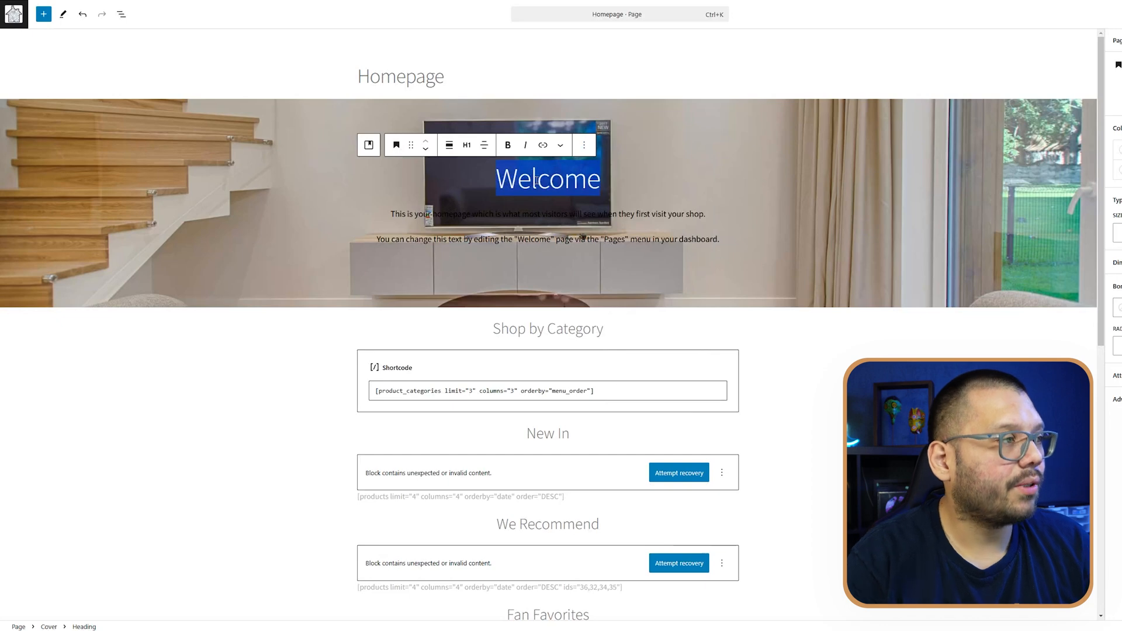
type("Welcome To")
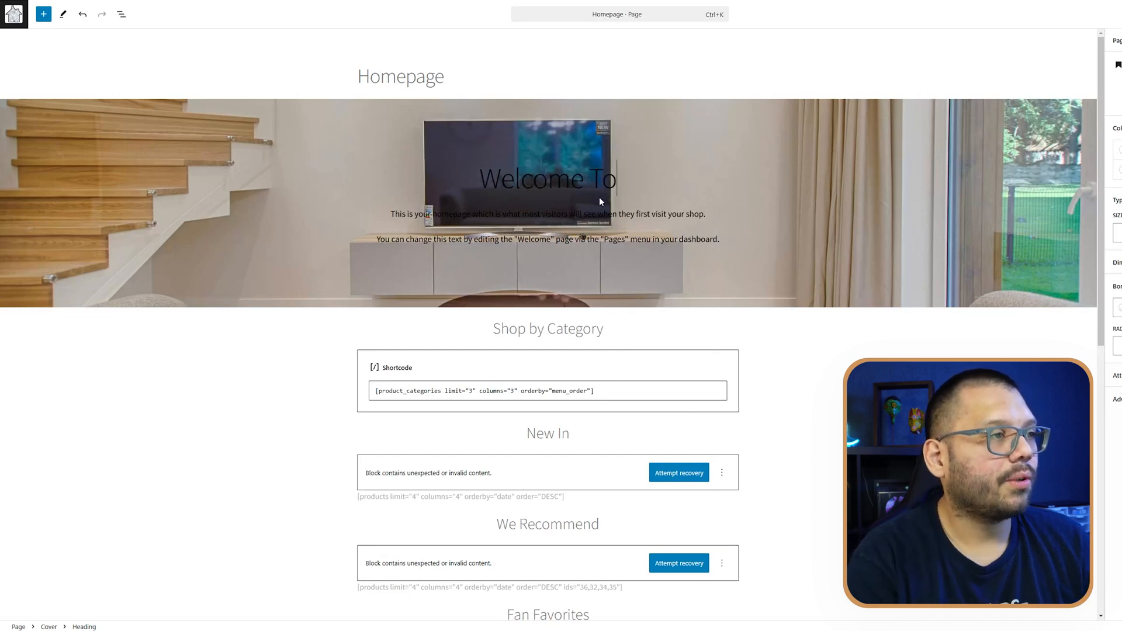
type(" Your Nook")
left_click(596, 214)
left_click(549, 191)
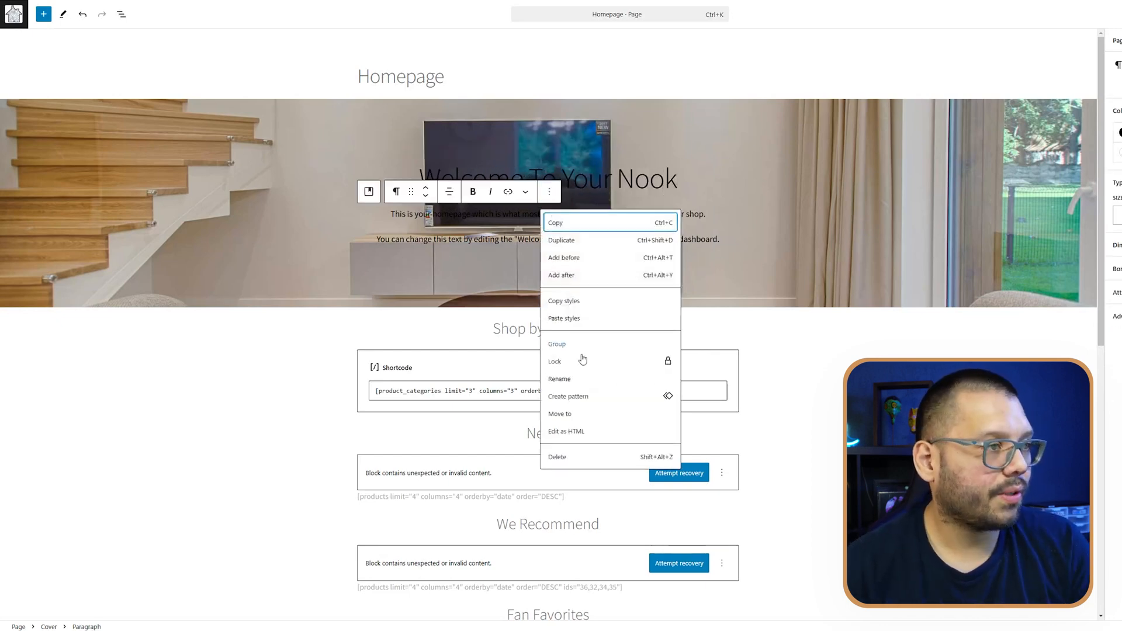
key("Return")
left_click(490, 225)
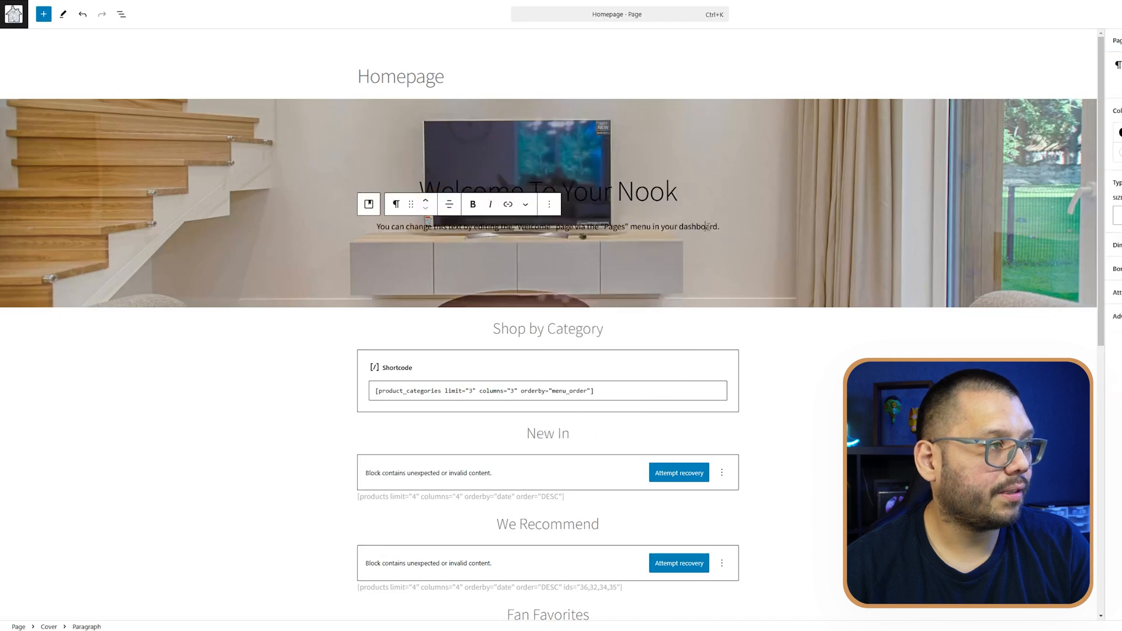
left_click(555, 206)
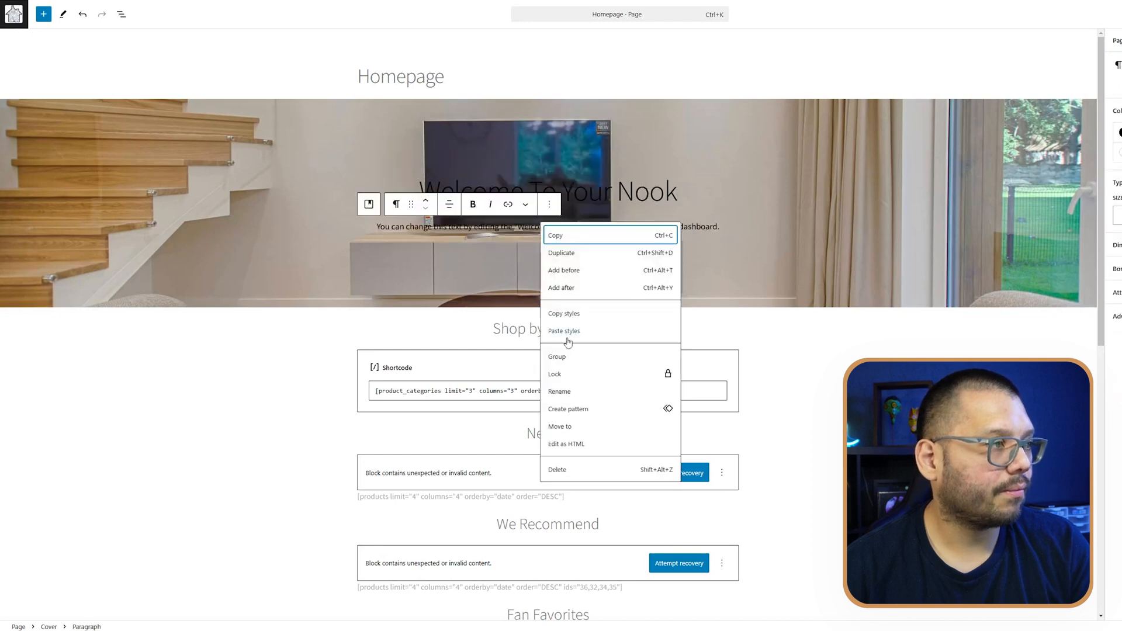
left_click(594, 465)
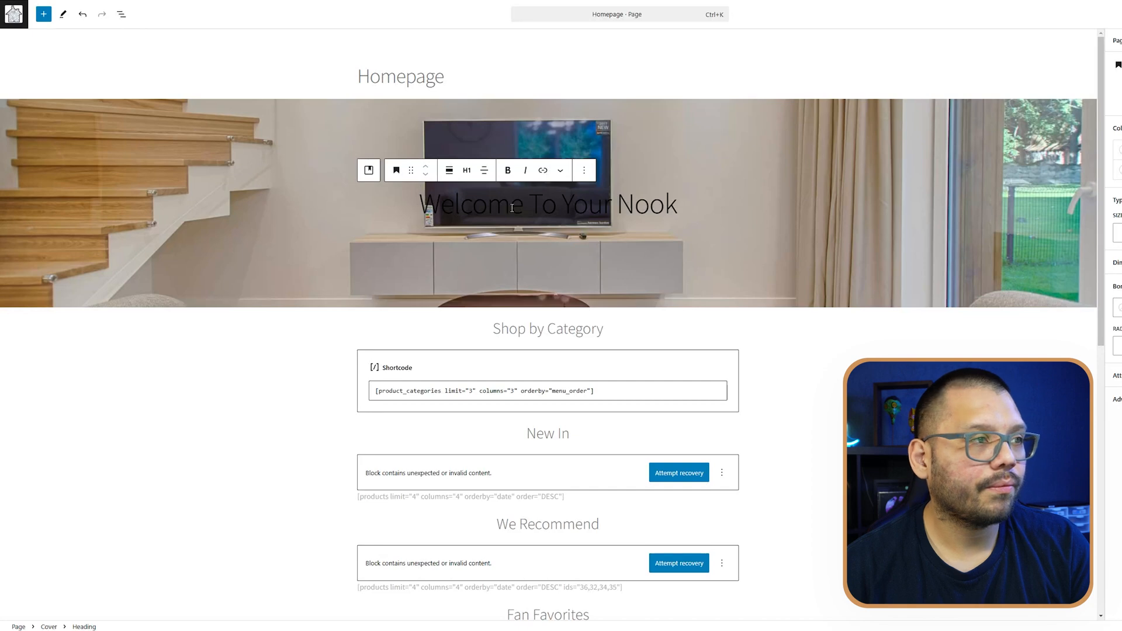
Step: Give the Welcome heading a white background colour
left_click(1117, 170)
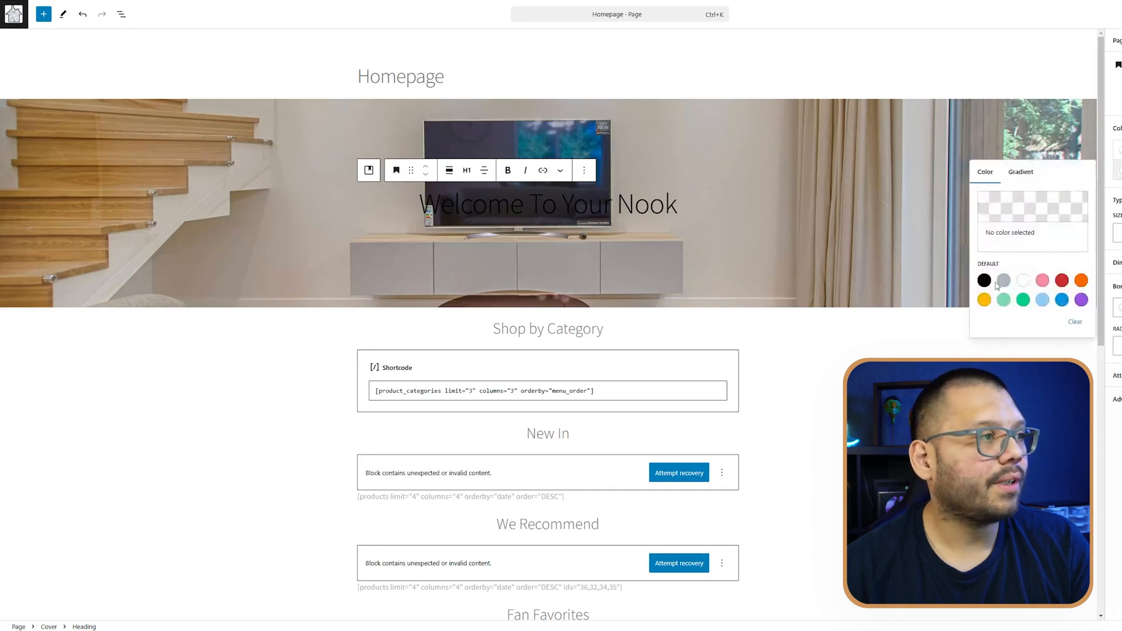
left_click(1021, 282)
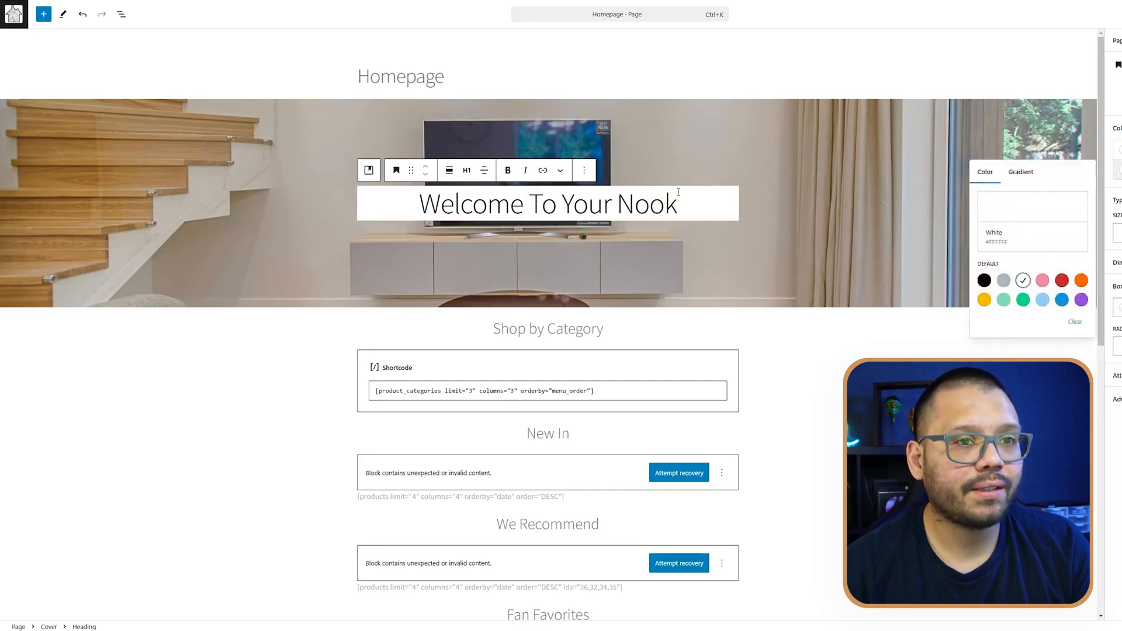
left_click(1117, 149)
left_click(984, 238)
left_click(1117, 253)
left_click(584, 181)
left_click(788, 362)
Step: Make the heading a bold H6 reading 'Welcome To Your Modern Nook'
left_click(547, 203)
left_click(466, 180)
left_click(489, 299)
key("ctrl+a")
key("ctrl+b")
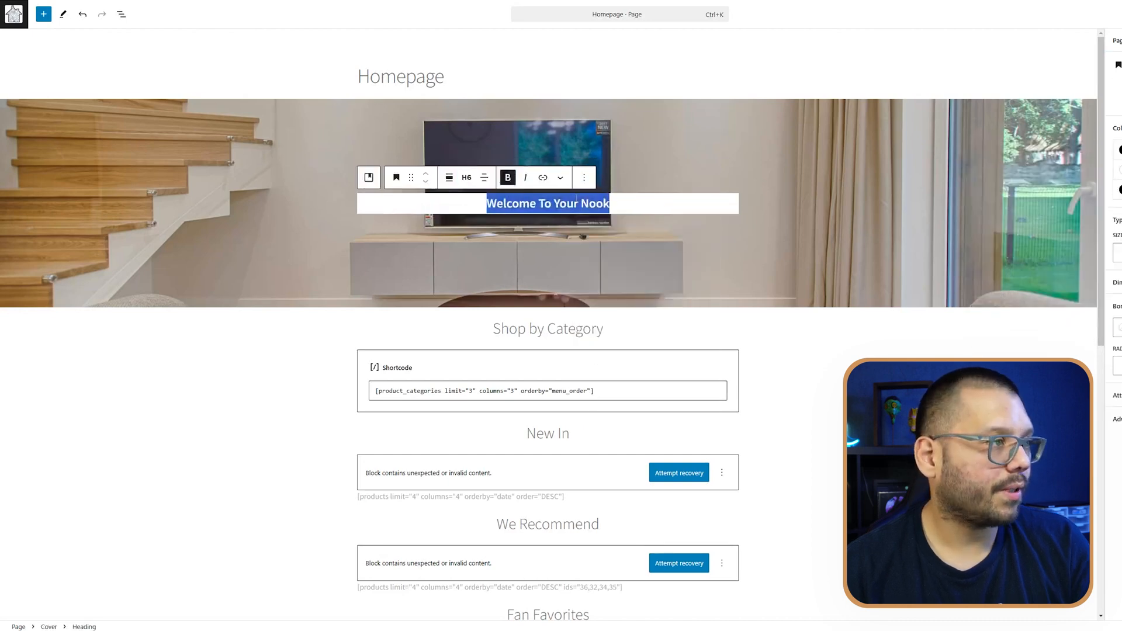
left_click(642, 203)
double_click(570, 204)
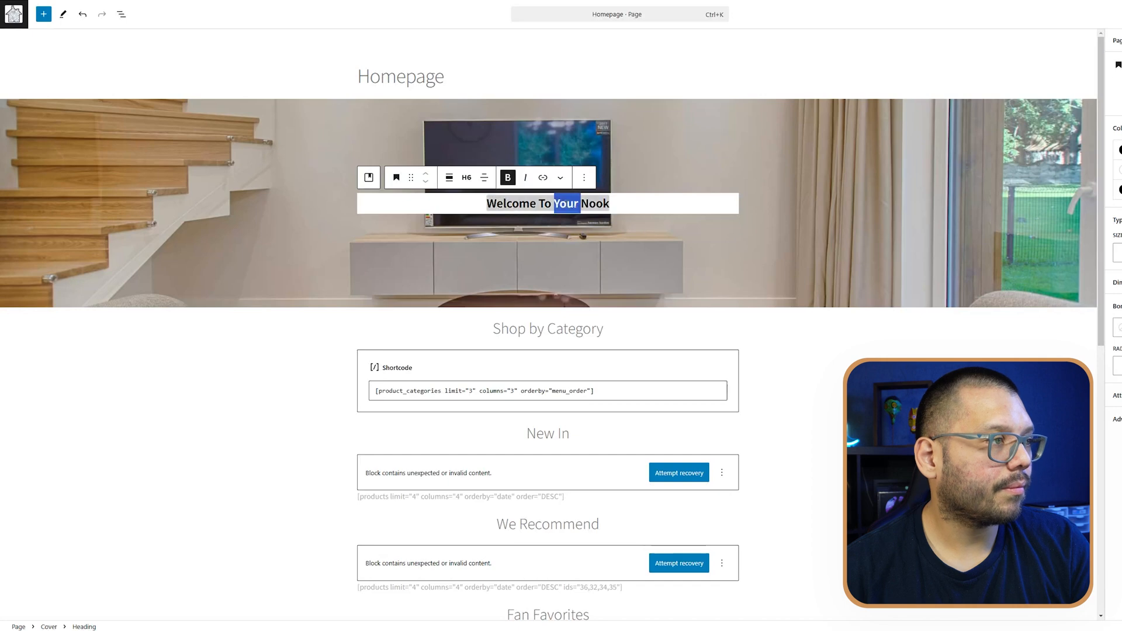
left_click(579, 204)
type("Modern")
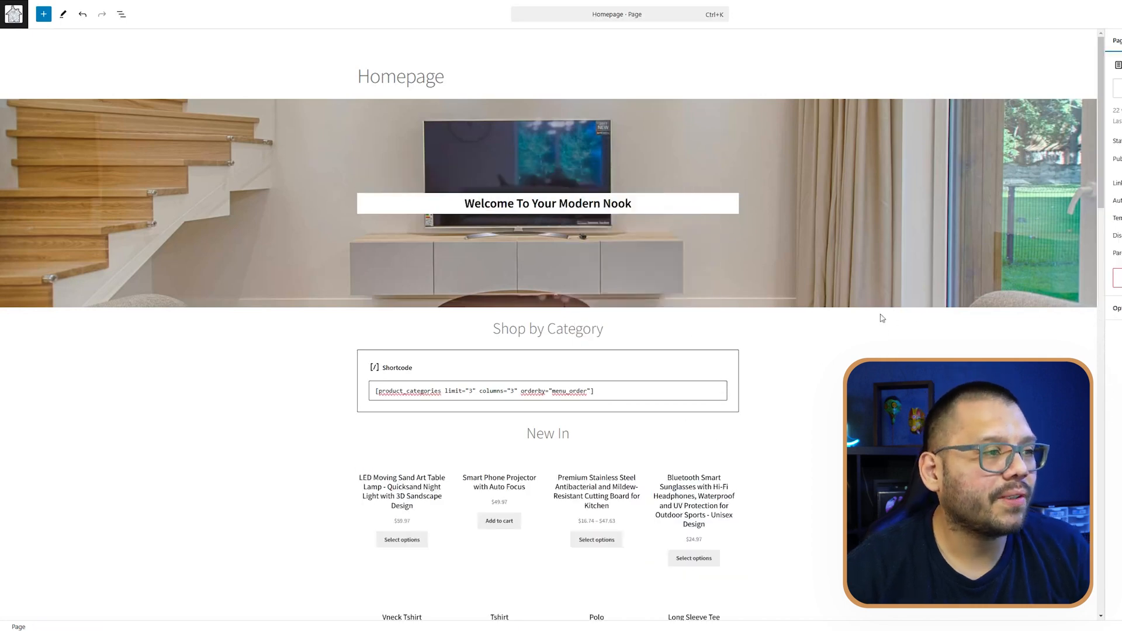
Step: Select the New In product grid and save the Homepage with Ctrl+S
scroll(675, 198, "down", 5)
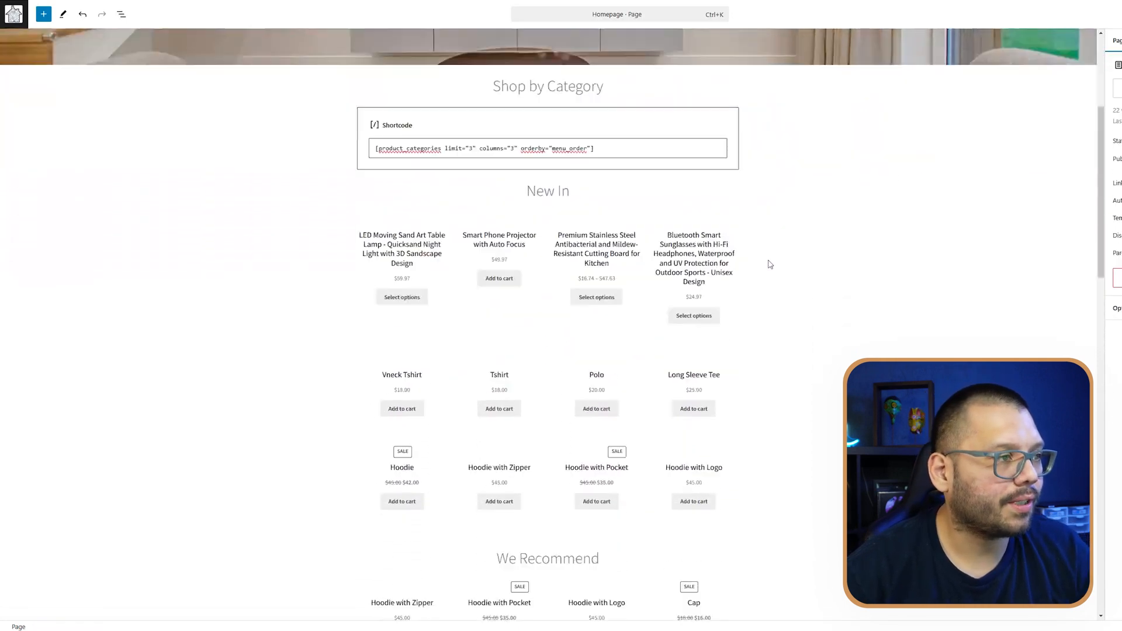
scroll(770, 262, "up", 4)
left_click(708, 451)
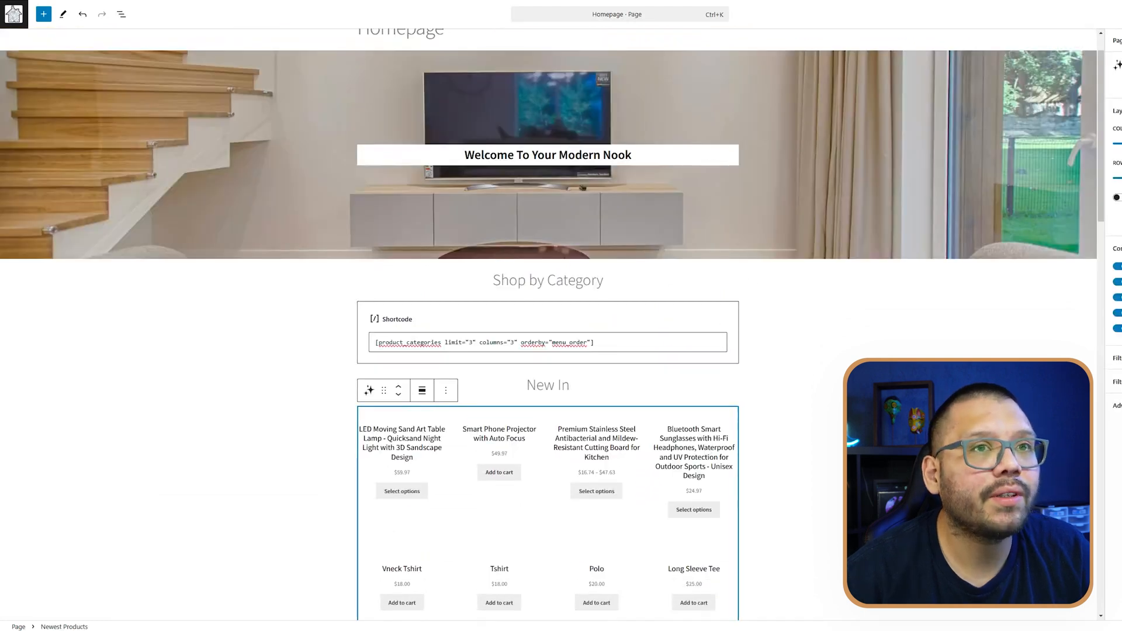
key("ctrl+s")
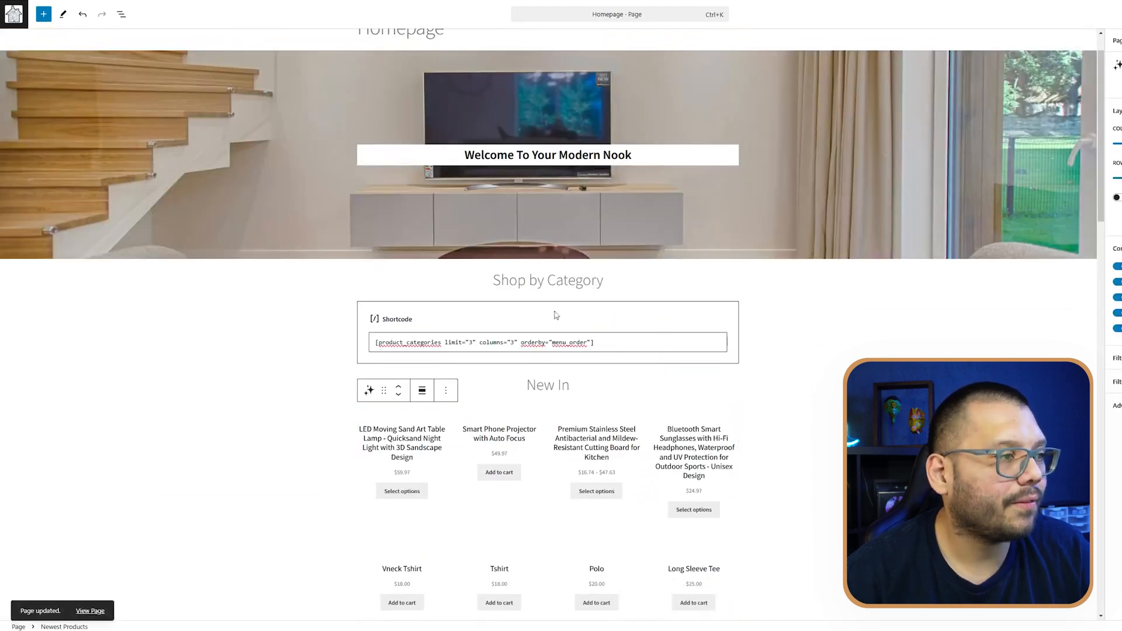
Step: Reduce the New In grid's Rows from 3 to 1
scroll(523, 413, "down", 10)
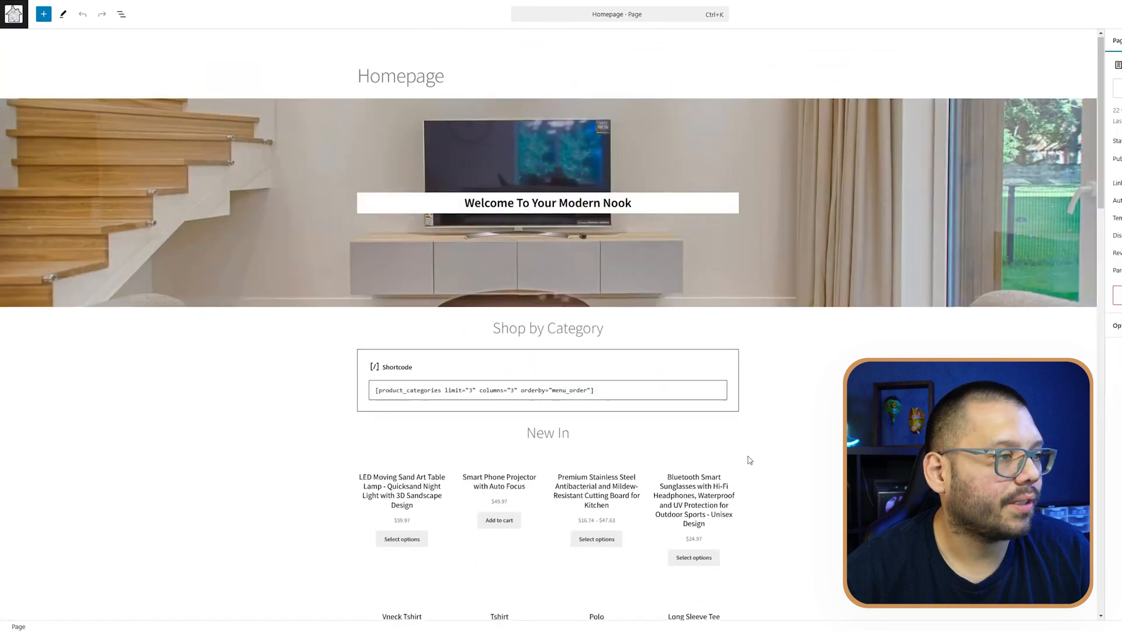
scroll(749, 461, "down", 5)
scroll(762, 377, "up", 3)
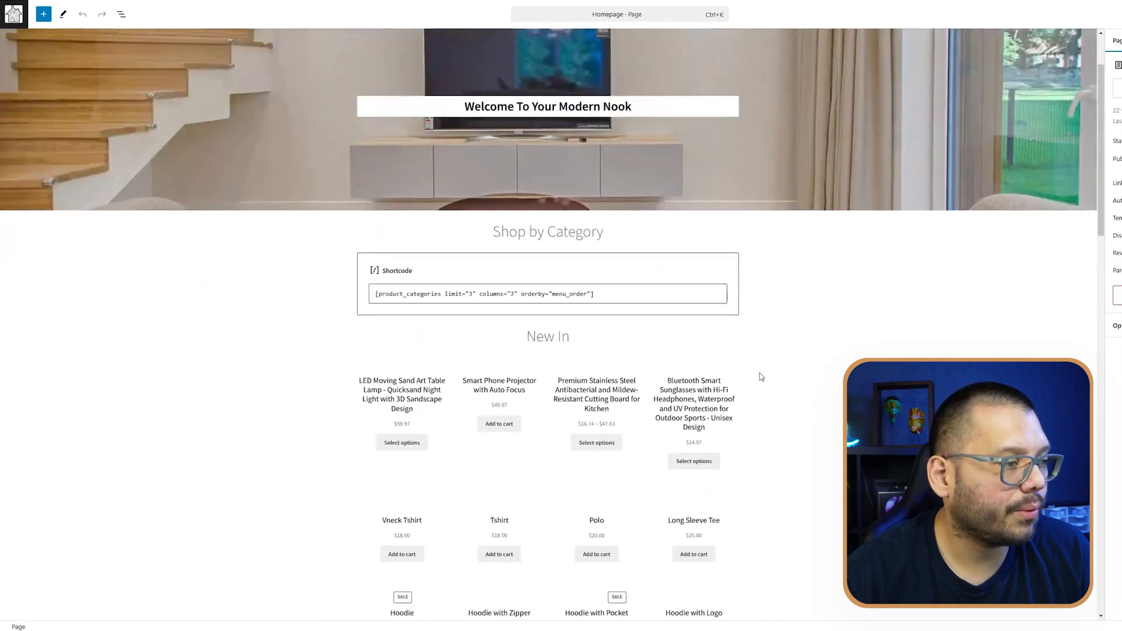
left_click(720, 387)
scroll(769, 458, "down", 6)
scroll(777, 455, "up", 3)
scroll(776, 455, "up", 1)
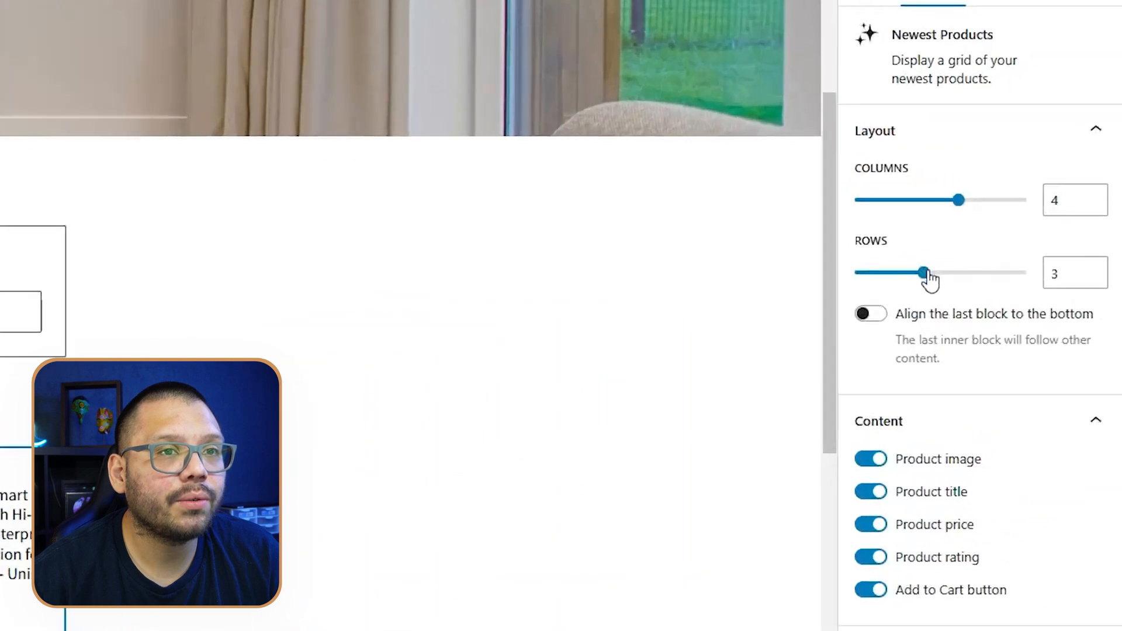
left_click_drag(924, 272, 856, 272)
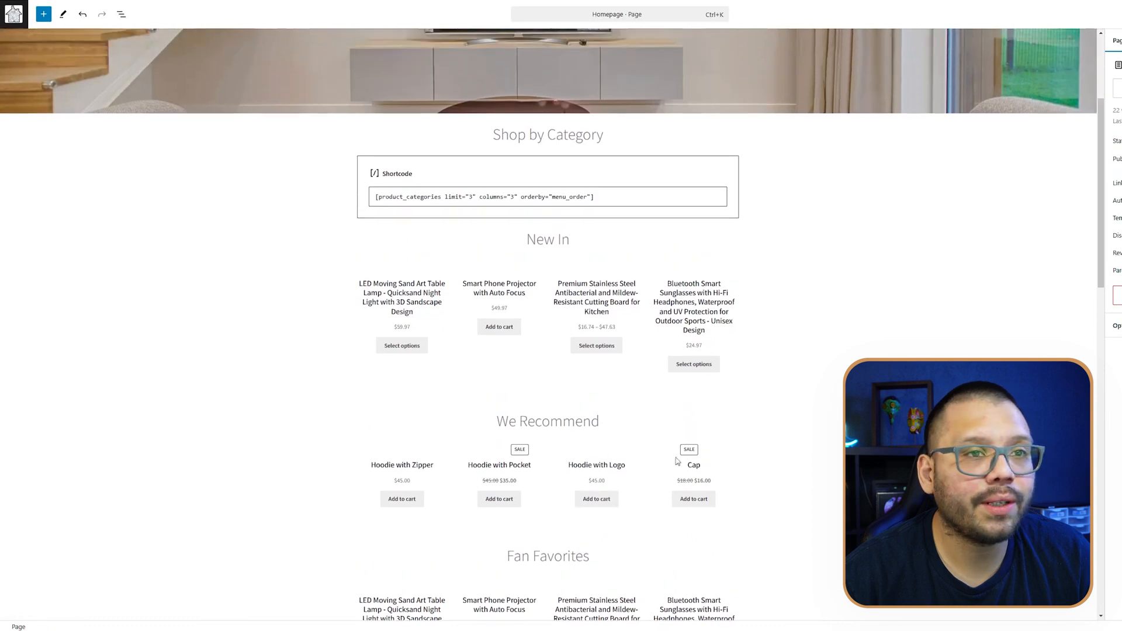
Step: Delete the We Recommend heading and its hand-picked products grid
left_click(590, 420)
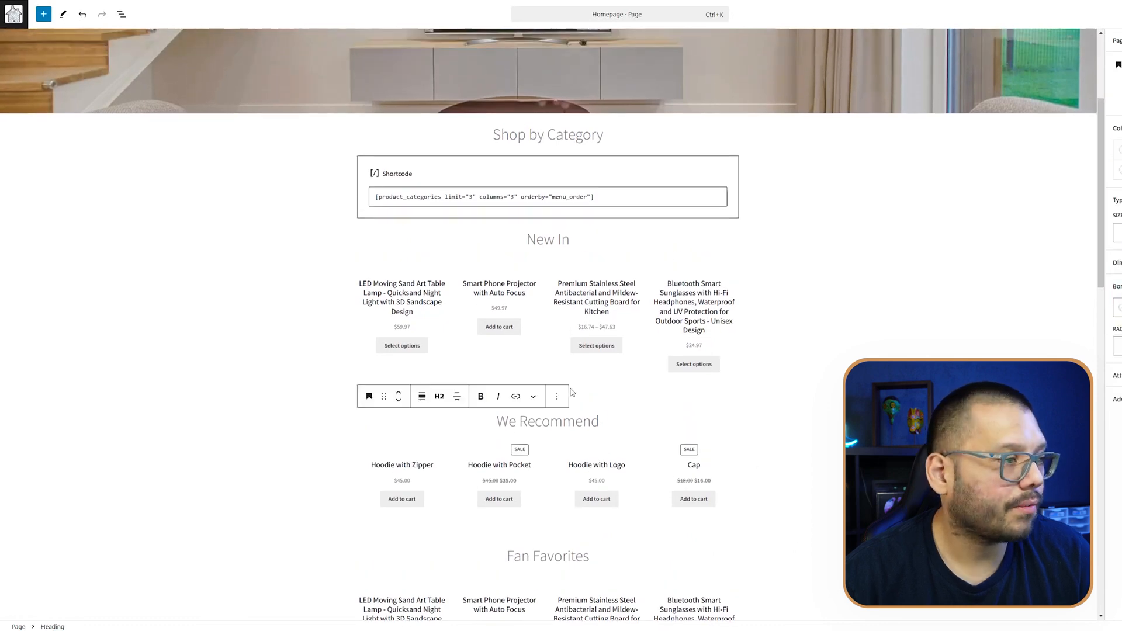
left_click(557, 397)
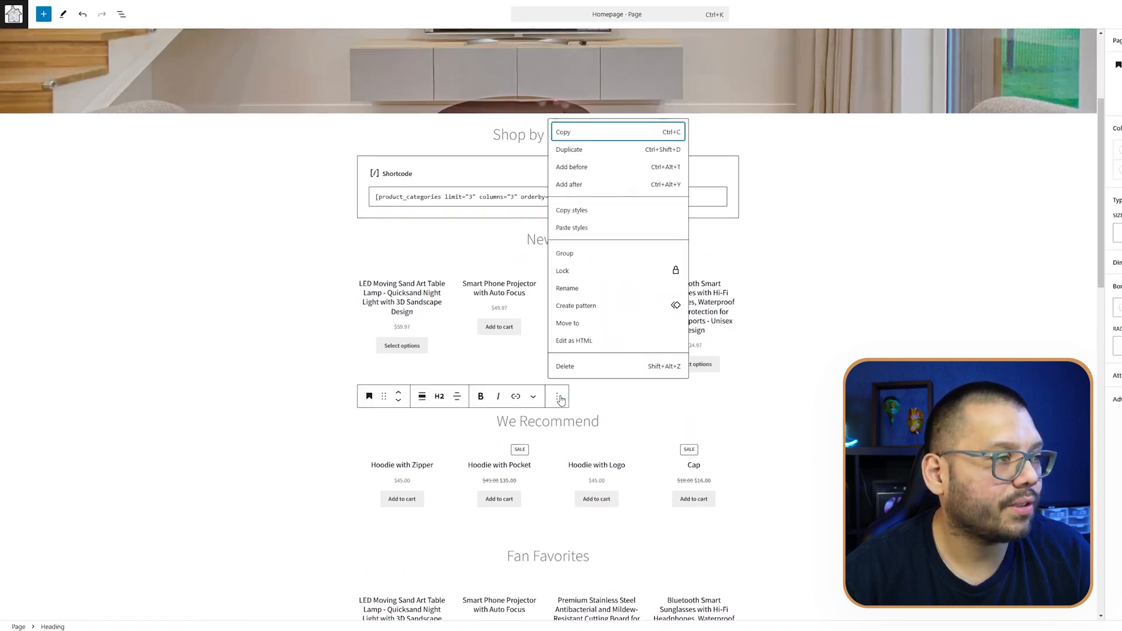
left_click(576, 365)
left_click(731, 430)
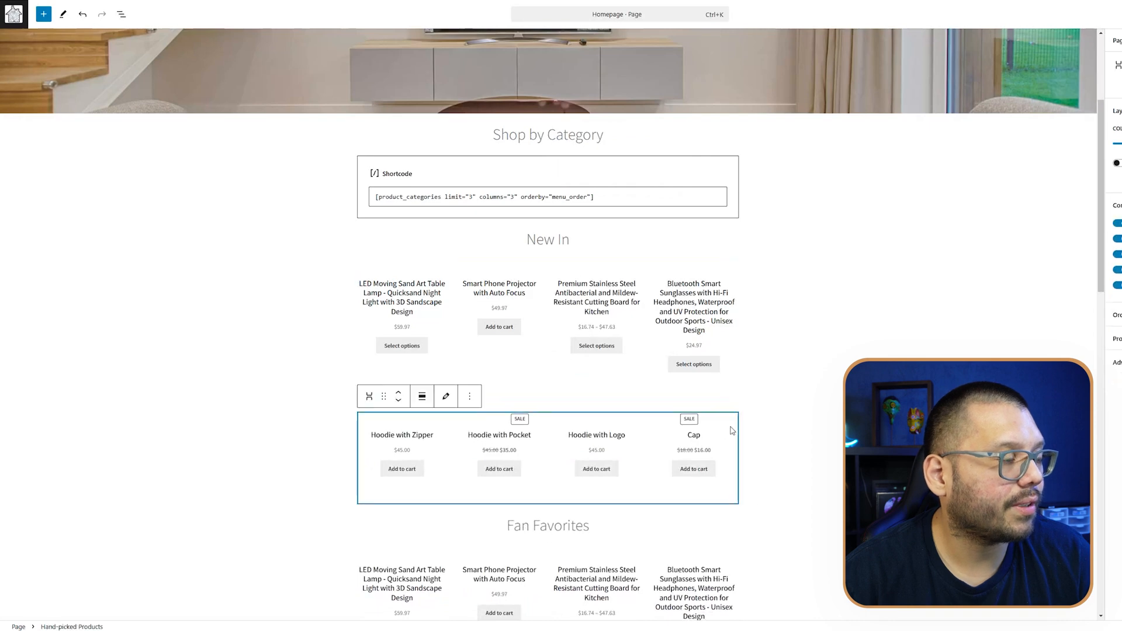
left_click(466, 394)
left_click(517, 599)
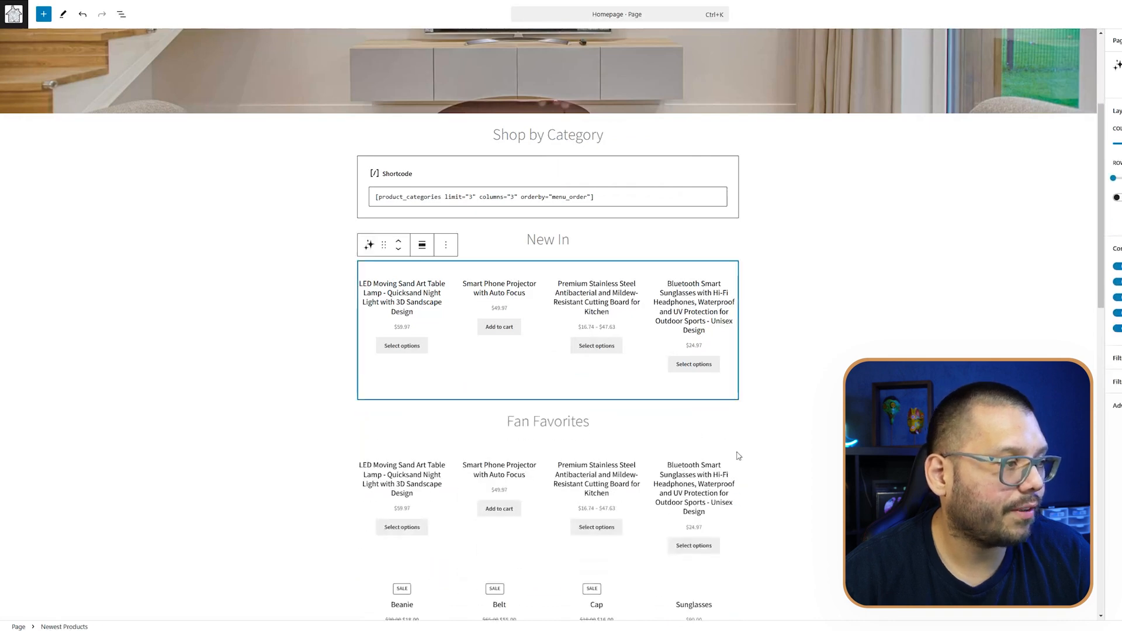
Step: Delete the Top Rated products grid under Fan Favorites and the next section heading
left_click(737, 456)
left_click(446, 428)
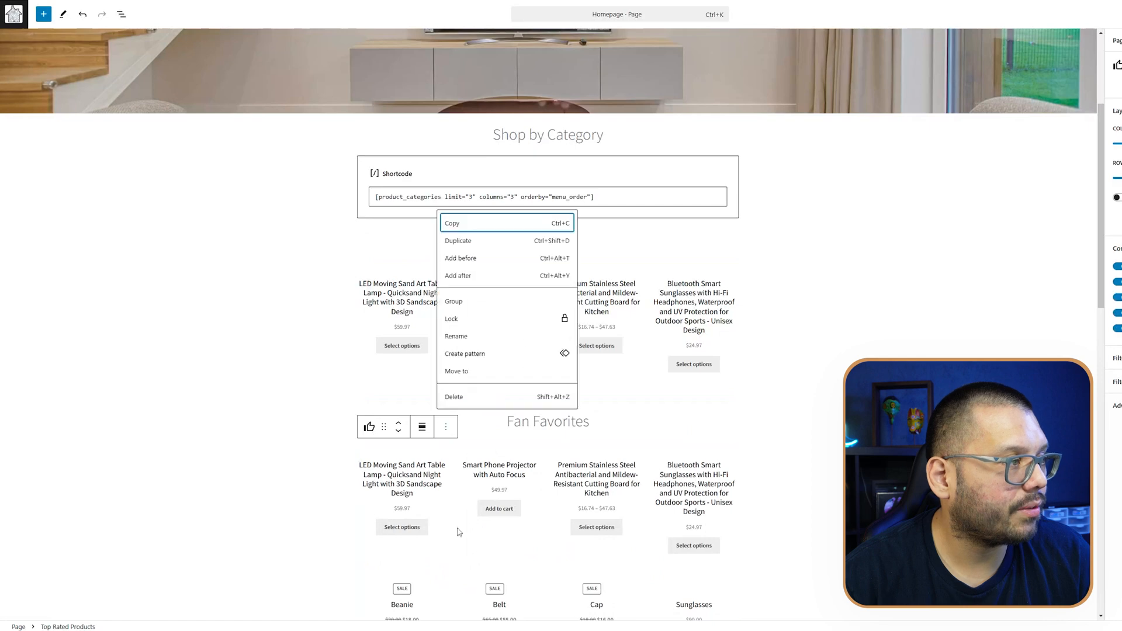
left_click(467, 393)
left_click(556, 281)
left_click(578, 547)
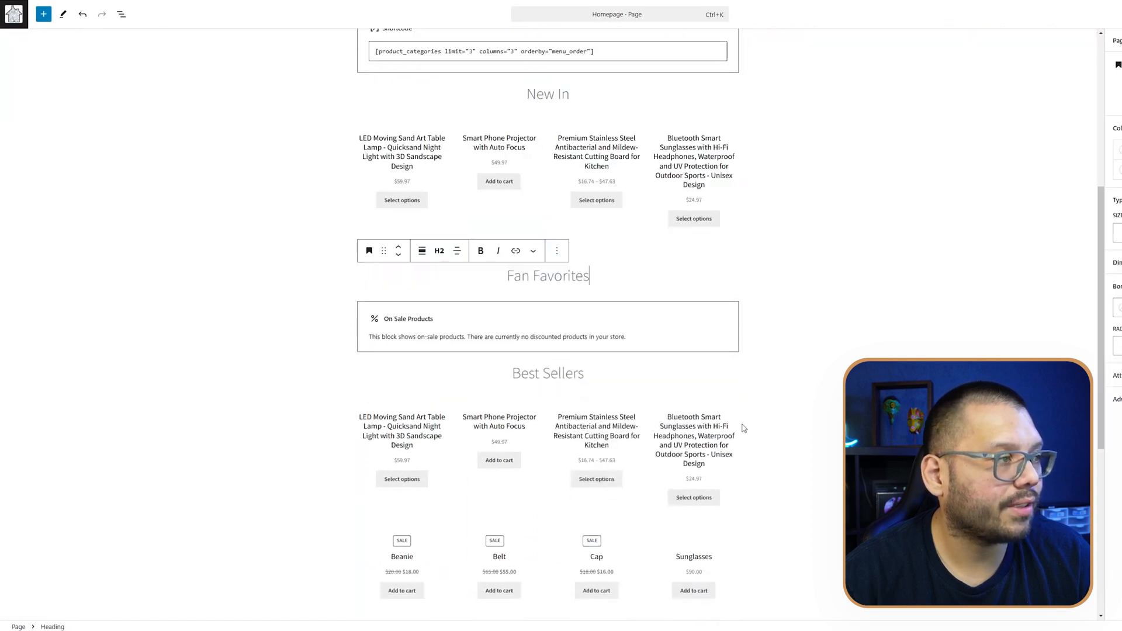
Step: Delete the Best Sellers products grid and the Best Sellers heading
left_click(730, 430)
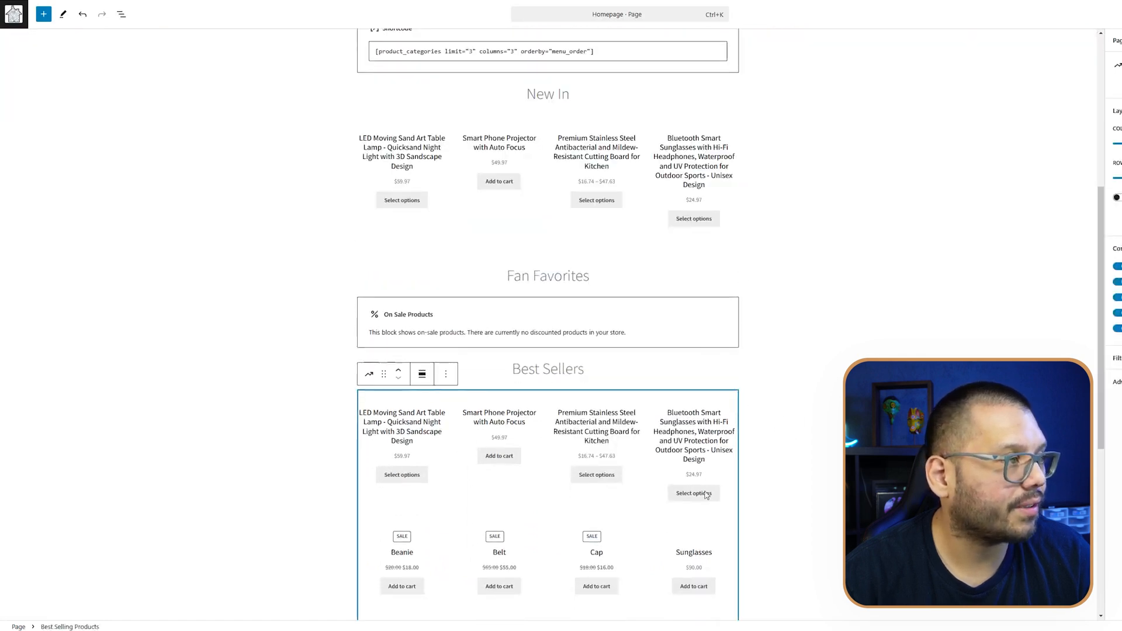
scroll(707, 494, "down", 3)
left_click(446, 228)
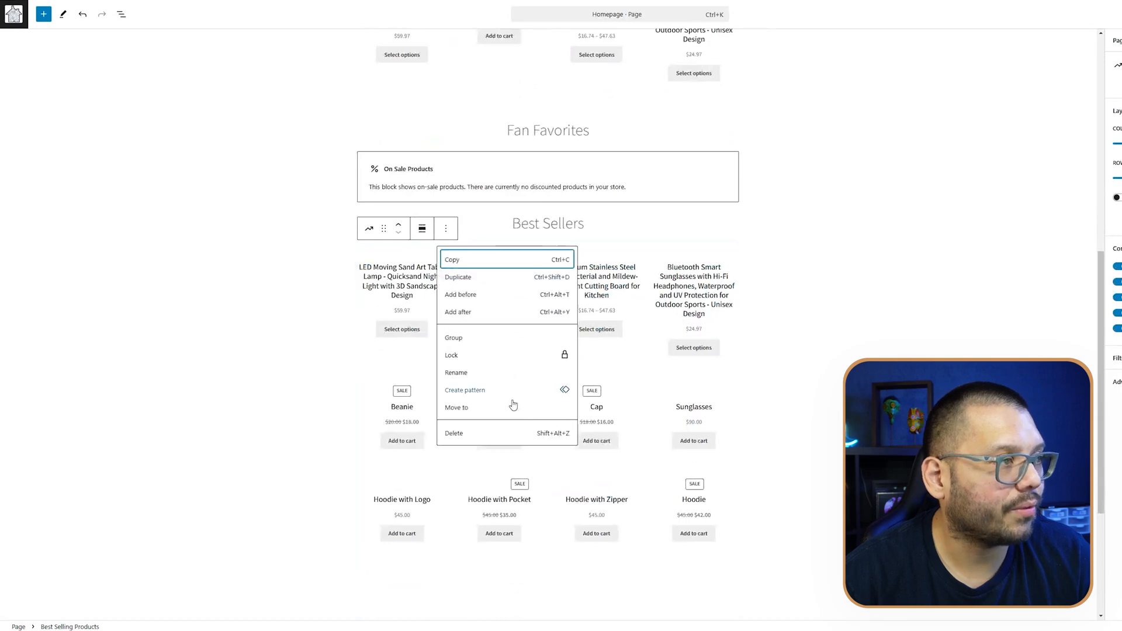
left_click(493, 437)
scroll(753, 393, "up", 2)
left_click(703, 395)
Step: Remove the On Sale Products block and the Fan Favorites heading
left_click(565, 382)
left_click(557, 356)
left_click(578, 330)
left_click(557, 327)
left_click(578, 592)
scroll(995, 203, "up", 5)
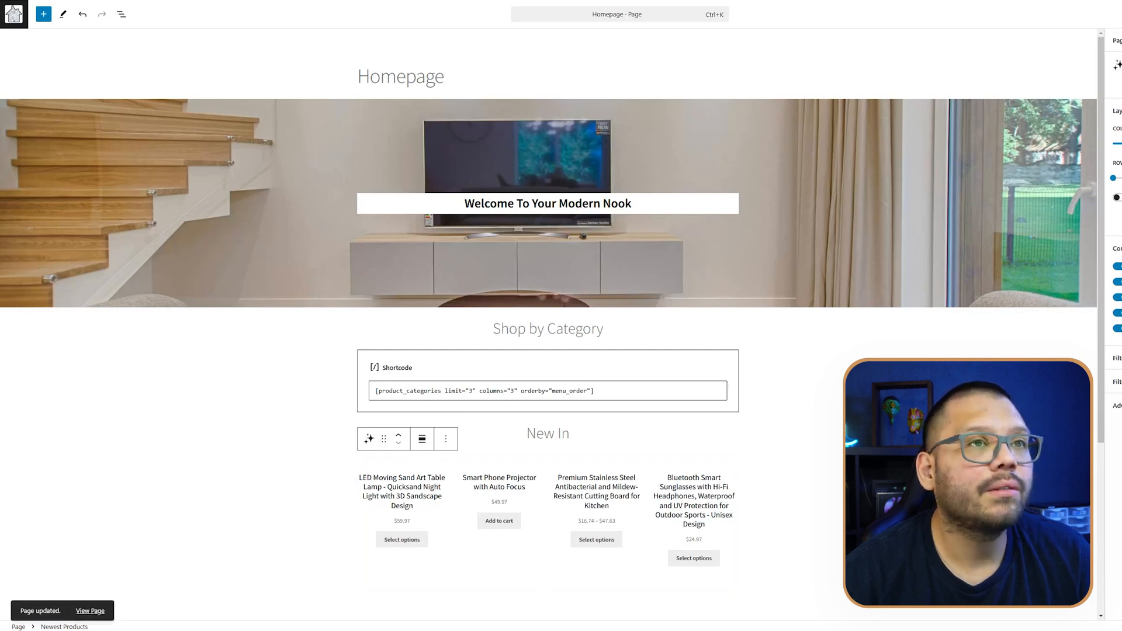
Step: Preview the homepage in a new tab and scroll through the live store
left_click(1121, 14)
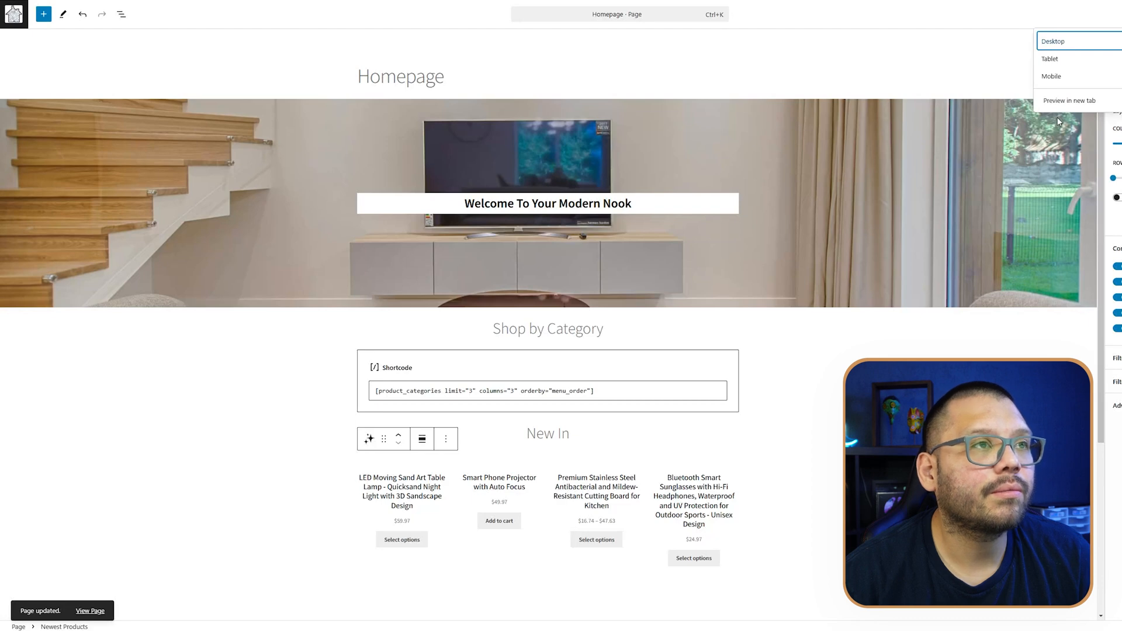
left_click(1069, 101)
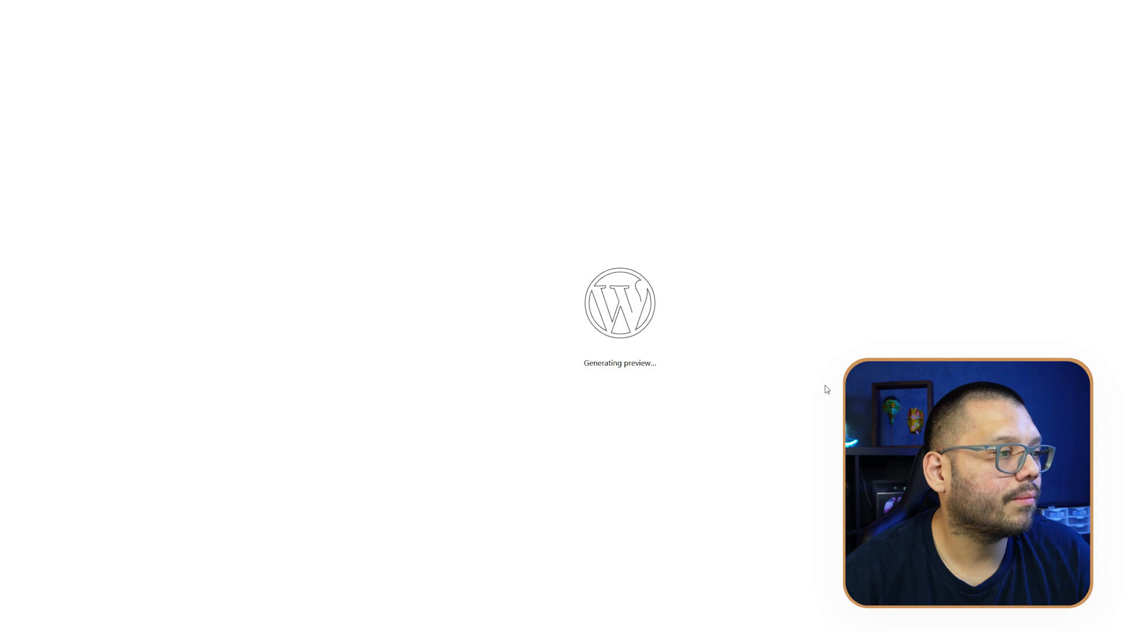
scroll(821, 384, "down", 5)
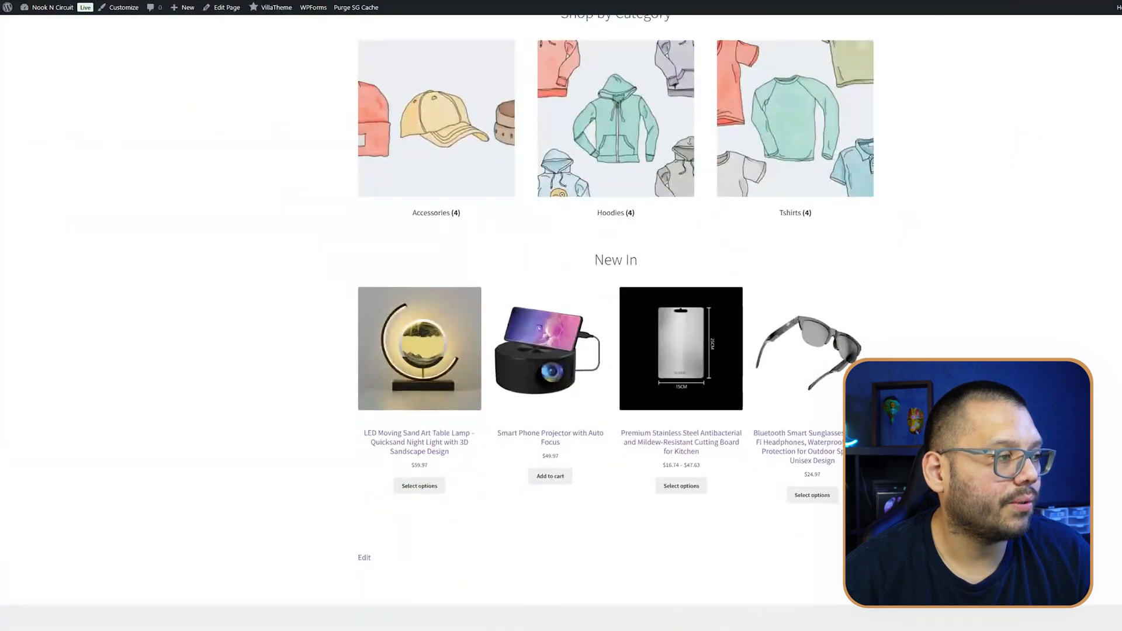
scroll(607, 522, "down", 2)
scroll(608, 521, "up", 8)
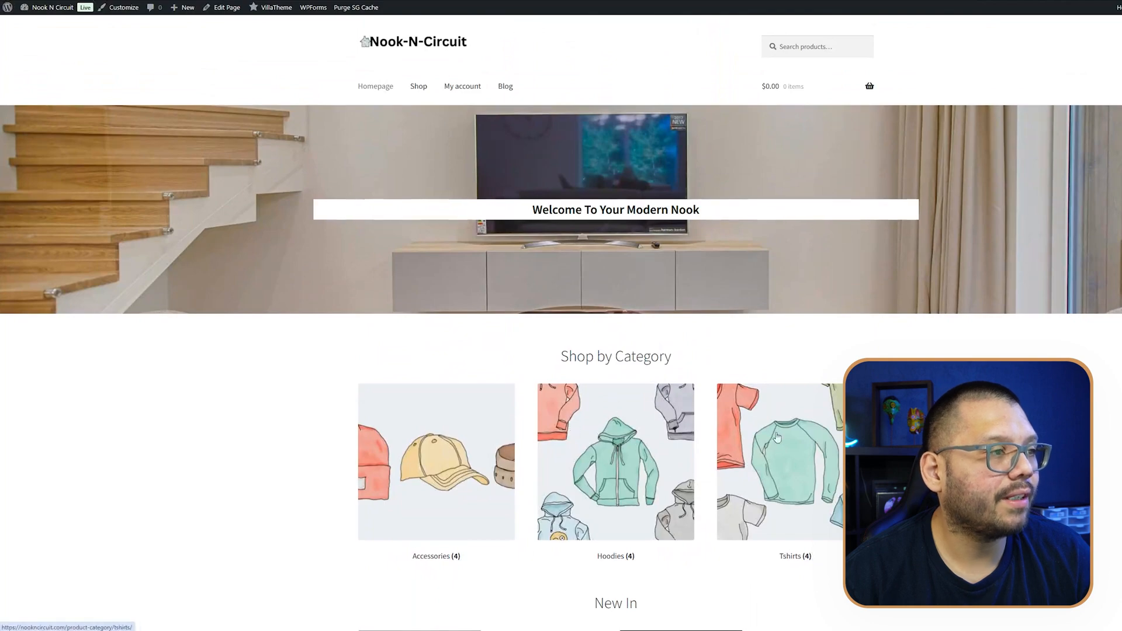
scroll(672, 284, "down", 5)
scroll(831, 415, "up", 6)
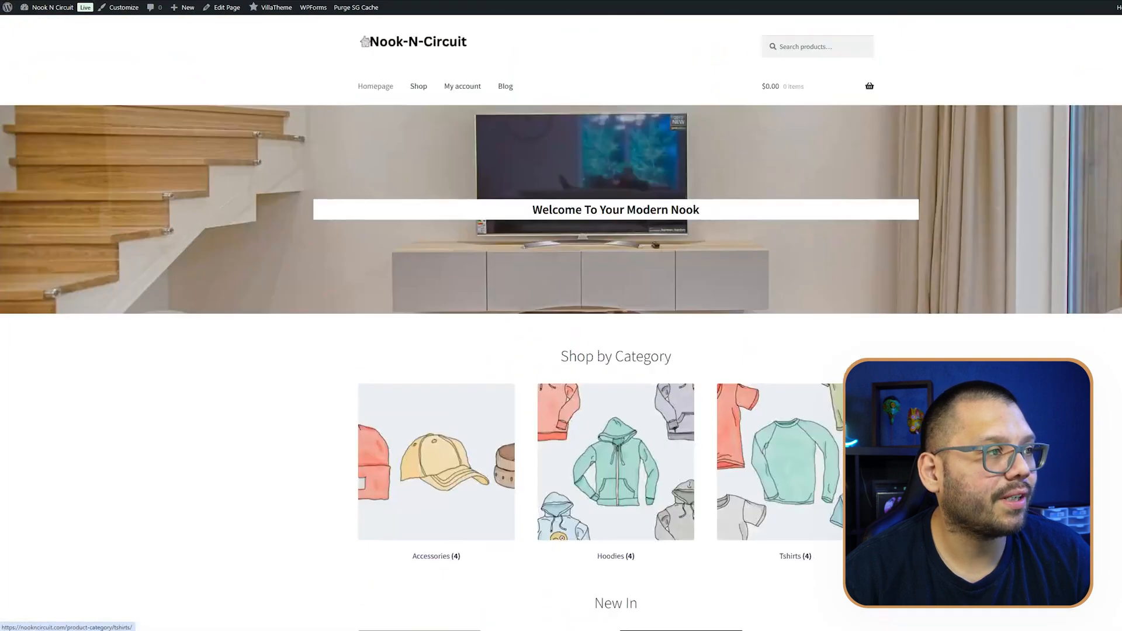
scroll(516, 415, "down", 4)
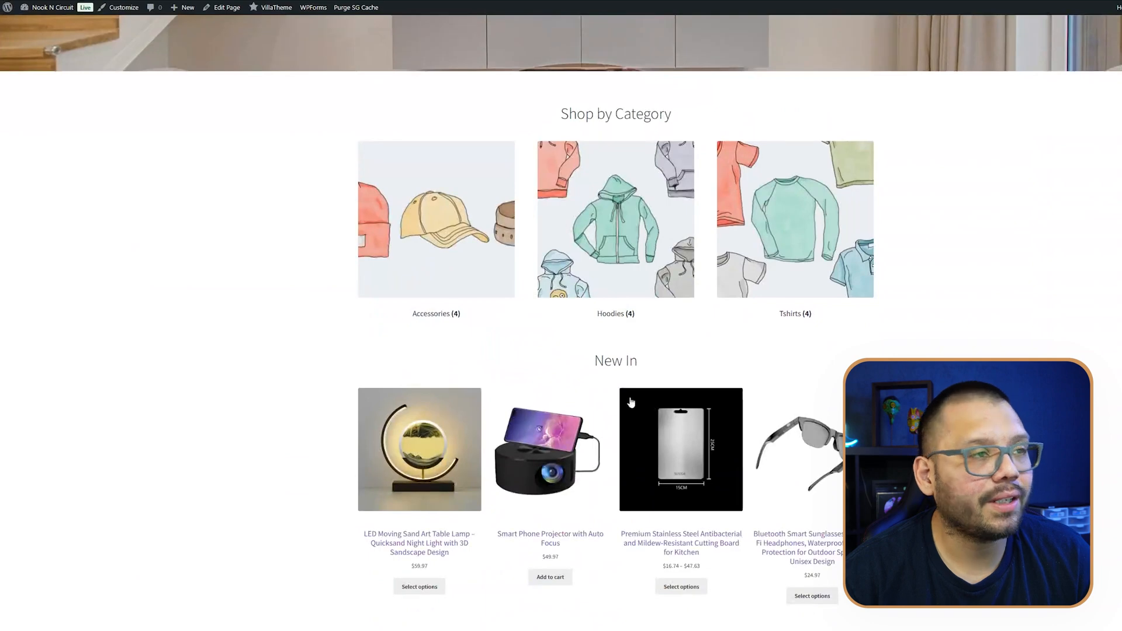
scroll(628, 401, "down", 3)
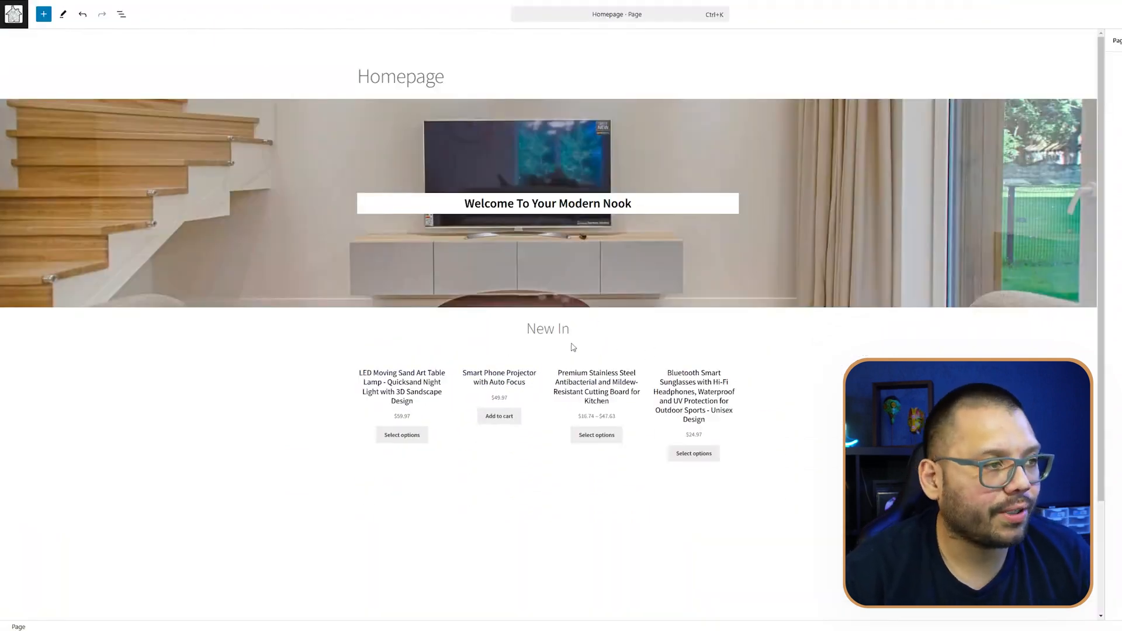
Step: Add a Media & Text block at the bottom of the homepage
left_click(45, 18)
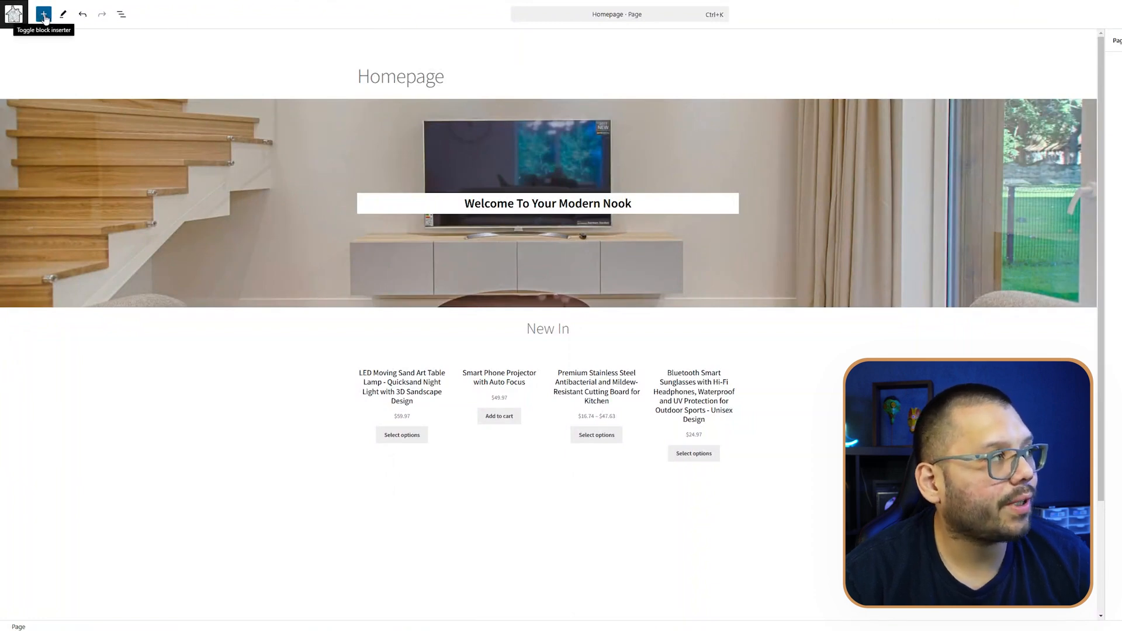
mouse_move(112, 234)
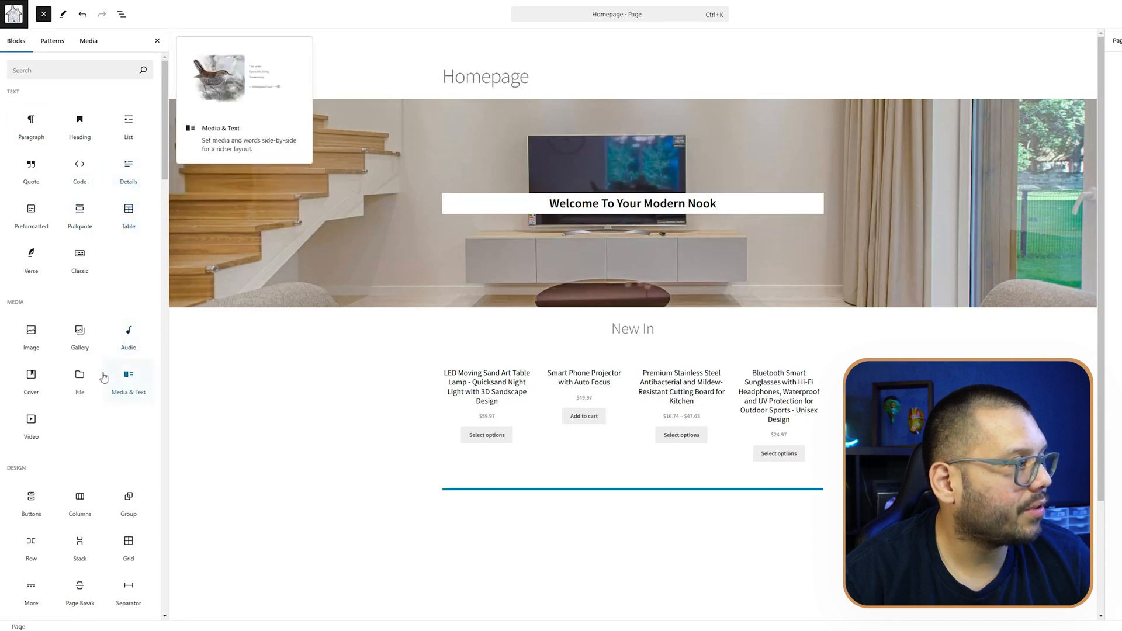
scroll(105, 423, "down", 3)
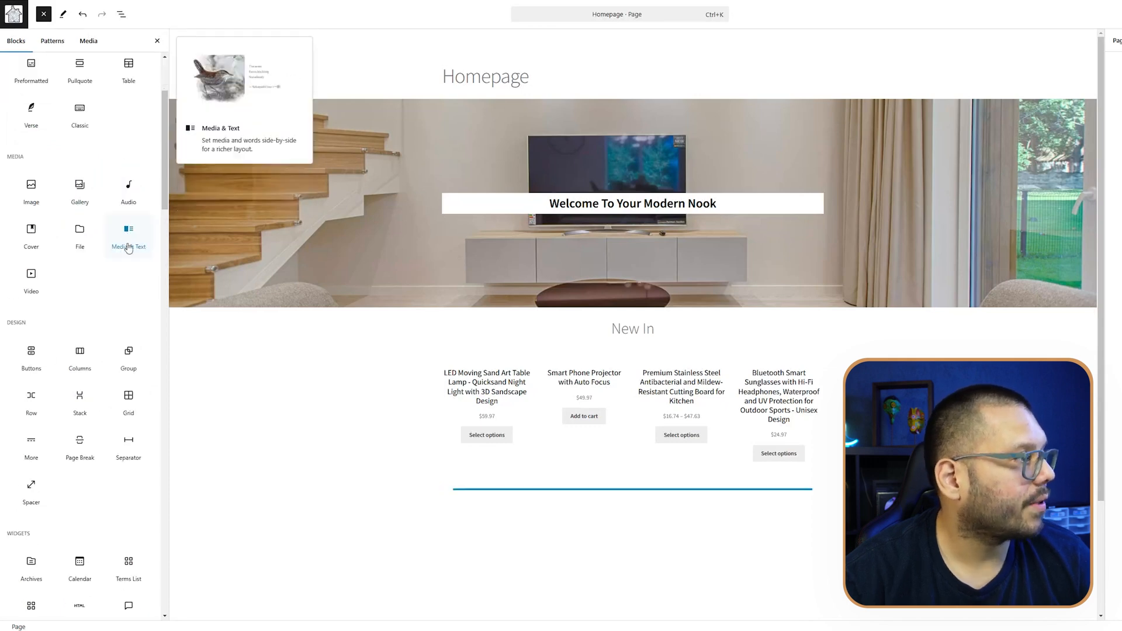
left_click(152, 255)
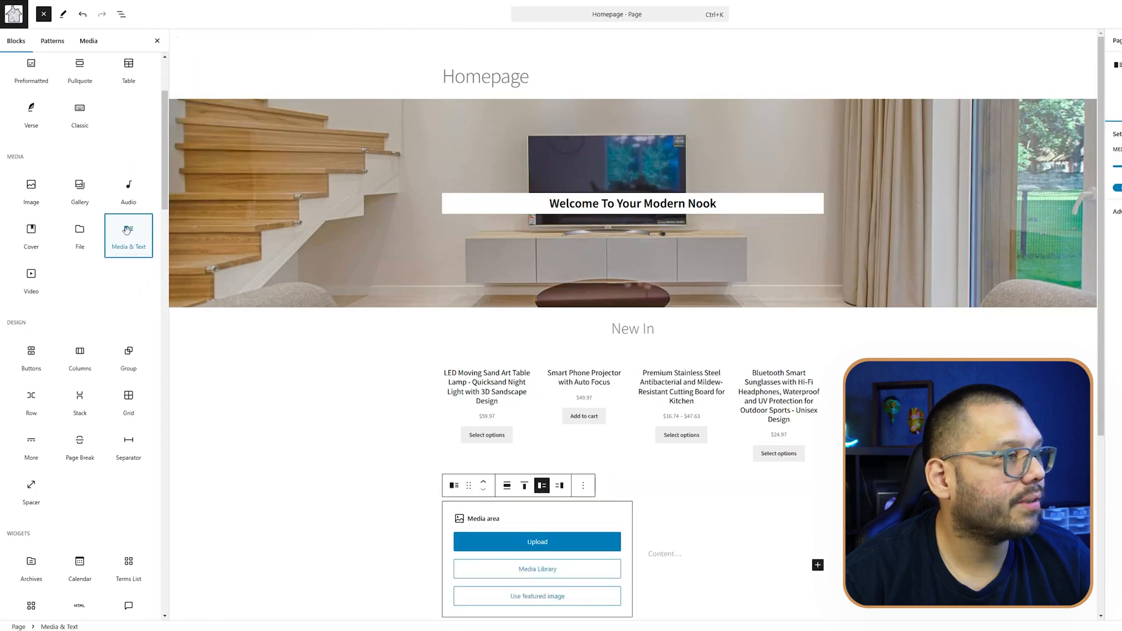
Step: Move the New In product list below the Media & Text block and start its image upload
scroll(744, 503, "down", 3)
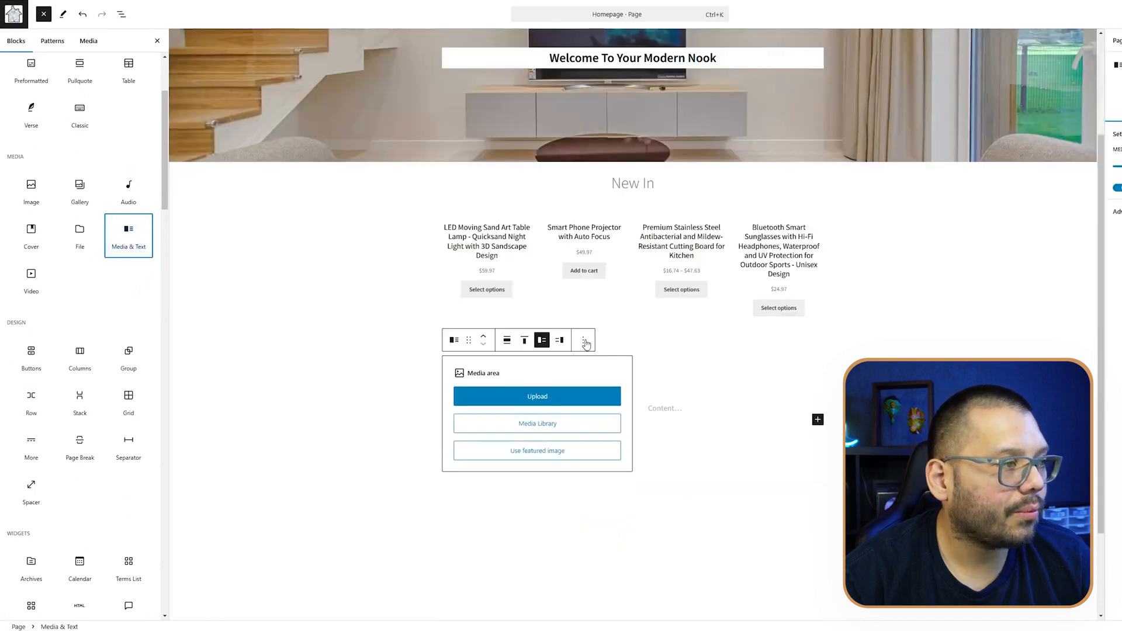
left_click(627, 319)
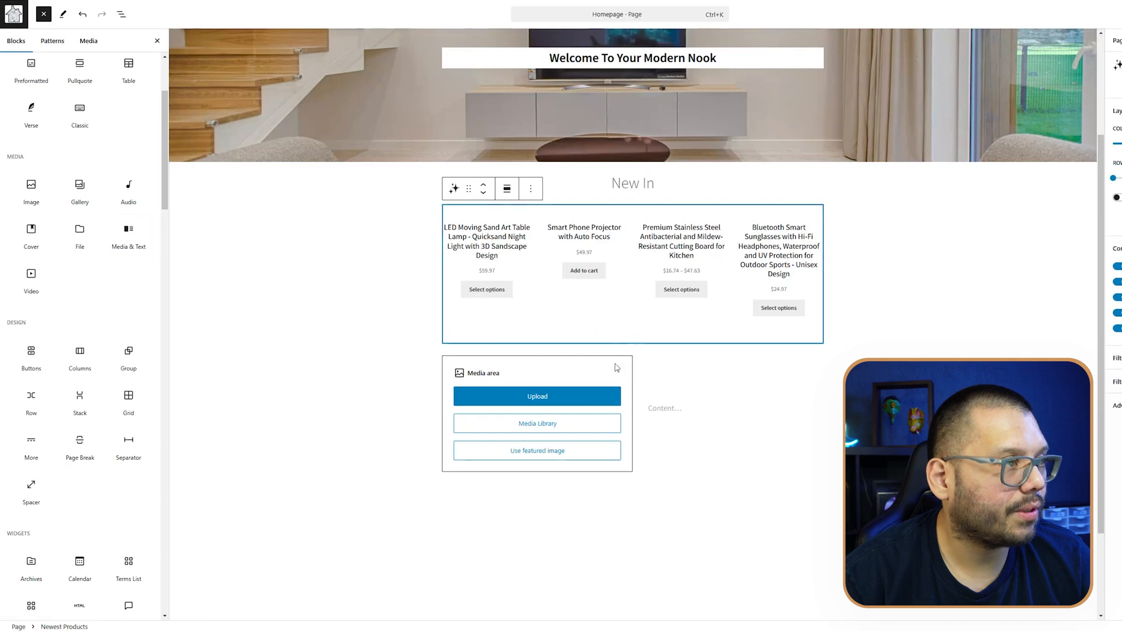
left_click(482, 194)
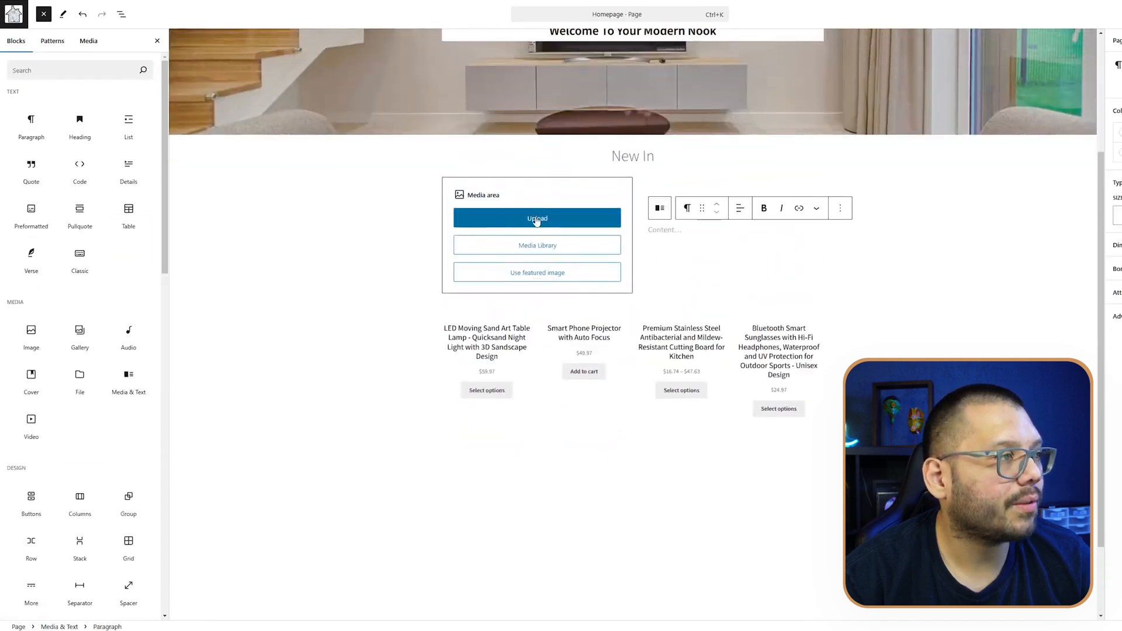
left_click(566, 203)
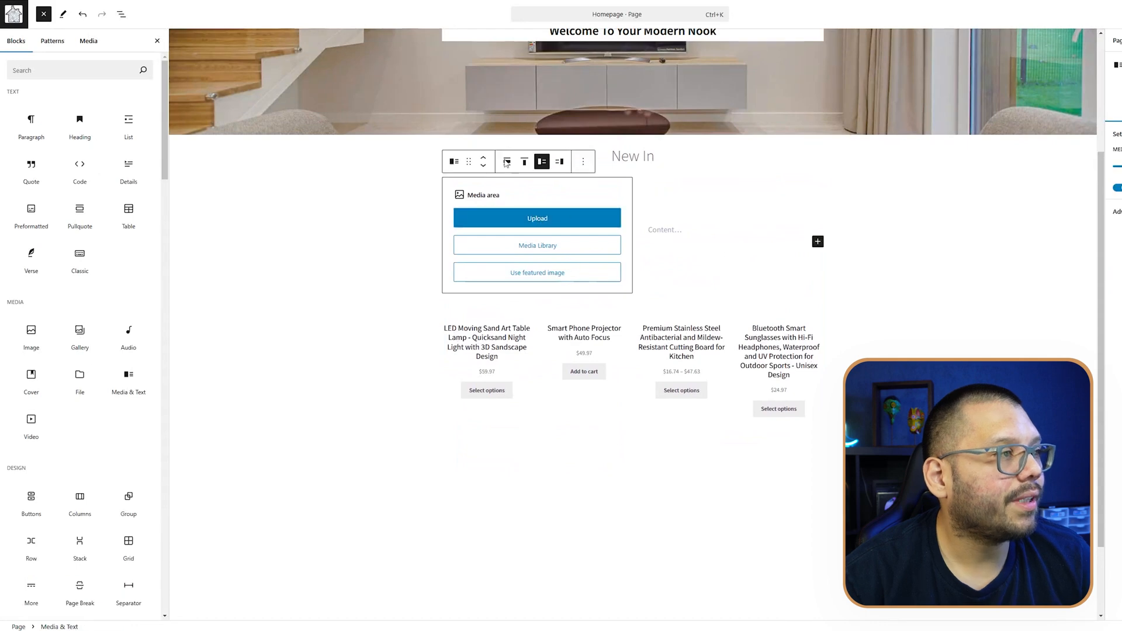
left_click(561, 217)
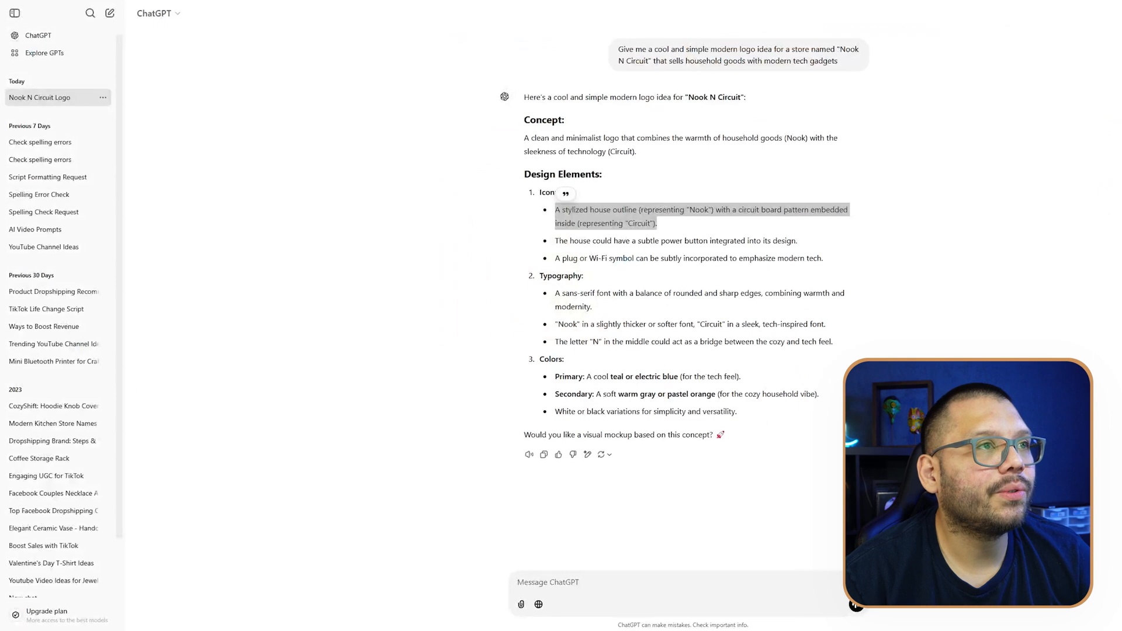
Step: Return to ChatGPT and select the Nook N Circuit About Us reply
left_click(576, 571)
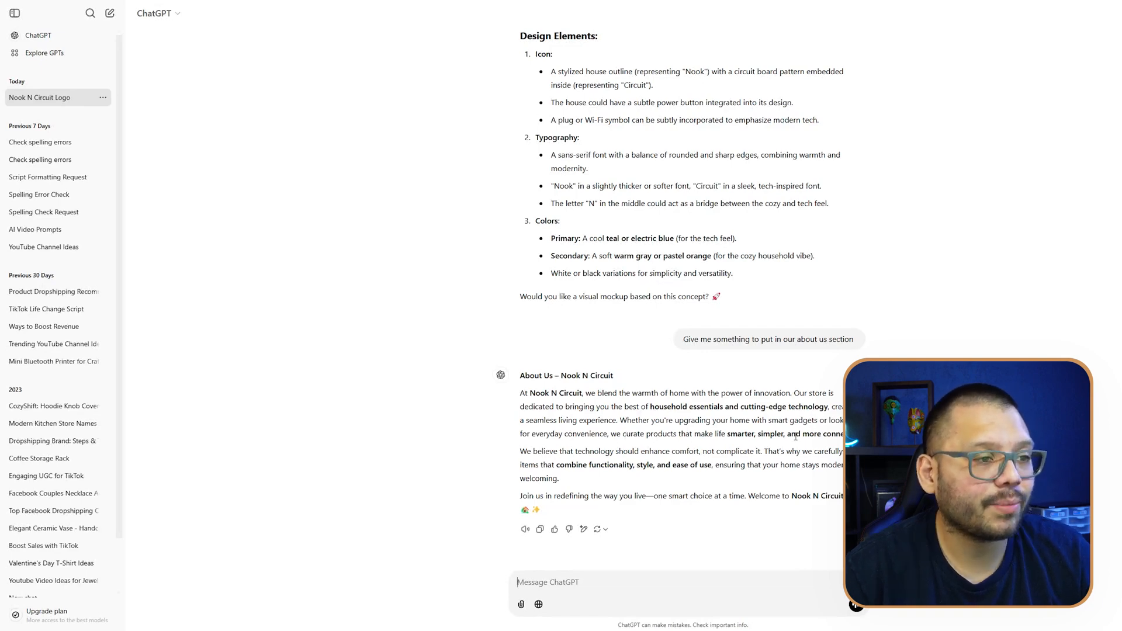
left_click_drag(522, 396, 844, 496)
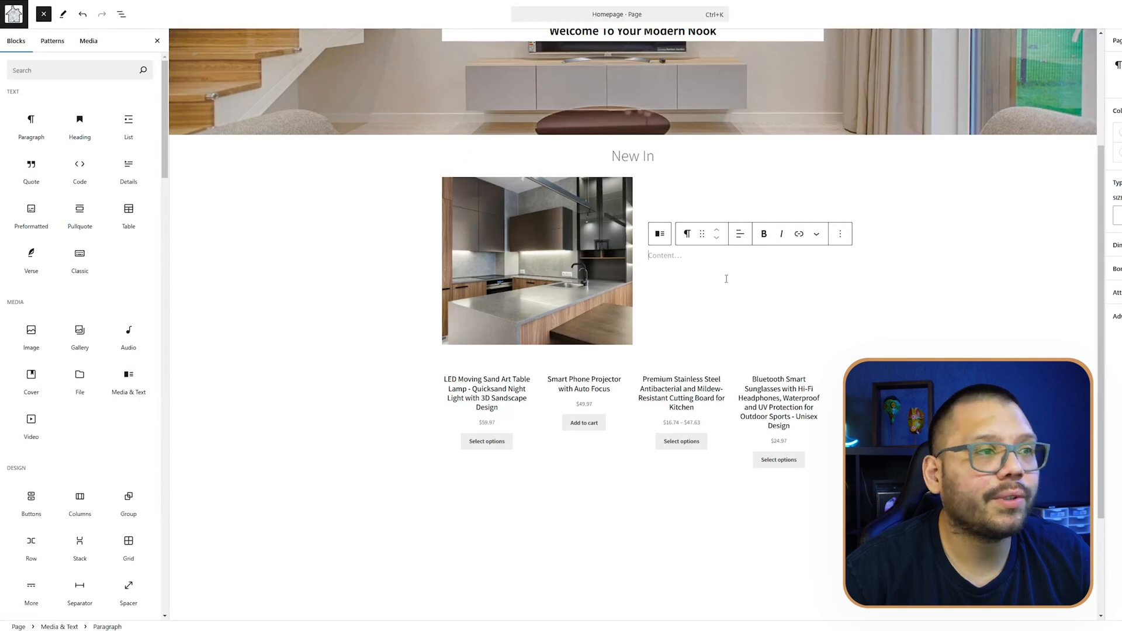
Step: Paste the About Us text beside the kitchen image and delete the closing 'Join us' paragraph
key("ctrl+v")
scroll(871, 278, "up", 4)
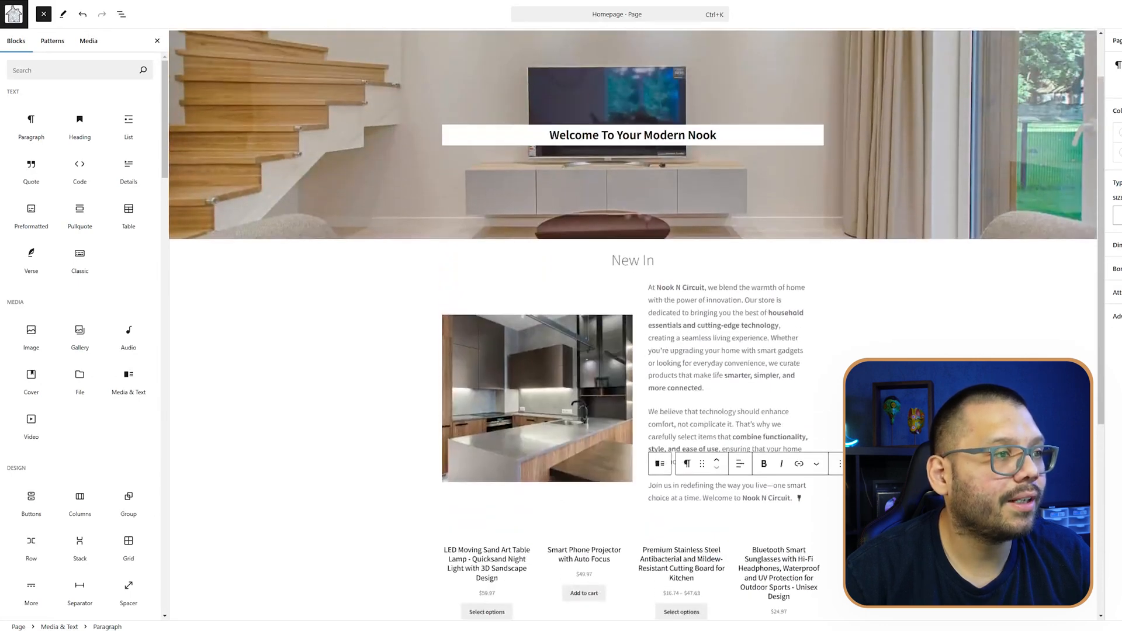
left_click(912, 403)
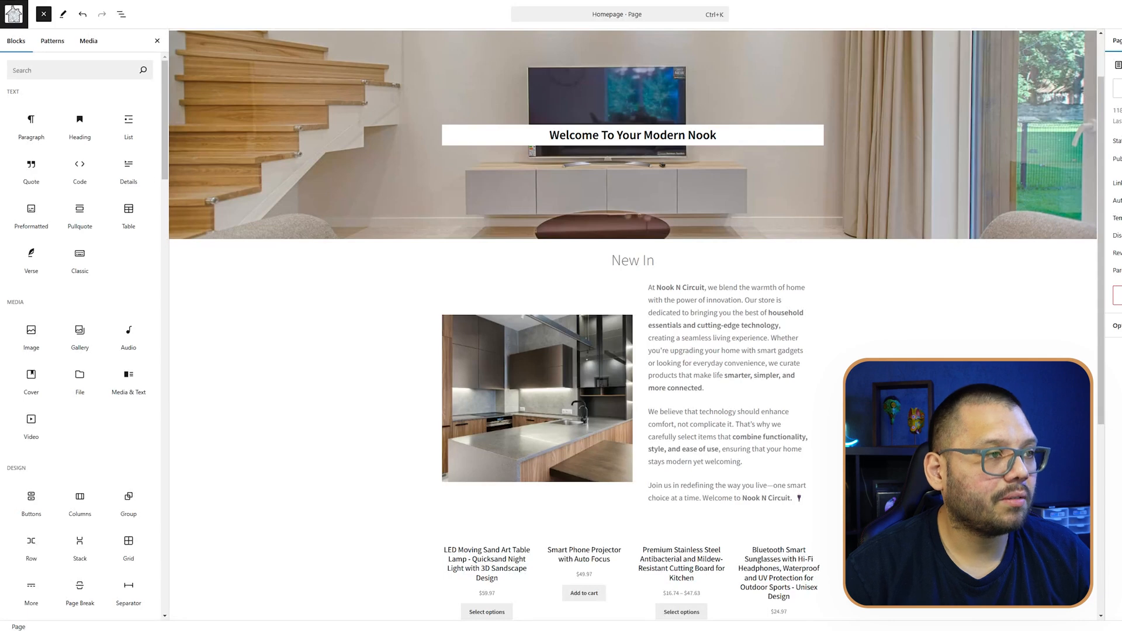
left_click(524, 432)
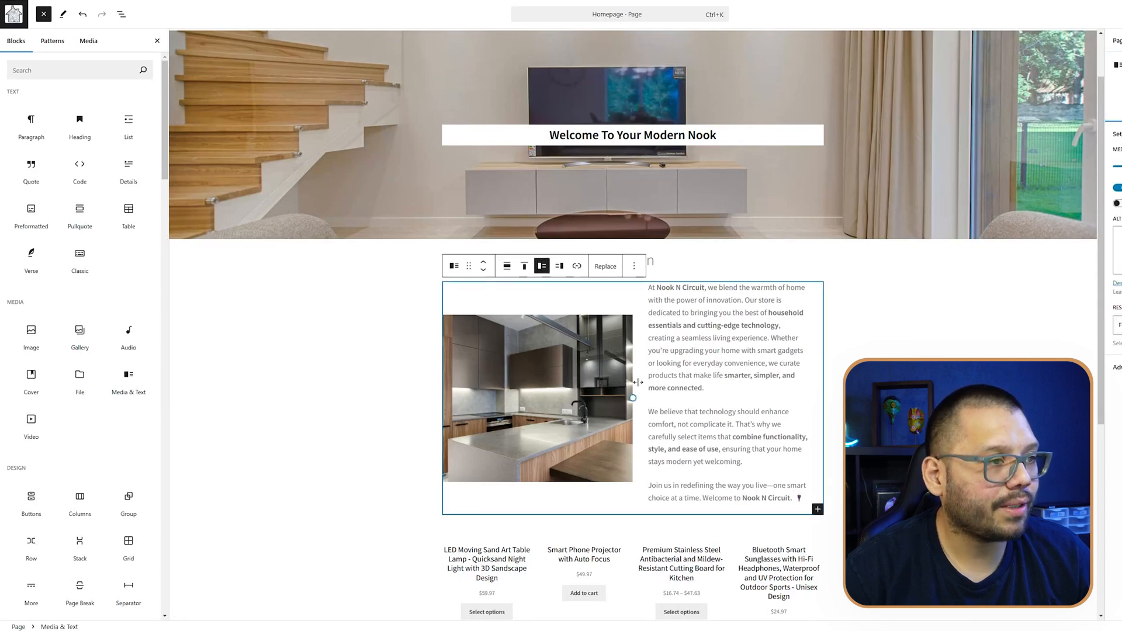
left_click(804, 499)
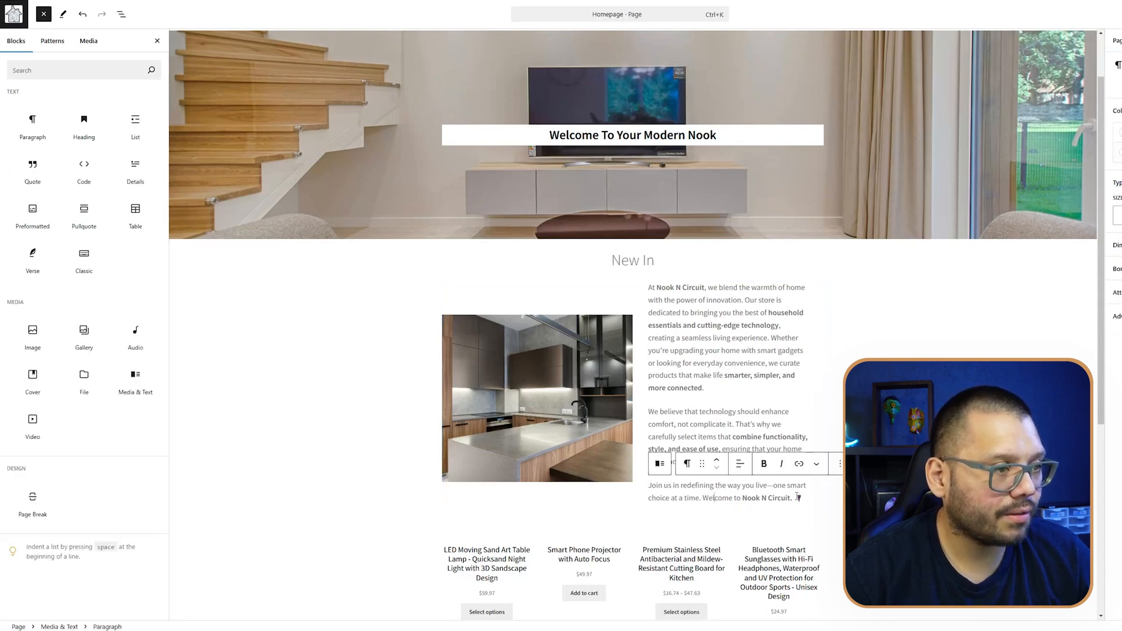
left_click_drag(805, 498, 646, 484)
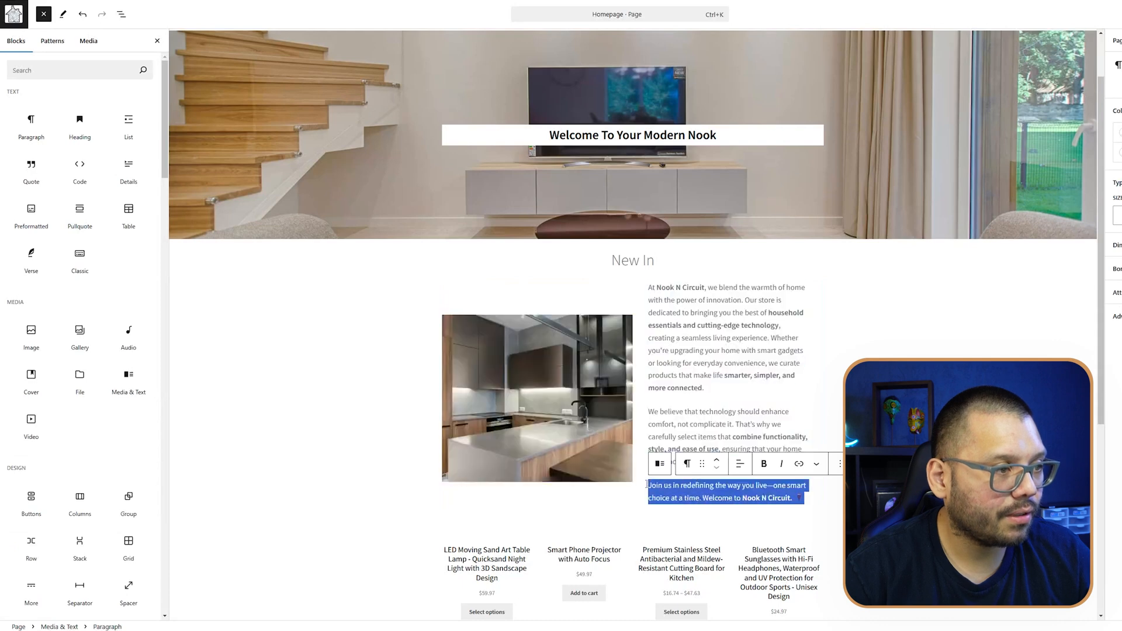
key("BackSpace")
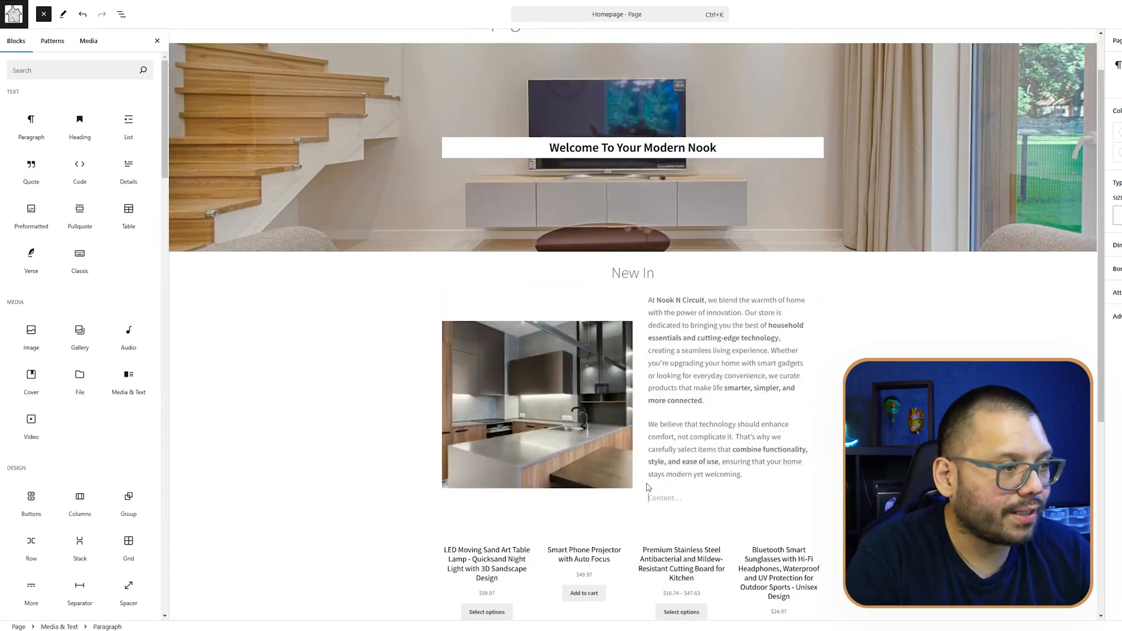
key("BackSpace")
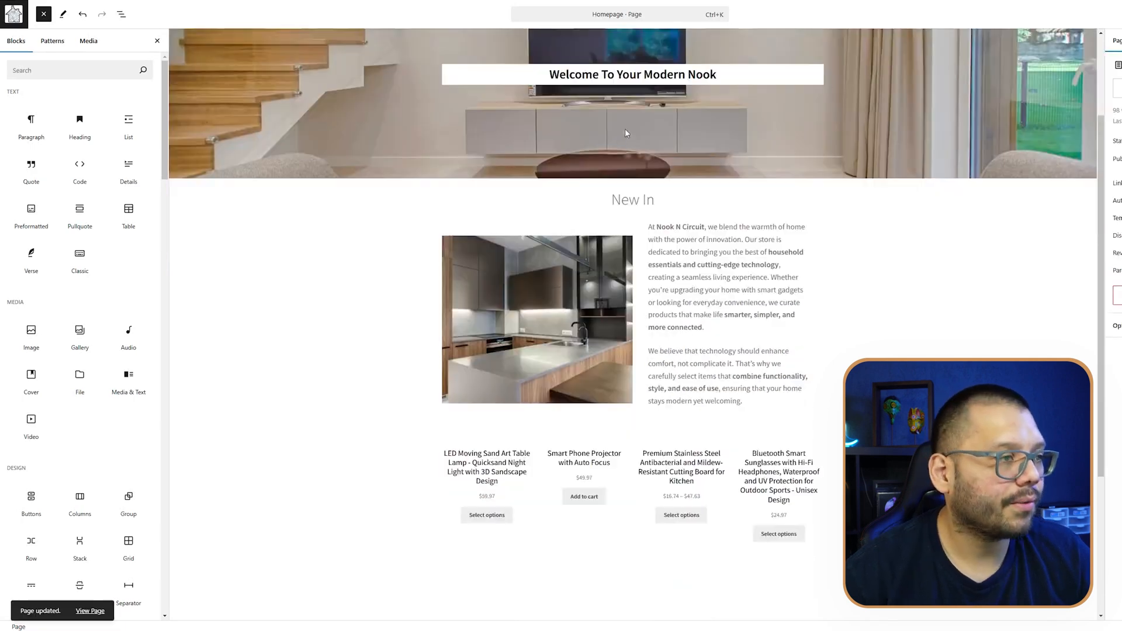
Step: Move the New In heading below the Media & Text section
left_click(606, 204)
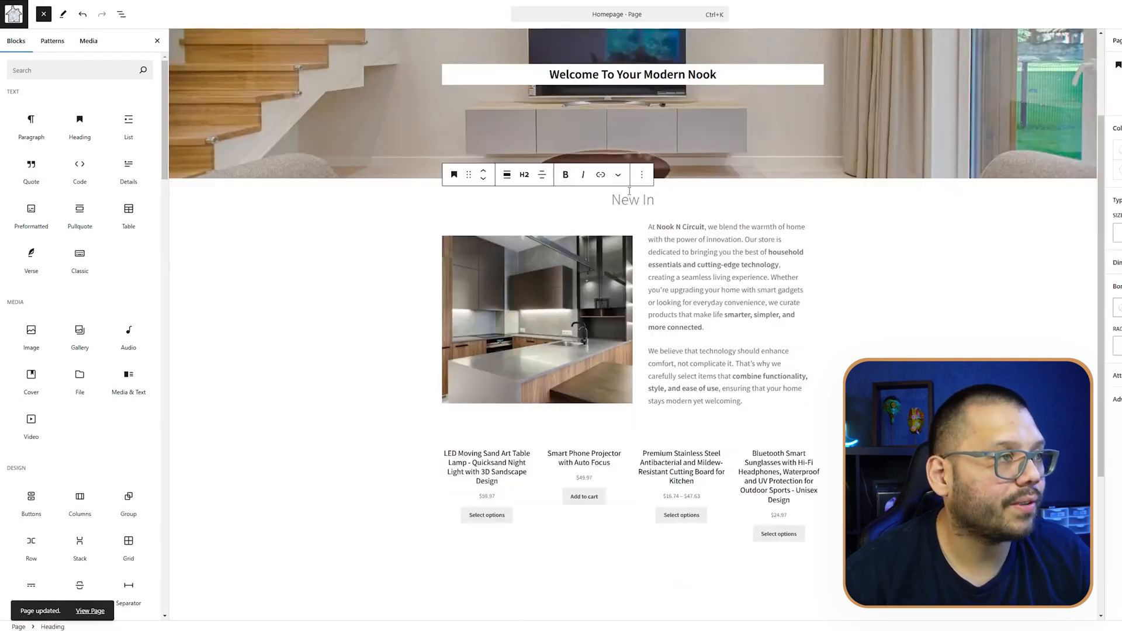
left_click(482, 179)
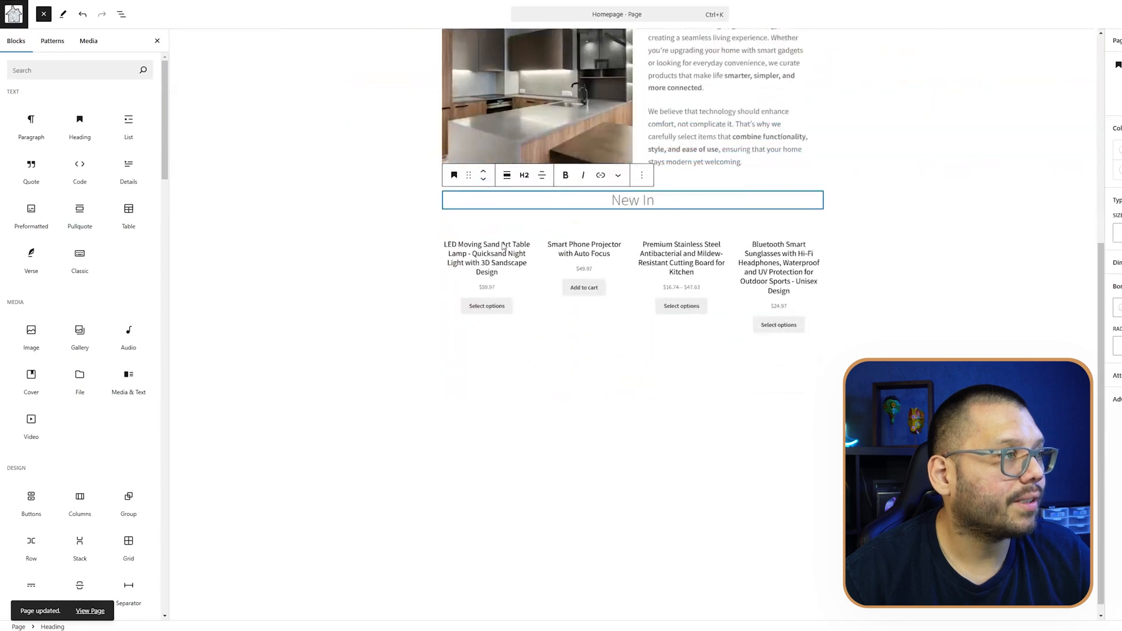
scroll(489, 199, "up", 3)
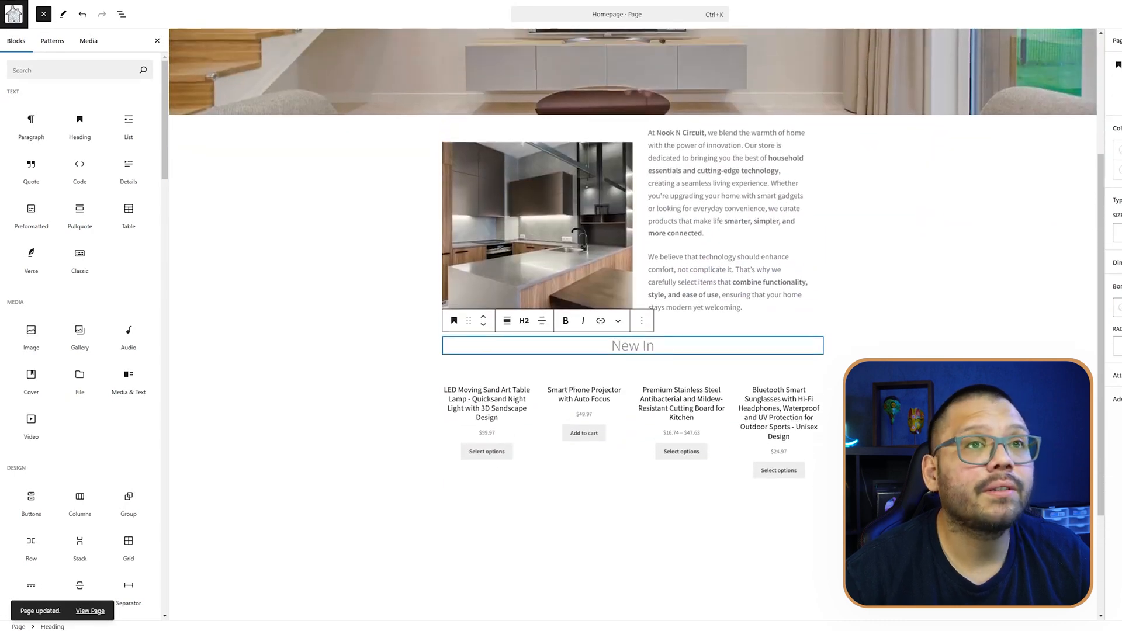
key("ctrl+Tab")
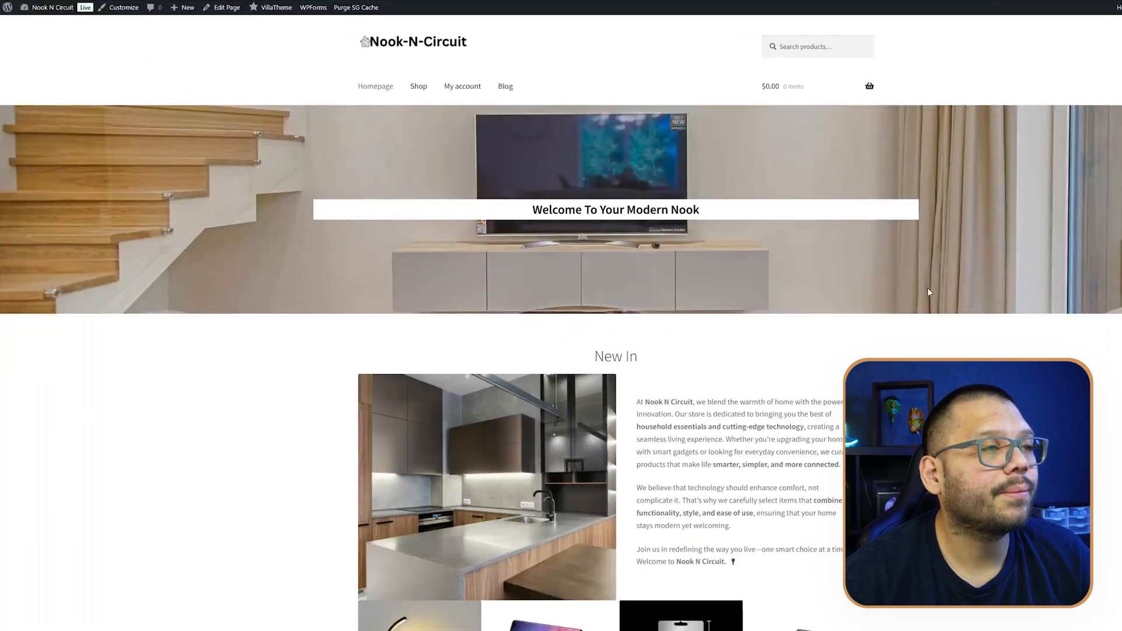
Step: Check the live homepage shows the About Us section above the New In heading
scroll(610, 229, "down", 3)
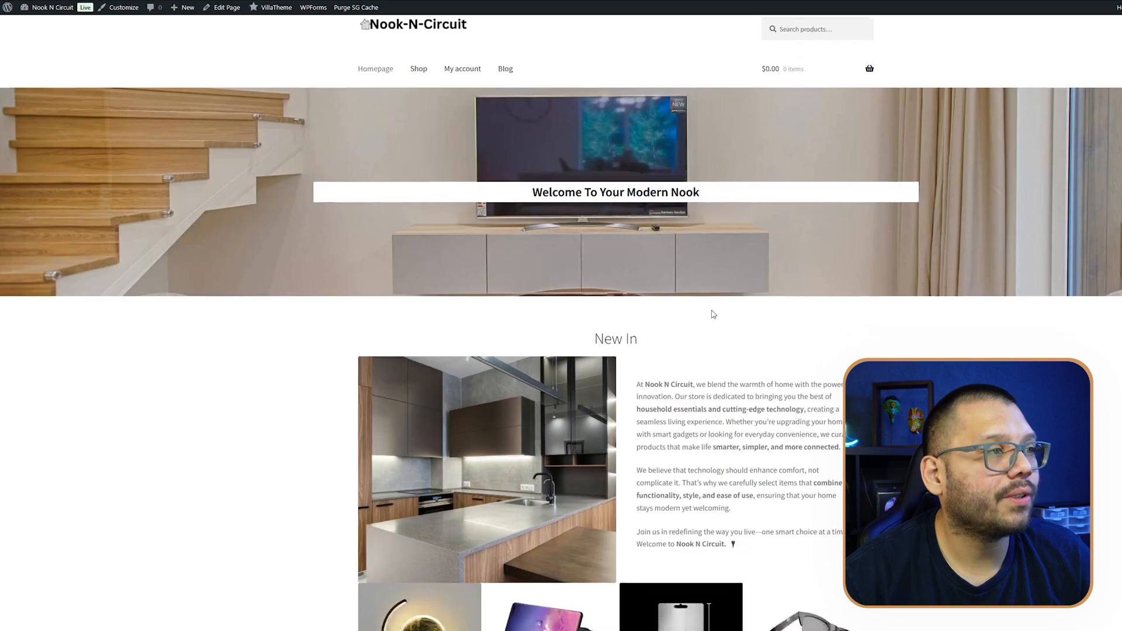
scroll(571, 152, "up", 2)
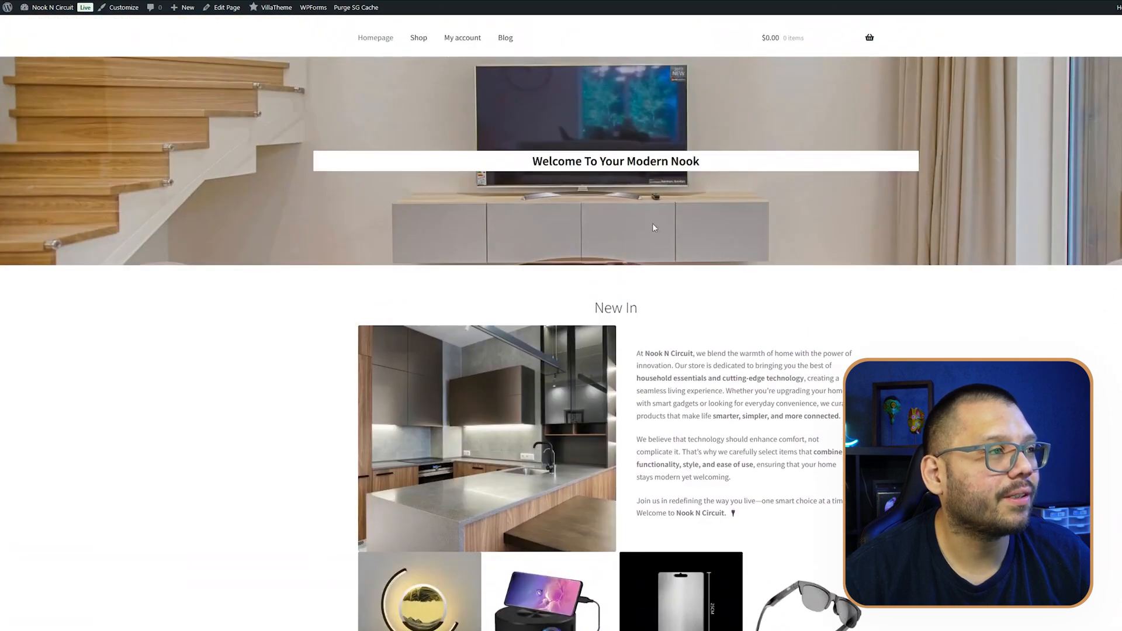
scroll(704, 345, "down", 3)
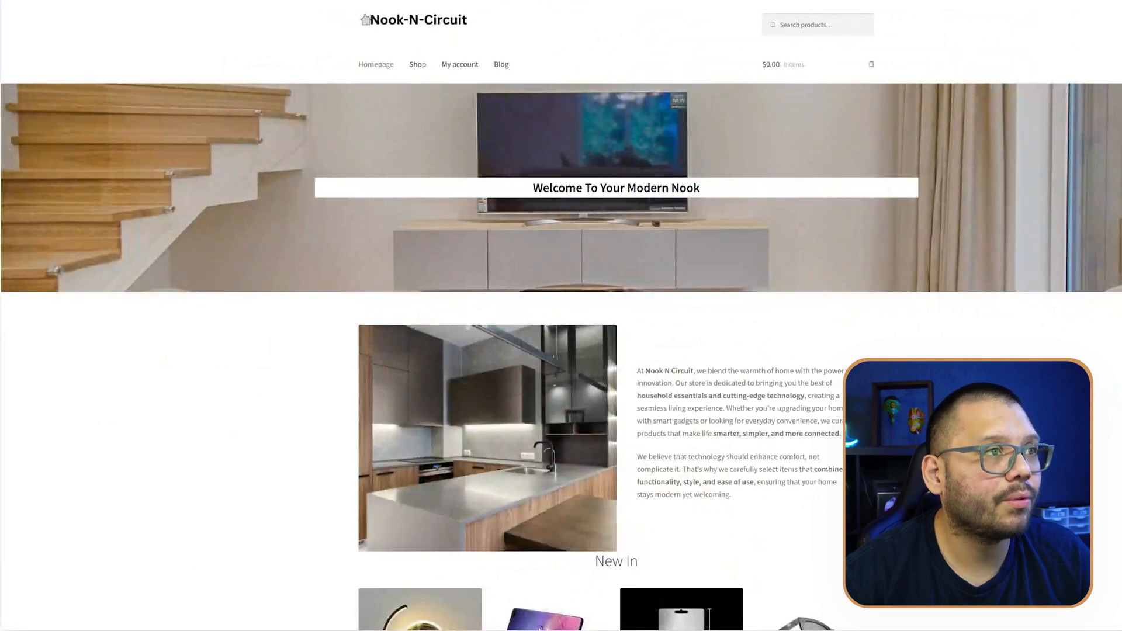
scroll(673, 305, "down", 3)
scroll(673, 305, "down", 2)
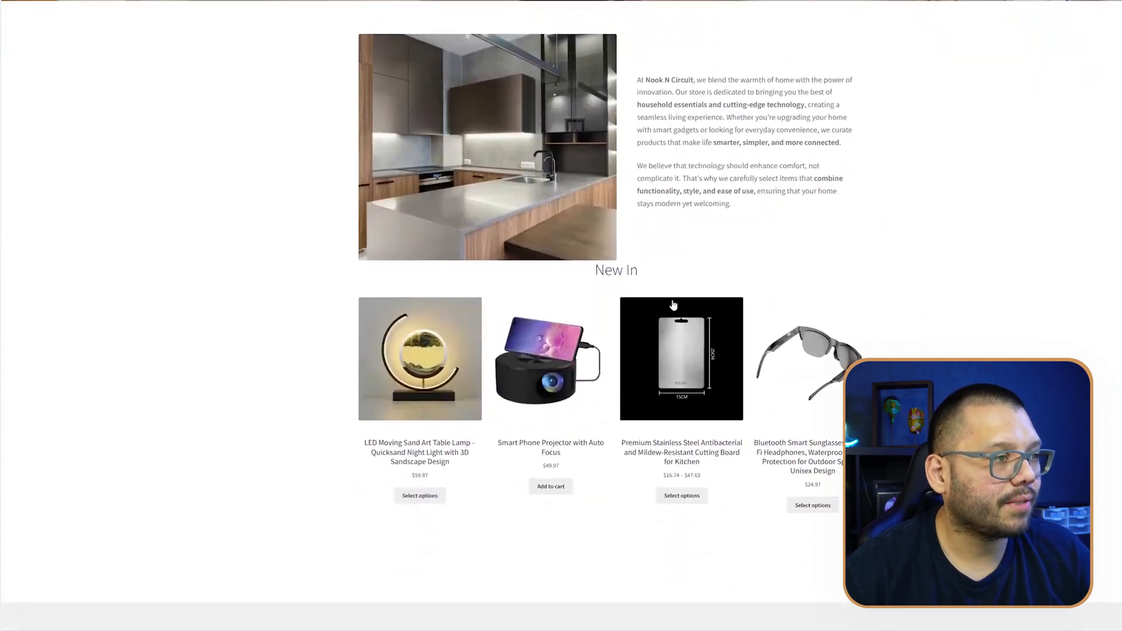
left_click_drag(596, 276, 645, 274)
left_click(626, 270)
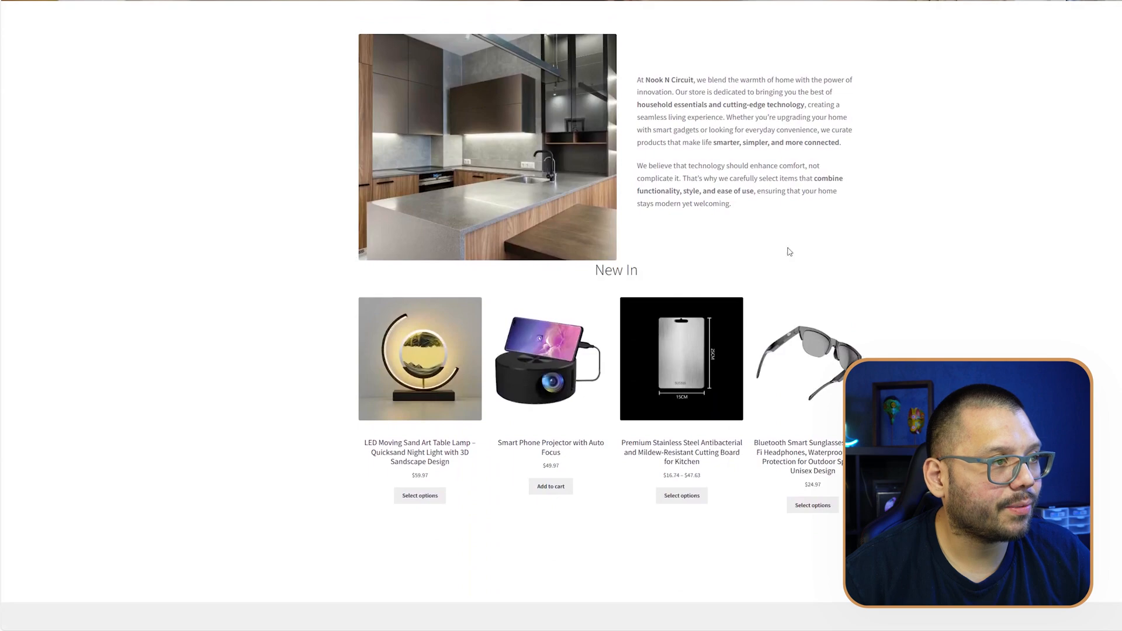
scroll(631, 334, "up", 5)
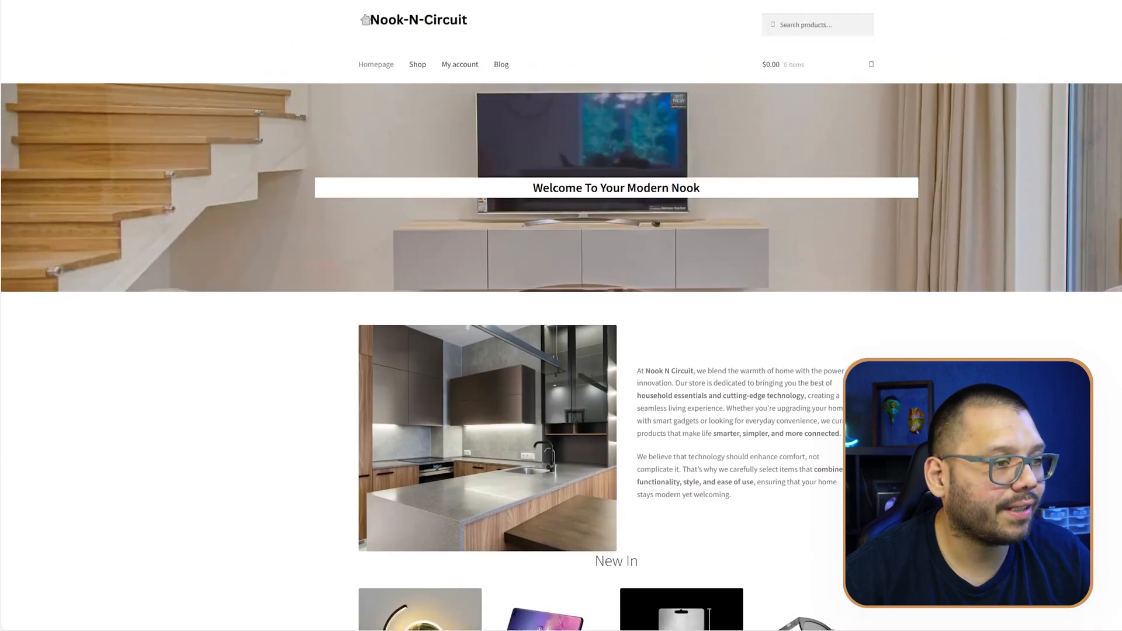
scroll(631, 334, "down", 4)
scroll(630, 334, "up", 4)
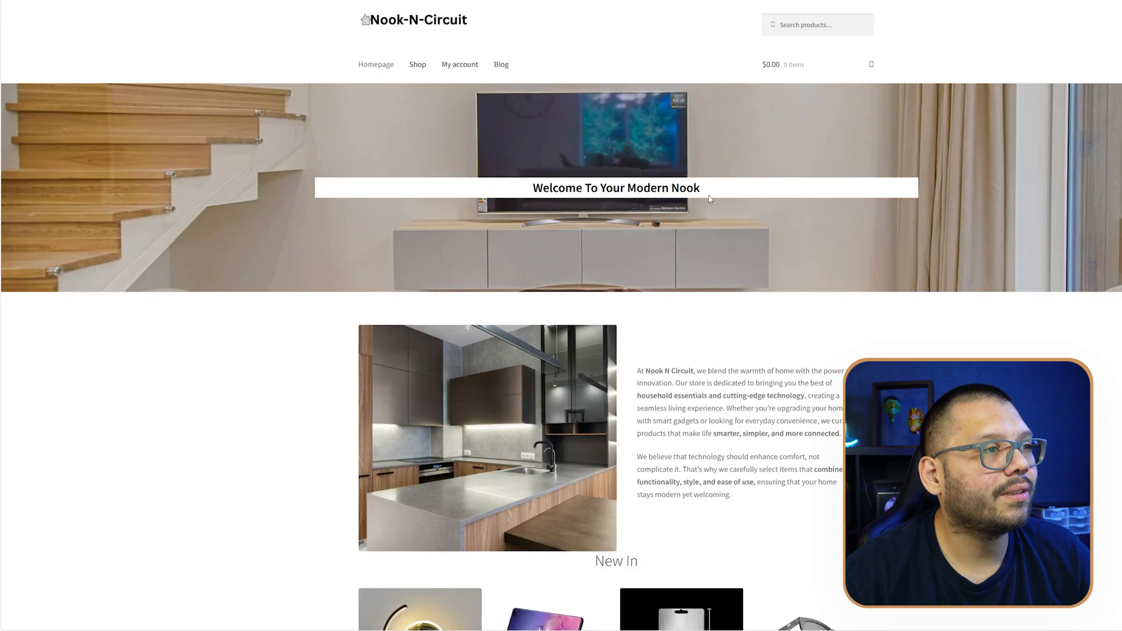
scroll(843, 352, "down", 4)
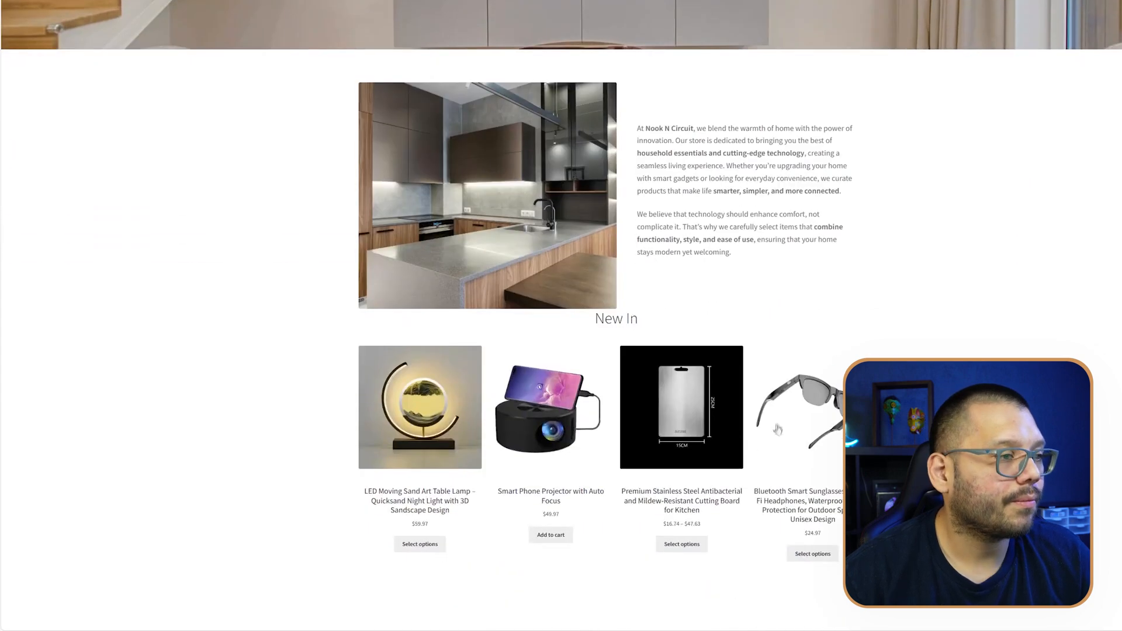
Step: Open the Premium Stainless Steel Antibacterial Cutting Board product page from New In and review it
left_click(709, 405)
scroll(709, 405, "down", 10)
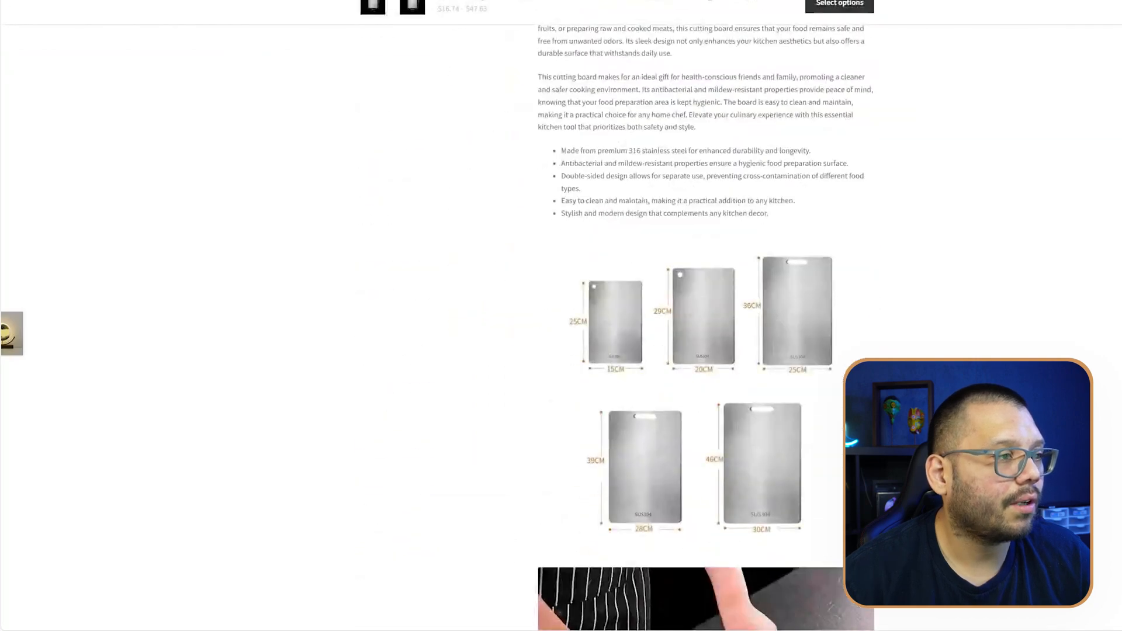
scroll(648, 533, "down", 19)
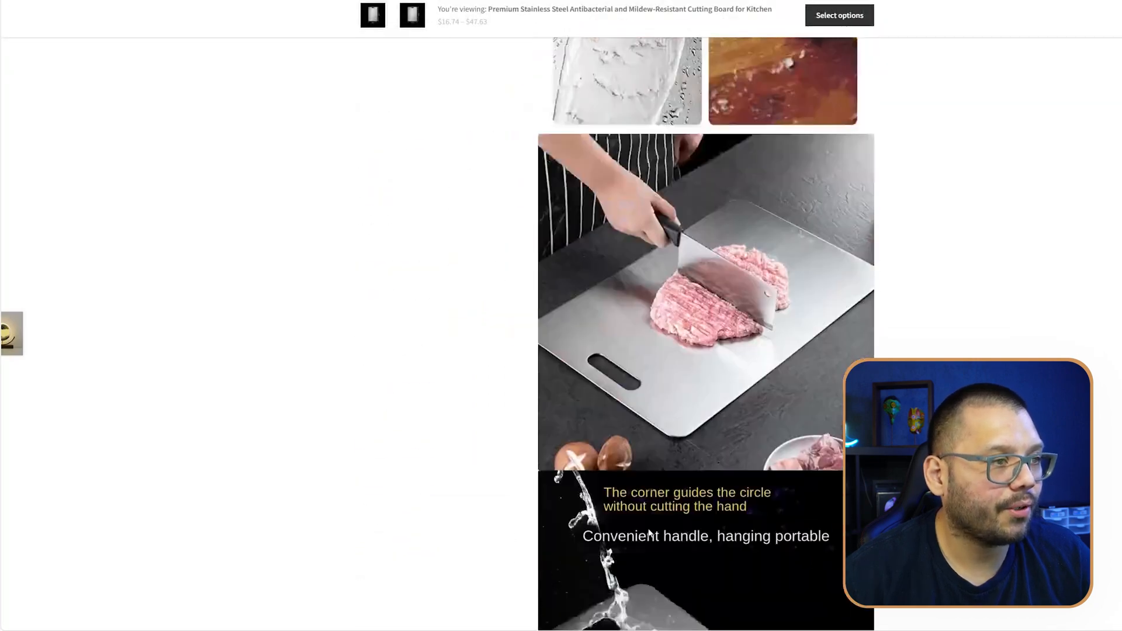
scroll(648, 533, "up", 20)
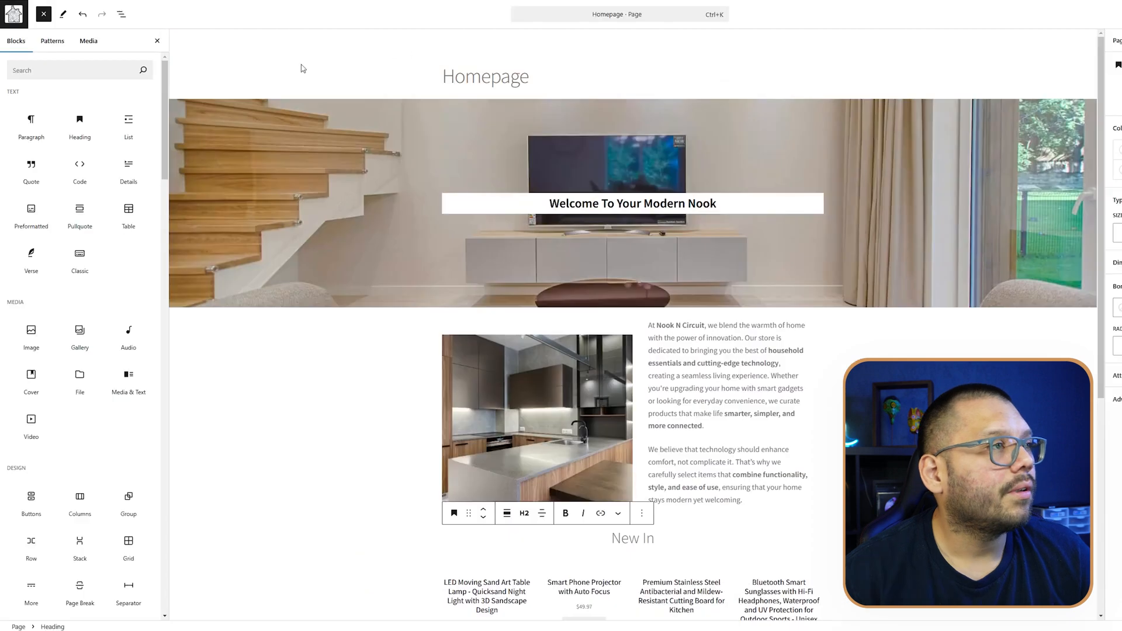
Step: Close the block inserter panel in the page editor
left_click(44, 15)
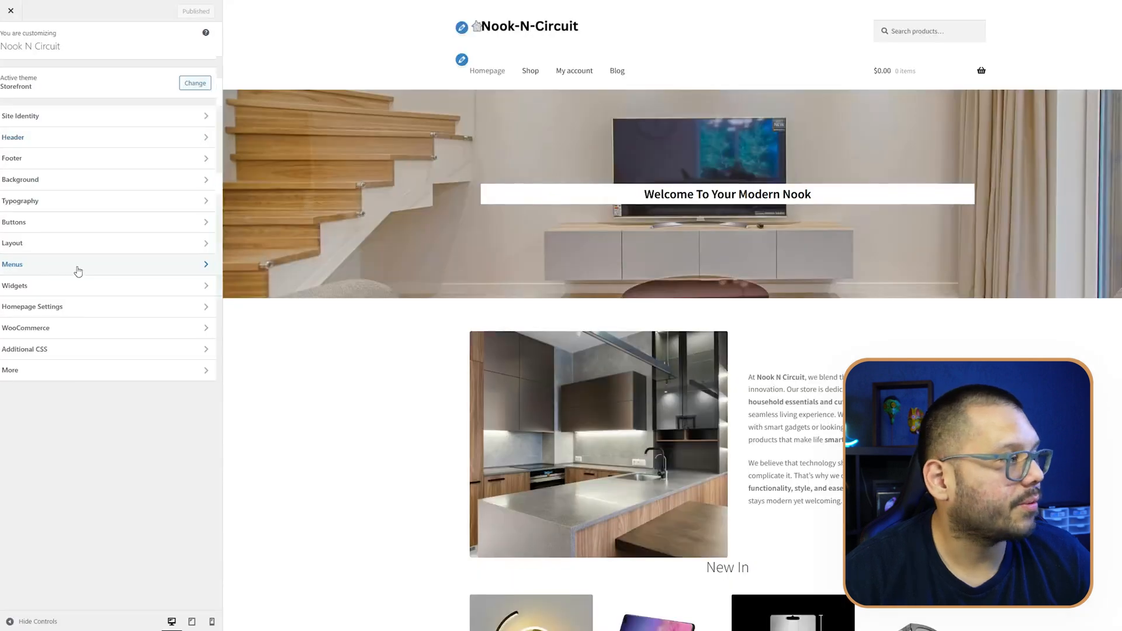
Step: Add a new 'FAQ' page to the Main Menu in the customizer and publish
left_click(78, 270)
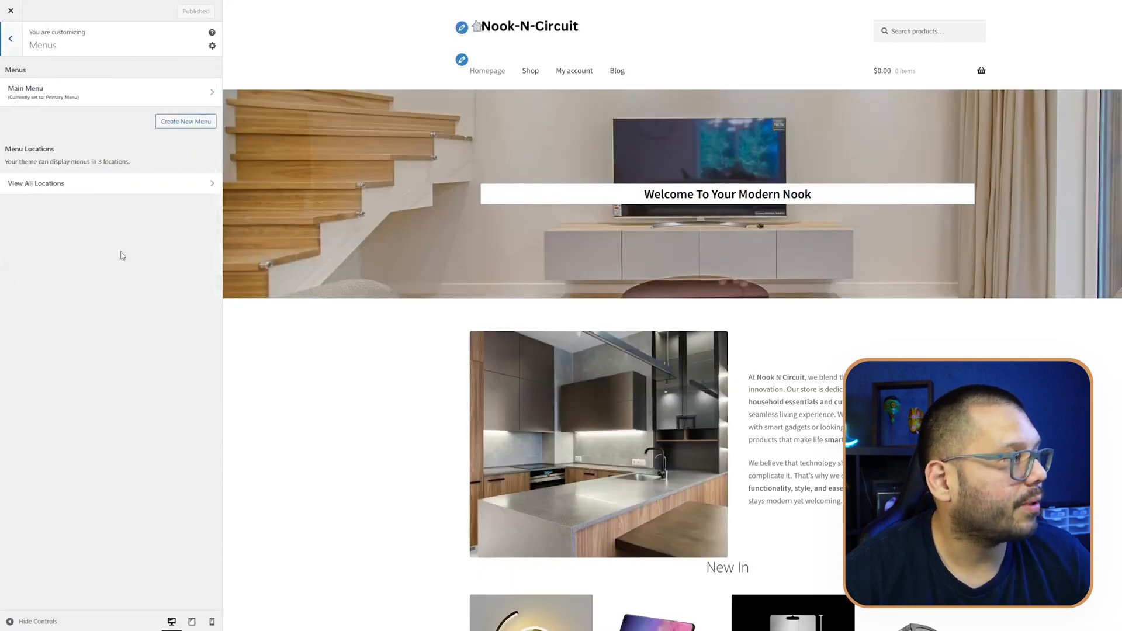
left_click(141, 92)
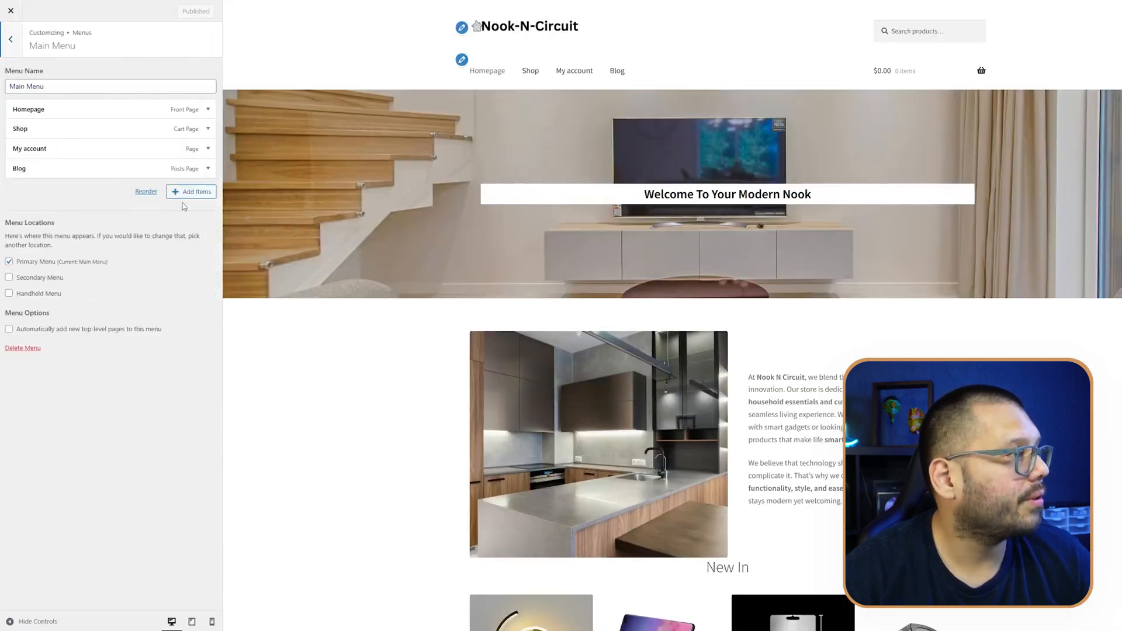
left_click(187, 193)
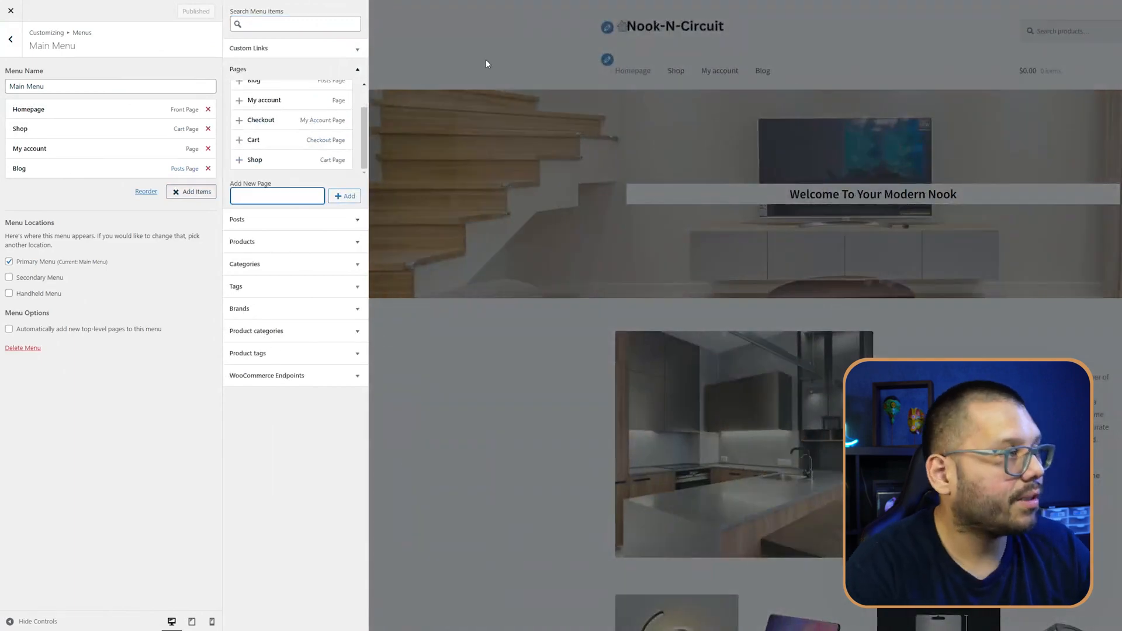
type("FAQ")
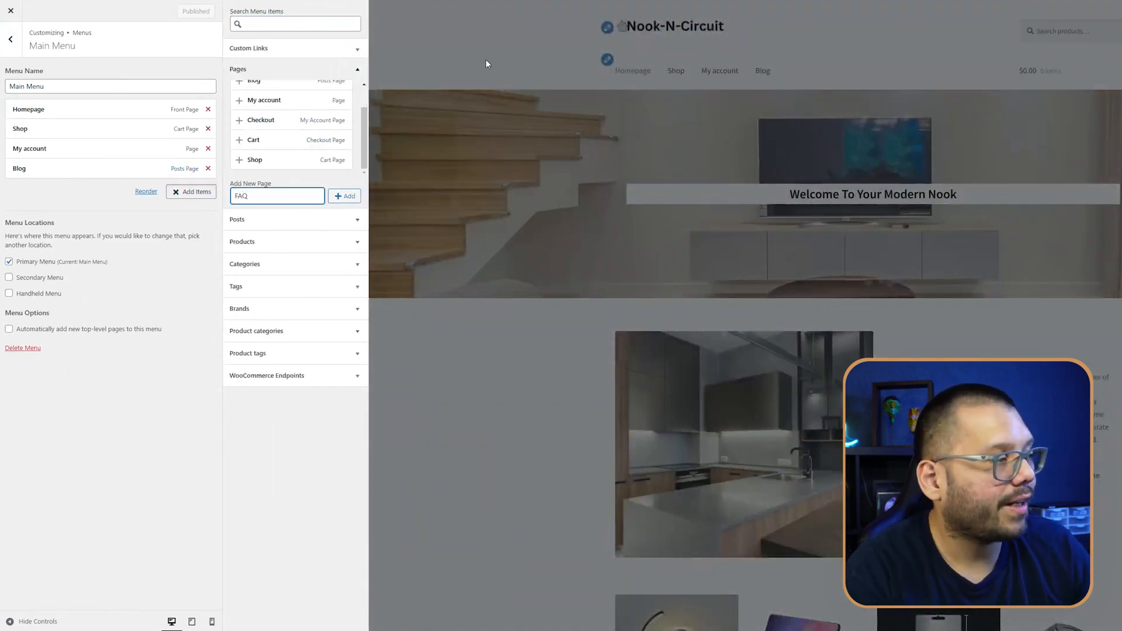
left_click(355, 197)
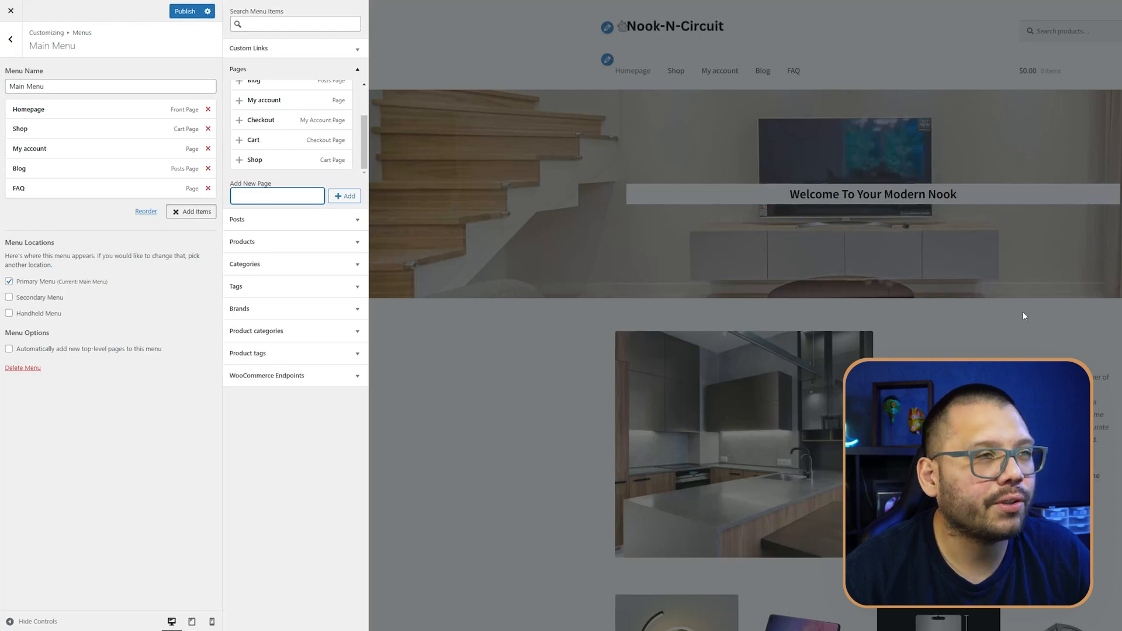
left_click(190, 13)
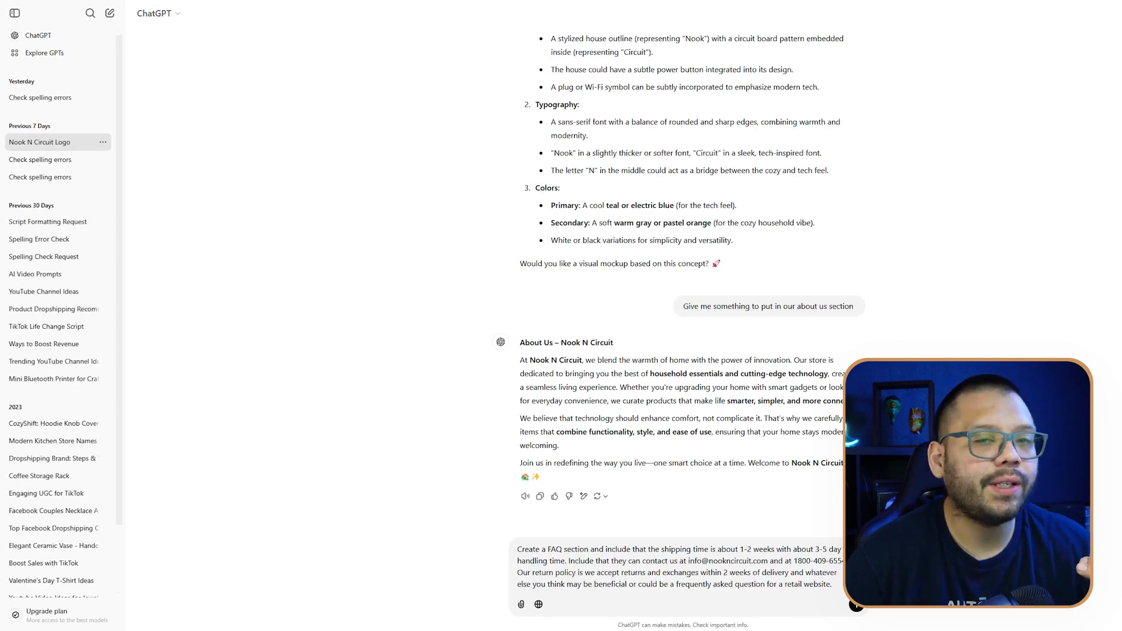
Step: Send the FAQ prompt and review the damaged-item and order cancellation answers
left_click(856, 605)
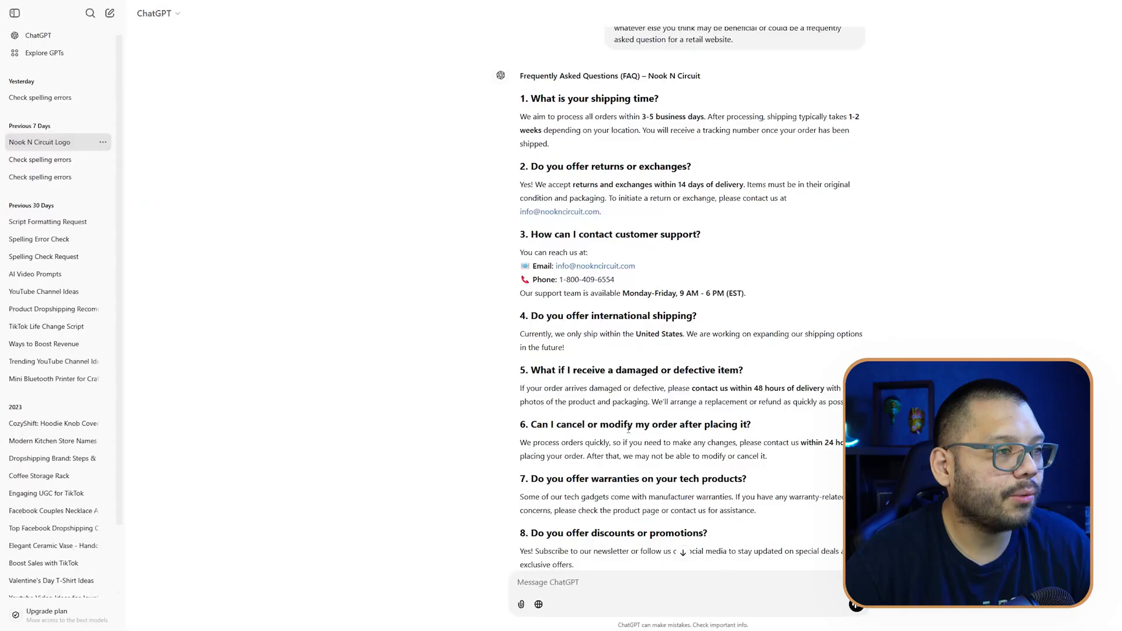
left_click_drag(692, 389, 840, 389)
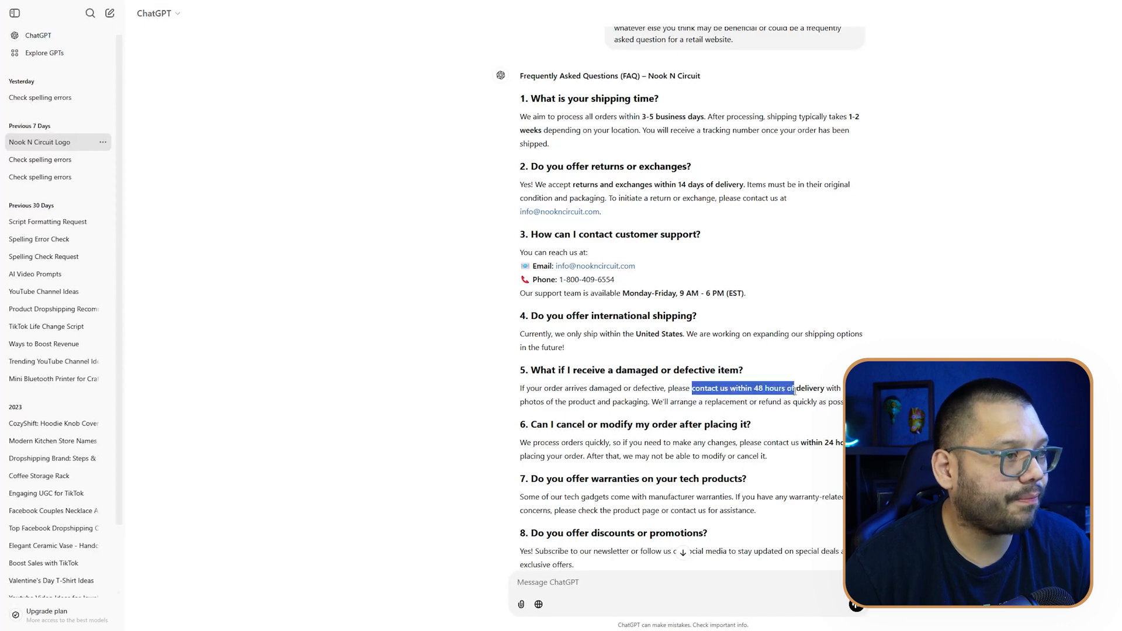
left_click(751, 424)
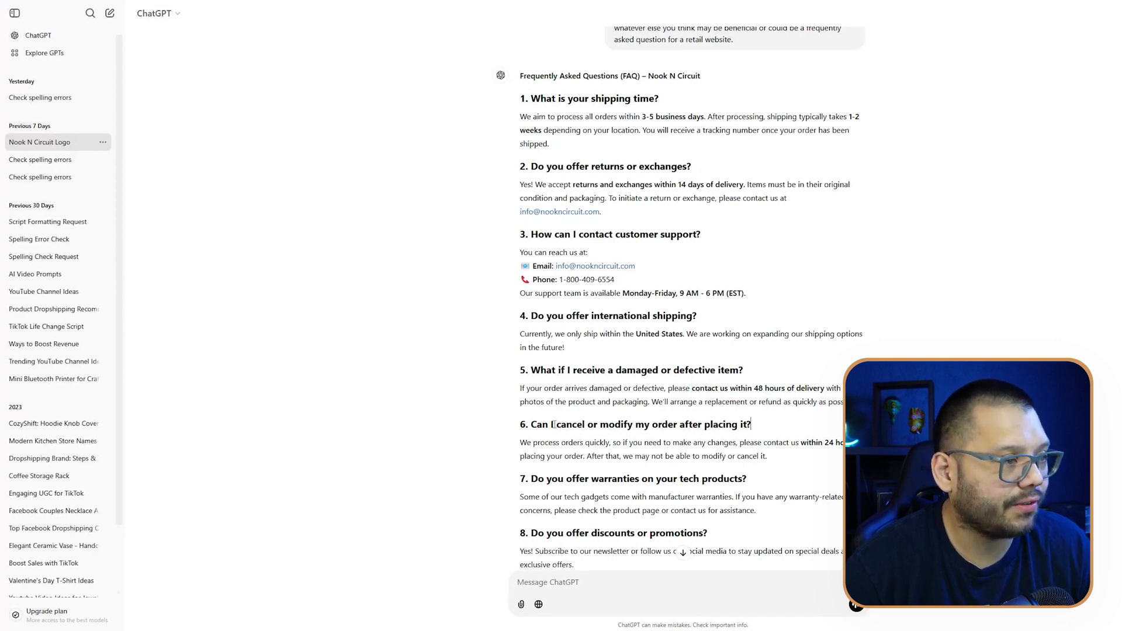
left_click_drag(543, 424, 668, 425)
left_click(781, 436)
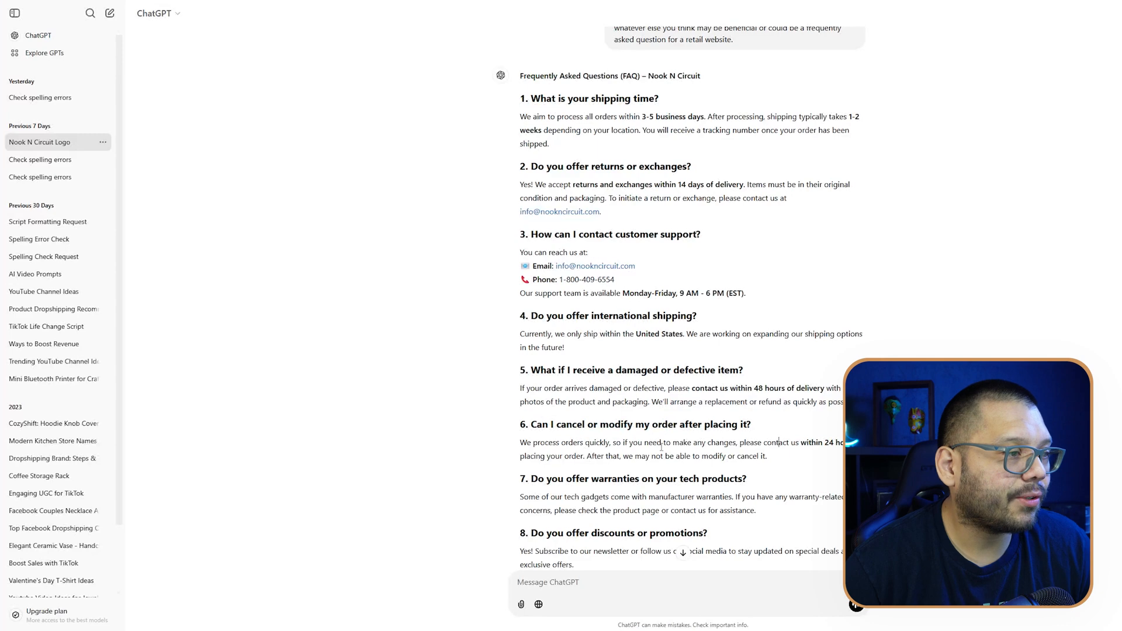
Step: Read on through the warranties and discounts answers of the FAQ
scroll(662, 445, "down", 2)
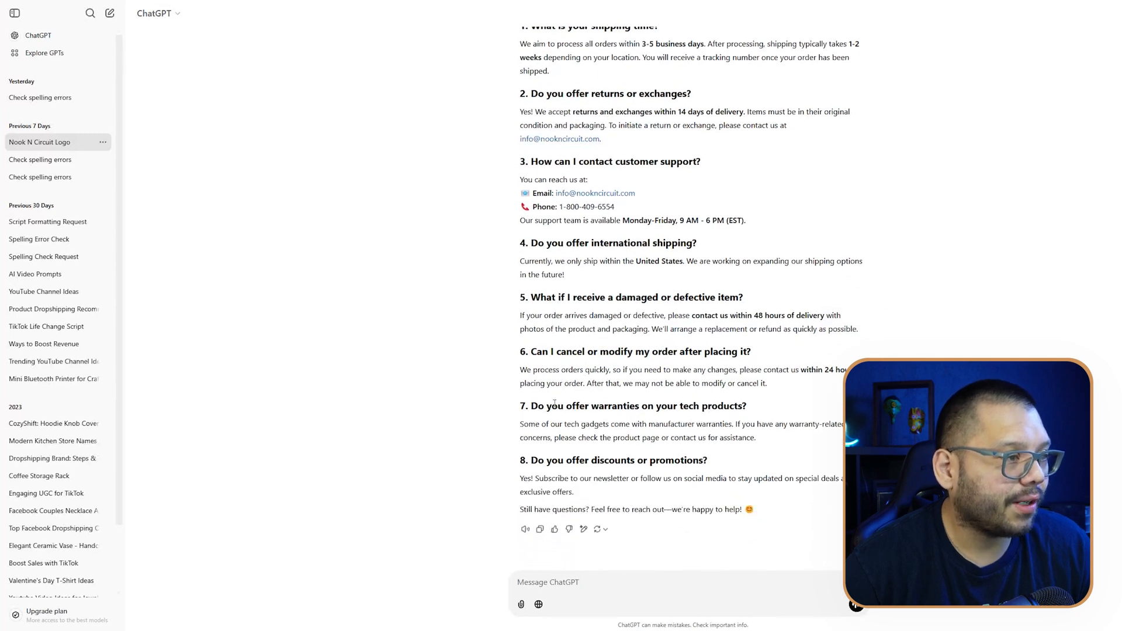
left_click_drag(671, 405, 791, 413)
left_click(752, 404)
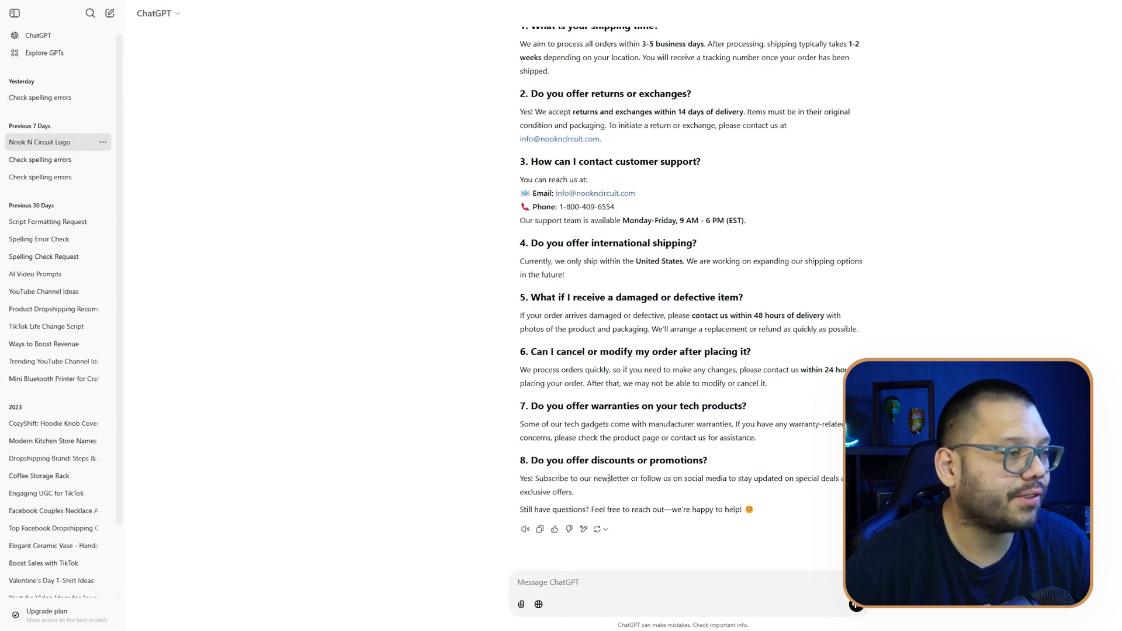
left_click_drag(564, 478, 687, 494)
left_click(690, 493)
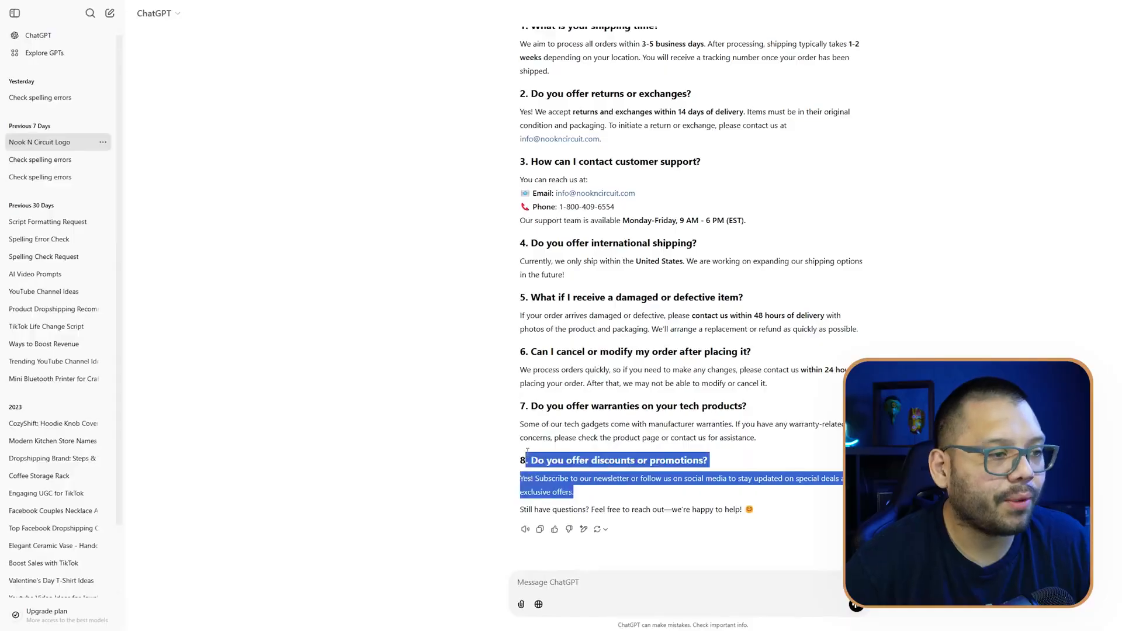
Step: Select the whole FAQ reply in ChatGPT and copy it
left_click_drag(523, 458, 521, 216)
right_click(535, 248)
left_click(575, 257)
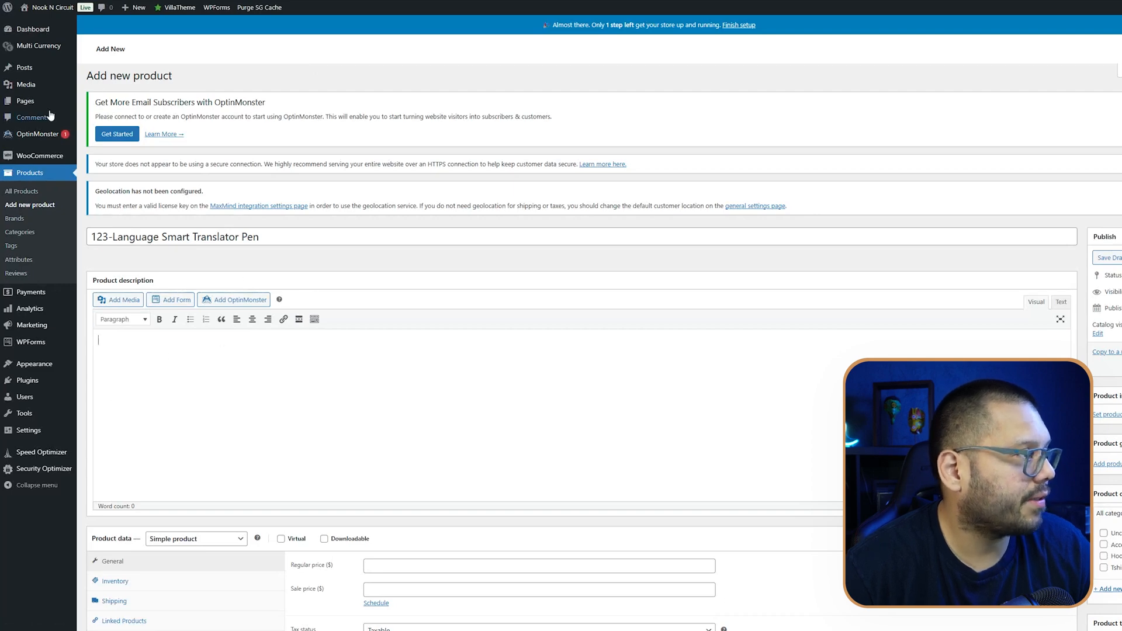
Step: Open the FAQ page in the editor and paste in the eight question-and-answer sections
mouse_move(26, 101)
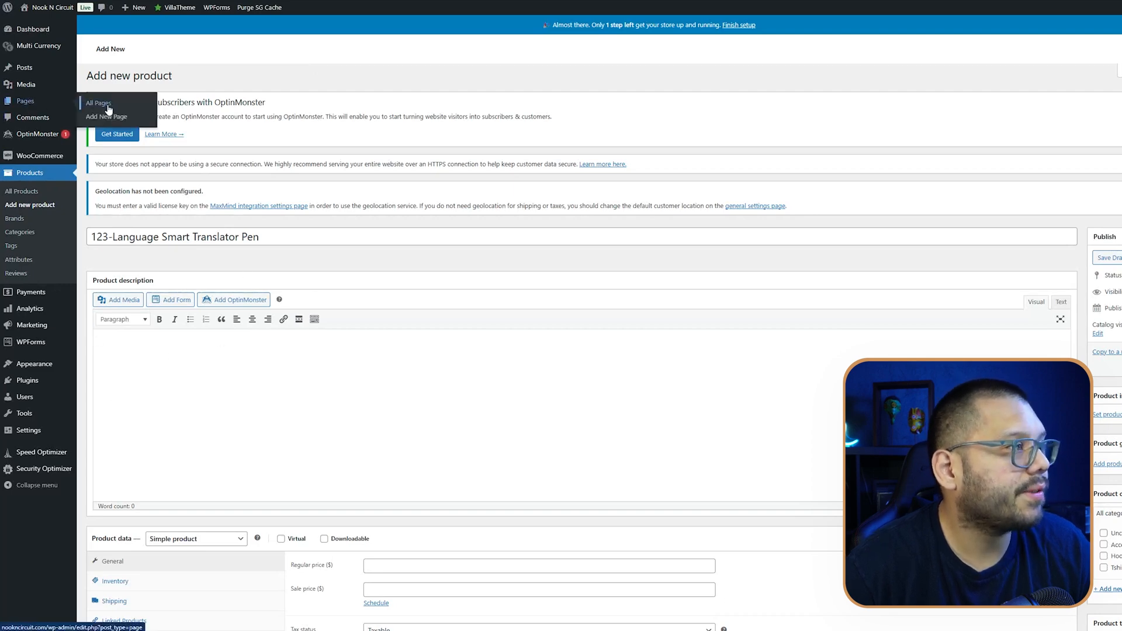
type("•••••")
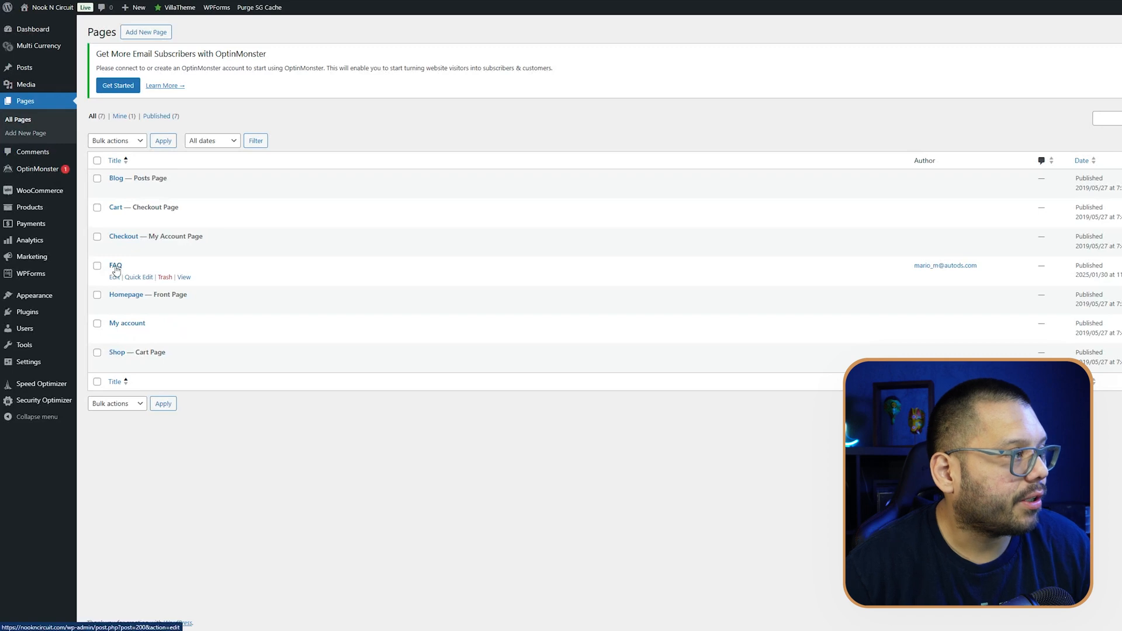
left_click(115, 278)
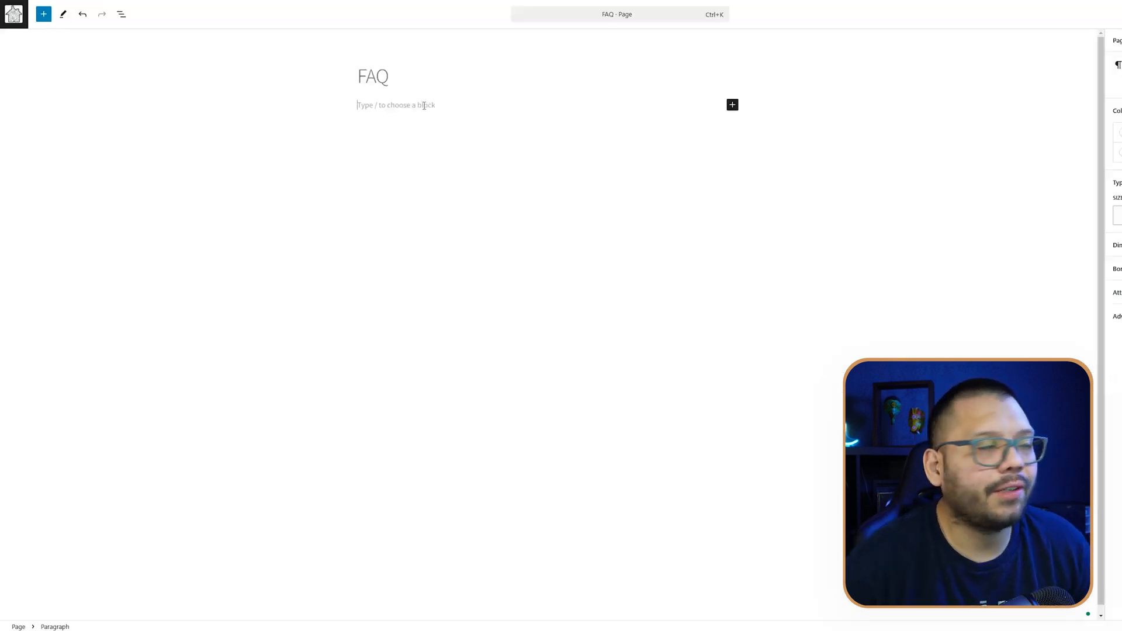
key("ctrl+v")
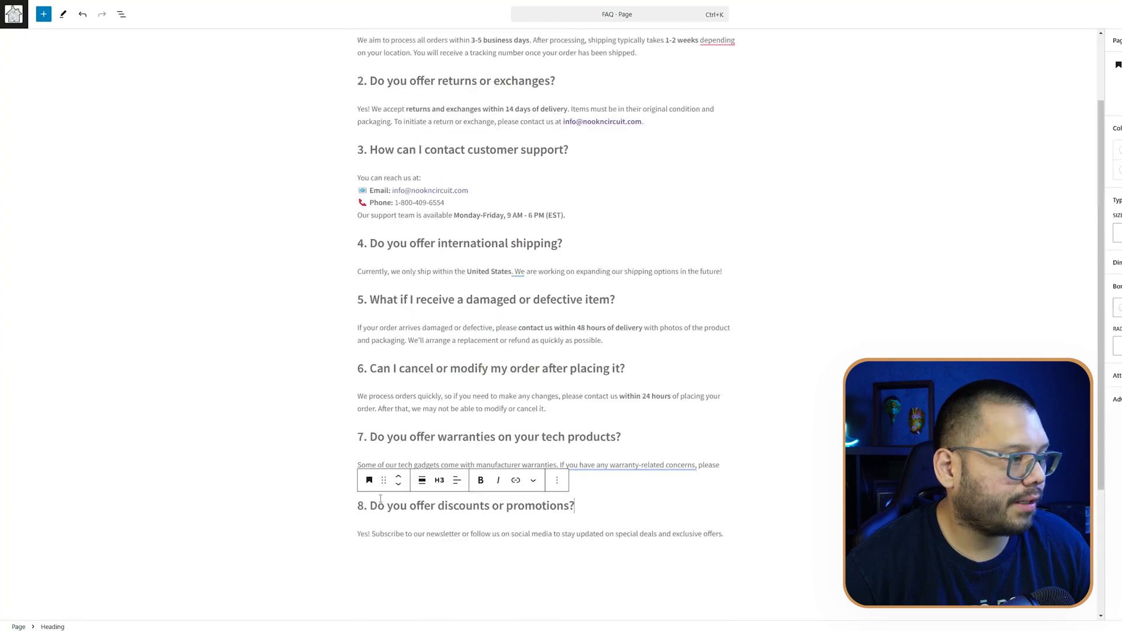
Step: Accept the suggested comma after '1-2 weeks' and view the updated FAQ page live
scroll(655, 500, "up", 3)
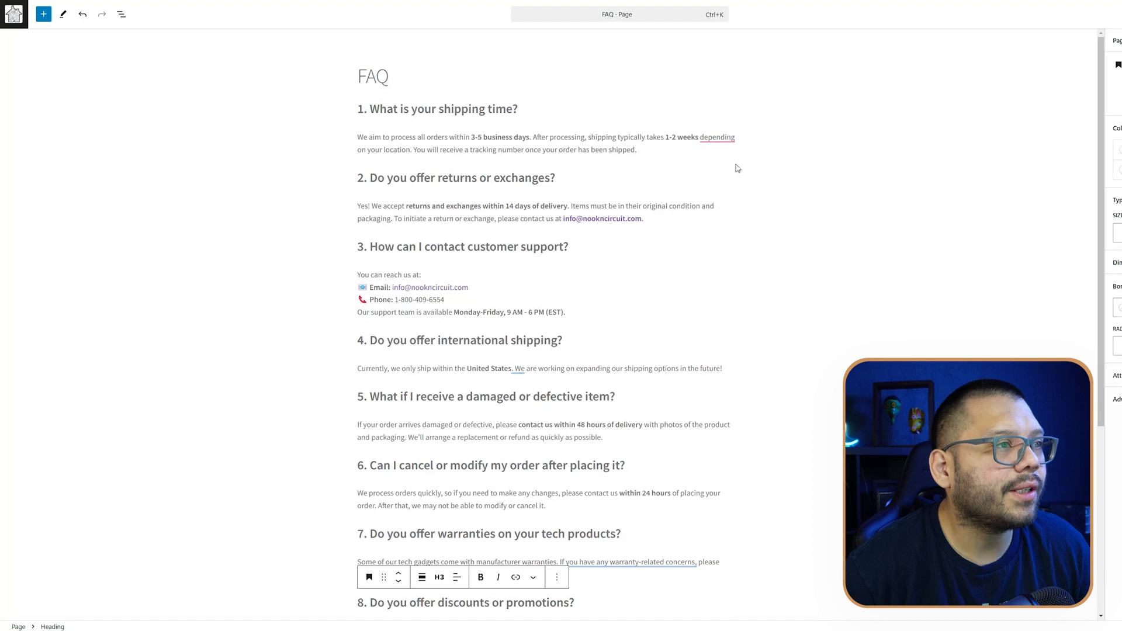
left_click(717, 138)
left_click(712, 163)
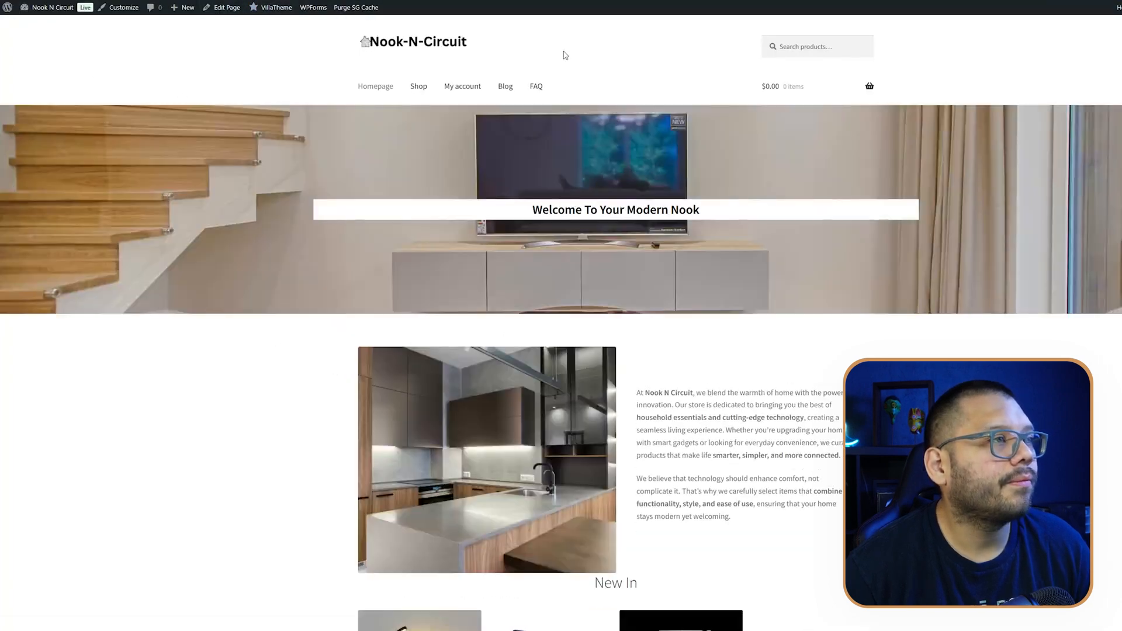
left_click(536, 87)
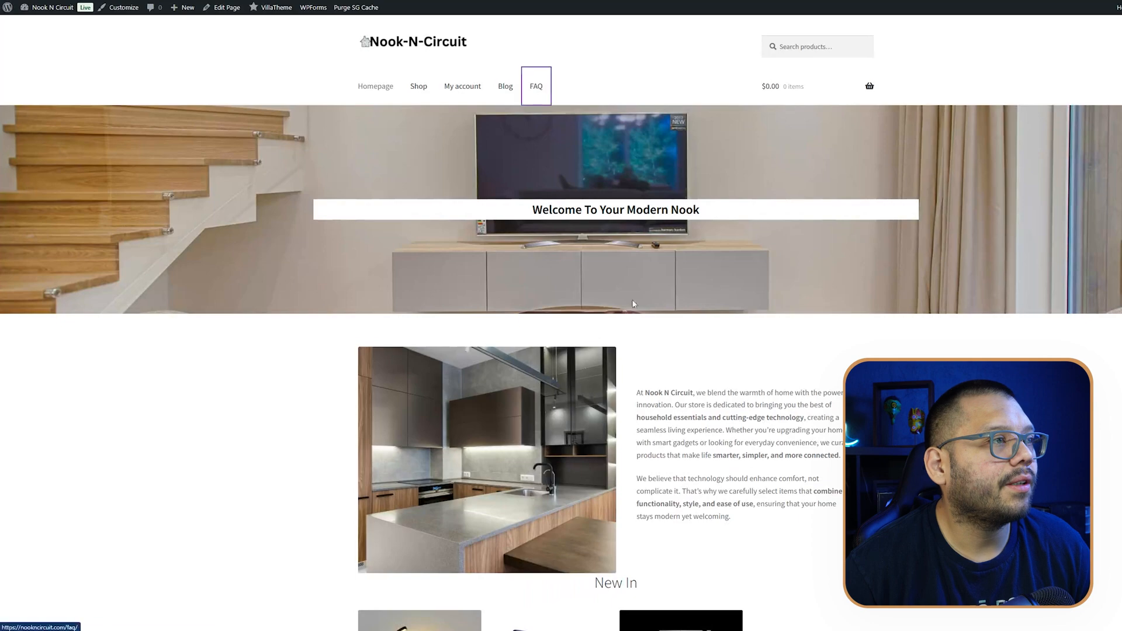
scroll(627, 393, "down", 5)
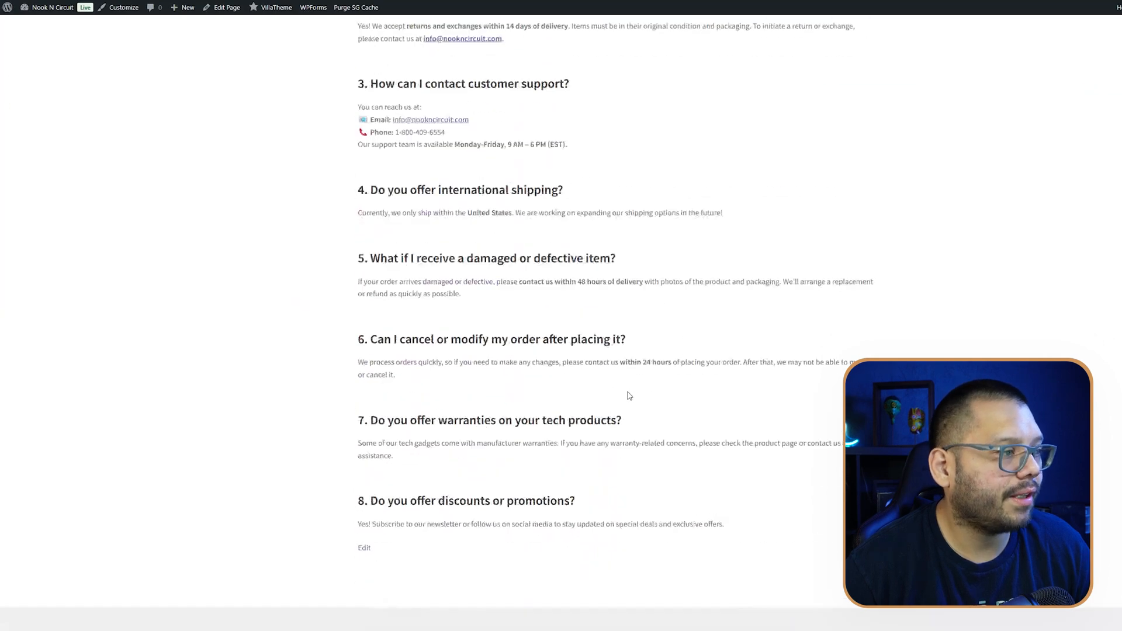
scroll(637, 396, "up", 5)
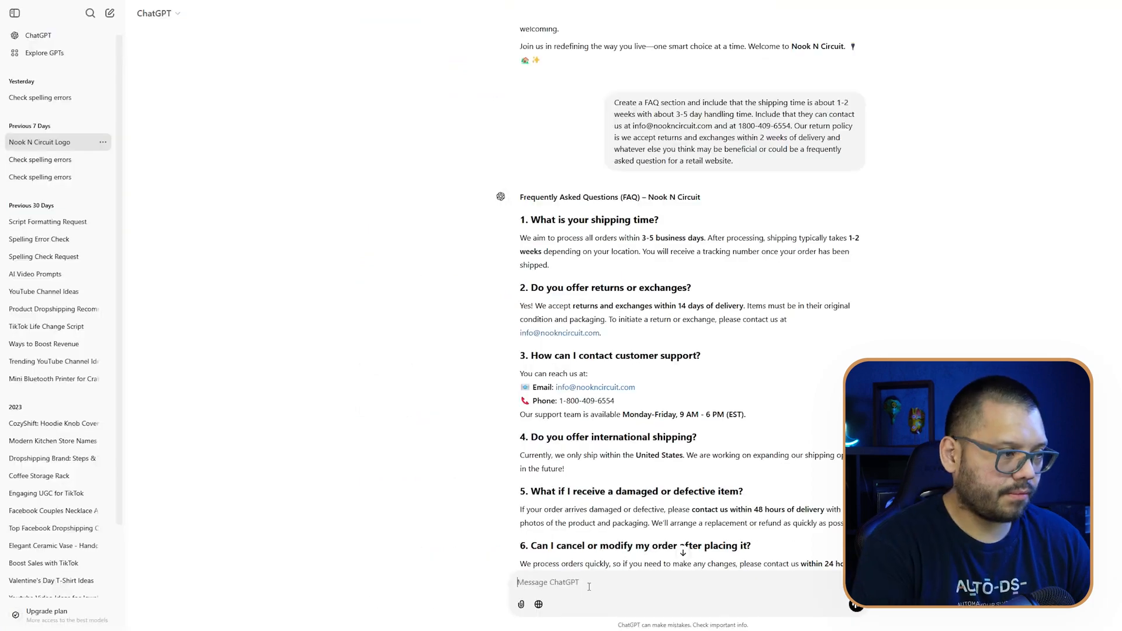
Step: Ask ChatGPT to create a policy page based on the store's return policy
type("now create")
type("a policy page based on our return policy")
key("Return")
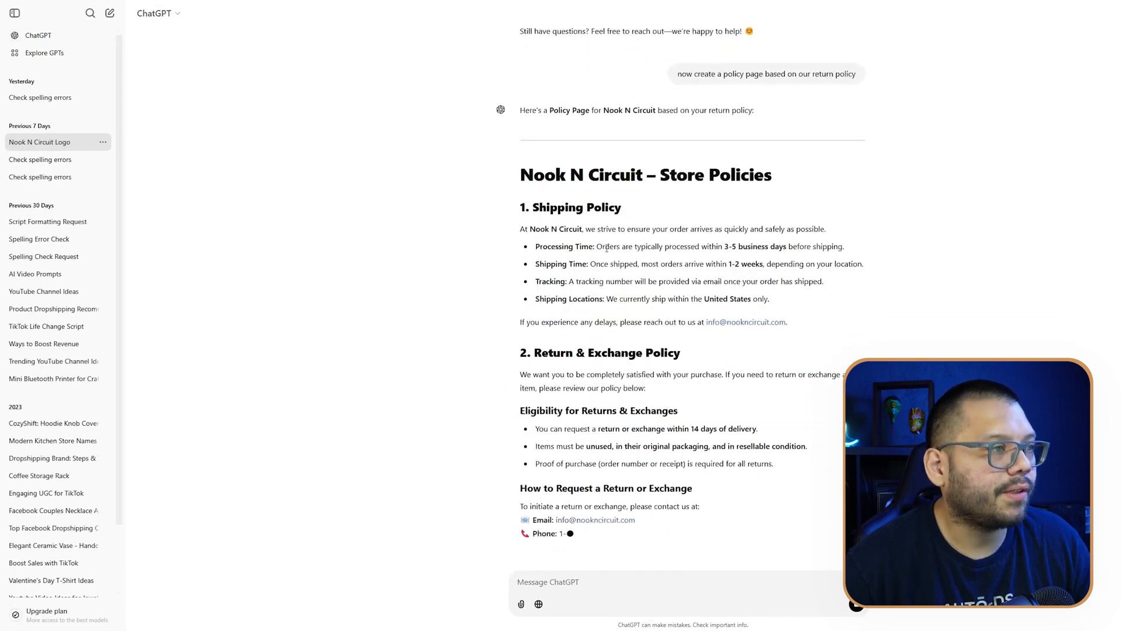
Step: Look over ChatGPT's combined policy draft, checking its shipping and return sections
left_click_drag(526, 206, 577, 196)
left_click_drag(548, 335, 608, 327)
left_click(816, 403)
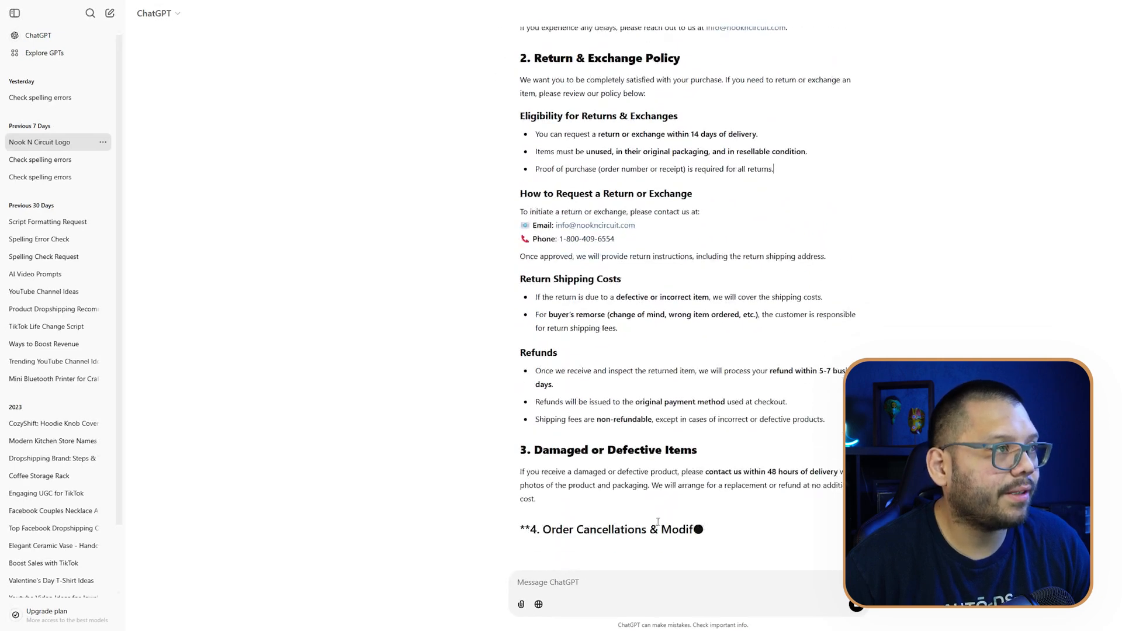
scroll(750, 137, "up", 6)
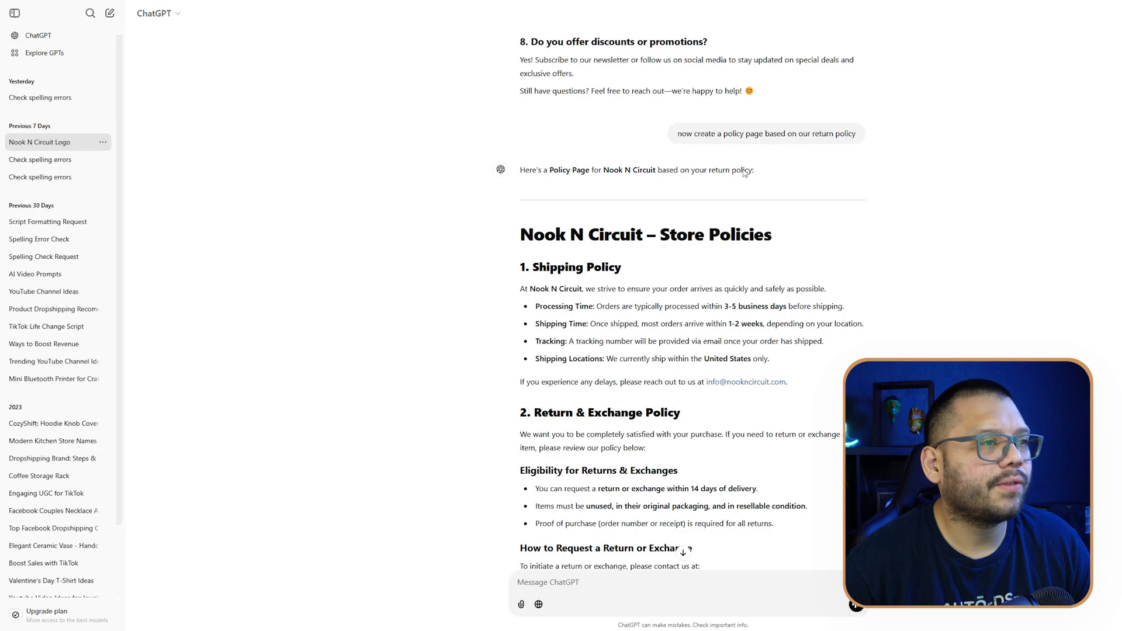
scroll(757, 445, "down", 10)
Step: Ask ChatGPT to separate it into a Return Policy page and a Shipping Policy page
left_click(607, 578)
type("seperate it into a return policy page and a shipping policy page. It will be 2 different section")
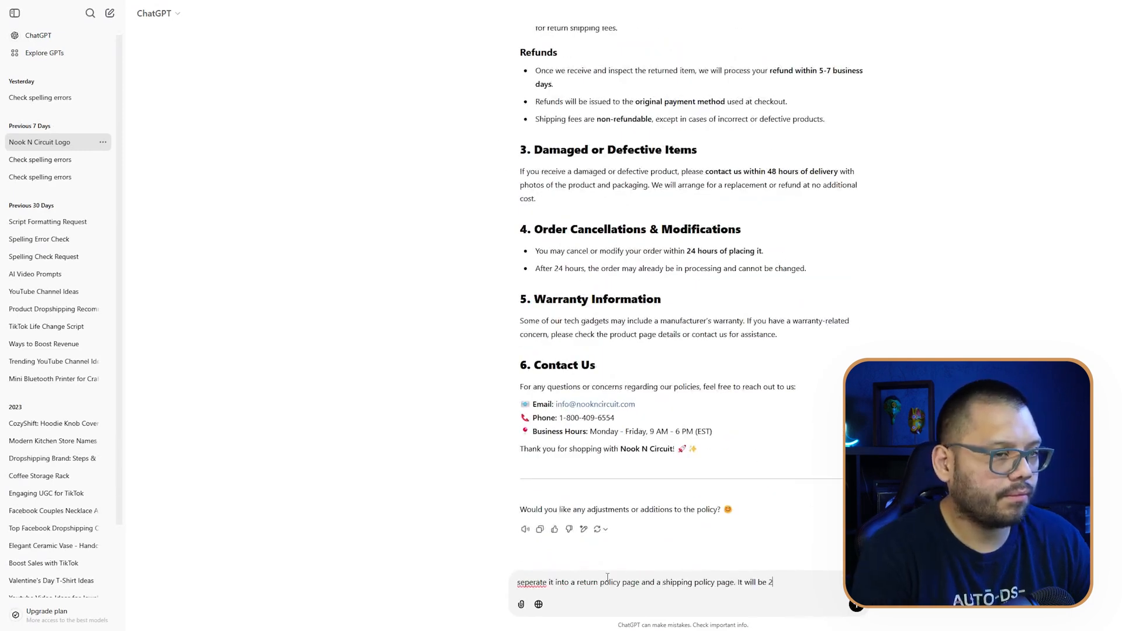
type("s.")
key("Return")
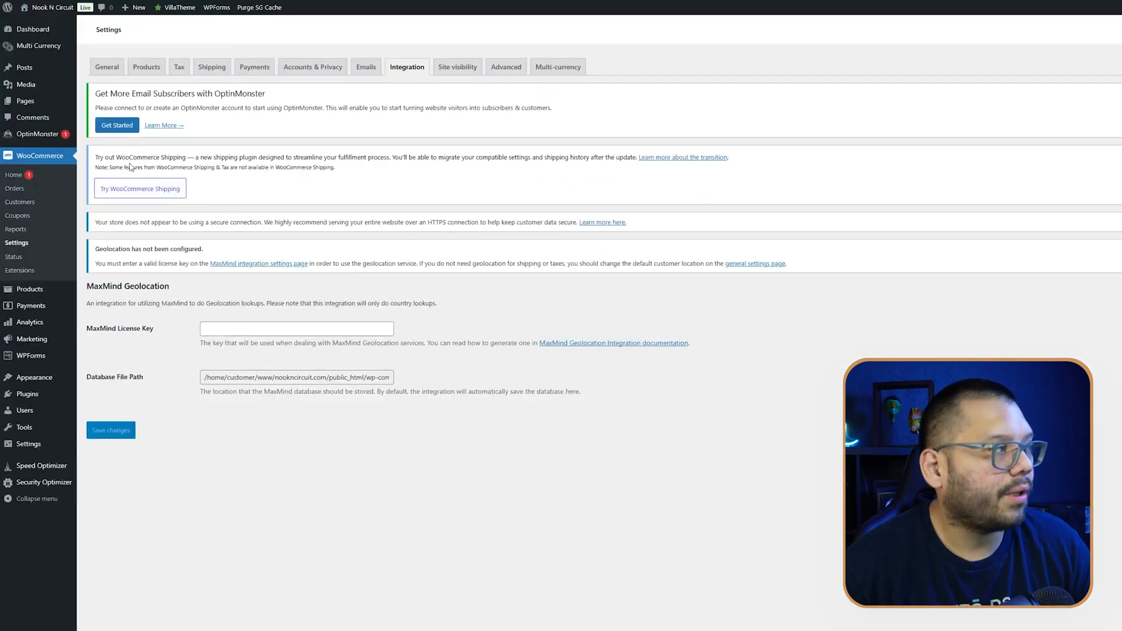
mouse_move(39, 103)
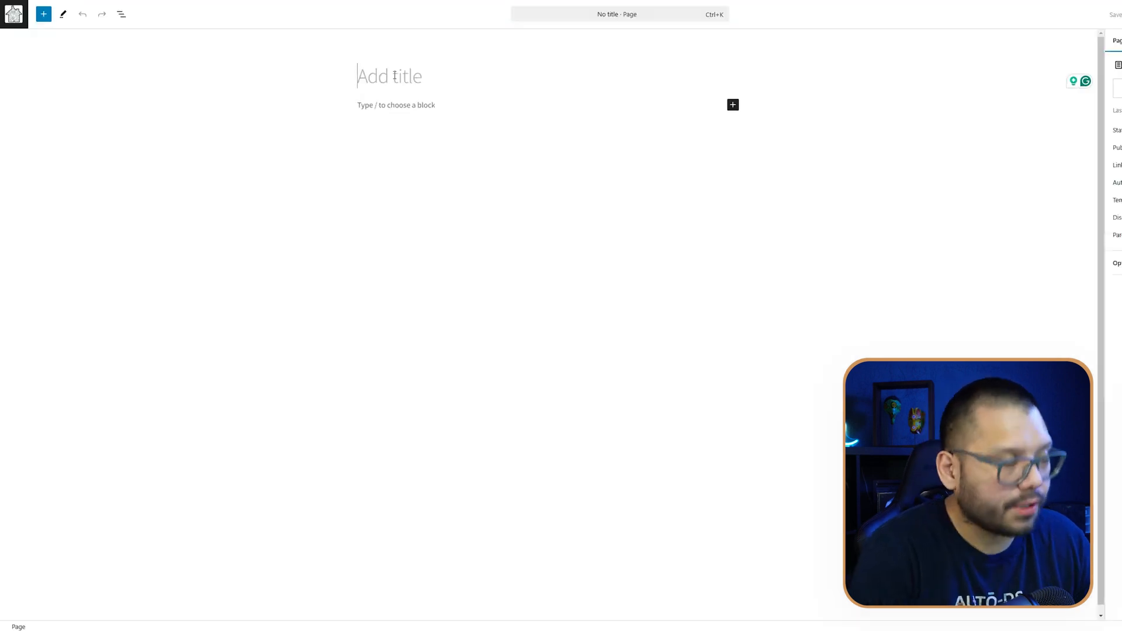
Step: Title the new page 'Return Policy' and copy ChatGPT's Return Policy text
type("Ret")
type("urn Polic")
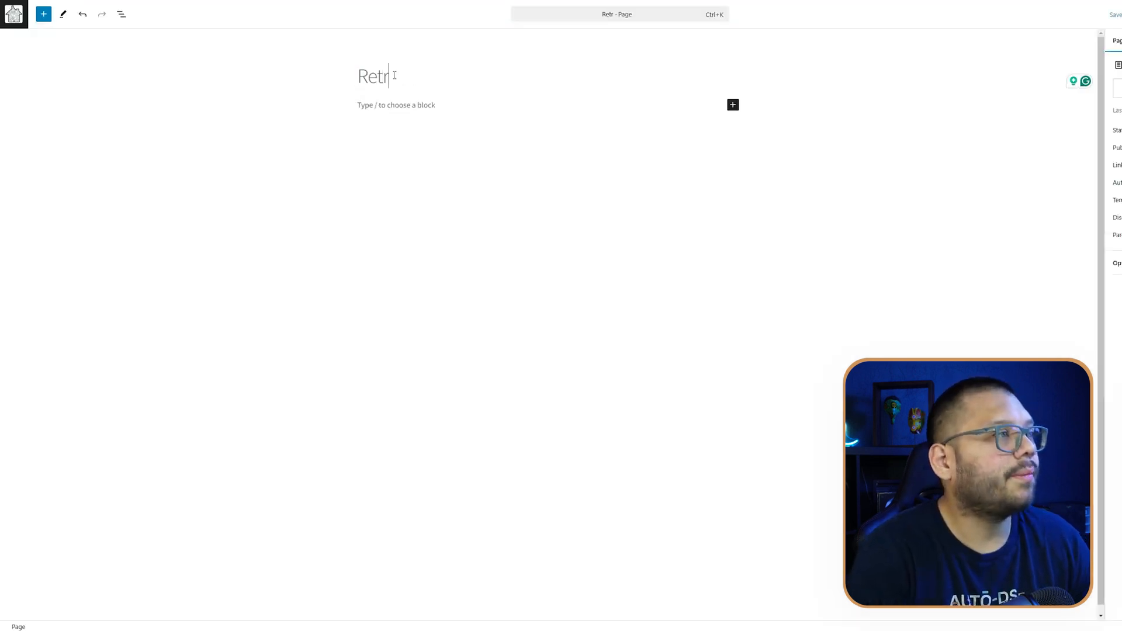
type("y")
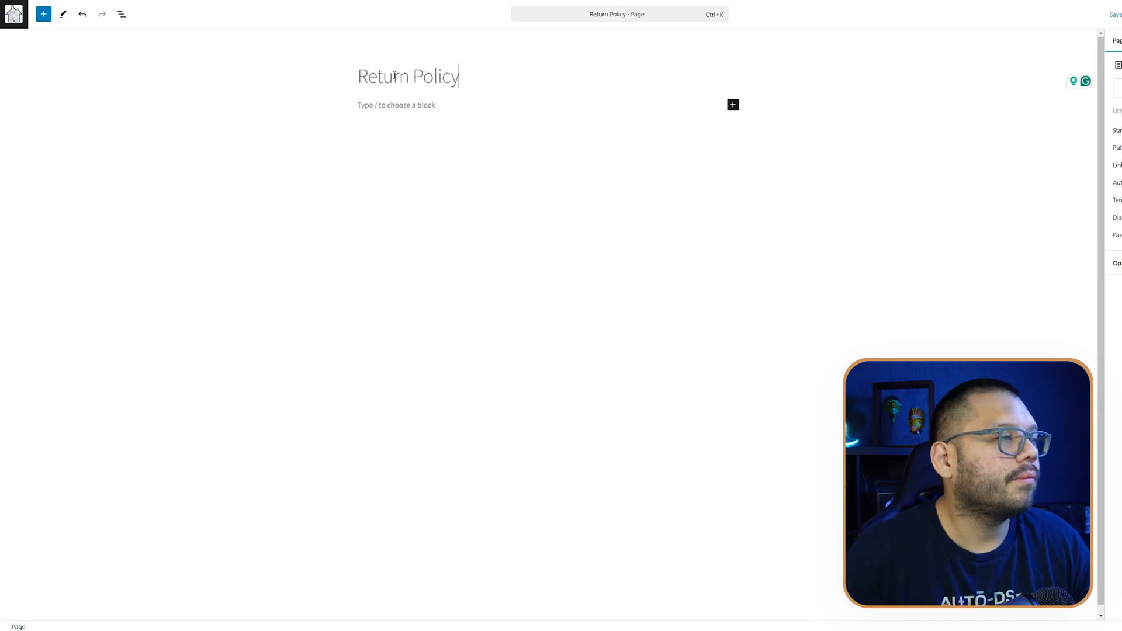
key("alt+Tab")
scroll(643, 293, "up", 3)
left_click_drag(519, 178, 647, 360)
scroll(652, 316, "down", 9)
right_click(615, 276)
left_click(657, 287)
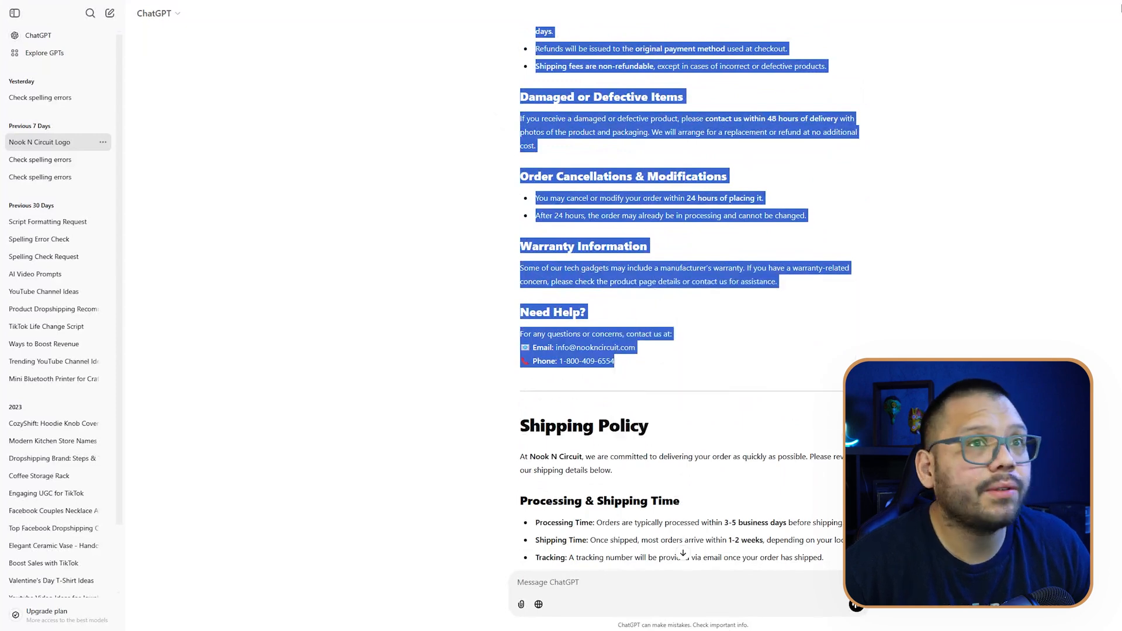
Step: Paste the Return Policy text below the title and review its contact and eligibility sections
key("alt+Tab")
left_click(423, 105)
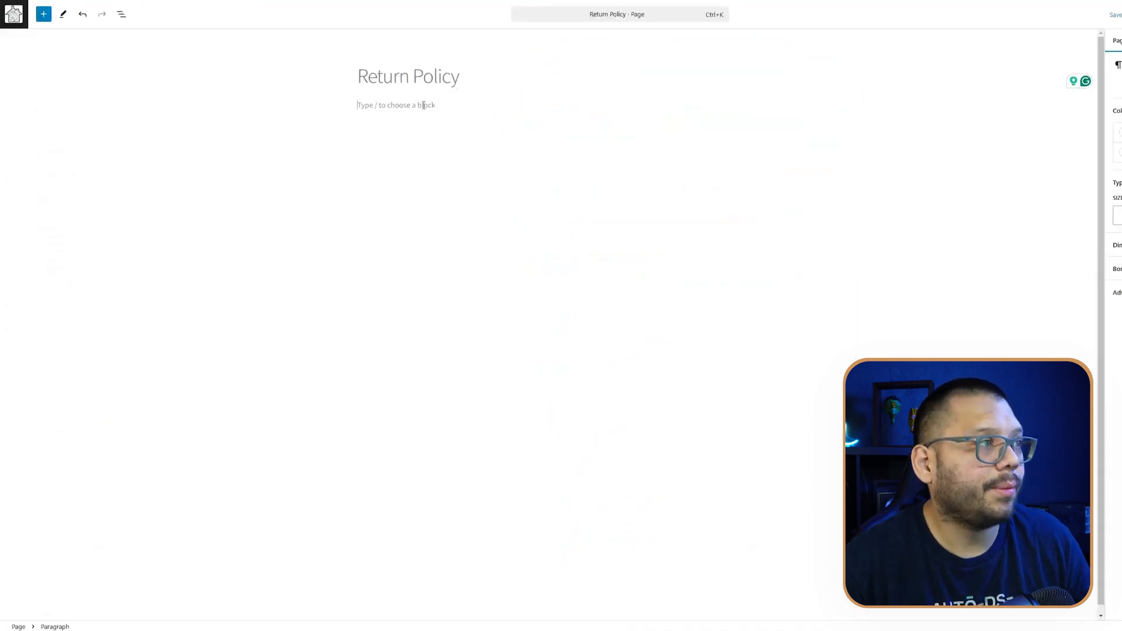
key("ctrl+v")
scroll(559, 300, "up", 10)
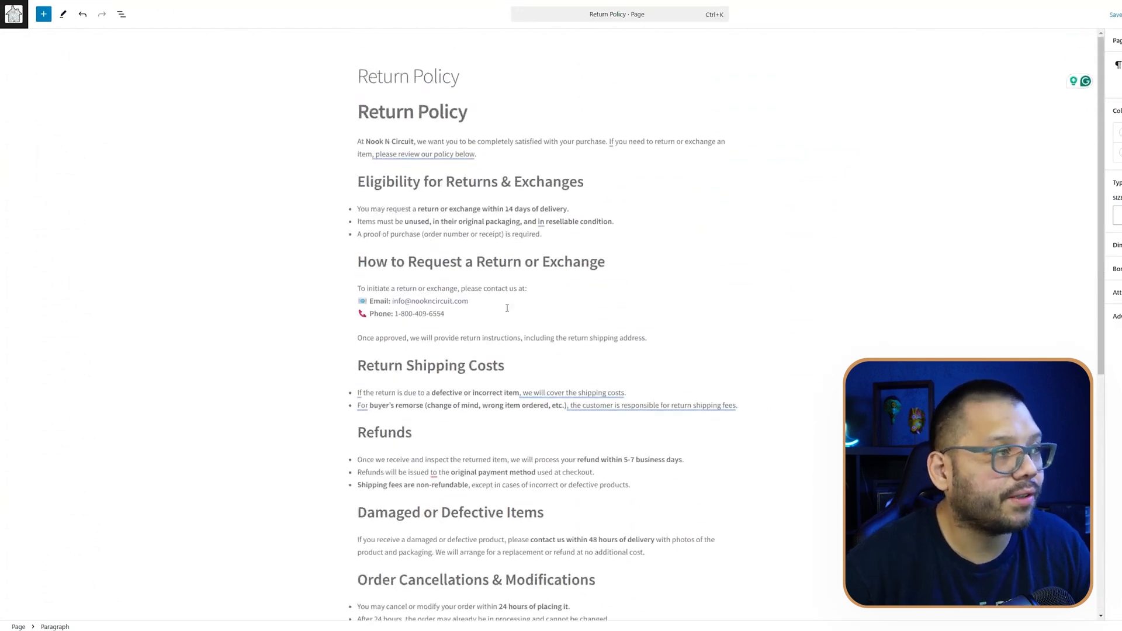
left_click_drag(446, 316, 392, 302)
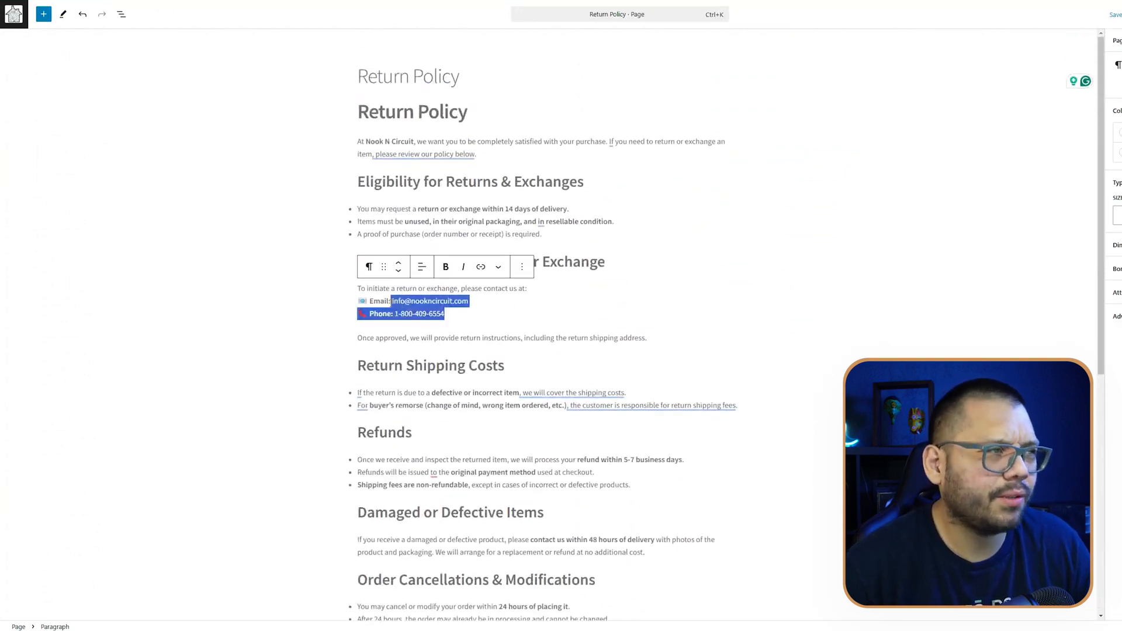
left_click(594, 305)
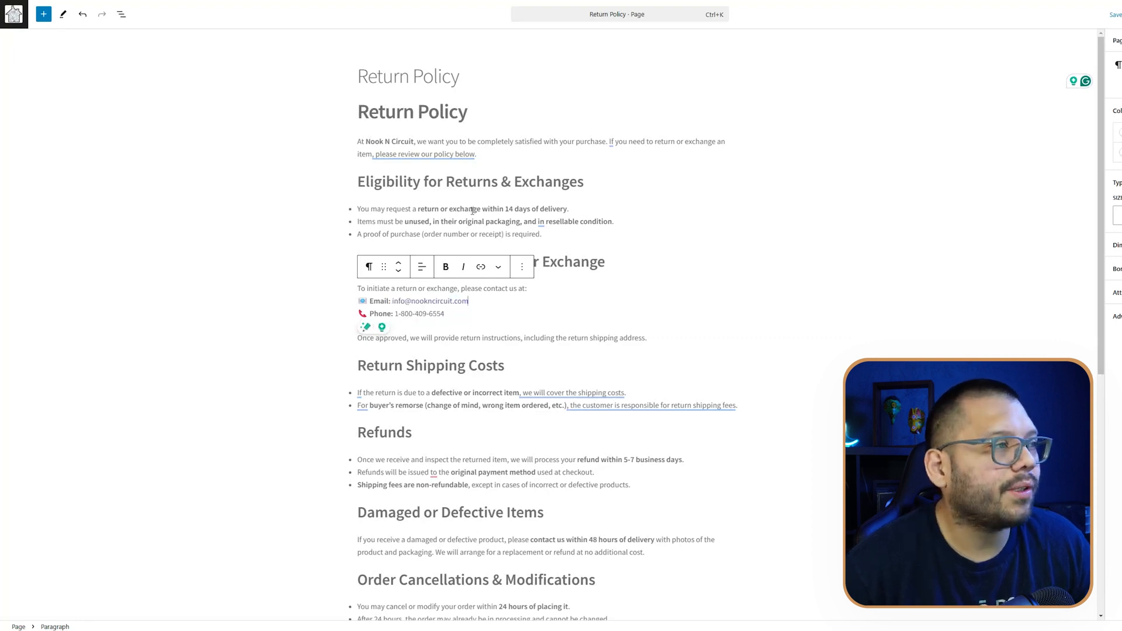
left_click_drag(498, 209, 569, 209)
left_click(611, 221)
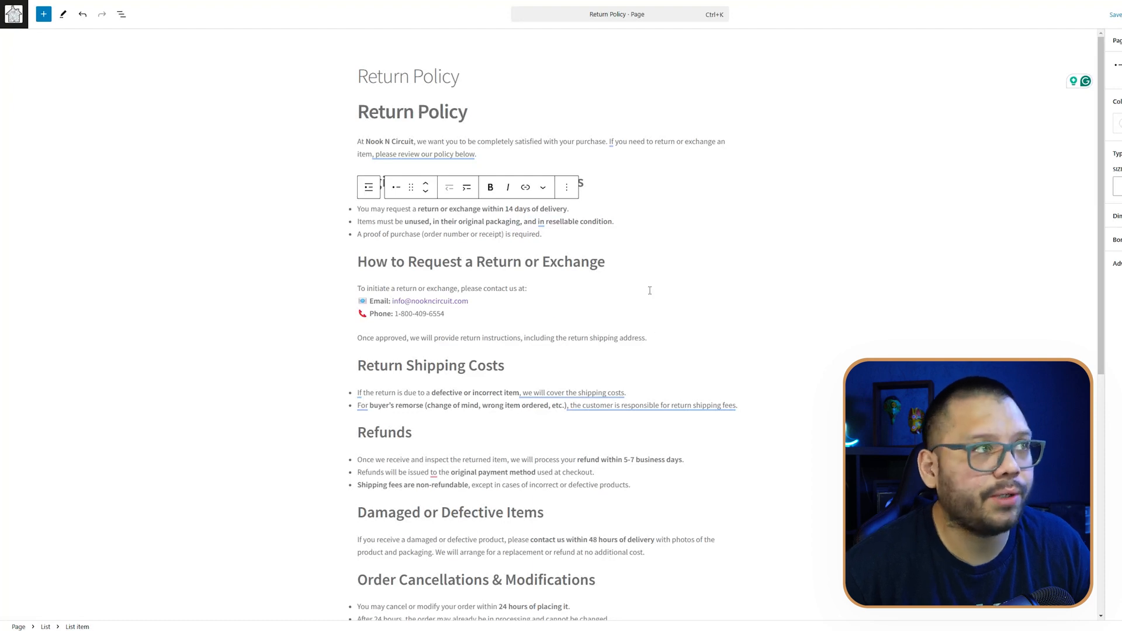
Step: Publish the Return Policy page, confirming in the pre-publish panel
left_click(1121, 14)
left_click(1121, 14)
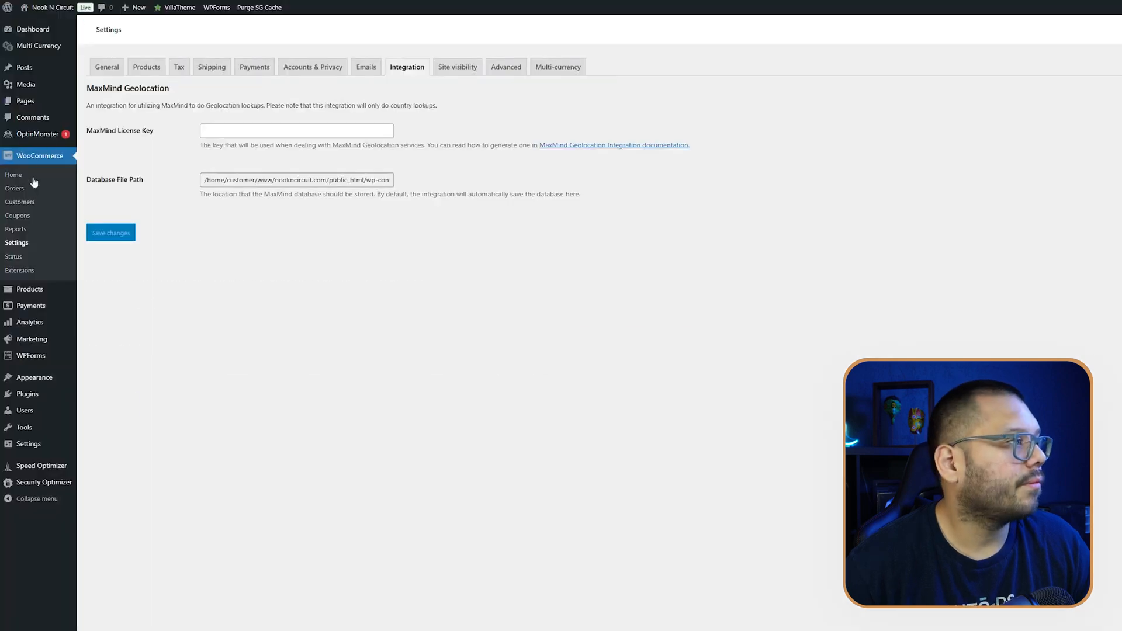
mouse_move(29, 103)
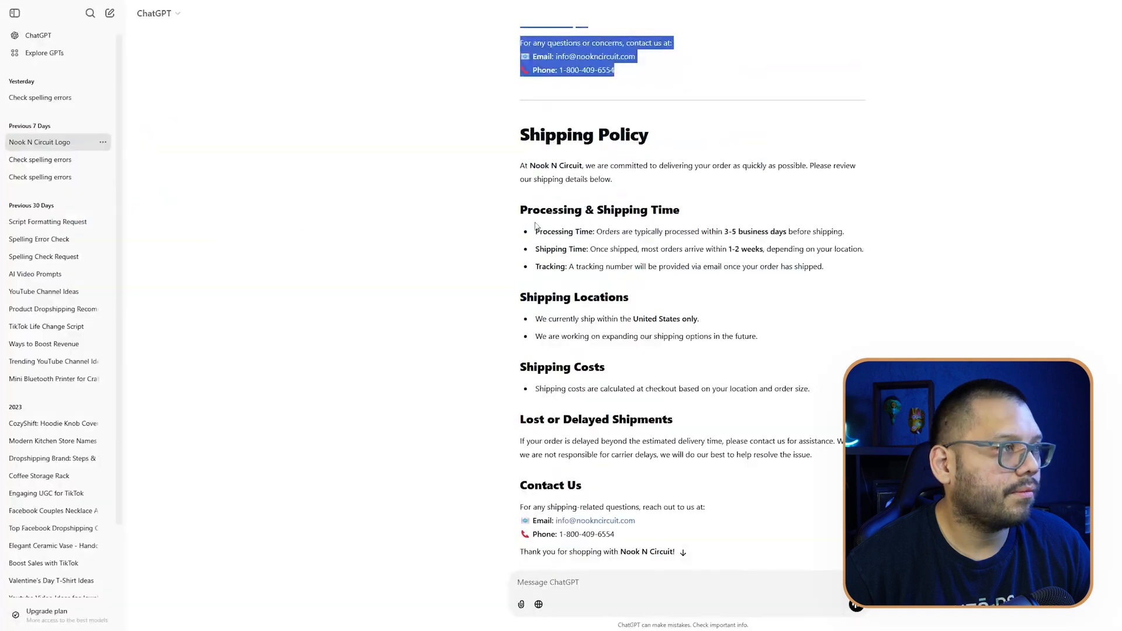
Step: Copy ChatGPT's Shipping Policy reply into a new page titled 'Shipping Policy' and publish it
left_click_drag(519, 135, 726, 448)
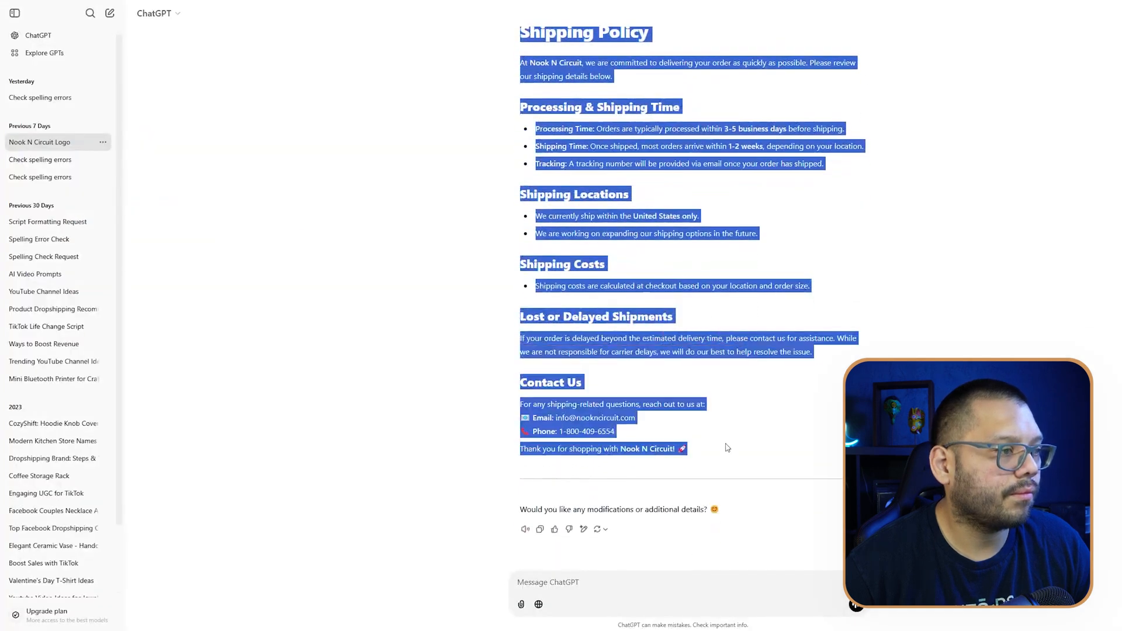
right_click(610, 314)
left_click(640, 326)
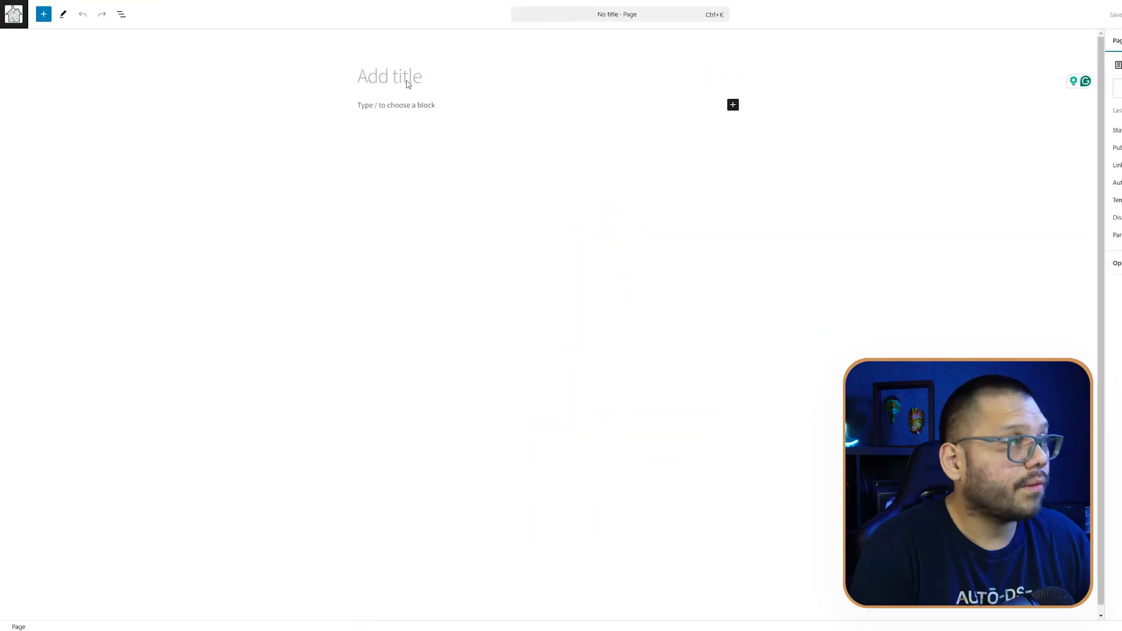
type("Shipping Policy")
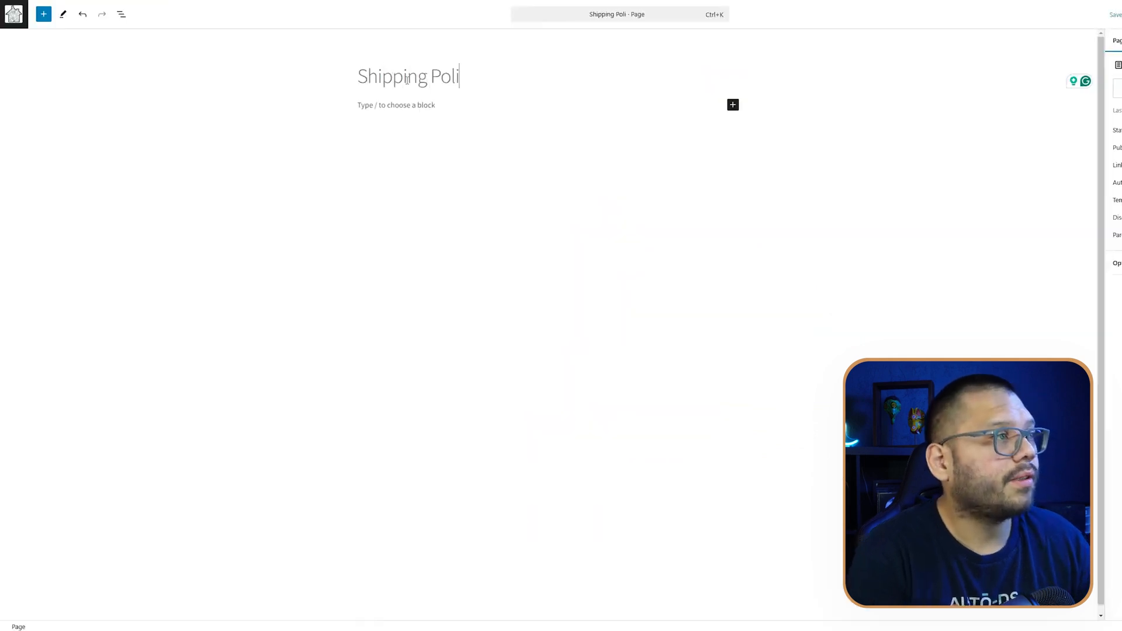
left_click(420, 105)
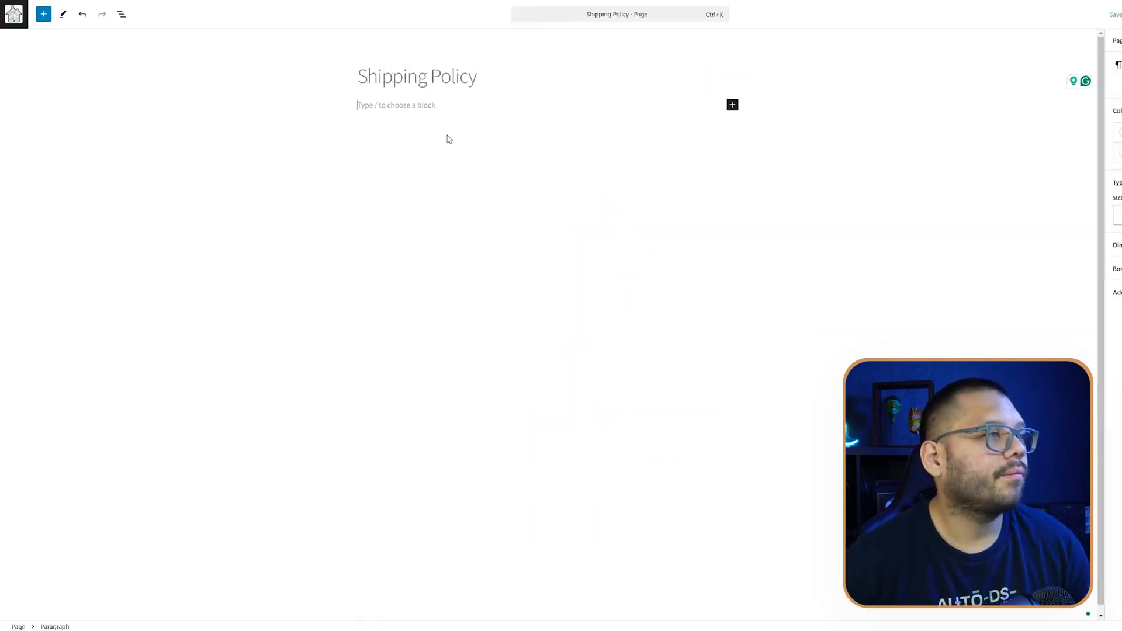
key("ctrl+v")
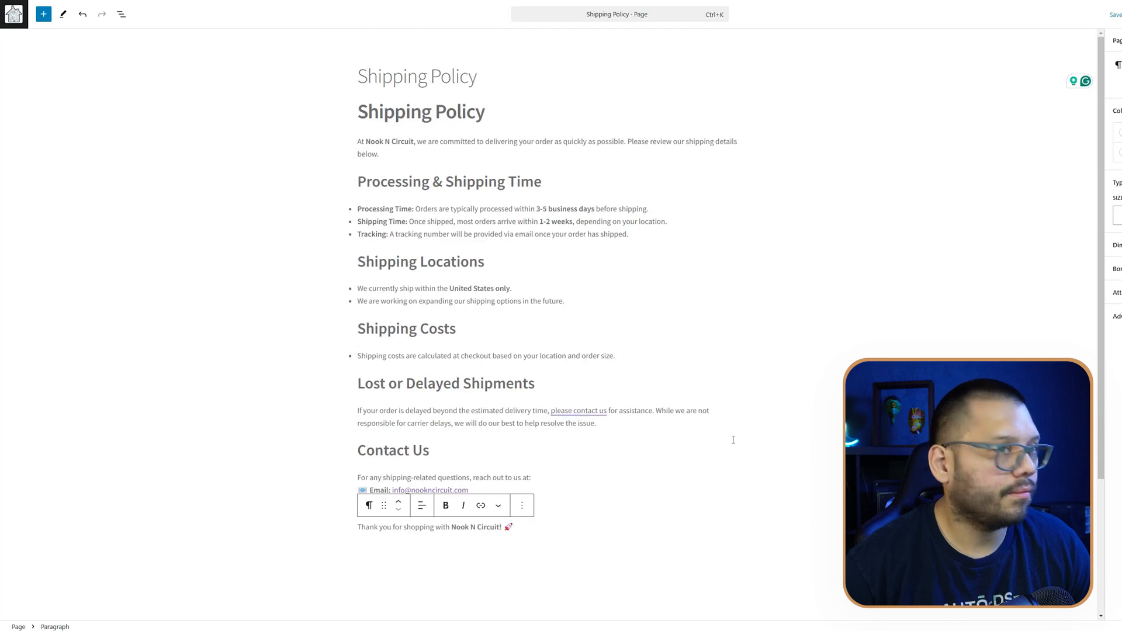
left_click(1121, 14)
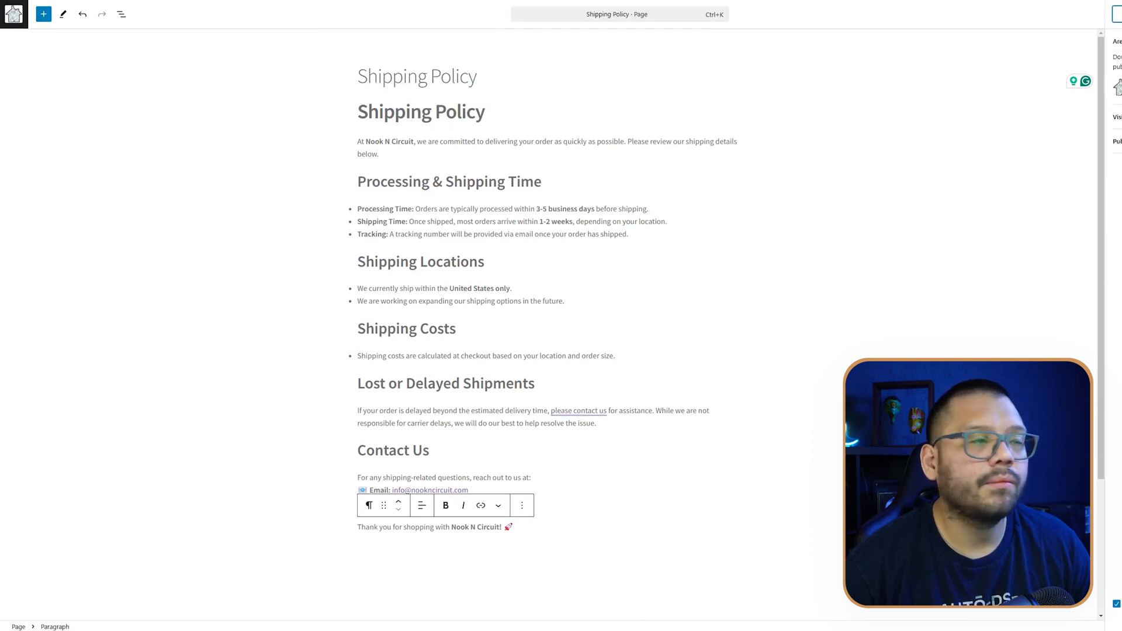
left_click(1121, 14)
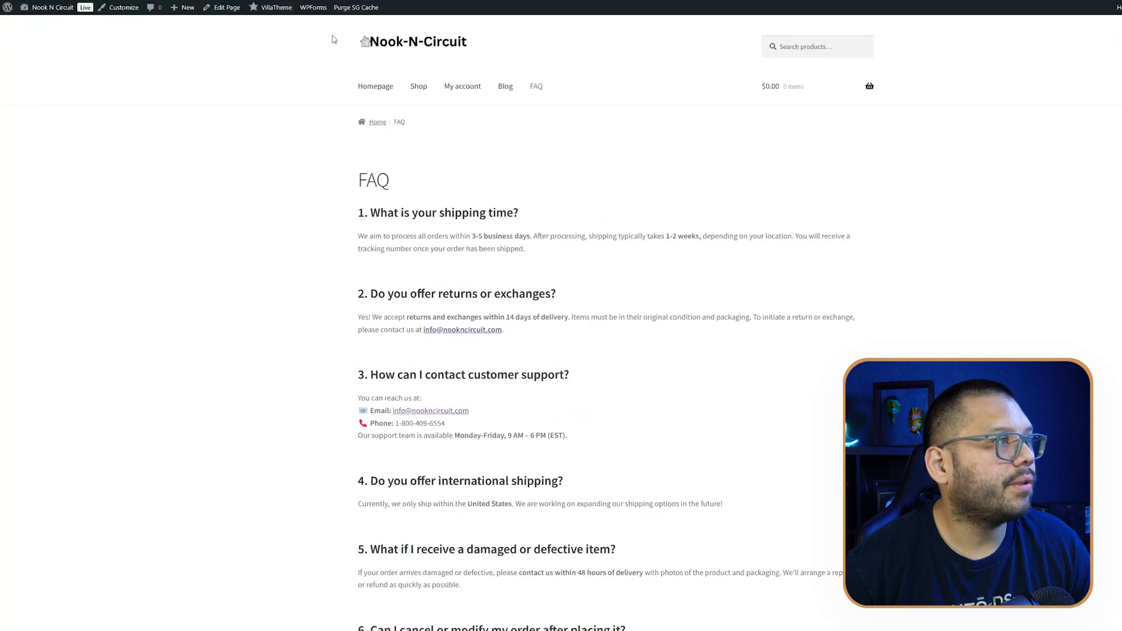
Step: Visit the store homepage and scroll through it, inspecting the New In heading
left_click(374, 41)
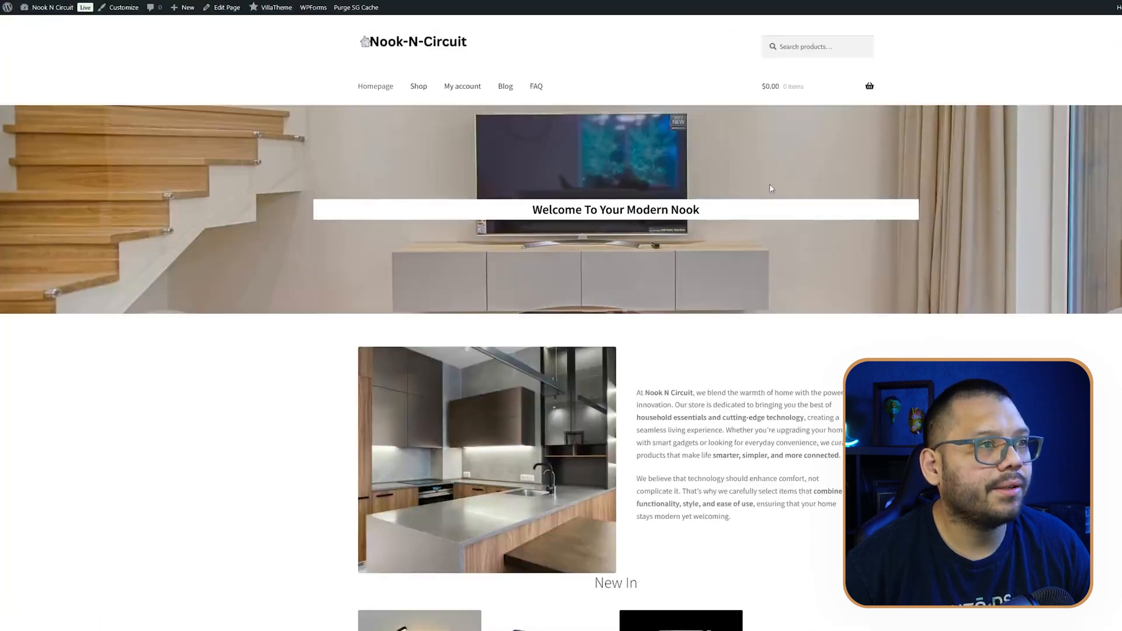
scroll(770, 189, "down", 6)
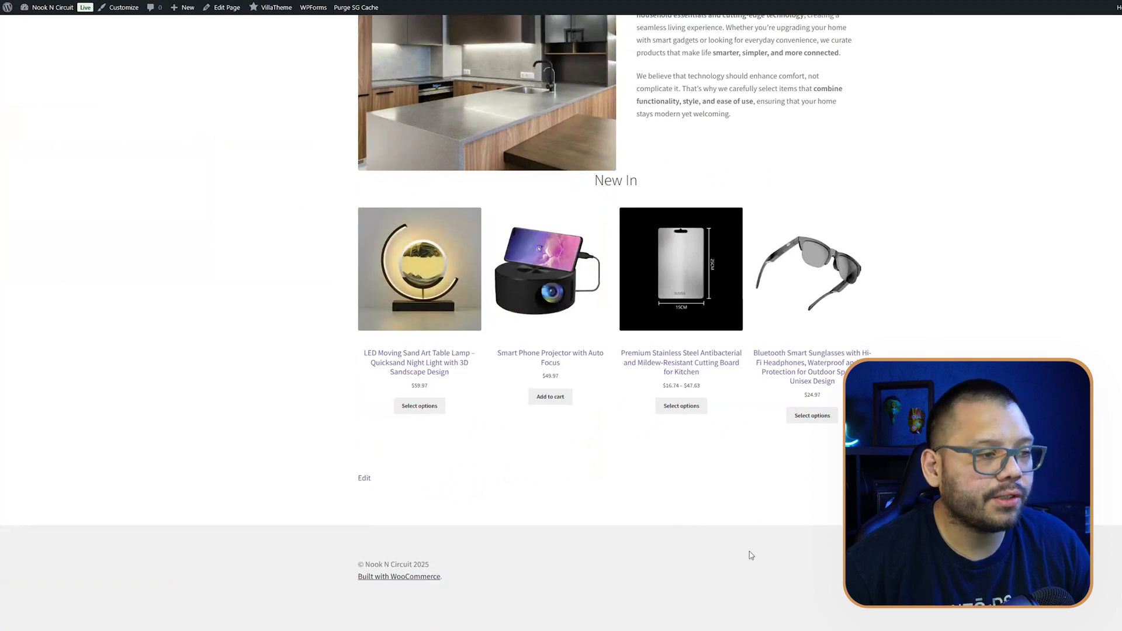
scroll(911, 621, "up", 5)
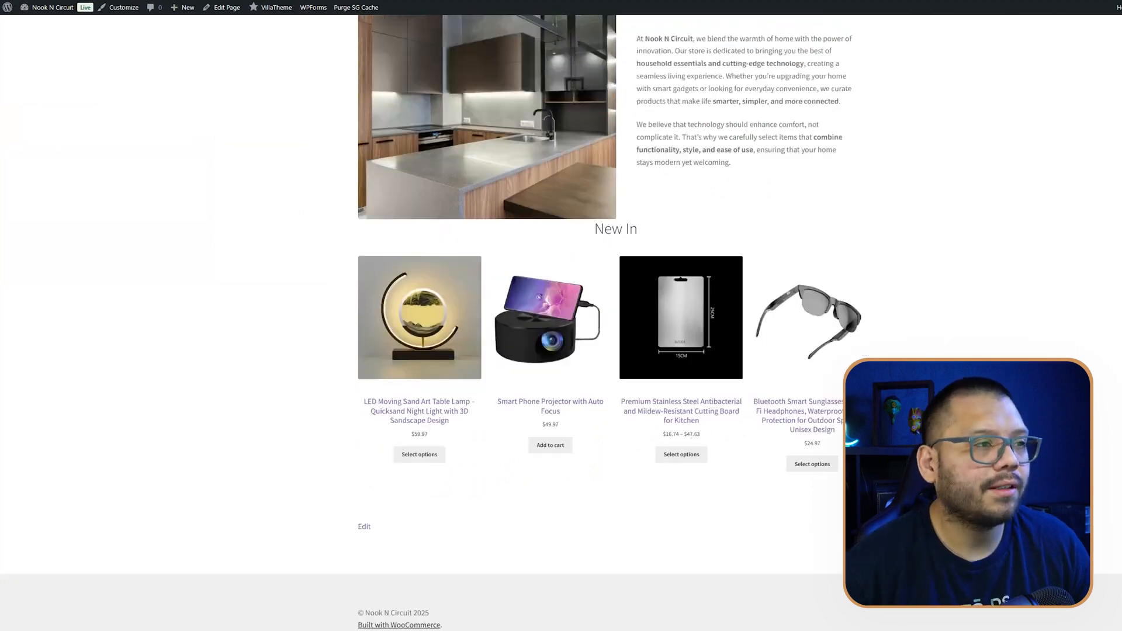
scroll(561, 327, "up", 1)
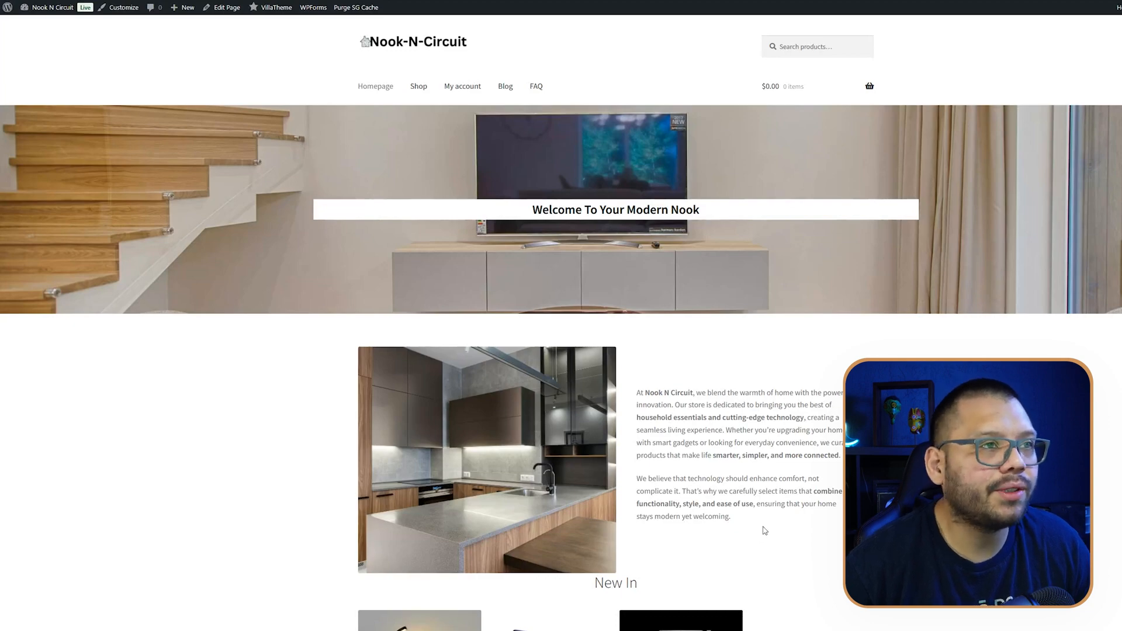
scroll(765, 537, "down", 4)
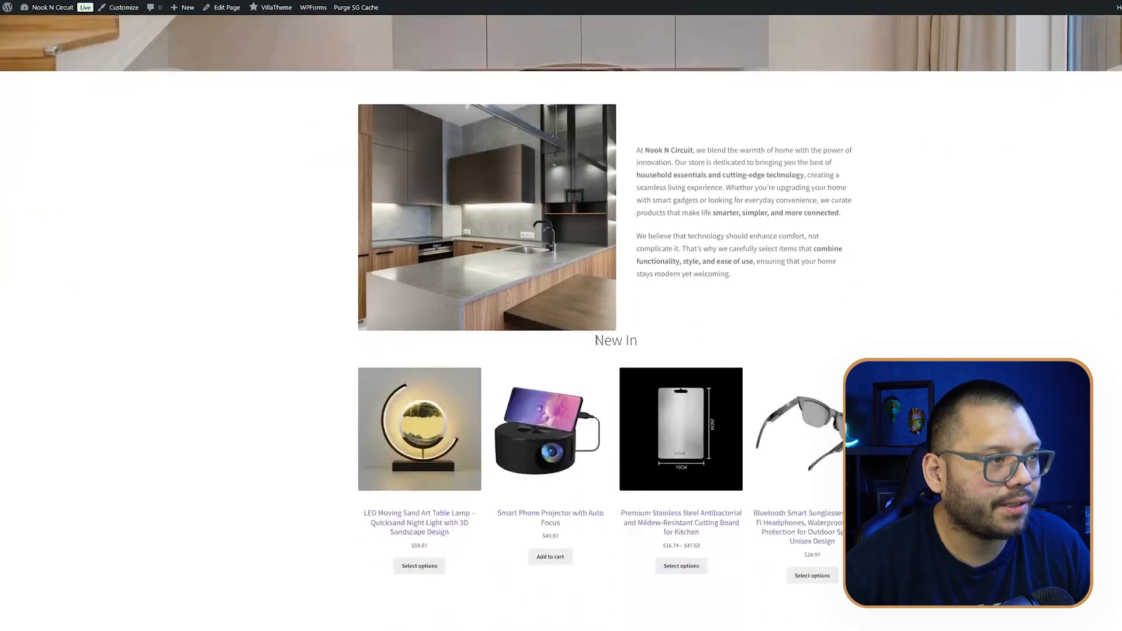
triple_click(664, 343)
left_click(610, 344)
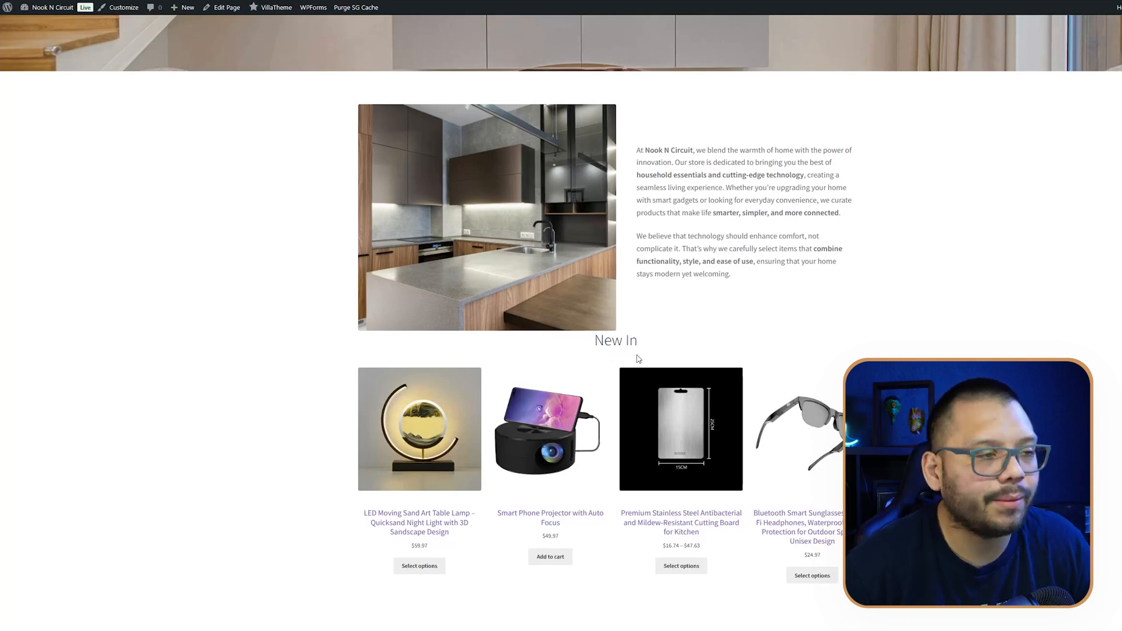
left_click_drag(612, 350, 576, 347)
left_click(666, 346)
Step: Check the hero heading, scroll the homepage again, and go to Appearance > Menus
scroll(714, 345, "up", 5)
left_click_drag(701, 211, 531, 210)
left_click(639, 205)
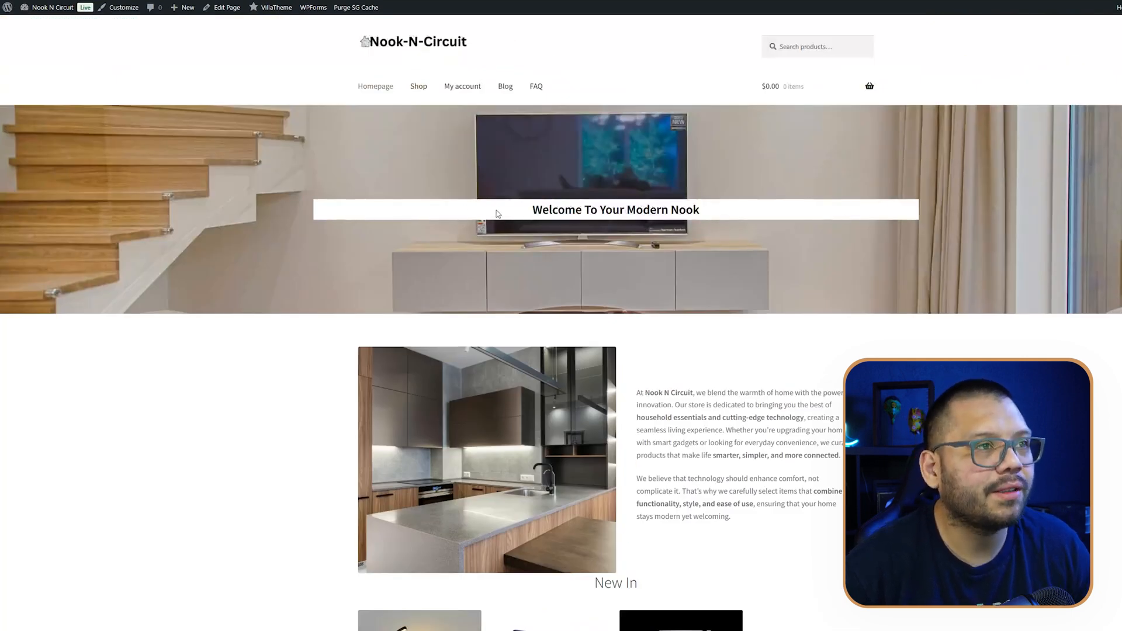
scroll(752, 407, "down", 5)
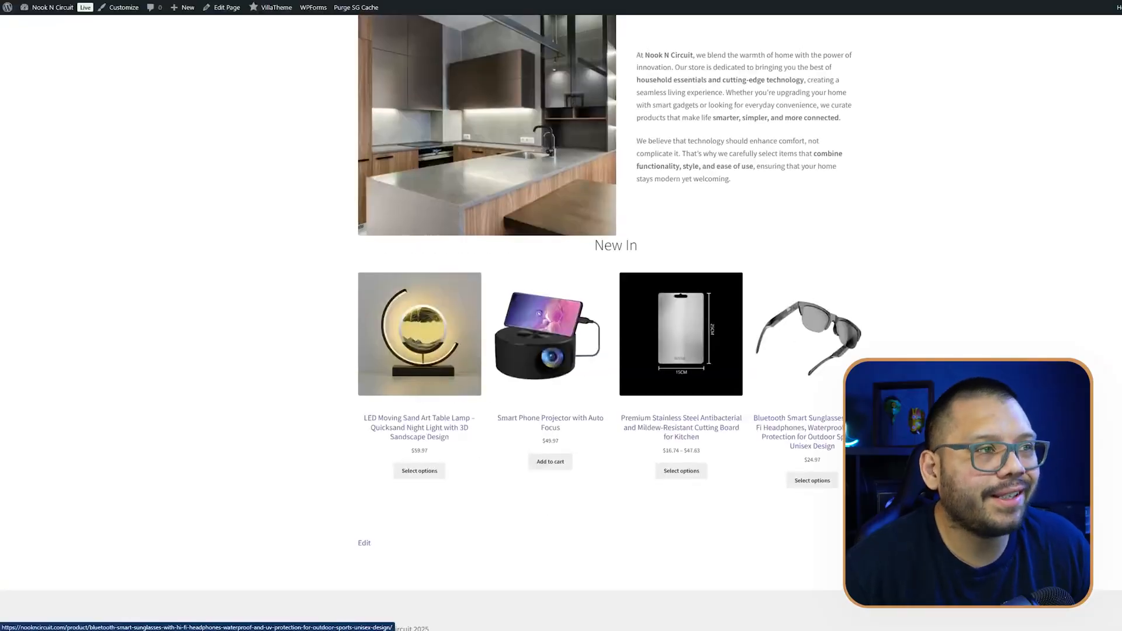
scroll(737, 336, "up", 5)
scroll(834, 364, "up", 1)
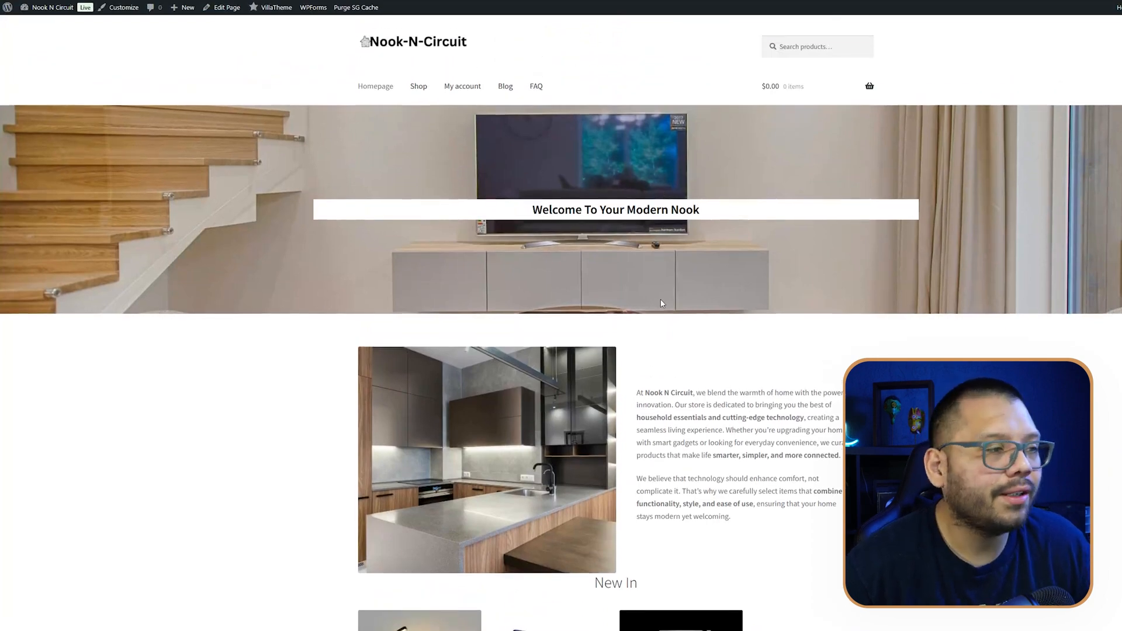
scroll(660, 303, "down", 5)
left_click(820, 345)
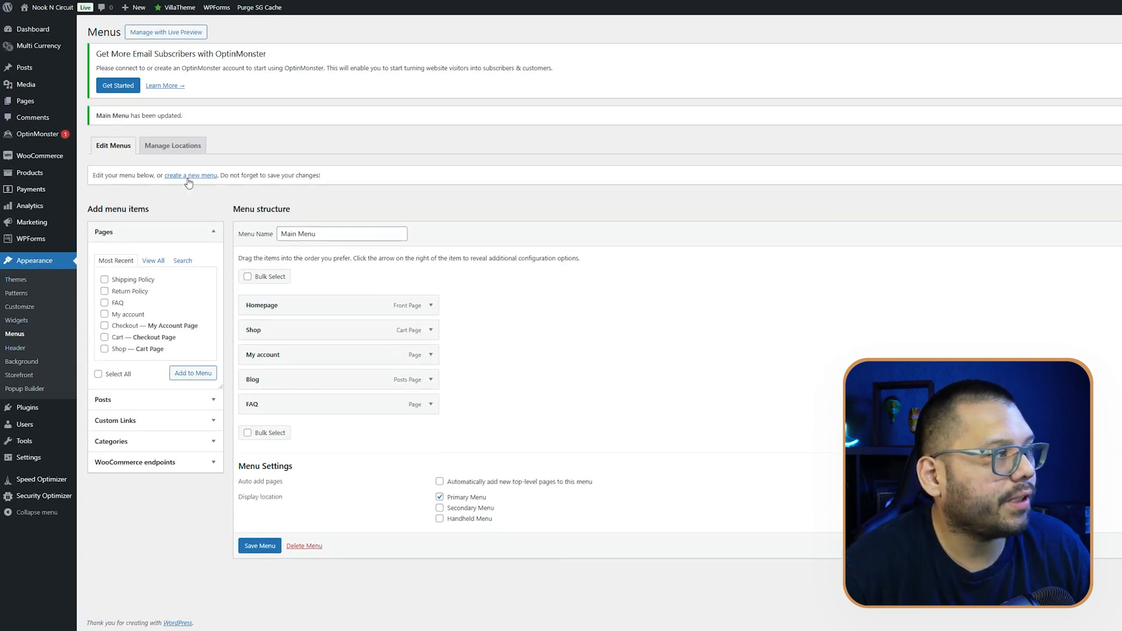
Step: Create a new menu named 'Footer' assigned to the Secondary Menu location
left_click(190, 176)
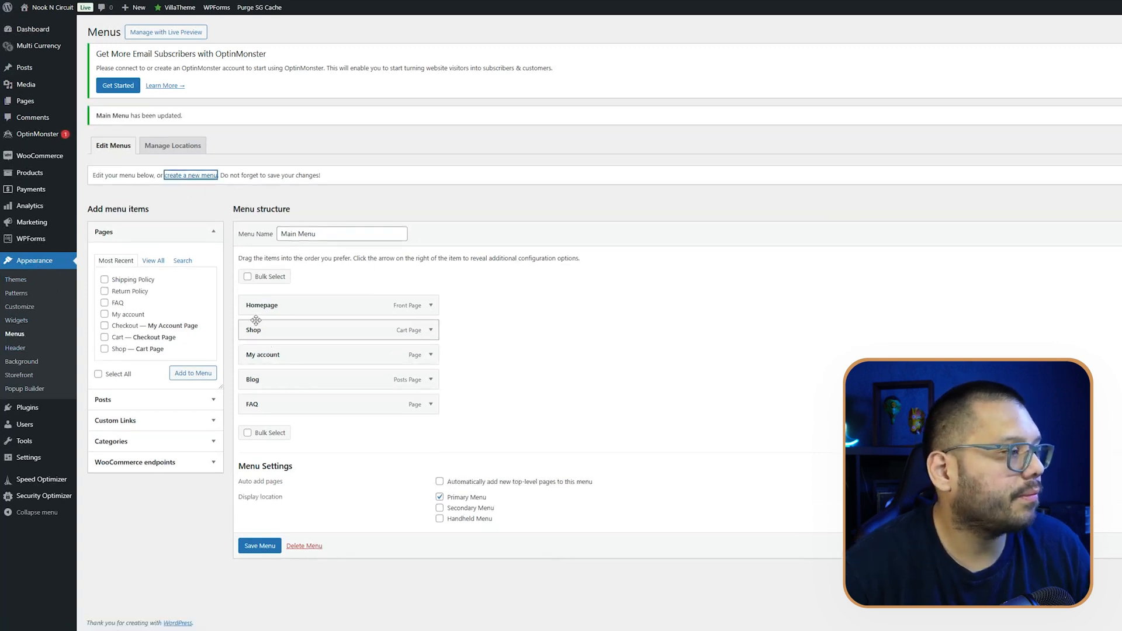
type("Footer")
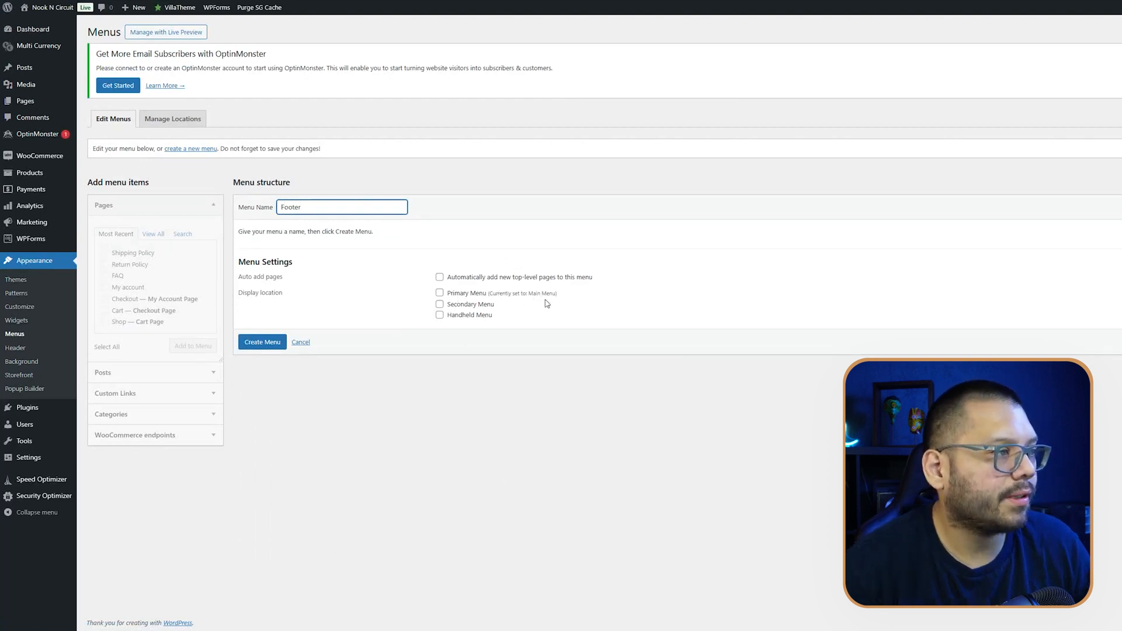
left_click(439, 304)
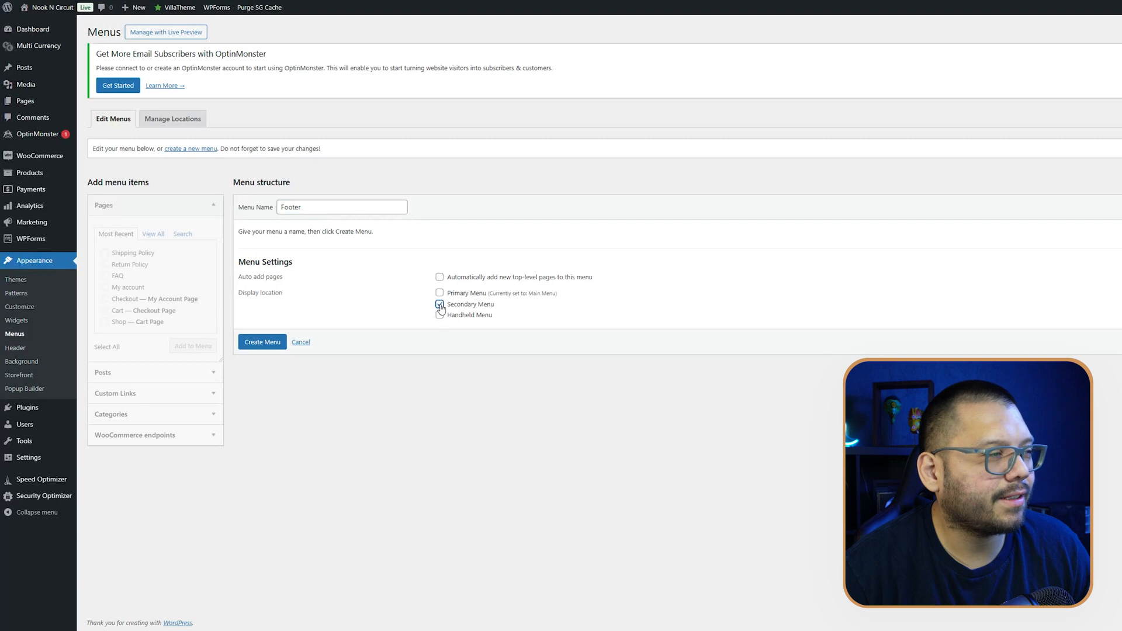
left_click(266, 345)
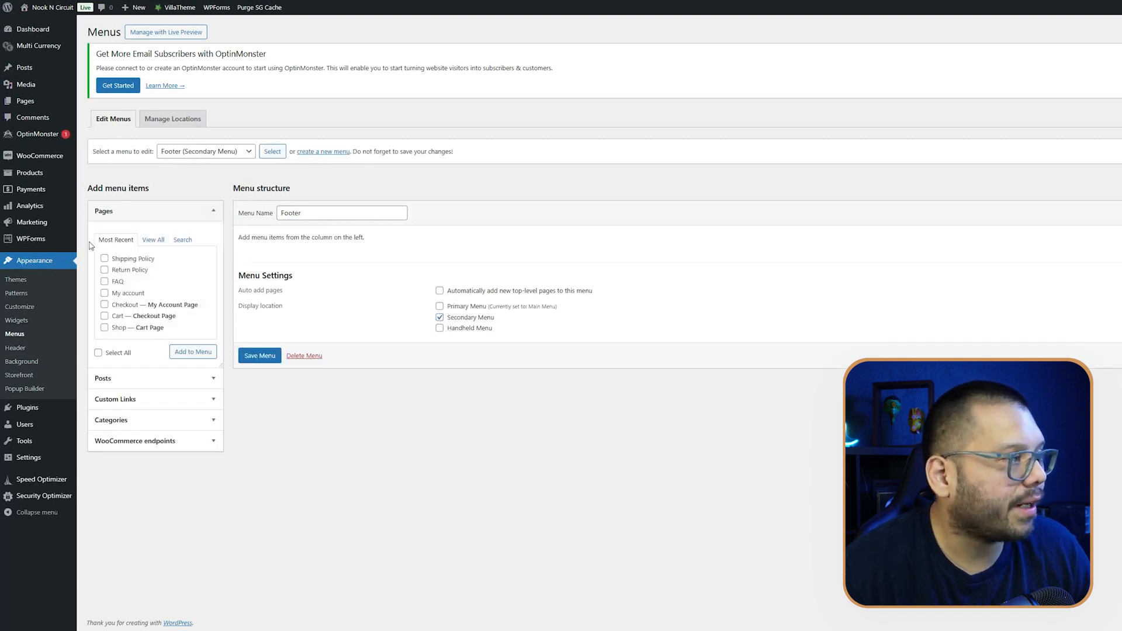
Step: Add the pages, order them FAQ, Return Policy, Shipping Policy, My account, Blog, and save
left_click(156, 240)
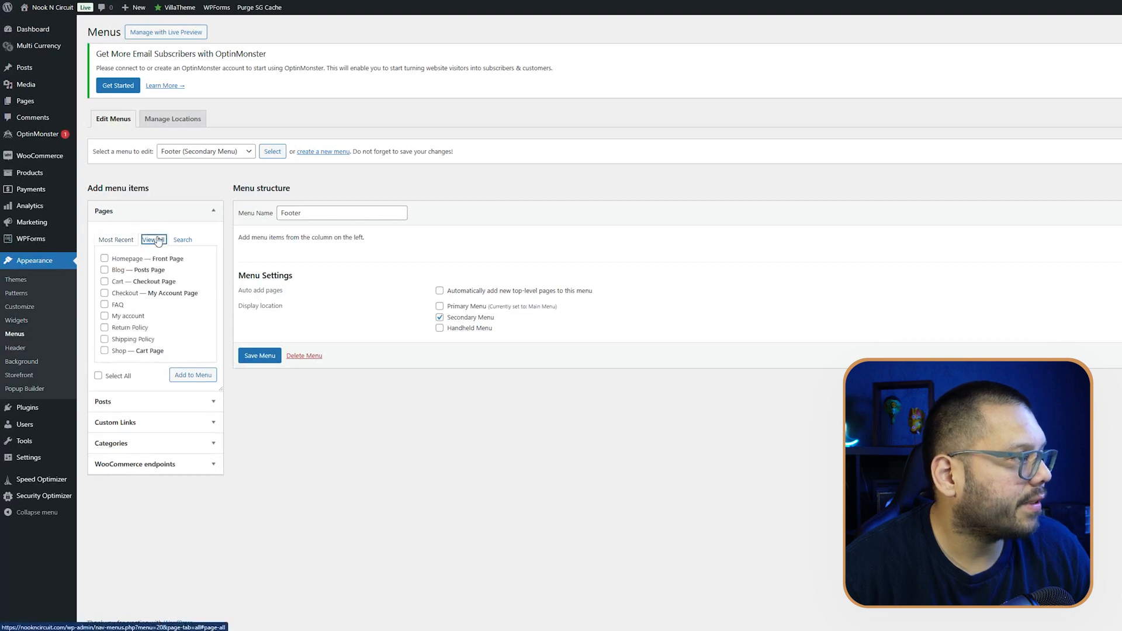
left_click(105, 340)
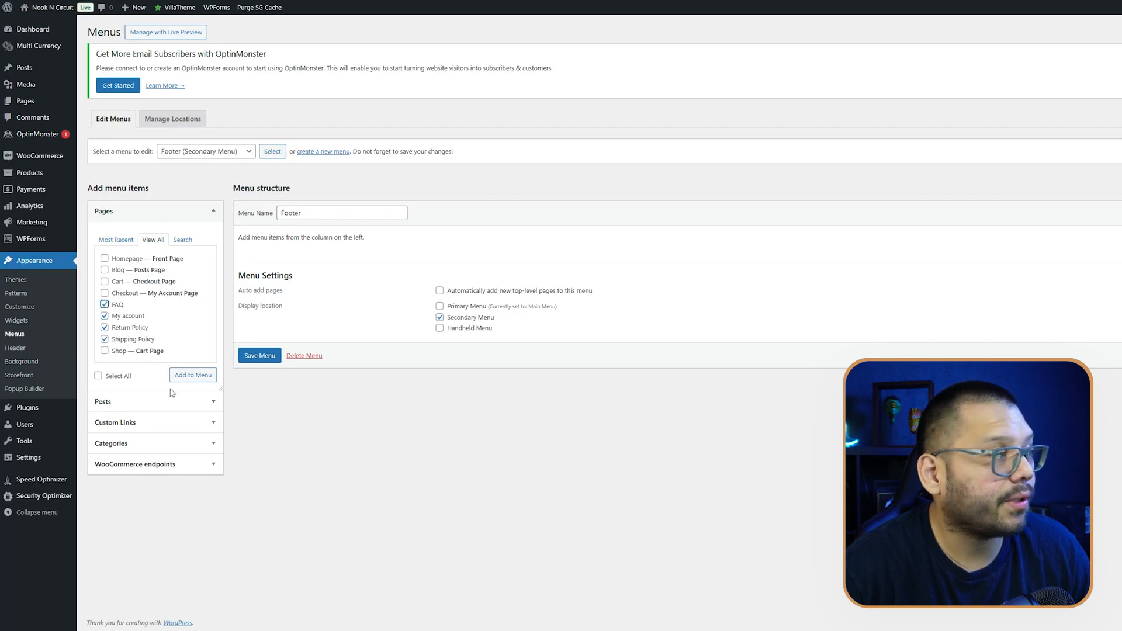
left_click(105, 270)
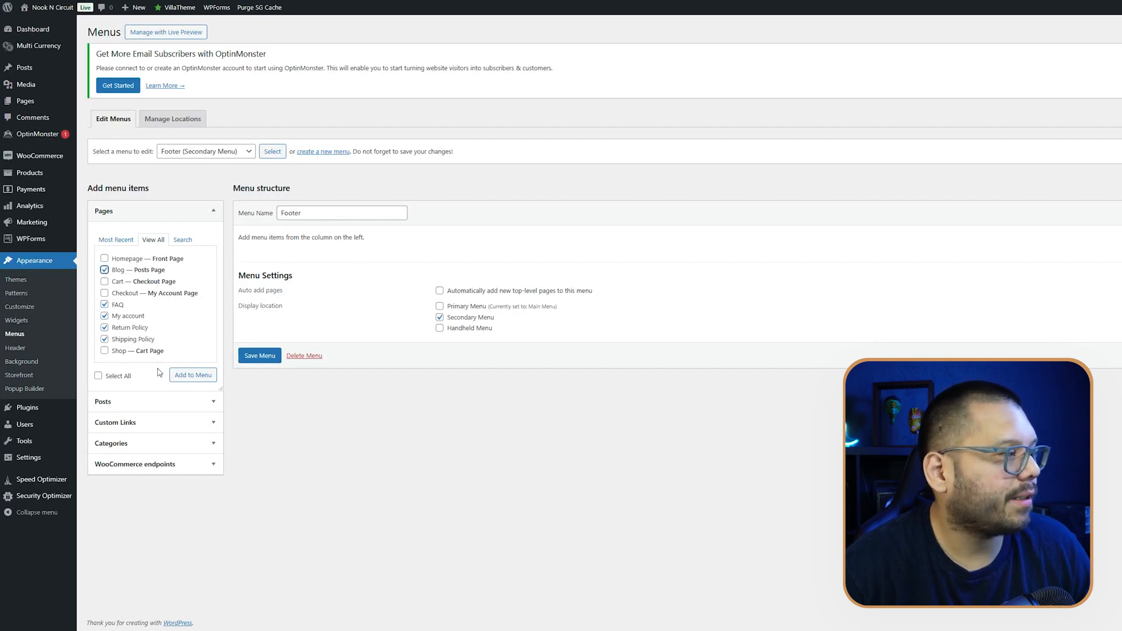
left_click(194, 375)
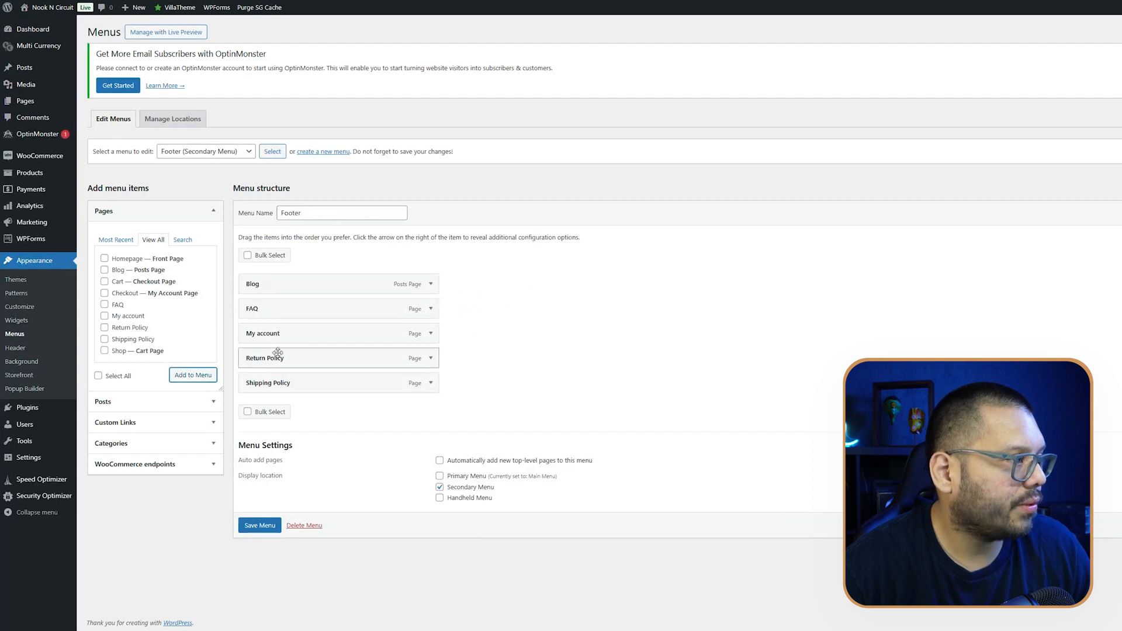
left_click_drag(329, 337, 328, 387)
mouse_move(284, 290)
left_mouse_down()
mouse_move(286, 393)
mouse_move(275, 298)
left_mouse_up()
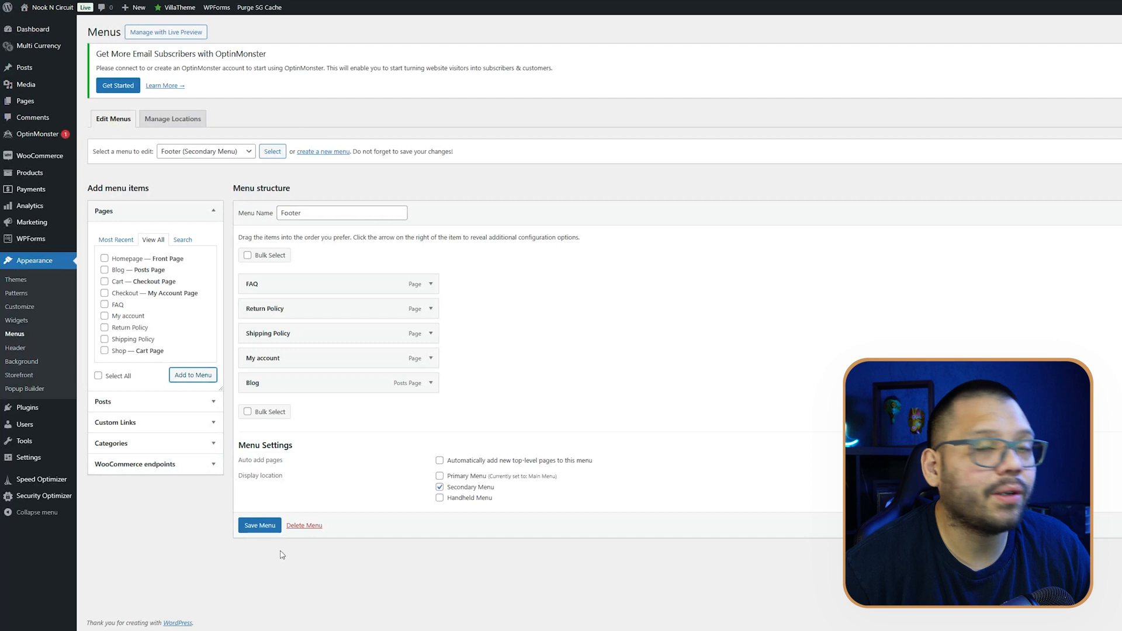
left_click(260, 525)
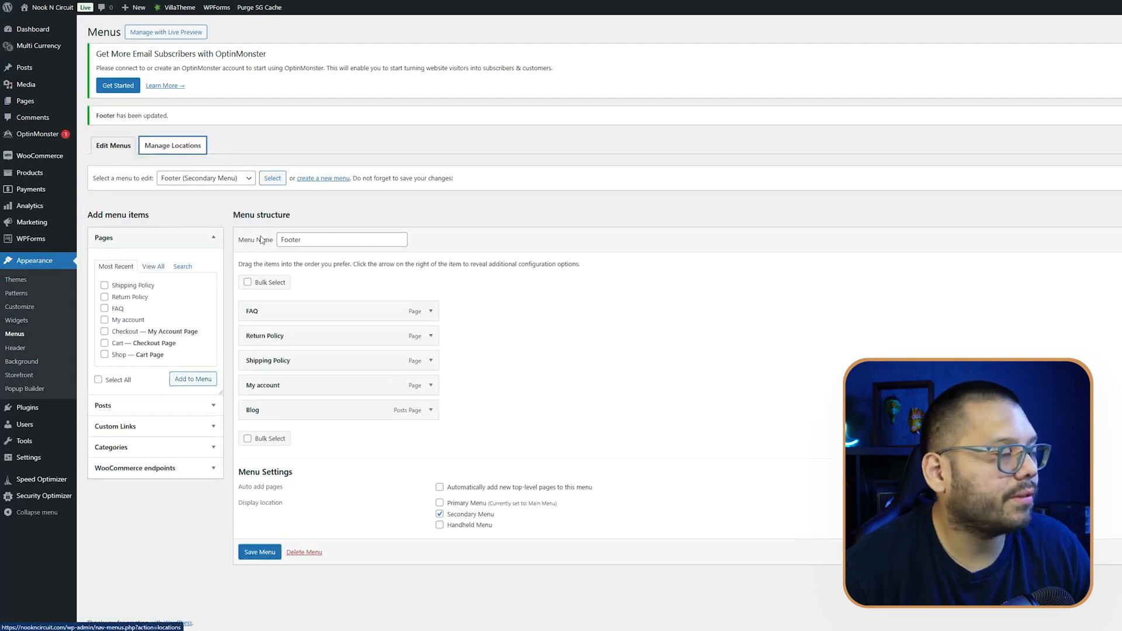
Step: In Manage Locations, keep Footer as the Secondary Menu and save the assignments
left_click(172, 145)
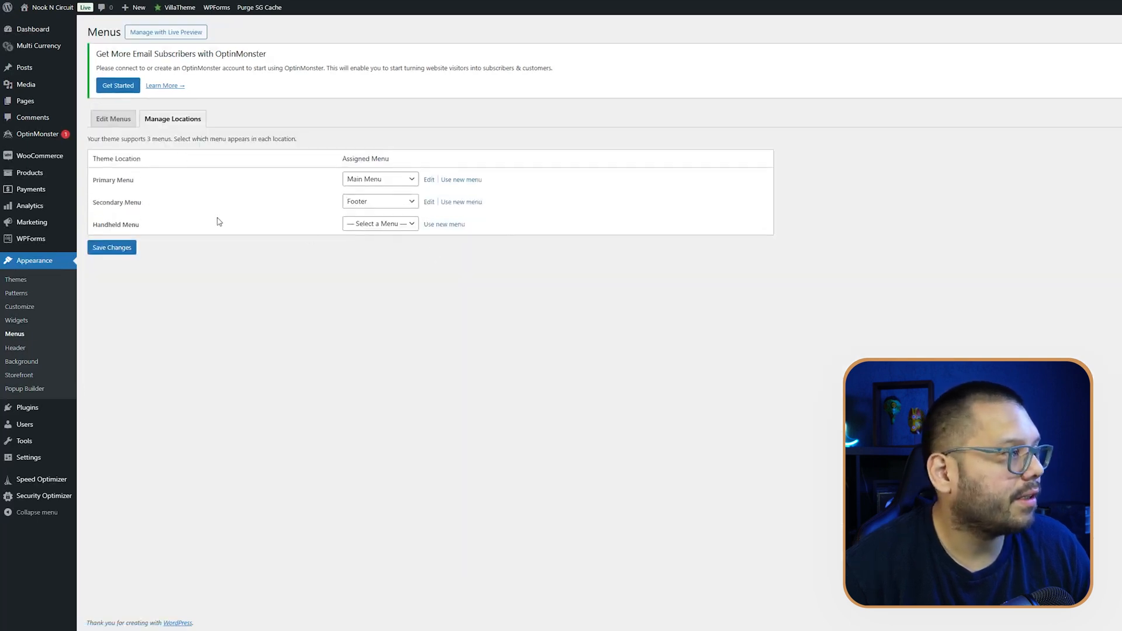
left_click(382, 209)
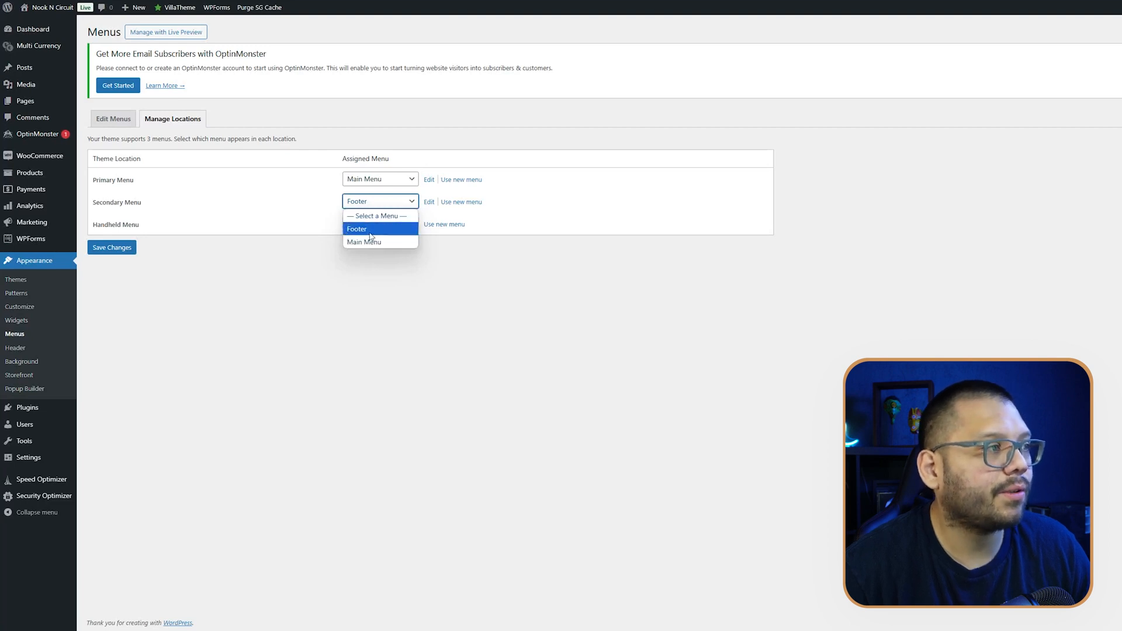
left_click(372, 229)
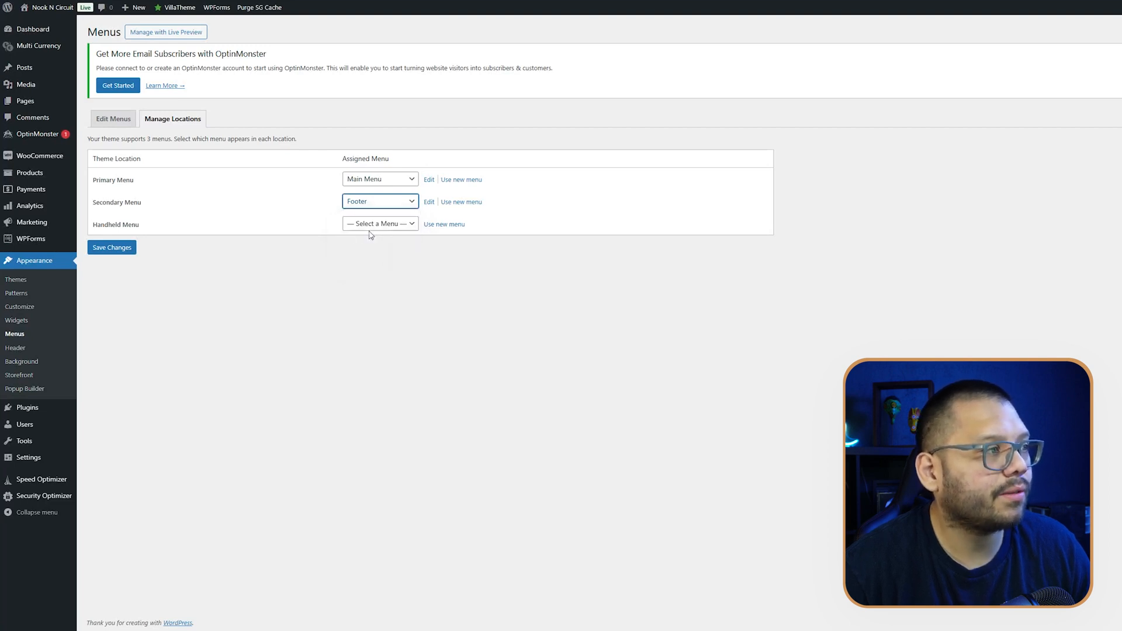
left_click(116, 252)
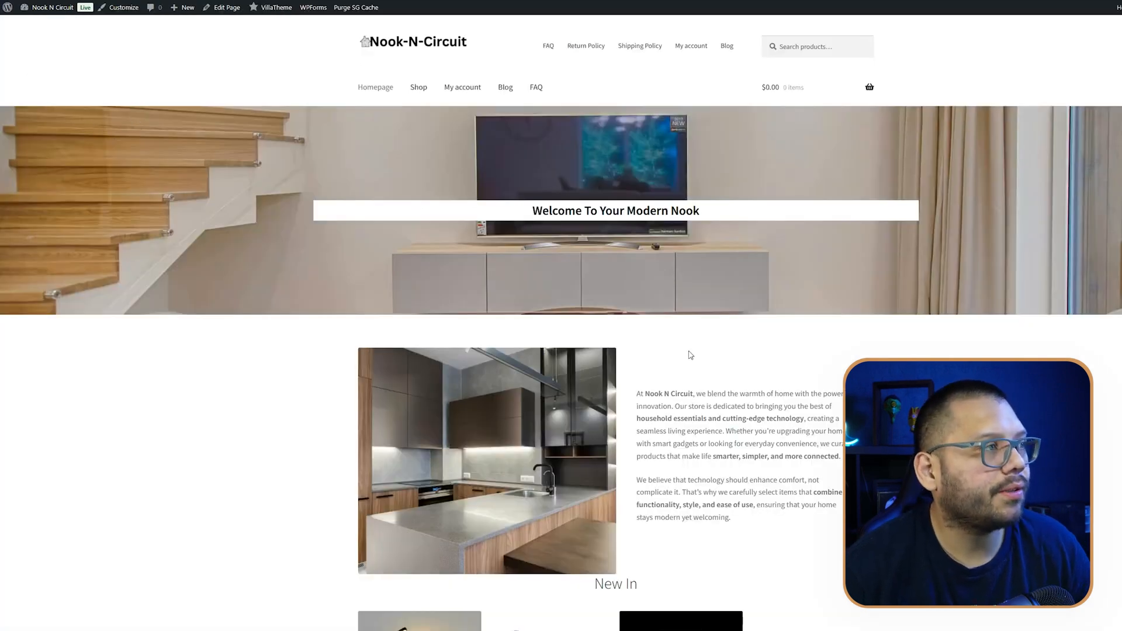
Step: Scroll down the storefront to check the new menu links
scroll(635, 366, "down", 6)
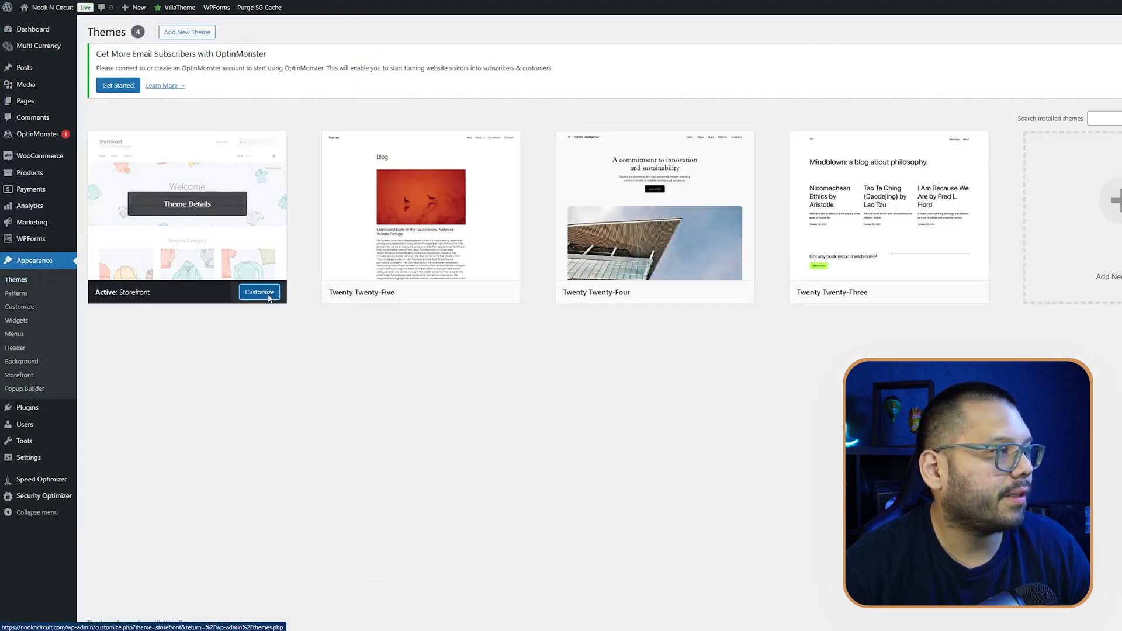
Step: In the Customizer, add a Navigation Menu block showing the Footer menu to Footer Column 2
left_click(255, 290)
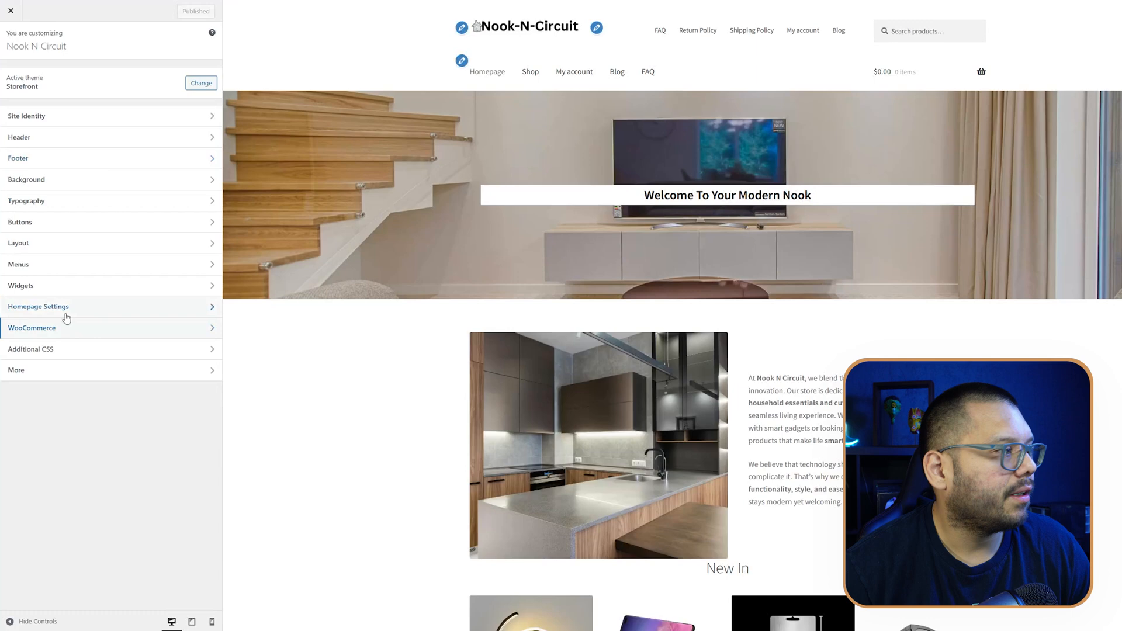
left_click(104, 287)
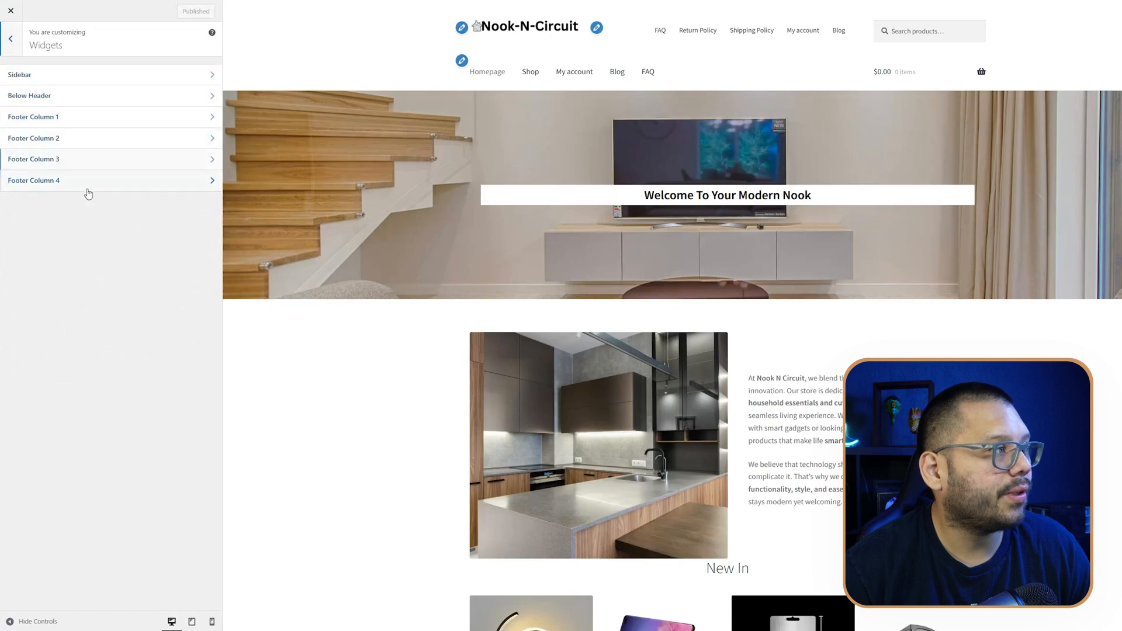
left_click(92, 144)
left_click(110, 129)
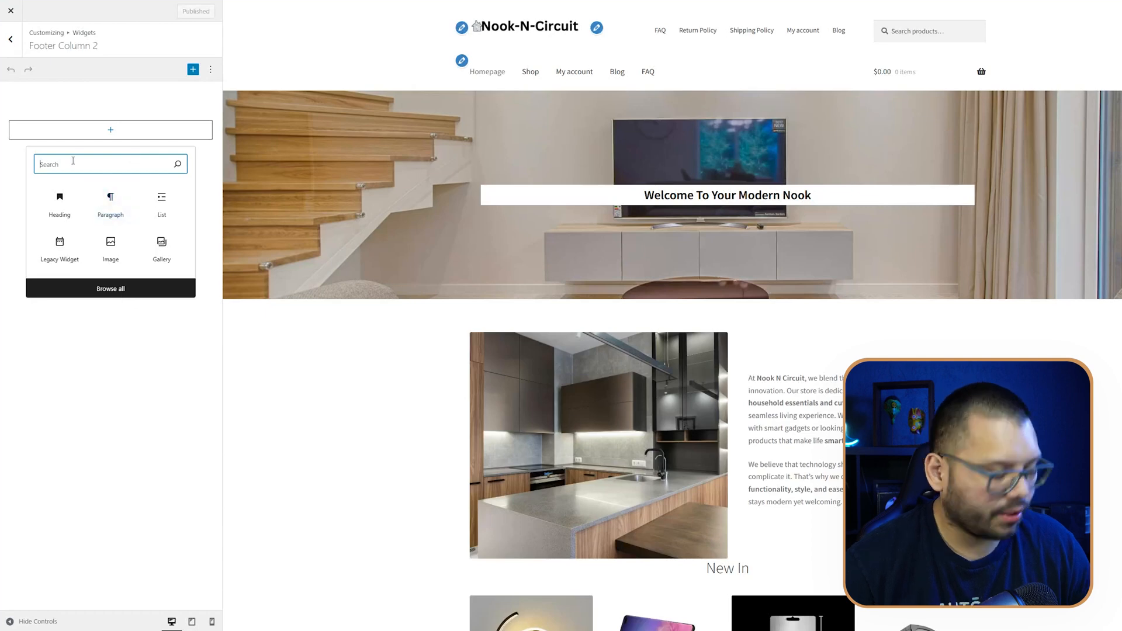
type("menu")
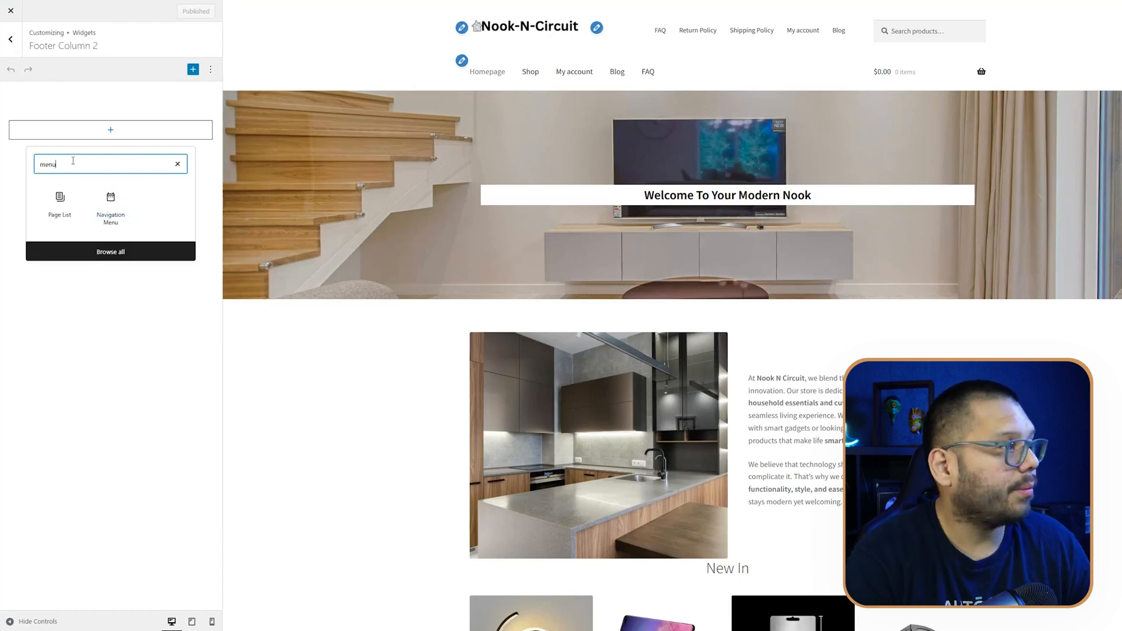
left_click(108, 218)
left_click(47, 207)
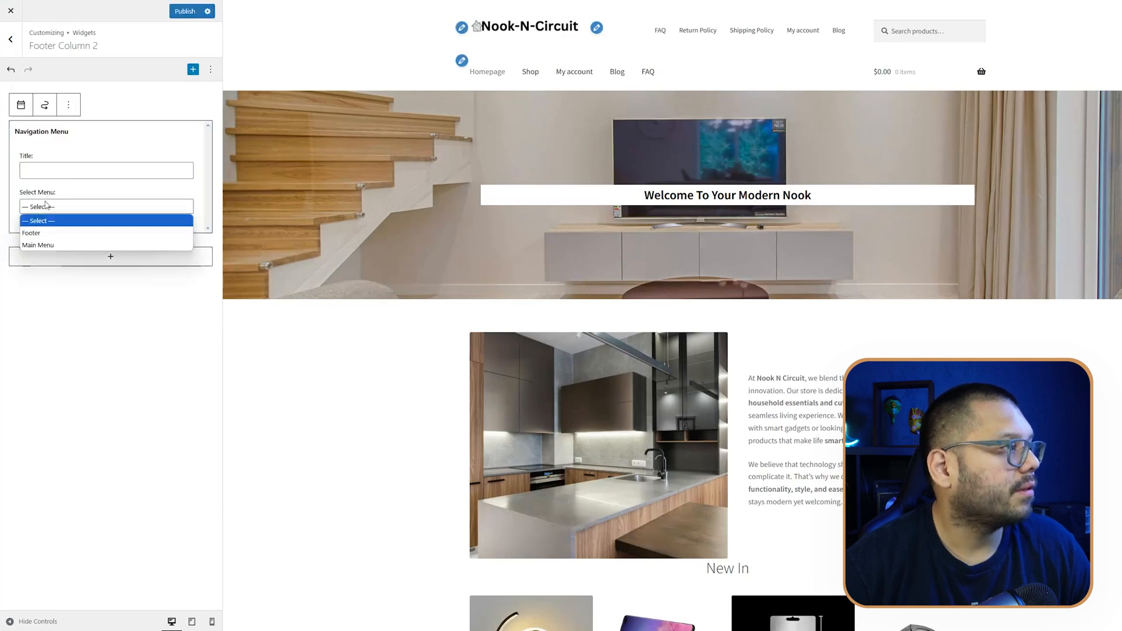
left_click(46, 233)
Step: Undo the Footer Column 2 navigation widget and switch to the Footer Column 1 area
scroll(825, 398, "down", 9)
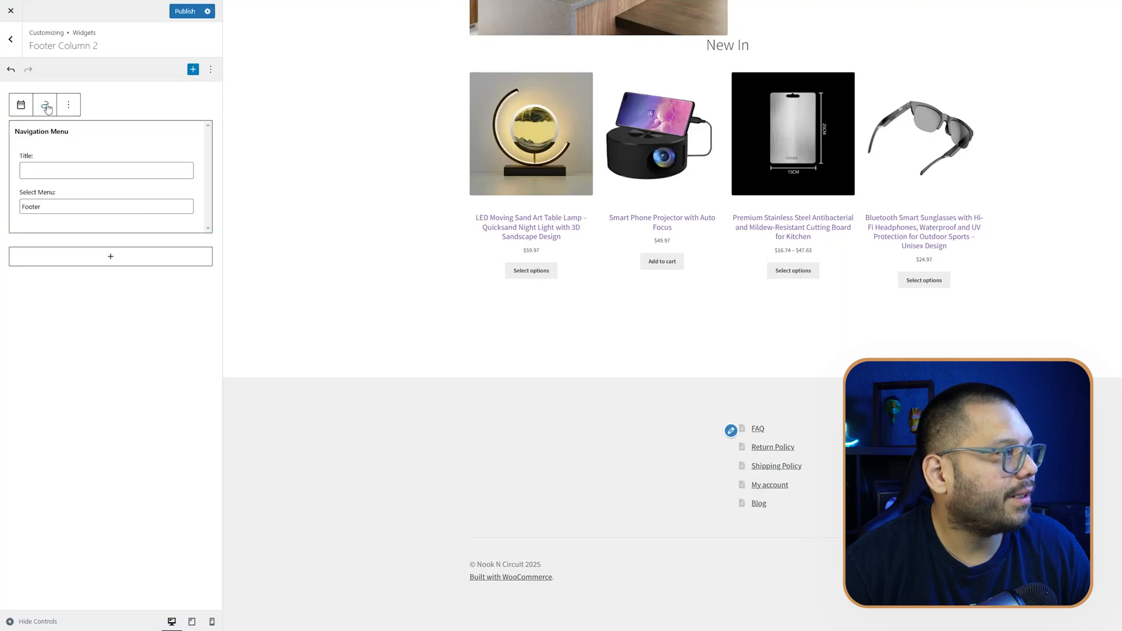
left_click(69, 102)
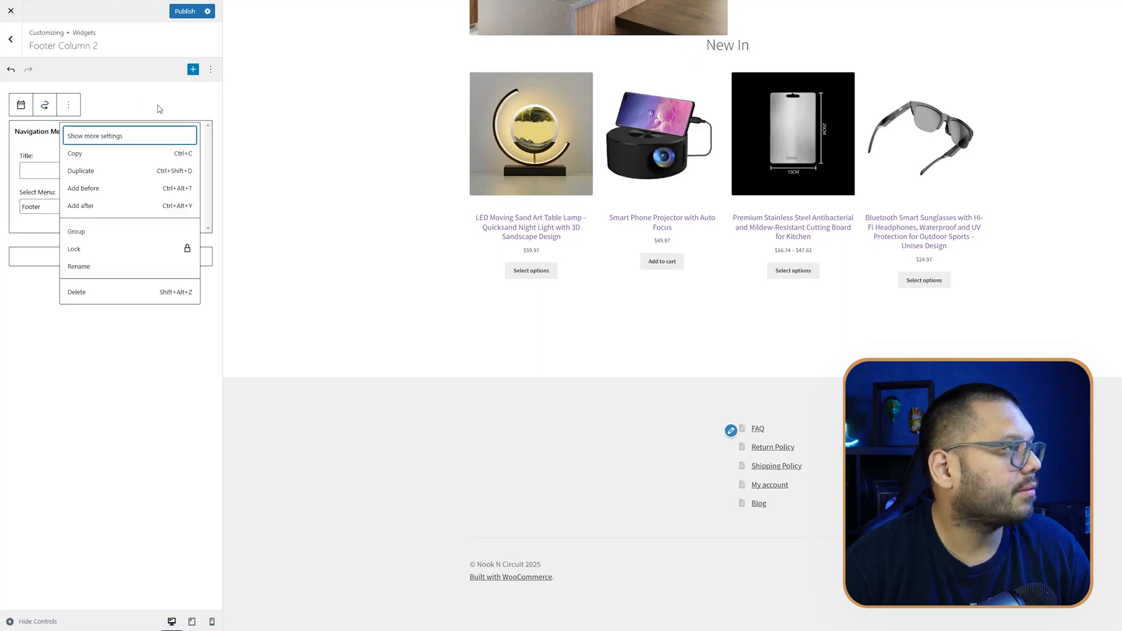
left_click(156, 106)
left_click(10, 70)
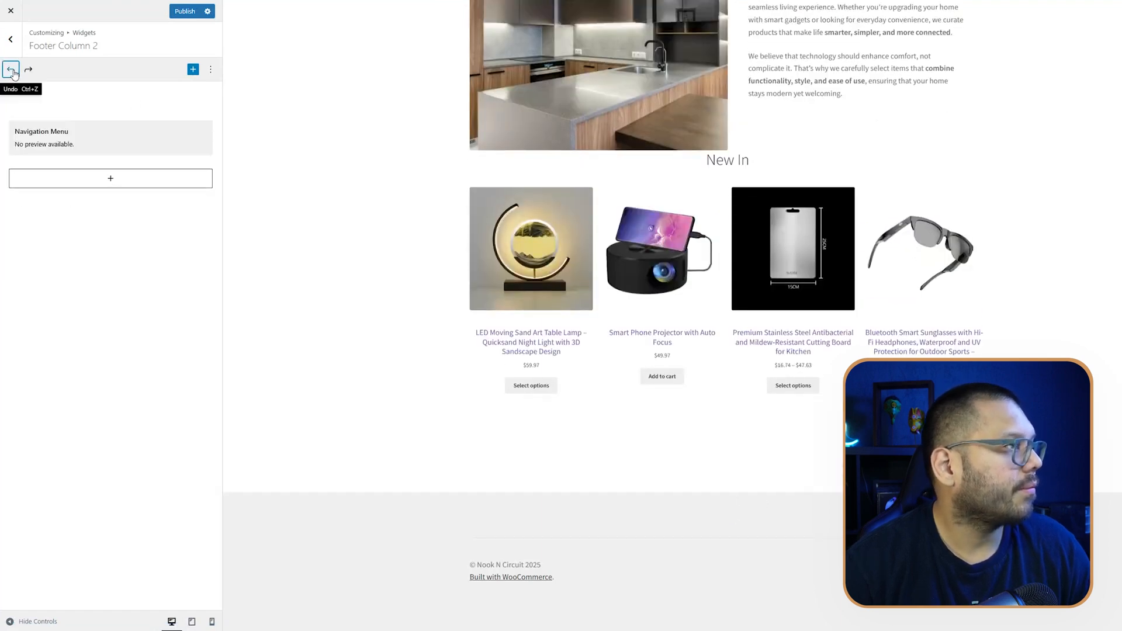
left_click(10, 40)
left_click(50, 117)
Step: Add a Navigation Menu block set to the Footer menu in Footer Column 1, preview it, and publish
left_click(113, 130)
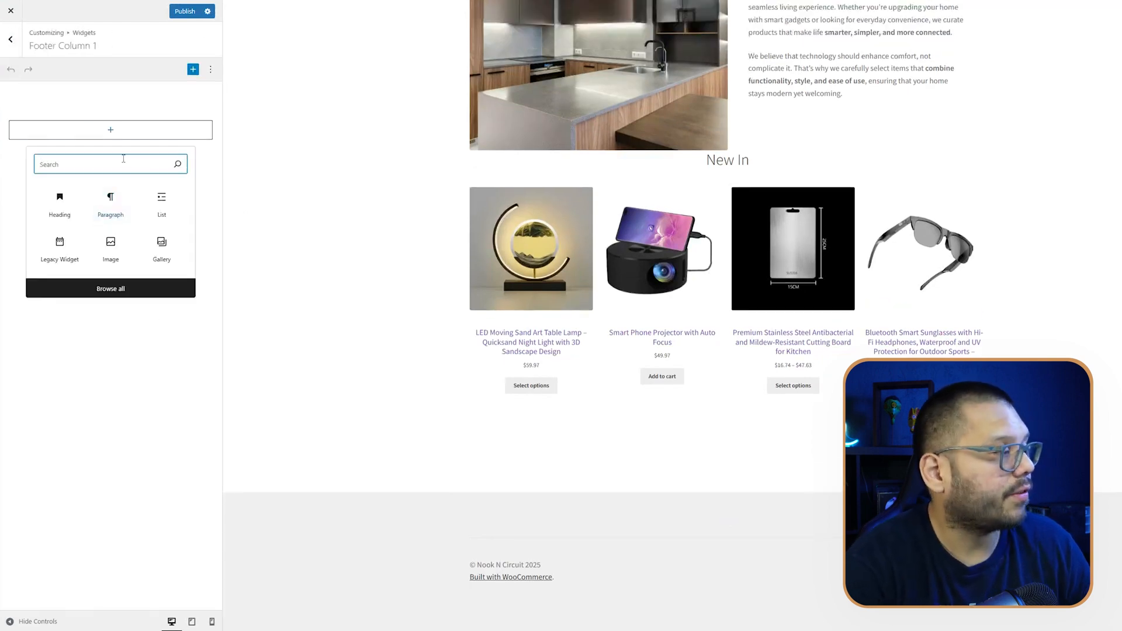
type("navigation")
left_click(111, 211)
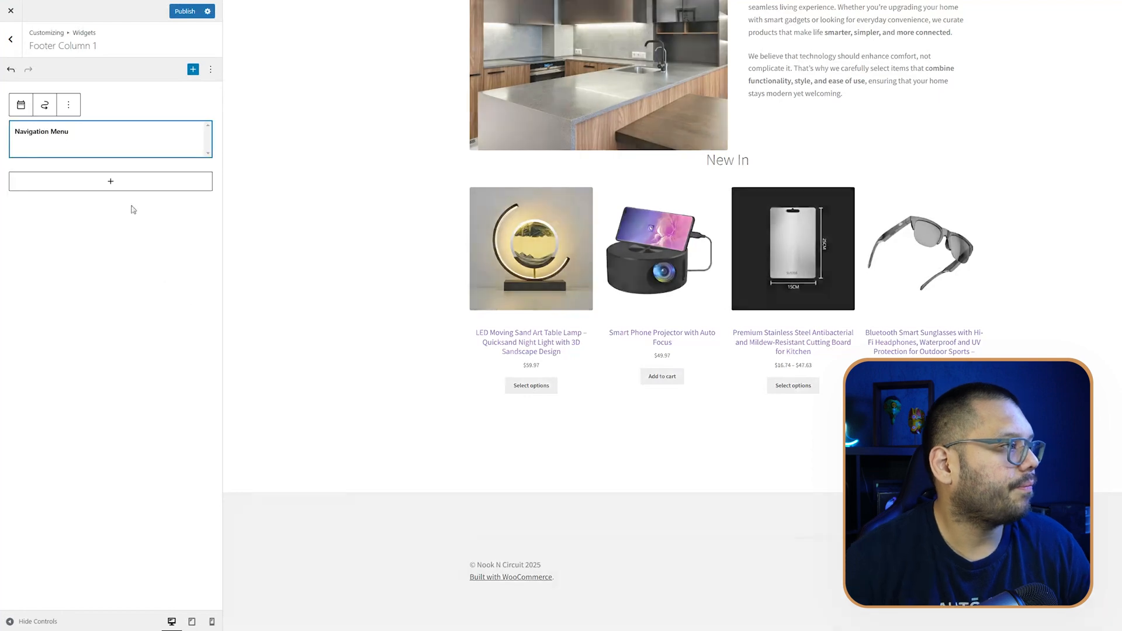
left_click(49, 229)
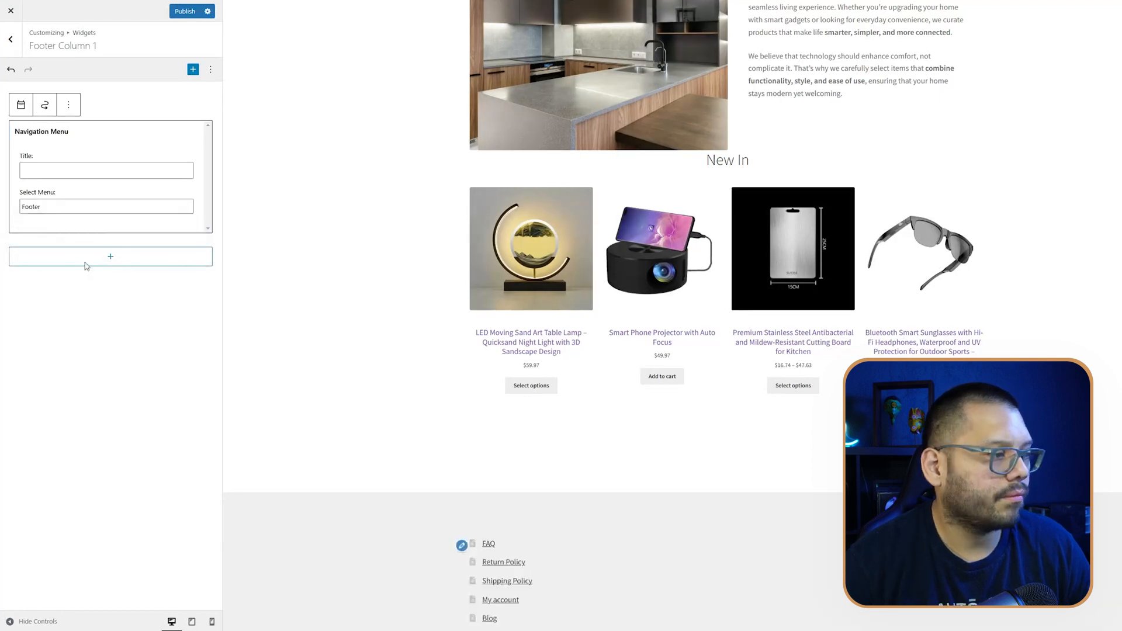
scroll(526, 534, "down", 1)
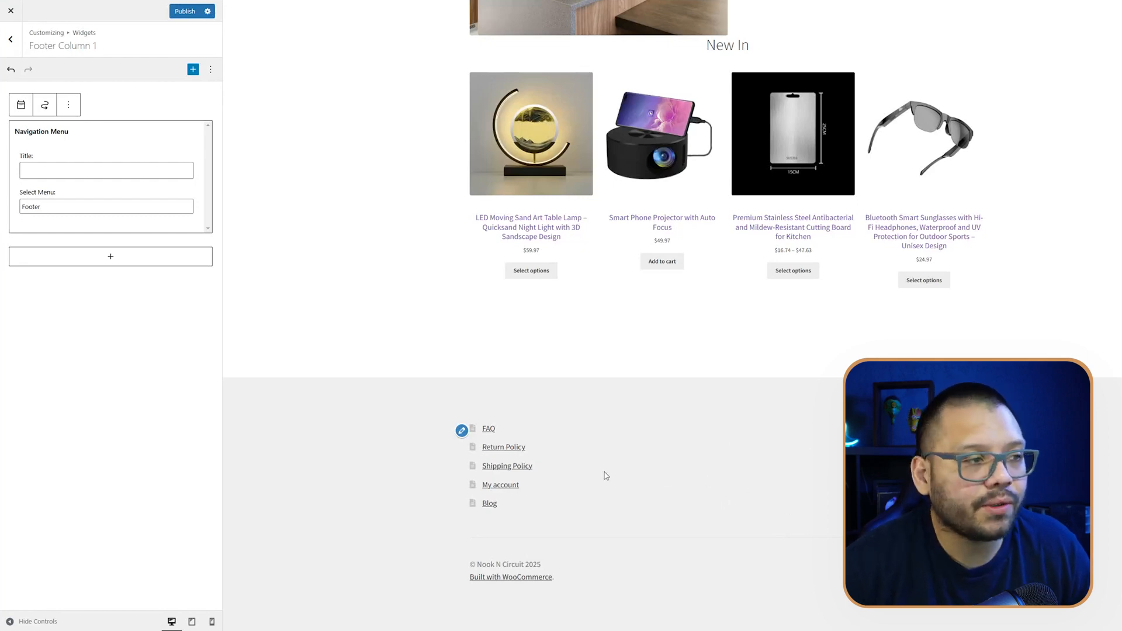
left_click(660, 456)
scroll(660, 456, "up", 9)
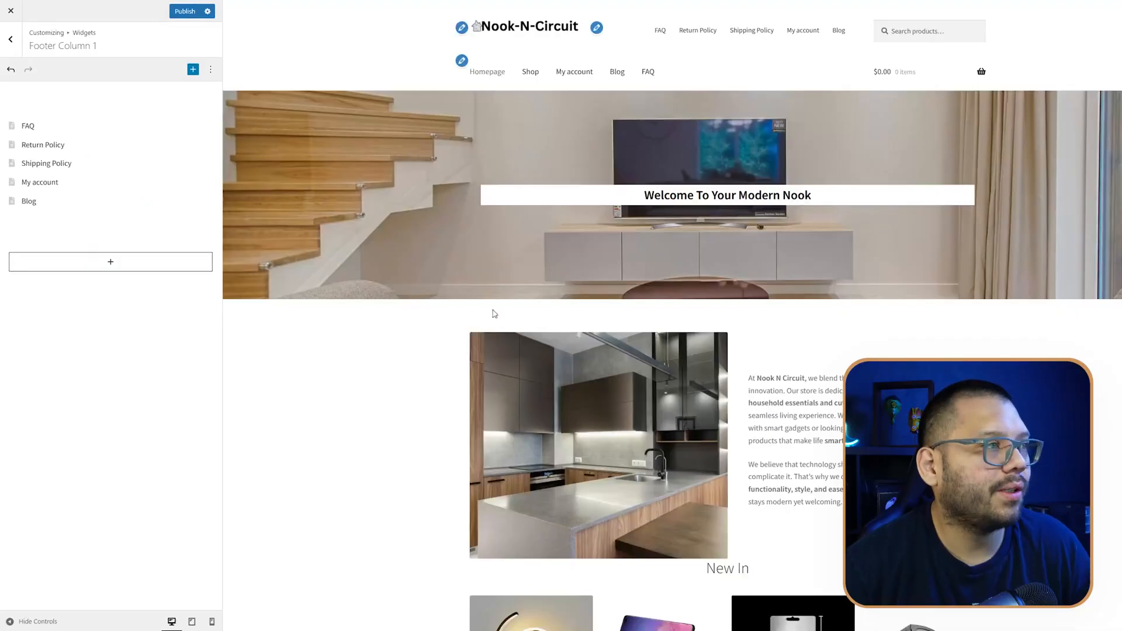
scroll(373, 275, "down", 10)
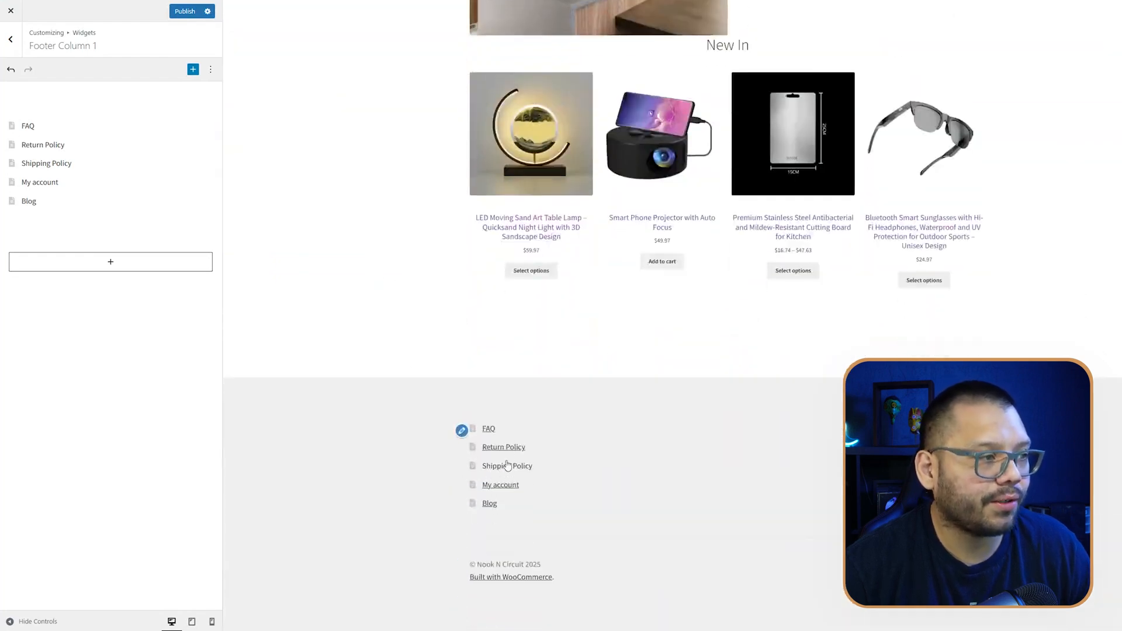
left_click(185, 12)
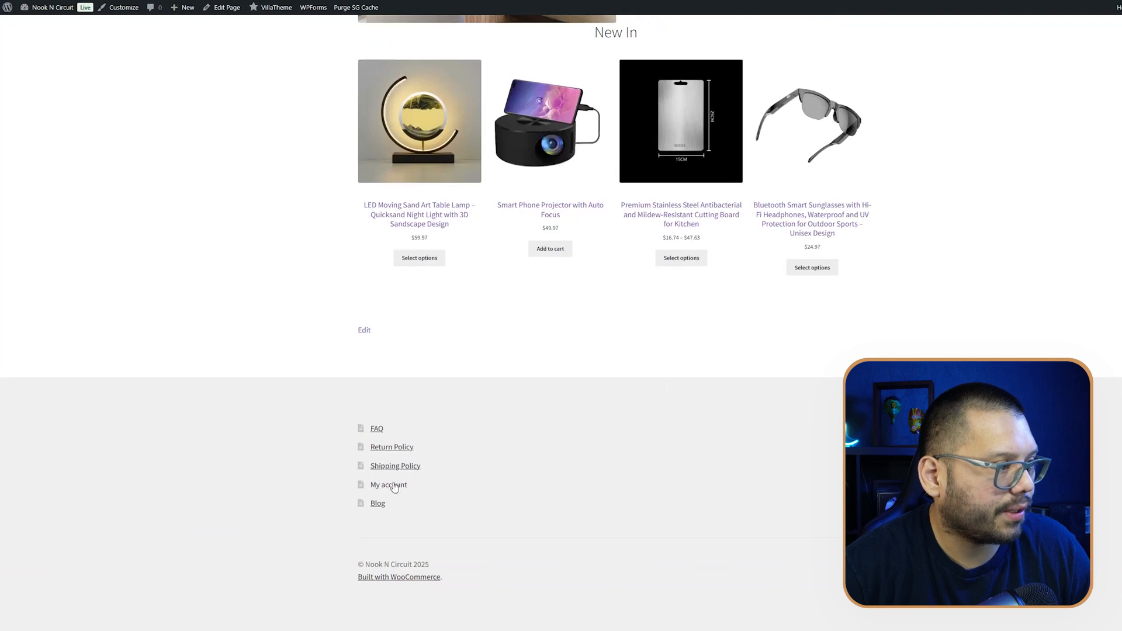
Step: Open Shipping Policy from the footer and compare its light page title with its bold heading
left_click(394, 467)
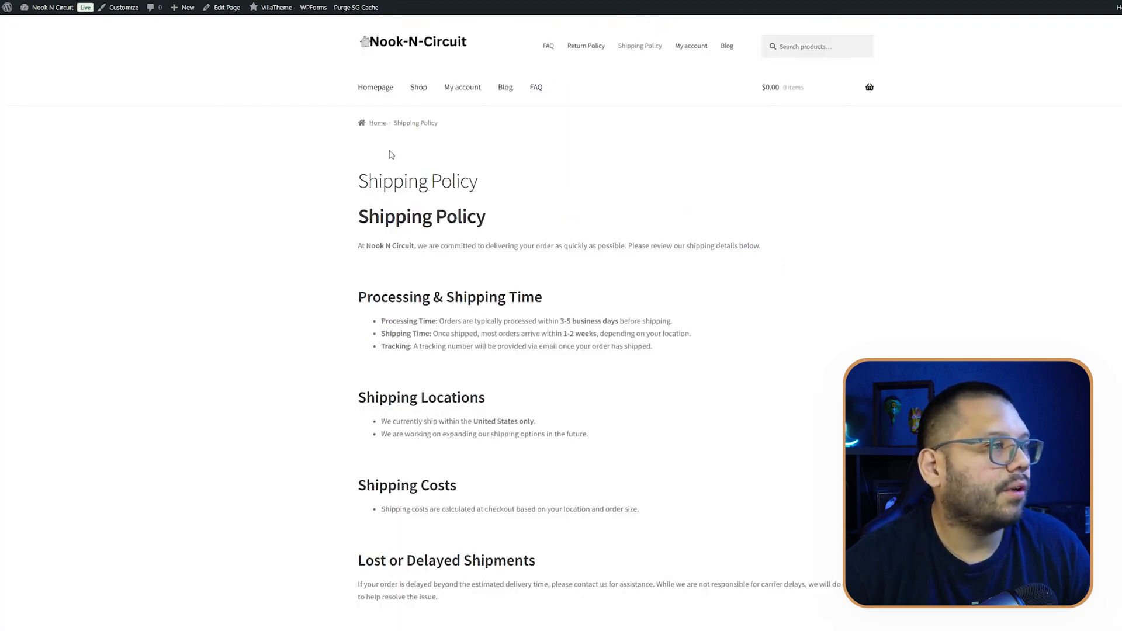
left_click_drag(349, 179, 553, 196)
left_click(377, 255)
left_click_drag(364, 181, 453, 183)
left_click(552, 196)
left_click_drag(361, 216, 490, 222)
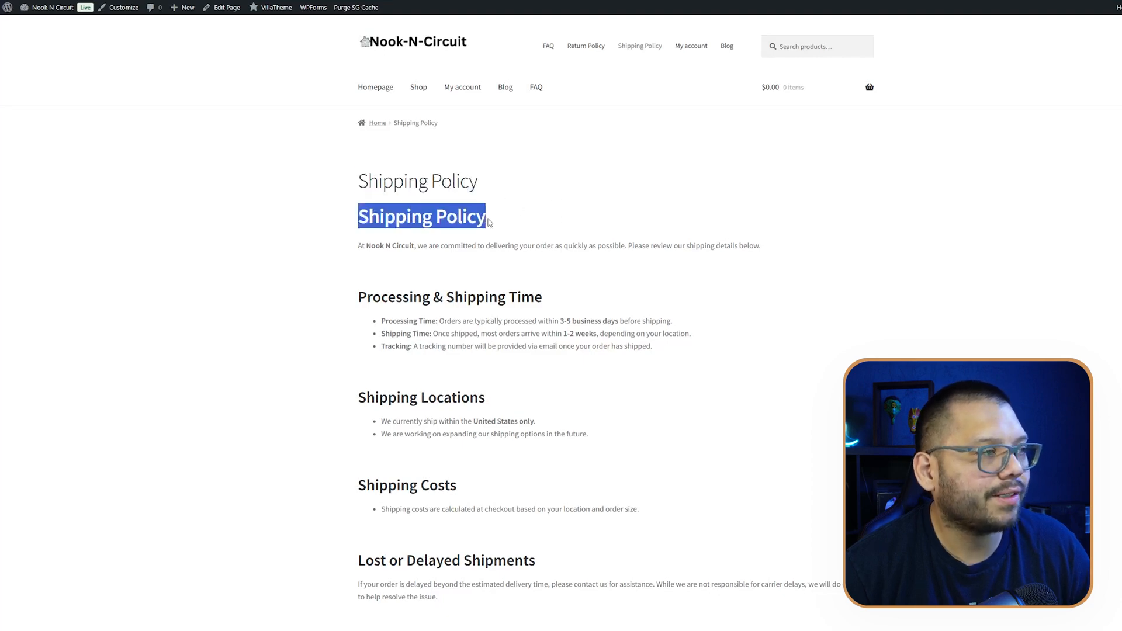
left_click(529, 227)
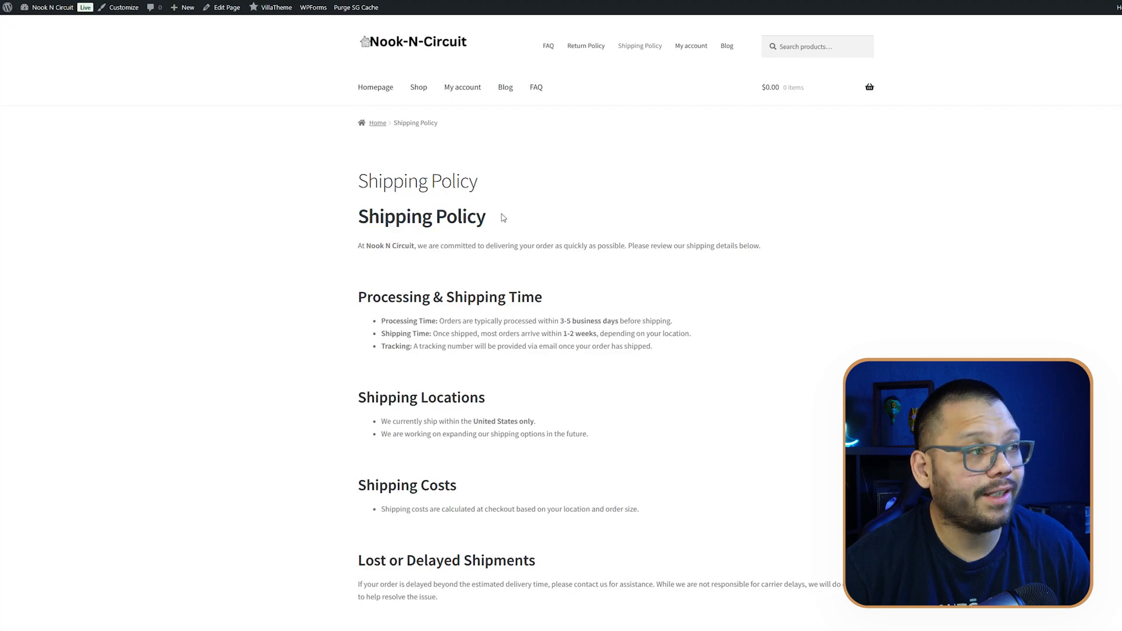
left_click_drag(504, 218, 362, 227)
left_click(517, 222)
left_click_drag(359, 182, 510, 183)
left_click(511, 183)
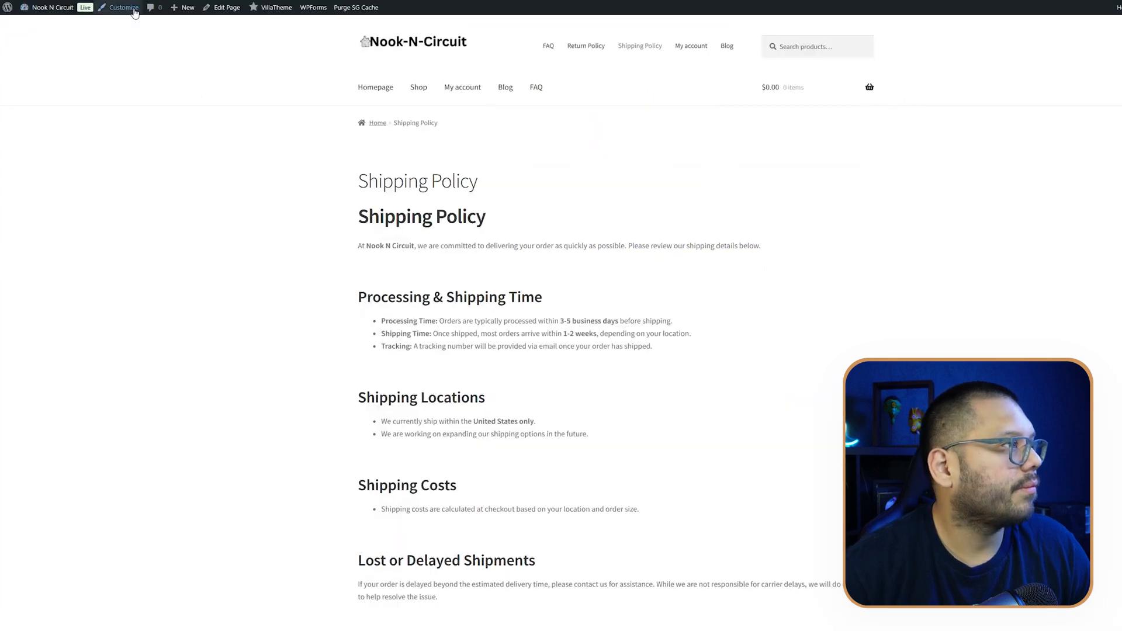
left_click(49, 7)
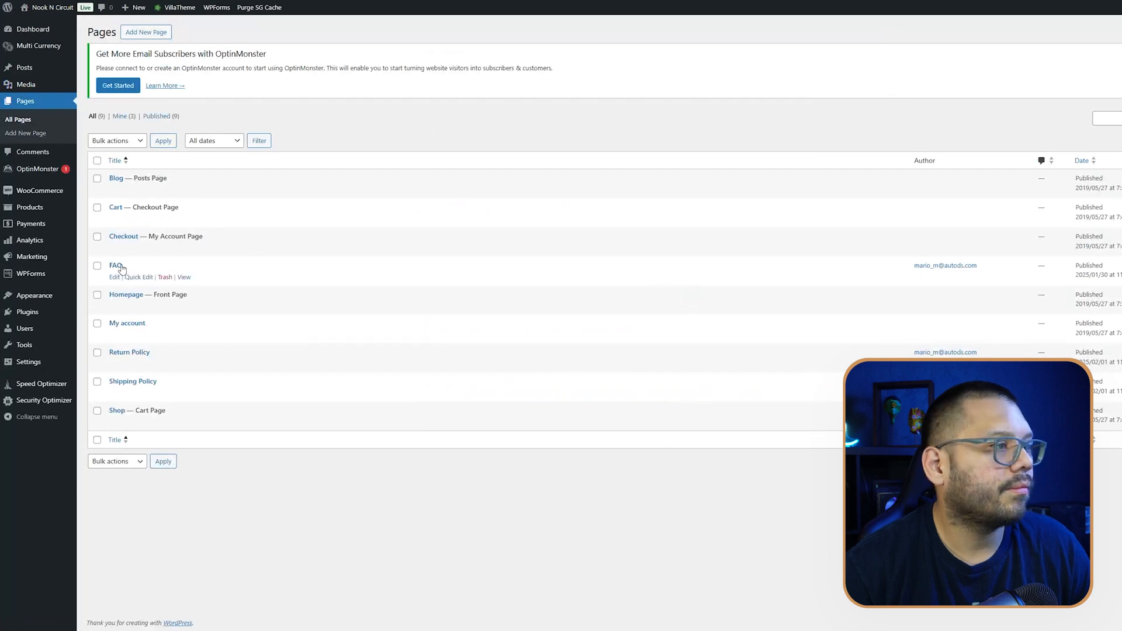
Step: Open the FAQ, Return Policy and Shipping Policy editors in separate tabs and cycle back to the storefront
left_click(115, 277)
middle_click(114, 364)
middle_click(115, 393)
key("ctrl+Tab")
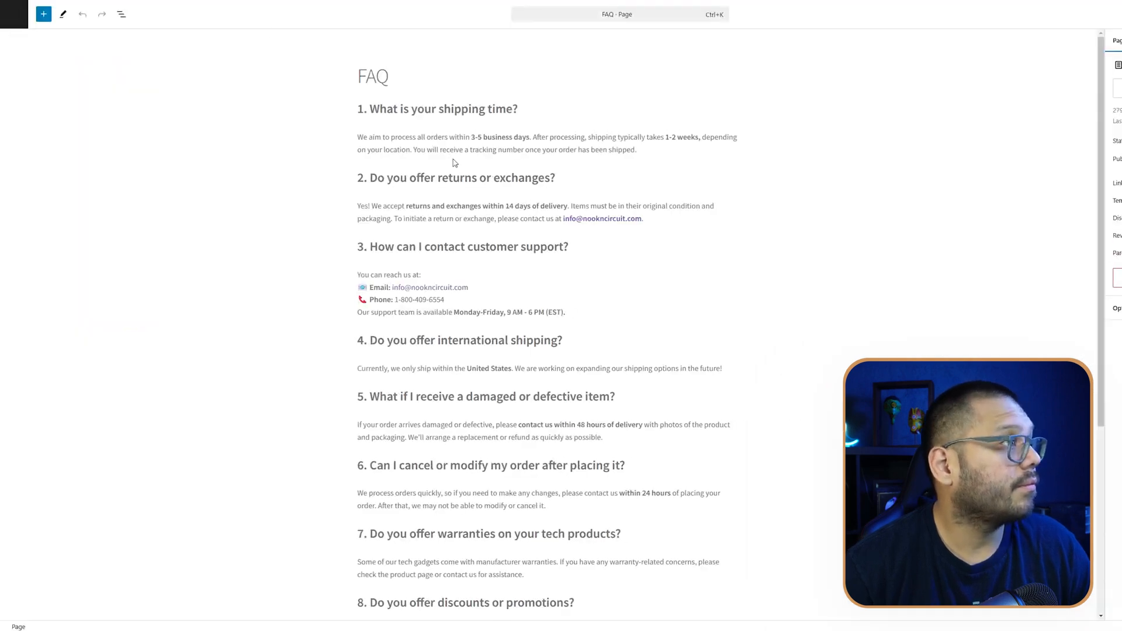
key("ctrl+Tab")
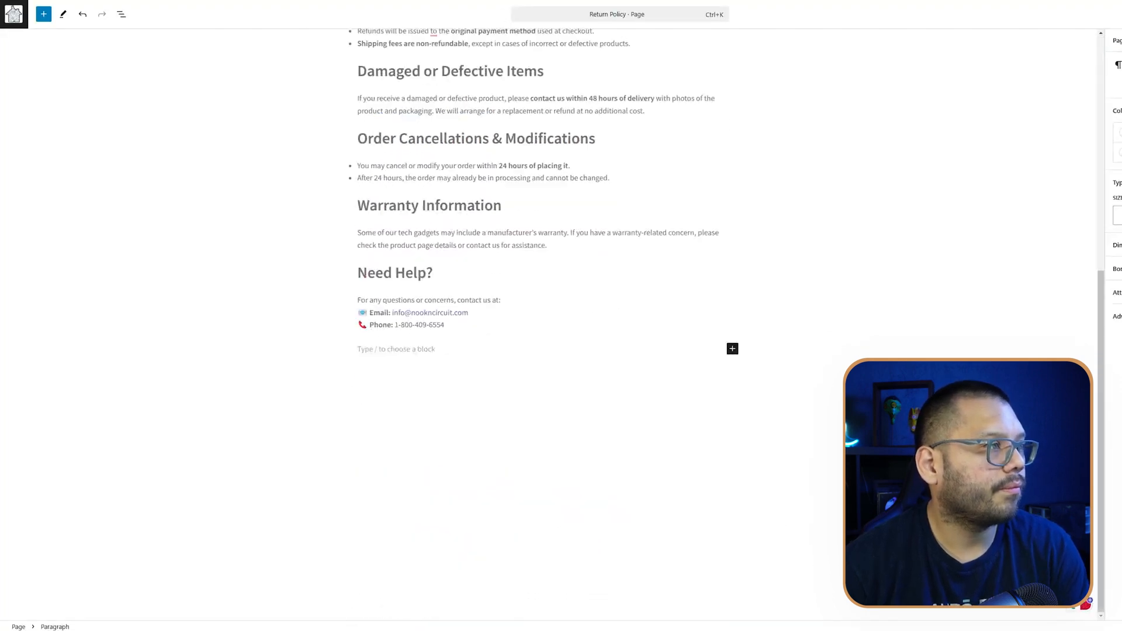
key("ctrl+Tab")
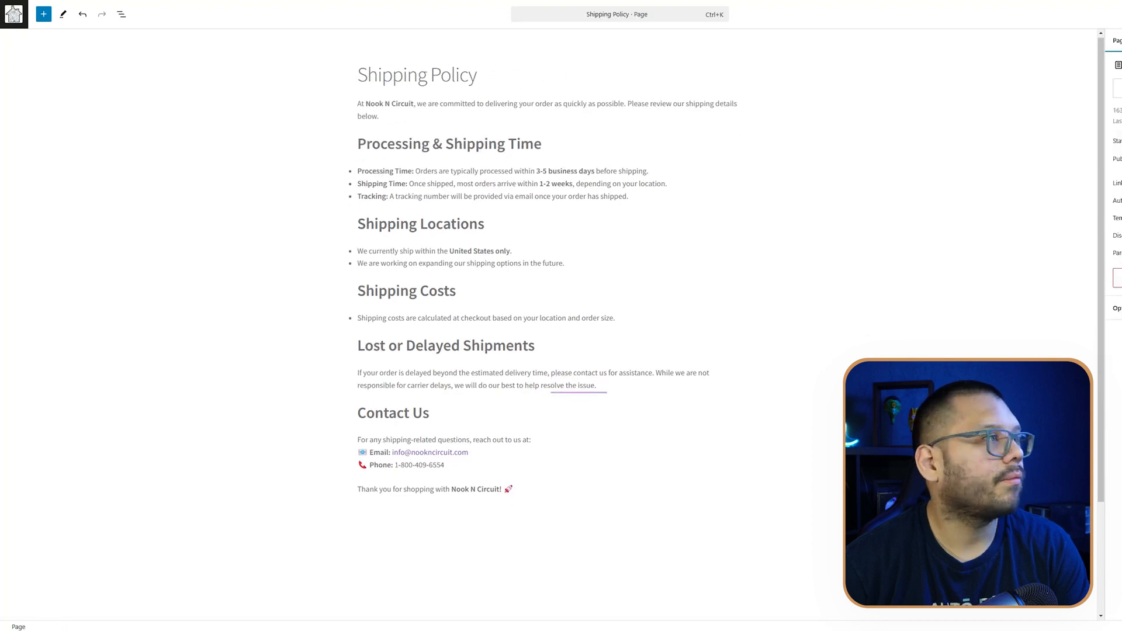
key("ctrl+Tab")
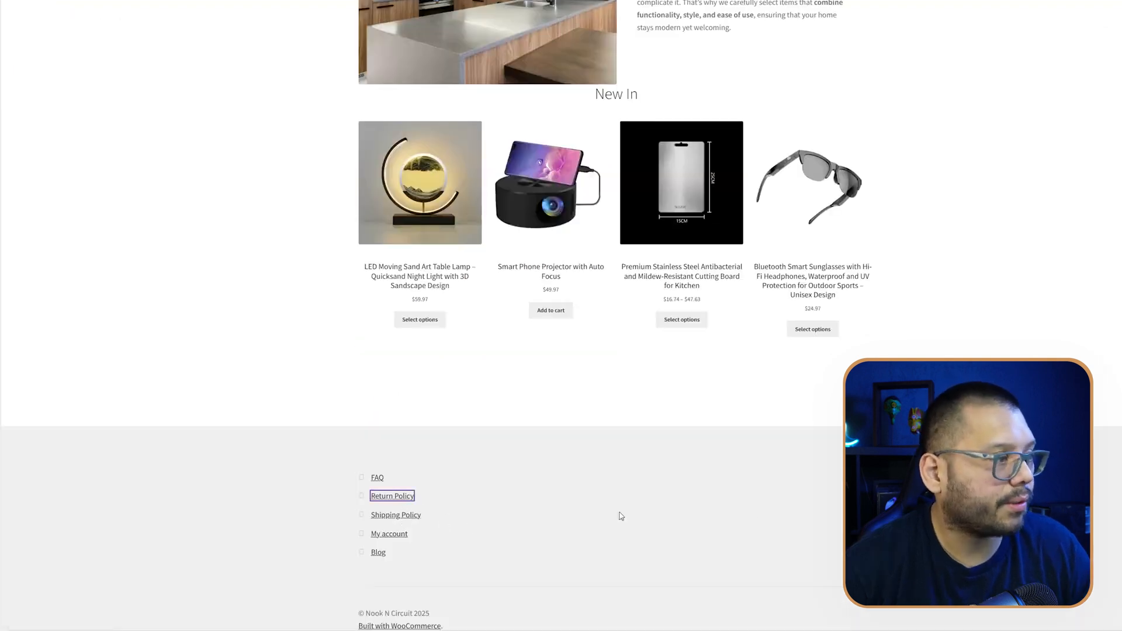
Step: Follow the footer's Return Policy link, then show the $59.97 LED Moving Sand Art Table Lamp's blue-sand photo
left_click(392, 496)
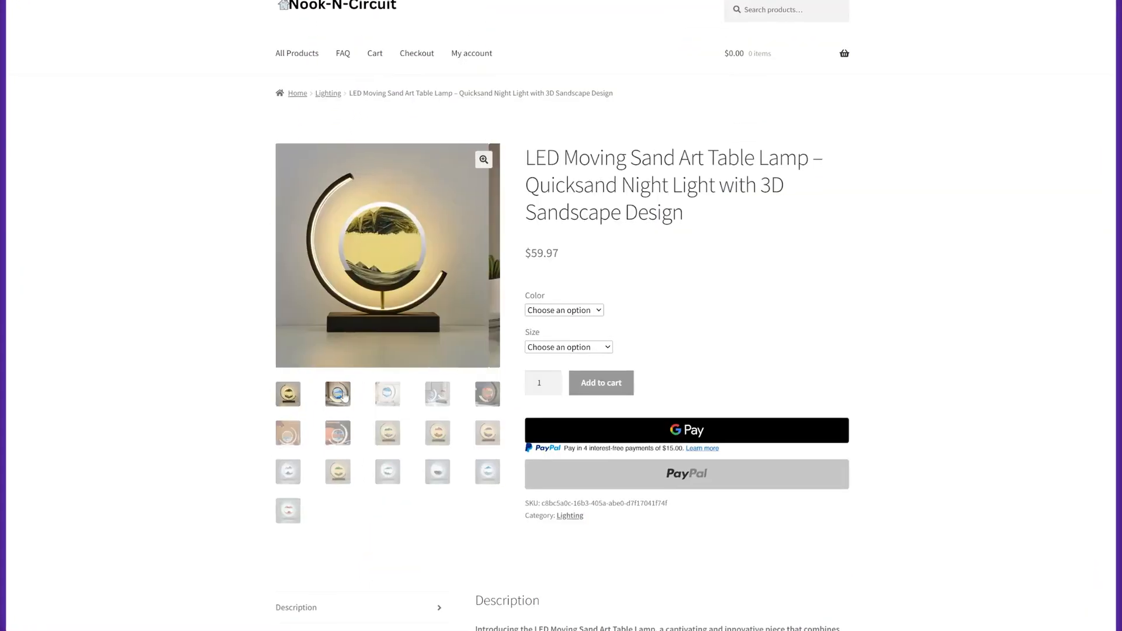
left_click(344, 397)
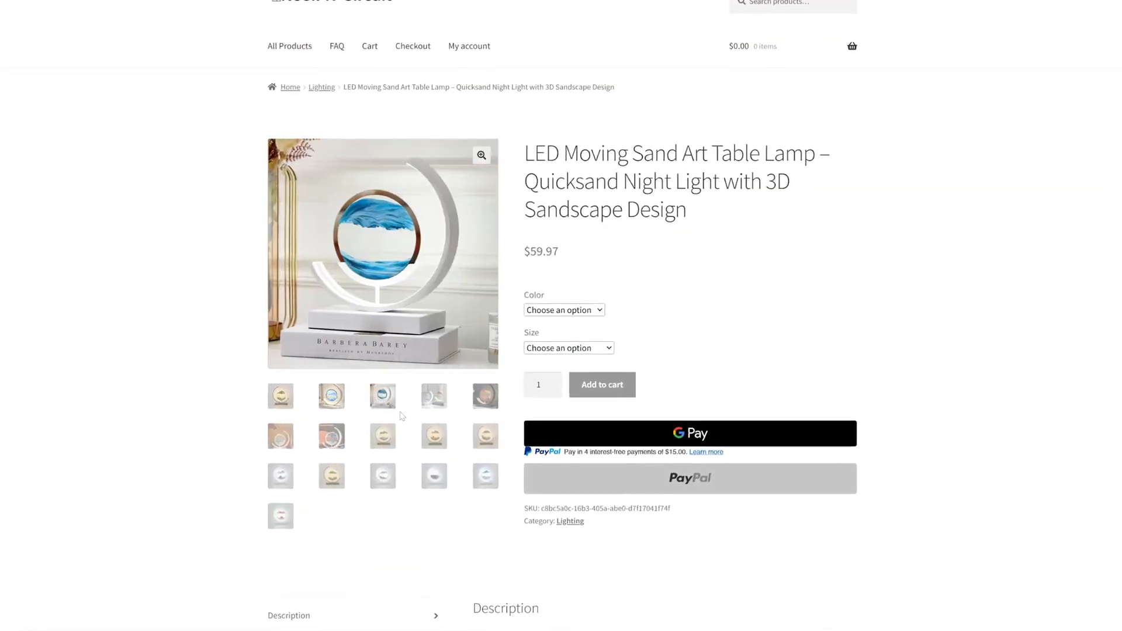
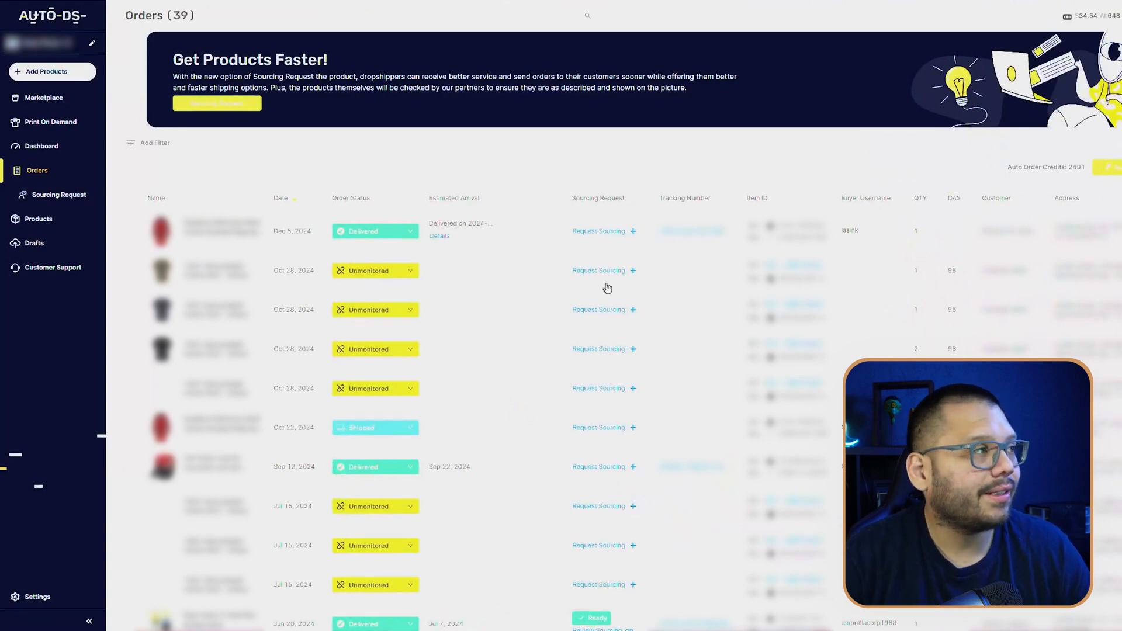
scroll(401, 156, "down", 1)
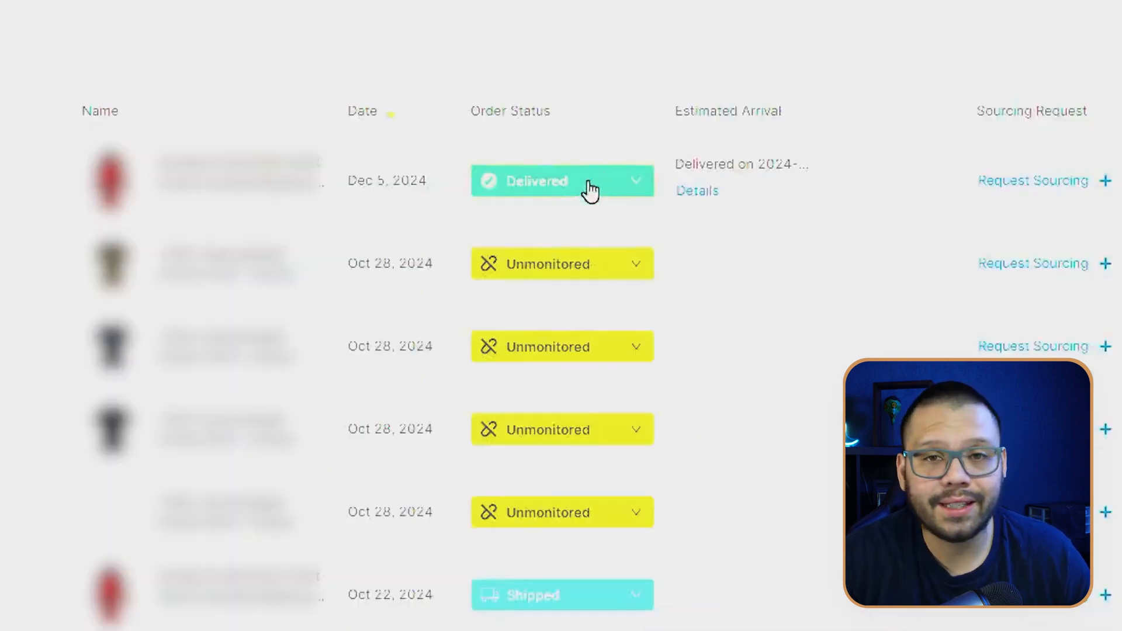
left_click(588, 198)
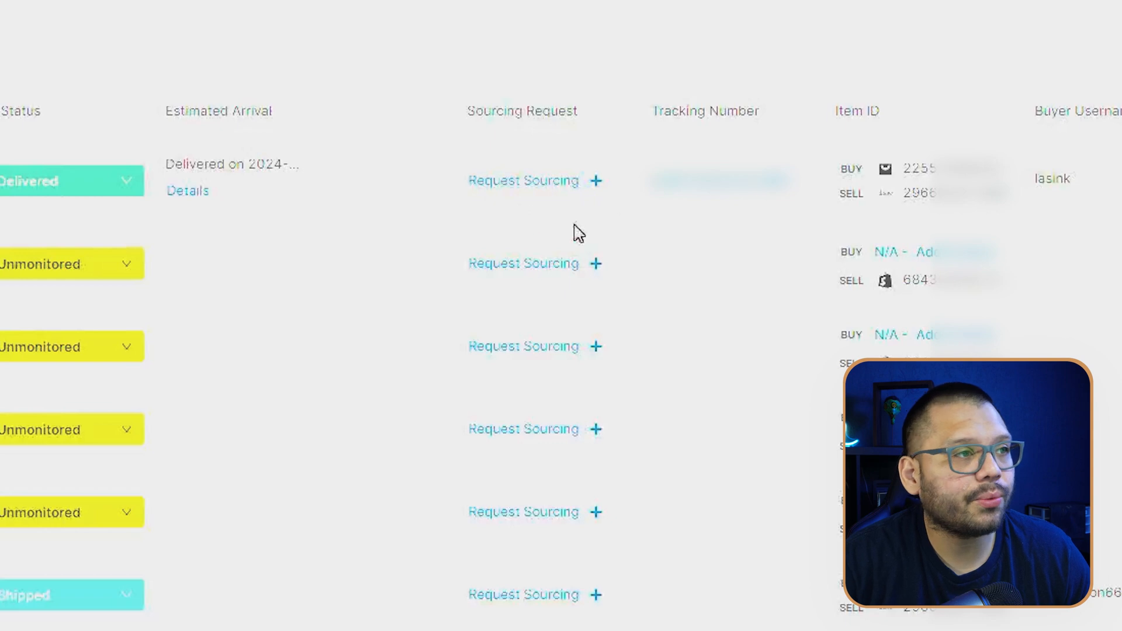
left_click(507, 183)
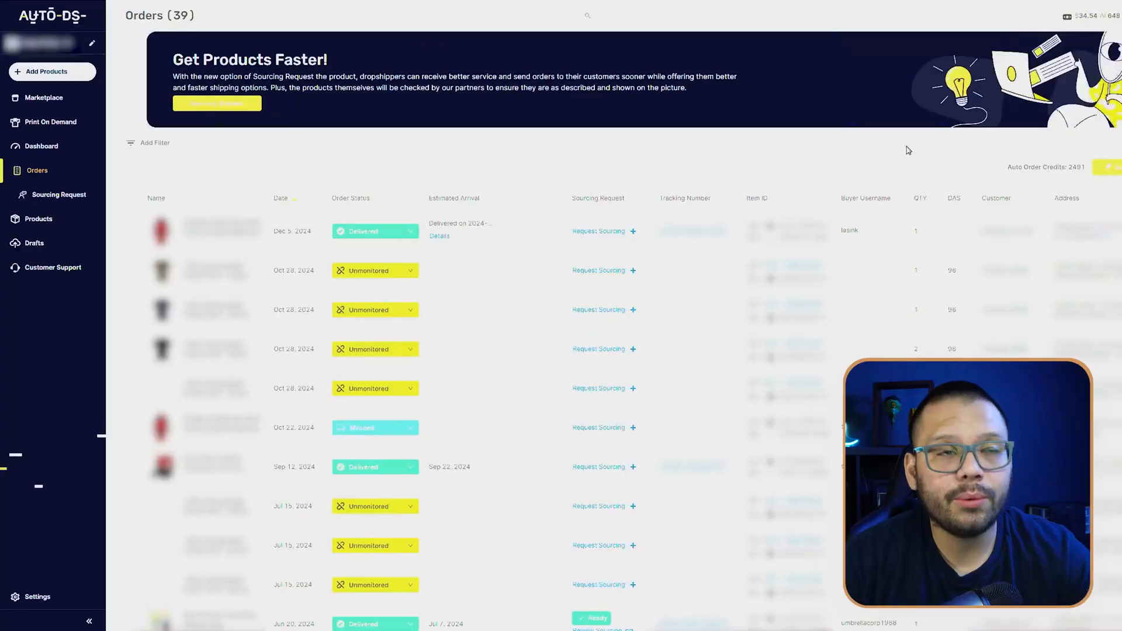
Step: Check the $34.54 order balance and start a Load Balance to view the available payment methods
left_click(1017, 17)
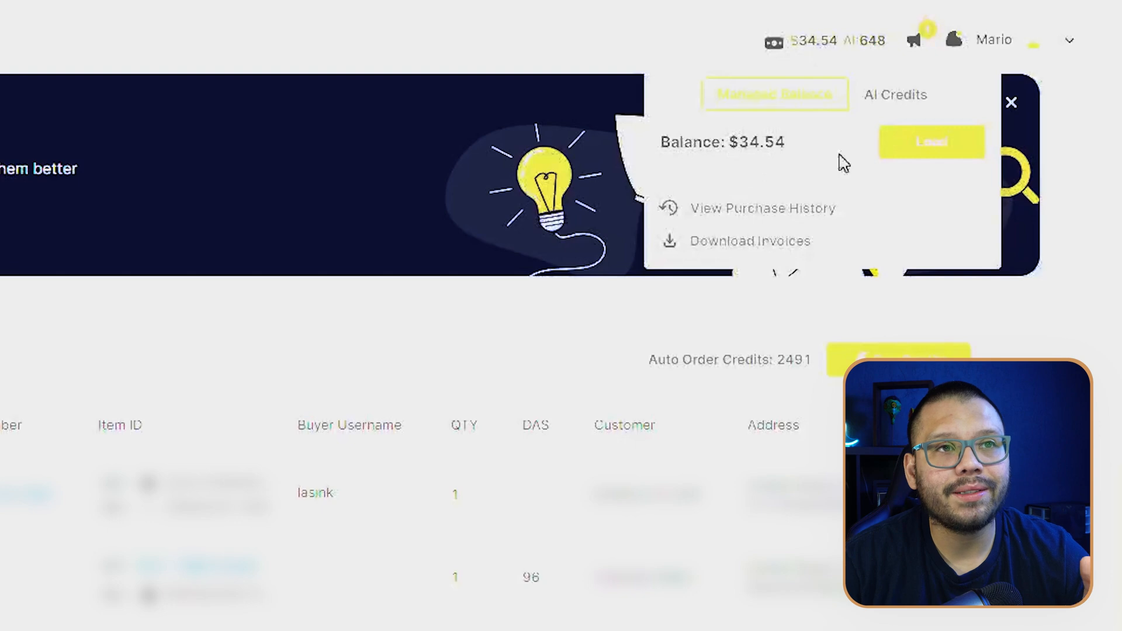
left_click_drag(739, 142, 777, 144)
left_click(809, 148)
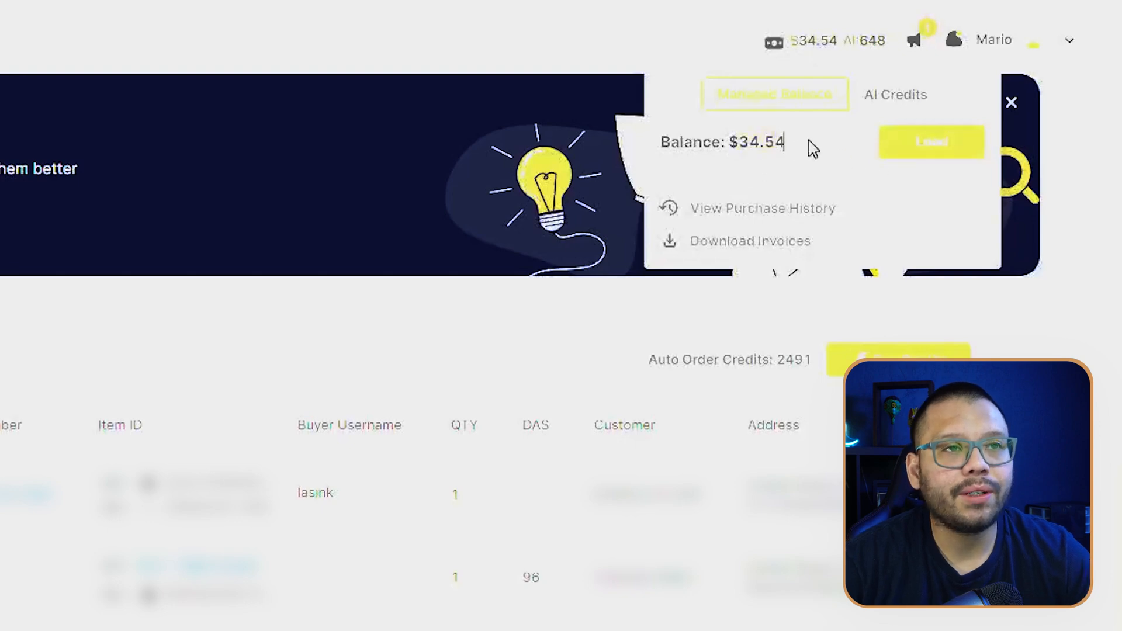
left_click(941, 153)
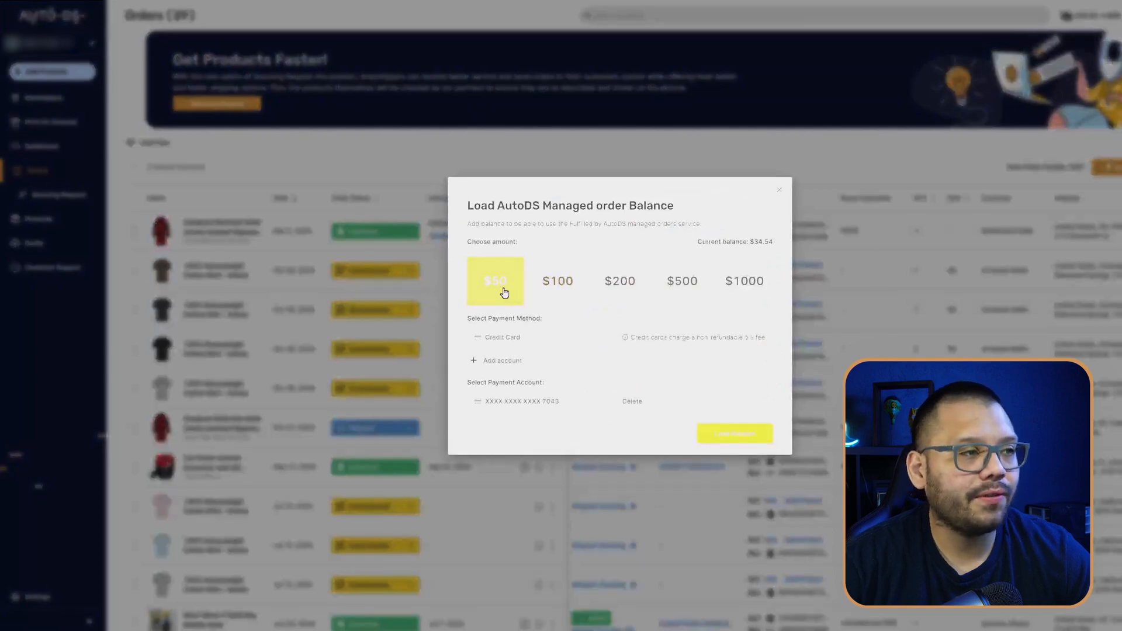
left_click(549, 348)
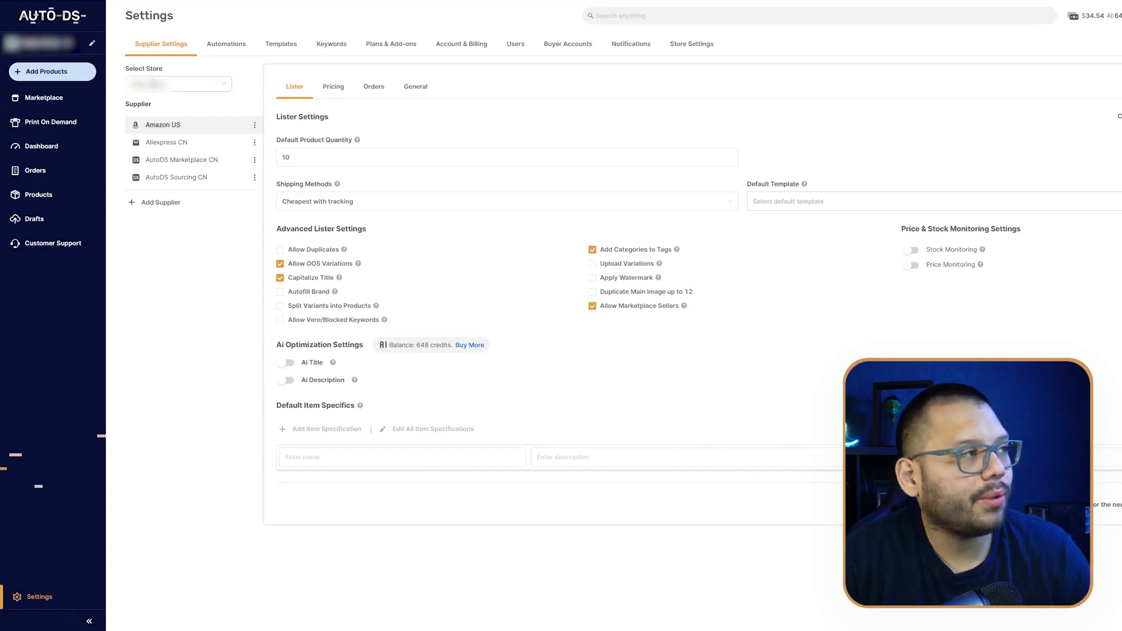
left_click(177, 88)
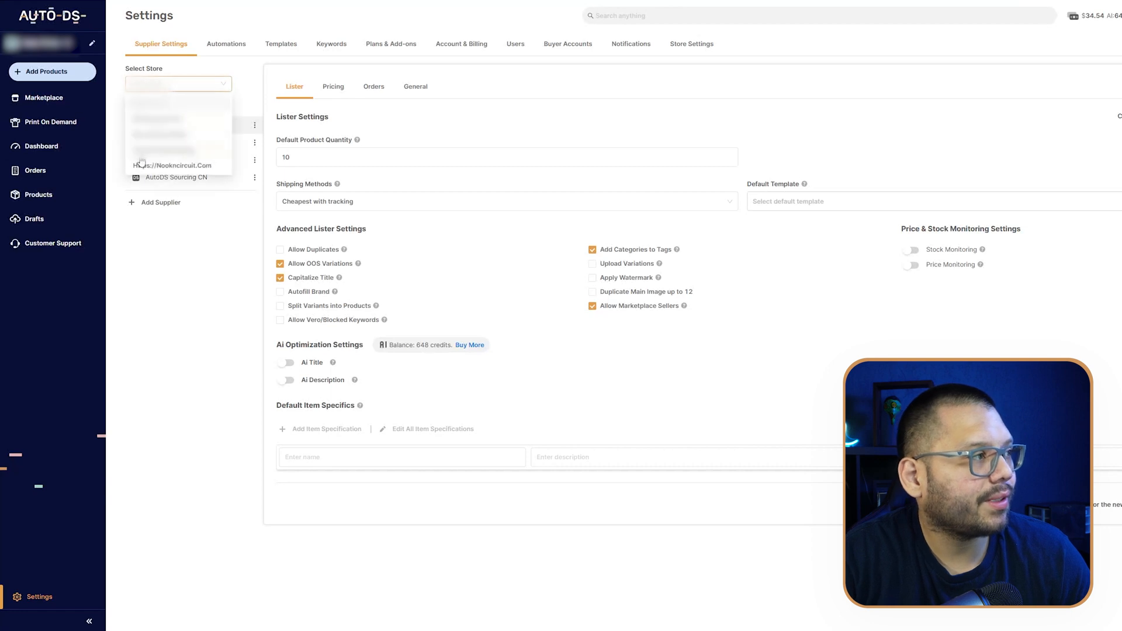
left_click(180, 168)
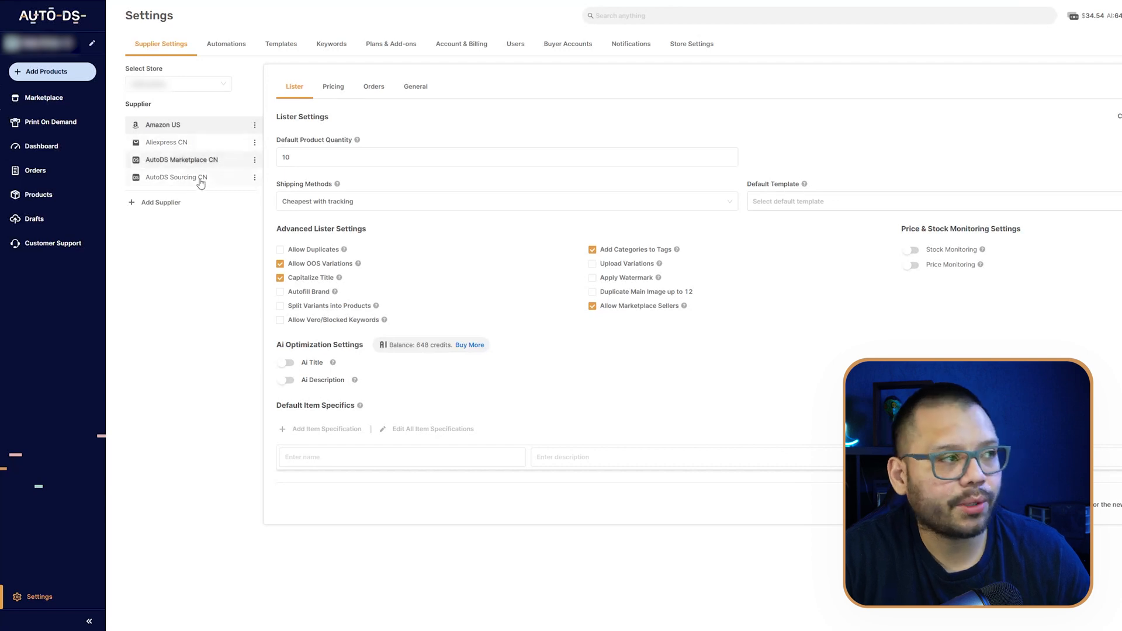
left_click(174, 143)
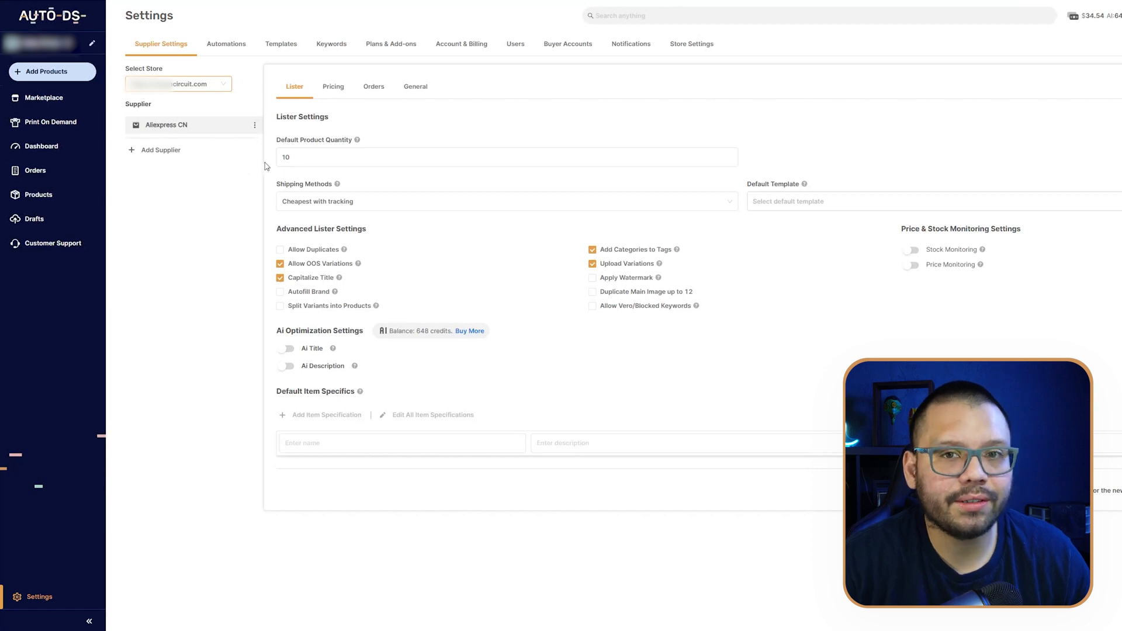
left_click(178, 84)
left_click(150, 103)
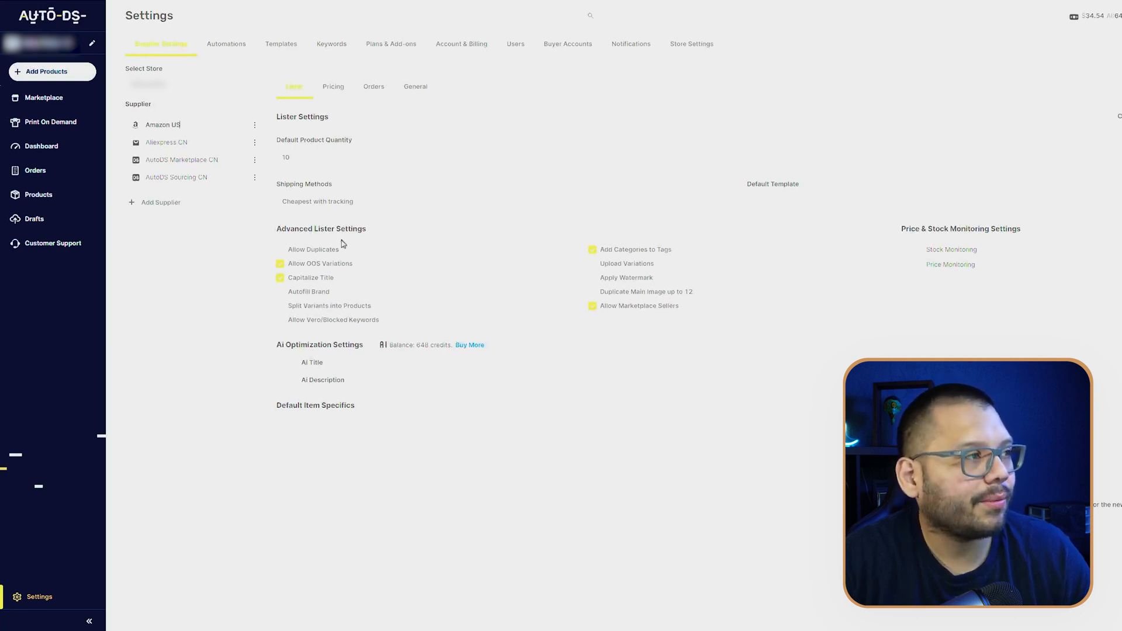
Step: Set Amazon US pricing to 3% fees and 60% additional profit, then move to Orders settings
left_click(333, 92)
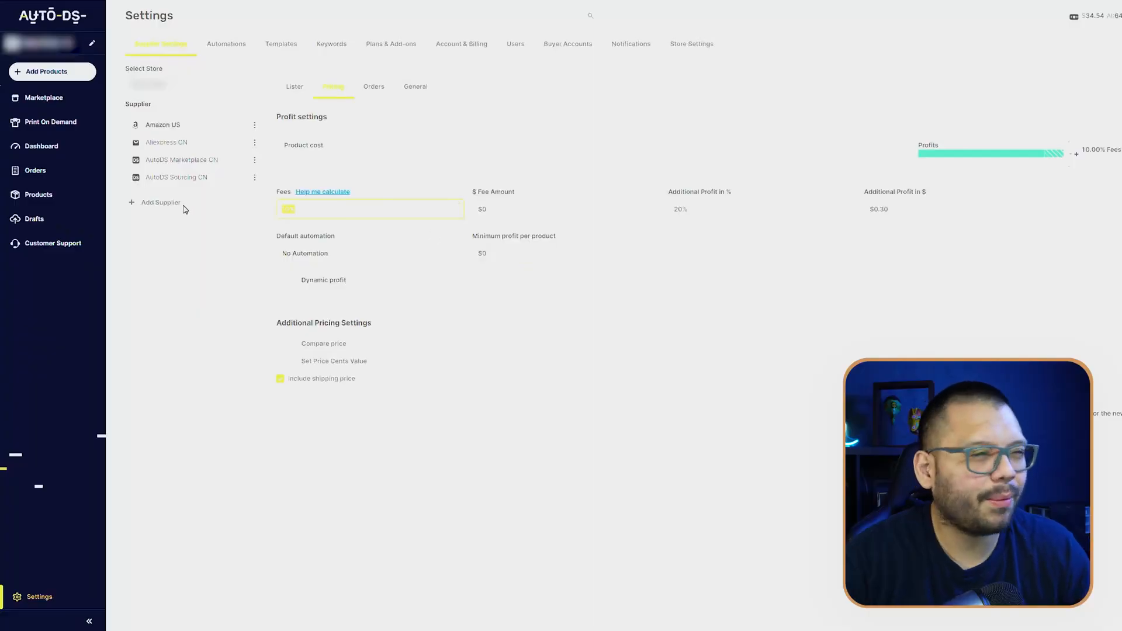
left_click(601, 243)
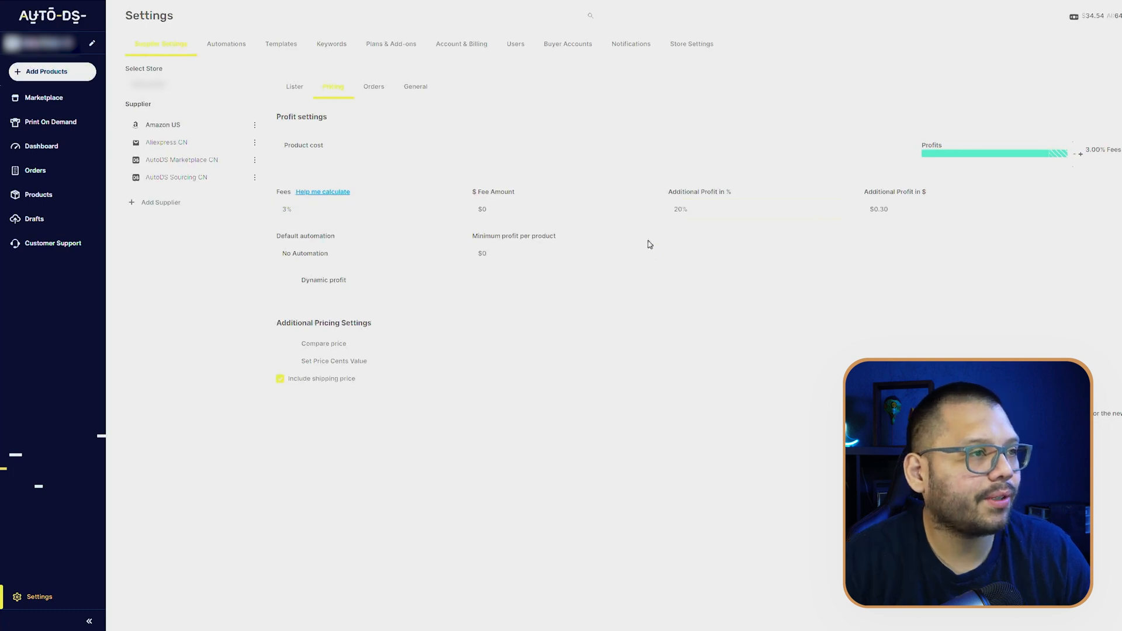
type("60")
left_click(614, 240)
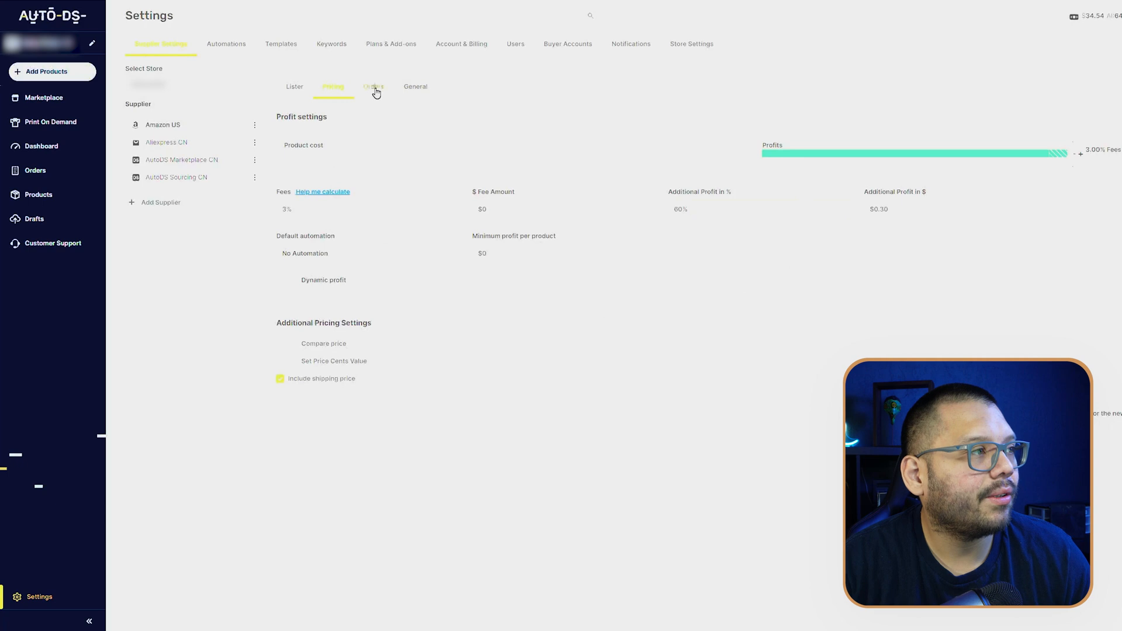
left_click(374, 89)
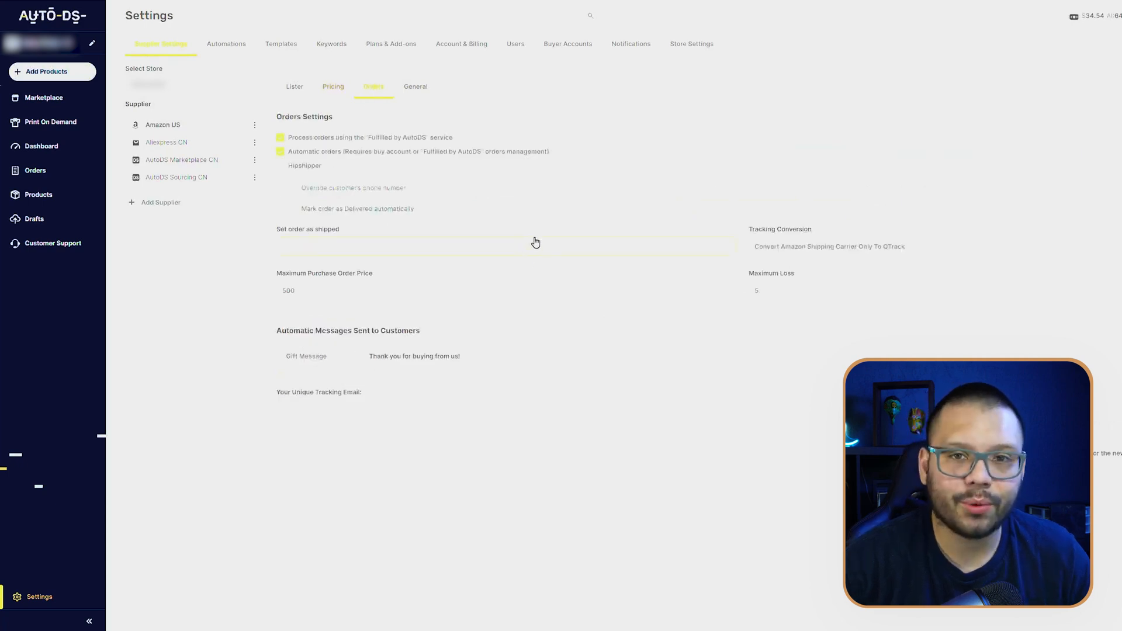